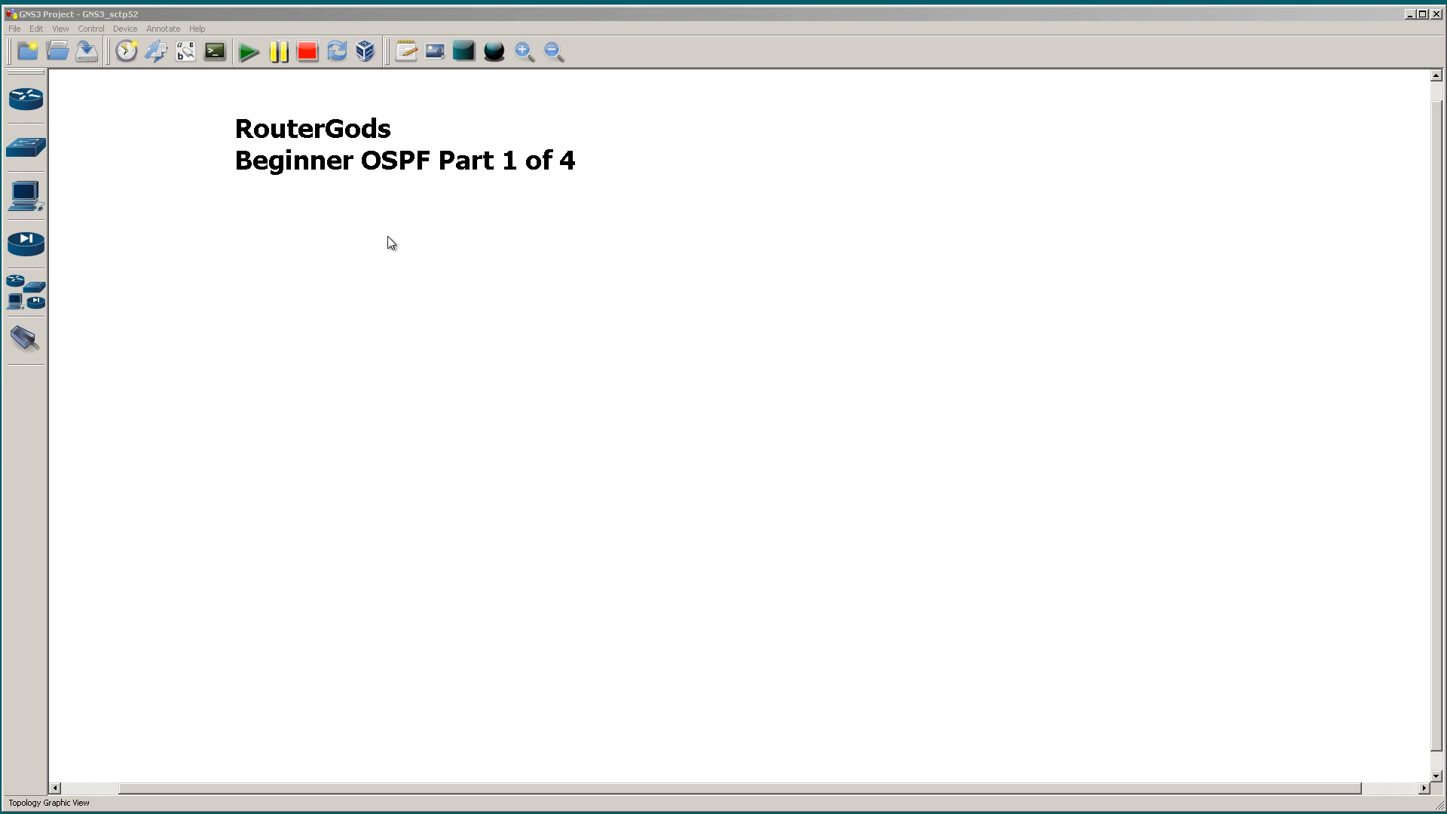
Step: Add two c3700 routers to the topology, placed side by side with a wide gap between them
{"action": "left_click", "coordinate": [34, 93]}
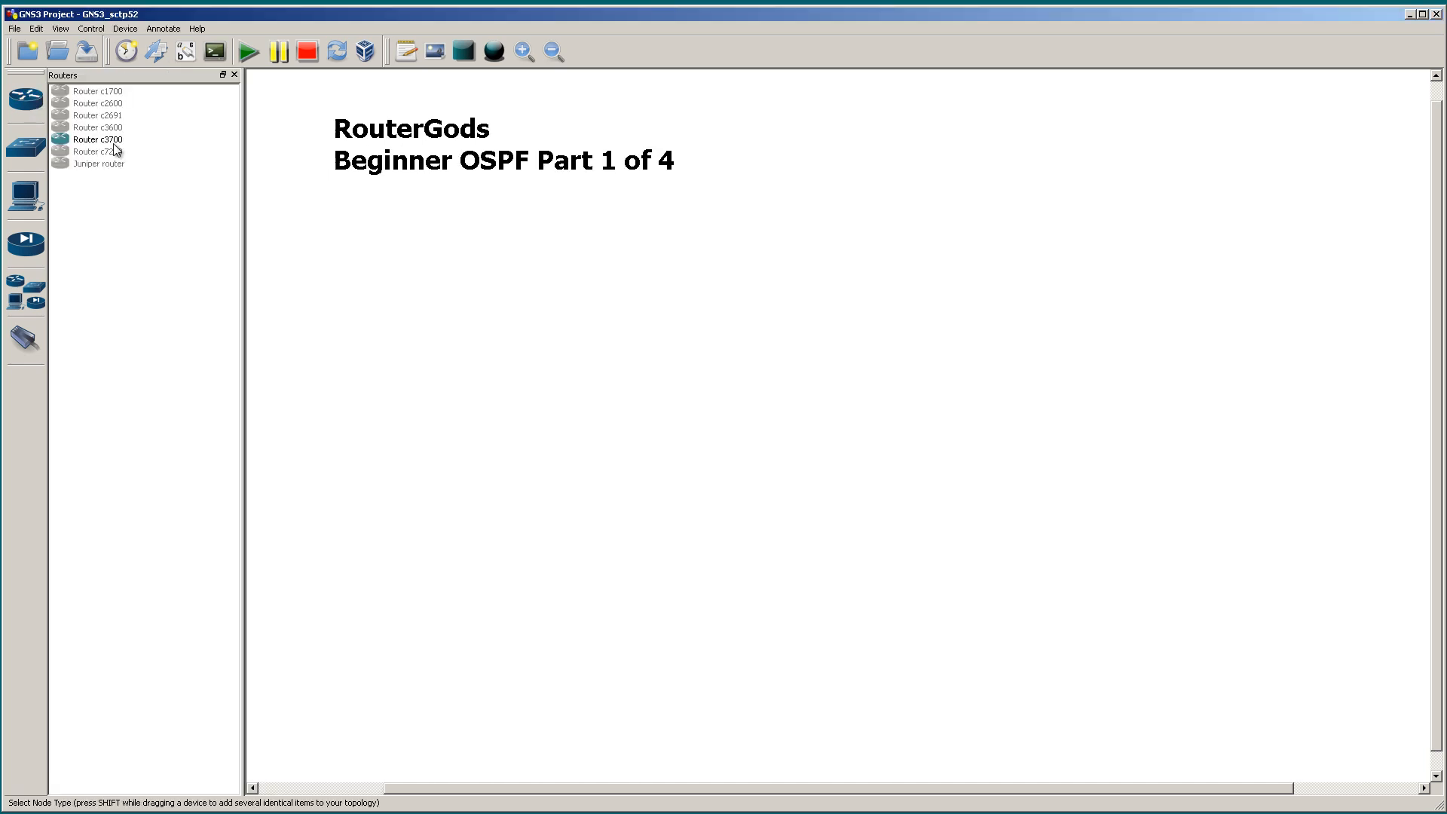
{"action": "left_click_drag", "start_coordinate": [113, 140], "coordinate": [500, 360]}
{"action": "left_click_drag", "start_coordinate": [138, 147], "coordinate": [850, 364]}
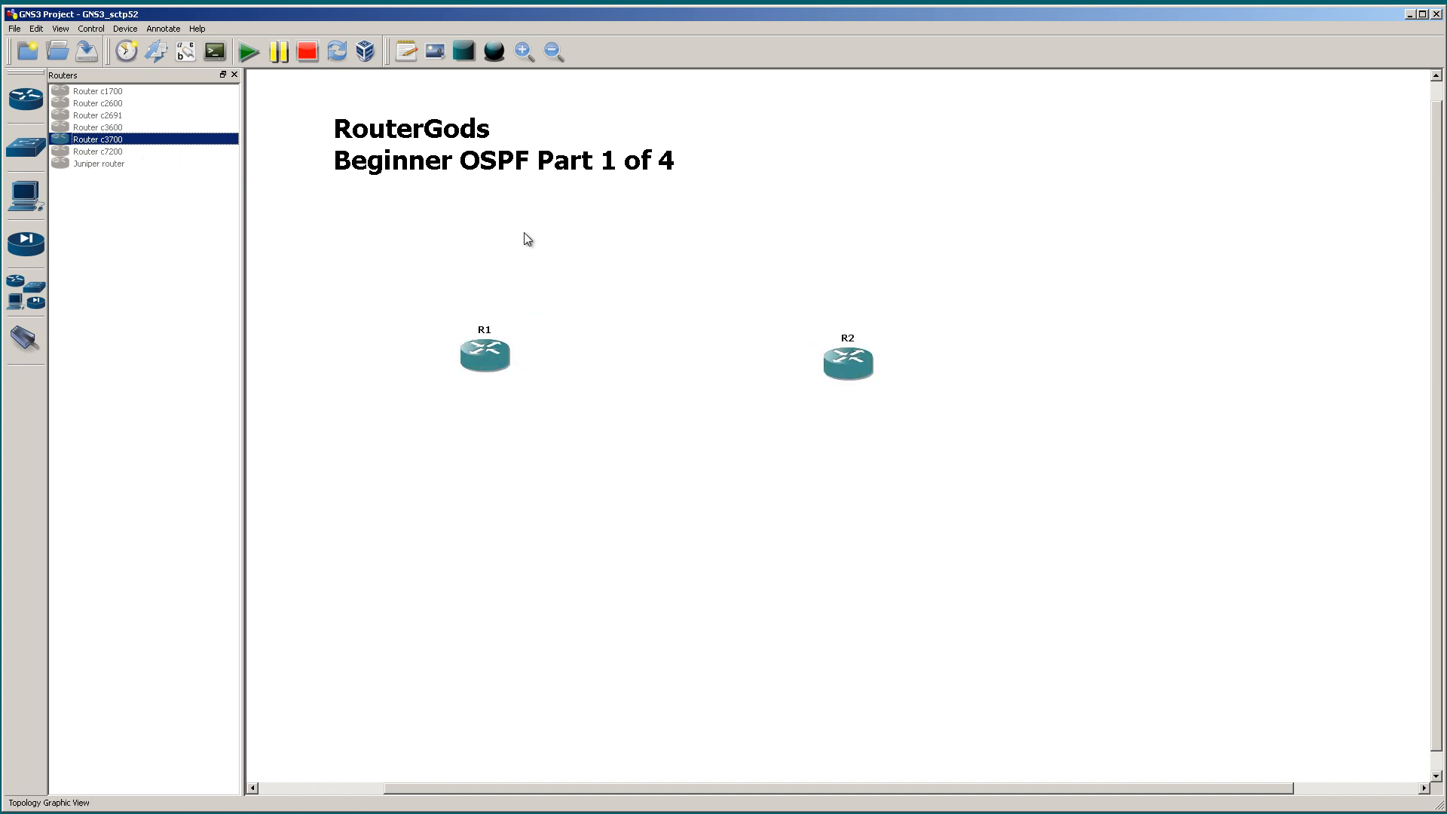
{"action": "left_click", "coordinate": [234, 75]}
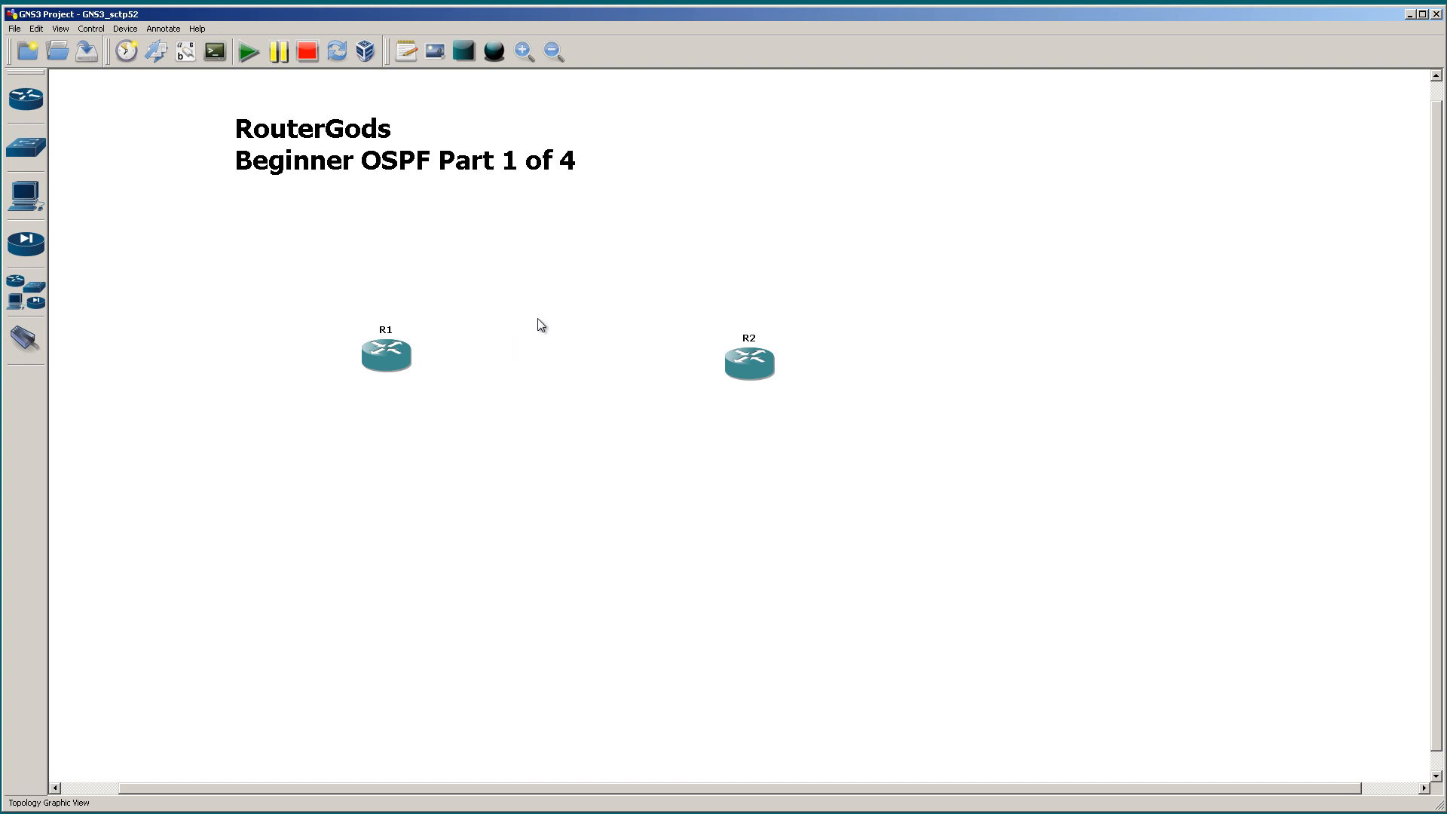
{"action": "scroll", "coordinate": [539, 320], "scroll_direction": "up", "scroll_amount": 2}
{"action": "scroll", "coordinate": [538, 320], "scroll_direction": "up", "scroll_amount": 2}
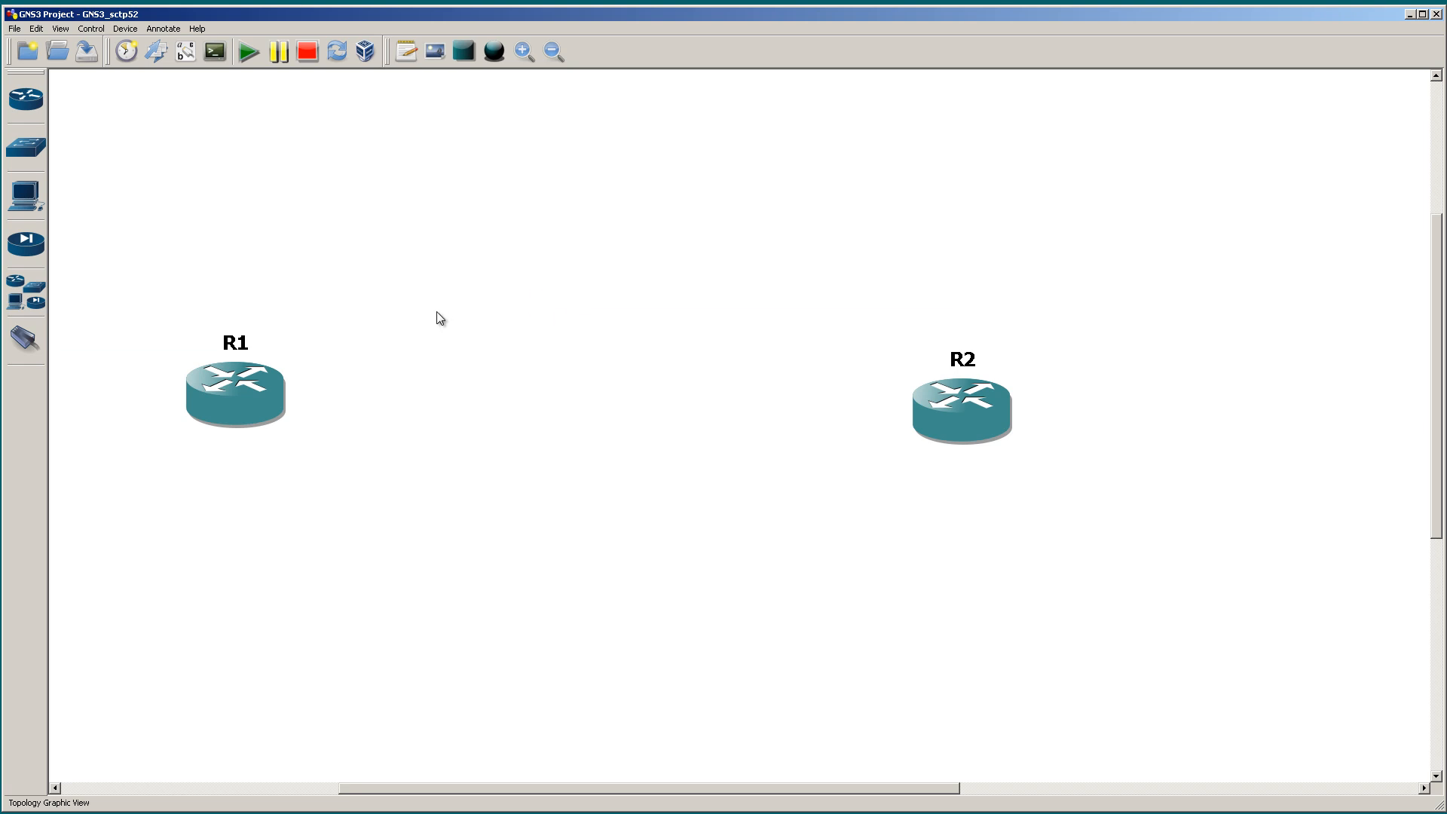
{"action": "left_click_drag", "start_coordinate": [257, 387], "coordinate": [289, 377]}
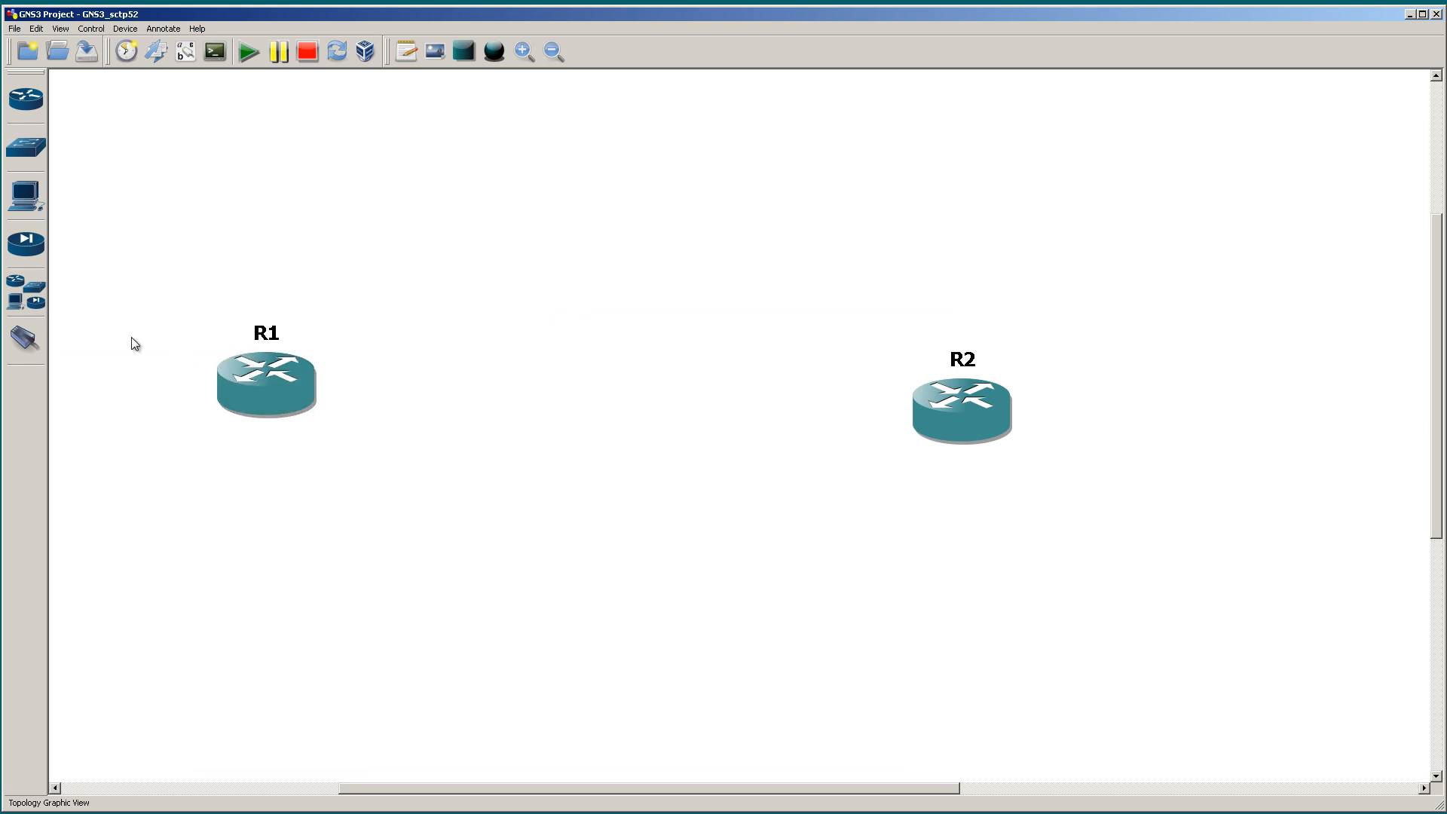
Step: Link the f0/0 interface of R1 to the f0/0 interface of R2, and finish adding links
{"action": "left_click", "coordinate": [34, 340]}
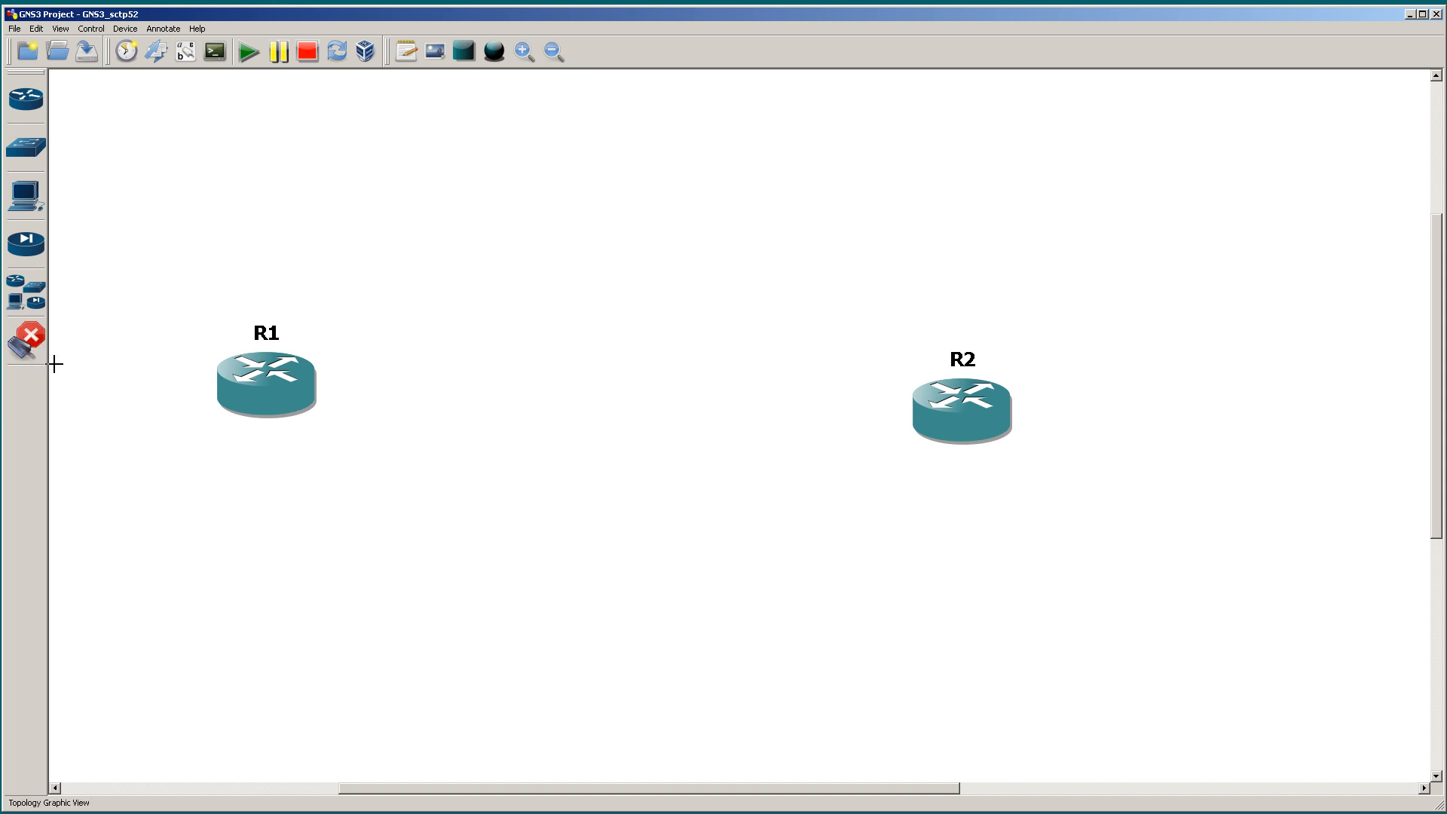
{"action": "left_click", "coordinate": [265, 380]}
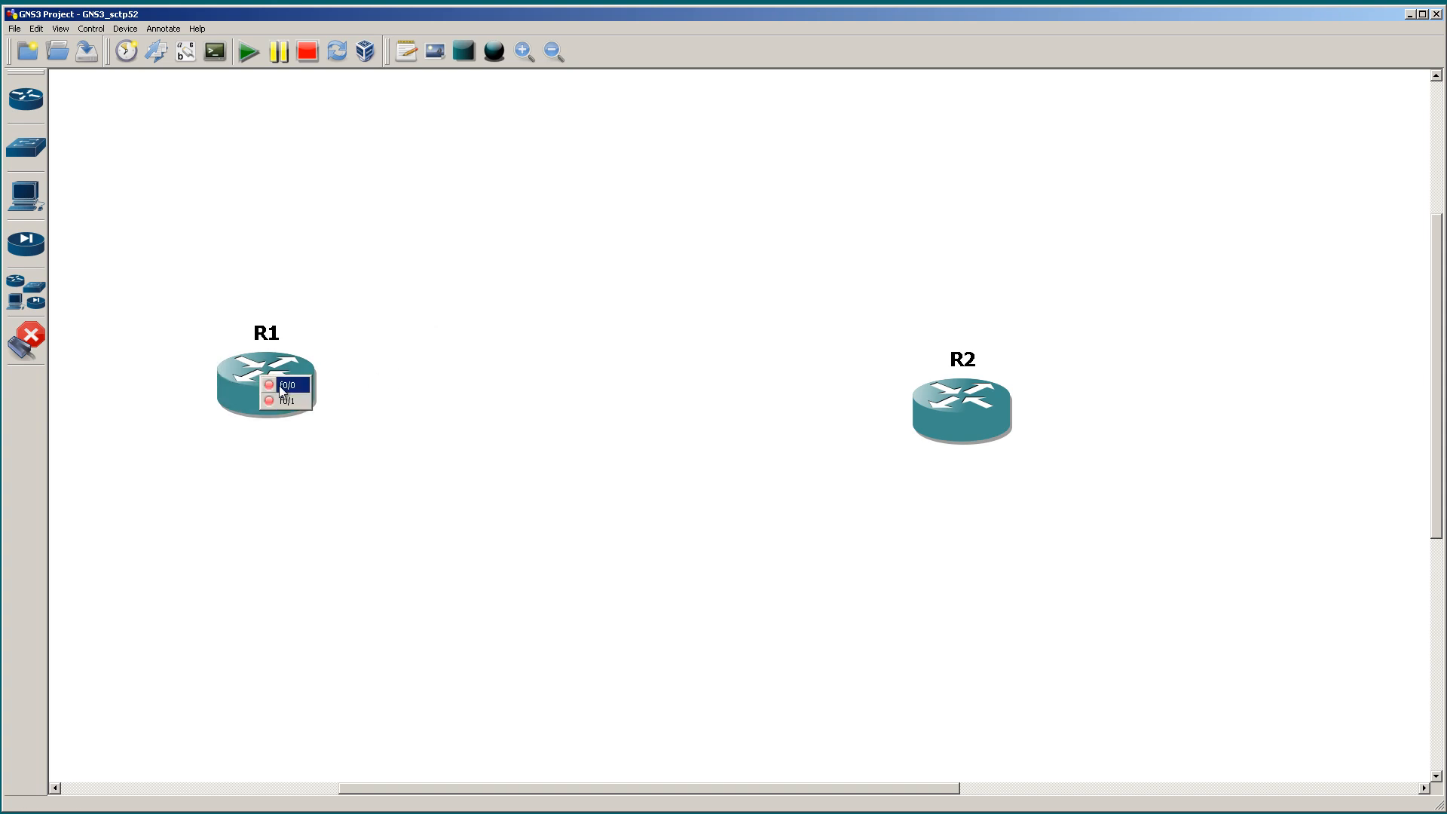
{"action": "left_click", "coordinate": [287, 384]}
{"action": "left_click", "coordinate": [951, 409]}
{"action": "left_click", "coordinate": [977, 417]}
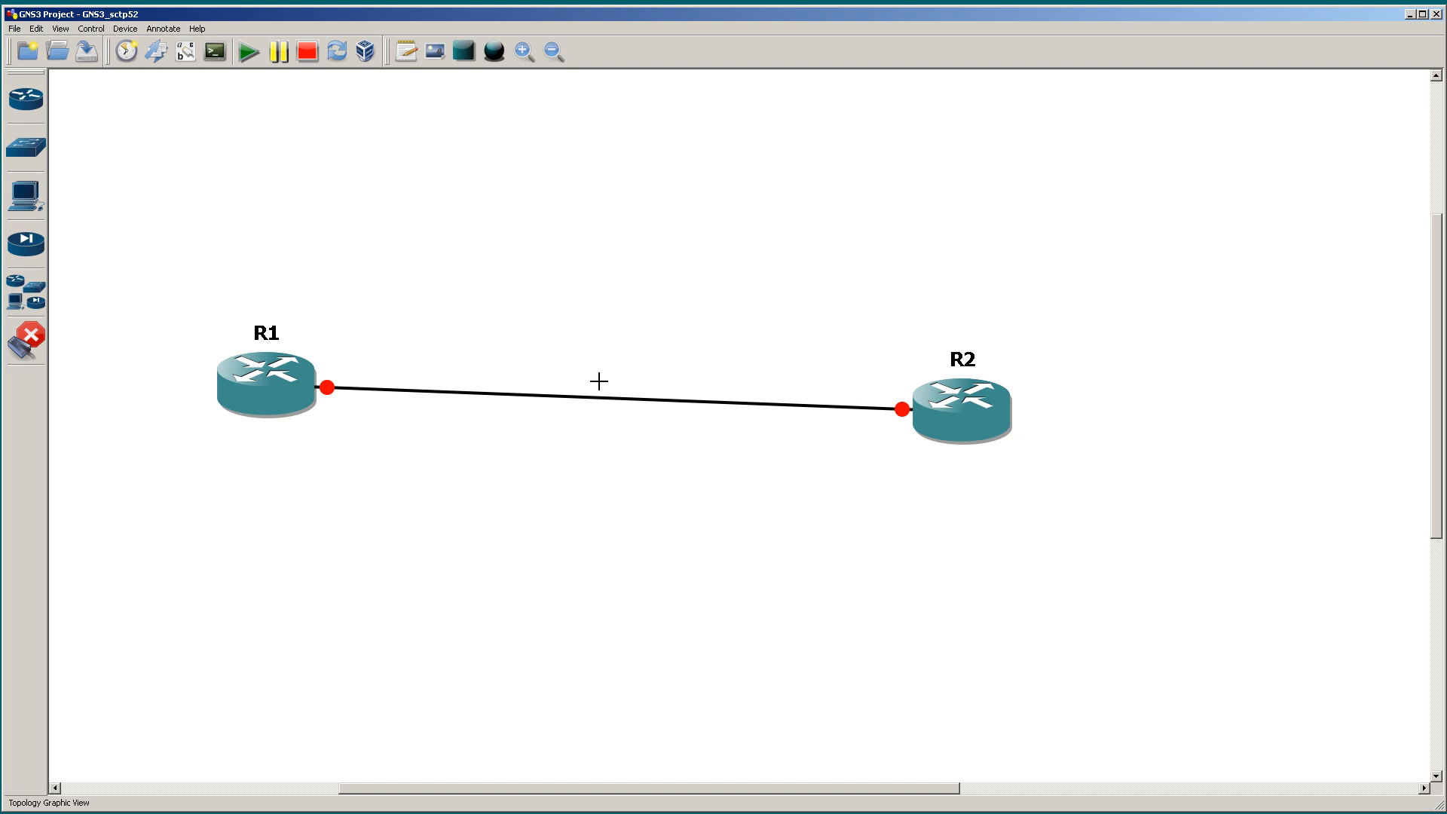
{"action": "left_click", "coordinate": [26, 347]}
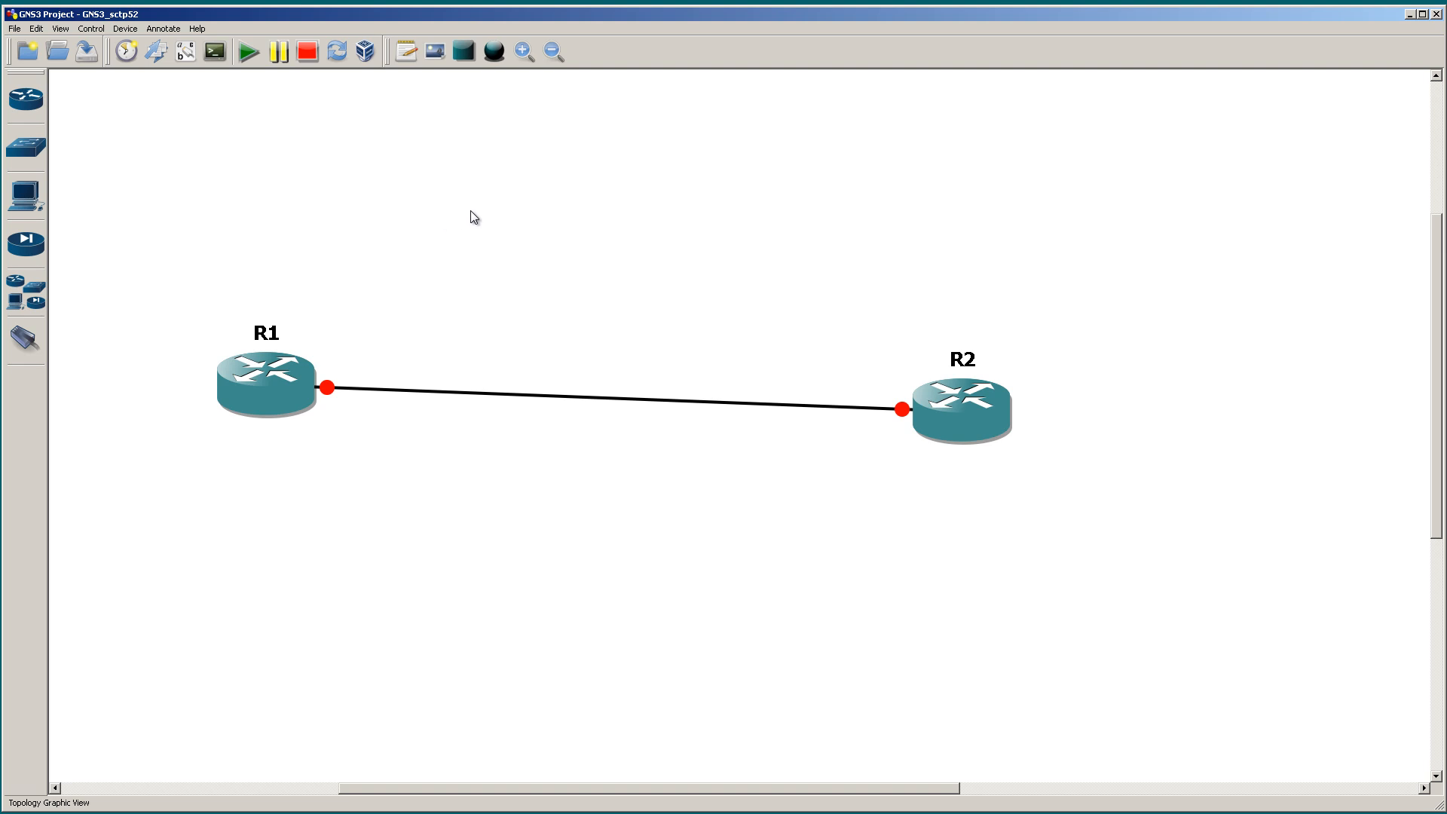
Step: Add the note "10.10.12.X/24" and place it just above the middle of the link between R1 and R2
{"action": "left_click", "coordinate": [410, 50]}
{"action": "left_click", "coordinate": [486, 366]}
{"action": "type", "text": "10.10.12"}
{"action": "scroll", "coordinate": [488, 375], "scroll_direction": "down", "scroll_amount": 1}
{"action": "type", "text": ".X"}
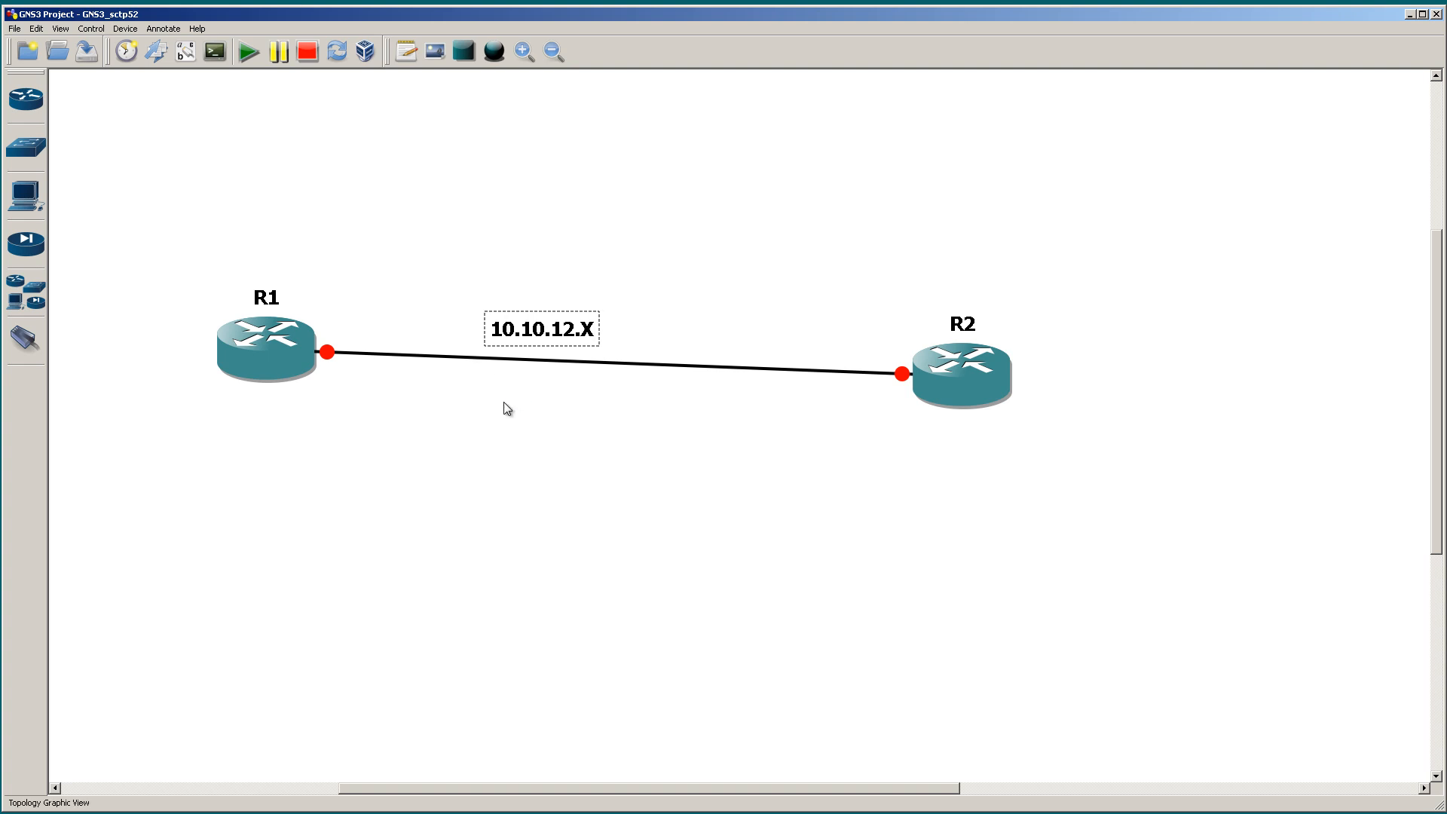
{"action": "type", "text": "/24"}
{"action": "left_click_drag", "start_coordinate": [527, 326], "coordinate": [575, 339]}
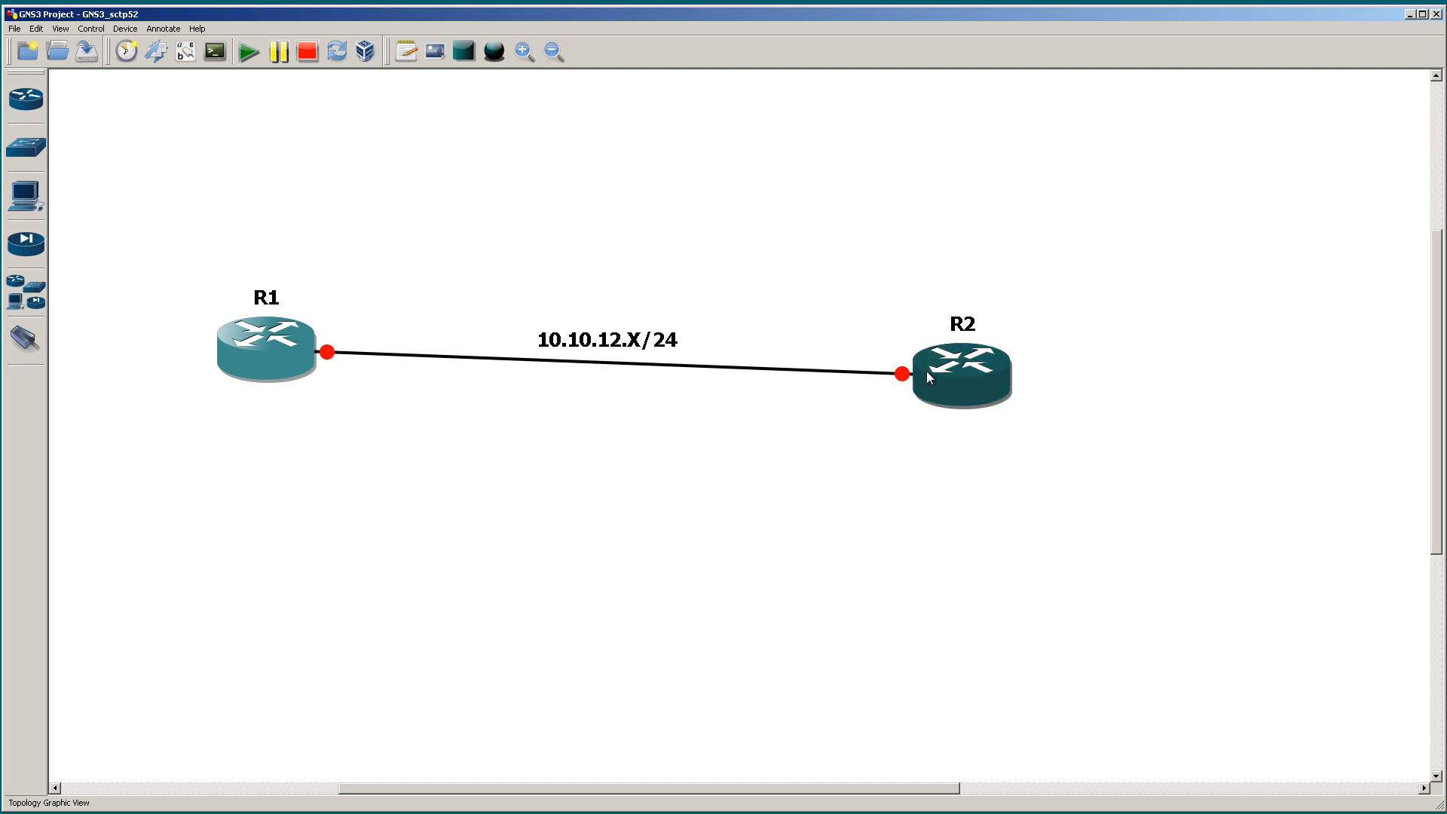
Step: Add a two-line note "lo0" and "1.1.1.1/32" and place it beside router R1
{"action": "mouse_move", "coordinate": [924, 372]}
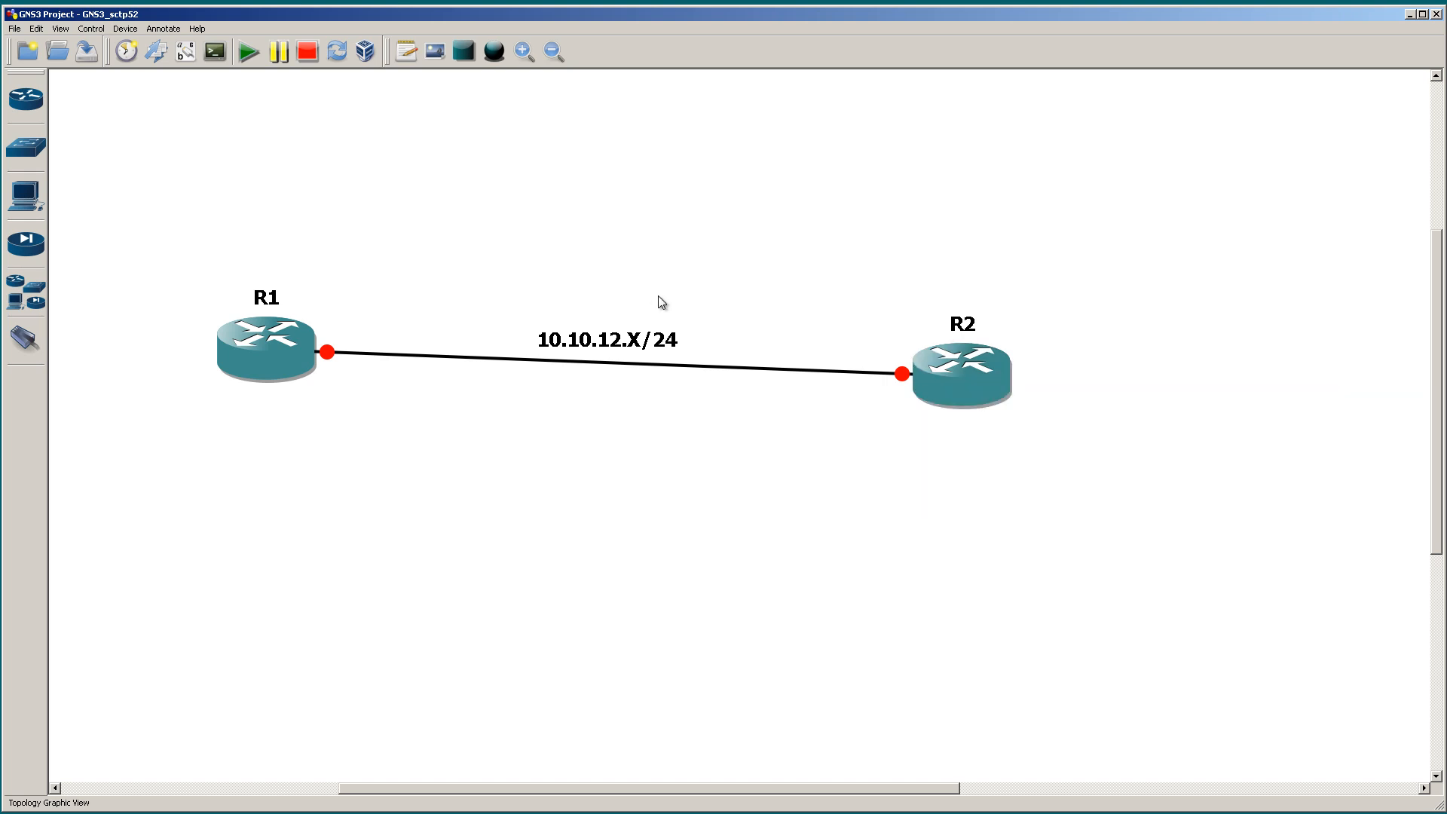
{"action": "left_click", "coordinate": [405, 53]}
{"action": "left_click", "coordinate": [386, 168]}
{"action": "type", "text": "o"}
{"action": "key", "text": "BackSpace"}
{"action": "type", "text": "lo0"}
{"action": "key", "text": "Return"}
{"action": "type", "text": "1.1.1.1"}
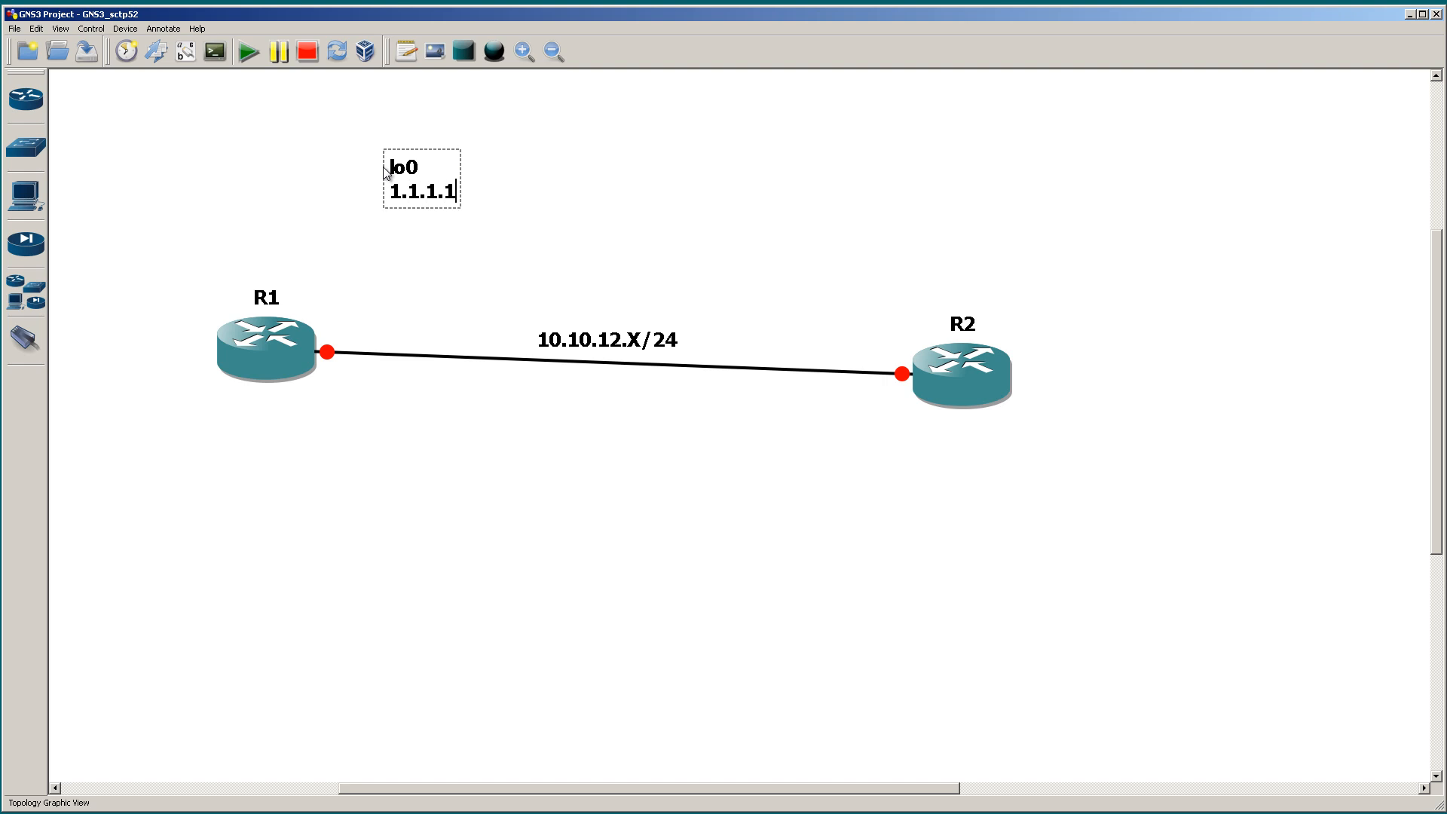
{"action": "type", "text": "2"}
{"action": "left_click", "coordinate": [624, 214]}
{"action": "mouse_move", "coordinate": [461, 209]}
{"action": "left_mouse_down"}
{"action": "mouse_move", "coordinate": [380, 248]}
{"action": "mouse_move", "coordinate": [172, 416]}
{"action": "left_mouse_up"}
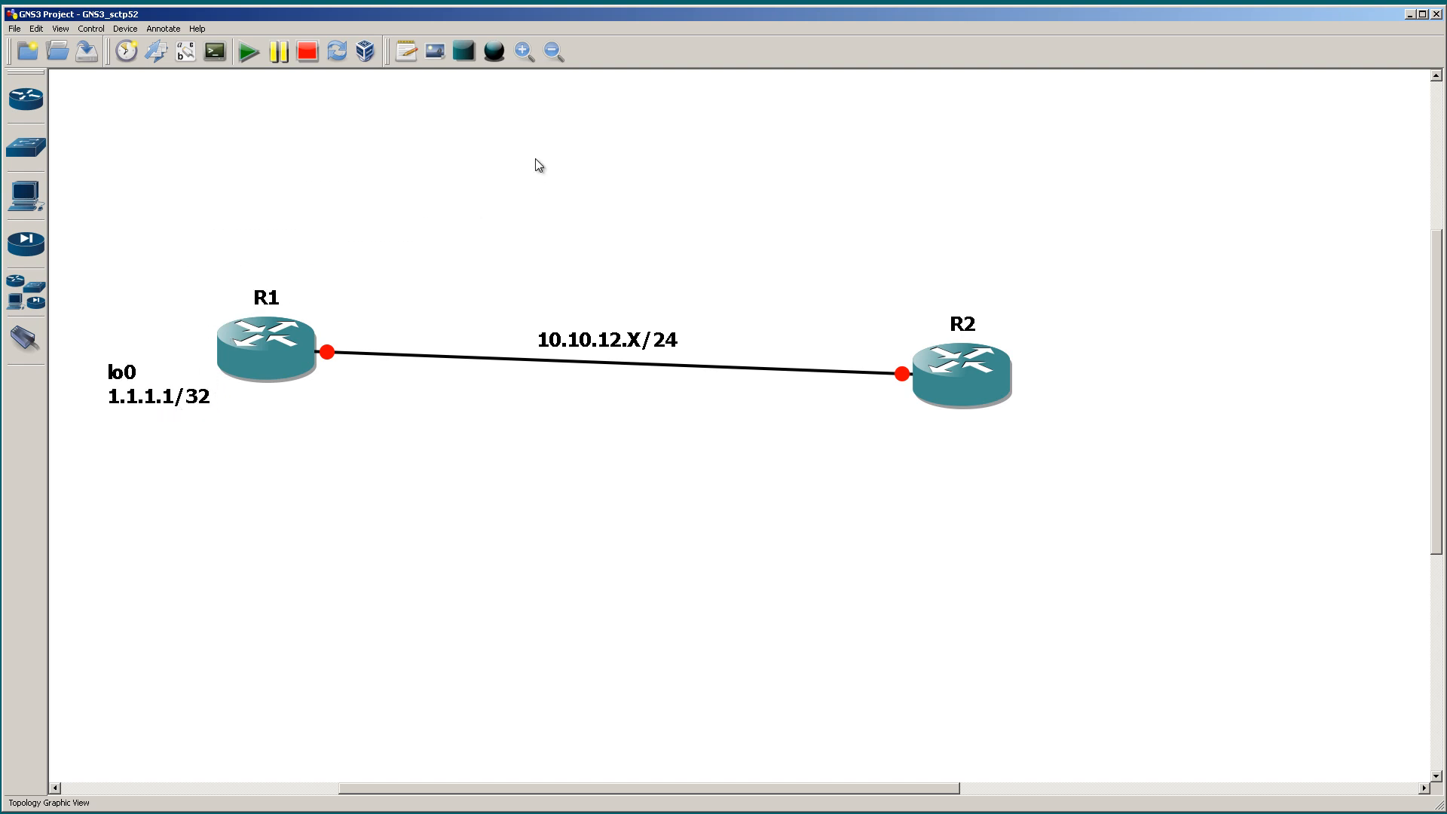
Step: Add a two-line note "lo0" and "2.2.2.2/32" and place it directly below router R2
{"action": "left_click", "coordinate": [407, 57]}
{"action": "left_click", "coordinate": [526, 163]}
{"action": "type", "text": "lo0"}
{"action": "key", "text": "Return"}
{"action": "type", "text": "2.2.2.2/32"}
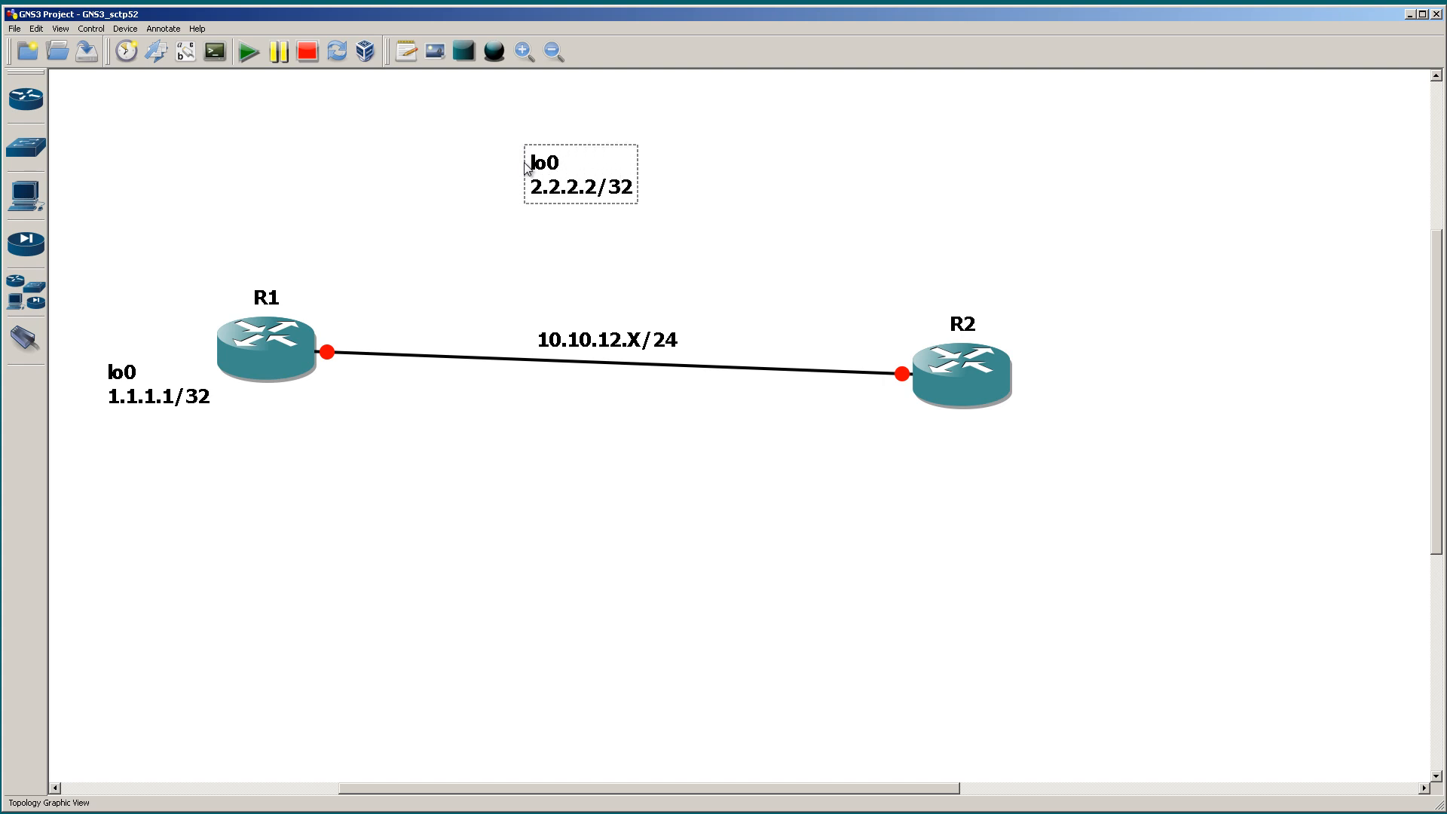
{"action": "left_click", "coordinate": [624, 276]}
{"action": "left_click_drag", "start_coordinate": [642, 235], "coordinate": [1016, 513]}
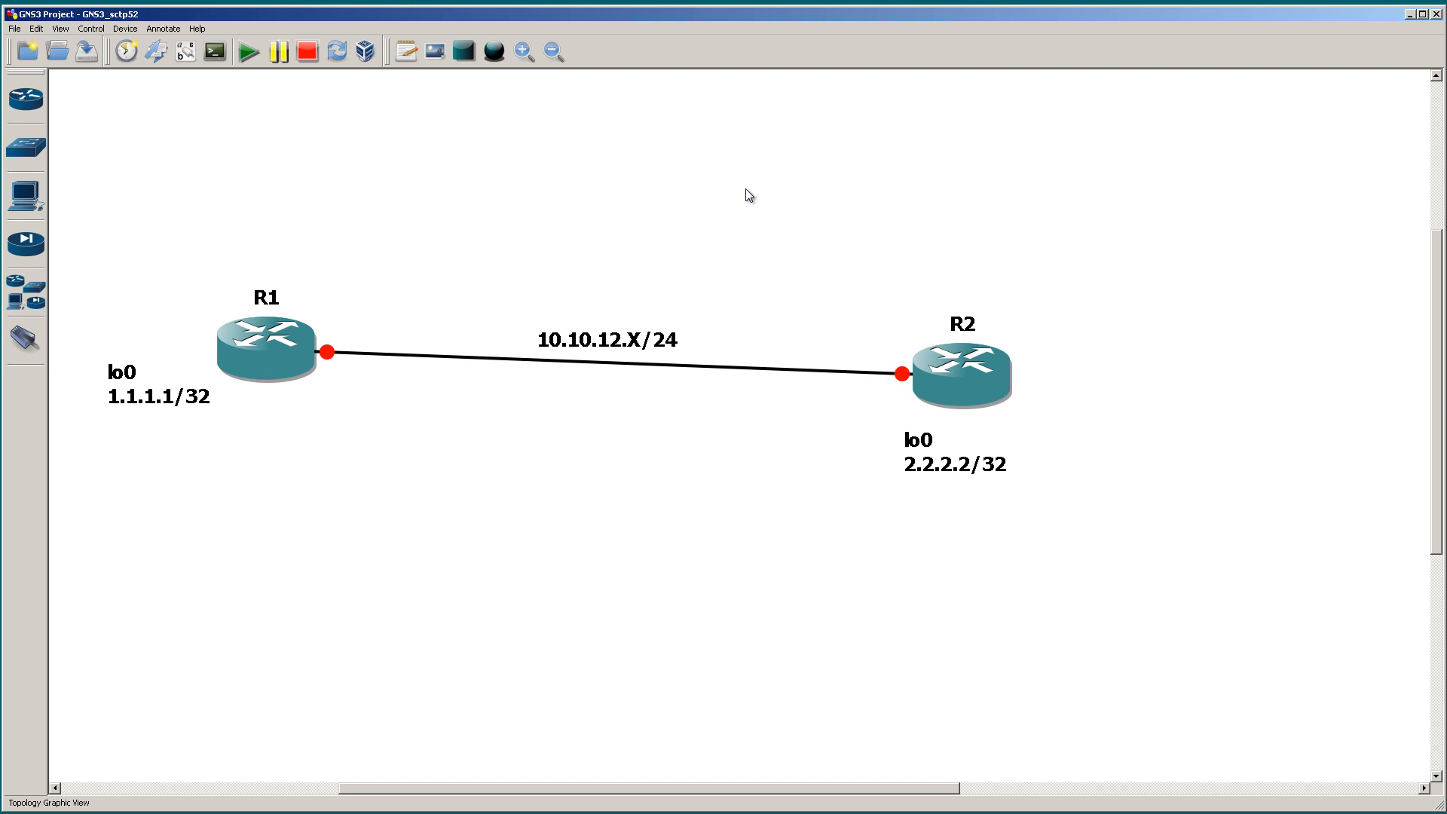
{"action": "left_click", "coordinate": [17, 30]}
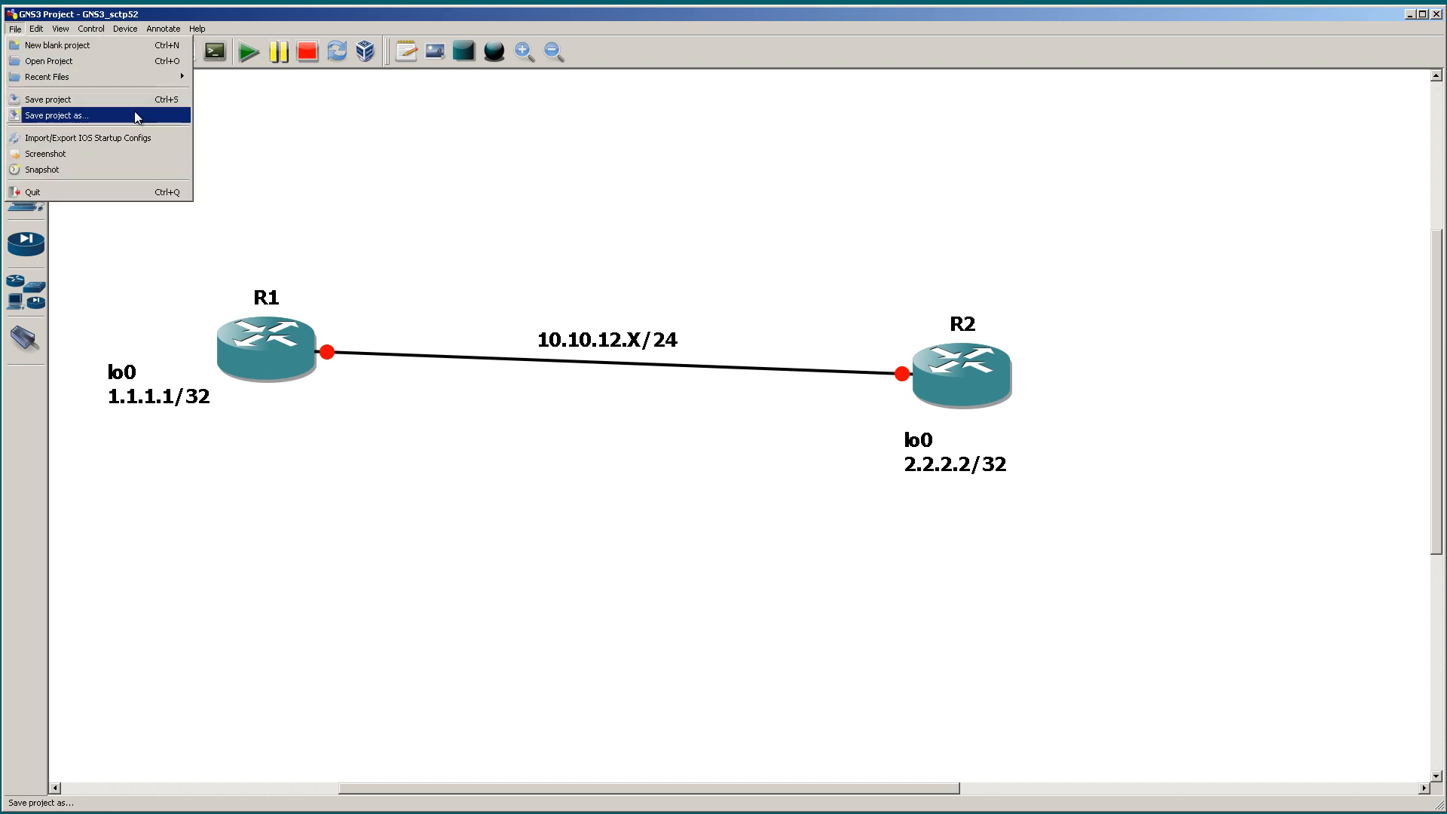
{"action": "left_click", "coordinate": [461, 192]}
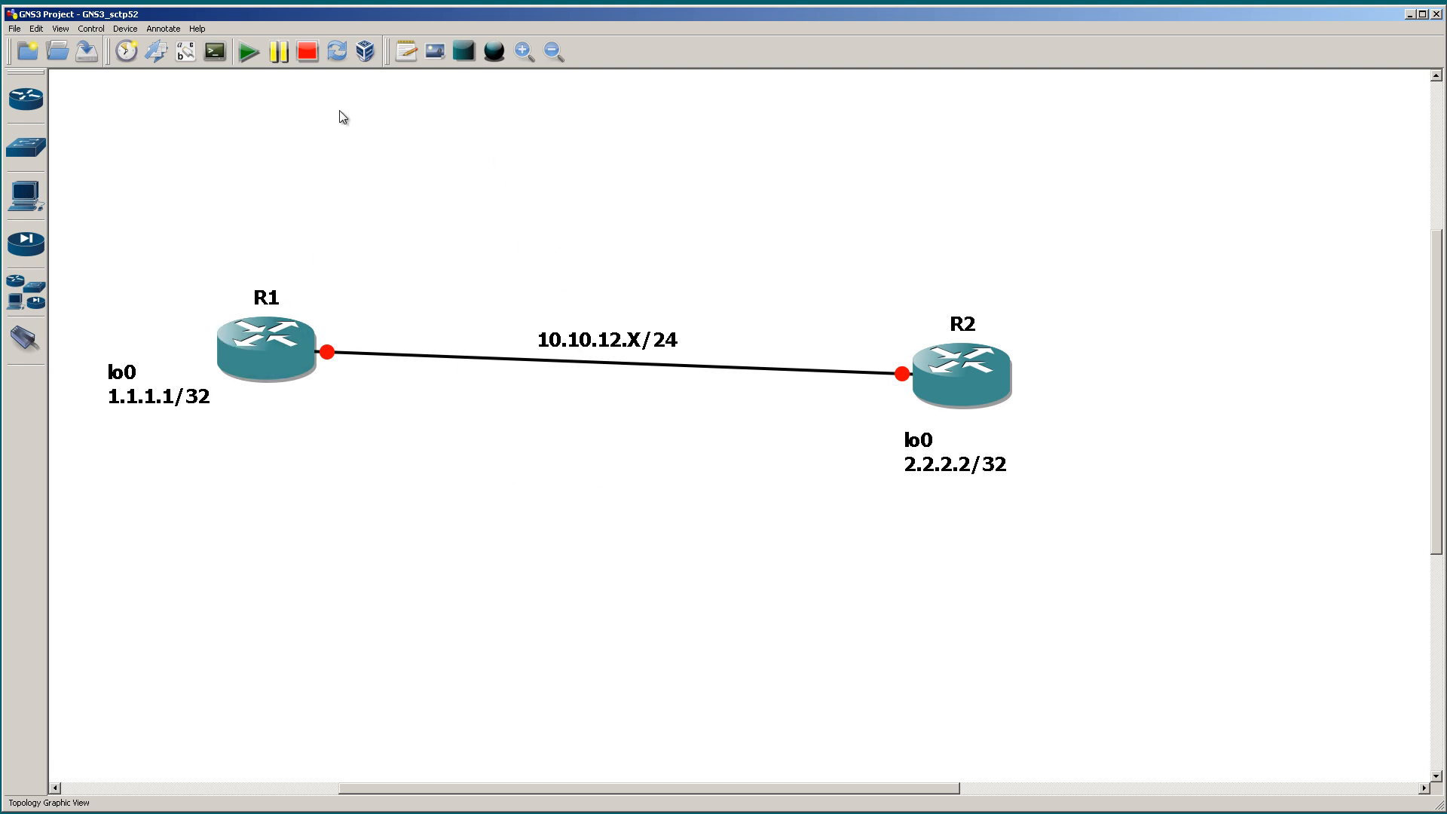
Step: Start all routers and open the R1 and R2 consoles, moving their windows apart so both are readable
{"action": "left_click", "coordinate": [245, 53]}
{"action": "left_click", "coordinate": [214, 53]}
{"action": "left_click", "coordinate": [249, 62]}
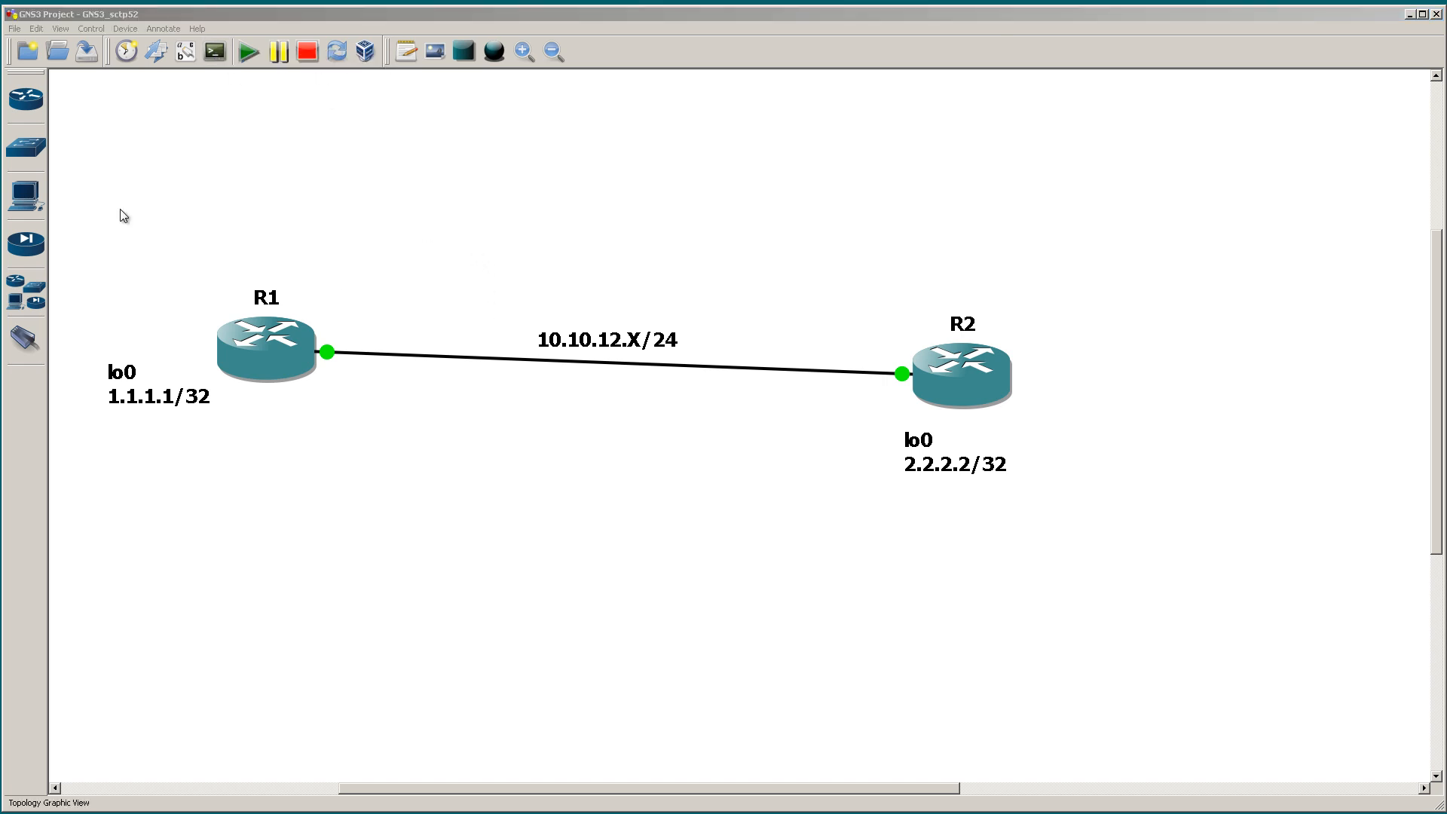
{"action": "left_click_drag", "start_coordinate": [547, 194], "coordinate": [1181, 207]}
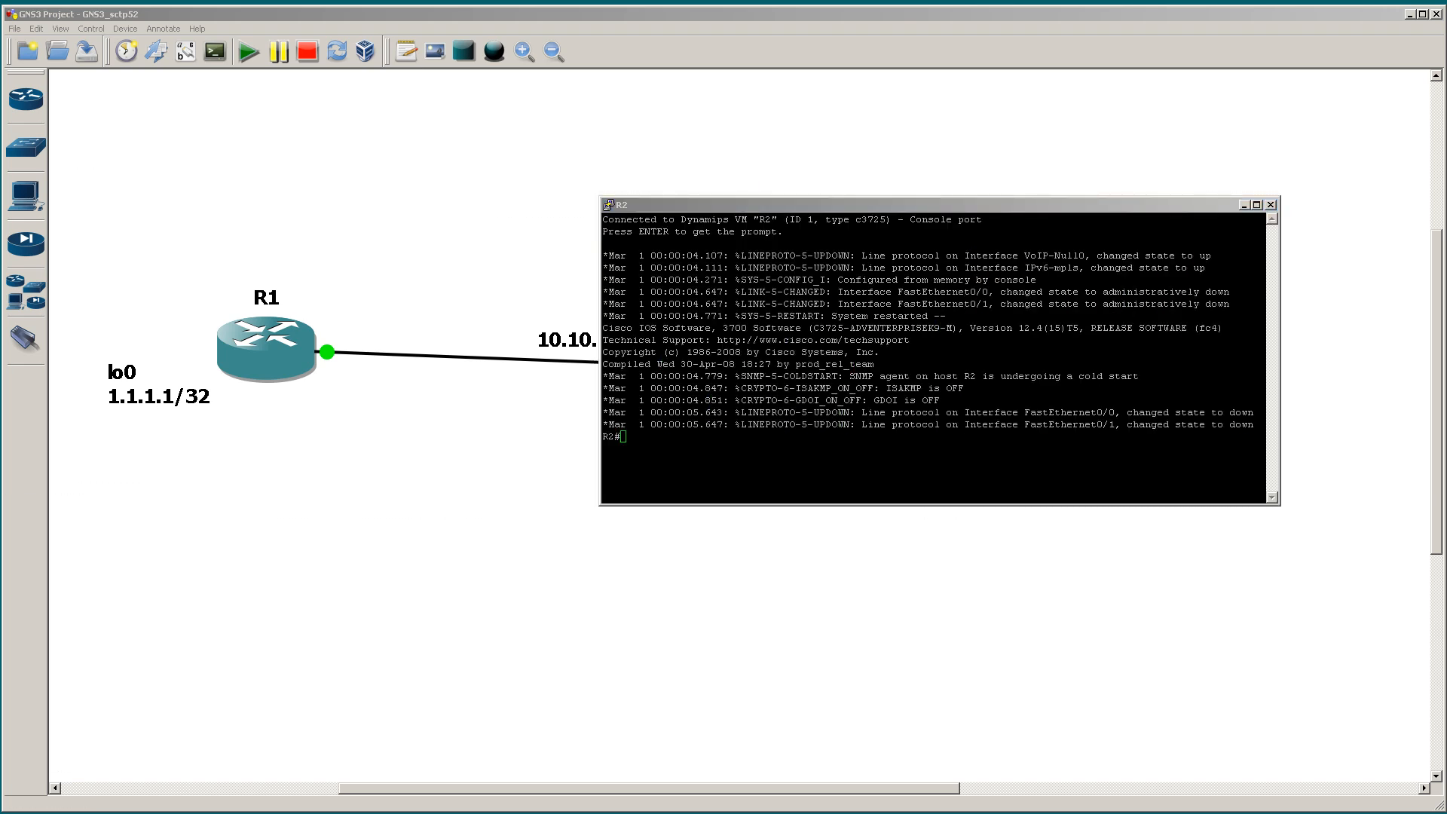
{"action": "left_click_drag", "start_coordinate": [374, 122], "coordinate": [688, 439]}
{"action": "left_click_drag", "start_coordinate": [904, 204], "coordinate": [1041, 96]}
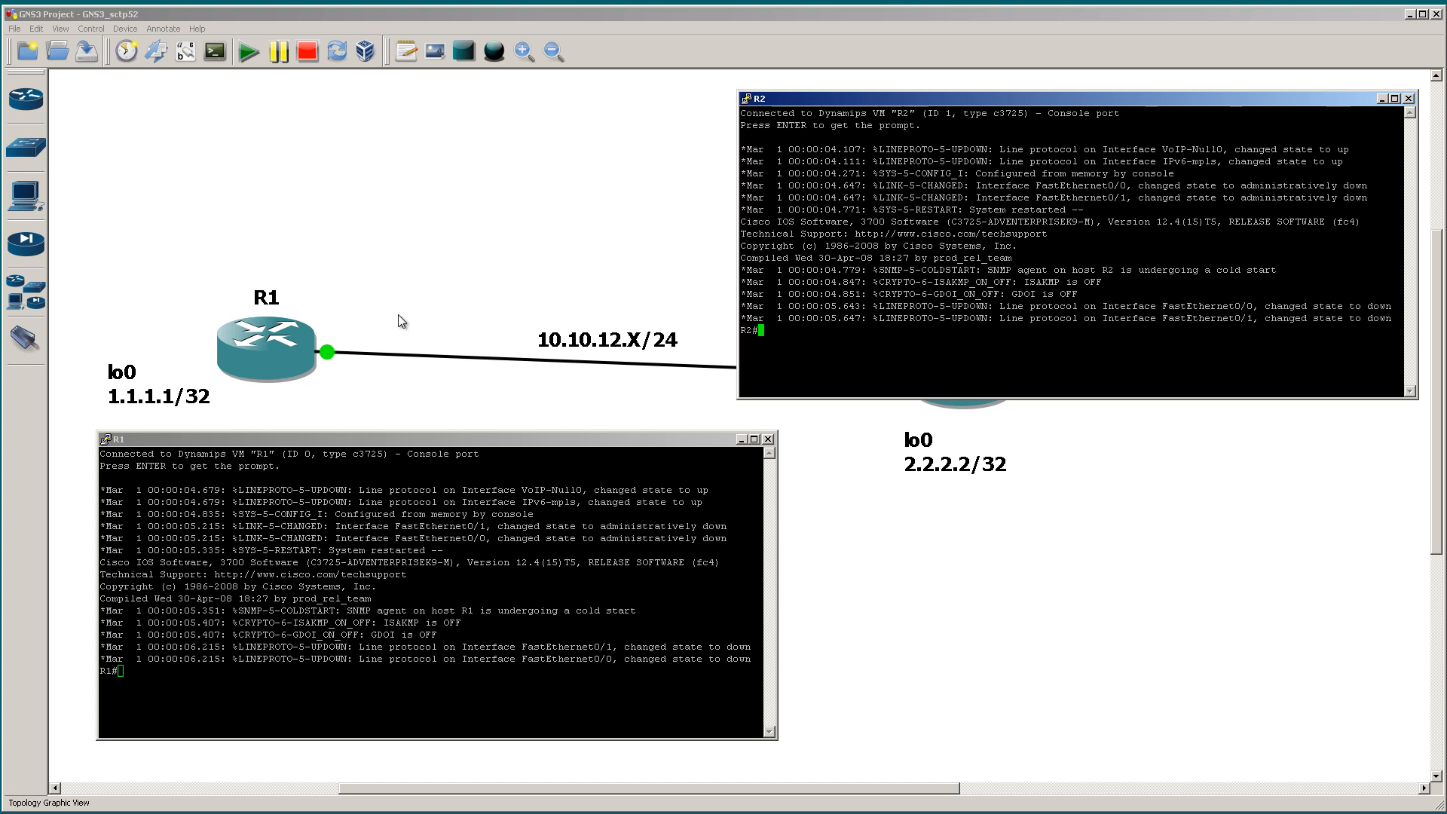
Step: Enlarge the terminal font of the R1 console through its session settings
{"action": "right_click", "coordinate": [481, 440]}
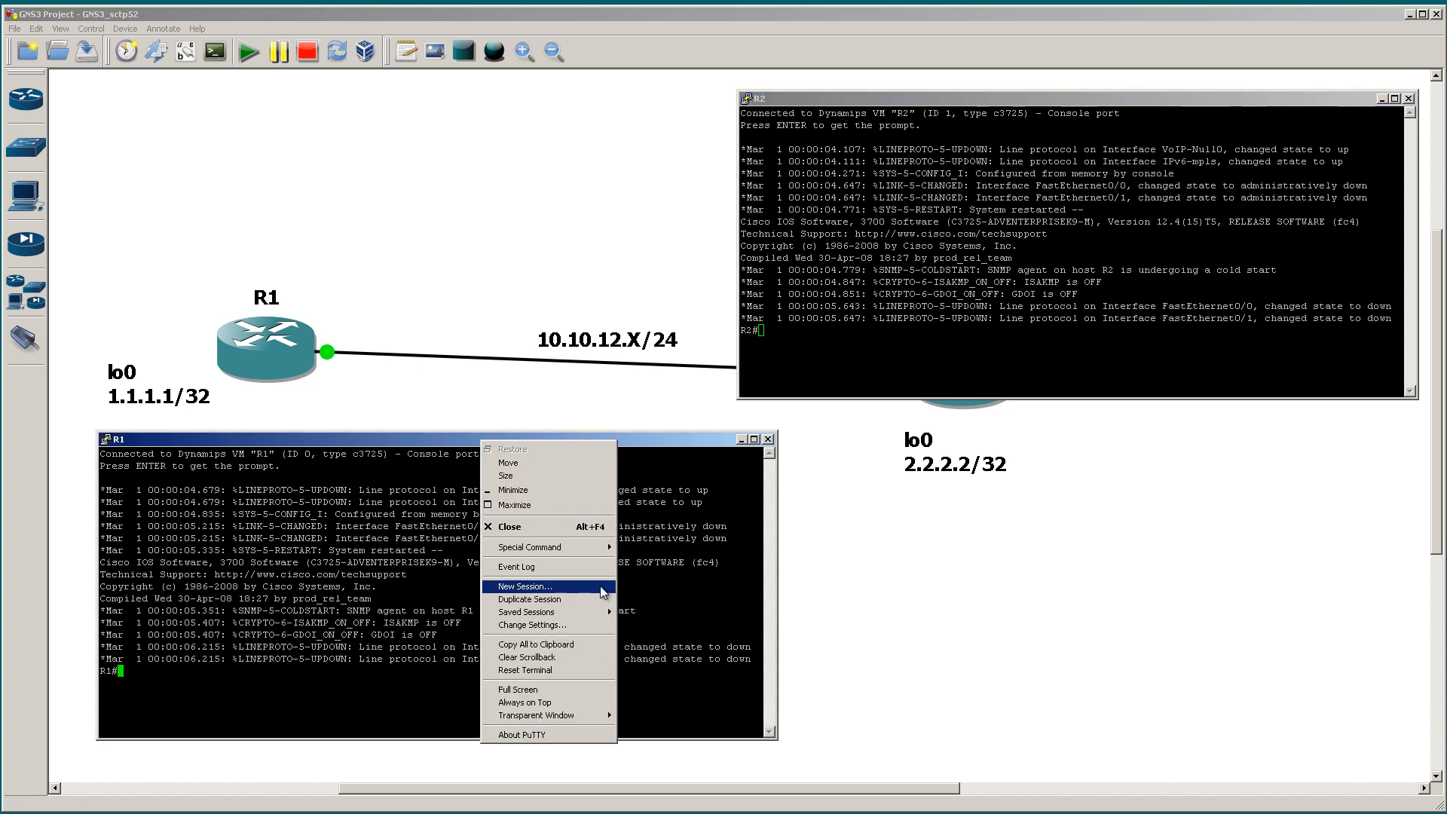
{"action": "left_click", "coordinate": [578, 625]}
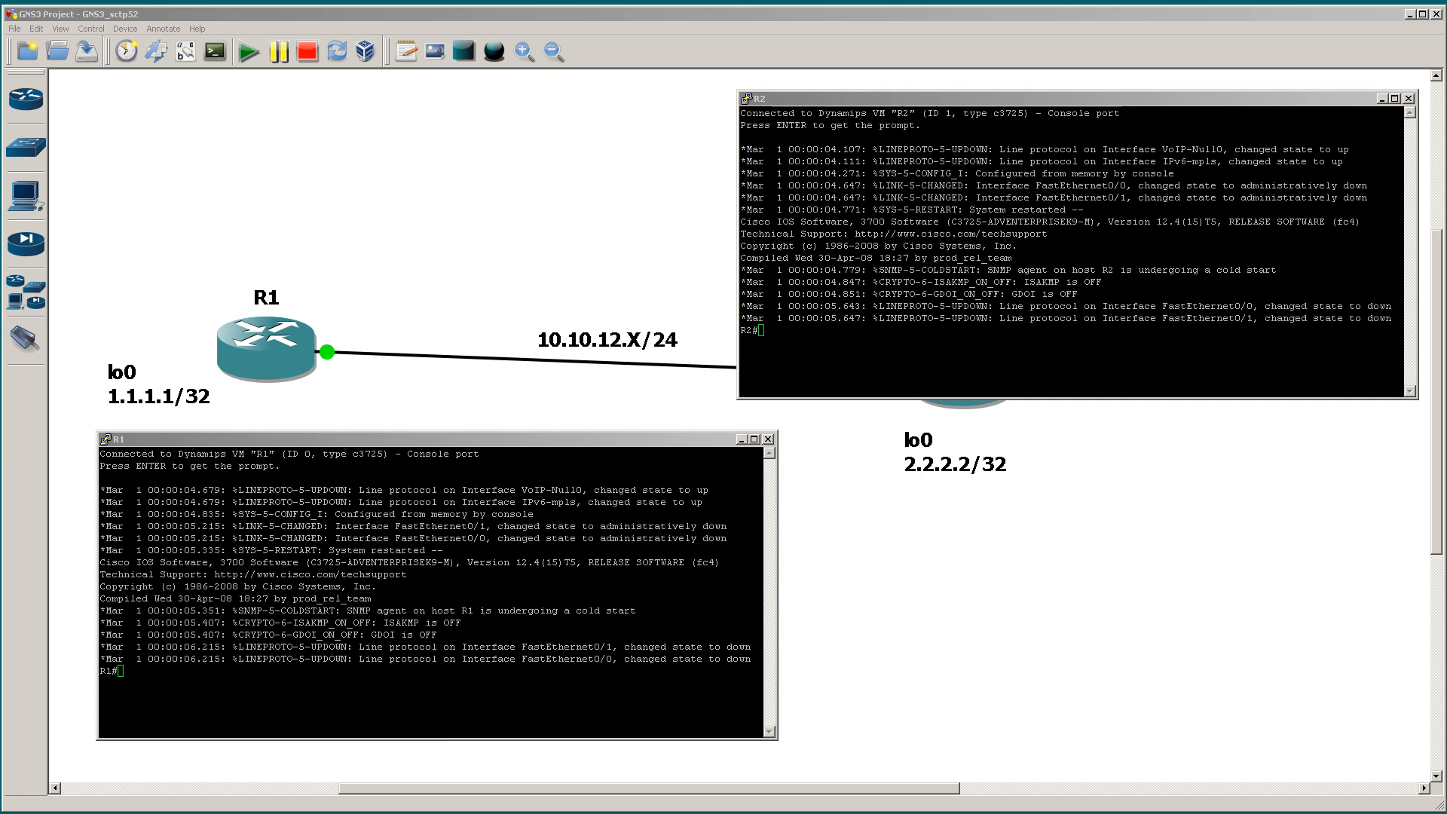
{"action": "left_click_drag", "start_coordinate": [645, 362], "coordinate": [1446, 368]}
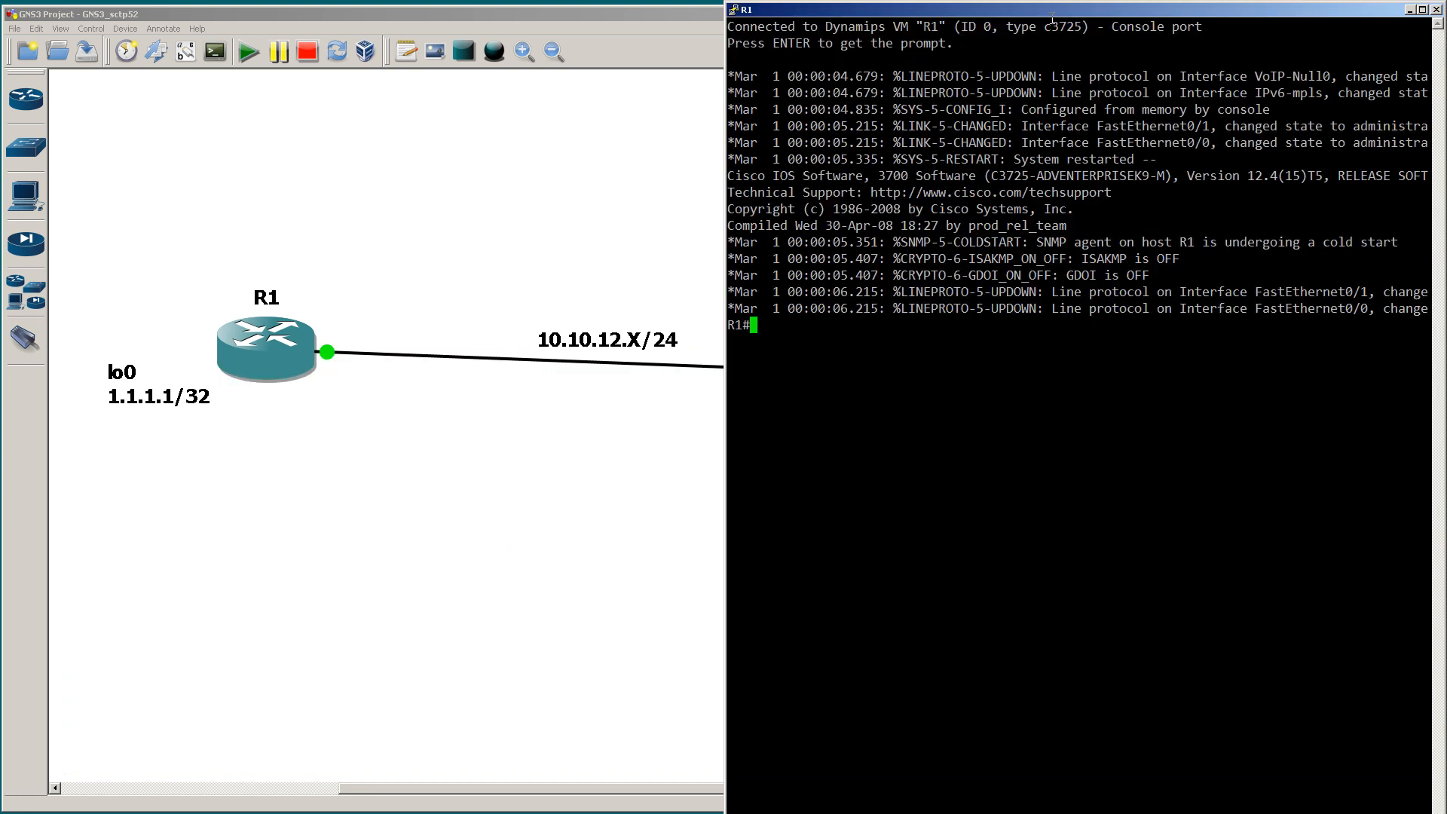
Step: Arrange the two console windows so they overlap clear of router R1, with R1's console in front and R2's prompt still visible
{"action": "left_click_drag", "start_coordinate": [1053, 19], "coordinate": [808, 465]}
{"action": "left_click_drag", "start_coordinate": [1037, 97], "coordinate": [853, 454]}
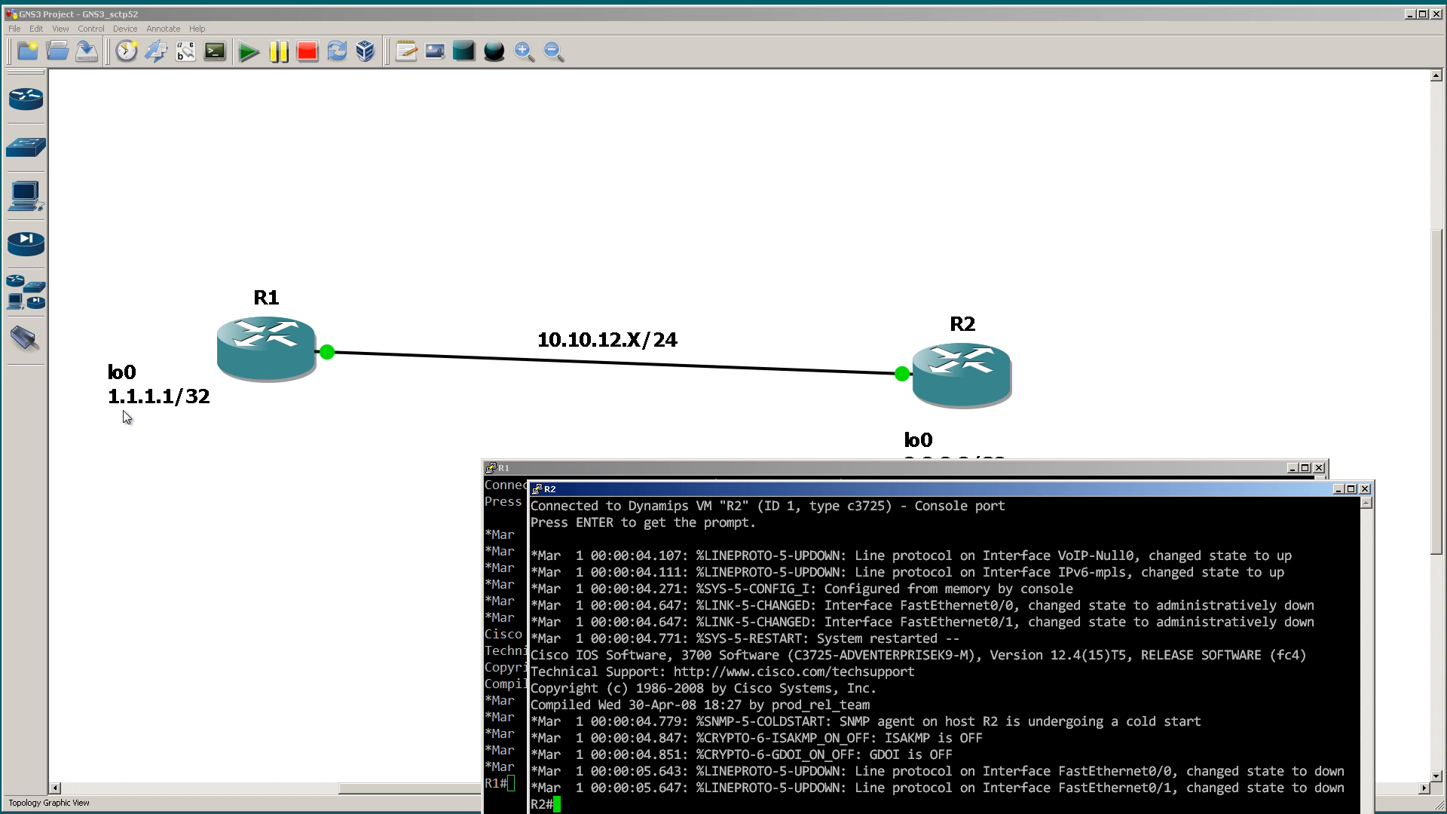
{"action": "left_click", "coordinate": [1076, 404]}
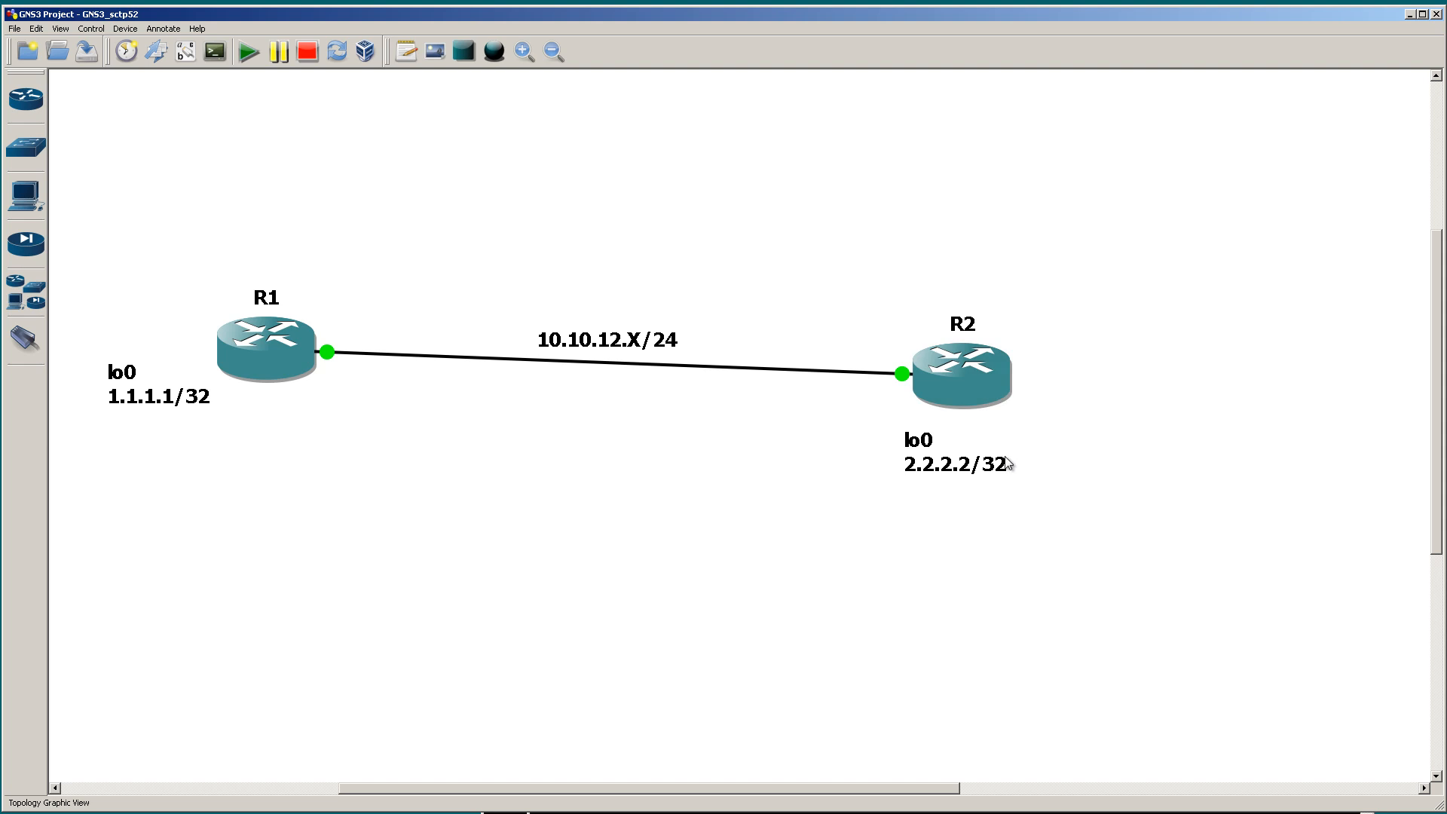
{"action": "left_click", "coordinate": [893, 812]}
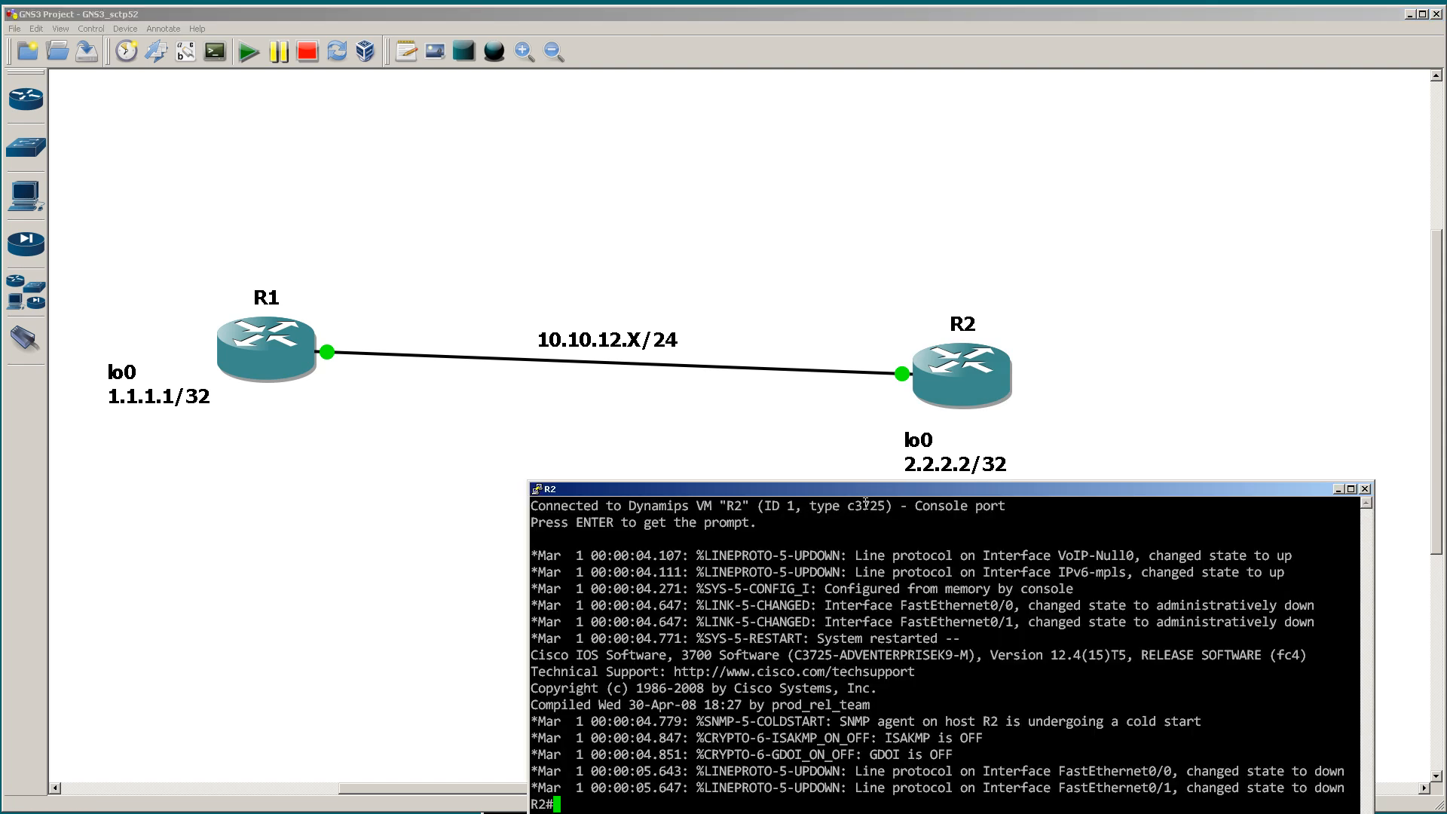
{"action": "left_click_drag", "start_coordinate": [853, 487], "coordinate": [903, 255]}
{"action": "left_click", "coordinate": [503, 812]}
{"action": "left_click_drag", "start_coordinate": [654, 467], "coordinate": [747, 148]}
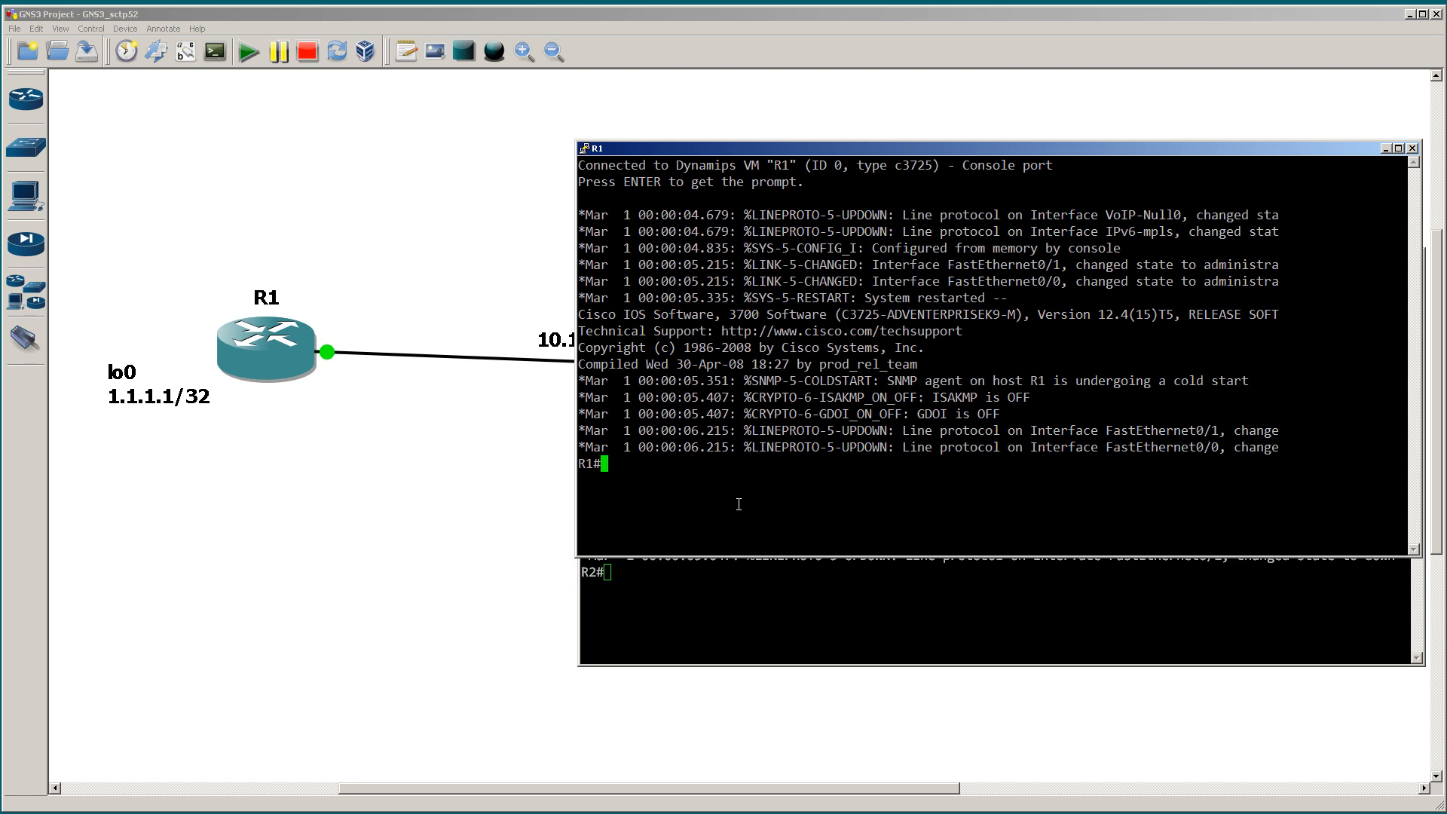
Step: On R1, assign 10.10.12.1 with mask 255.255.255.0 to interface fast 0/0 and enable the interface
{"action": "type", "text": "conf t"}
{"action": "key", "text": "Return"}
{"action": "type", "text": "int fast 0/0"}
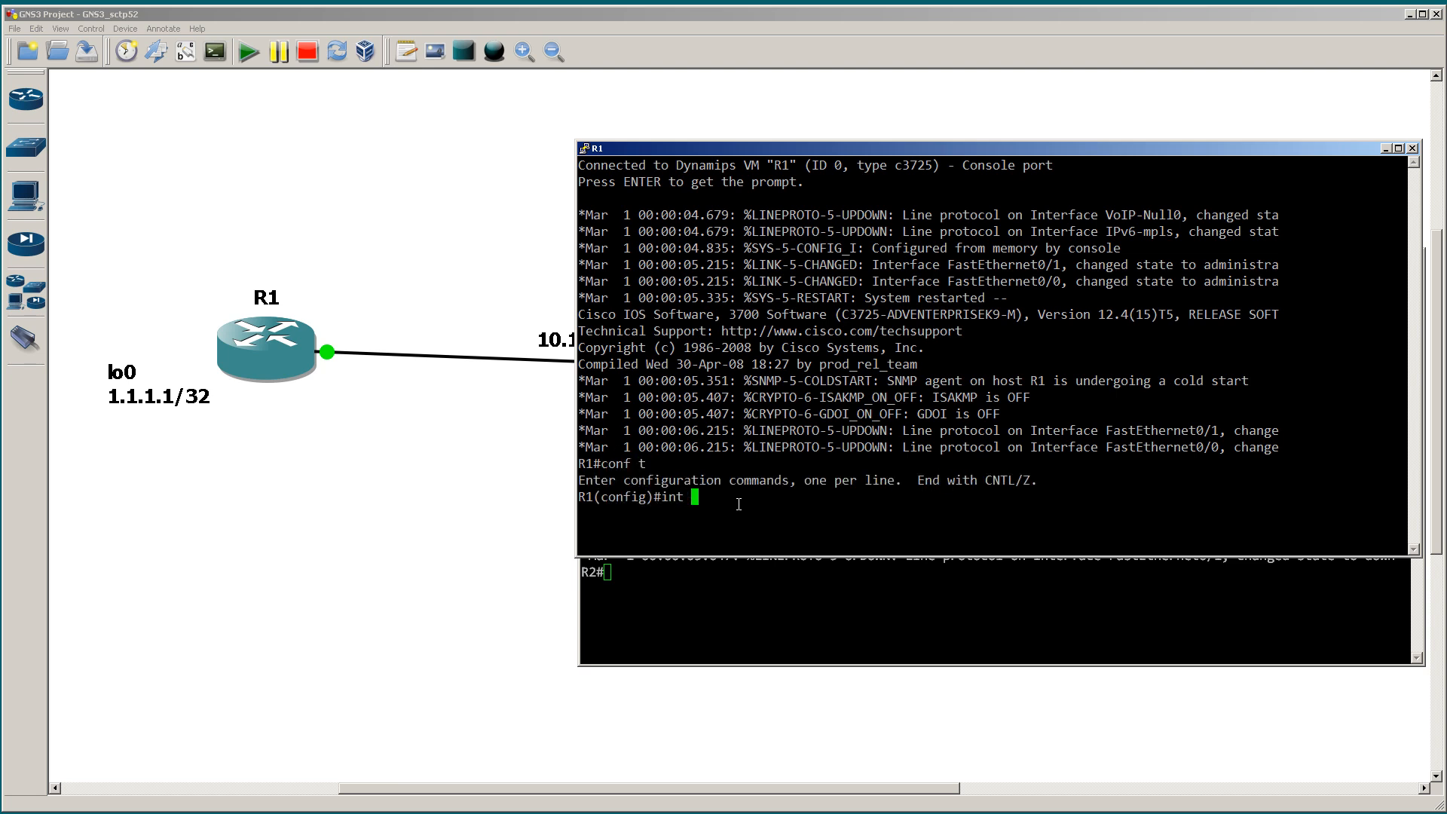
{"action": "key", "text": "Return"}
{"action": "type", "text": "ip add"}
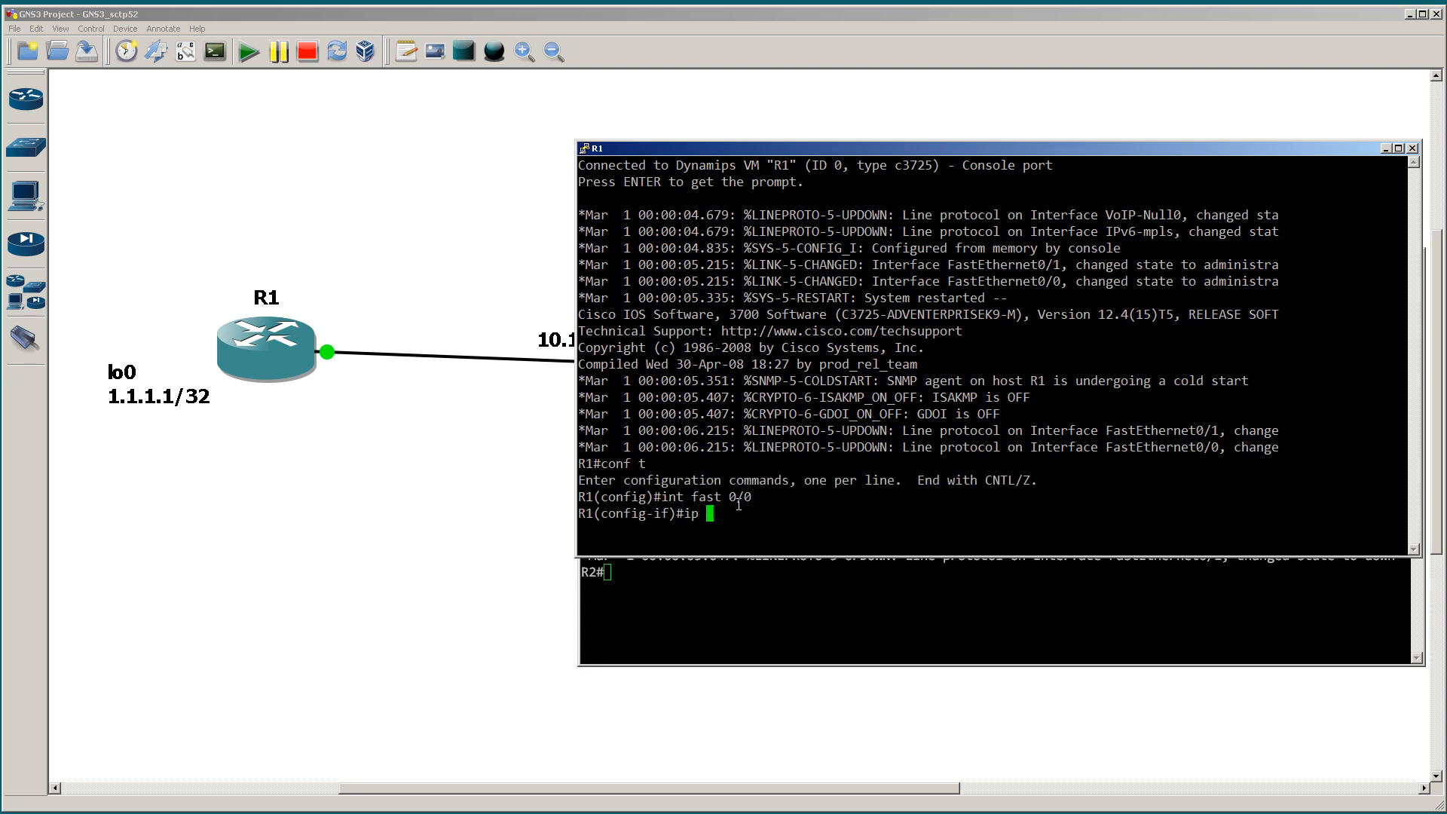
{"action": "key", "text": "Tab"}
{"action": "type", "text": "10.10.12"}
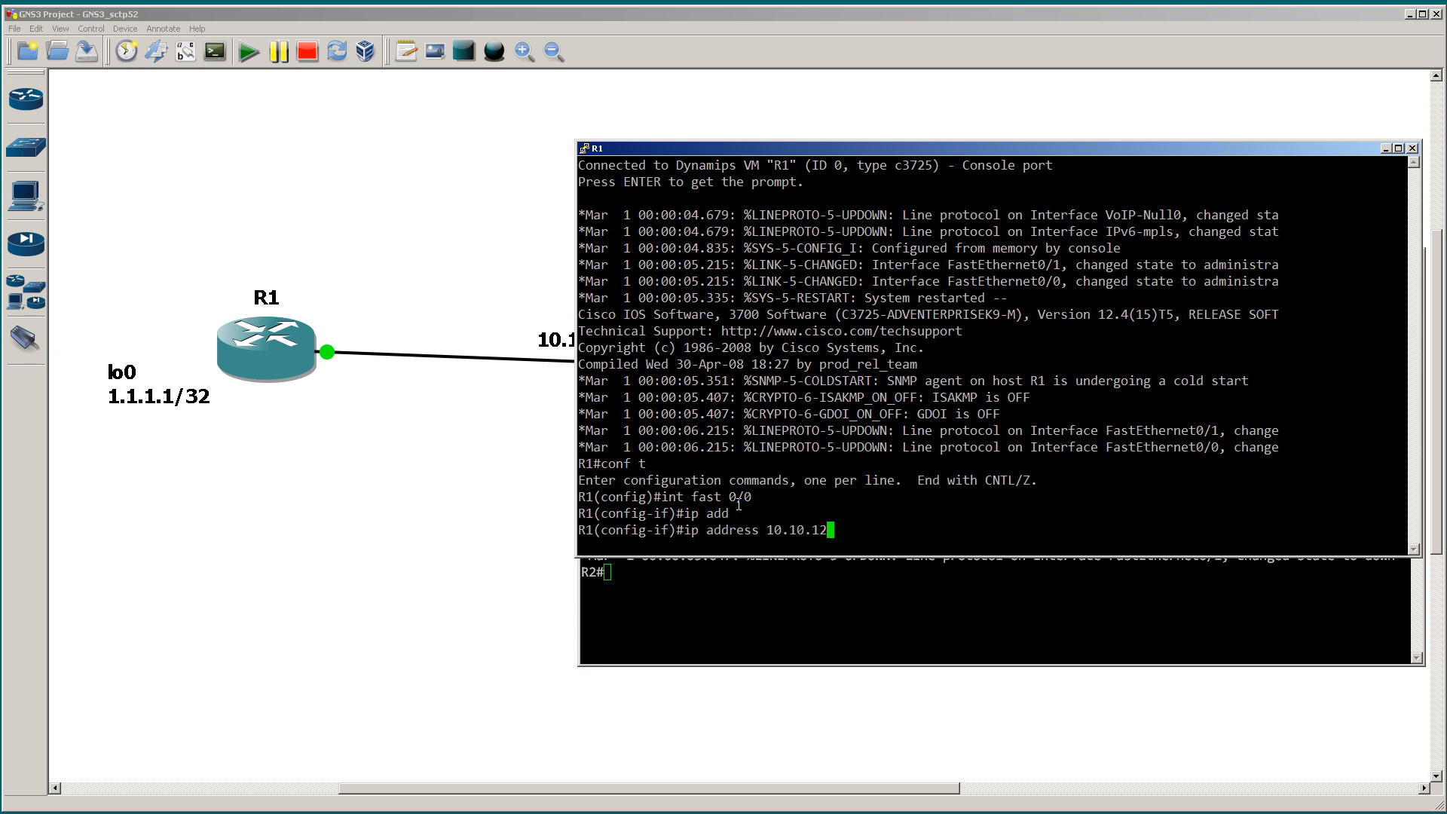
{"action": "type", "text": ".1 255.255.255.0"}
{"action": "key", "text": "Return"}
{"action": "type", "text": "no shut"}
{"action": "key", "text": "Return"}
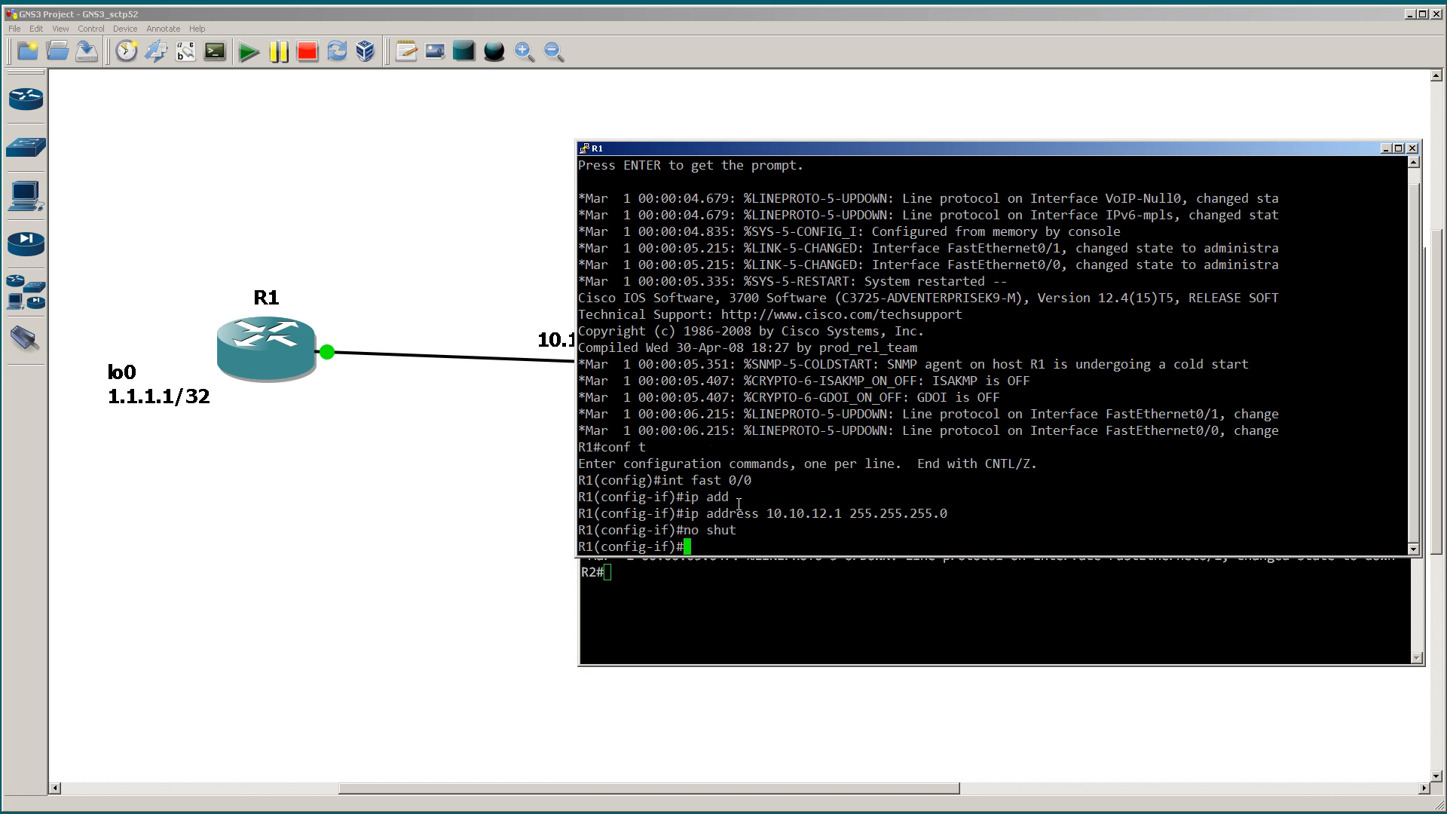
Step: On R2, assign 10.10.12.2 with mask 255.255.255.0 to interface fast 0/0
{"action": "left_click", "coordinate": [753, 577]}
{"action": "type", "text": "conf t"}
{"action": "key", "text": "Return"}
{"action": "type", "text": "int fast 0/0"}
{"action": "key", "text": "Return"}
{"action": "type", "text": "ip add"}
{"action": "key", "text": "Tab"}
{"action": "type", "text": "10.10.12.2 255.255.255.0"}
{"action": "key", "text": "Return"}
Step: Enable R2's fast 0/0 interface with no shut and leave configuration mode
{"action": "type", "text": "on shut"}
{"action": "key", "text": "BackSpace"}
{"action": "key", "text": "BackSpace"}
{"action": "key", "text": "BackSpace"}
{"action": "key", "text": "BackSpace"}
{"action": "key", "text": "BackSpace"}
{"action": "key", "text": "BackSpace"}
{"action": "key", "text": "BackSpace"}
{"action": "type", "text": "o"}
{"action": "key", "text": "BackSpace"}
{"action": "type", "text": "no shut"}
{"action": "key", "text": "Return"}
{"action": "type", "text": "end"}
{"action": "key", "text": "Return"}
Step: From R2, ping R1's link address 10.10.12.1
{"action": "type", "text": "ping 10."}
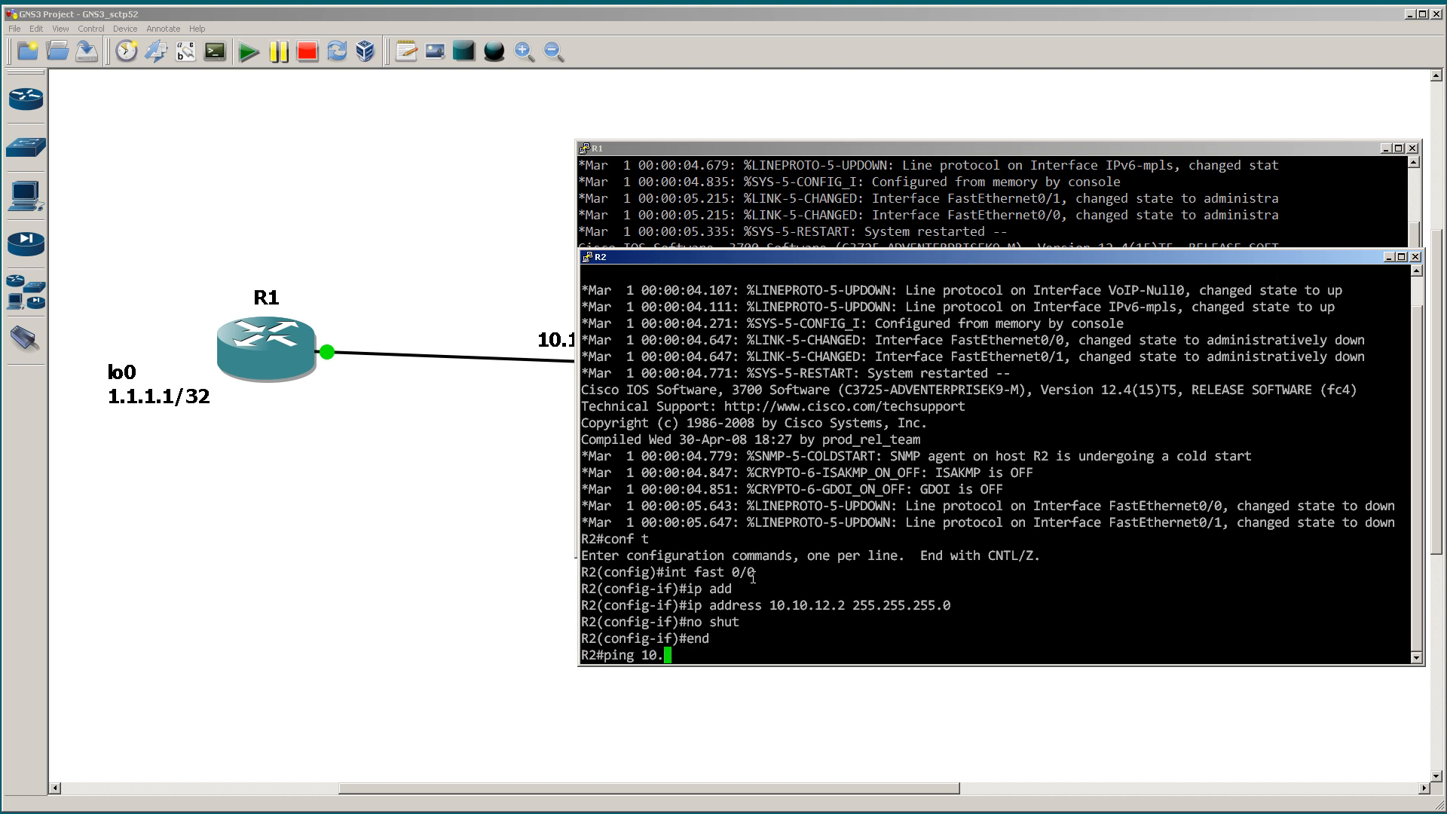
{"action": "type", "text": "10.12.1"}
{"action": "key", "text": "Return"}
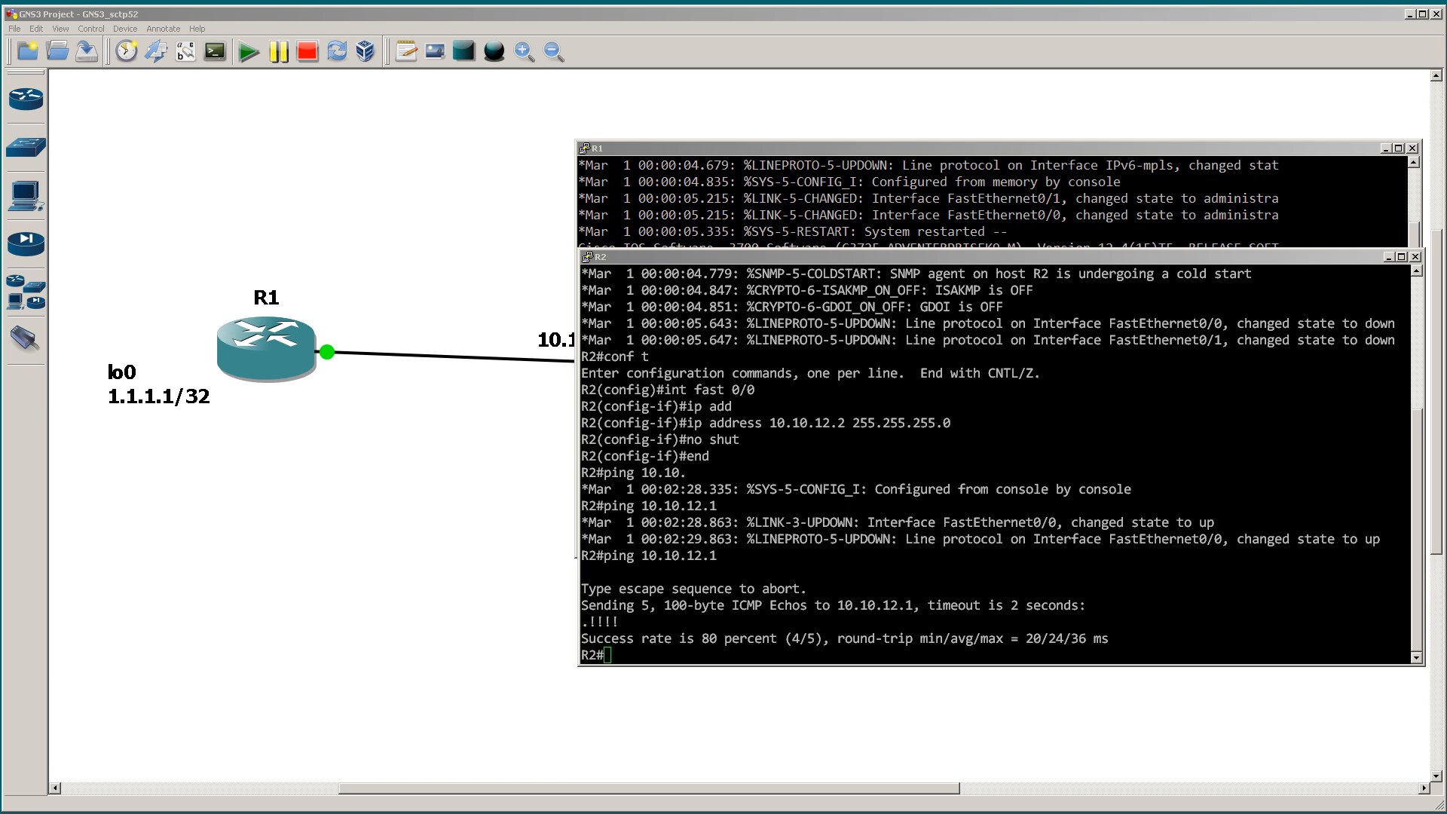
{"action": "left_click", "coordinate": [753, 366]}
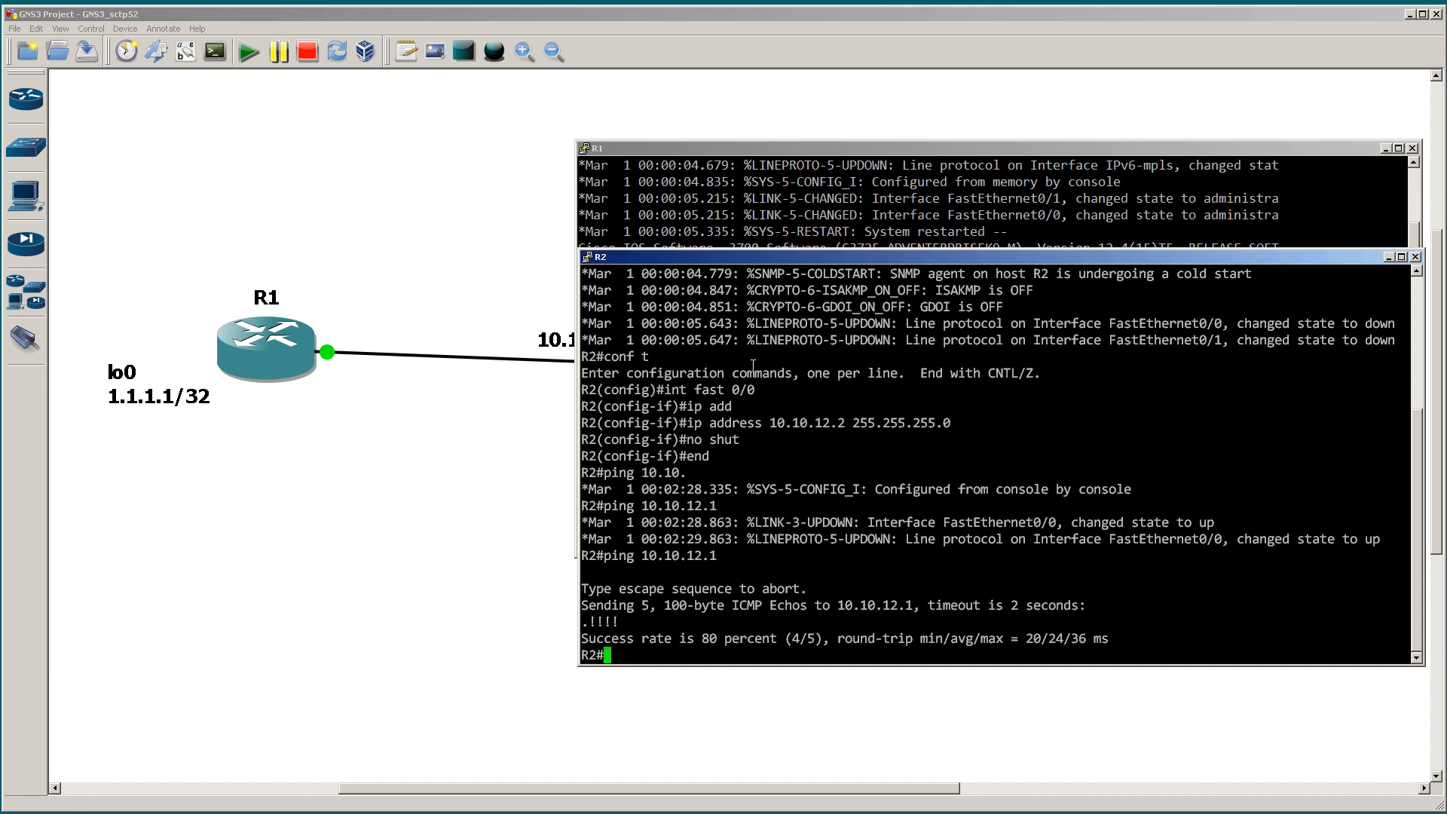
{"action": "left_click", "coordinate": [777, 171]}
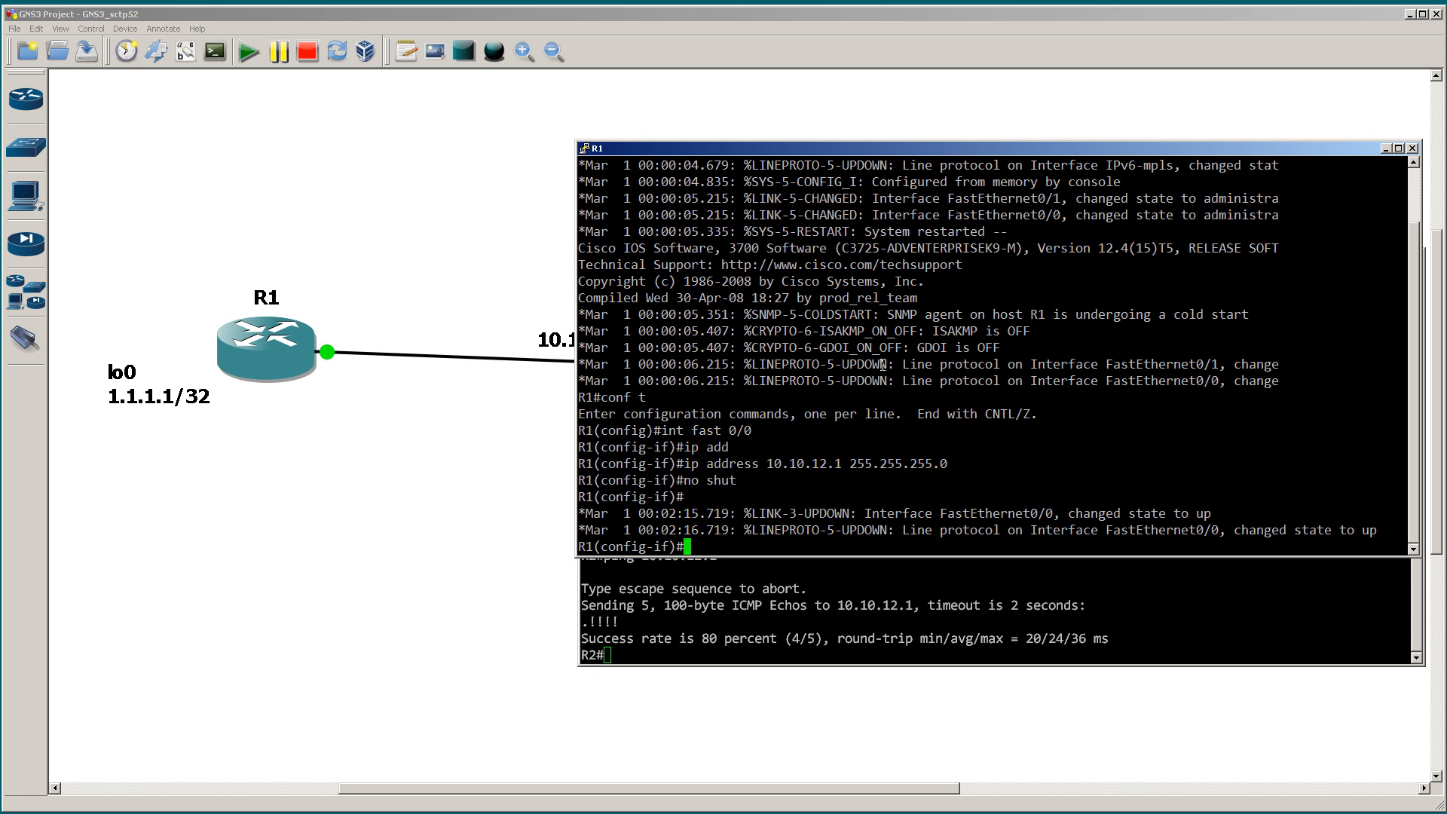
{"action": "left_click", "coordinate": [1010, 617]}
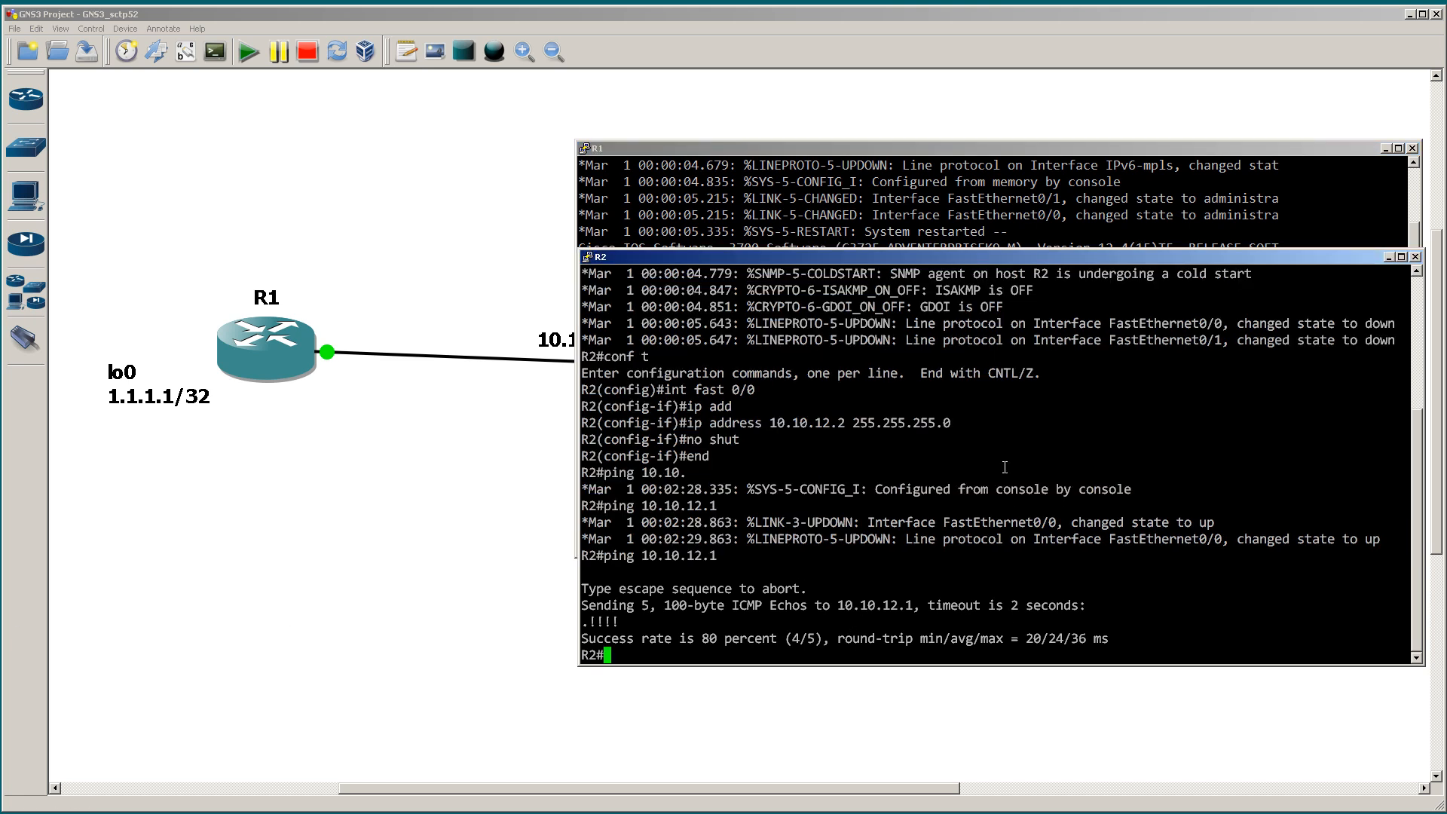
{"action": "left_click", "coordinate": [888, 194]}
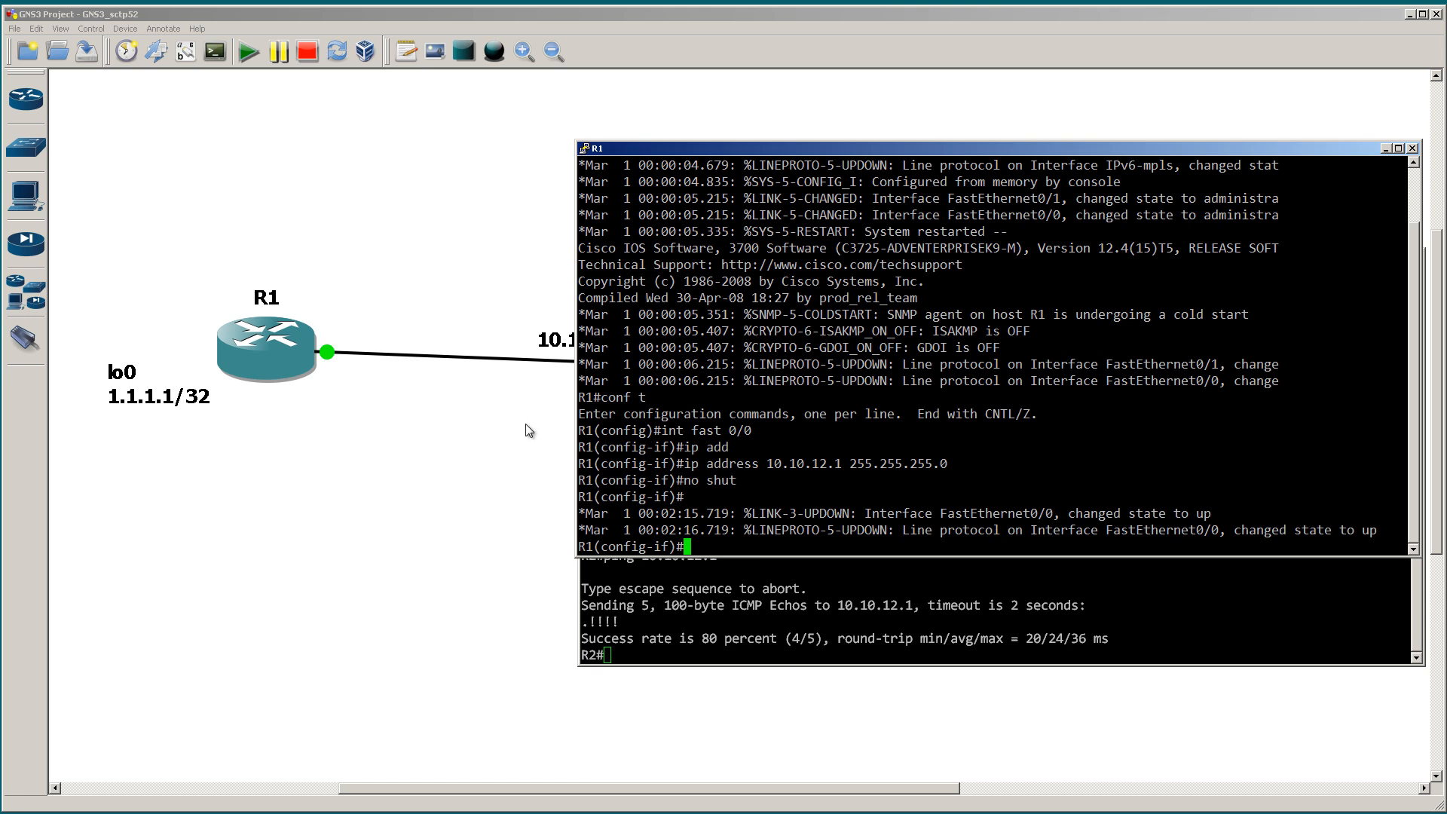
Step: Bring the topology forward and sketch in red a network segment branching off R2, plus one circle above and one below R1
{"action": "left_click", "coordinate": [491, 431]}
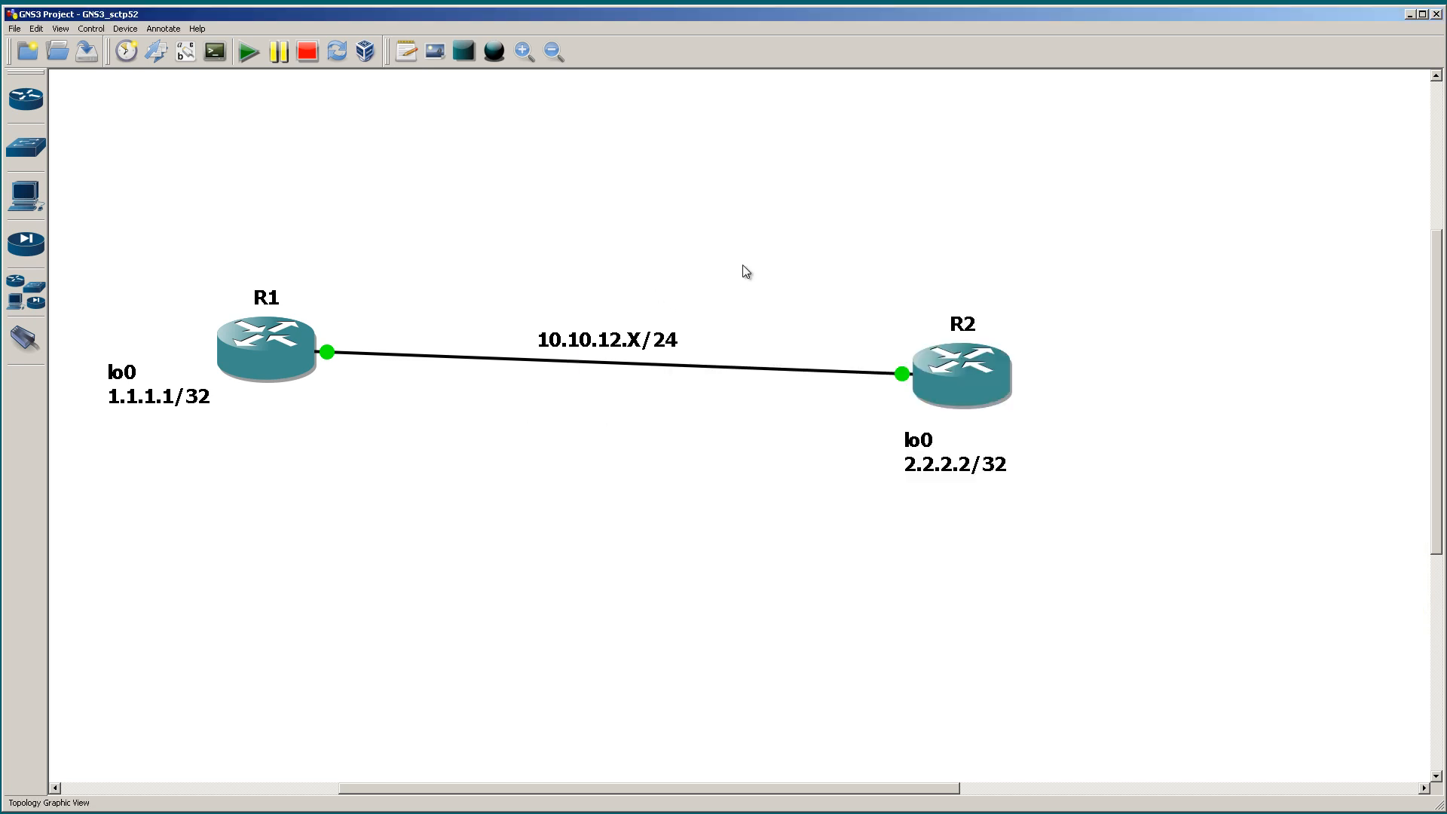
{"action": "mouse_move", "coordinate": [1007, 353]}
{"action": "left_mouse_down"}
{"action": "mouse_move", "coordinate": [1157, 240]}
{"action": "mouse_move", "coordinate": [1015, 346]}
{"action": "mouse_move", "coordinate": [1126, 268]}
{"action": "left_mouse_up"}
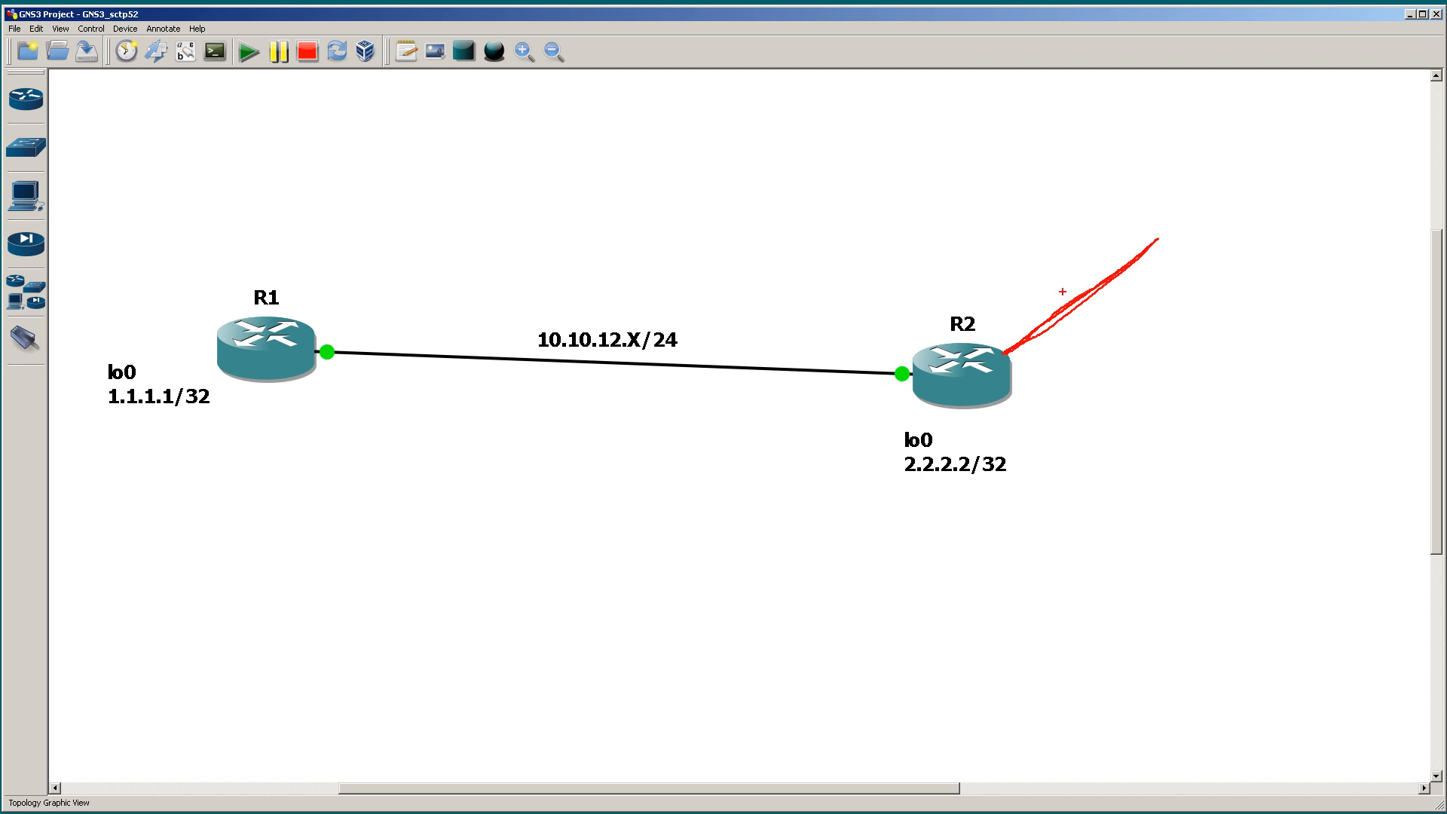
{"action": "mouse_move", "coordinate": [1057, 138]}
{"action": "left_mouse_down"}
{"action": "mouse_move", "coordinate": [1211, 281]}
{"action": "mouse_move", "coordinate": [1337, 348]}
{"action": "left_mouse_up"}
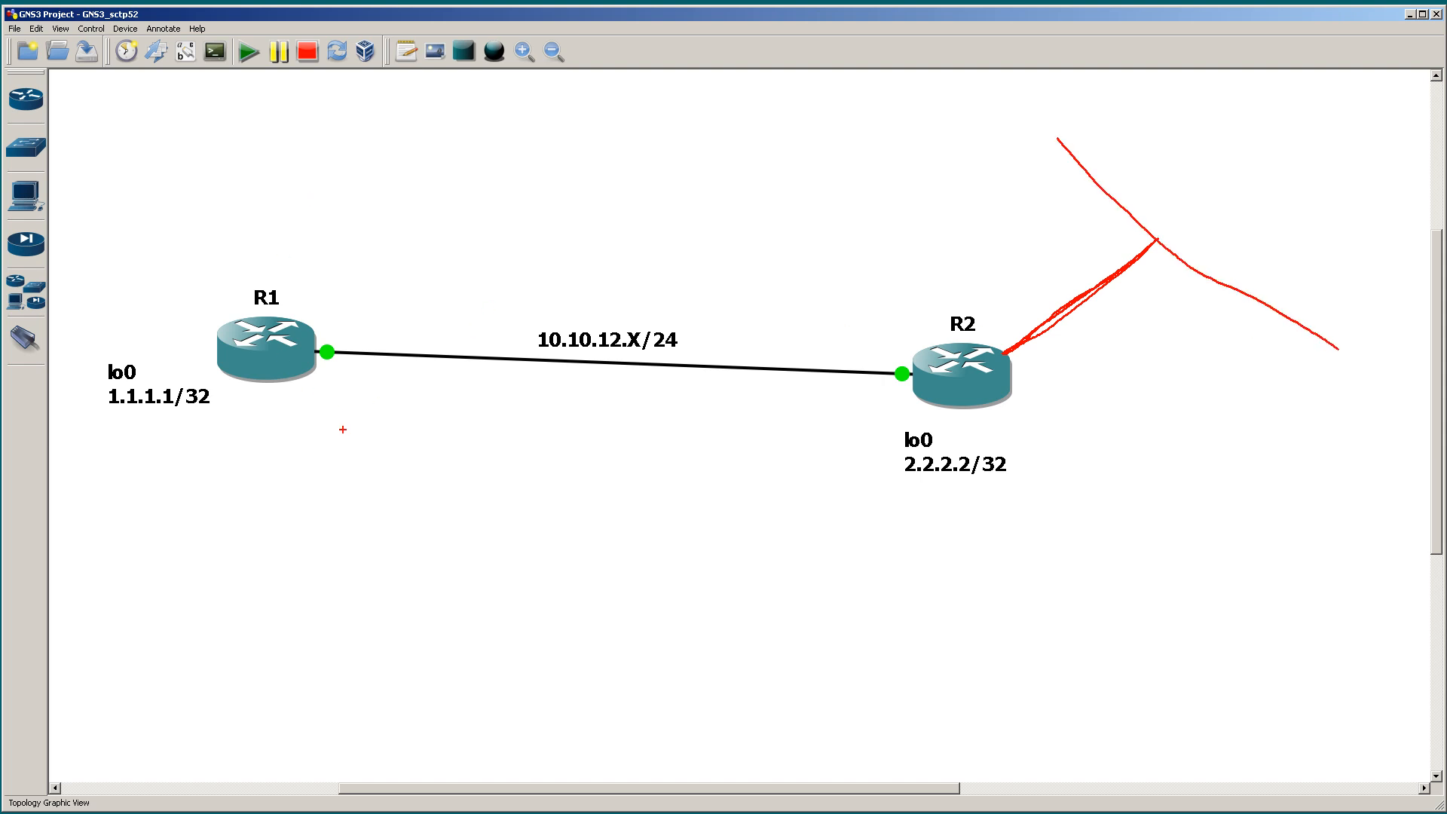
{"action": "mouse_move", "coordinate": [329, 168]}
{"action": "left_mouse_down"}
{"action": "mouse_move", "coordinate": [320, 202]}
{"action": "mouse_move", "coordinate": [340, 155]}
{"action": "left_mouse_up"}
{"action": "mouse_move", "coordinate": [274, 519]}
{"action": "left_mouse_down"}
{"action": "mouse_move", "coordinate": [329, 516]}
{"action": "mouse_move", "coordinate": [287, 504]}
{"action": "left_mouse_up"}
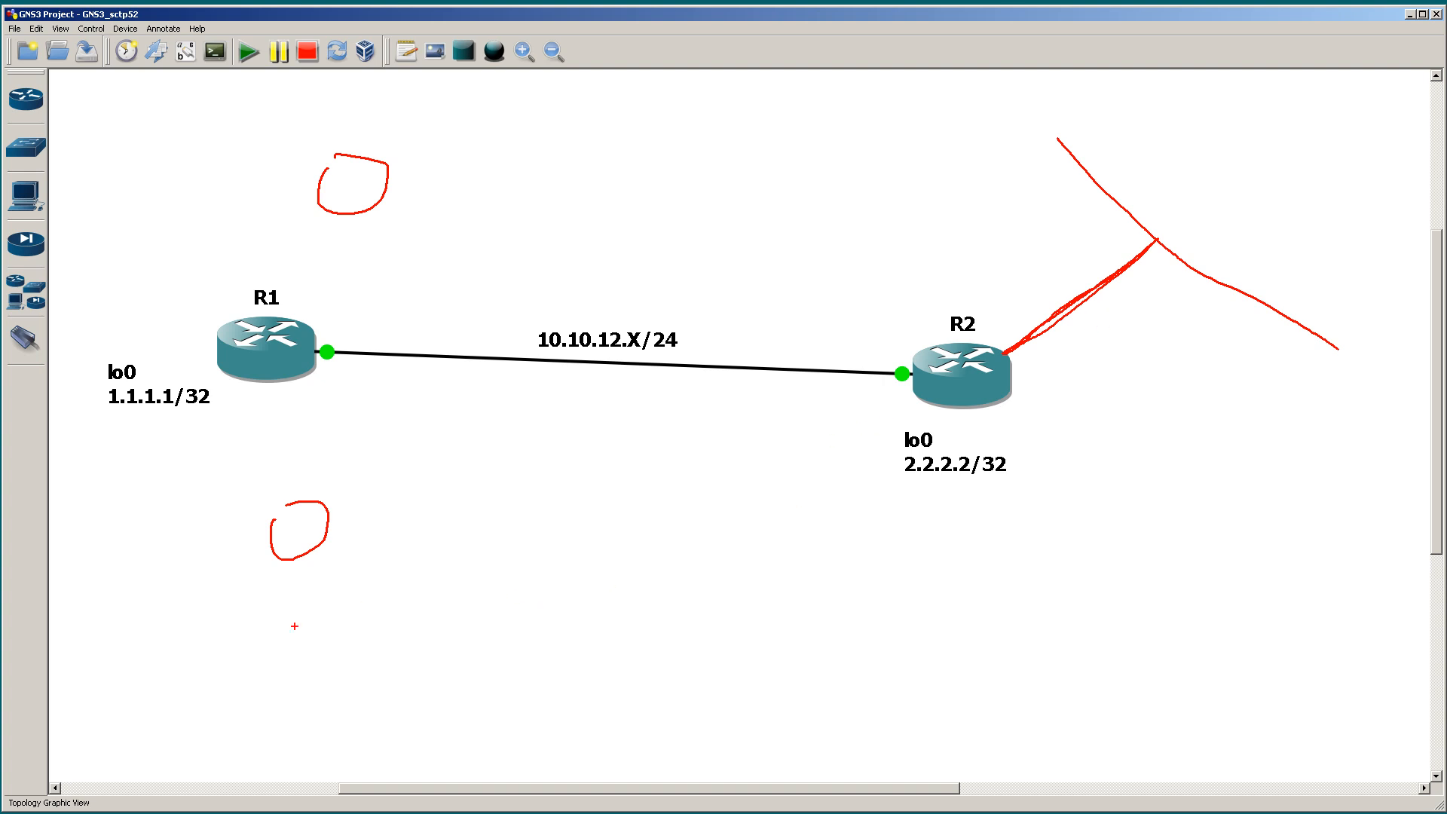
Step: Sketch more router circles below the topology, join them with lines from R1 round to R2, and add a rectangle near R2's segment
{"action": "mouse_move", "coordinate": [252, 667]}
{"action": "left_mouse_down"}
{"action": "mouse_move", "coordinate": [243, 682]}
{"action": "mouse_move", "coordinate": [308, 693]}
{"action": "mouse_move", "coordinate": [261, 657]}
{"action": "left_mouse_up"}
{"action": "mouse_move", "coordinate": [999, 618]}
{"action": "left_mouse_down"}
{"action": "mouse_move", "coordinate": [954, 663]}
{"action": "mouse_move", "coordinate": [1046, 649]}
{"action": "mouse_move", "coordinate": [997, 615]}
{"action": "left_mouse_up"}
{"action": "left_click_drag", "start_coordinate": [989, 420], "coordinate": [997, 587]}
{"action": "left_click_drag", "start_coordinate": [944, 673], "coordinate": [349, 676]}
{"action": "left_click_drag", "start_coordinate": [285, 570], "coordinate": [278, 637]}
{"action": "mouse_move", "coordinate": [290, 422]}
{"action": "left_mouse_down"}
{"action": "mouse_move", "coordinate": [286, 384]}
{"action": "mouse_move", "coordinate": [300, 491]}
{"action": "left_mouse_up"}
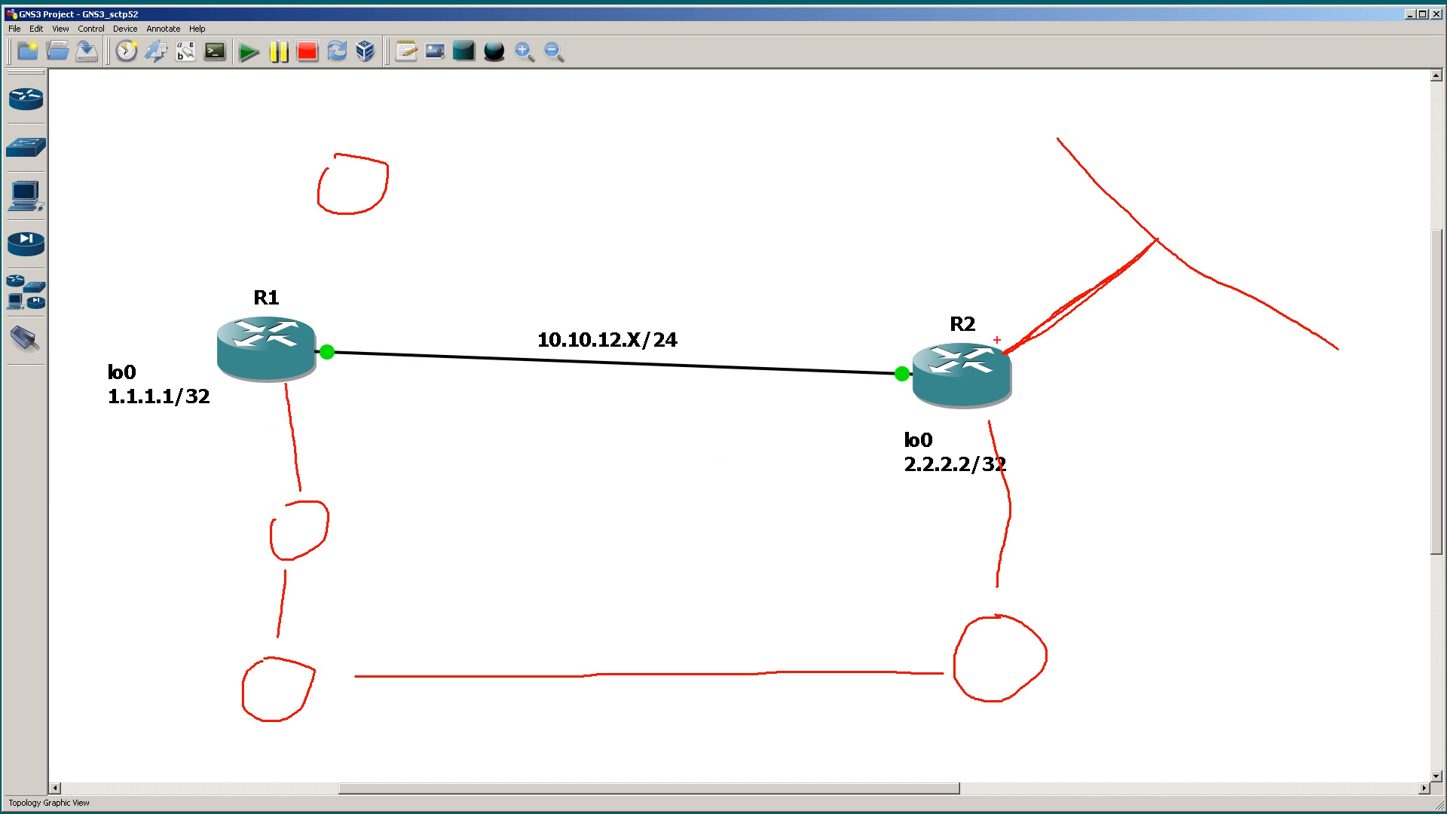
{"action": "mouse_move", "coordinate": [1140, 95]}
{"action": "left_mouse_down"}
{"action": "mouse_move", "coordinate": [1148, 192]}
{"action": "mouse_move", "coordinate": [1145, 95]}
{"action": "mouse_move", "coordinate": [1199, 96]}
{"action": "mouse_move", "coordinate": [1205, 197]}
{"action": "mouse_move", "coordinate": [1173, 211]}
{"action": "mouse_move", "coordinate": [1146, 191]}
{"action": "left_mouse_up"}
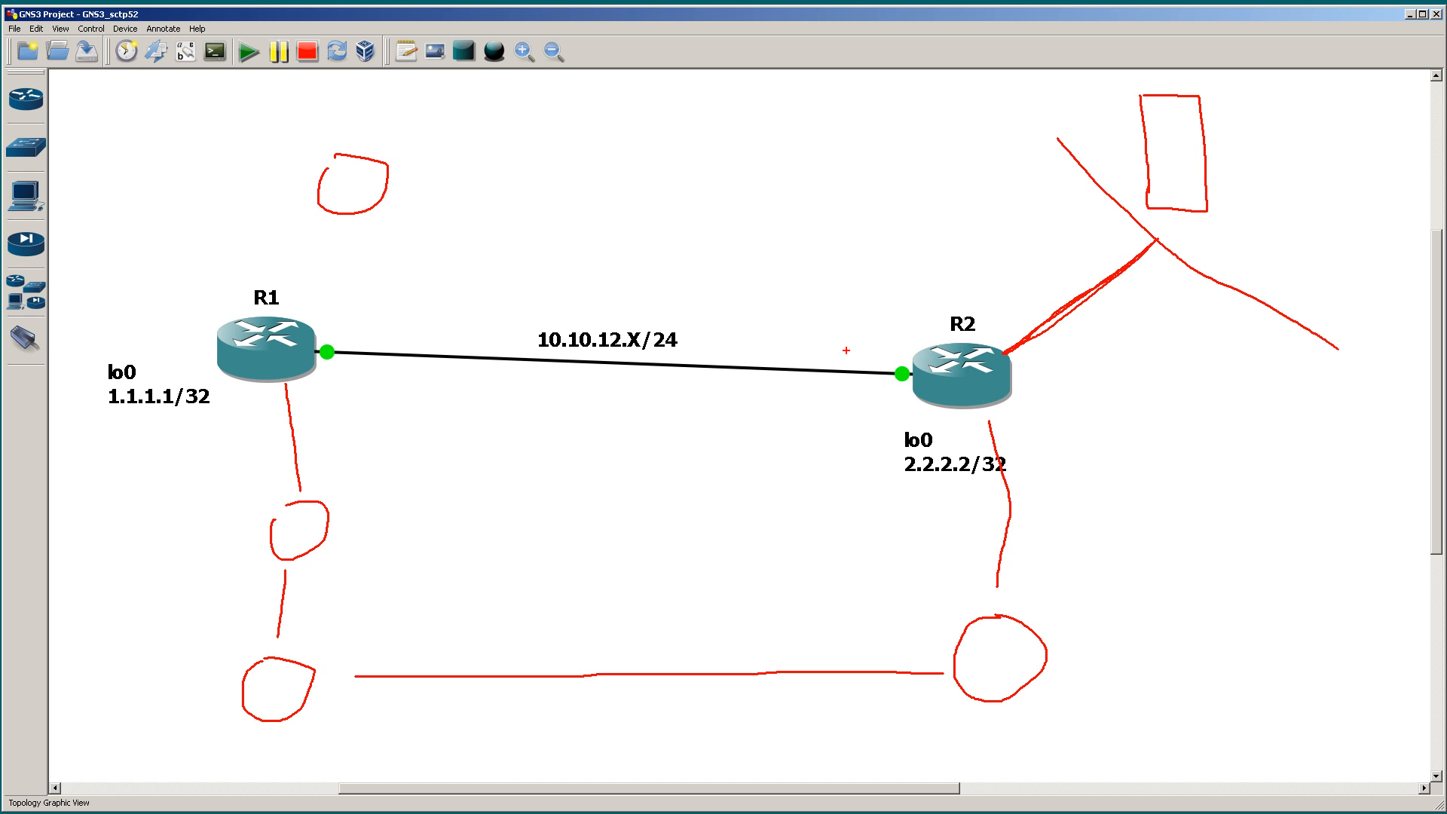
Step: Cross out the R1–R2 link, draw an arrow along the alternative lower path, and clear all the red annotations
{"action": "left_click_drag", "start_coordinate": [764, 343], "coordinate": [810, 405]}
{"action": "left_click_drag", "start_coordinate": [822, 333], "coordinate": [774, 395]}
{"action": "mouse_move", "coordinate": [242, 390]}
{"action": "left_mouse_down"}
{"action": "mouse_move", "coordinate": [173, 504]}
{"action": "mouse_move", "coordinate": [156, 641]}
{"action": "mouse_move", "coordinate": [234, 757]}
{"action": "mouse_move", "coordinate": [504, 759]}
{"action": "mouse_move", "coordinate": [800, 716]}
{"action": "mouse_move", "coordinate": [807, 745]}
{"action": "mouse_move", "coordinate": [805, 722]}
{"action": "left_mouse_up"}
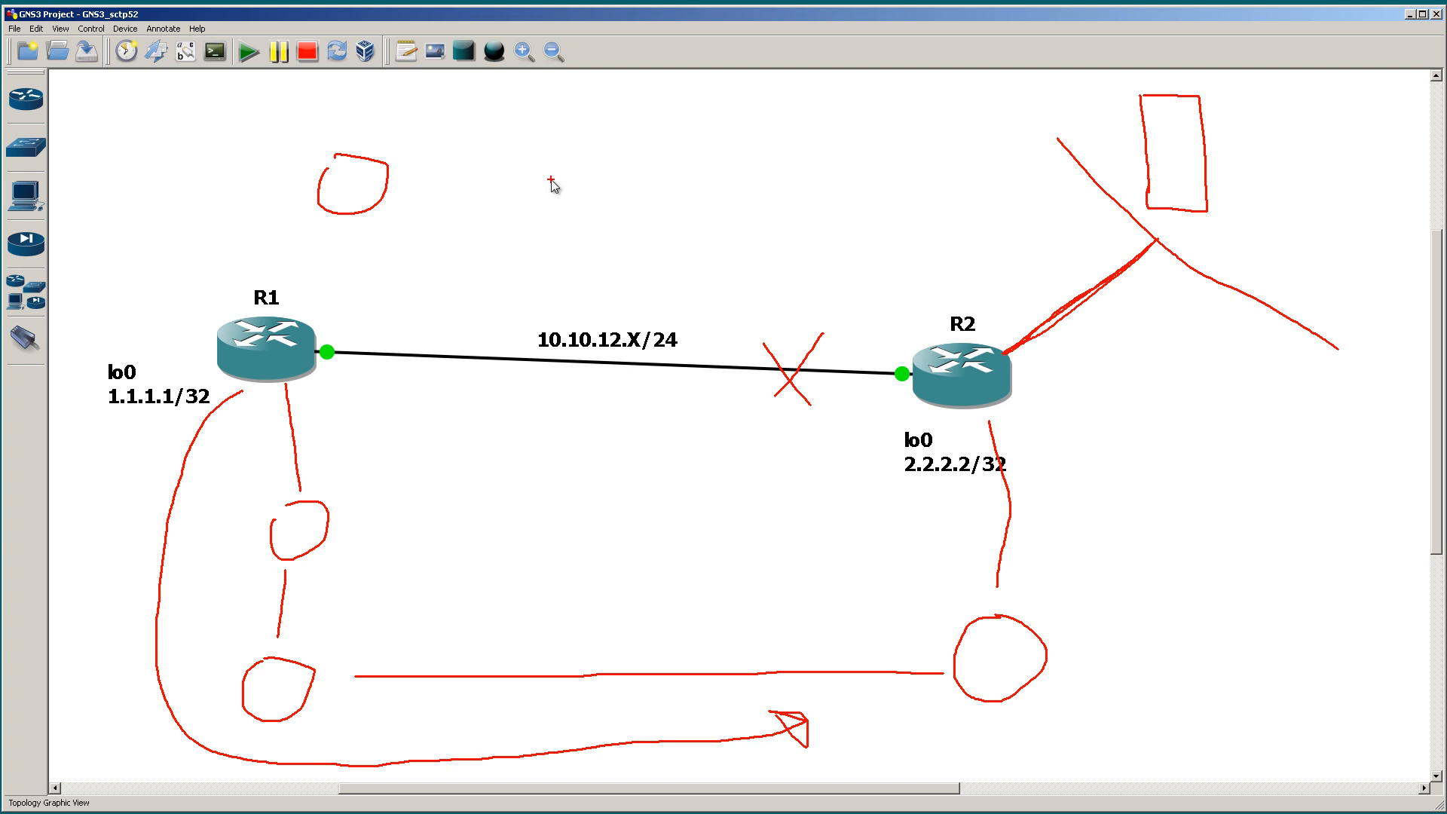
{"action": "key", "text": "Escape"}
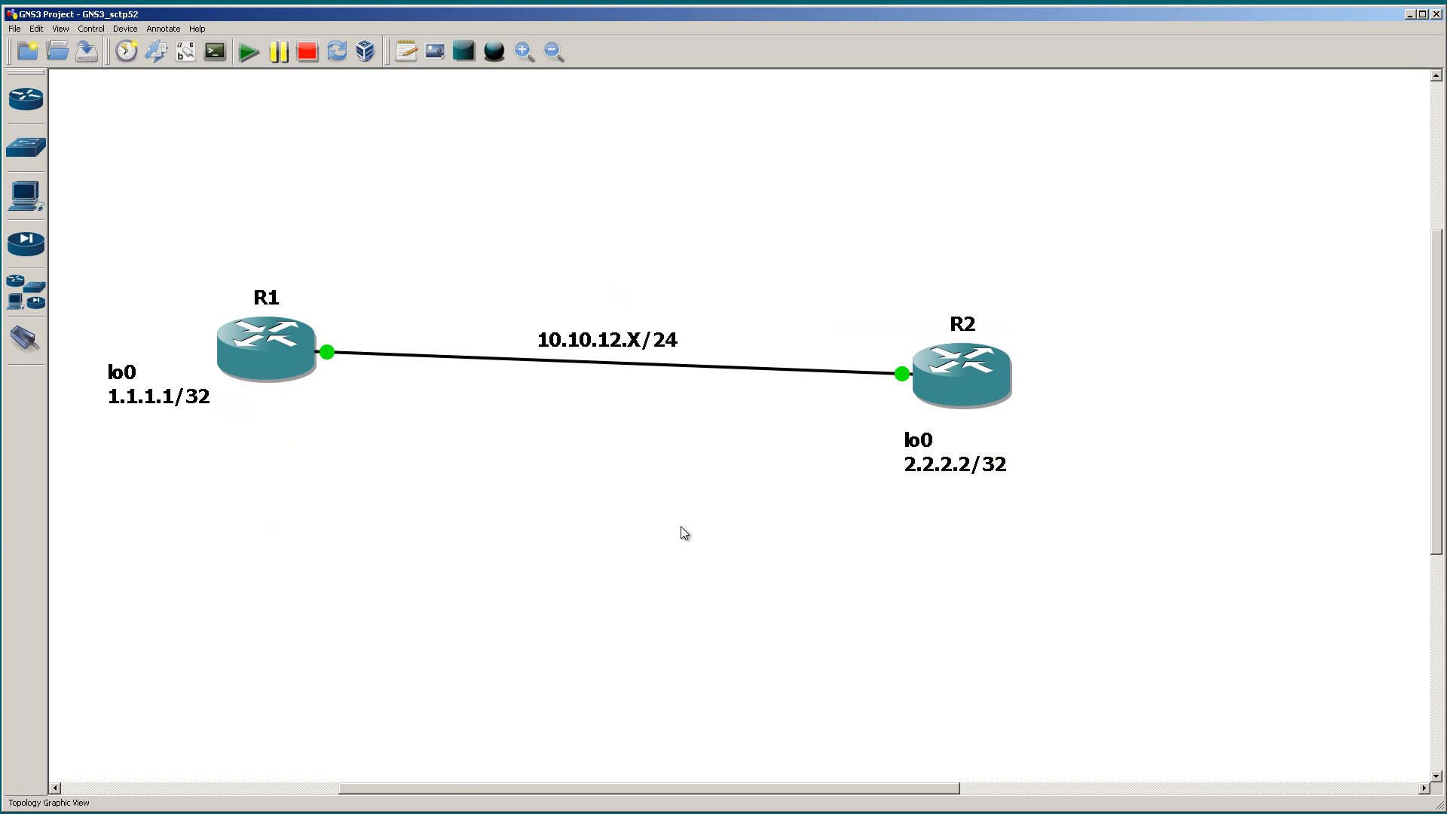
Step: On R1, leave interface configuration and start OSPF routing with process ID 1
{"action": "key", "text": "alt+Tab"}
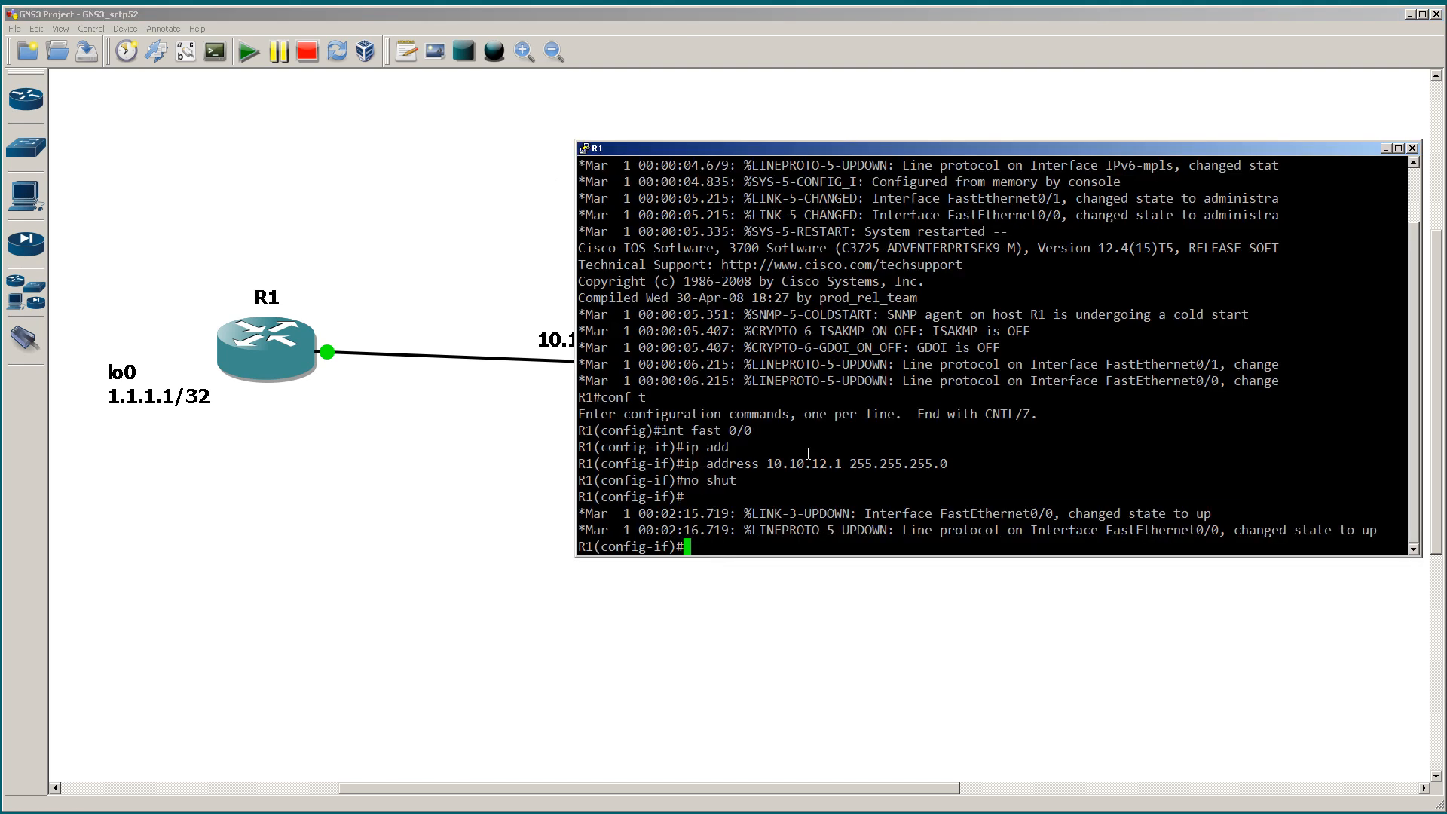
{"action": "type", "text": "exit"}
{"action": "key", "text": "Return"}
{"action": "type", "text": "prgy"}
{"action": "key", "text": "BackSpace"}
{"action": "key", "text": "BackSpace"}
{"action": "key", "text": "BackSpace"}
{"action": "key", "text": "BackSpace"}
{"action": "type", "text": "router"}
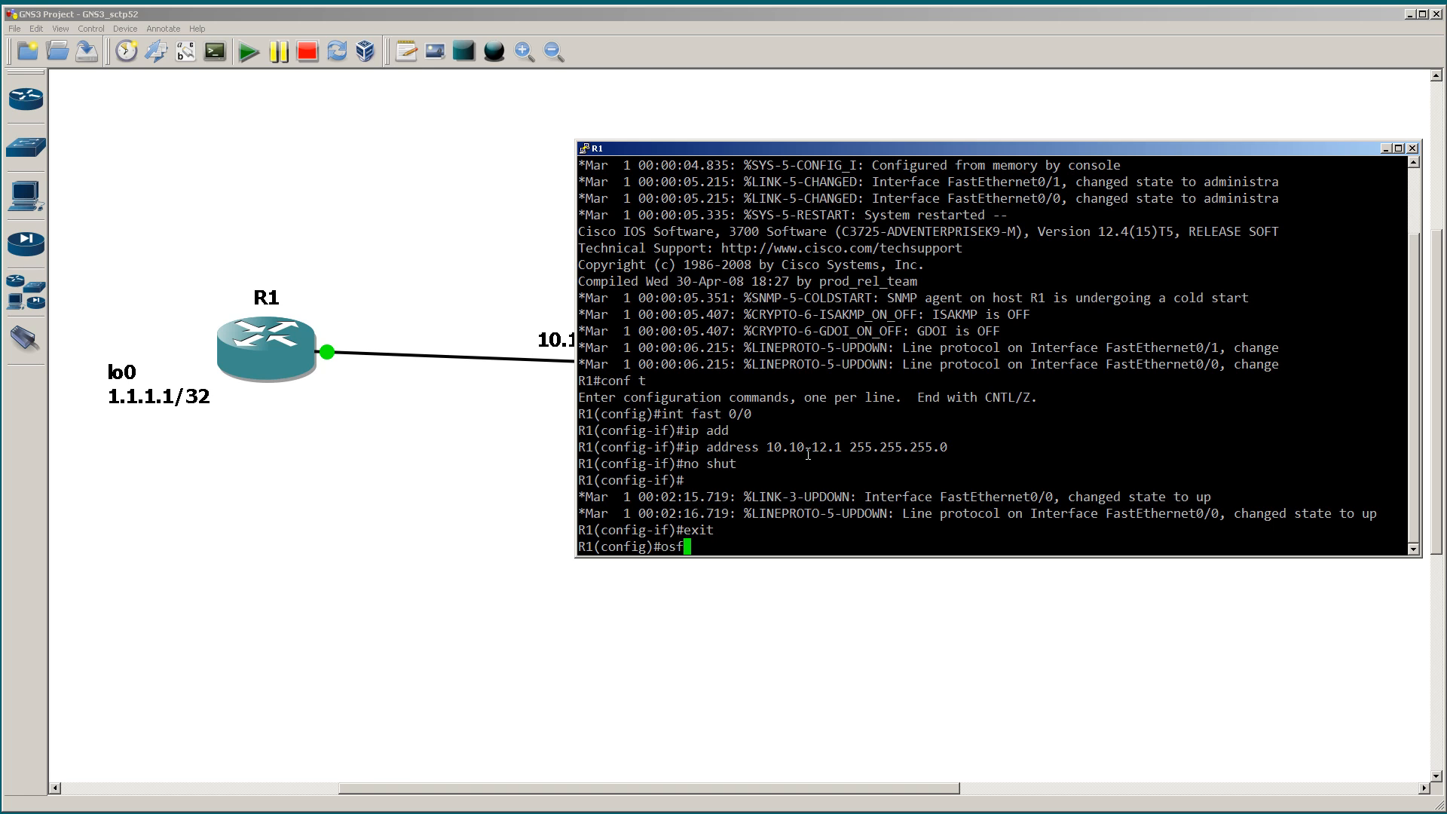
{"action": "type", "text": " ospf 1"}
{"action": "key", "text": "Return"}
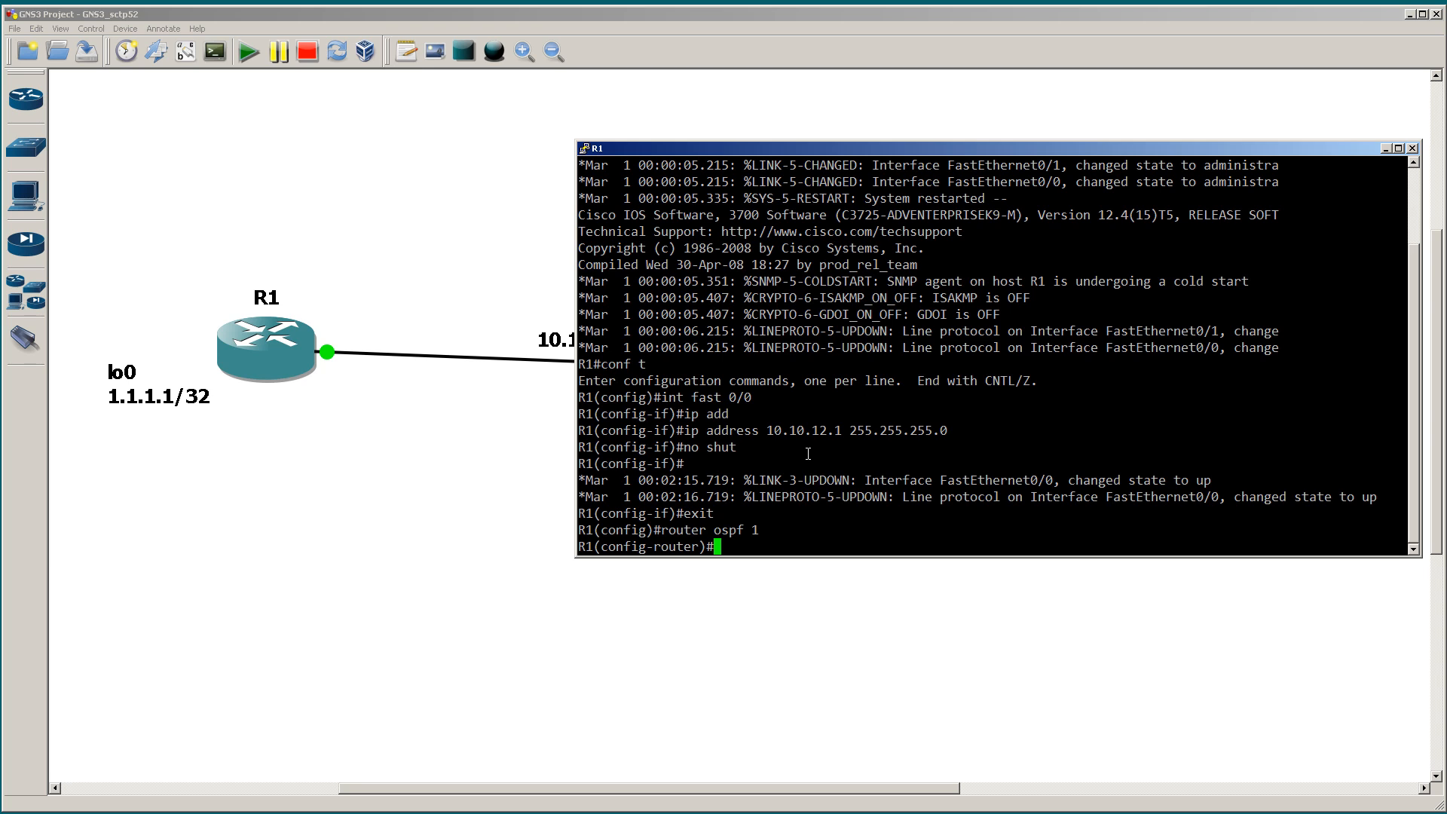
Step: On R1, advertise network 0.0.0.0 with wildcard 255.255.255.255 in area 0, consulting the command help for the wildcard argument
{"action": "type", "text": "network 0.0.0.0 ?"}
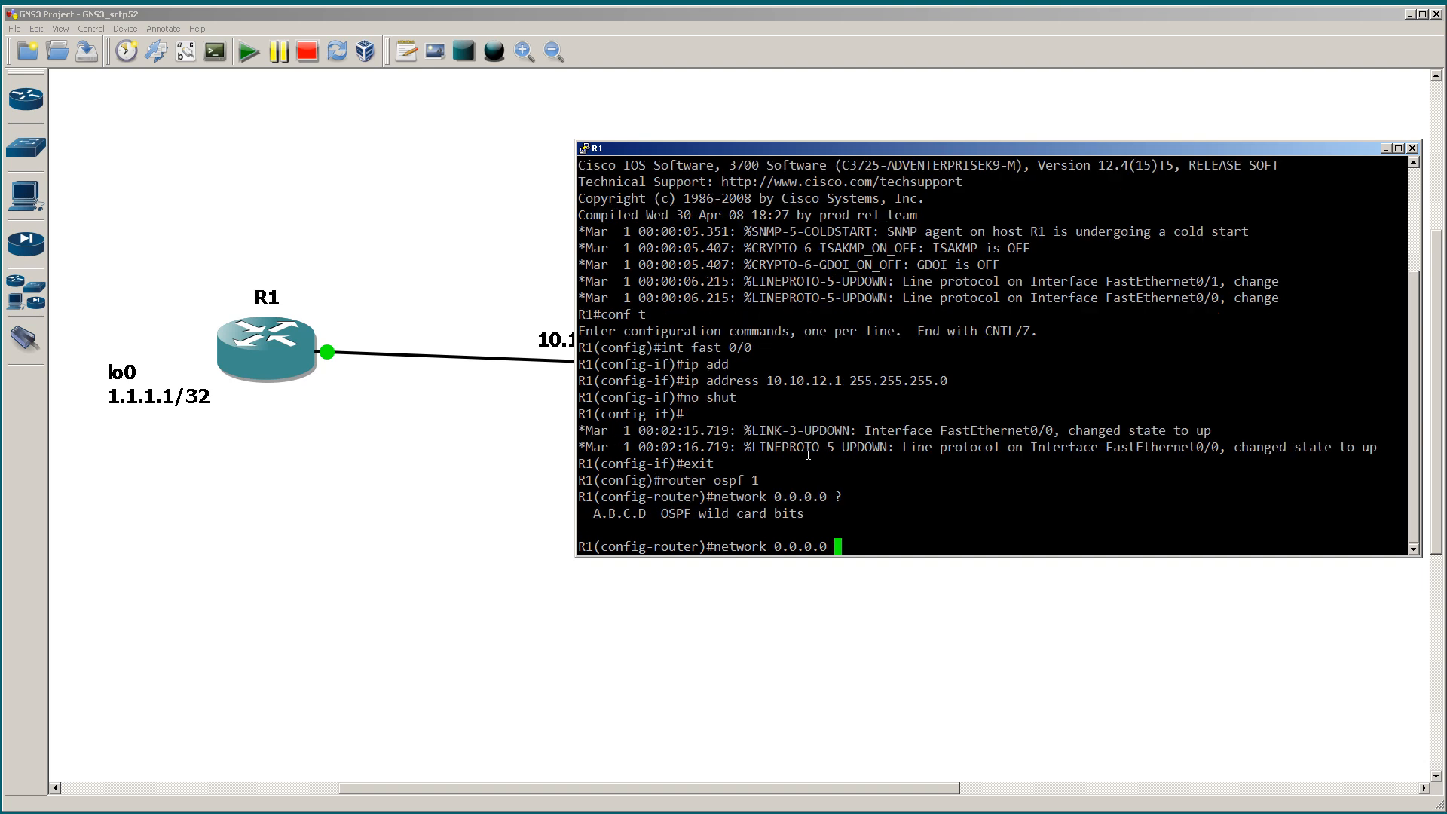
{"action": "type", "text": "255.255.255.255 area 0"}
{"action": "key", "text": "Return"}
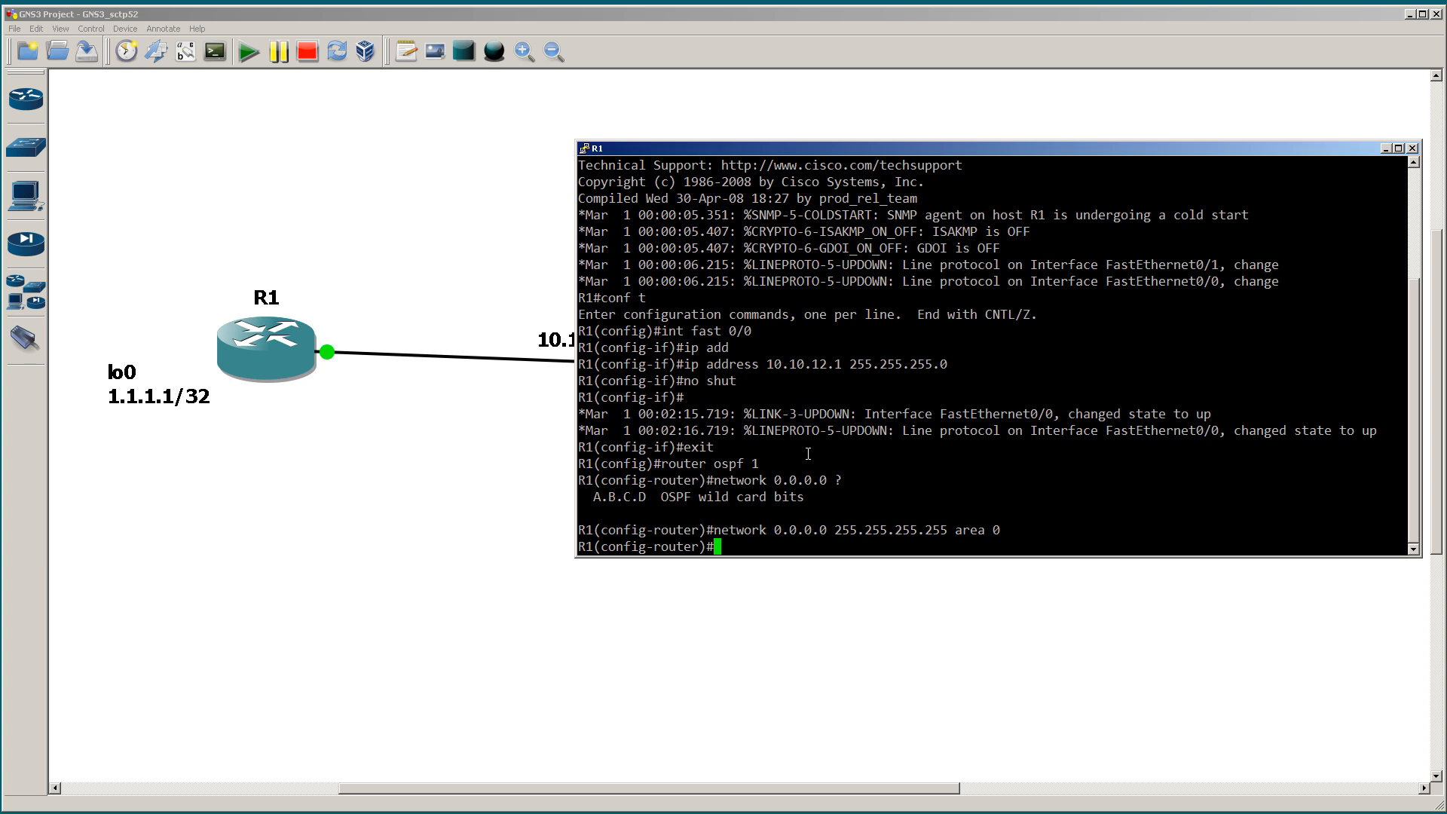
Step: On R2, enter global configuration mode and start OSPF routing with process ID 1
{"action": "key", "text": "alt+Tab"}
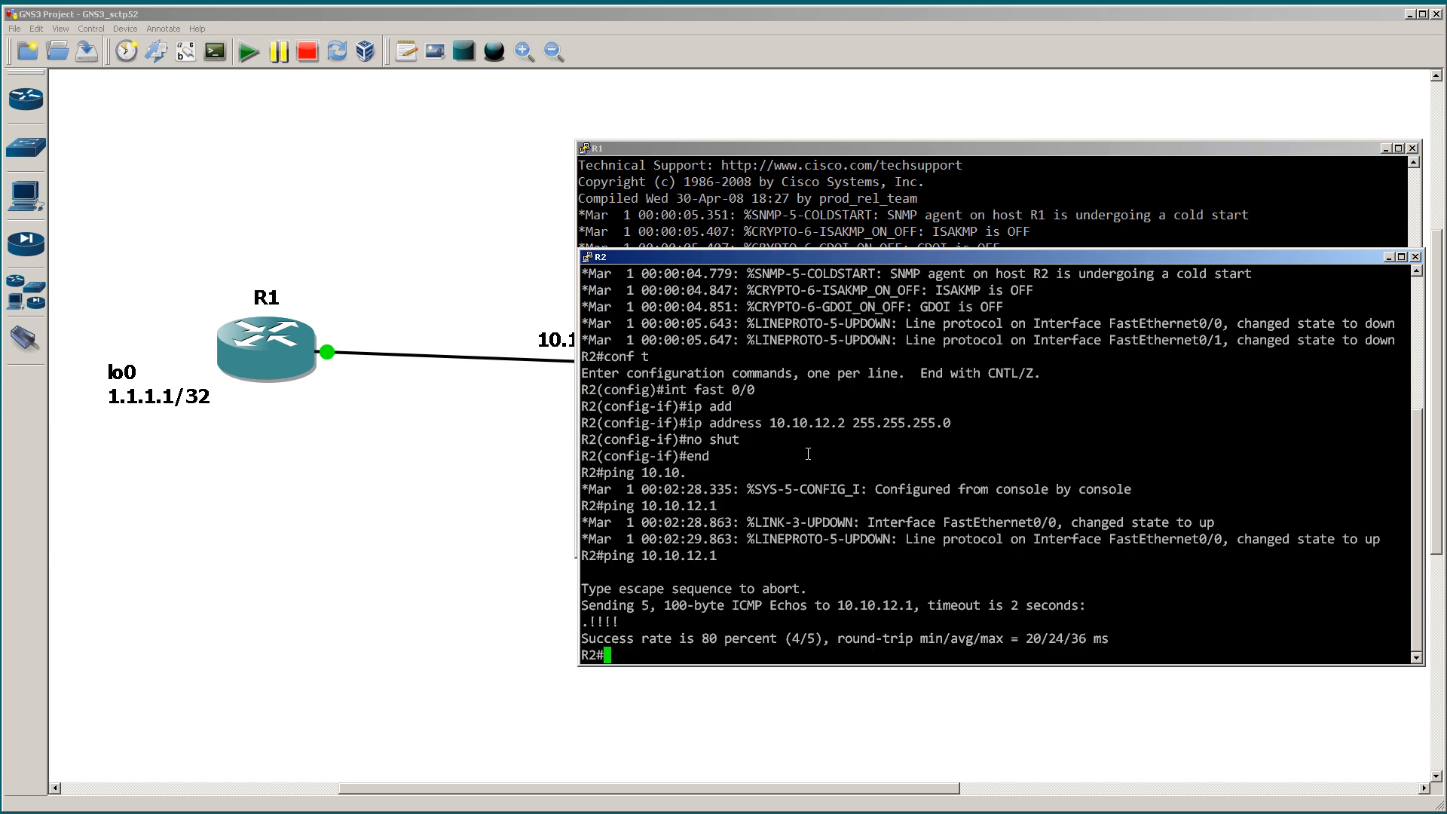
{"action": "type", "text": "conf t"}
{"action": "key", "text": "Return"}
{"action": "type", "text": "router ospf"}
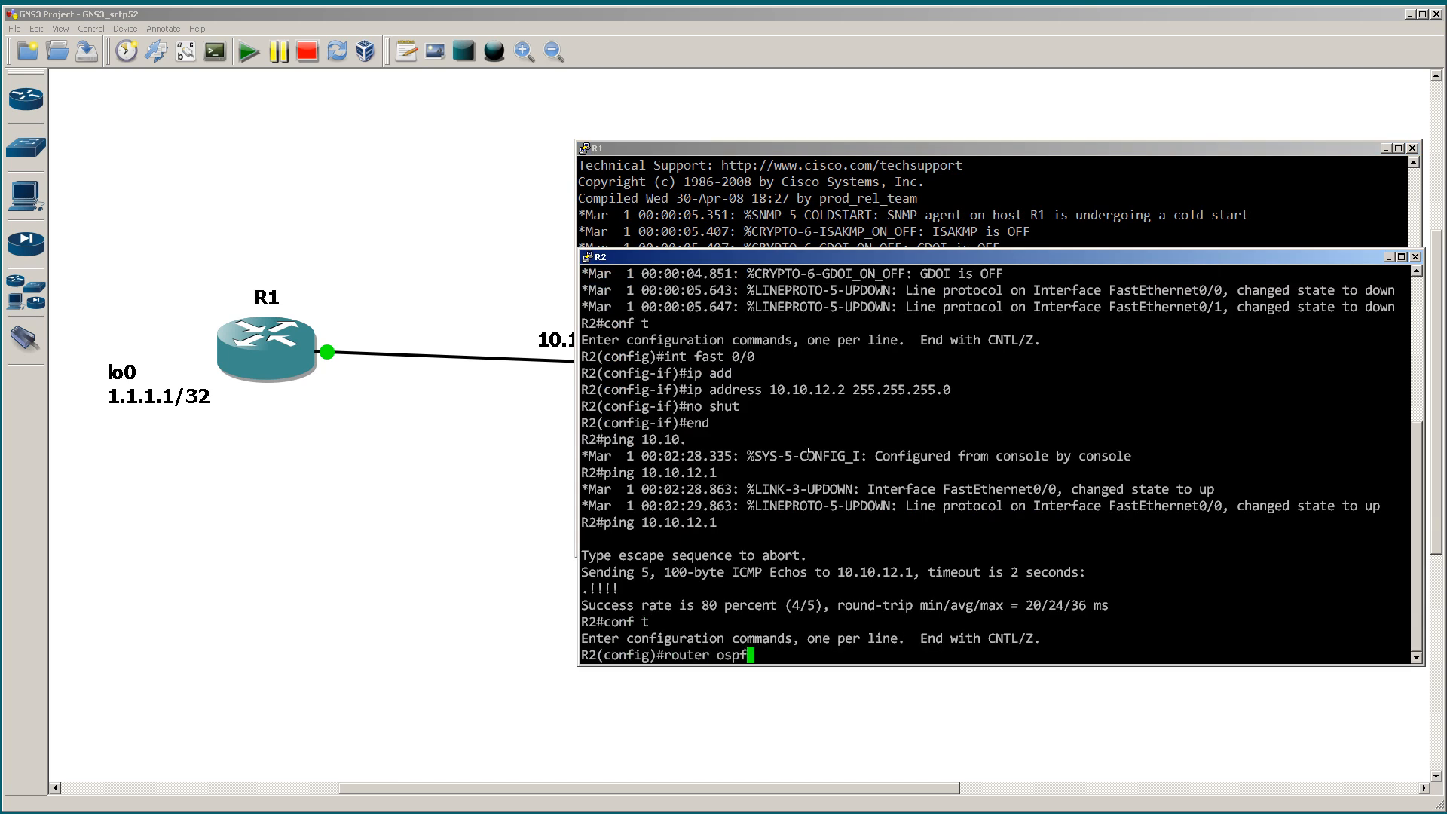
{"action": "type", "text": " 1"}
{"action": "key", "text": "Return"}
Step: On R2, advertise network 0.0.0.0 with wildcard 255.255.255.255 in area 0 and leave configuration mode
{"action": "type", "text": "network 0.0.0.0 255.255.255.255 area 0"}
{"action": "key", "text": "Return"}
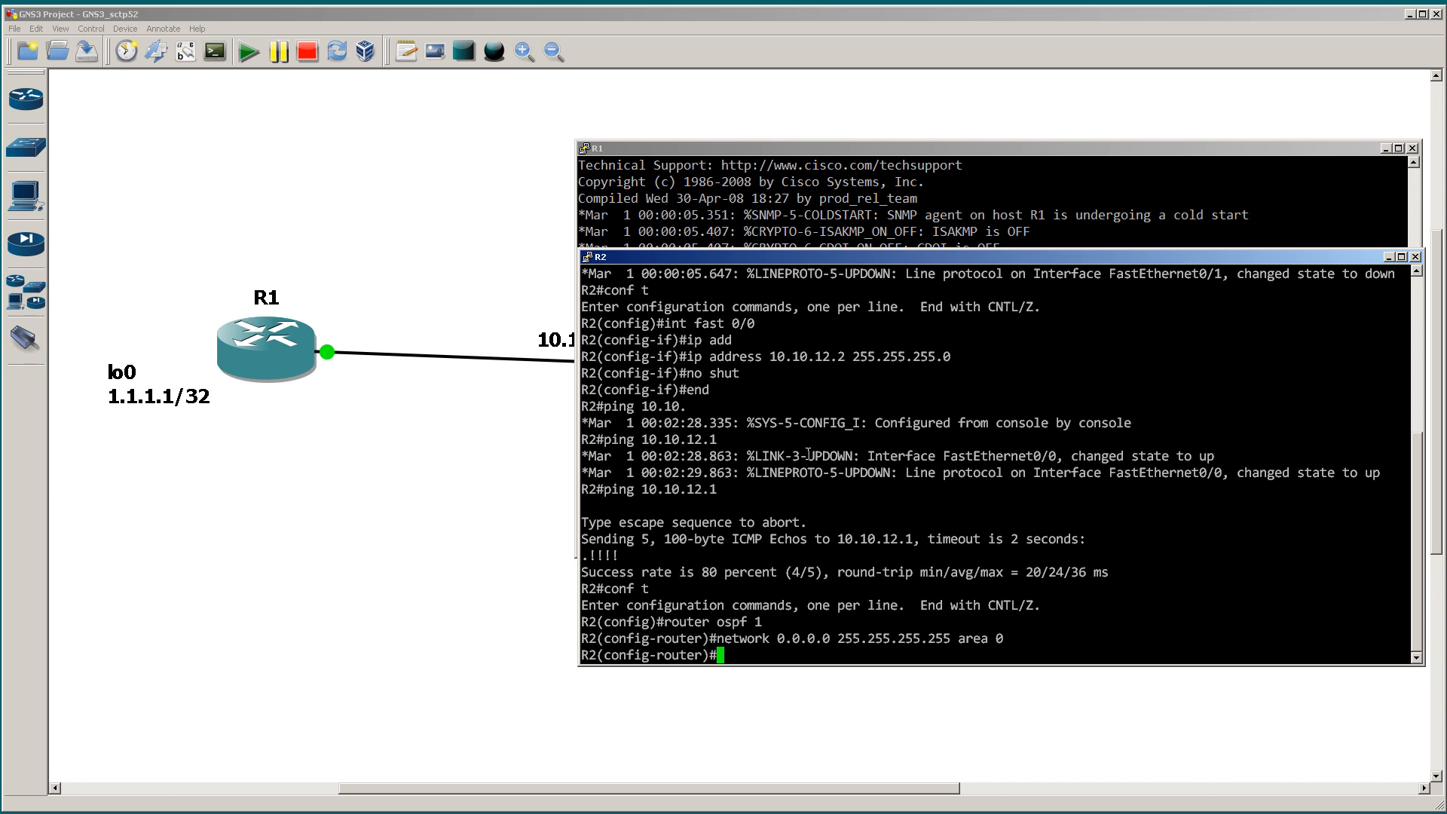
{"action": "type", "text": "end"}
{"action": "key", "text": "Return"}
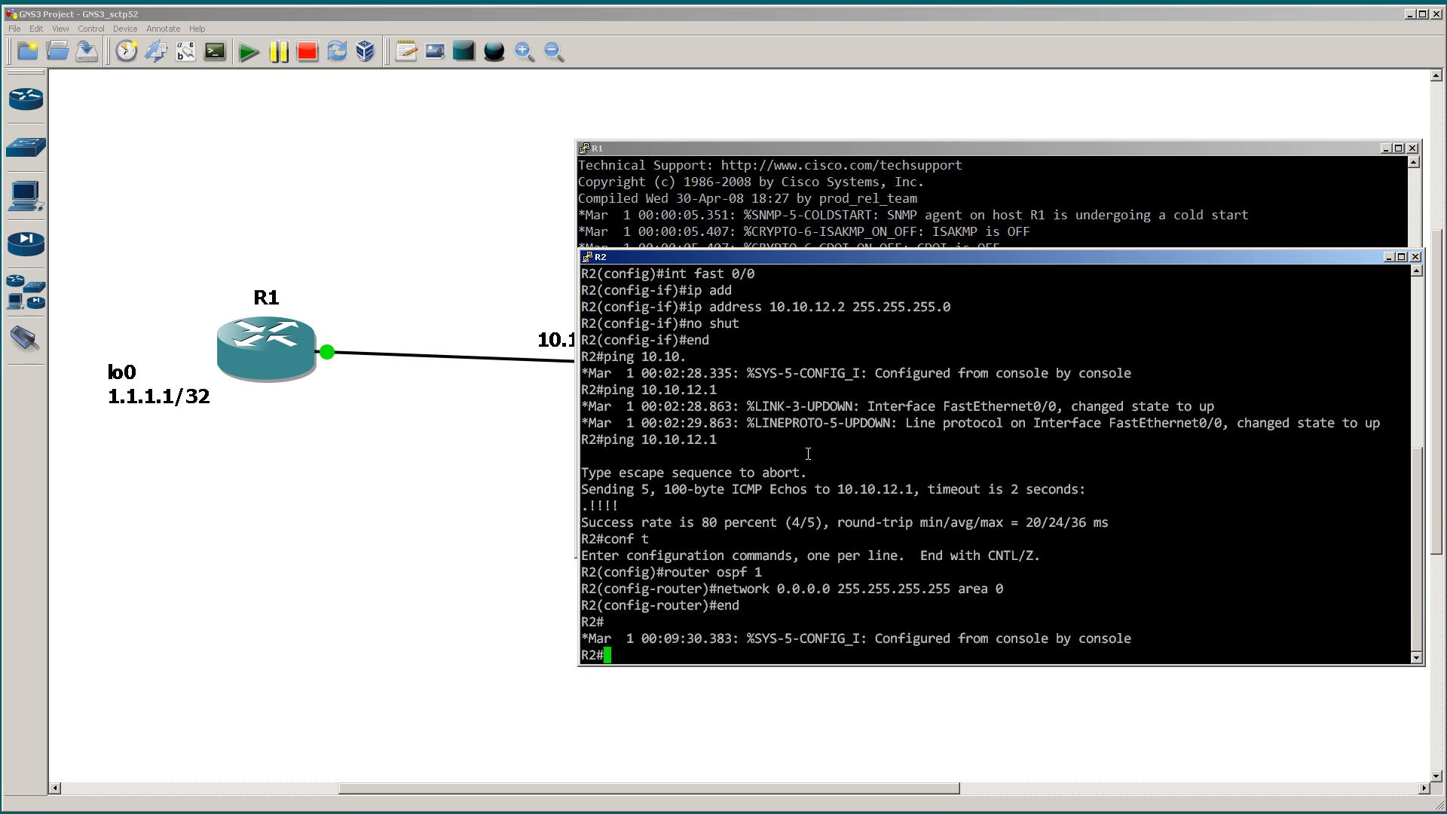
Step: Show R2's OSPF neighbors with show ip ospf neigh and highlight the neighbor ID, its state and the adjacency change message
{"action": "type", "text": "show ip ospf"}
{"action": "type", "text": " neigh"}
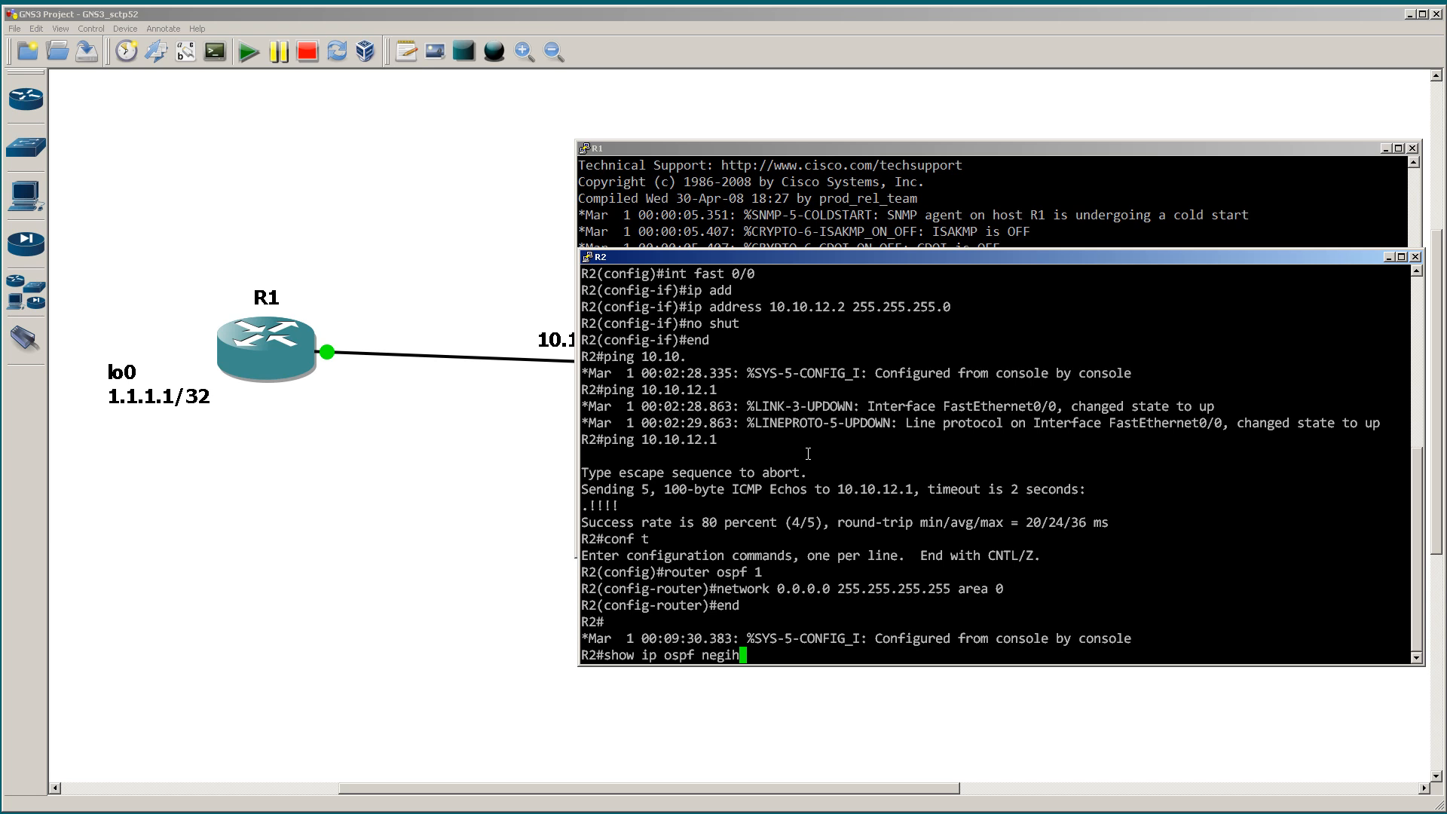
{"action": "key", "text": "Return"}
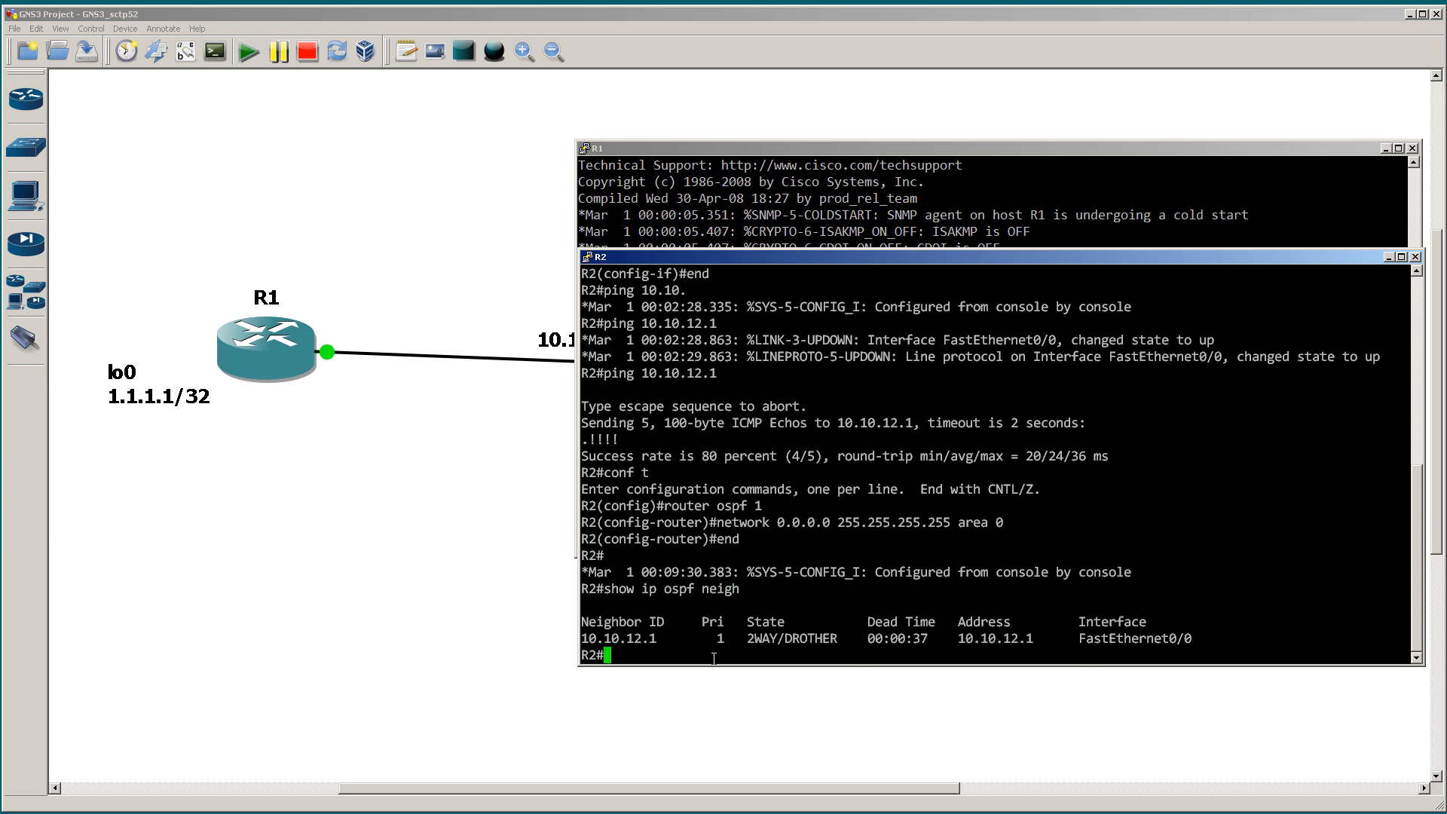
{"action": "left_click_drag", "start_coordinate": [671, 638], "coordinate": [580, 639]}
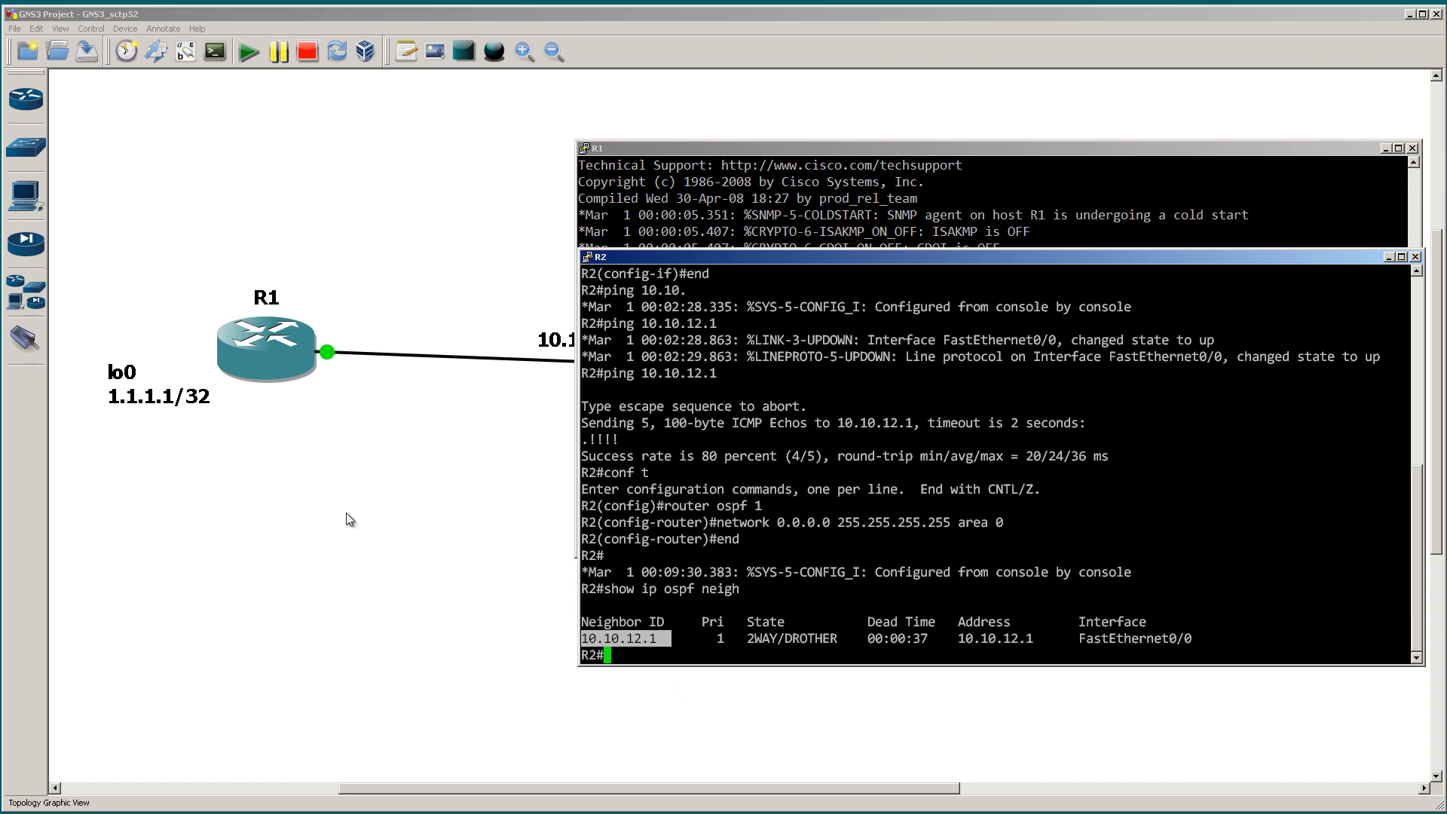
{"action": "left_click_drag", "start_coordinate": [748, 638], "coordinate": [837, 637]}
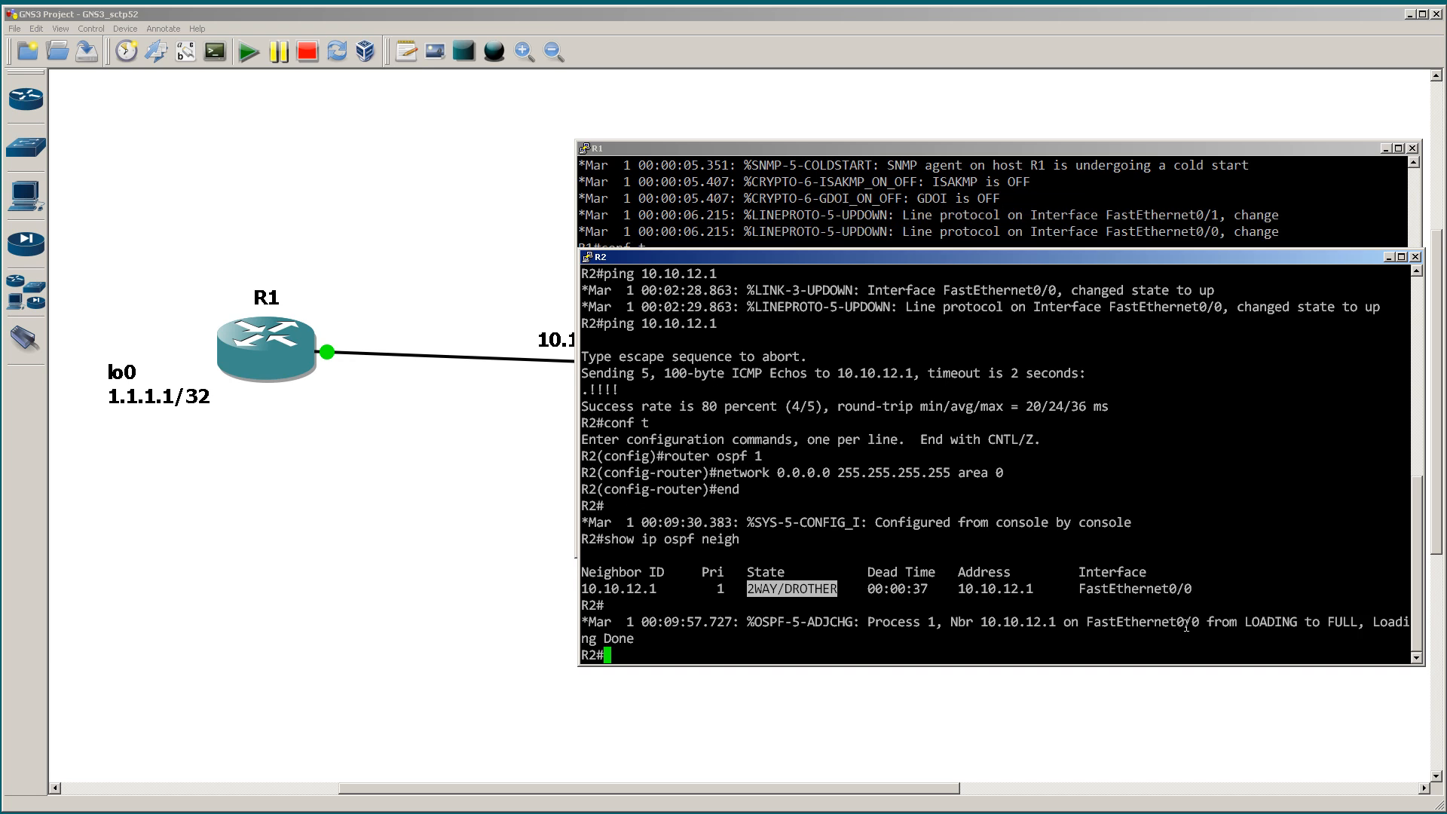
{"action": "left_click_drag", "start_coordinate": [1240, 621], "coordinate": [1357, 621]}
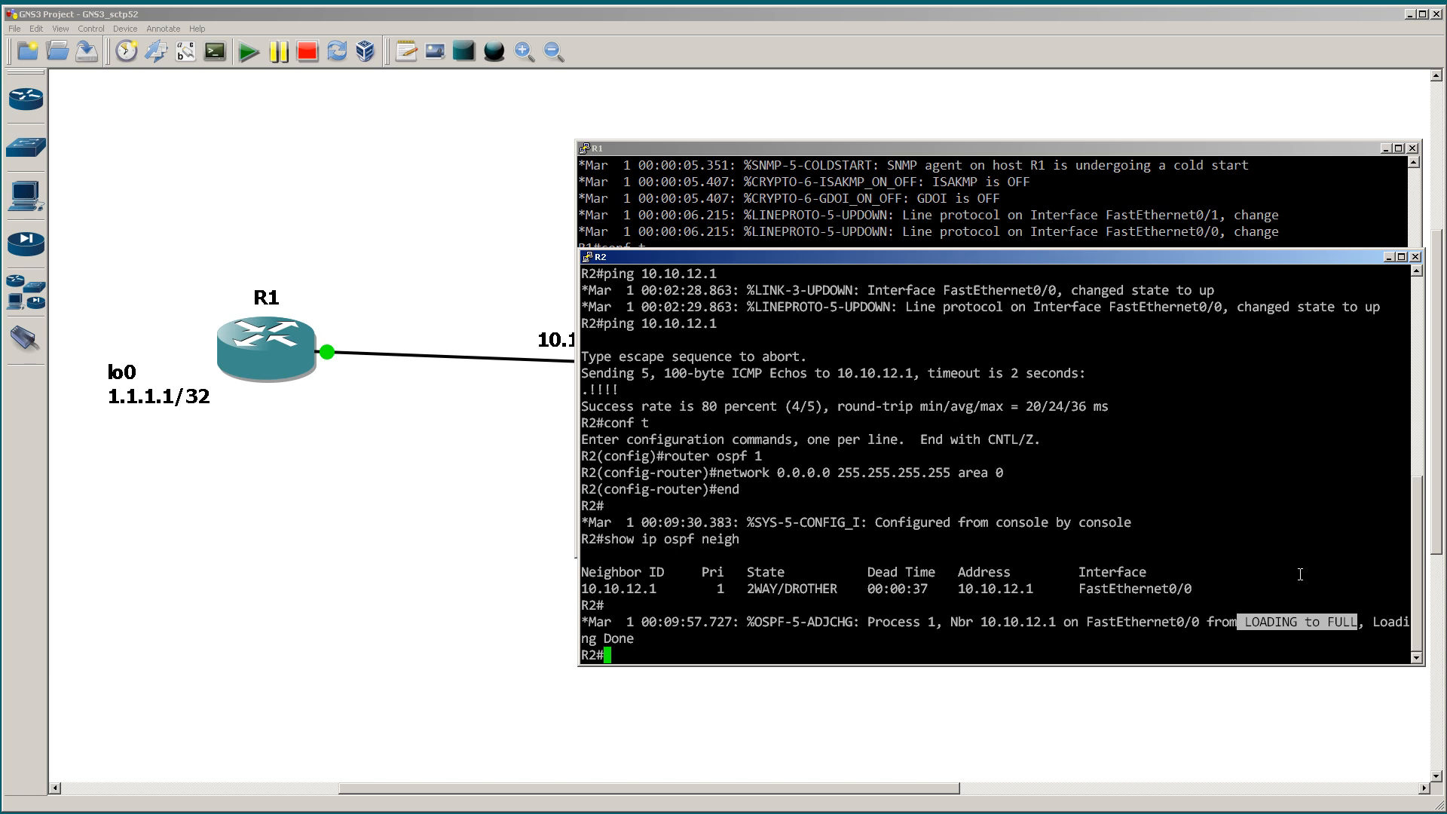
{"action": "left_click_drag", "start_coordinate": [740, 588], "coordinate": [834, 588]}
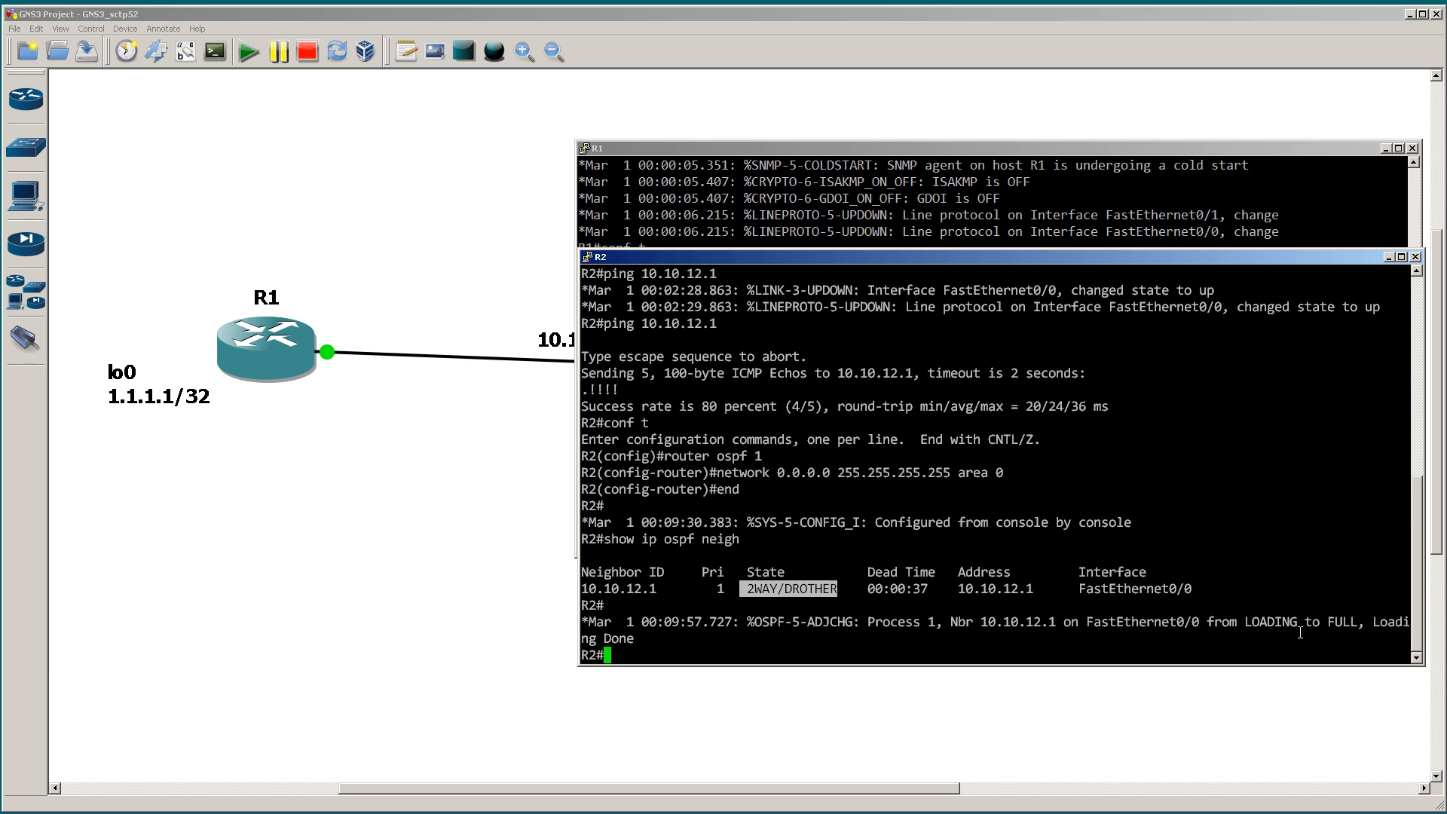
{"action": "left_click_drag", "start_coordinate": [1238, 622], "coordinate": [1359, 622]}
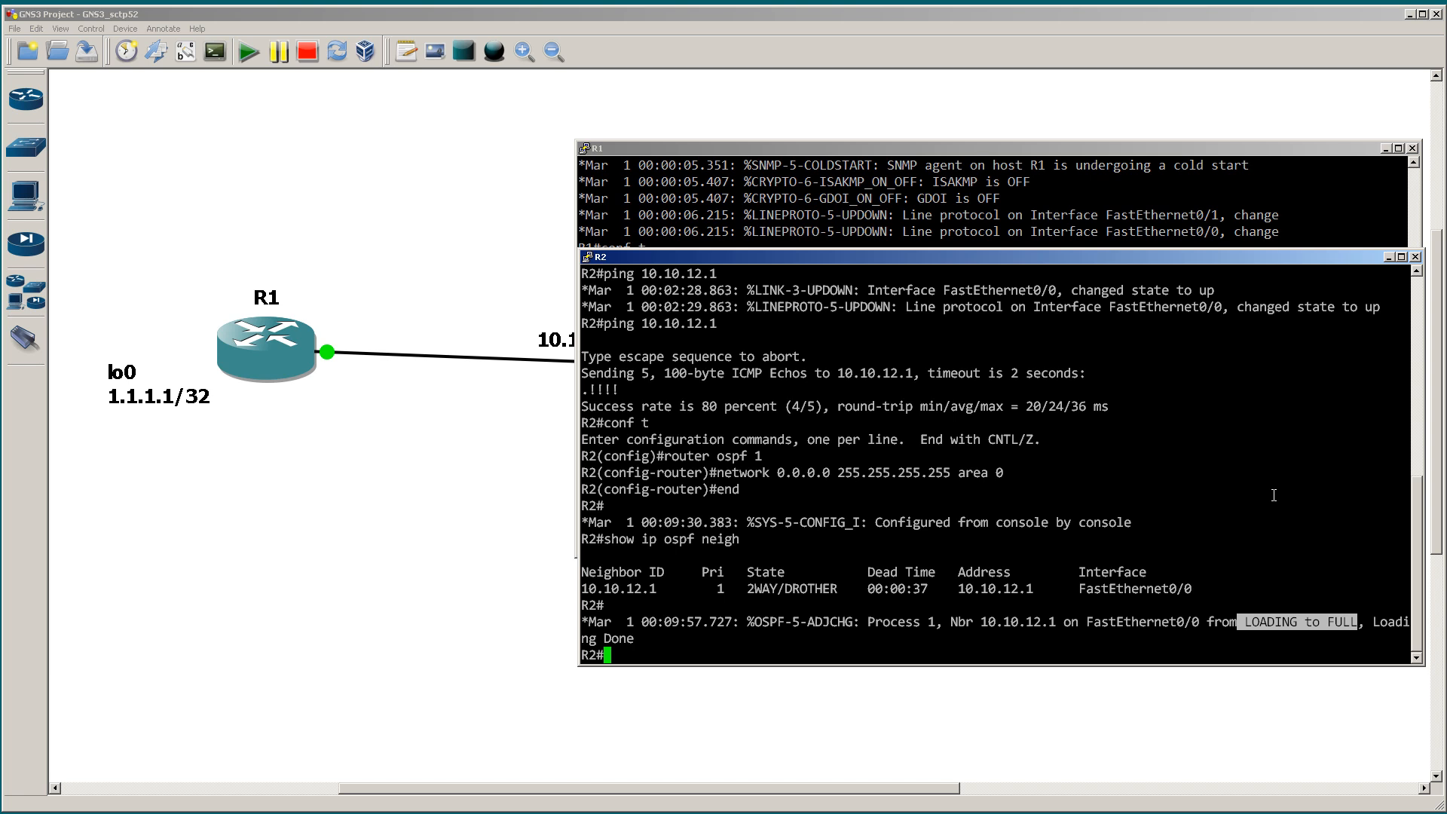
Step: On R1, end router configuration and return to privileged mode
{"action": "left_click", "coordinate": [1065, 203]}
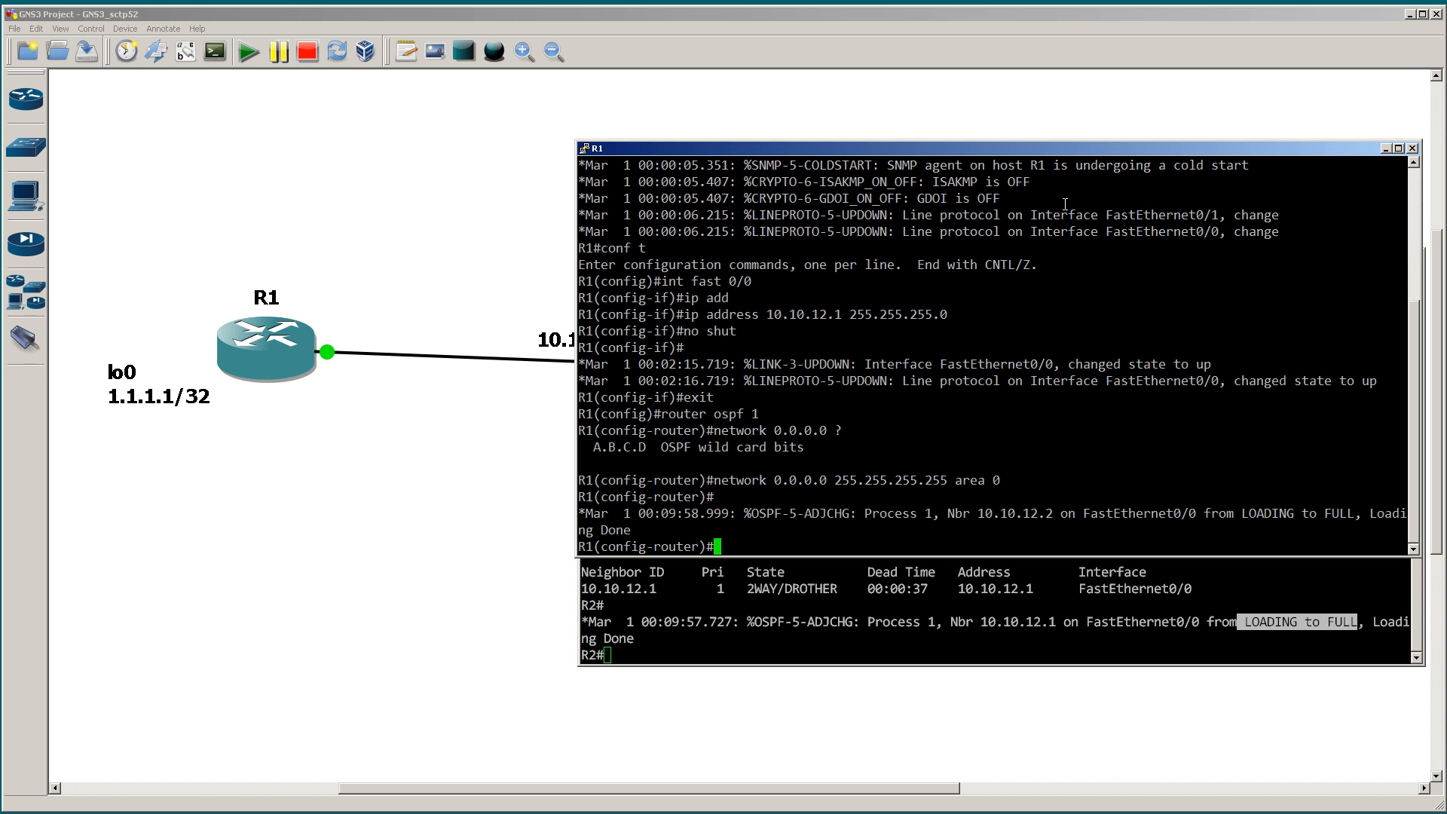
{"action": "type", "text": "end"}
{"action": "key", "text": "Return"}
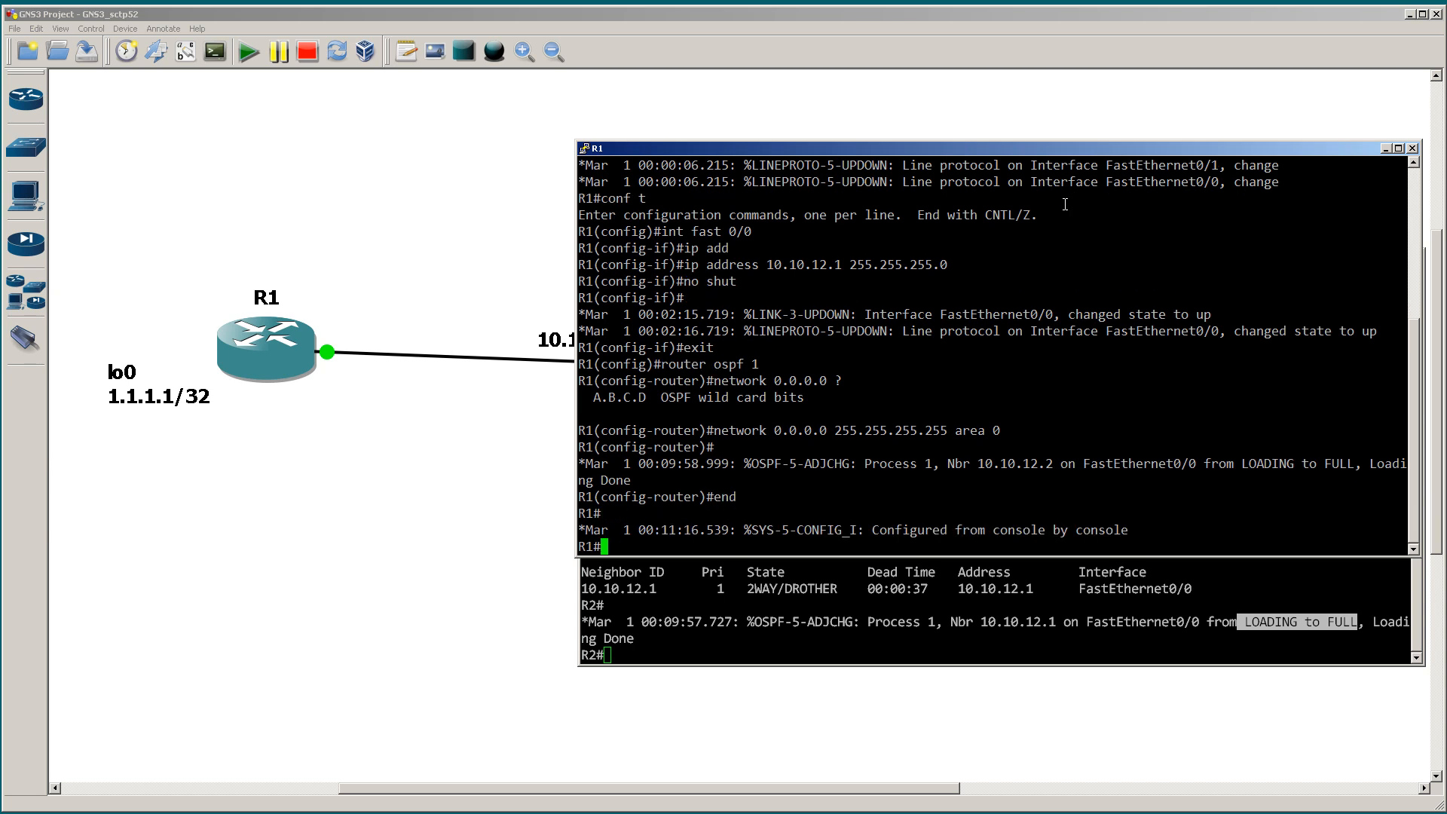
Step: On R1, list the available show ip ospf options and display the OSPF neighbor table
{"action": "type", "text": "show ip ospf ?"}
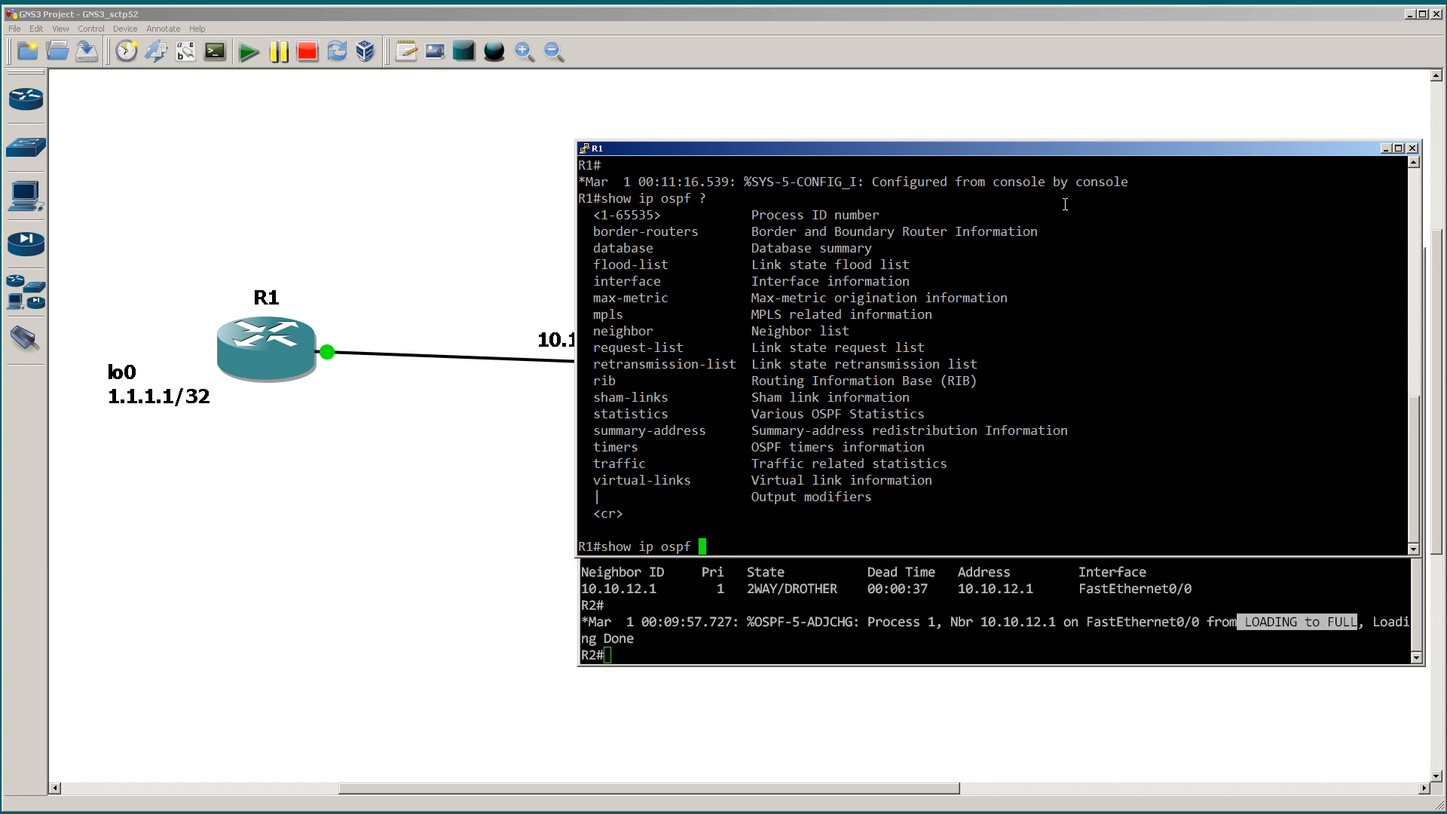
{"action": "type", "text": "neigh"}
{"action": "key", "text": "Tab"}
{"action": "key", "text": "Return"}
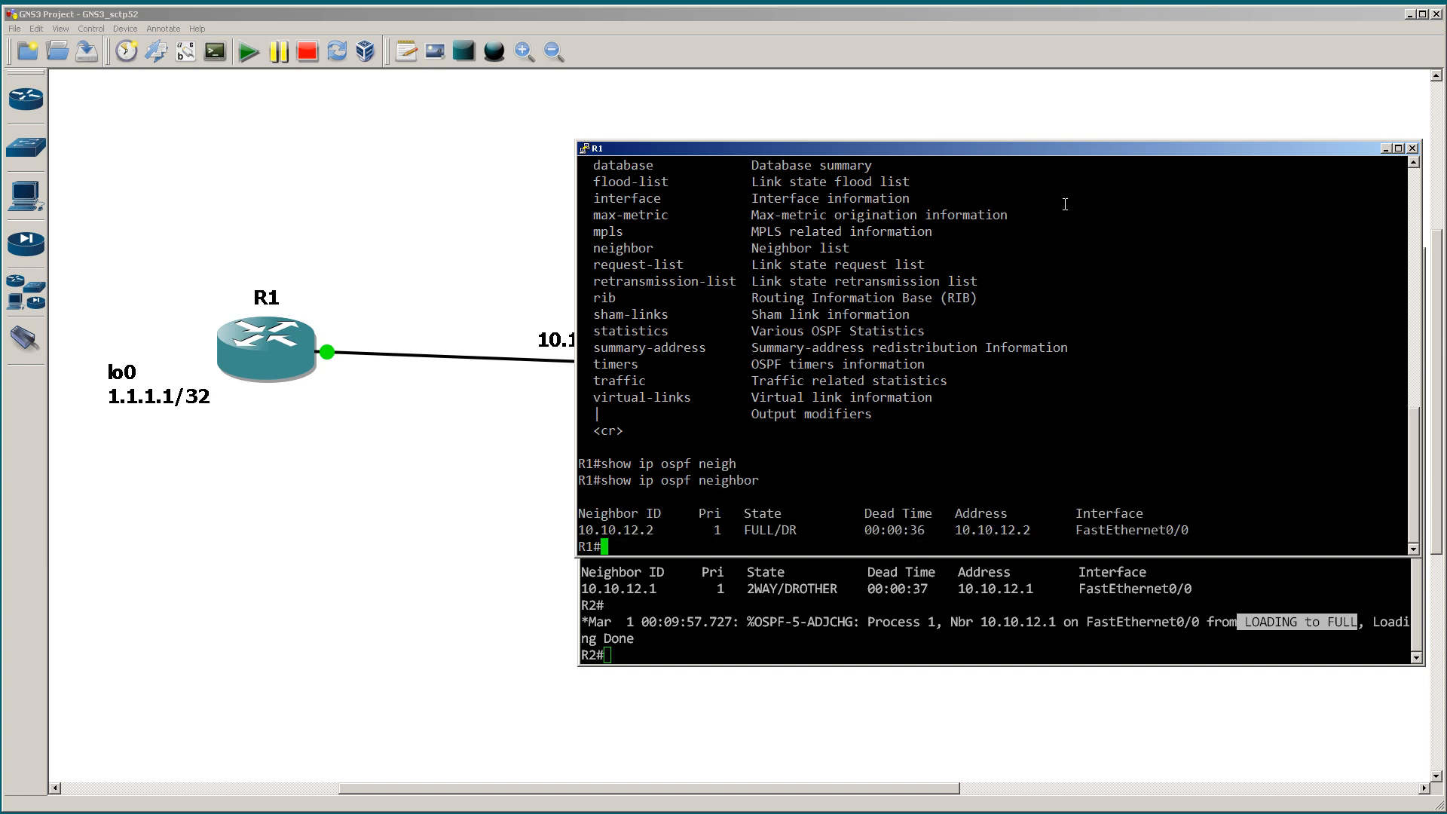
Step: Move R1's console window aside so that more of R2's console is uncovered
{"action": "left_click_drag", "start_coordinate": [1077, 148], "coordinate": [678, 125]}
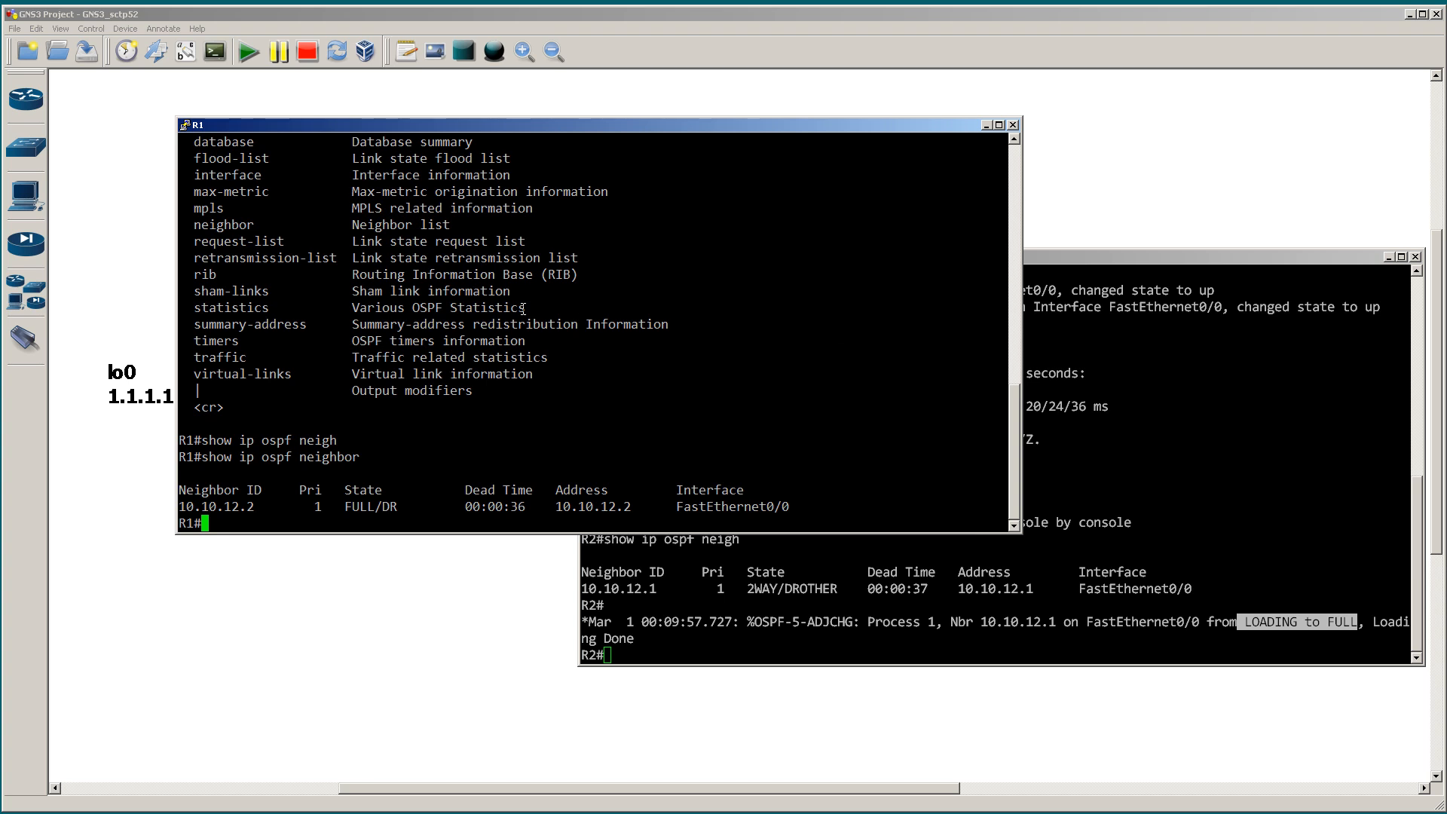
Step: Display R1's OSPF interface details with sho ip ospf int and move its console aside to uncover R1 in the topology
{"action": "type", "text": "sho ip ospf int"}
{"action": "key", "text": "Return"}
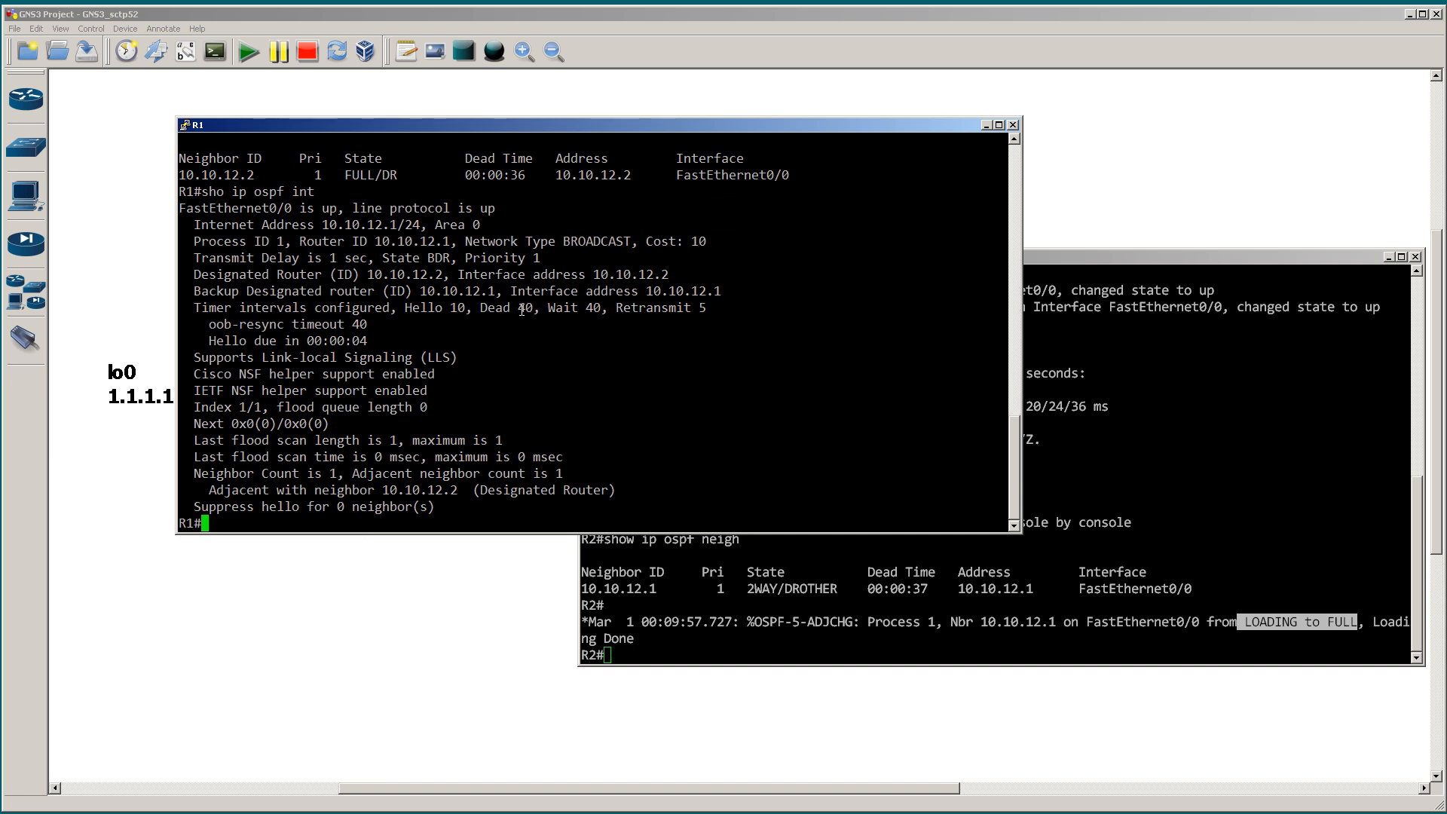
{"action": "left_click_drag", "start_coordinate": [459, 128], "coordinate": [862, 203]}
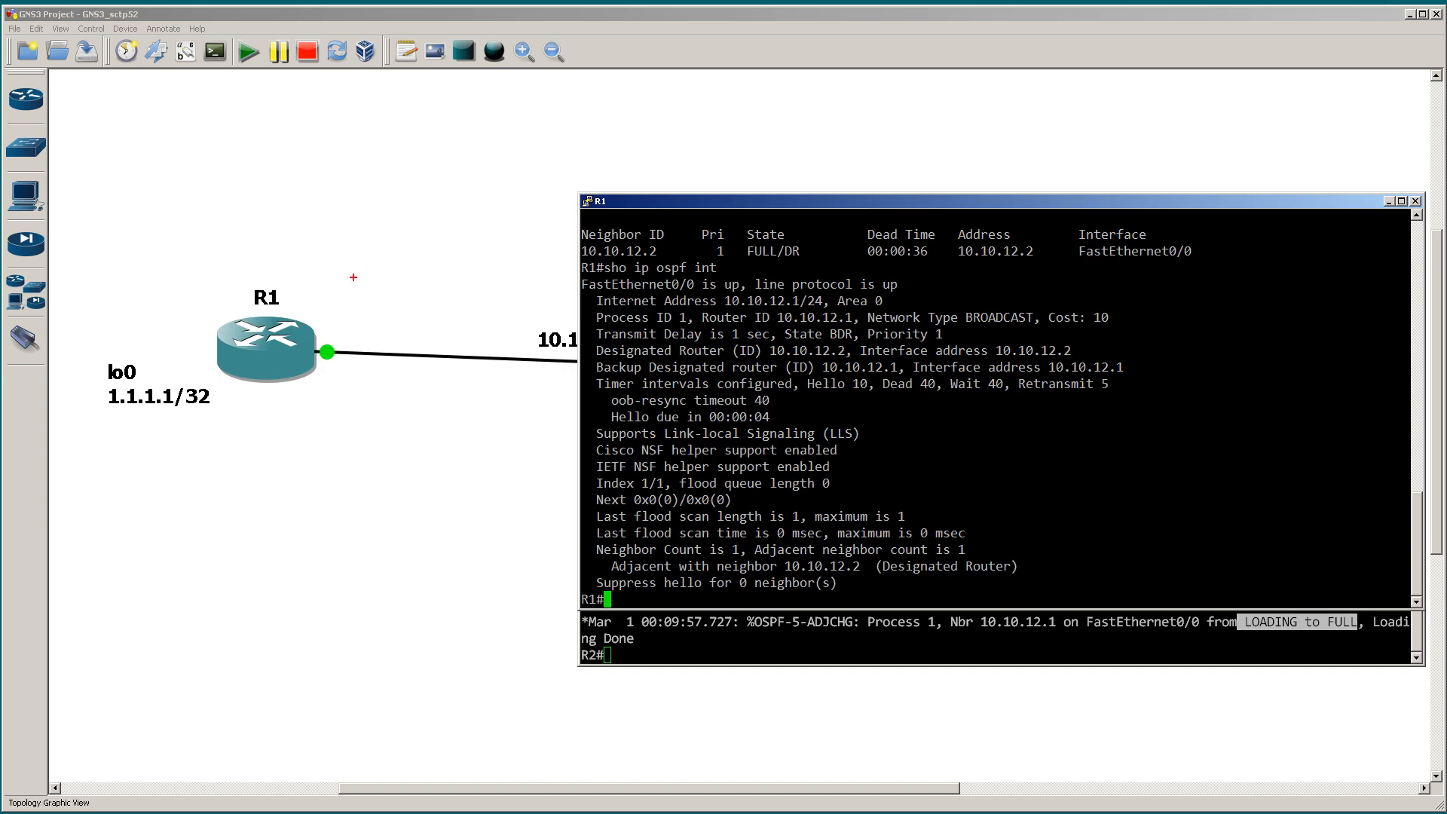
Step: Annotate R1's link end with f0/0 and arrows for hellos in both directions, and clear the annotations
{"action": "mouse_move", "coordinate": [345, 372]}
{"action": "left_mouse_down"}
{"action": "mouse_move", "coordinate": [332, 392]}
{"action": "mouse_move", "coordinate": [402, 397]}
{"action": "mouse_move", "coordinate": [408, 380]}
{"action": "left_mouse_up"}
{"action": "mouse_move", "coordinate": [299, 285]}
{"action": "left_mouse_down"}
{"action": "mouse_move", "coordinate": [331, 261]}
{"action": "mouse_move", "coordinate": [455, 275]}
{"action": "mouse_move", "coordinate": [478, 295]}
{"action": "mouse_move", "coordinate": [436, 300]}
{"action": "mouse_move", "coordinate": [461, 274]}
{"action": "left_mouse_up"}
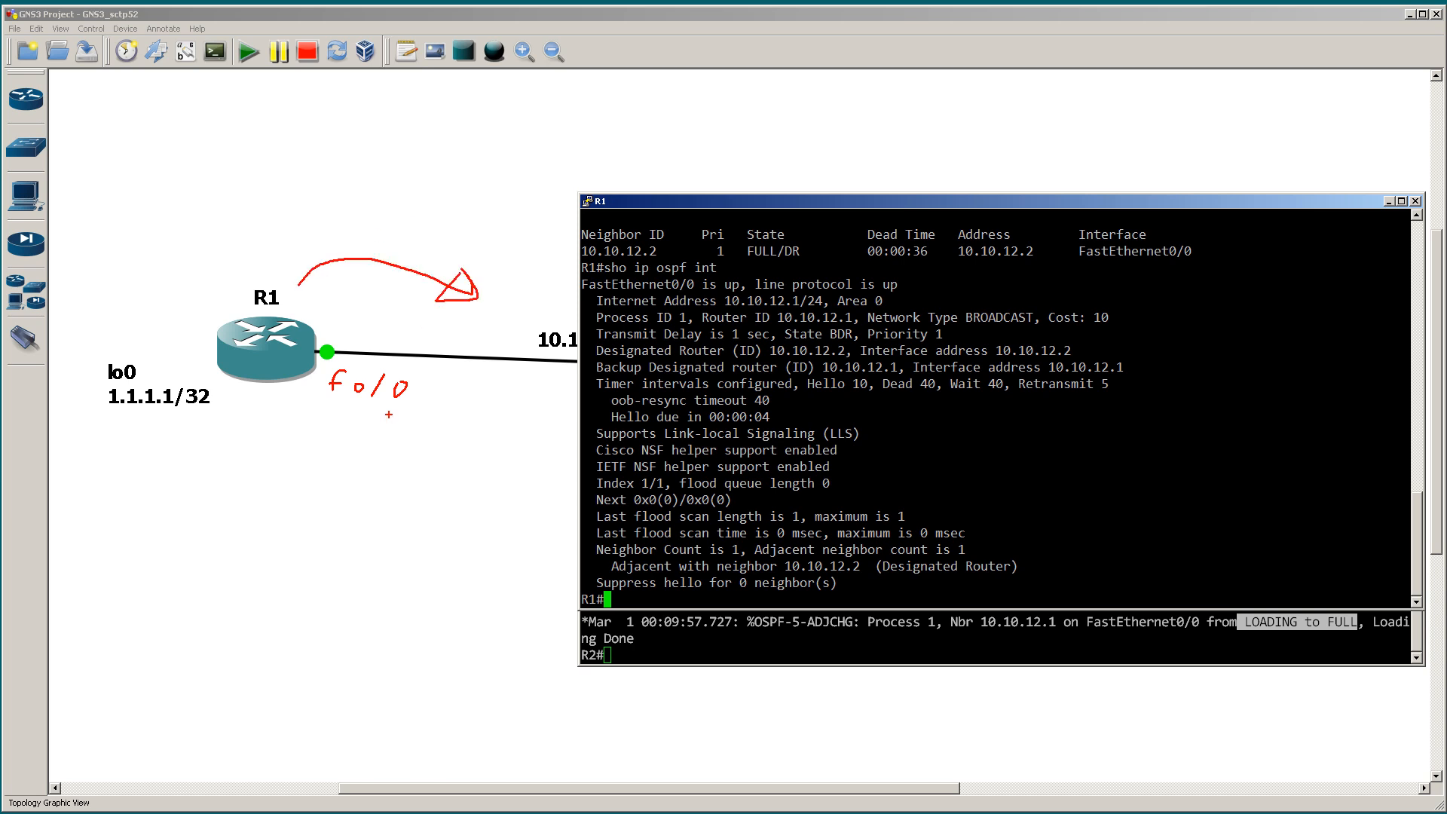
{"action": "mouse_move", "coordinate": [510, 241]}
{"action": "left_mouse_down"}
{"action": "mouse_move", "coordinate": [360, 201]}
{"action": "mouse_move", "coordinate": [297, 232]}
{"action": "mouse_move", "coordinate": [310, 208]}
{"action": "left_mouse_up"}
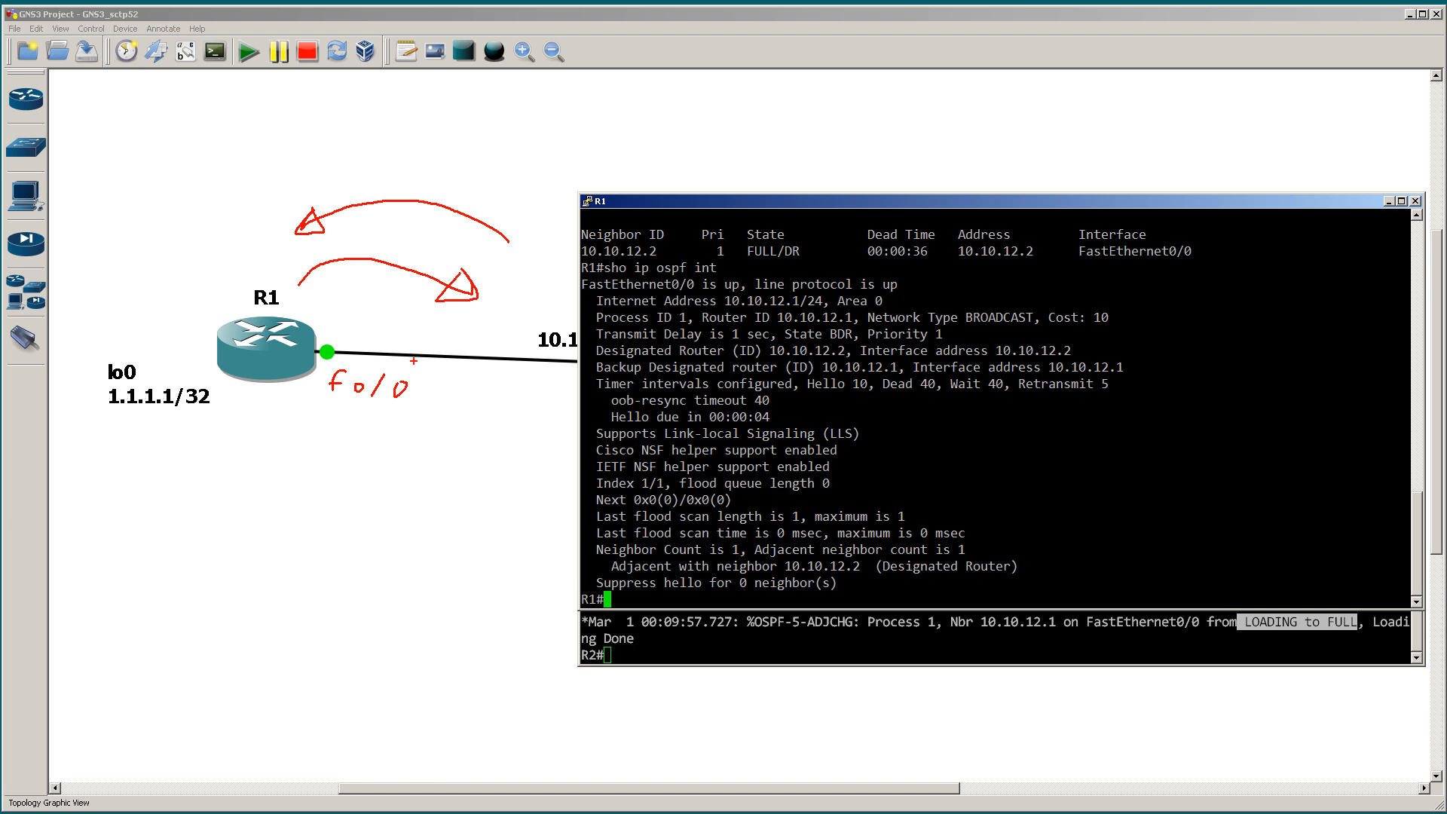
{"action": "key", "text": "Escape"}
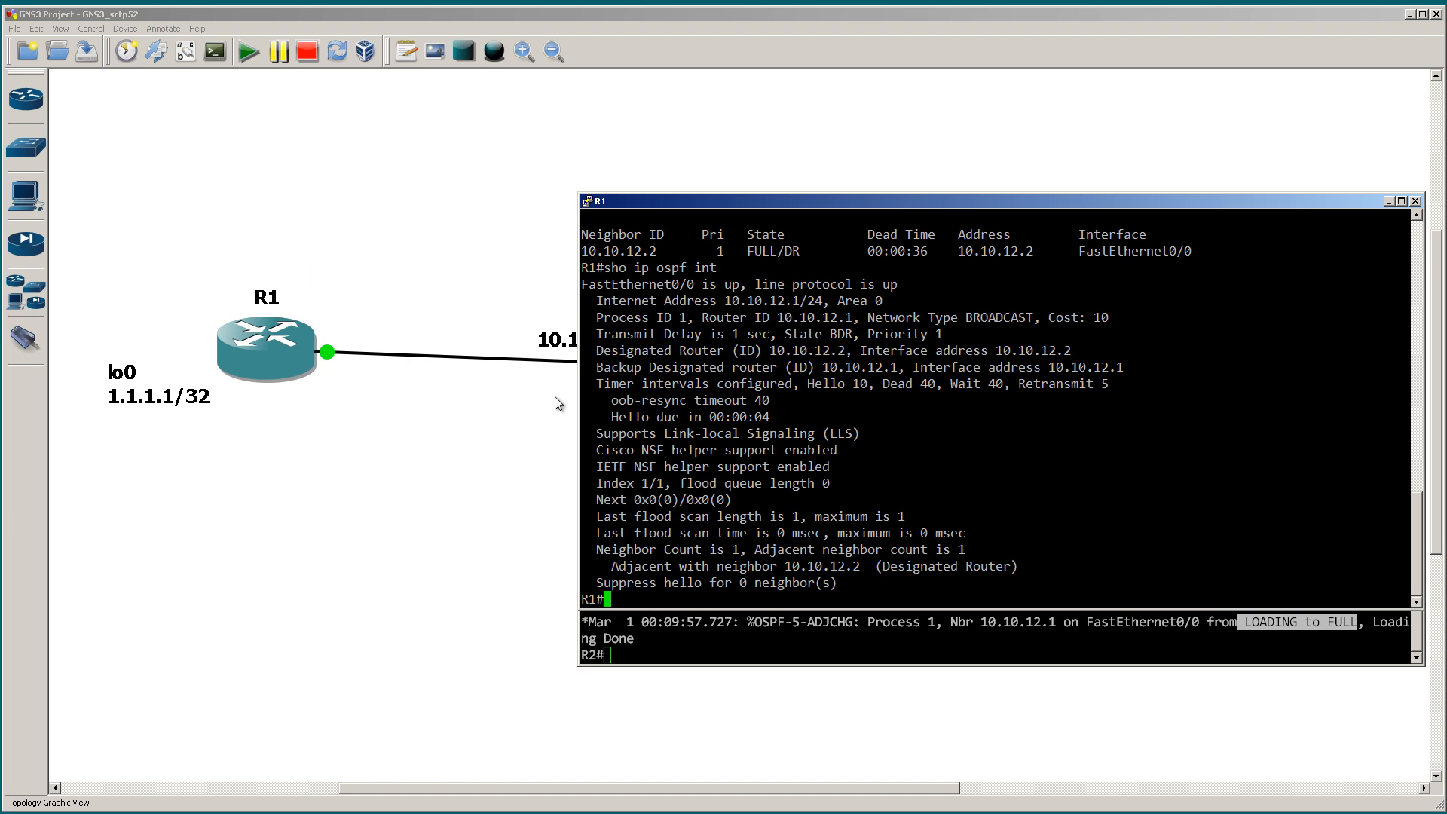
Step: On R1, list the debug ip ospf options and enable OSPF hello debugging
{"action": "type", "text": "debug ip ospf"}
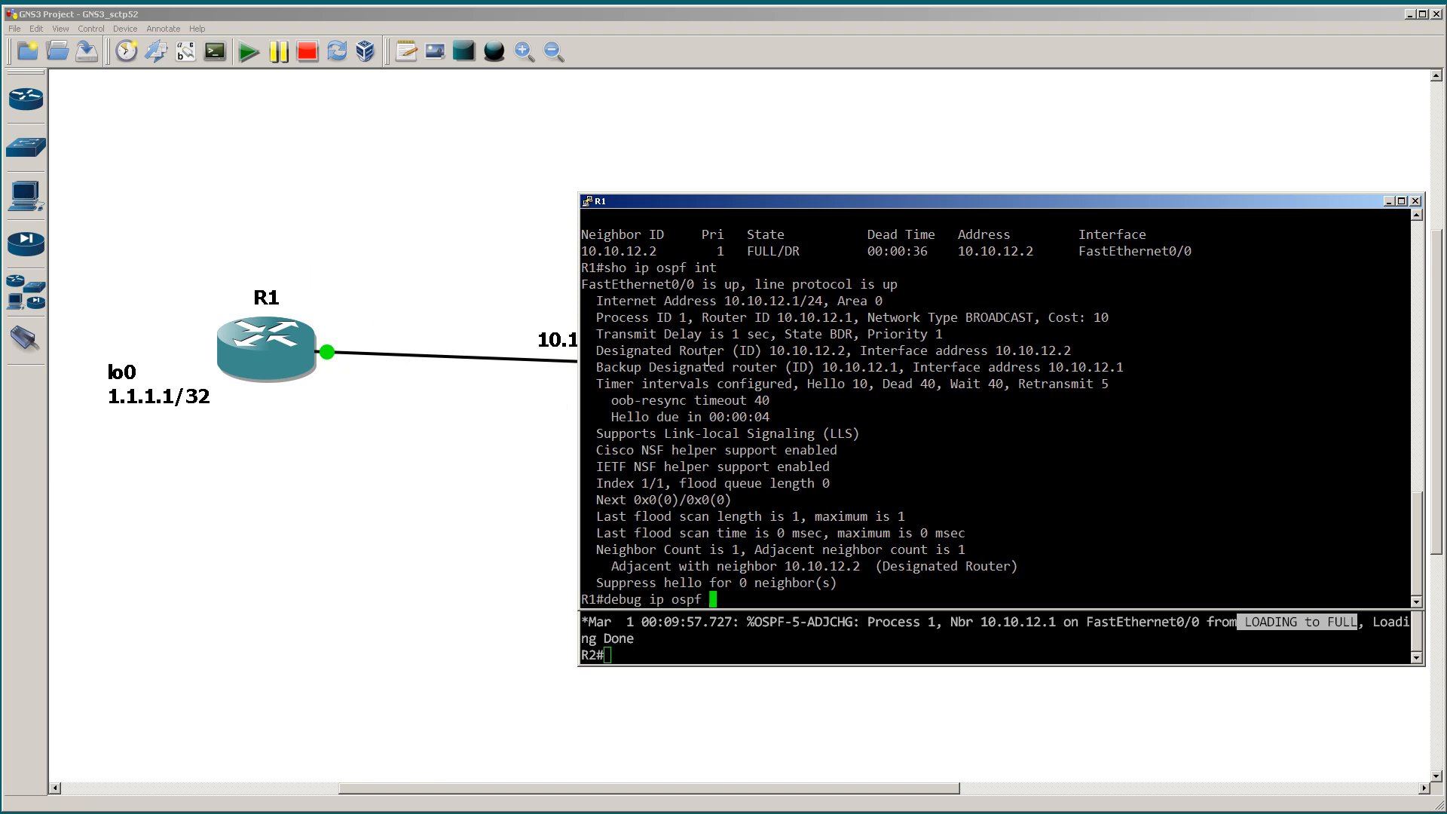
{"action": "type", "text": " ?hello"}
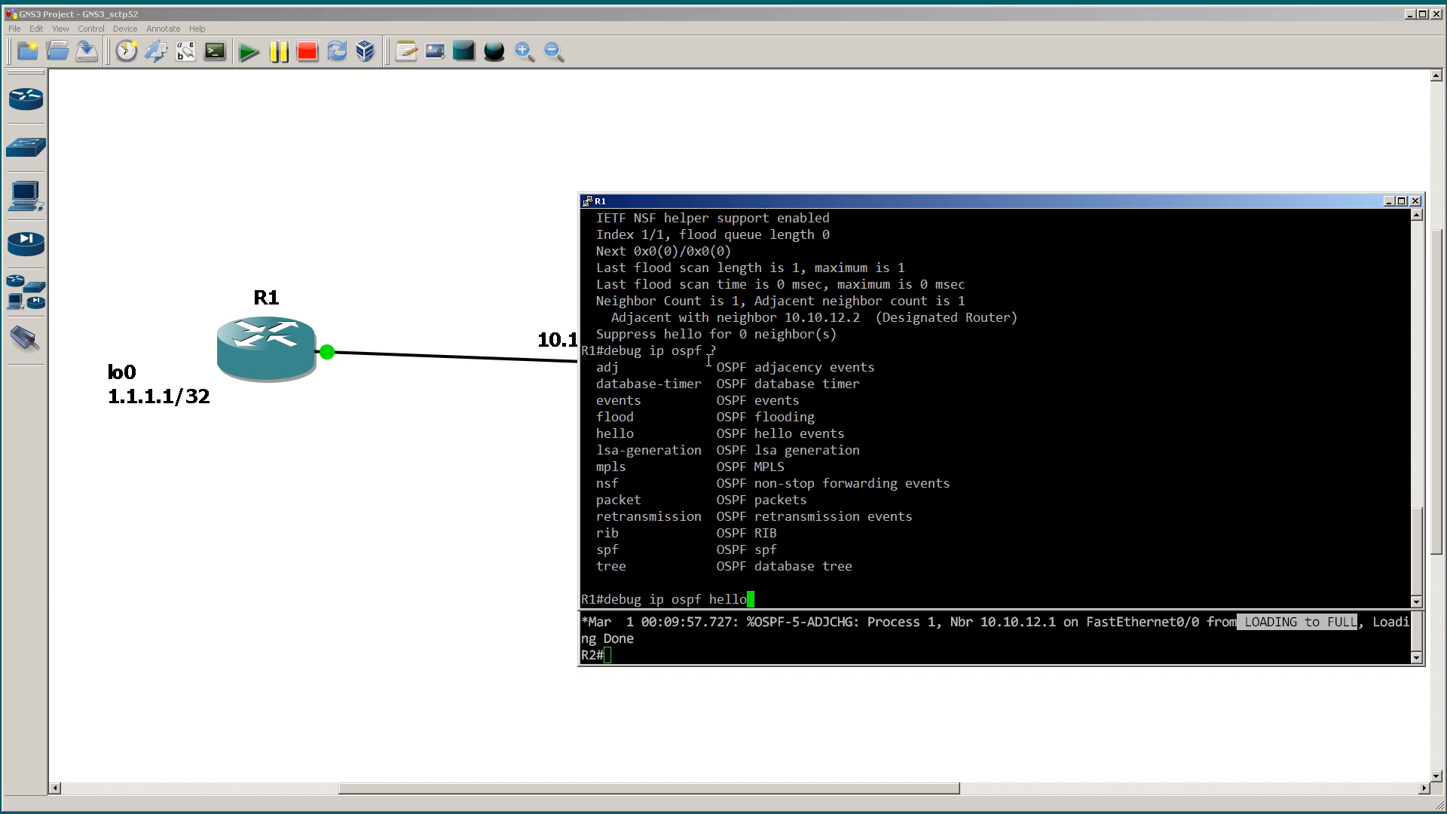
{"action": "key", "text": "Return"}
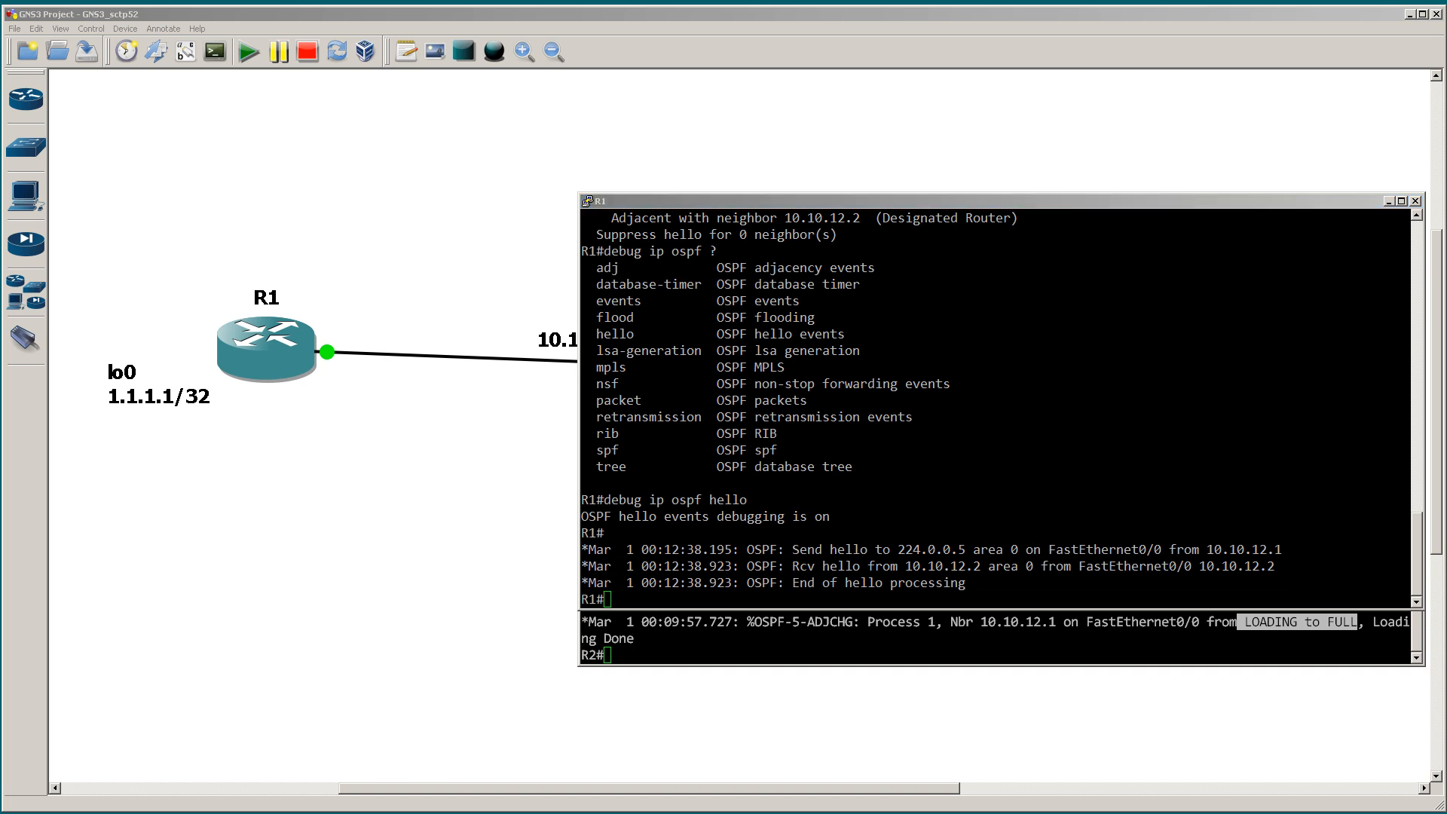
Step: Move R1's console away from R2's and highlight the seconds in the timestamps of successive sent hellos
{"action": "left_click", "coordinate": [897, 433]}
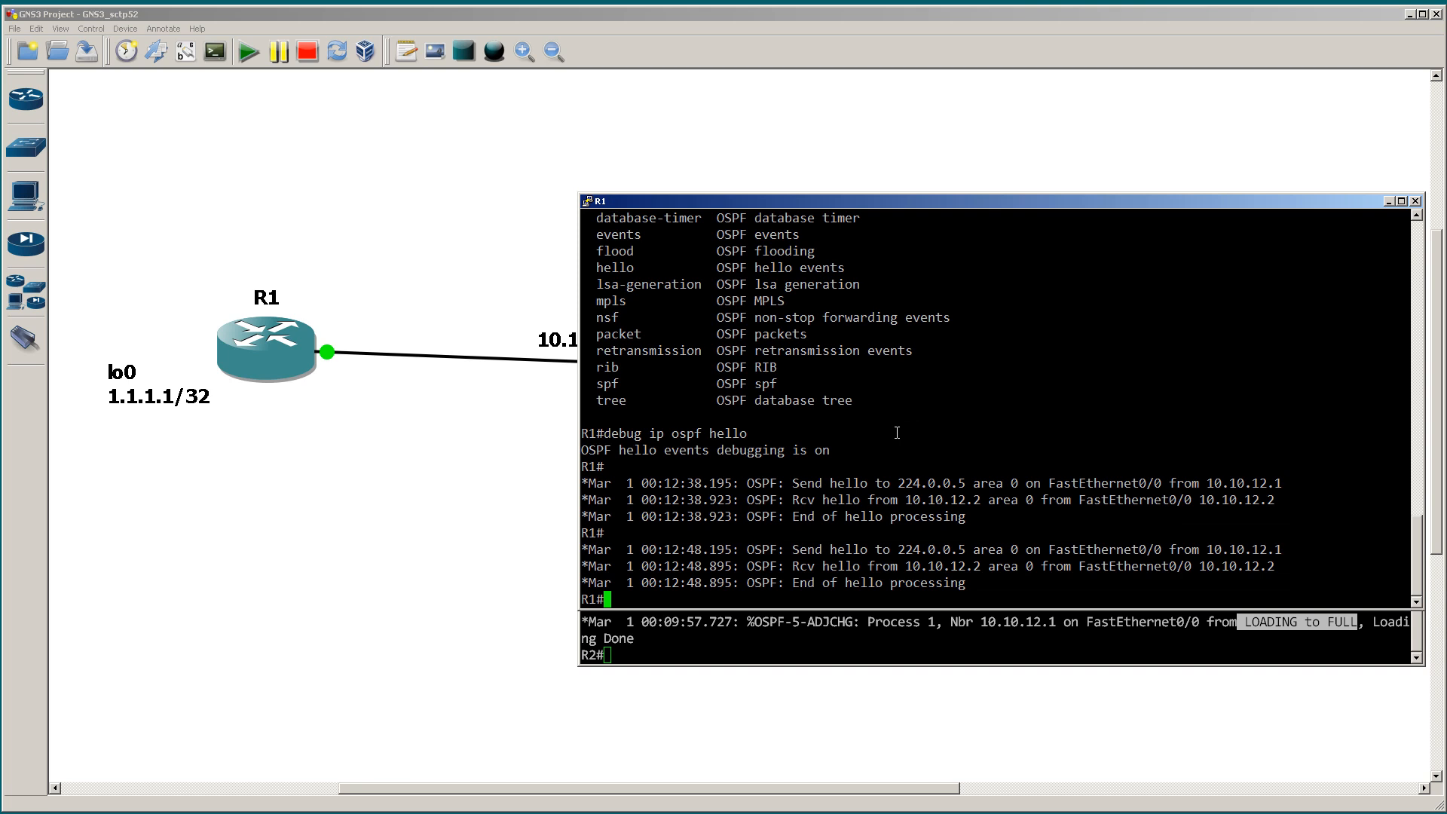
{"action": "left_click_drag", "start_coordinate": [838, 206], "coordinate": [475, 140]}
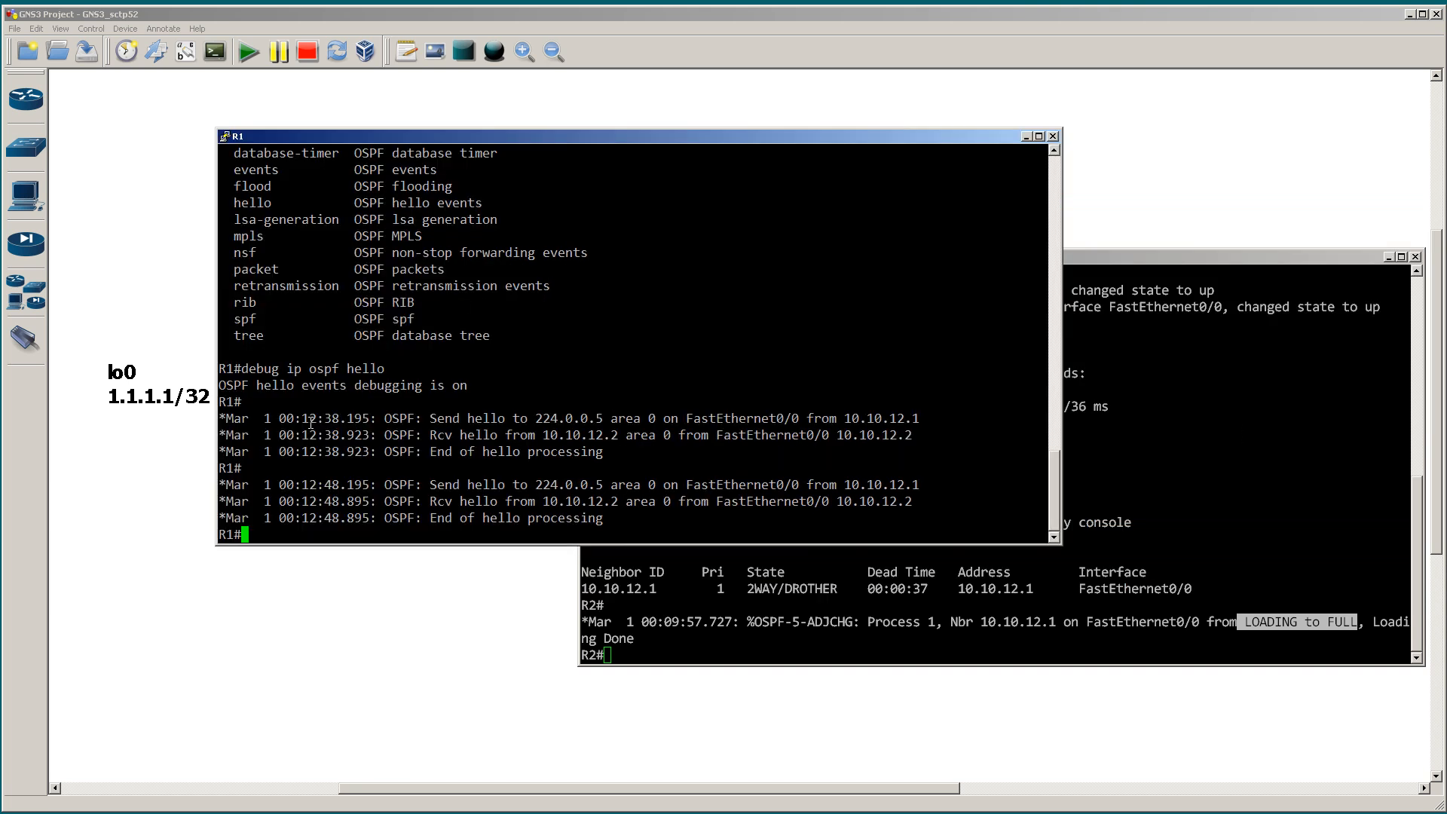
{"action": "left_click_drag", "start_coordinate": [318, 418], "coordinate": [340, 419]}
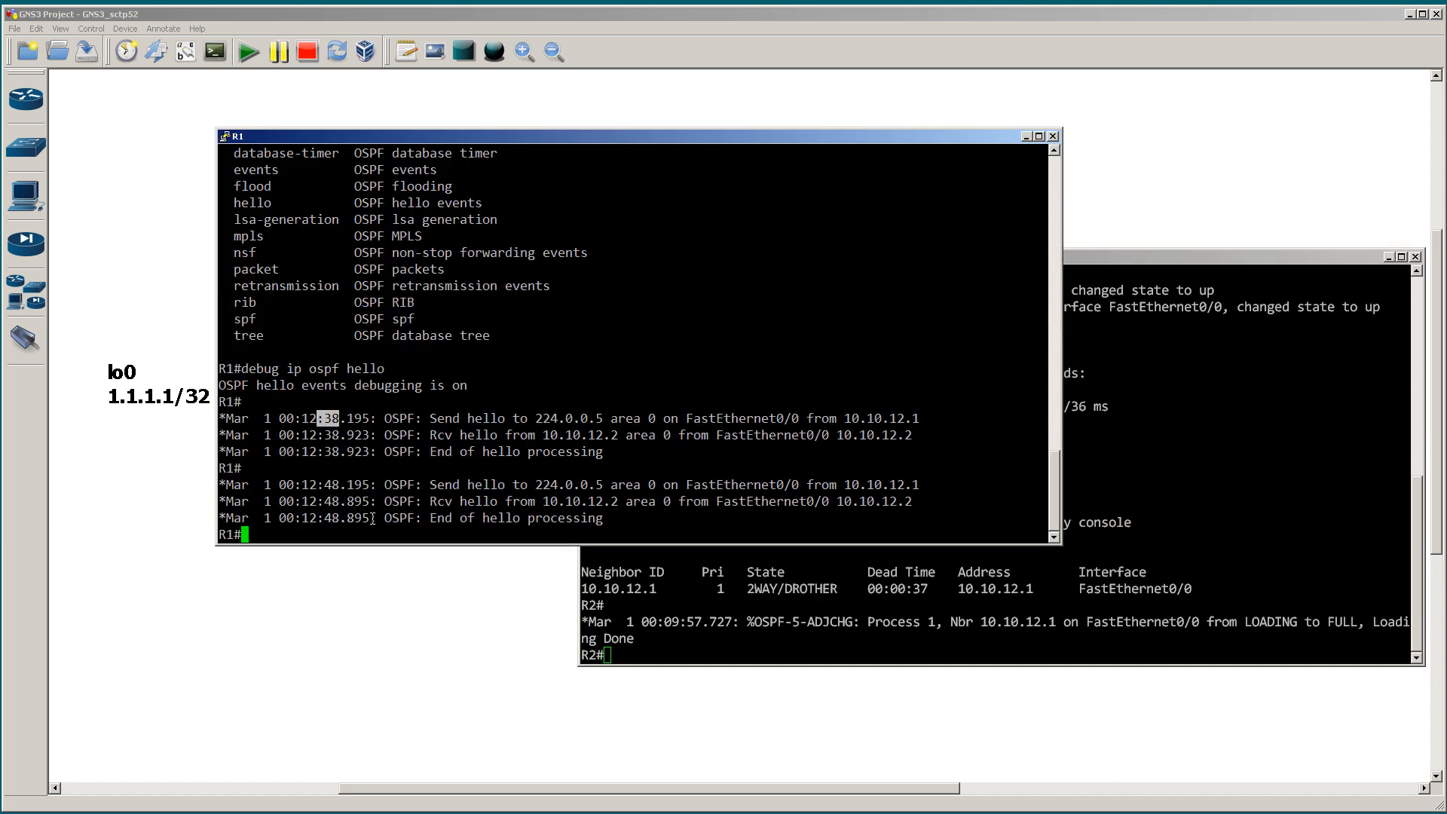
{"action": "left_click_drag", "start_coordinate": [317, 486], "coordinate": [340, 486]}
{"action": "left_click_drag", "start_coordinate": [317, 484], "coordinate": [340, 484]}
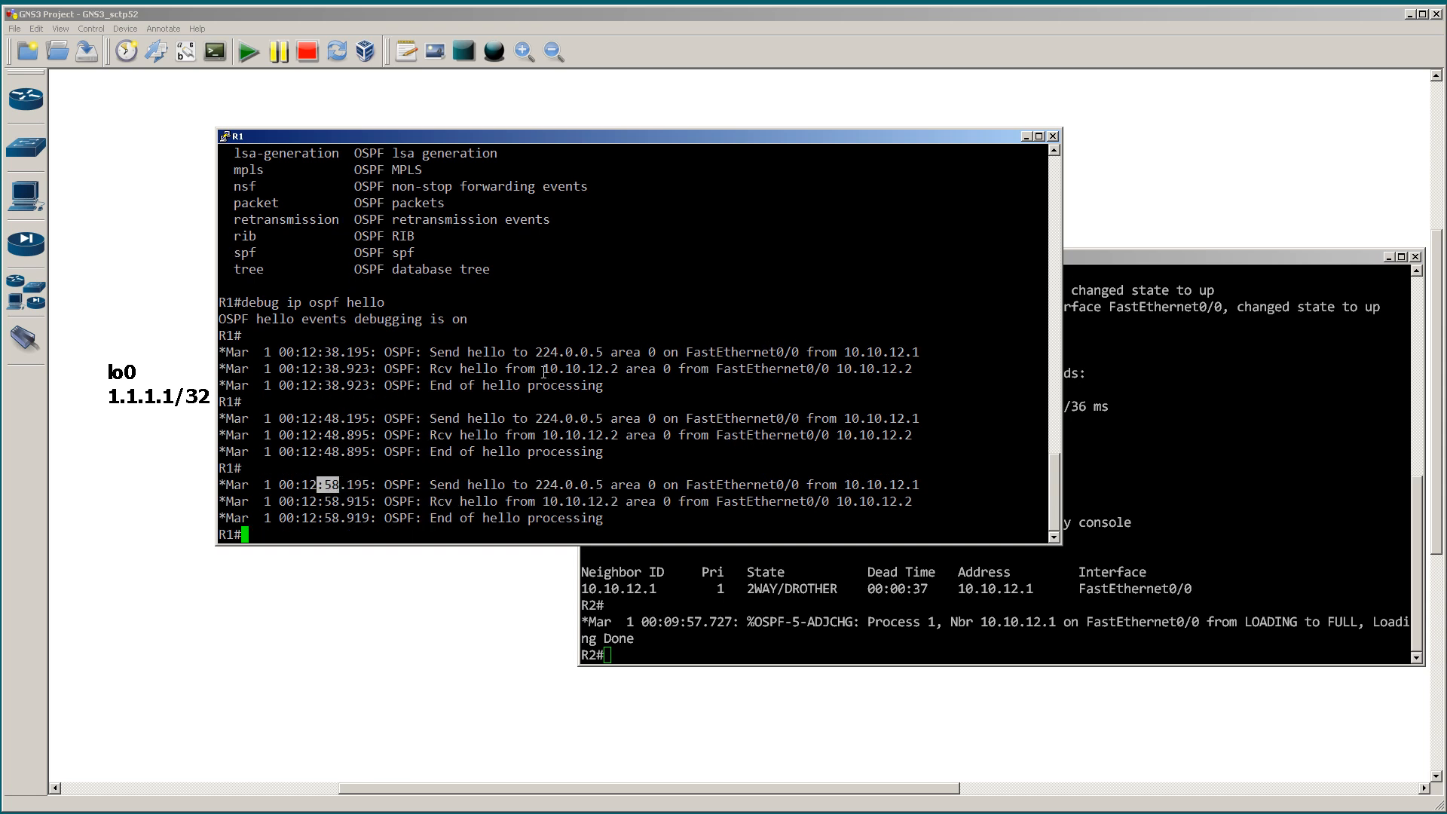
Step: Highlight the sent and received hello messages in R1's debug output, and clear the selection
{"action": "left_click_drag", "start_coordinate": [416, 352], "coordinate": [1046, 352]}
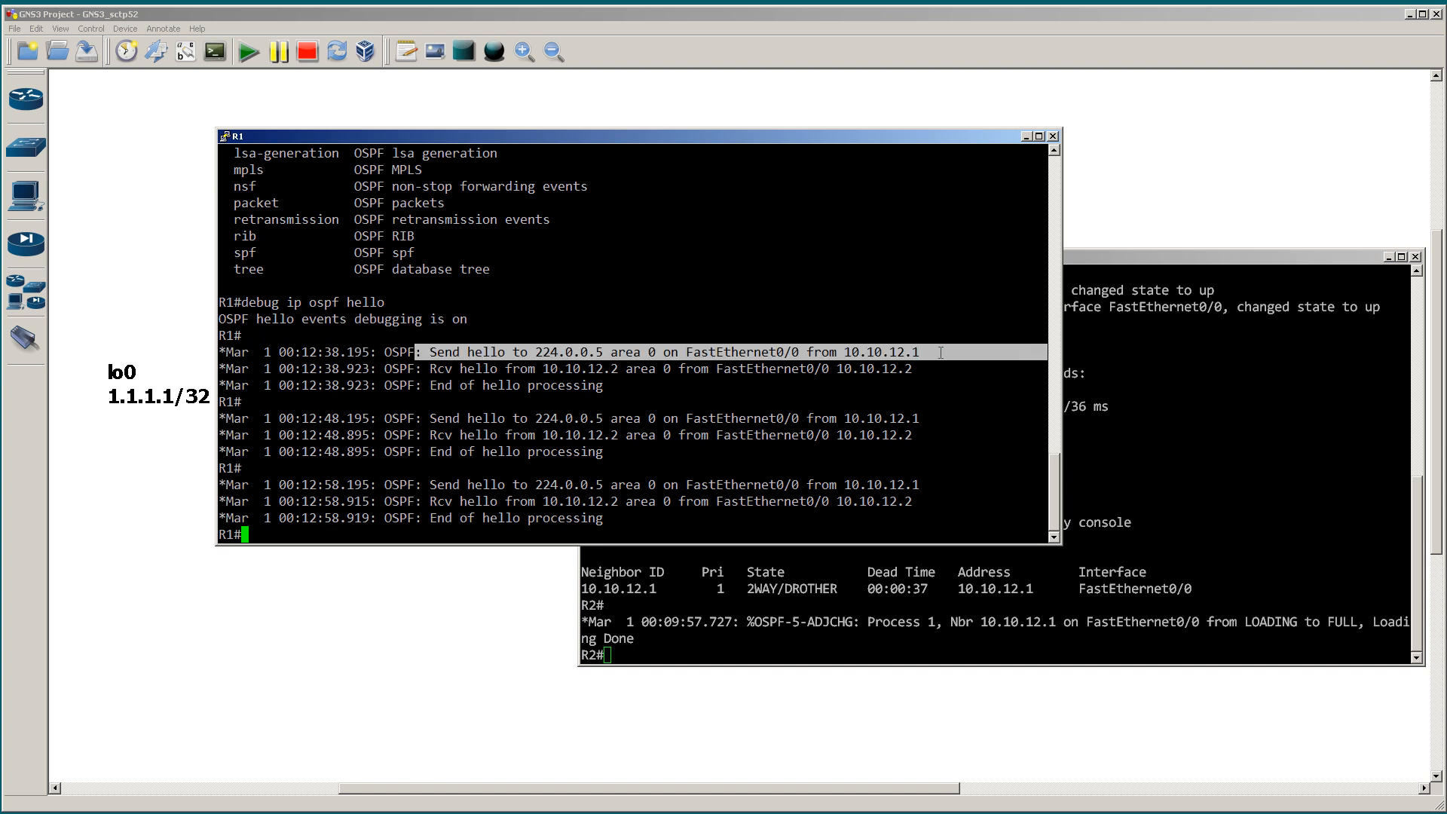
{"action": "left_click_drag", "start_coordinate": [424, 418], "coordinate": [905, 418]}
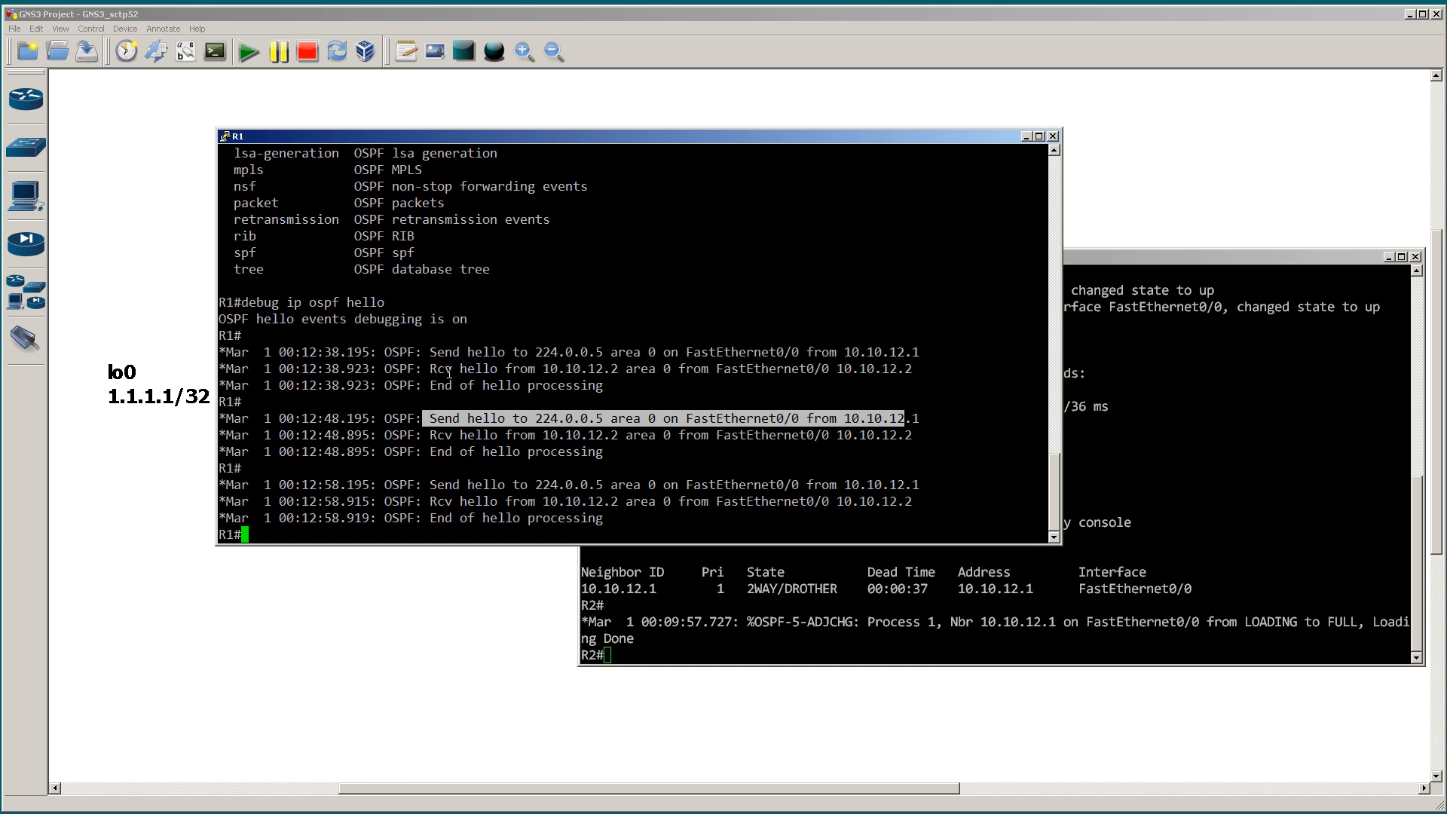
{"action": "left_click_drag", "start_coordinate": [424, 369], "coordinate": [914, 368]}
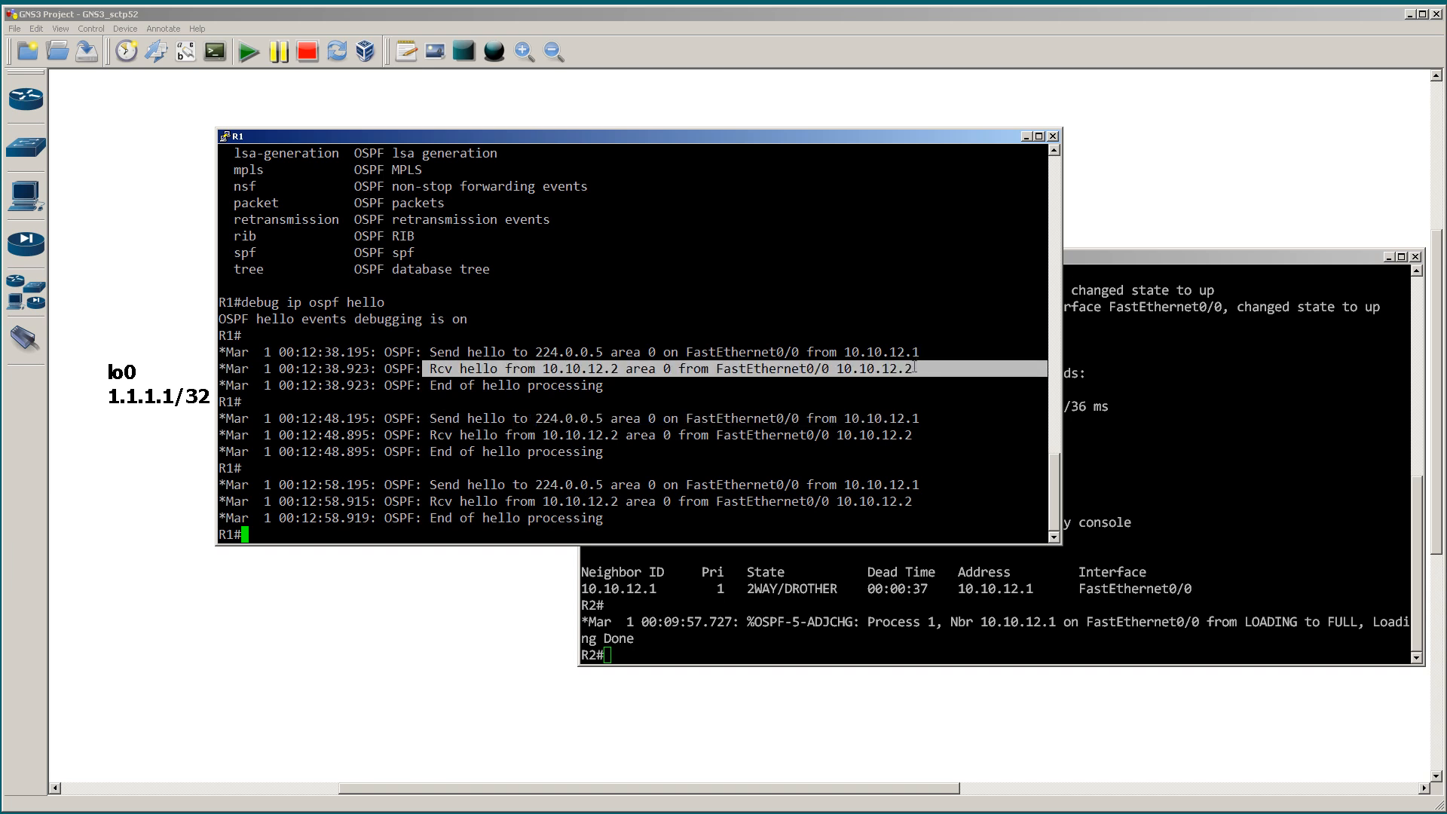
{"action": "left_click", "coordinate": [583, 279]}
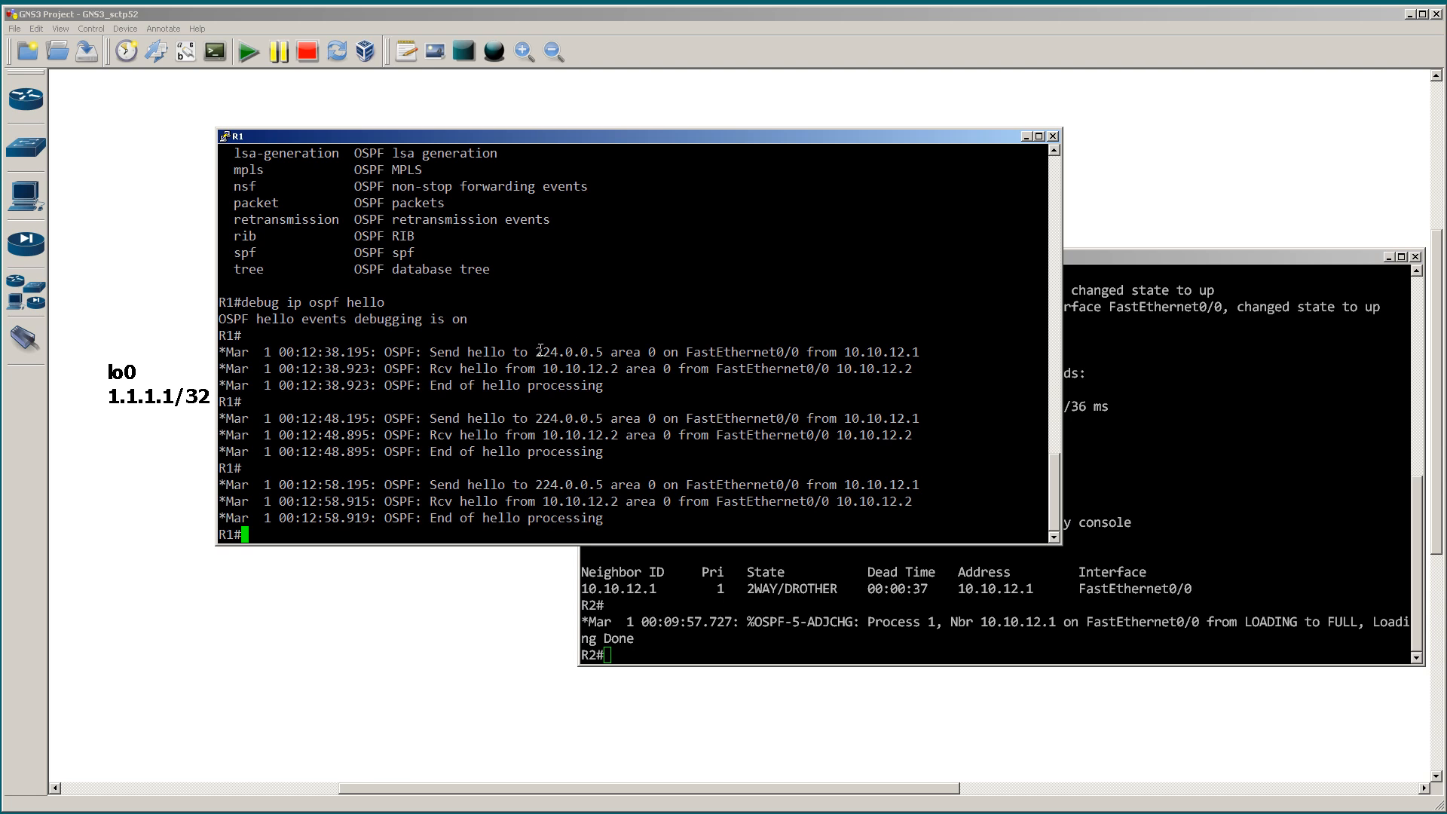
Step: Highlight the sent hello's multicast destination, the received hello's source address and the hello timestamps in R1's debug output
{"action": "left_click_drag", "start_coordinate": [530, 352], "coordinate": [605, 352]}
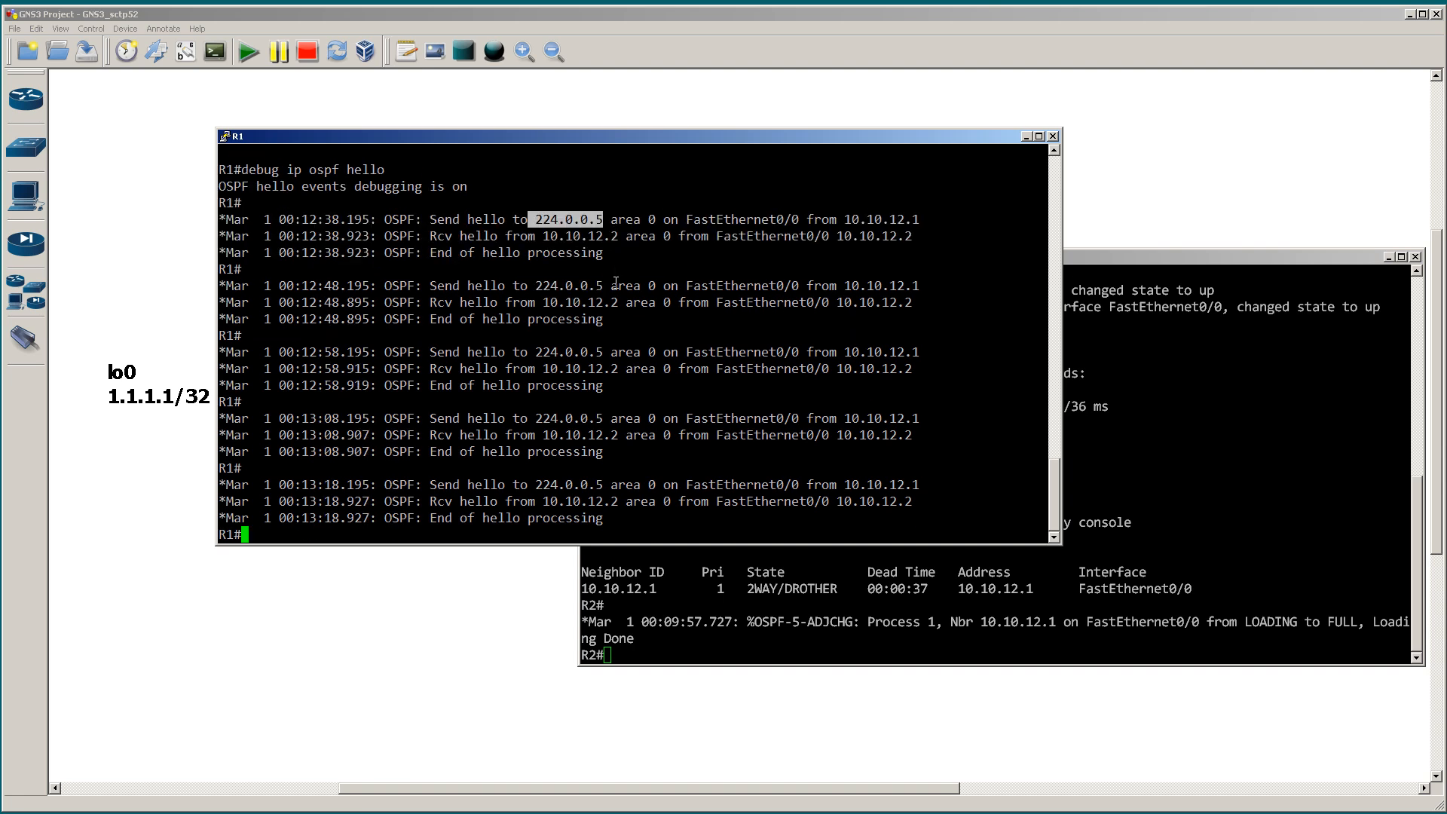
{"action": "left_click_drag", "start_coordinate": [545, 238], "coordinate": [619, 237]}
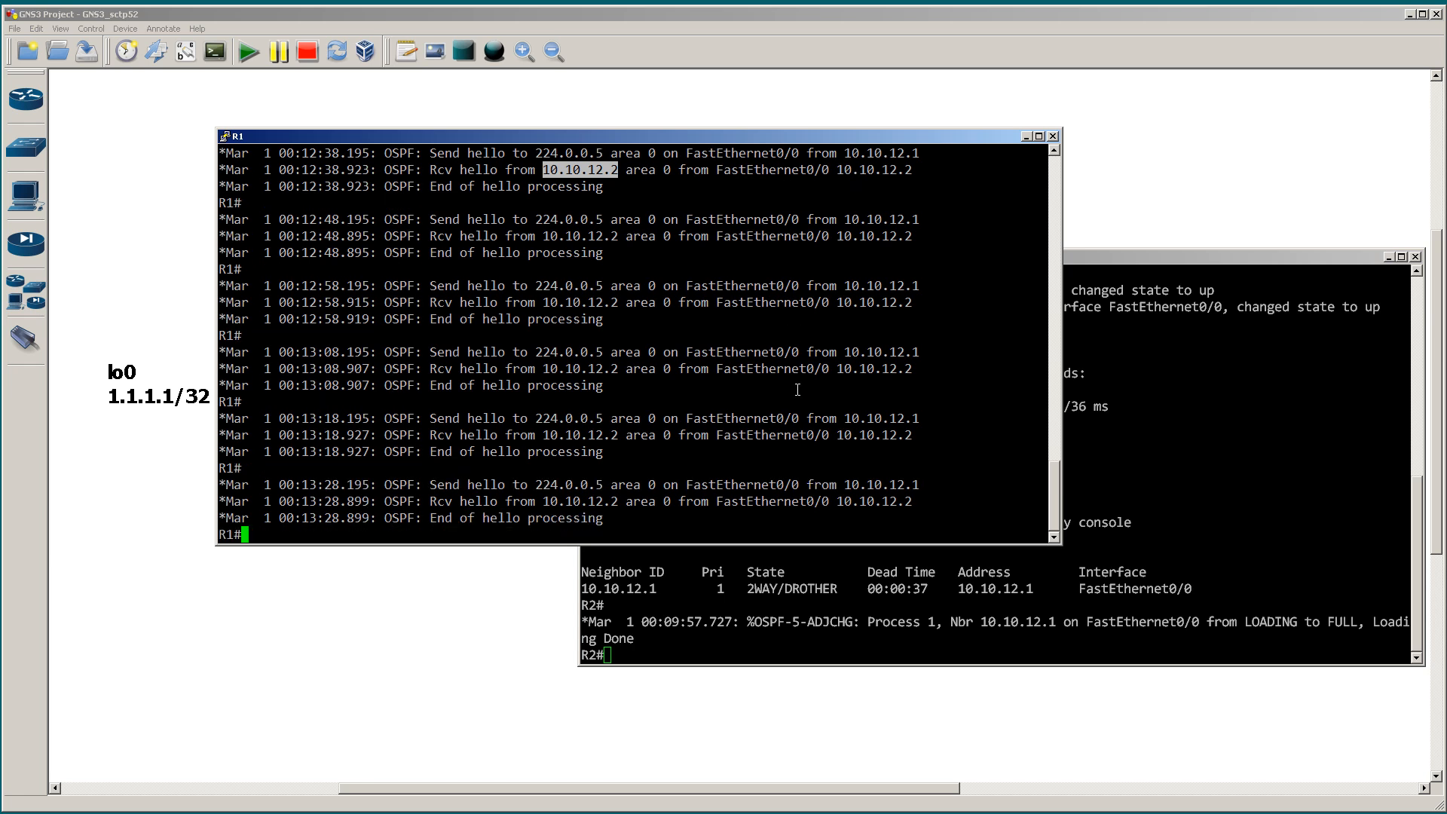
{"action": "left_click_drag", "start_coordinate": [274, 352], "coordinate": [371, 351]}
{"action": "left_click_drag", "start_coordinate": [265, 286], "coordinate": [379, 286]}
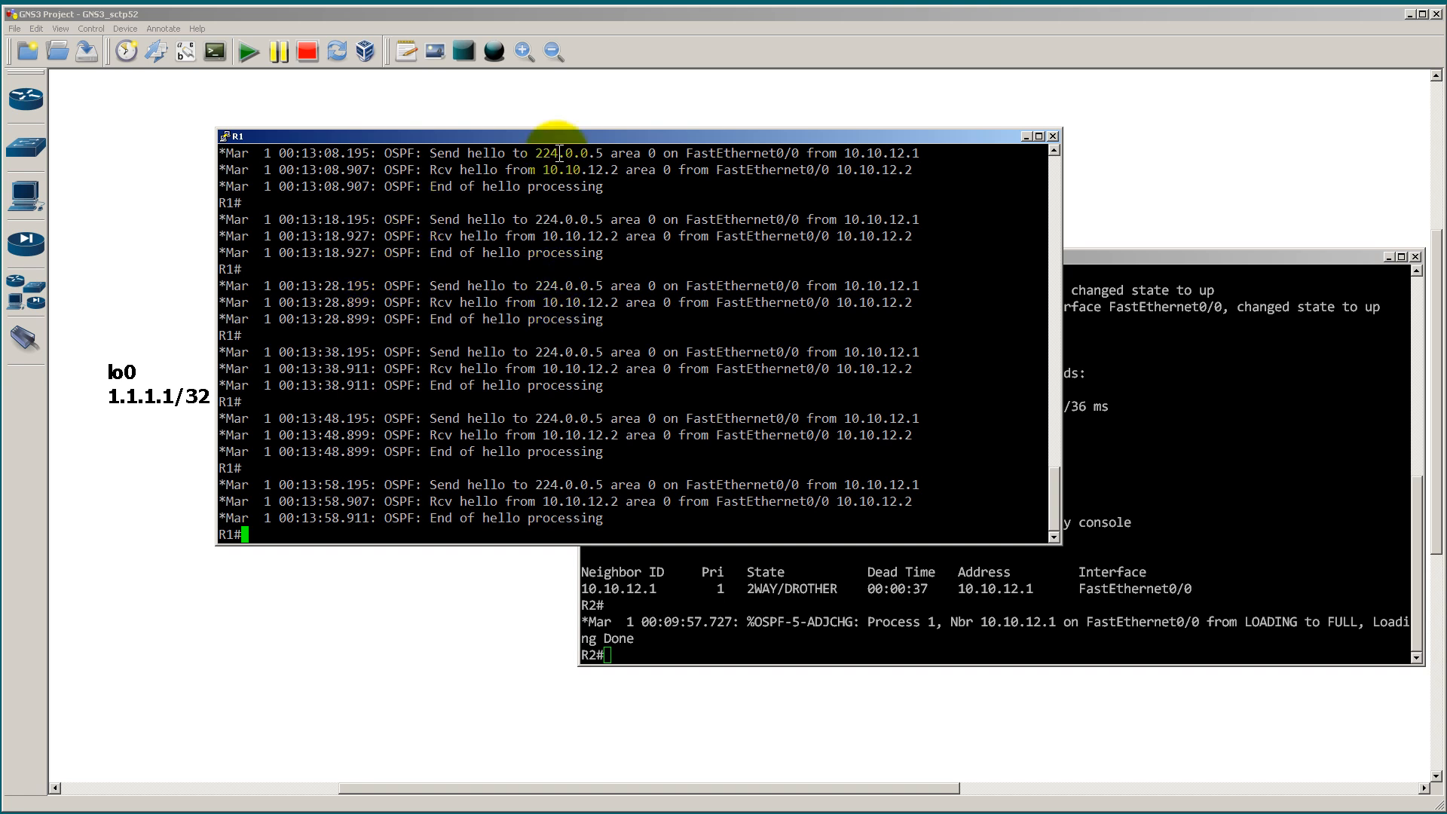
Step: Bring the topology to the front, sketch three extra devices attached to the R1–R2 link, and clear the sketch
{"action": "left_click", "coordinate": [556, 101]}
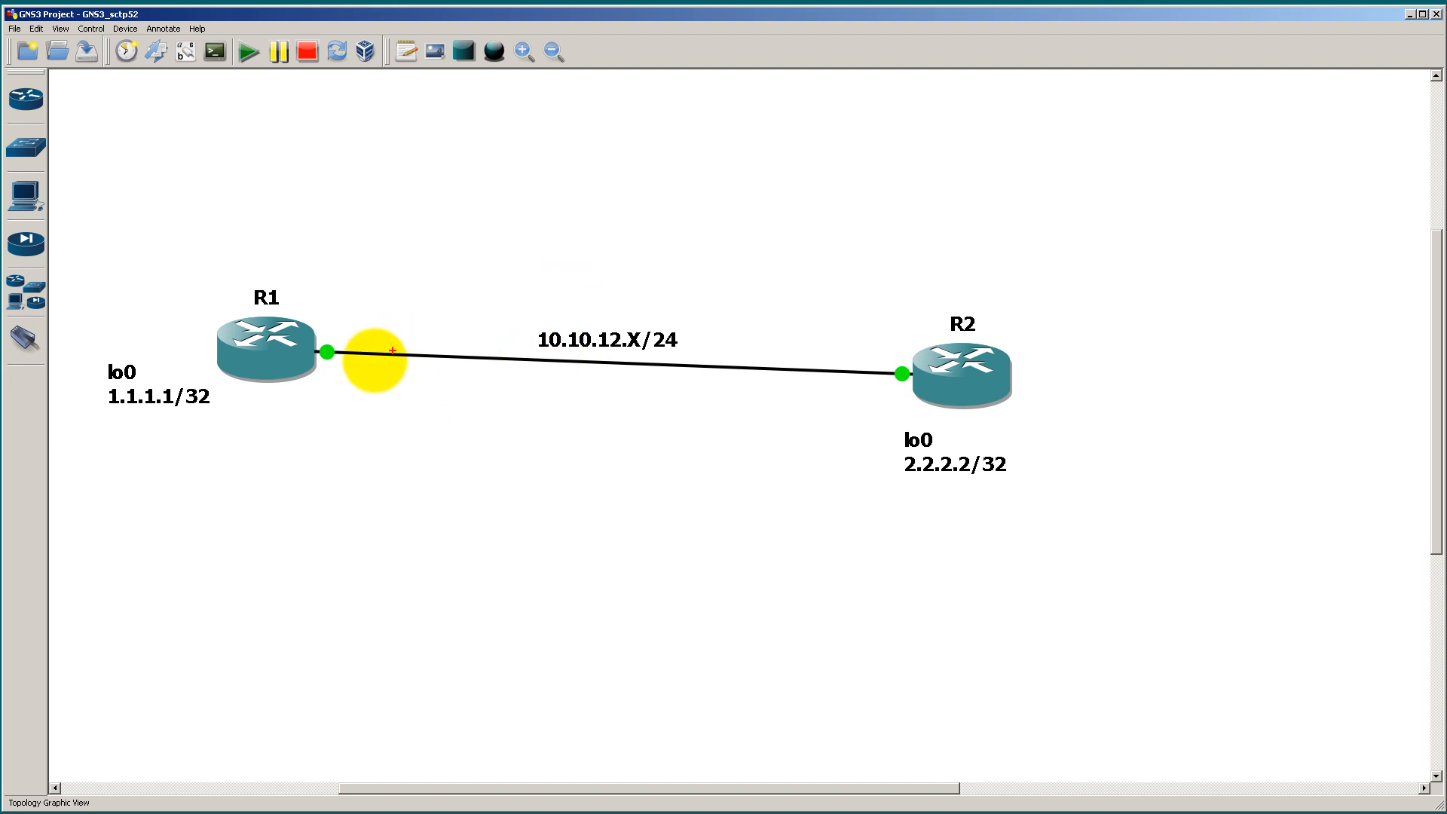
{"action": "mouse_move", "coordinate": [717, 365]}
{"action": "left_mouse_down"}
{"action": "mouse_move", "coordinate": [724, 324]}
{"action": "mouse_move", "coordinate": [735, 328]}
{"action": "left_mouse_up"}
{"action": "left_click_drag", "start_coordinate": [697, 283], "coordinate": [743, 329]}
{"action": "mouse_move", "coordinate": [834, 373]}
{"action": "left_mouse_down"}
{"action": "mouse_move", "coordinate": [845, 332]}
{"action": "mouse_move", "coordinate": [861, 341]}
{"action": "left_mouse_up"}
{"action": "left_click_drag", "start_coordinate": [810, 293], "coordinate": [867, 341]}
{"action": "mouse_move", "coordinate": [754, 371]}
{"action": "left_mouse_down"}
{"action": "mouse_move", "coordinate": [756, 450]}
{"action": "mouse_move", "coordinate": [727, 454]}
{"action": "mouse_move", "coordinate": [814, 550]}
{"action": "mouse_move", "coordinate": [827, 468]}
{"action": "mouse_move", "coordinate": [789, 457]}
{"action": "left_mouse_up"}
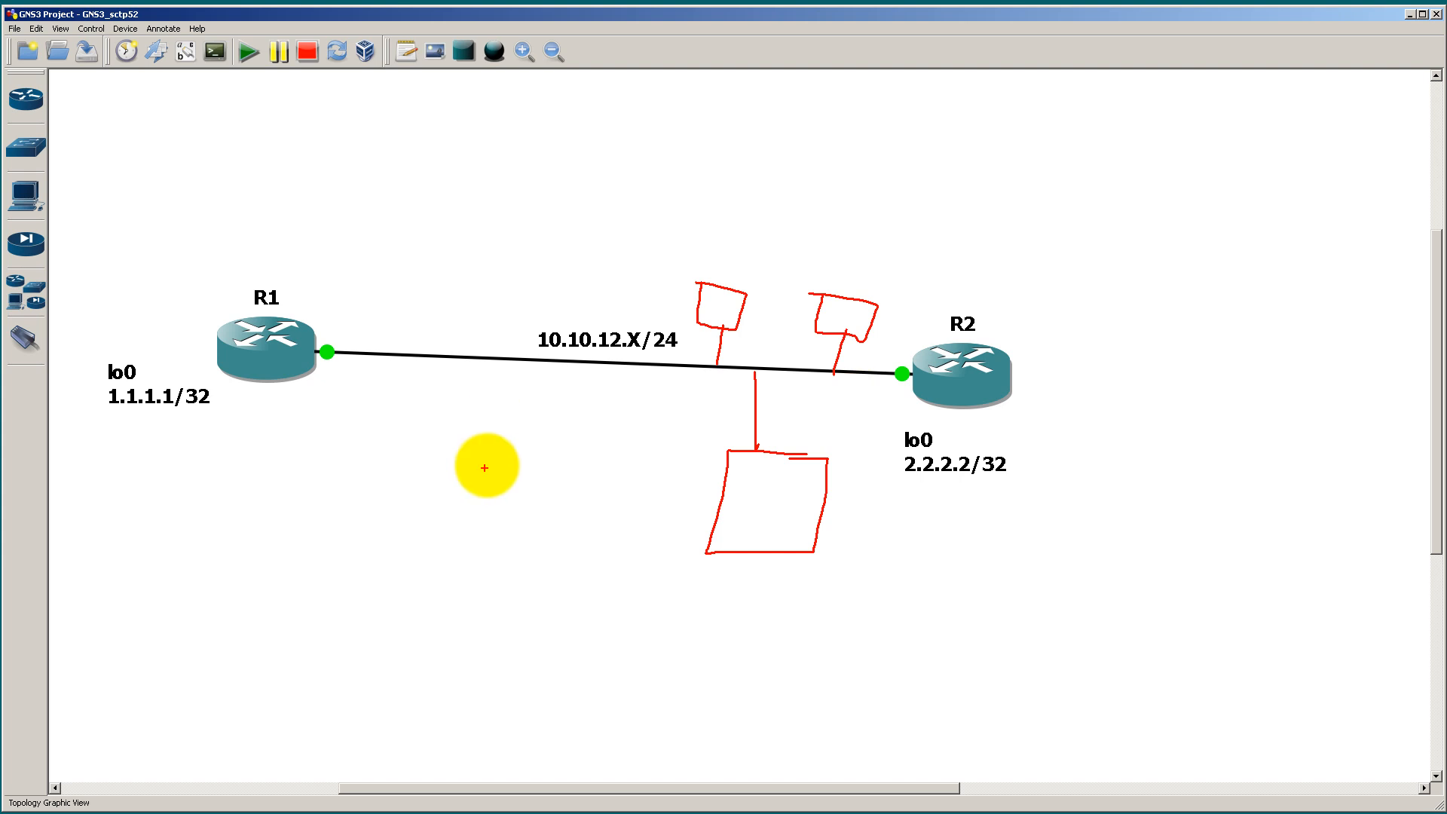
{"action": "key", "text": "Escape"}
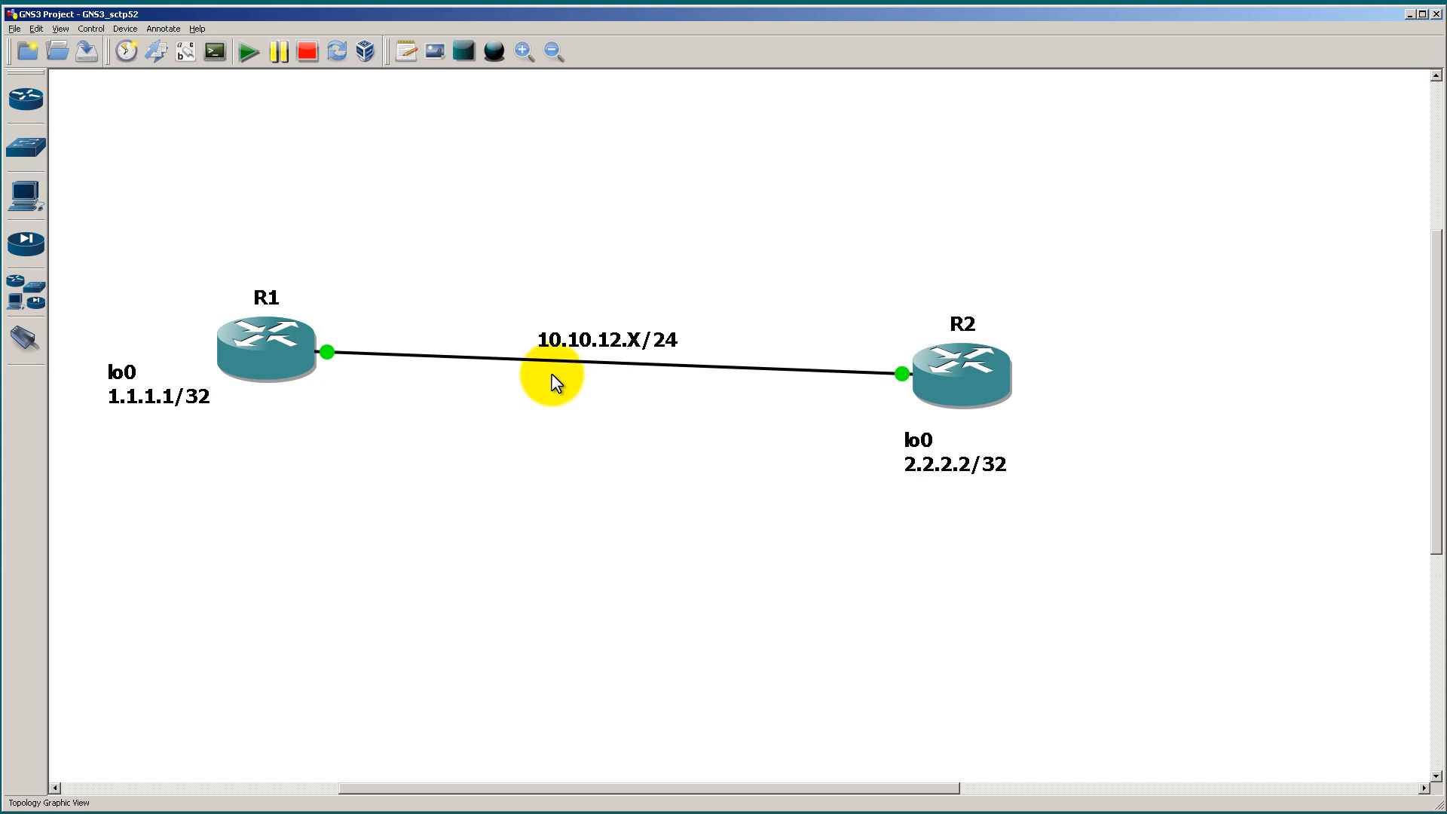
Step: Return to R1's console and highlight the latest hello received from 10.10.12.2
{"action": "key", "text": "alt+Tab"}
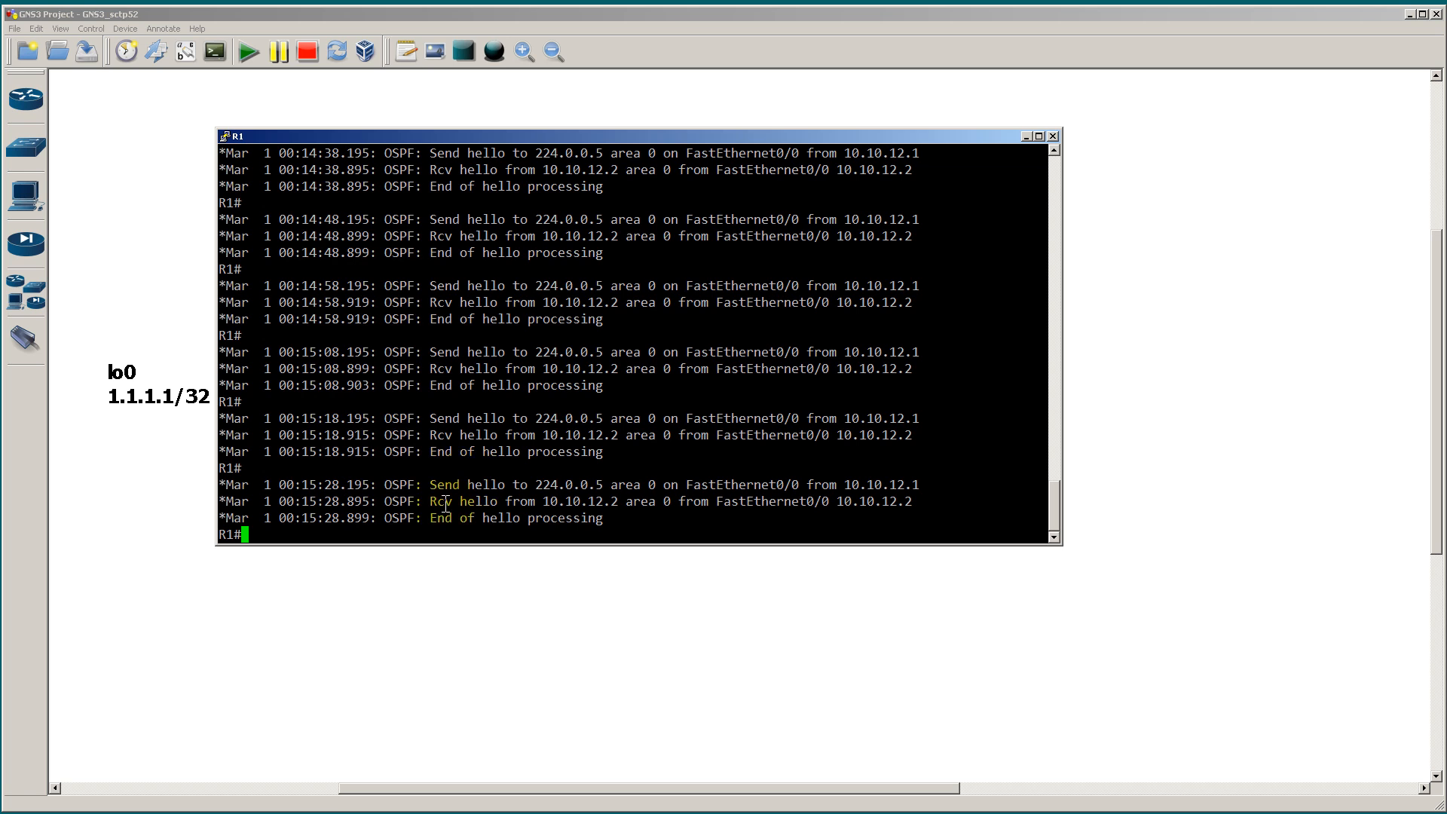
{"action": "left_click_drag", "start_coordinate": [426, 501], "coordinate": [1048, 502]}
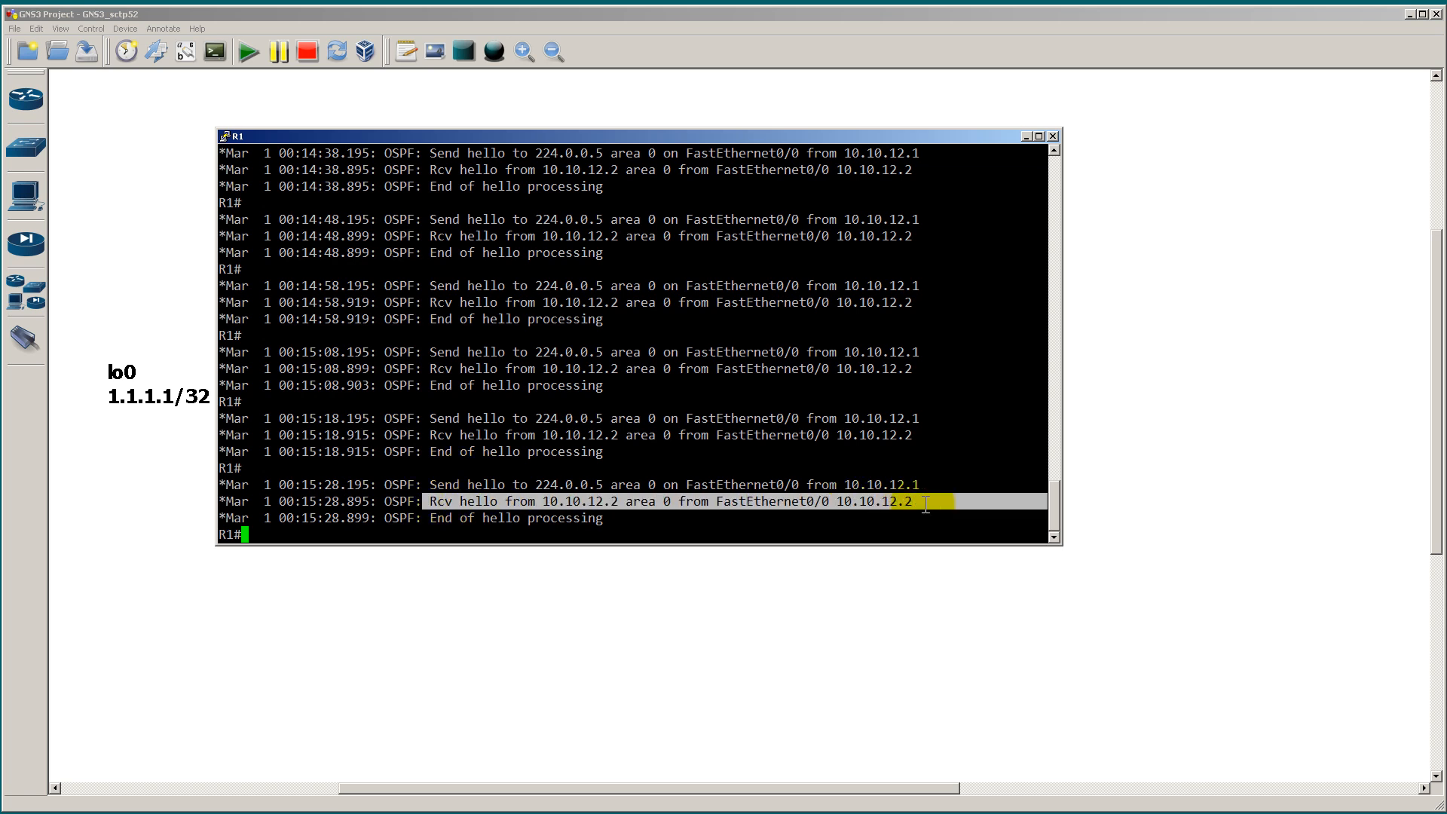
{"action": "left_click", "coordinate": [608, 368]}
{"action": "left_click_drag", "start_coordinate": [425, 502], "coordinate": [909, 502]}
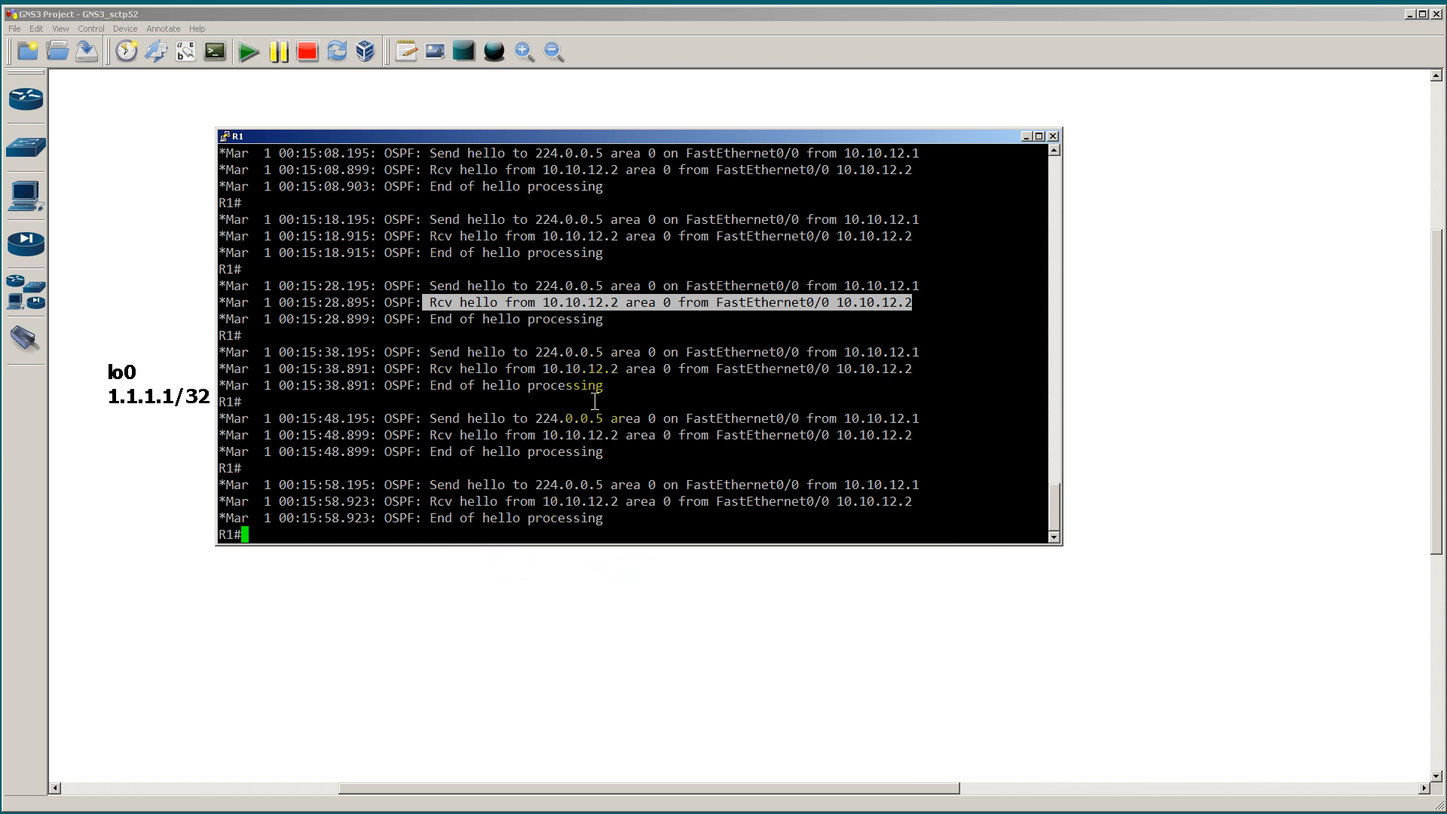
Step: On R2, enter global configuration mode and remove OSPF process 1
{"action": "key", "text": "alt+Tab"}
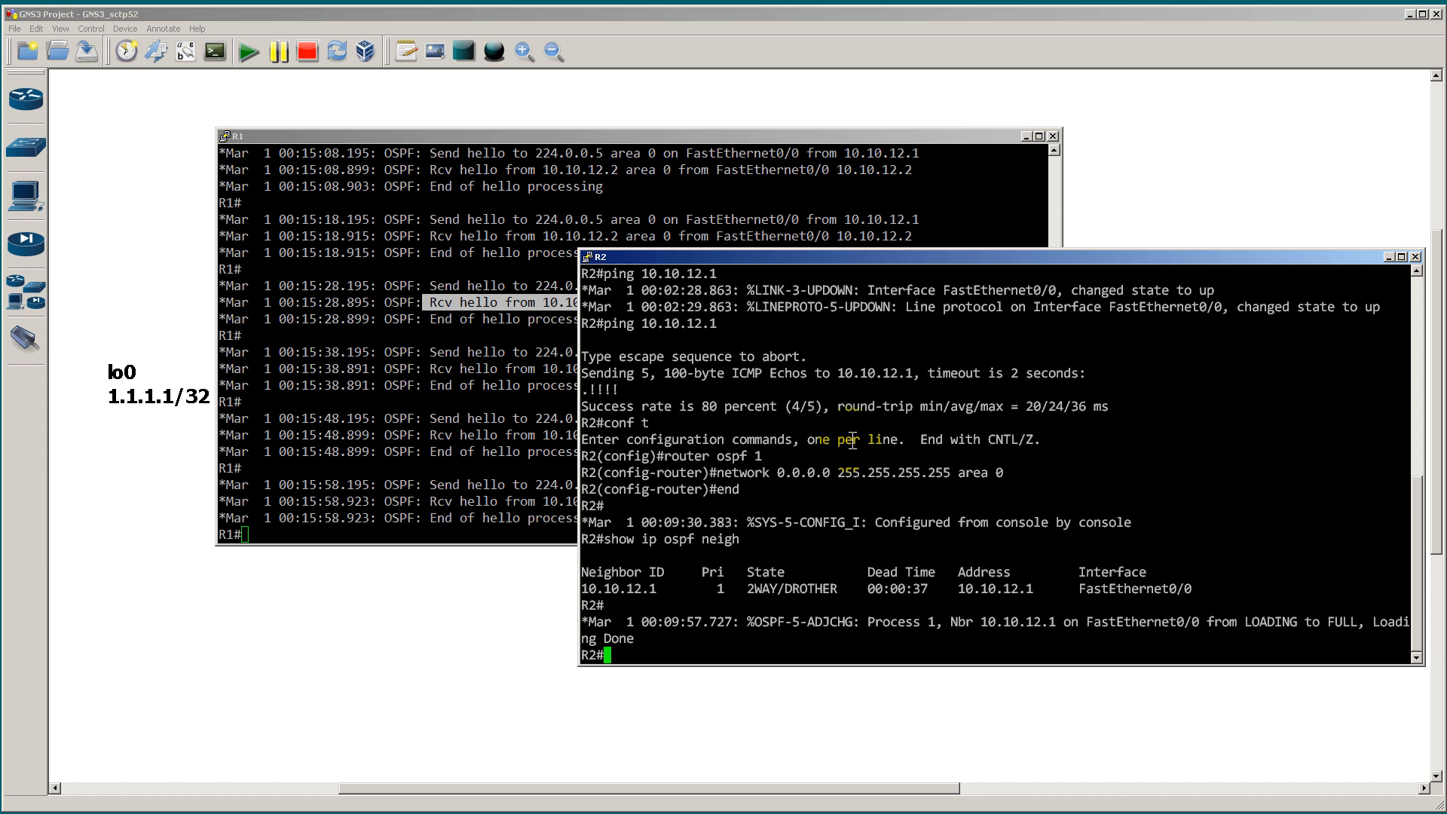
{"action": "type", "text": "c"}
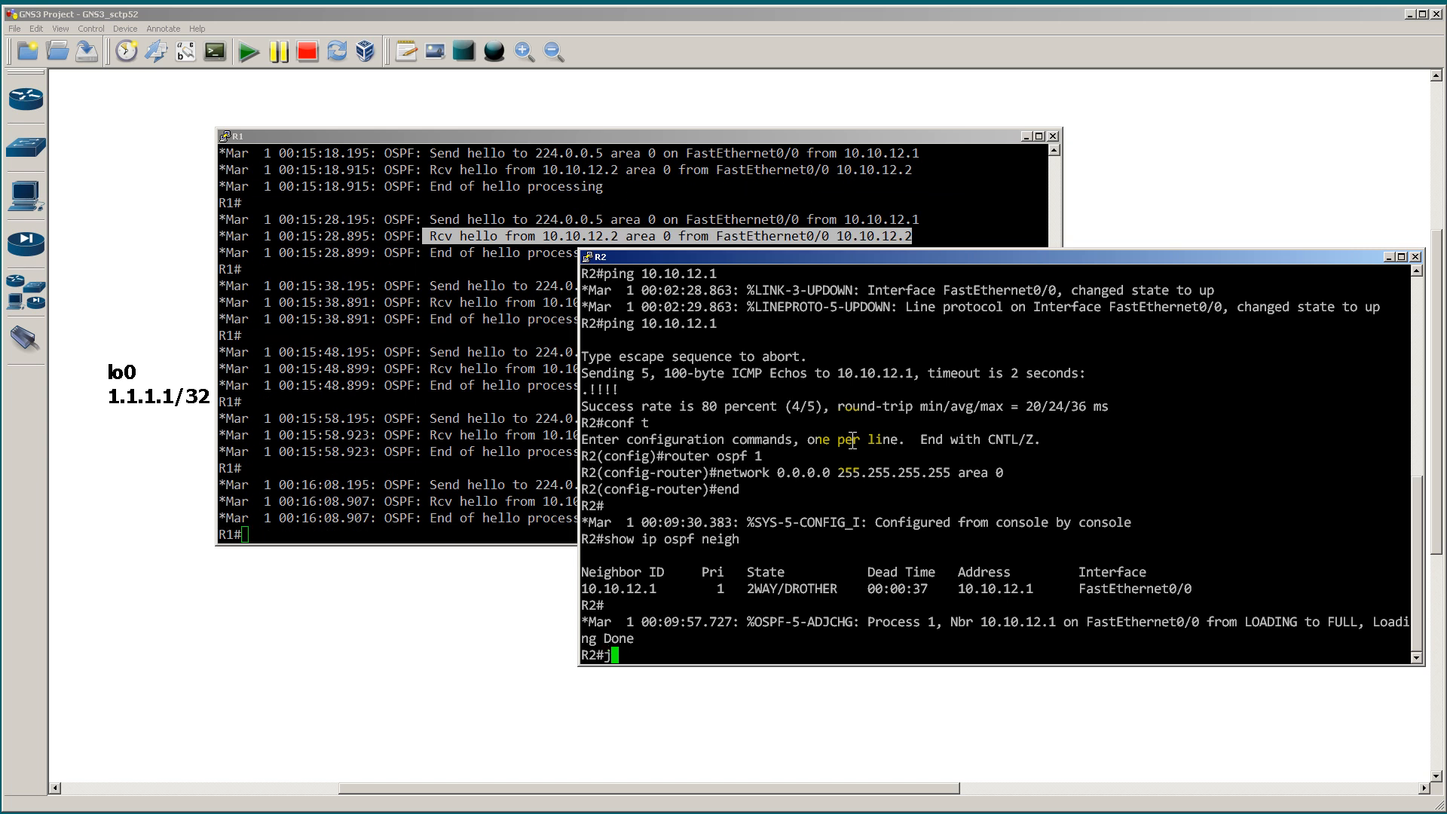
{"action": "type", "text": "onf t"}
{"action": "key", "text": "Return"}
{"action": "type", "text": "no router ospf 1"}
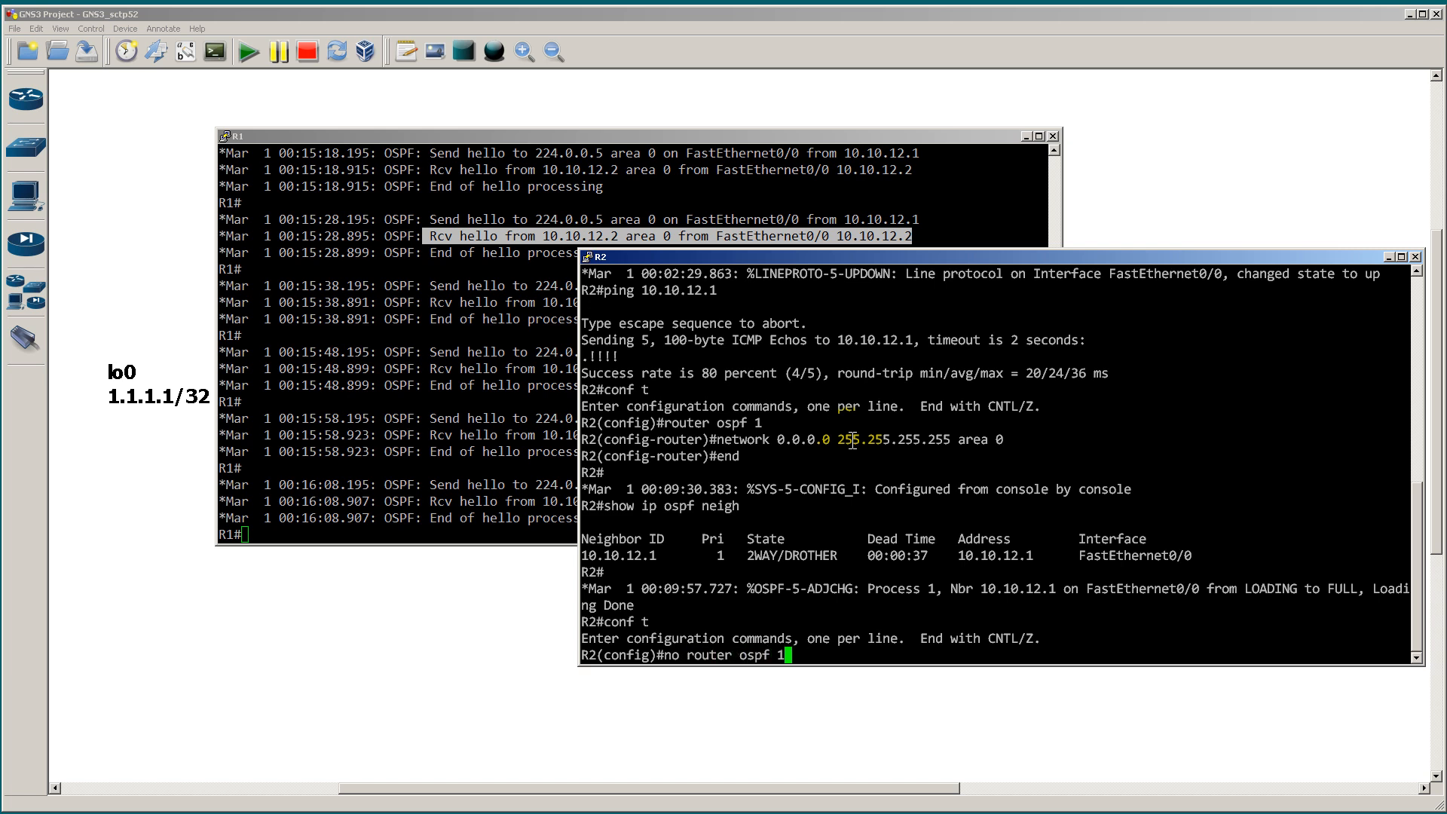
{"action": "key", "text": "Return"}
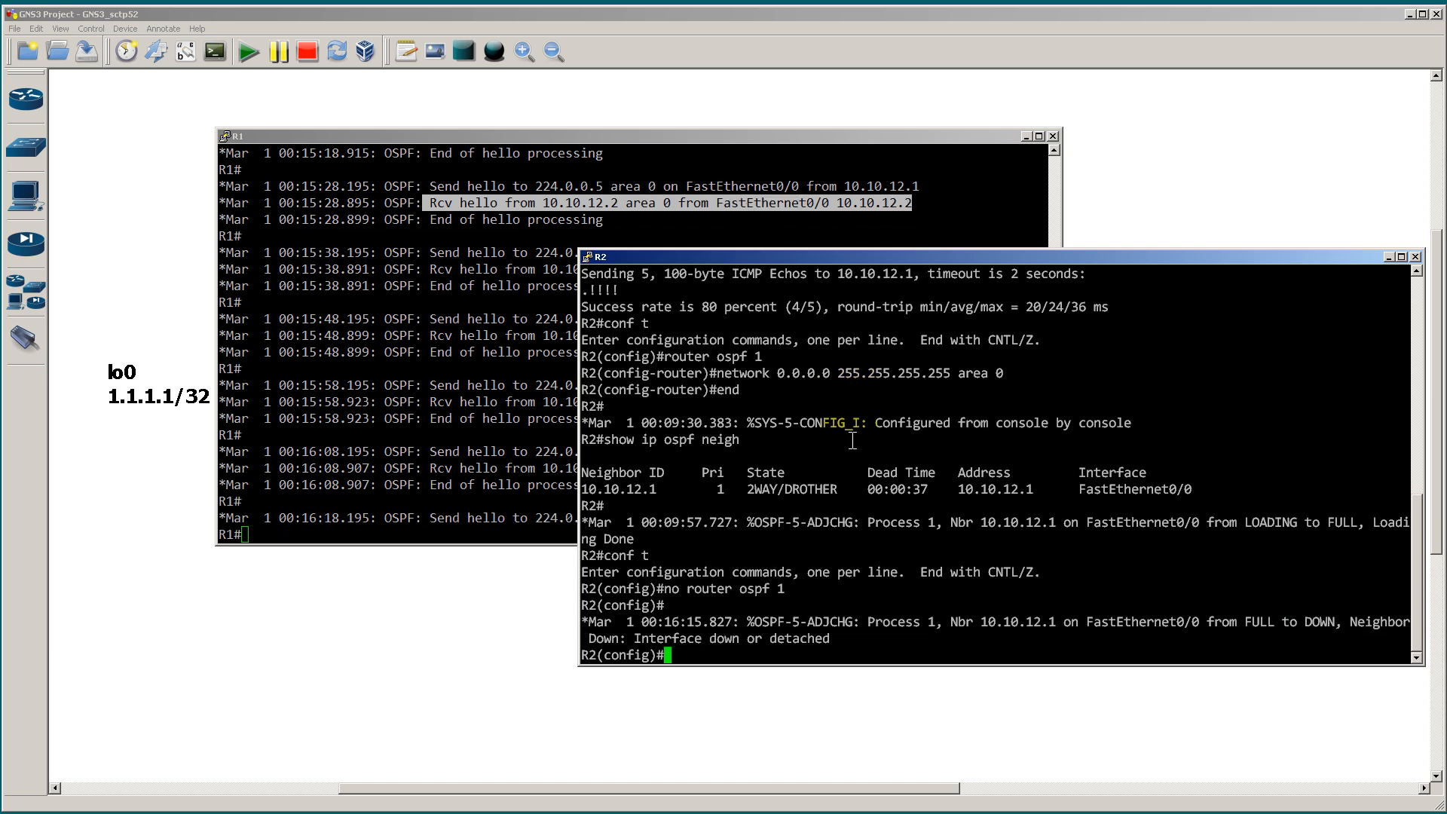
Step: On R1, highlight the last hello received from R2, its timestamp seconds, and the neighbor-down message with its seconds
{"action": "left_click", "coordinate": [462, 385]}
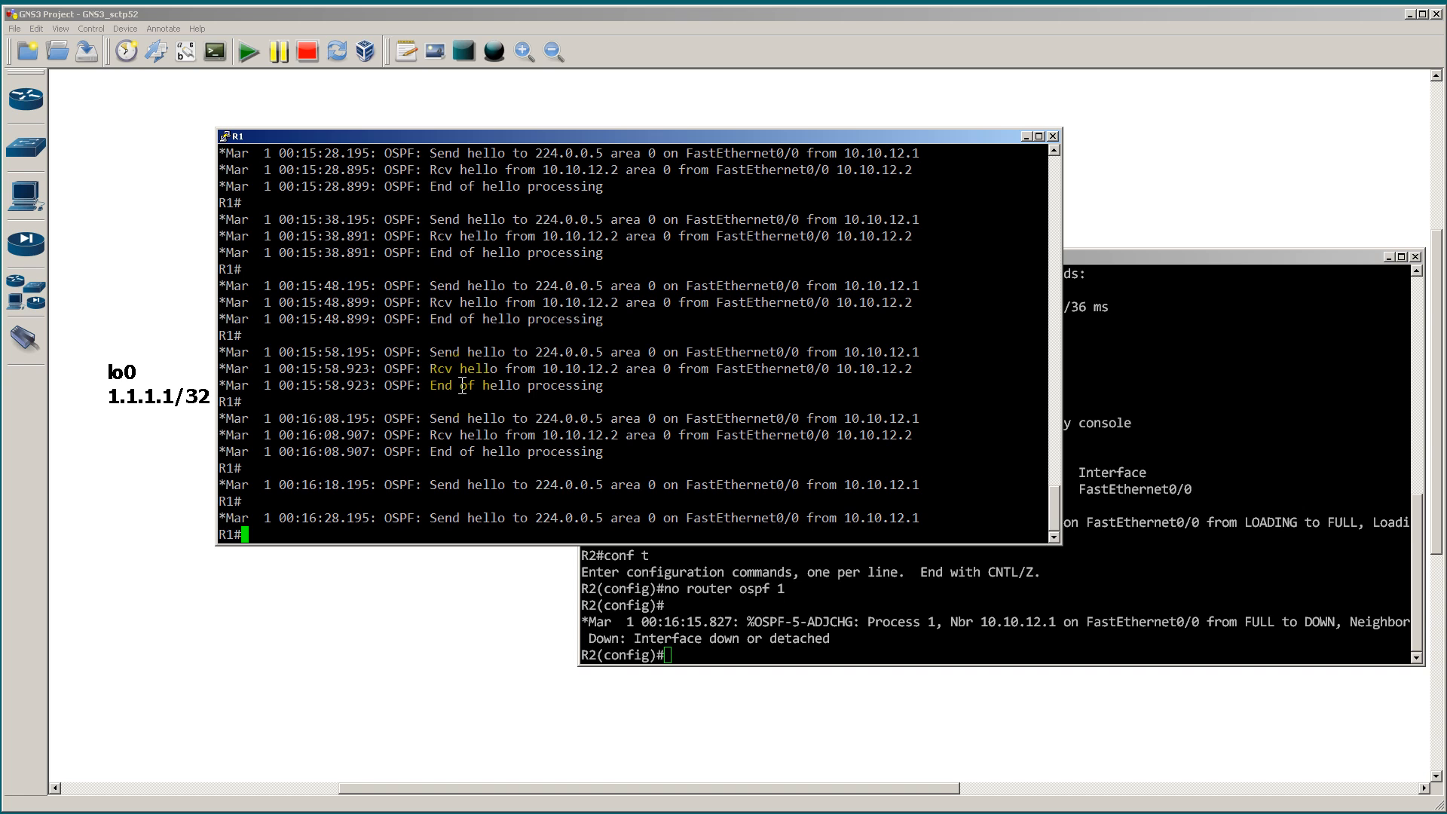
{"action": "left_click_drag", "start_coordinate": [430, 435], "coordinate": [908, 433]}
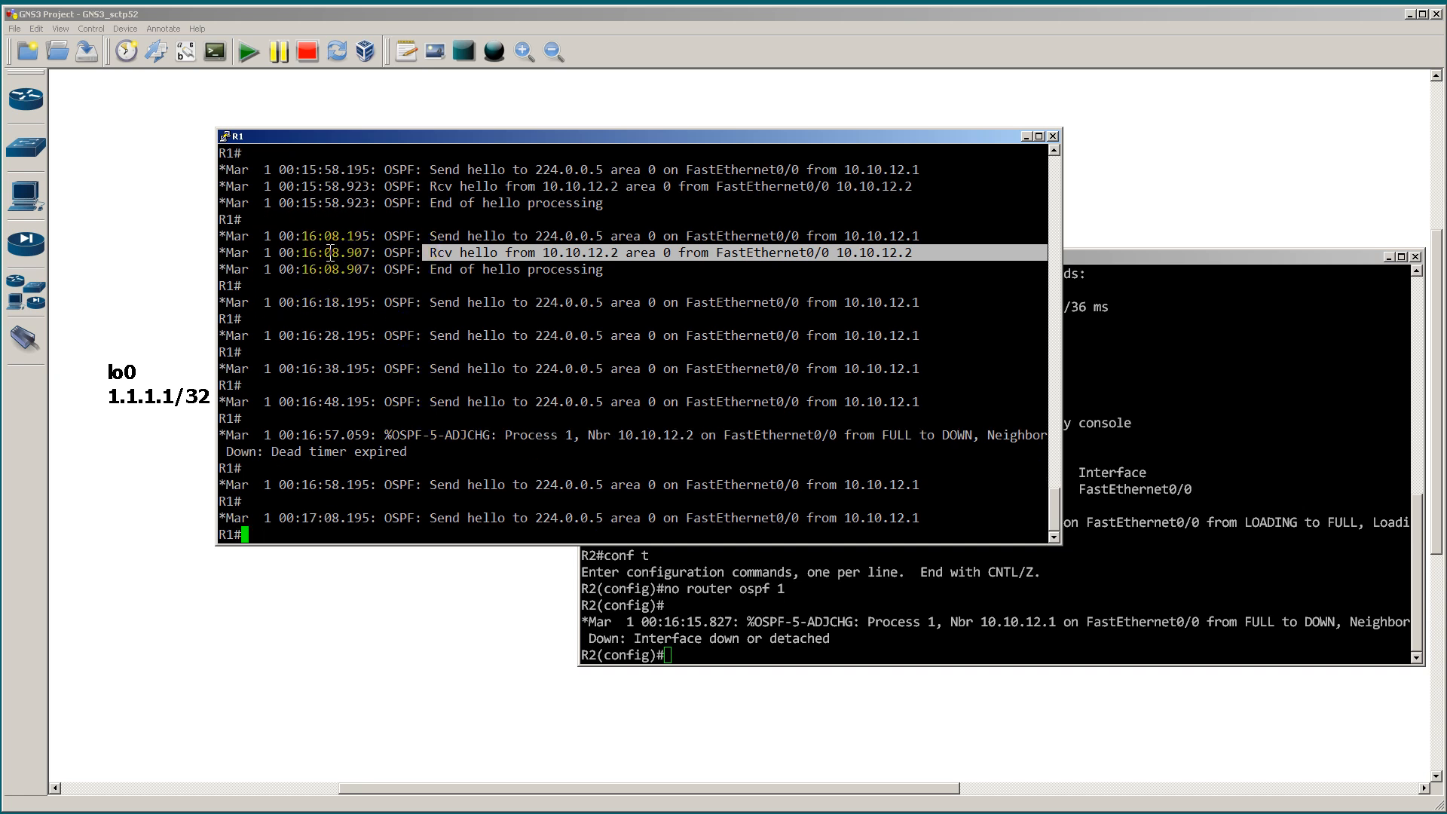
{"action": "left_click_drag", "start_coordinate": [321, 252], "coordinate": [336, 253]}
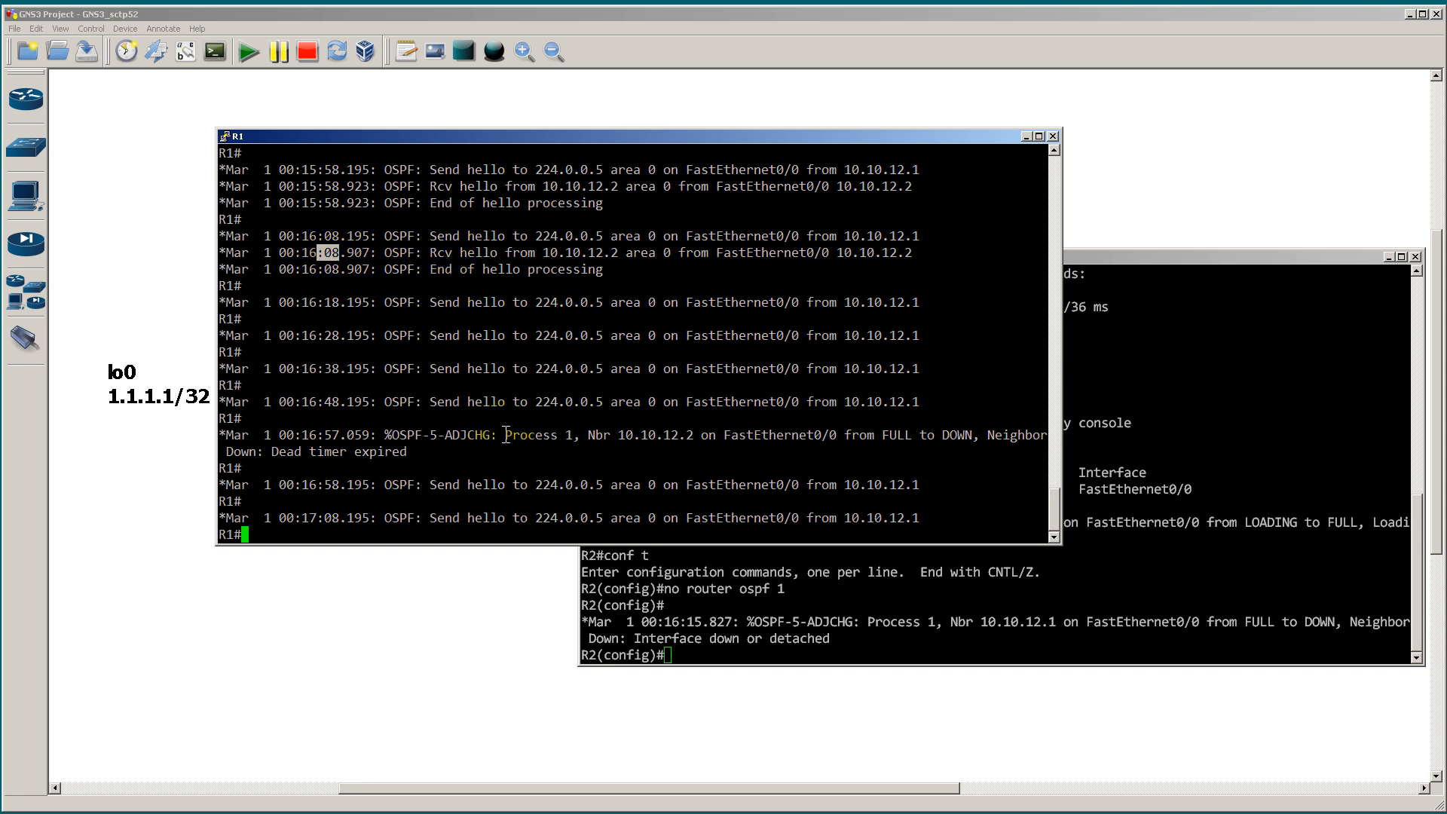
{"action": "left_click", "coordinate": [332, 435]}
{"action": "double_click", "coordinate": [332, 436]}
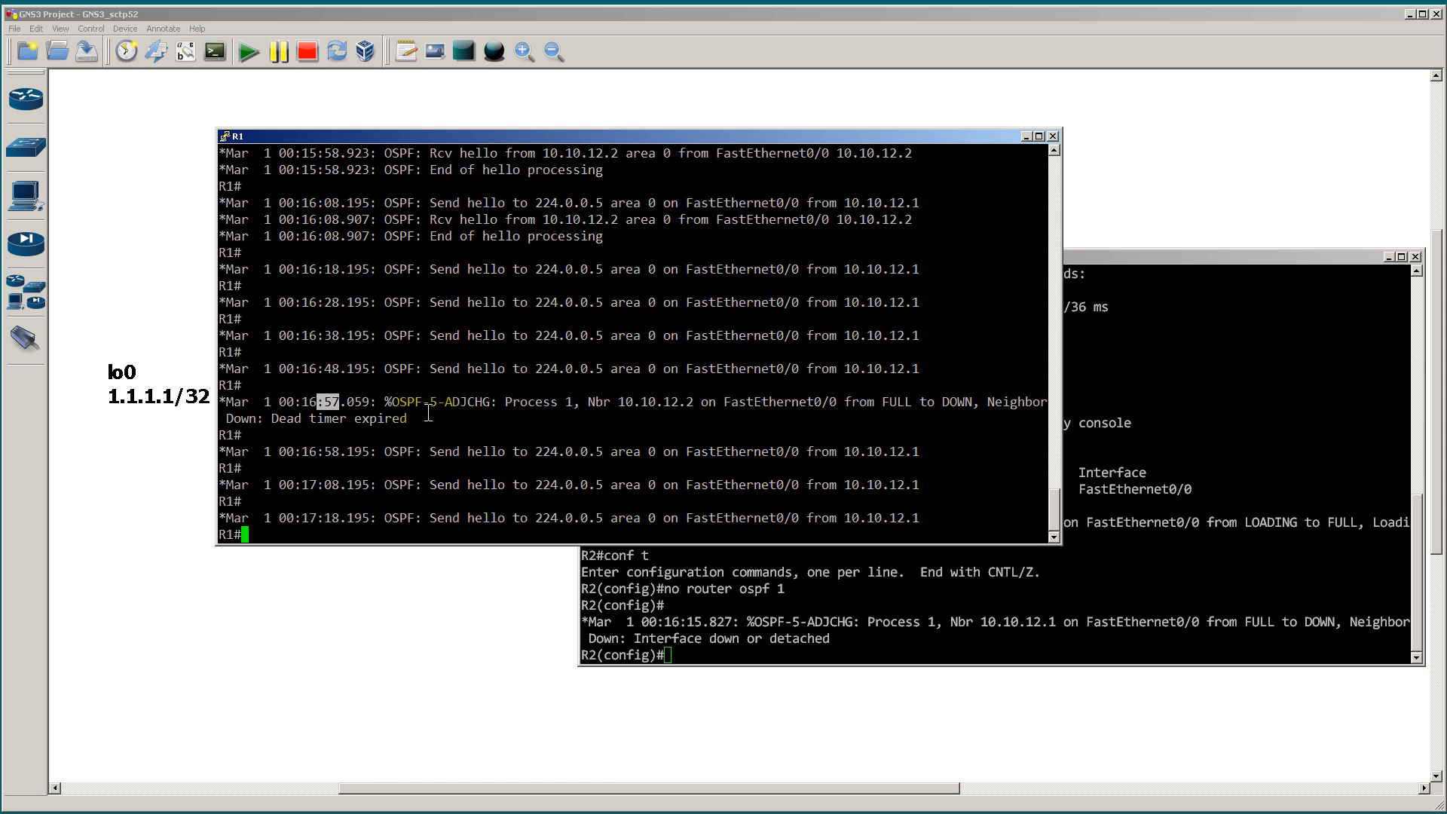
{"action": "left_click_drag", "start_coordinate": [452, 419], "coordinate": [224, 402]}
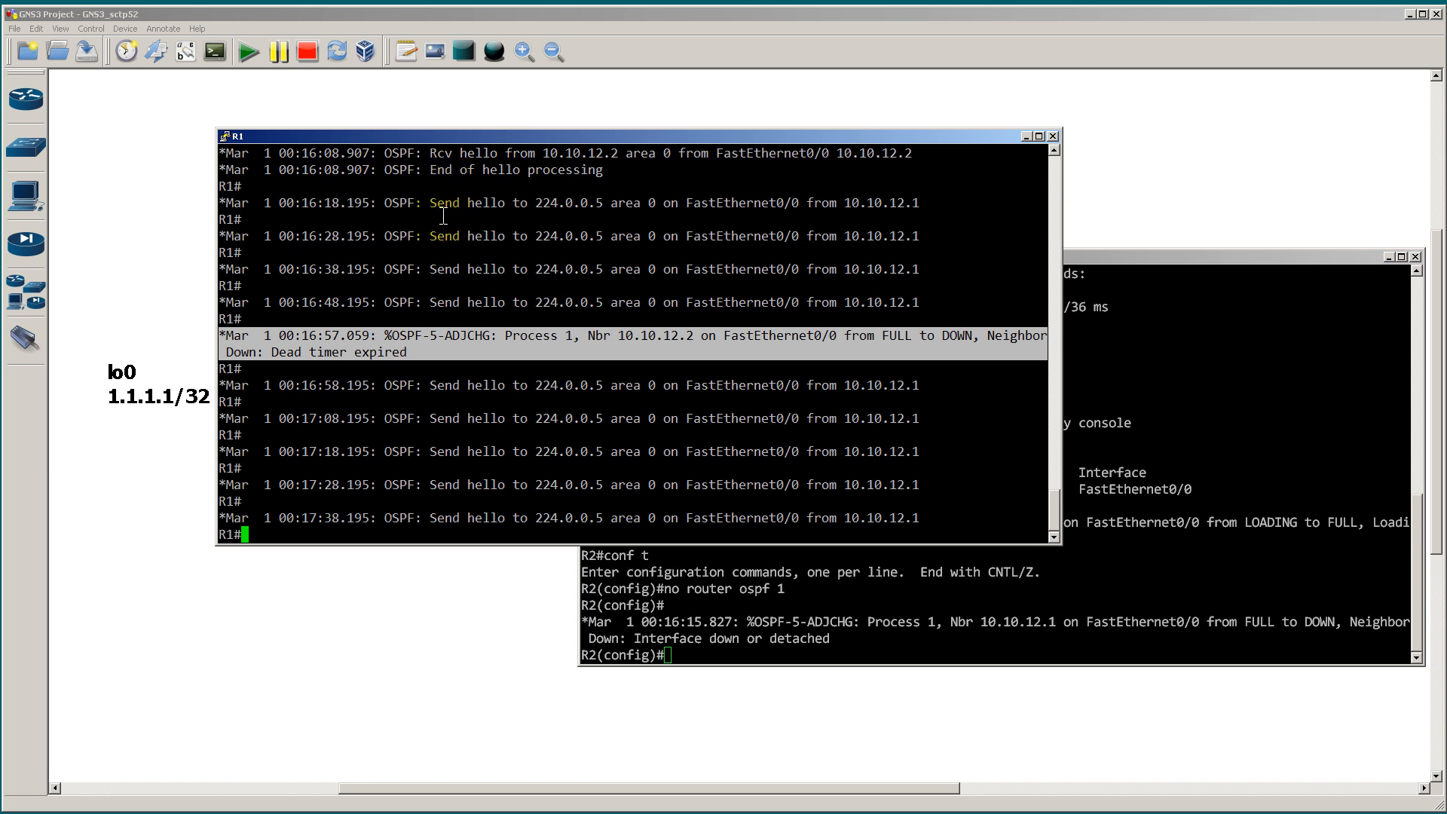
Step: Display R1's OSPF interface details again with show ip ospf int
{"action": "type", "text": "show ip ospf int"}
{"action": "key", "text": "Return"}
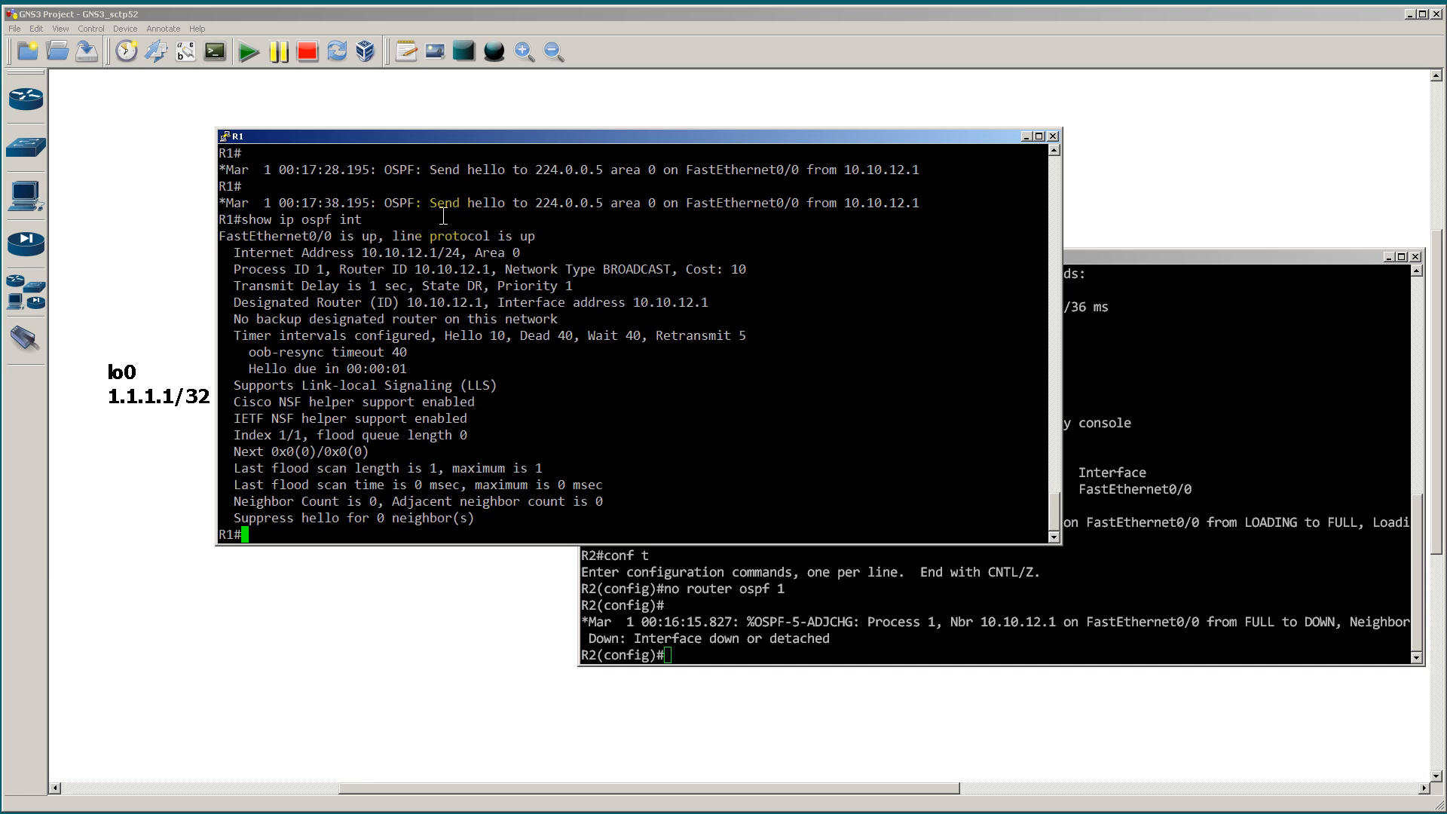
Step: Highlight the timer intervals line in R1's OSPF interface output
{"action": "key", "text": "Return"}
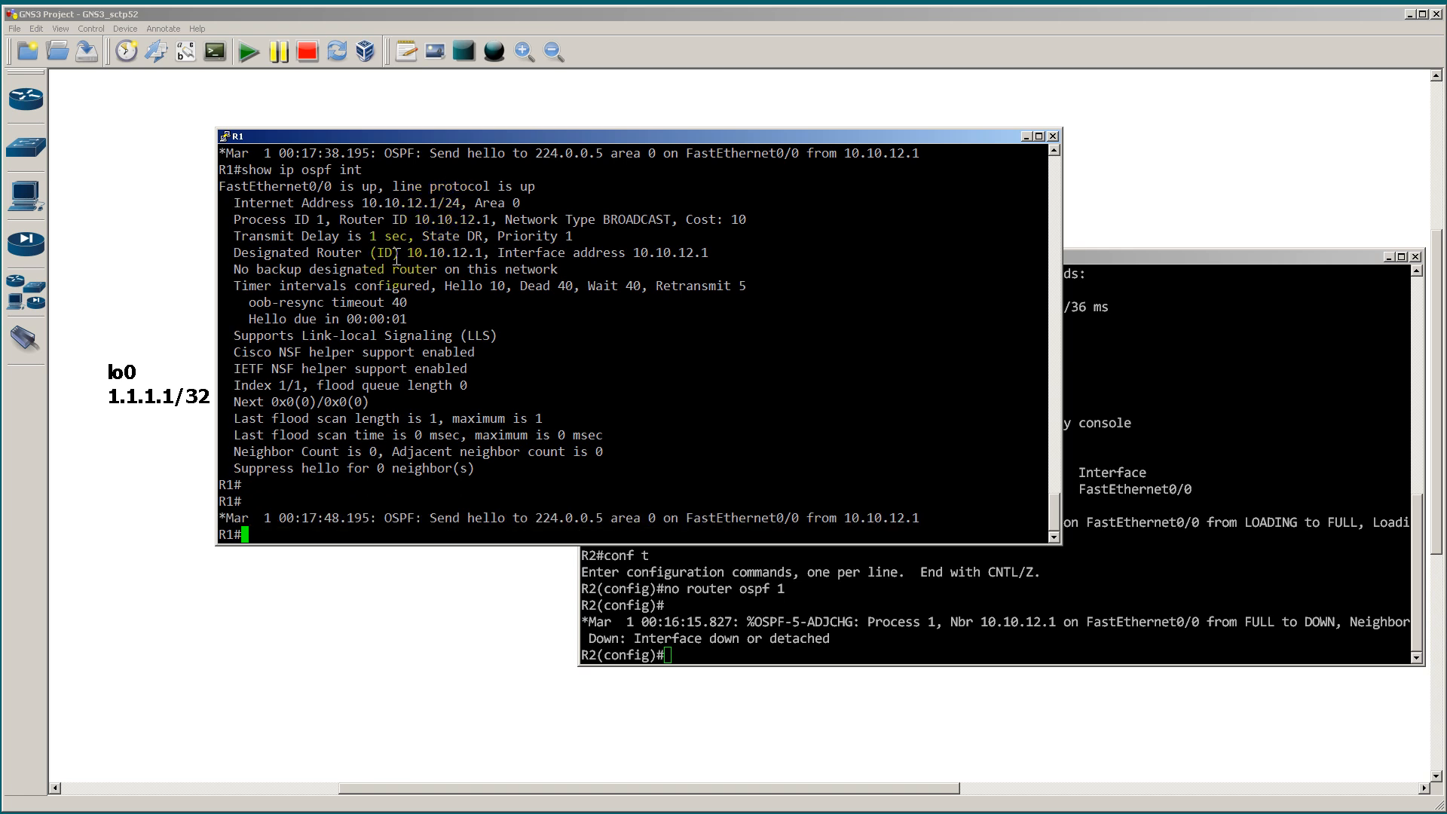
{"action": "left_click_drag", "start_coordinate": [228, 285], "coordinate": [799, 285]}
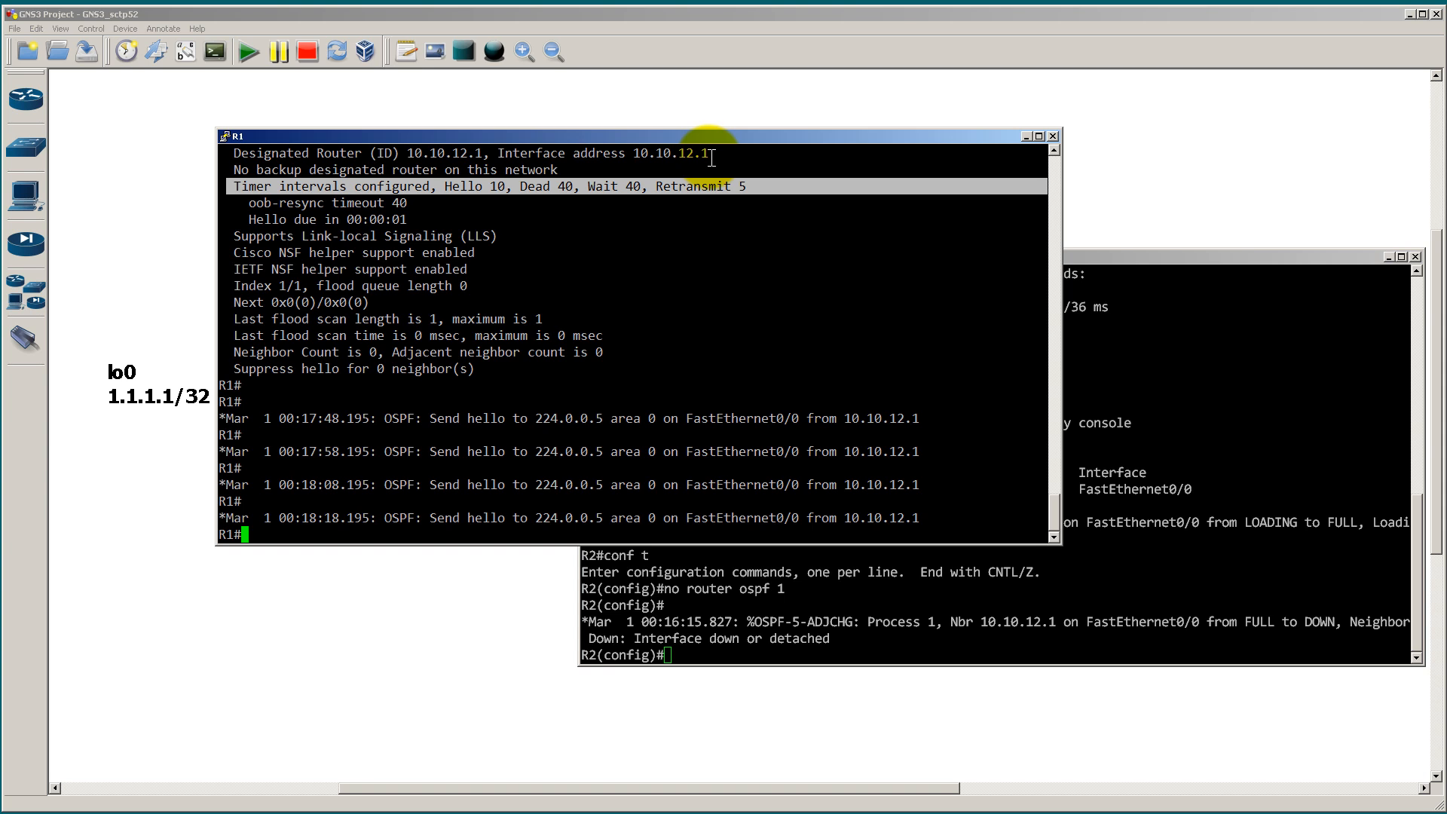
Step: On R2, recreate OSPF process 1 with router ospf 1
{"action": "left_click", "coordinate": [1229, 500]}
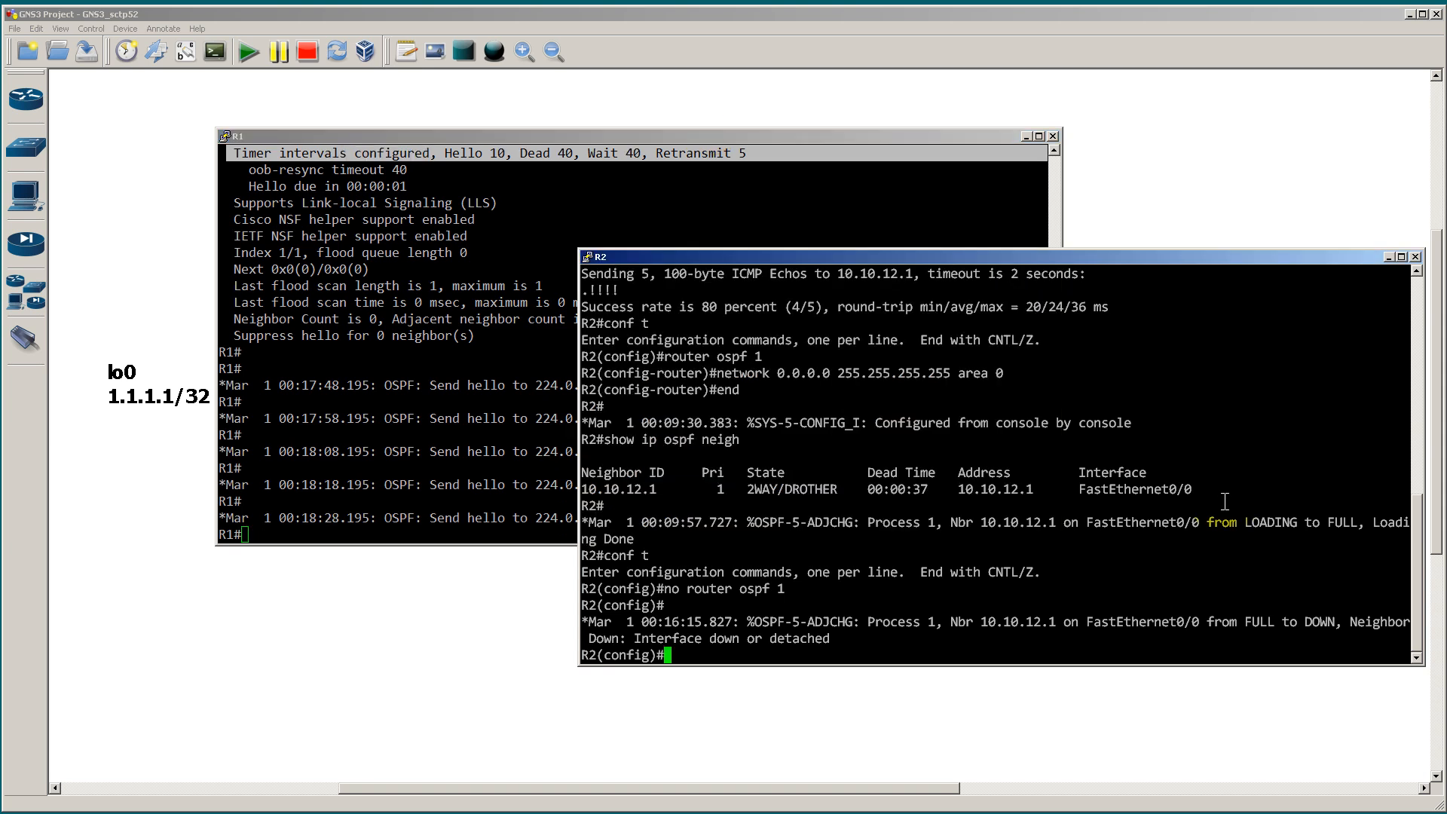
{"action": "type", "text": "router ospf 1"}
{"action": "key", "text": "Return"}
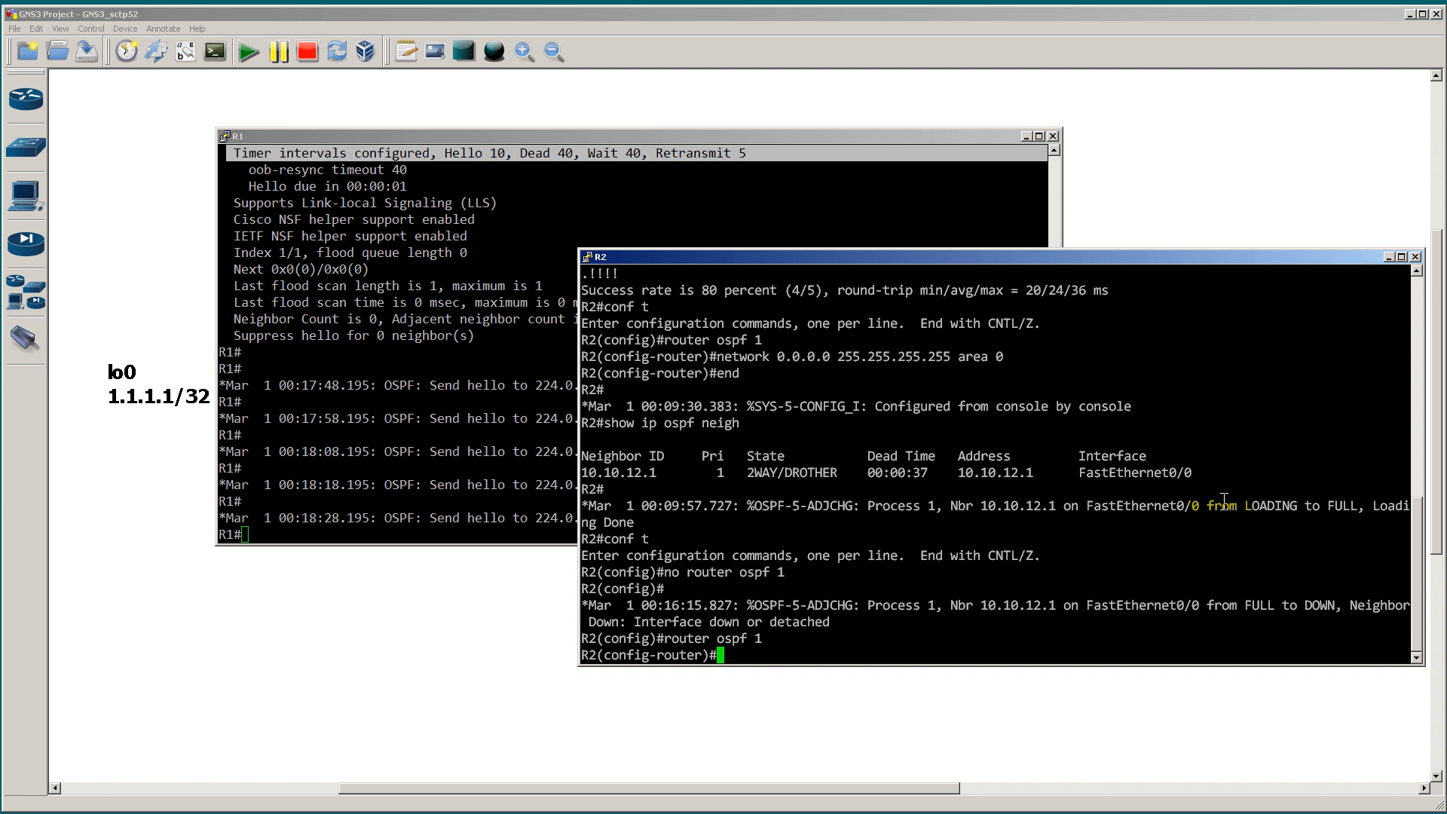
Step: Enable OSPF on R2's interface address with network 10.10.12.2 0.0.0.0 area 0
{"action": "type", "text": "network 0.0."}
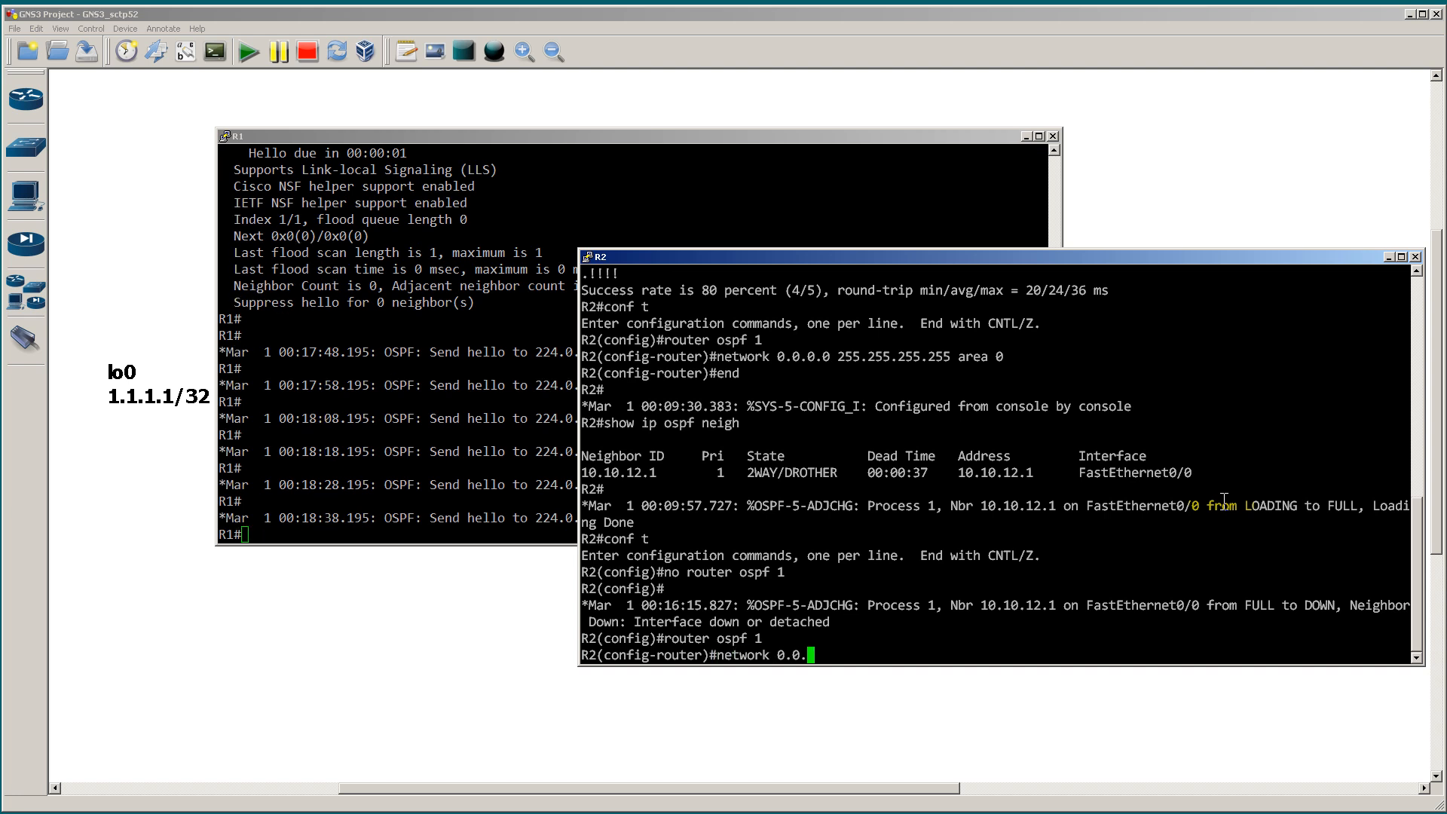
{"action": "type", "text": "0.0 255.255"}
{"action": "key", "text": "BackSpace"}
{"action": "key", "text": "BackSpace"}
{"action": "key", "text": "BackSpace"}
{"action": "key", "text": "BackSpace"}
{"action": "key", "text": "BackSpace"}
{"action": "key", "text": "BackSpace"}
{"action": "key", "text": "BackSpace"}
{"action": "key", "text": "BackSpace"}
{"action": "key", "text": "BackSpace"}
{"action": "key", "text": "BackSpace"}
{"action": "key", "text": "BackSpace"}
{"action": "key", "text": "BackSpace"}
{"action": "key", "text": "BackSpace"}
{"action": "key", "text": "BackSpace"}
{"action": "key", "text": "BackSpace"}
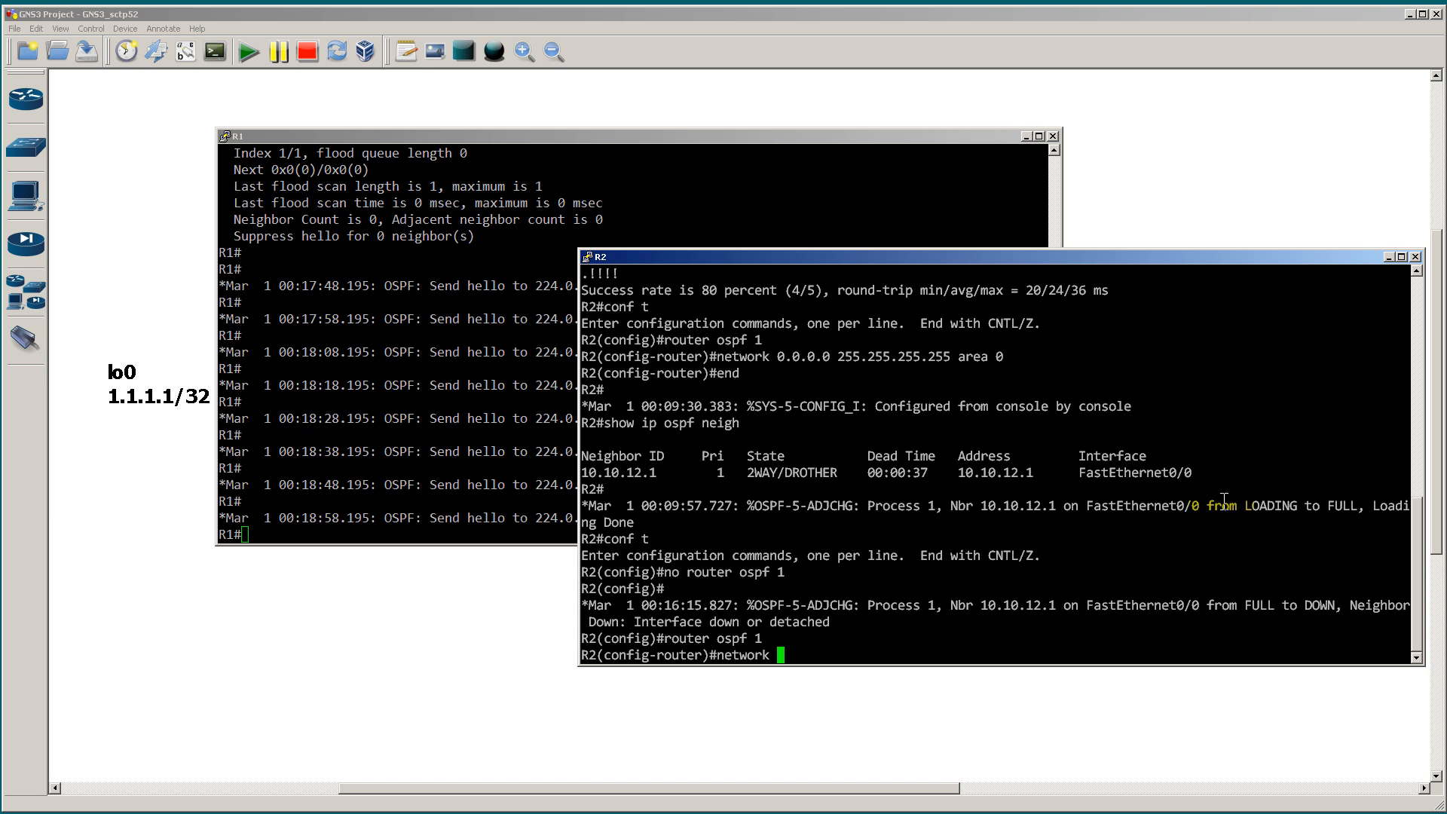
{"action": "type", "text": "10.10.12.2"}
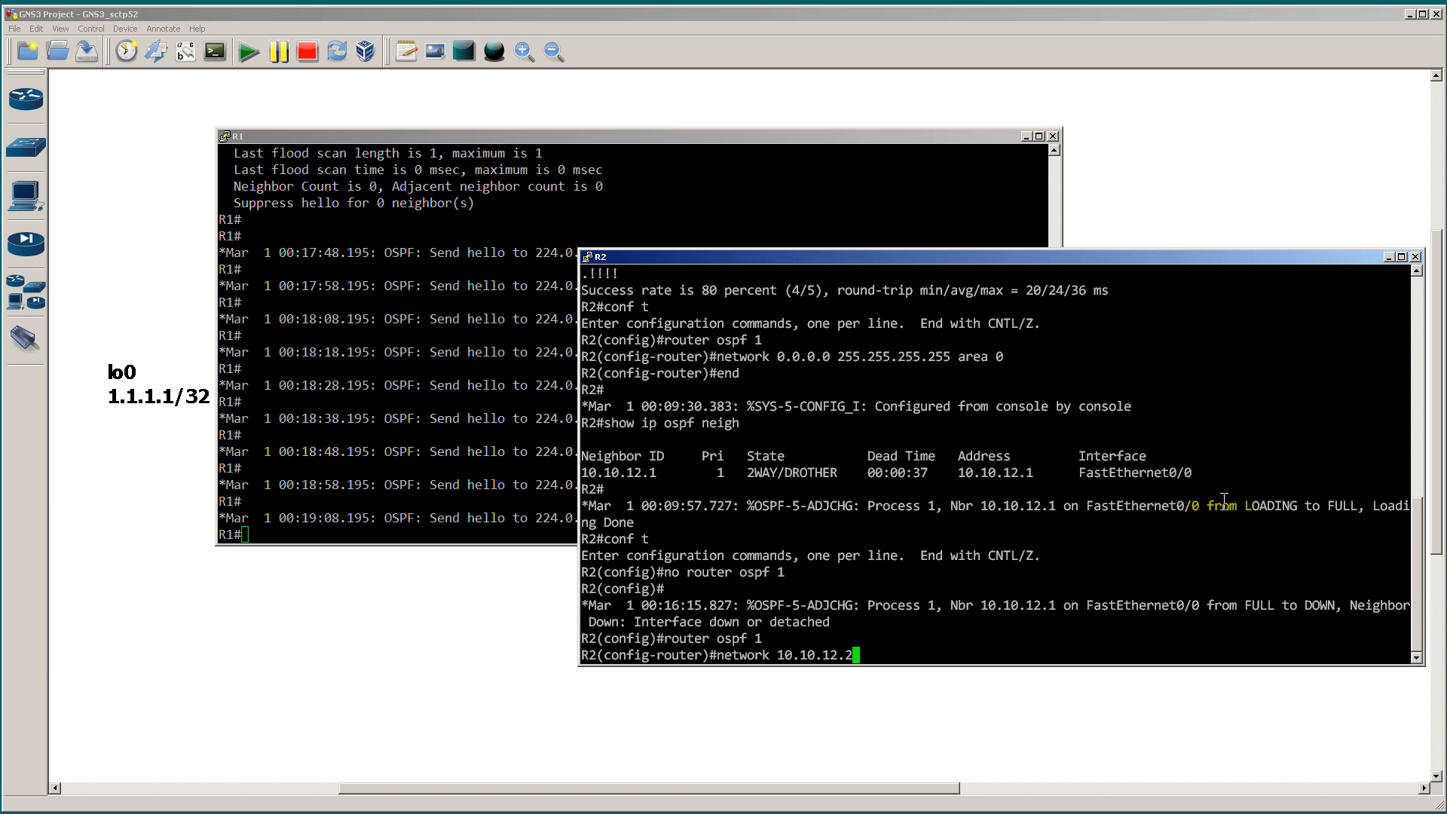
{"action": "type", "text": " 0.0.0.0"}
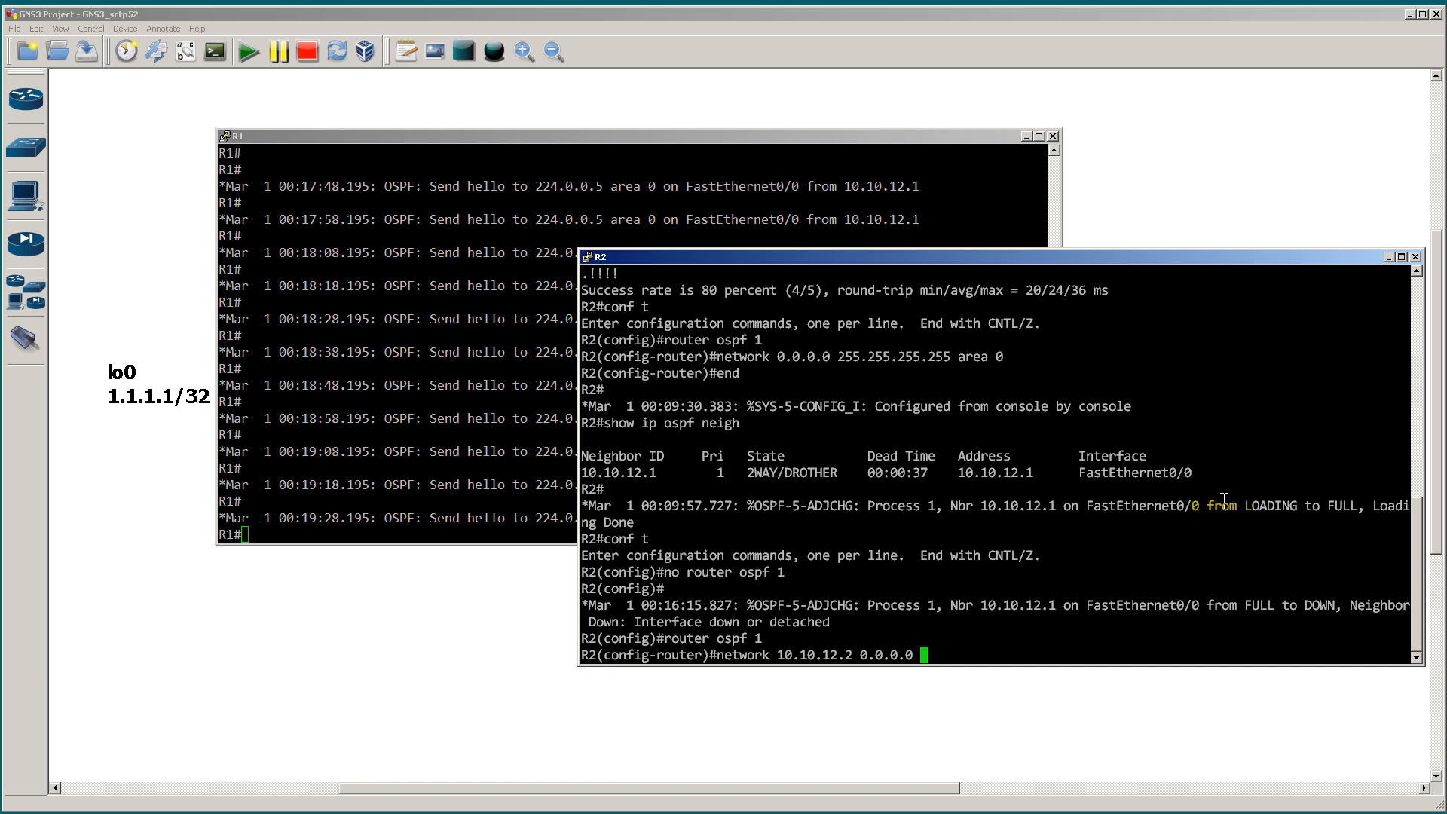
{"action": "type", "text": "area 0"}
{"action": "key", "text": "Return"}
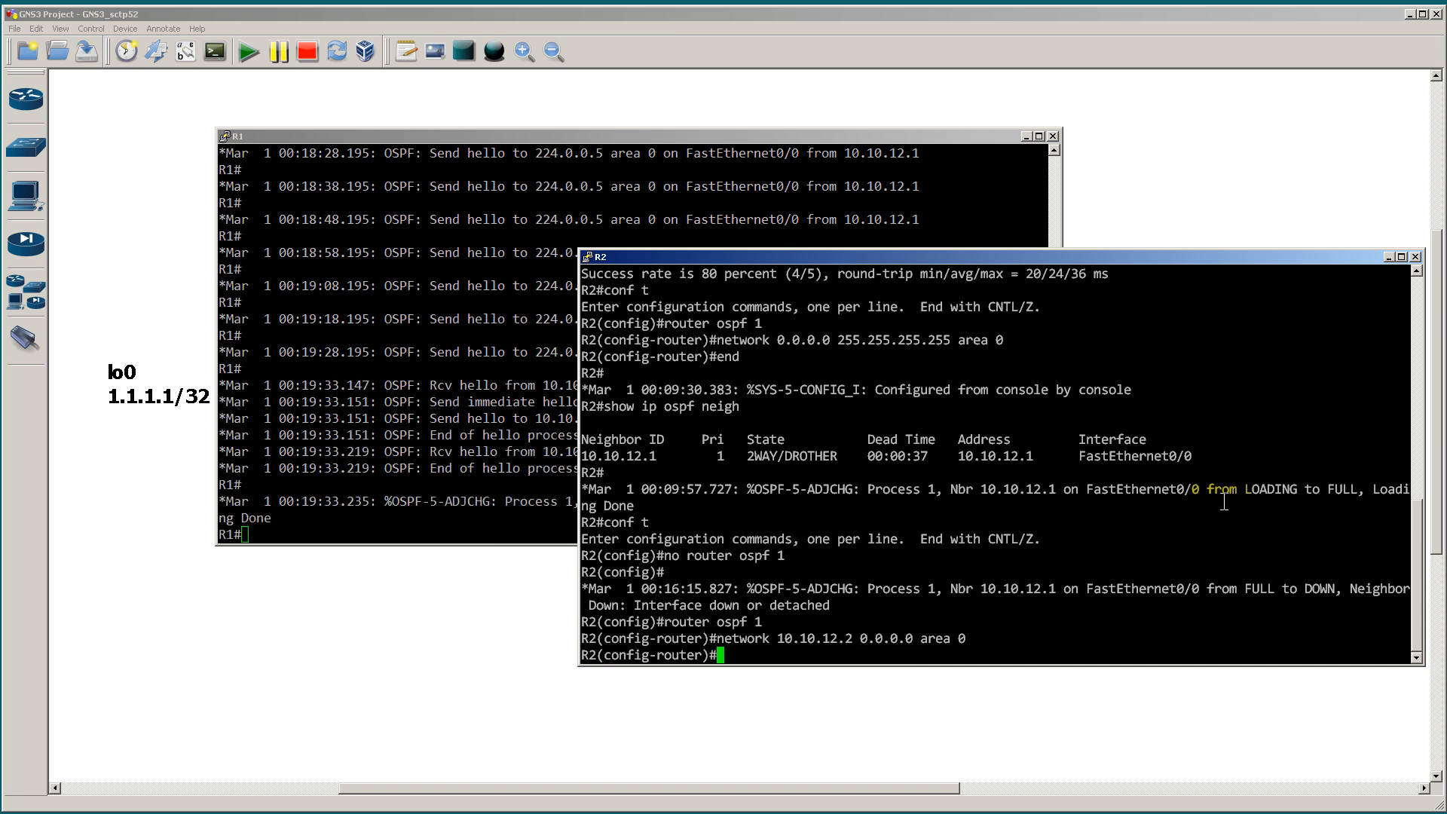
Step: Return to R1's console and turn off all debugging with u all
{"action": "left_click", "coordinate": [503, 405]}
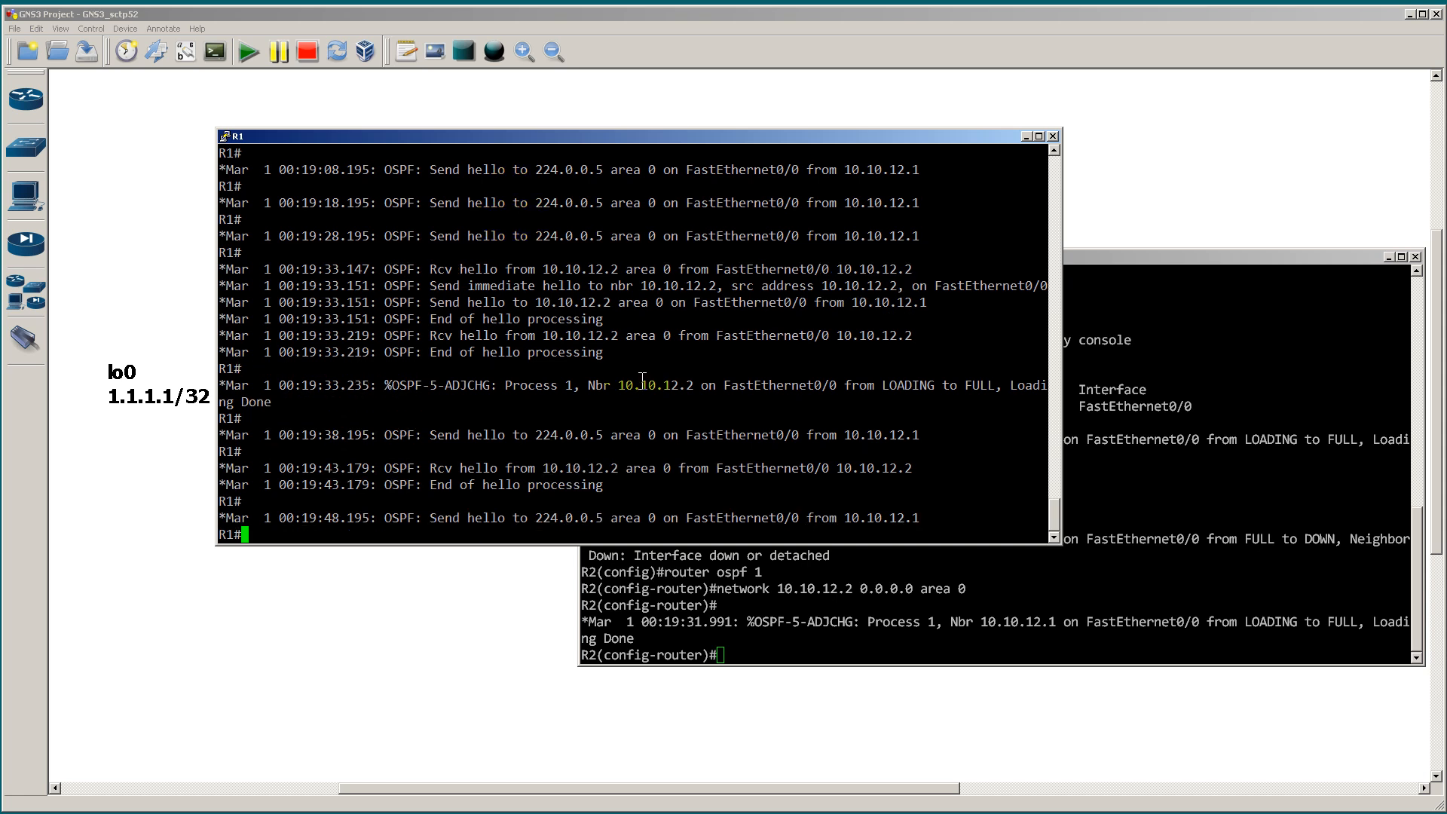
{"action": "type", "text": "u all"}
{"action": "key", "text": "Return"}
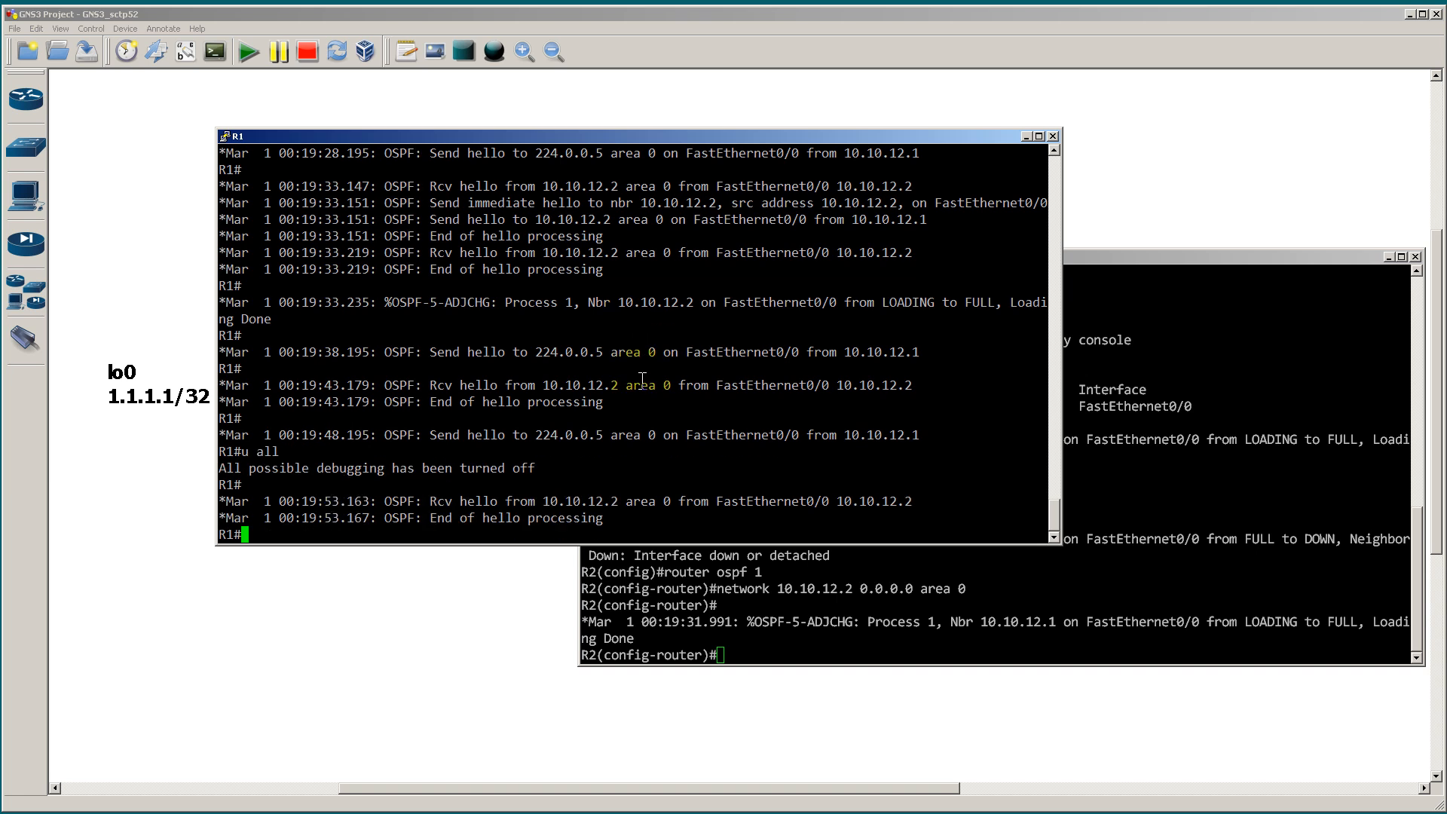
{"action": "key", "text": "Return"}
{"action": "key", "text": "Return"}
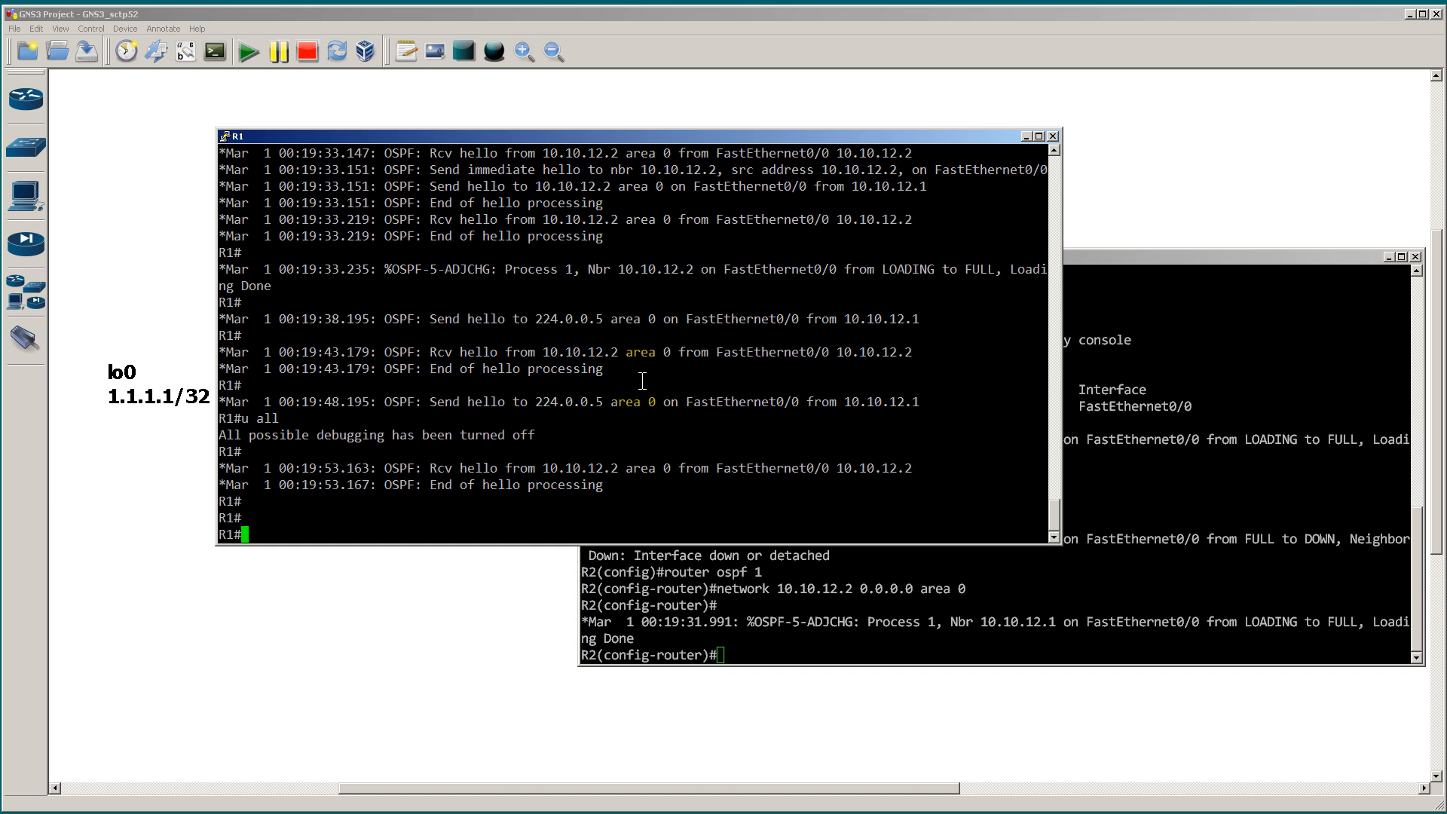
Step: Display R1's OSPF interface details with show ip ospf int and highlight the hello, dead, wait and retransmit timers
{"action": "type", "text": "show ip ospf int"}
{"action": "key", "text": "Return"}
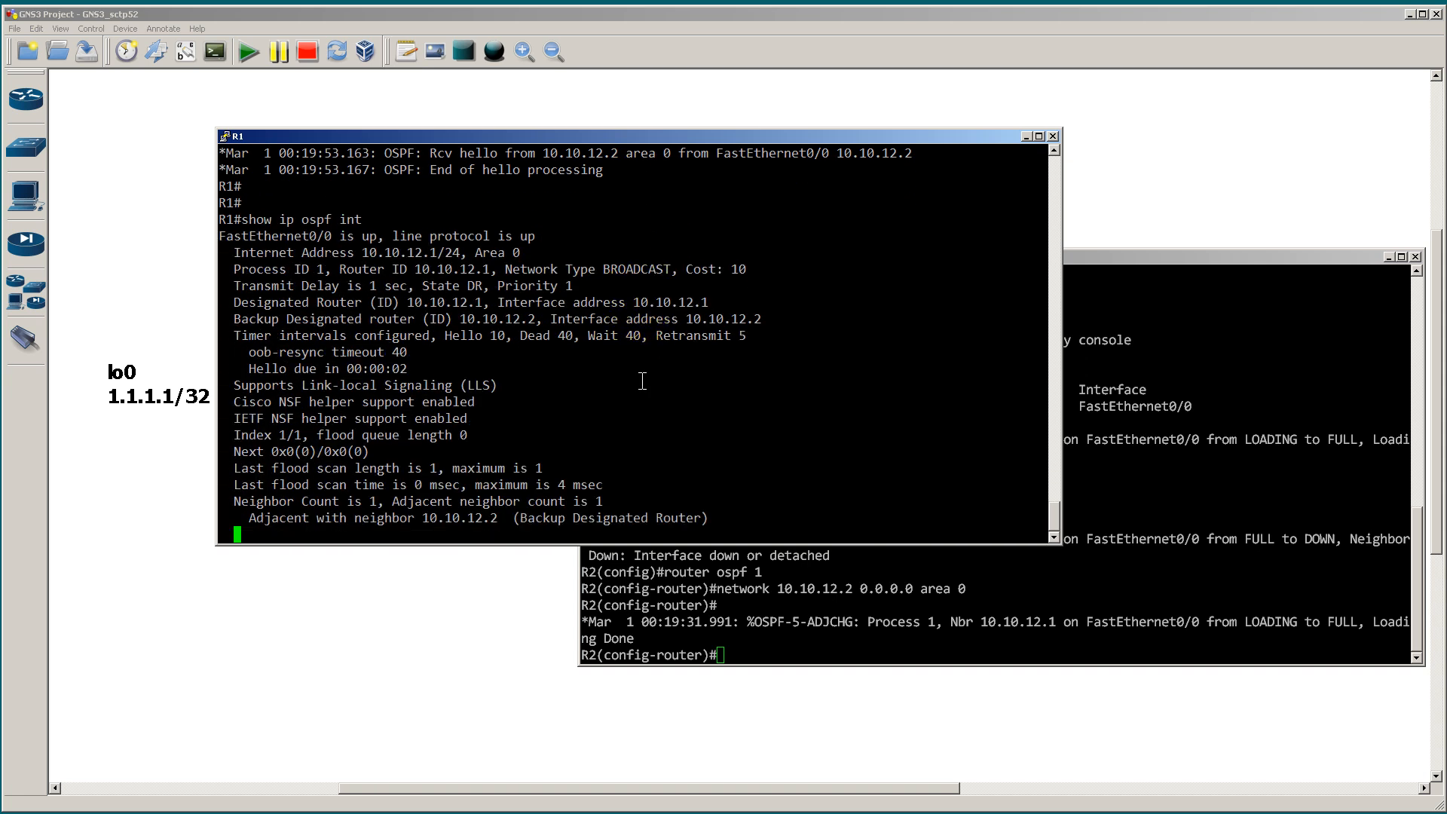
{"action": "key", "text": "Return"}
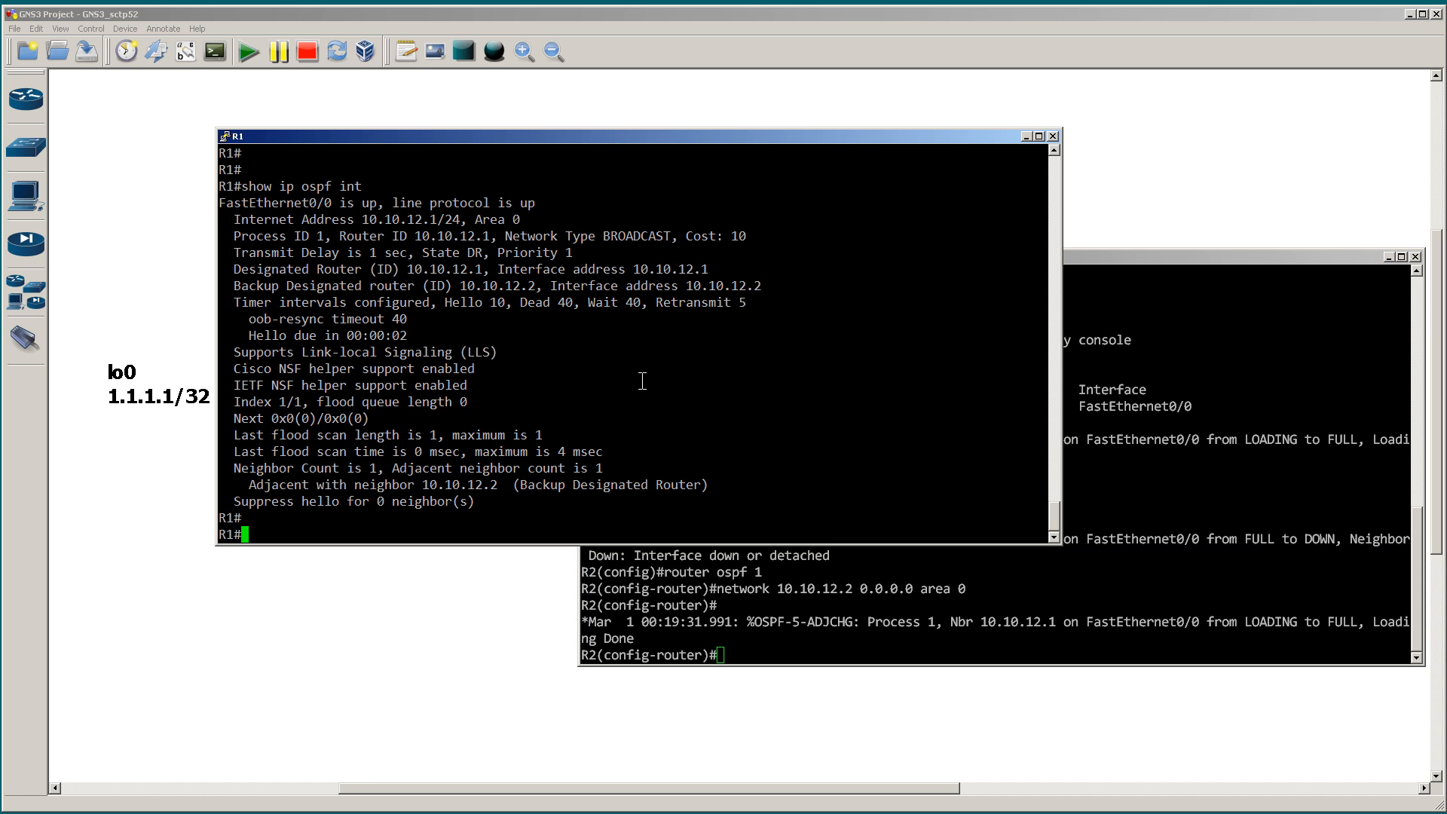
{"action": "left_click_drag", "start_coordinate": [446, 303], "coordinate": [749, 304]}
Step: Filter R1's OSPF interface output to the timer line with show ip ospf int | i Dead
{"action": "type", "text": "show ip osp"}
{"action": "key", "text": "BackSpace"}
{"action": "key", "text": "BackSpace"}
{"action": "key", "text": "BackSpace"}
{"action": "key", "text": "BackSpace"}
{"action": "type", "text": "ospf int "}
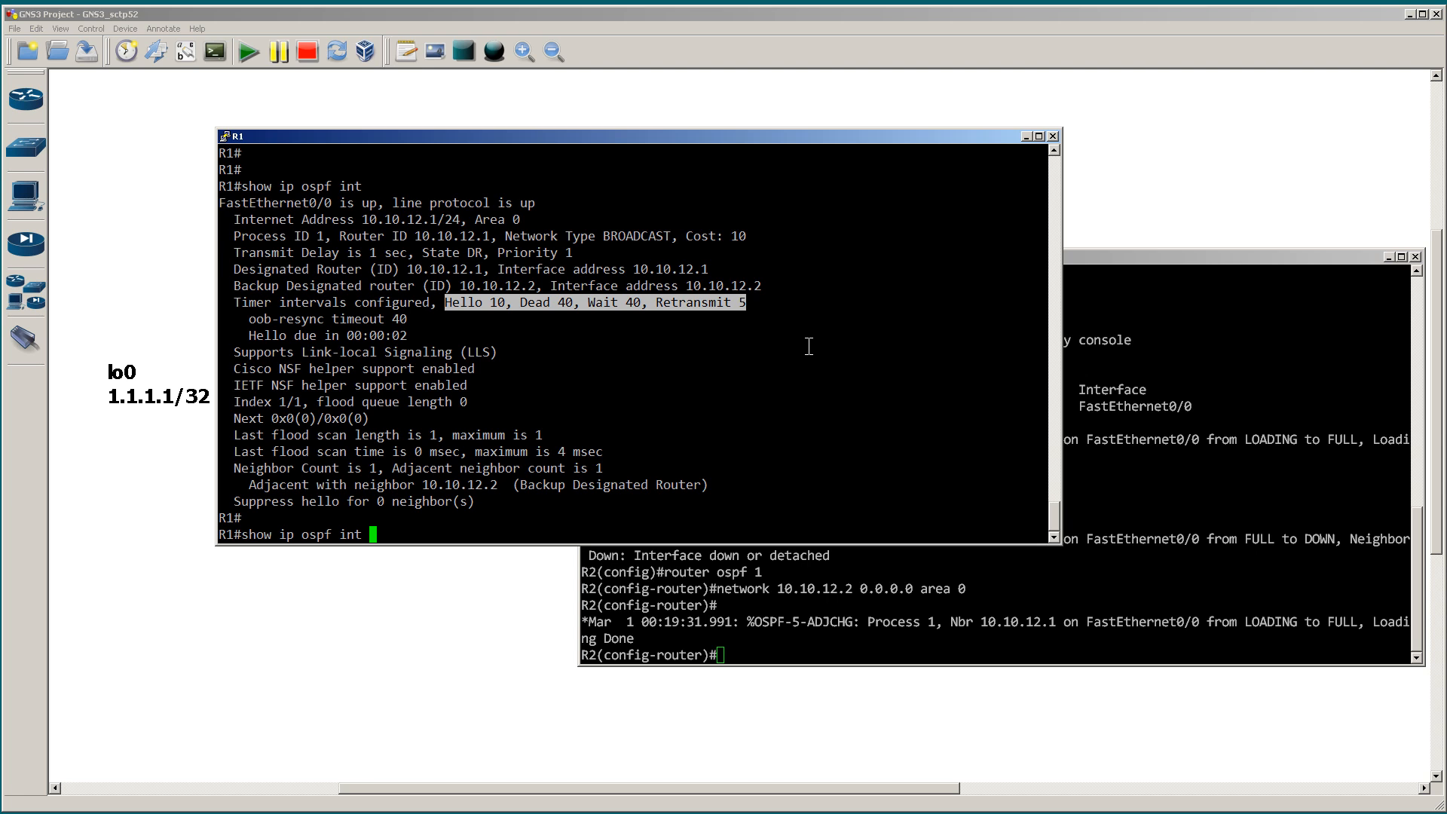
{"action": "type", "text": "| i De"}
{"action": "key", "text": "BackSpace"}
{"action": "key", "text": "BackSpace"}
{"action": "type", "text": "Dead"}
{"action": "key", "text": "Return"}
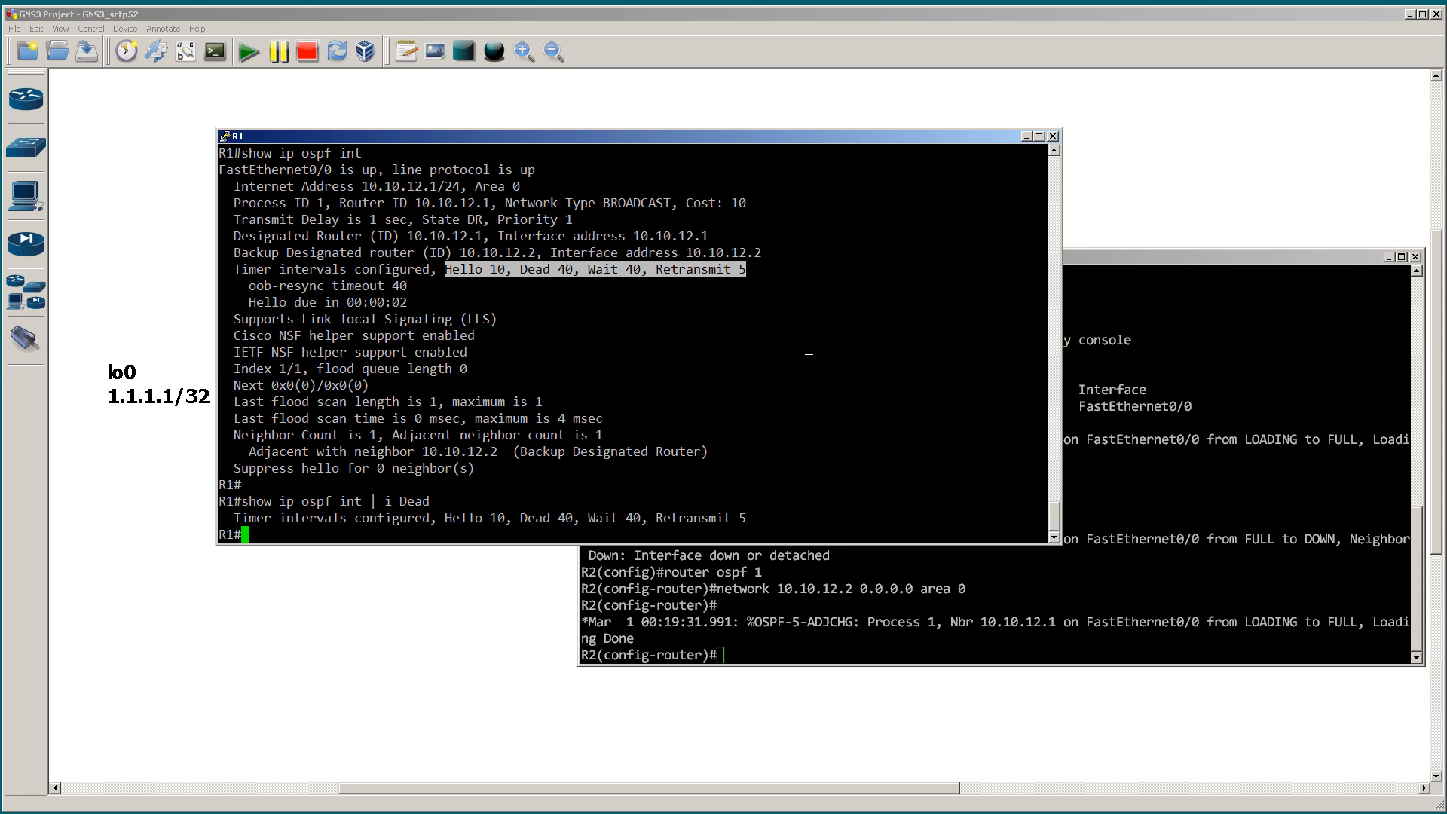
{"action": "left_click_drag", "start_coordinate": [788, 256], "coordinate": [219, 170]}
{"action": "left_click", "coordinate": [746, 403]}
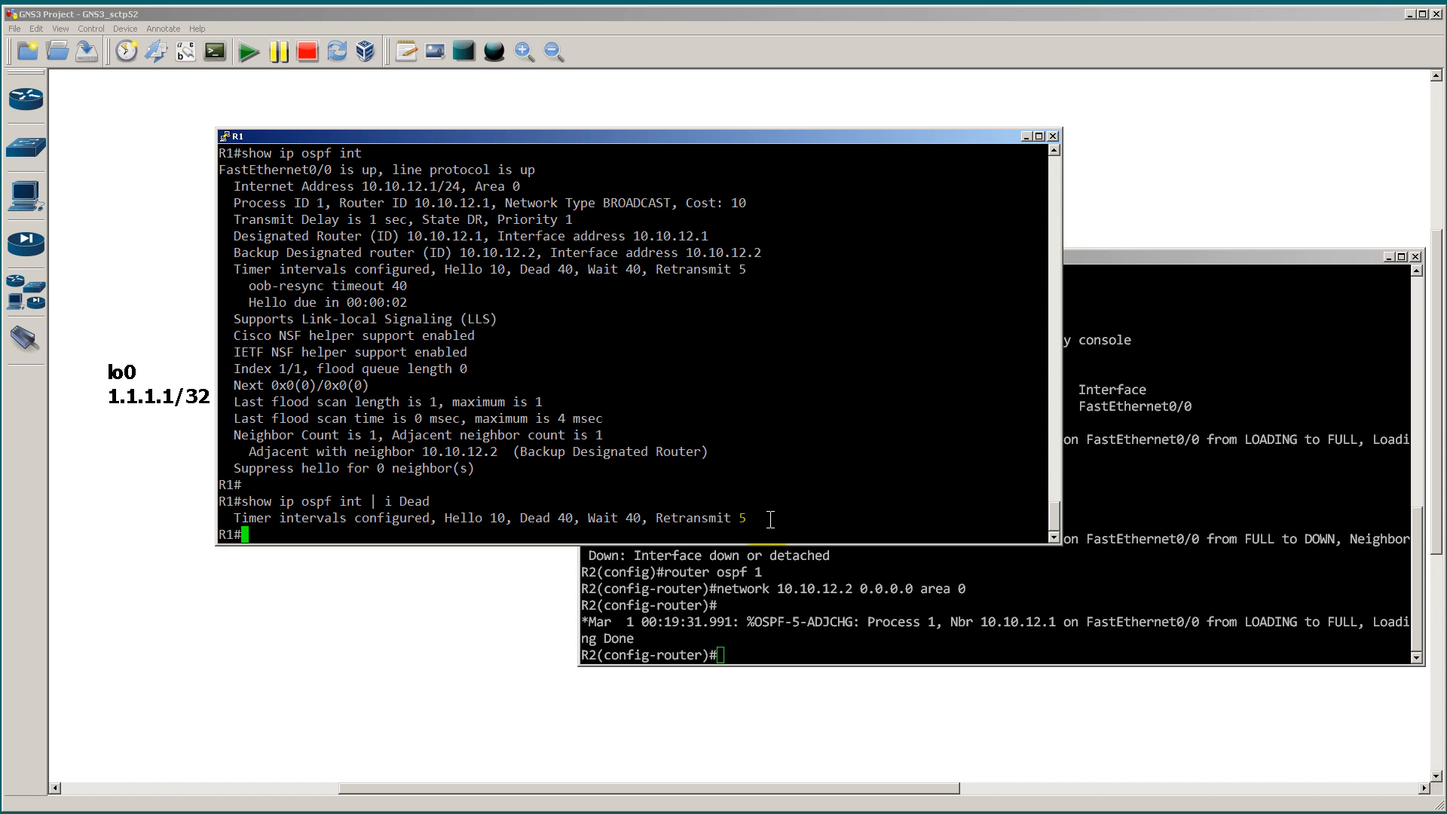
Step: On R1's FastEthernet0/0 interface, set the OSPF hello interval to 2 and leave configuration mode
{"action": "type", "text": "conf t"}
{"action": "key", "text": "Return"}
{"action": "type", "text": "int fast 0/0"}
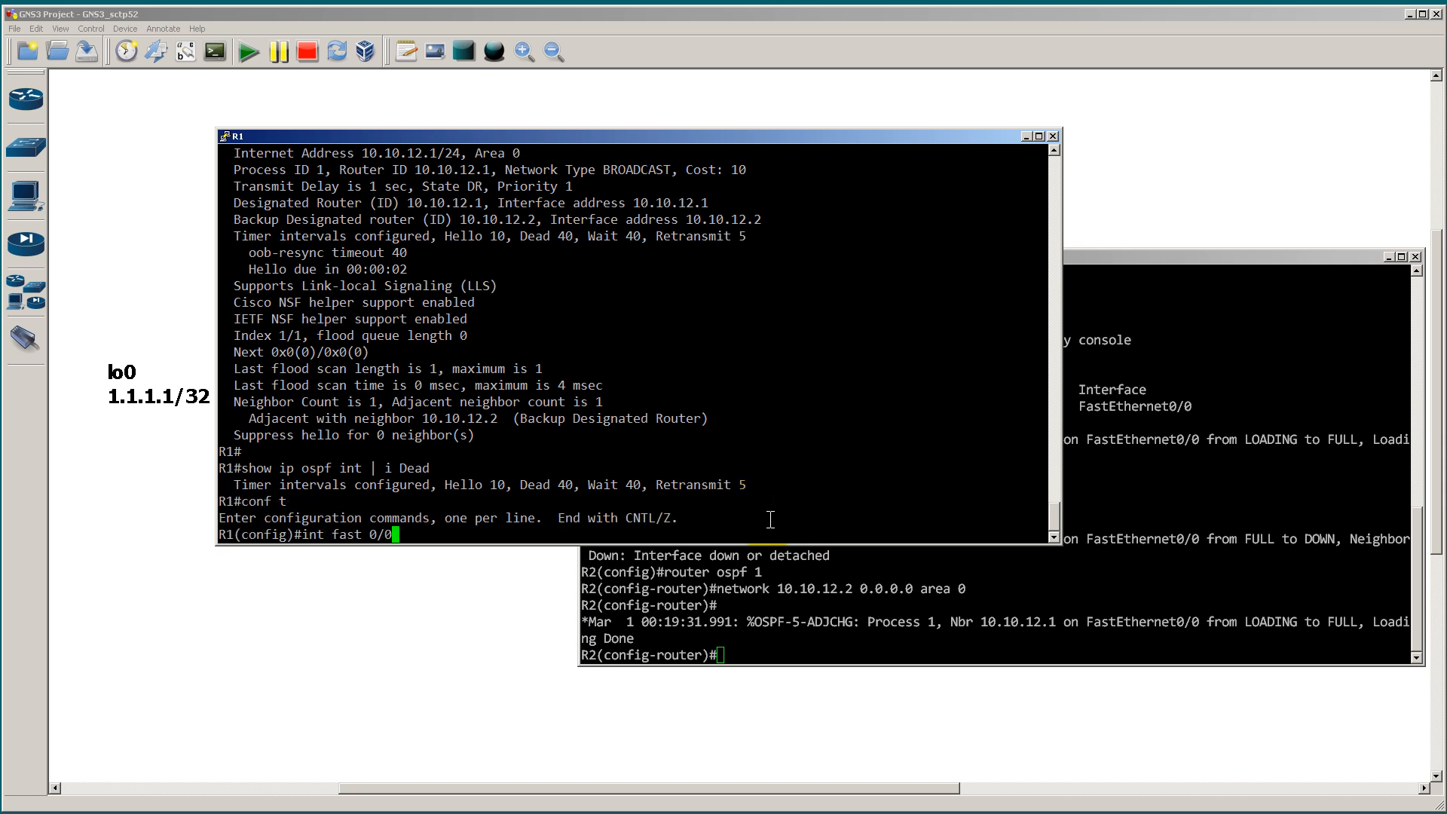
{"action": "key", "text": "Return"}
{"action": "type", "text": "ip ospf "}
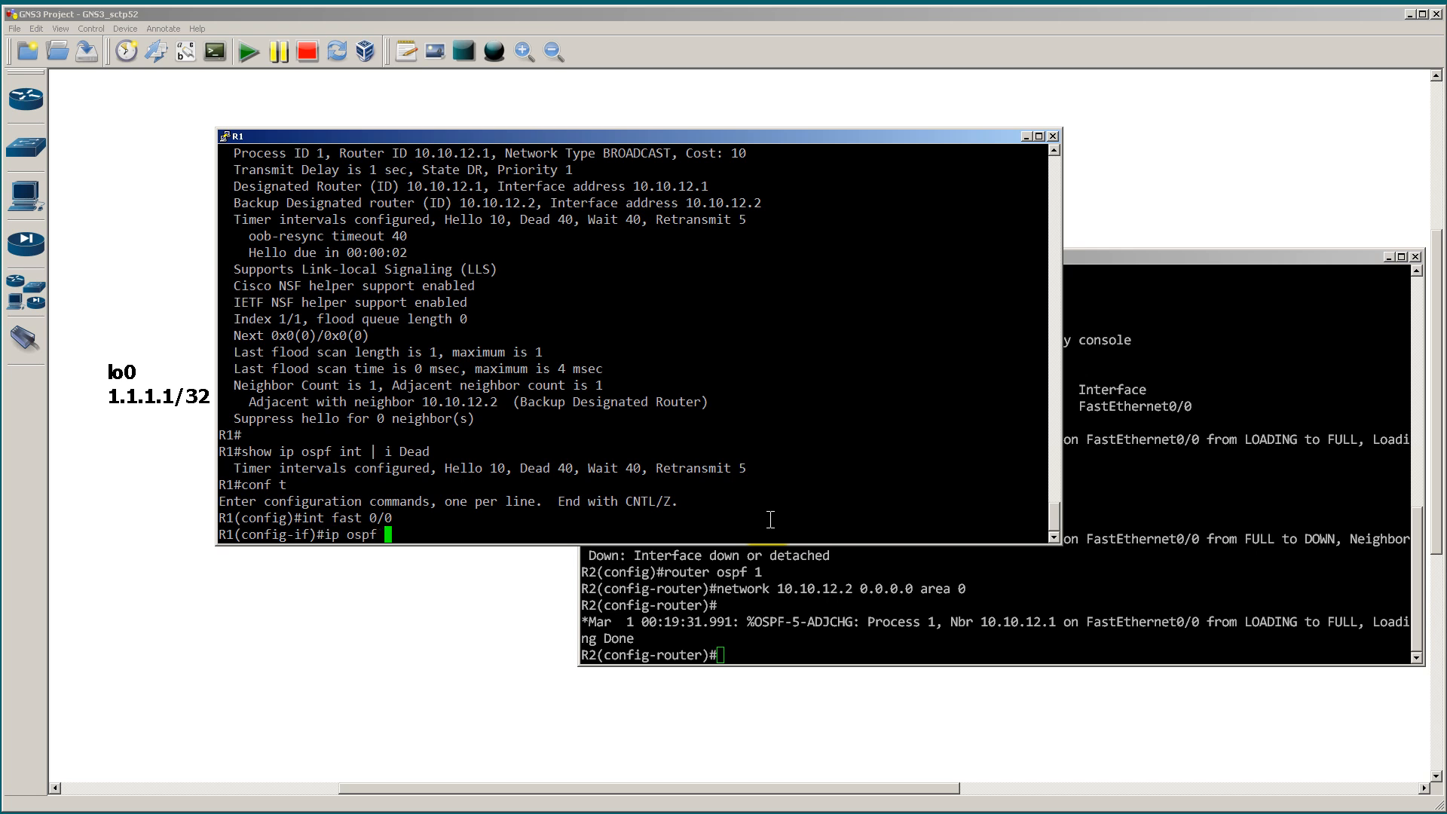
{"action": "type", "text": "hell"}
{"action": "key", "text": "Tab"}
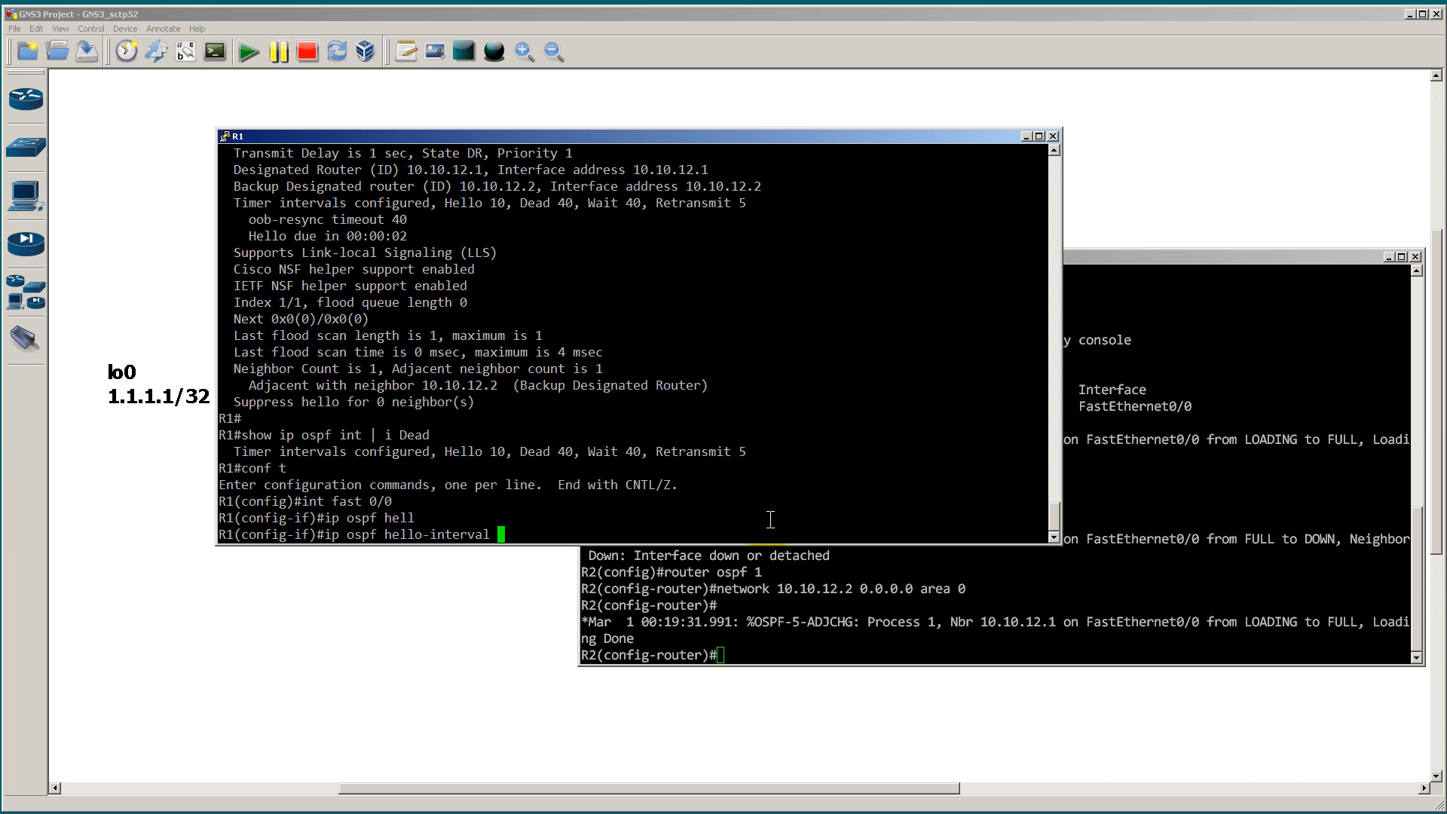
{"action": "type", "text": "2 ?"}
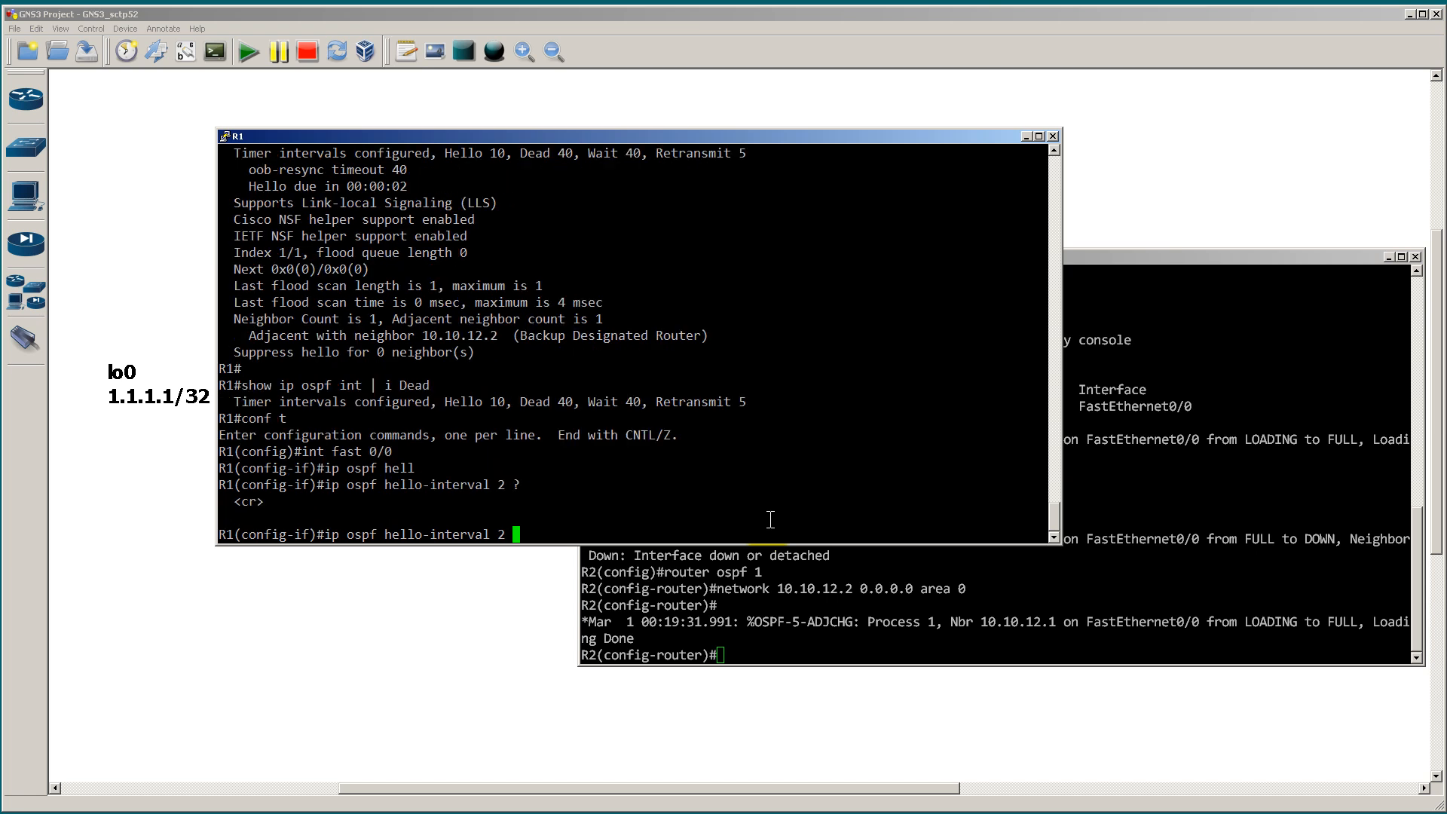
{"action": "key", "text": "BackSpace"}
{"action": "key", "text": "Return"}
{"action": "type", "text": "end"}
{"action": "key", "text": "Return"}
Step: Run debug ip ospf hello on R1 to watch the hello exchange, ending with u all to turn off debugging
{"action": "type", "text": "debug"}
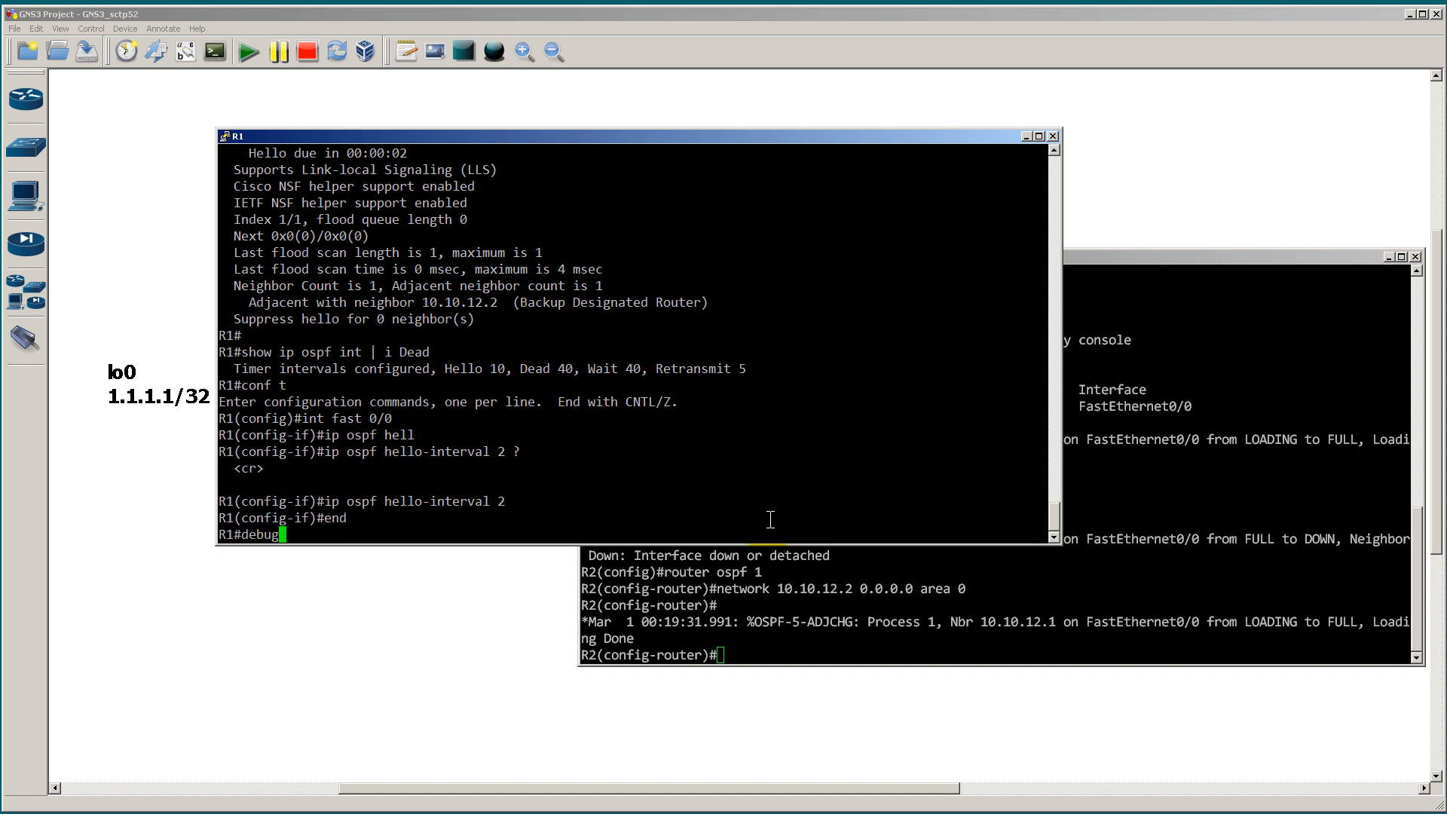
{"action": "type", "text": " ip ospf hello"}
{"action": "key", "text": "Return"}
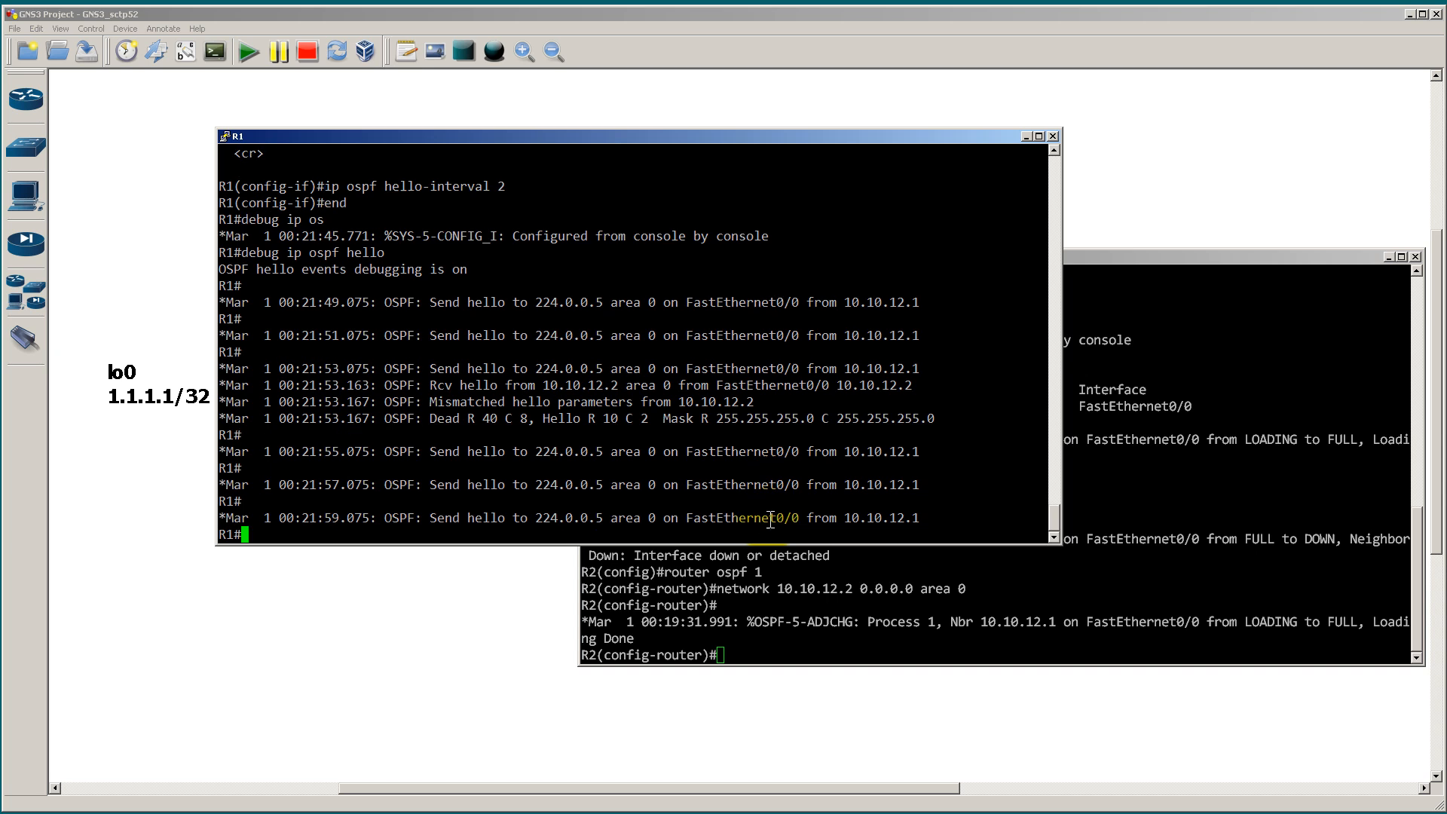
{"action": "type", "text": "u all"}
{"action": "key", "text": "Return"}
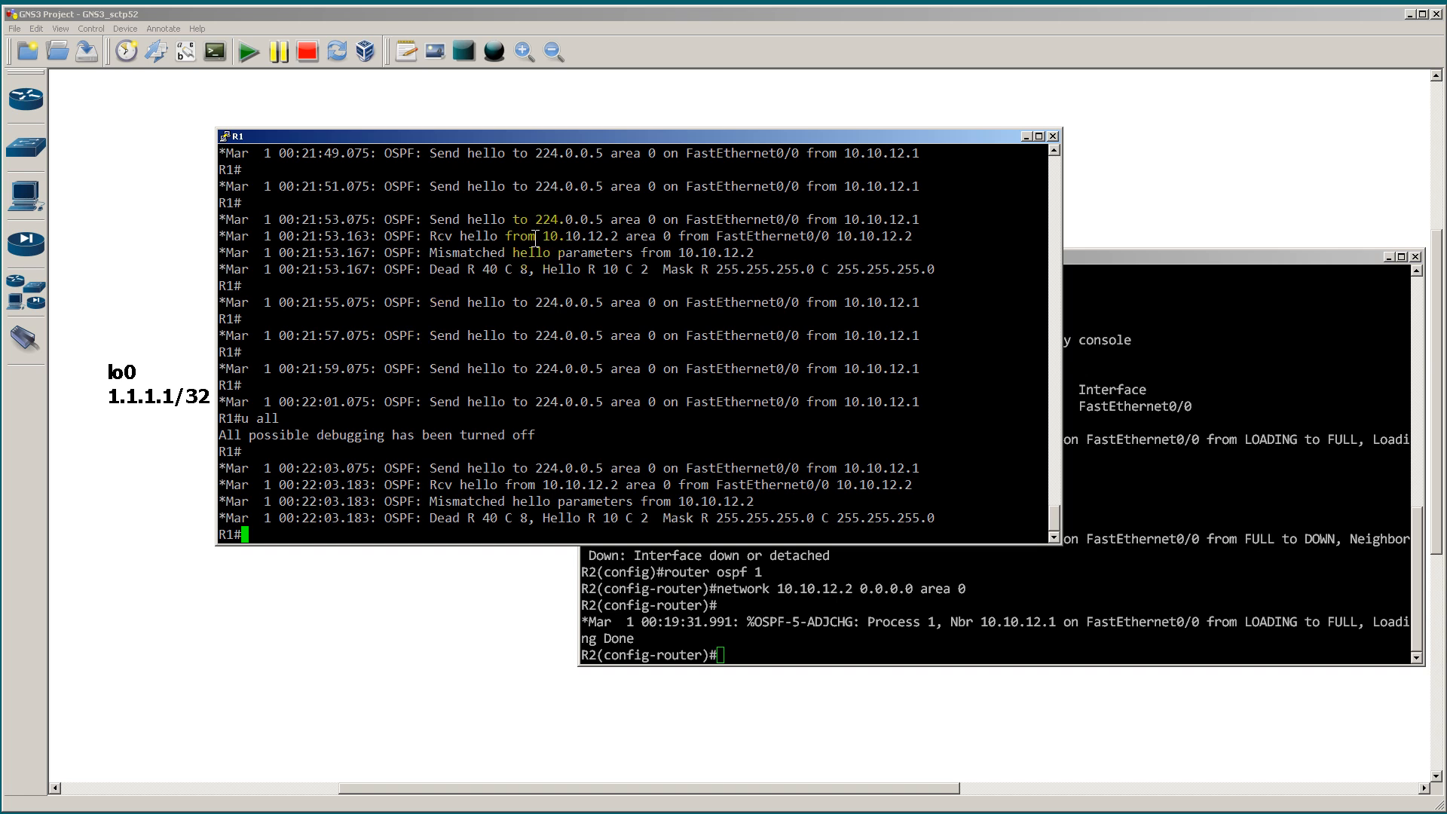
Step: Highlight R1's received-hello and mismatched-parameters lines, and the neighbor-down dead timer message on R2
{"action": "left_click_drag", "start_coordinate": [220, 237], "coordinate": [955, 253]}
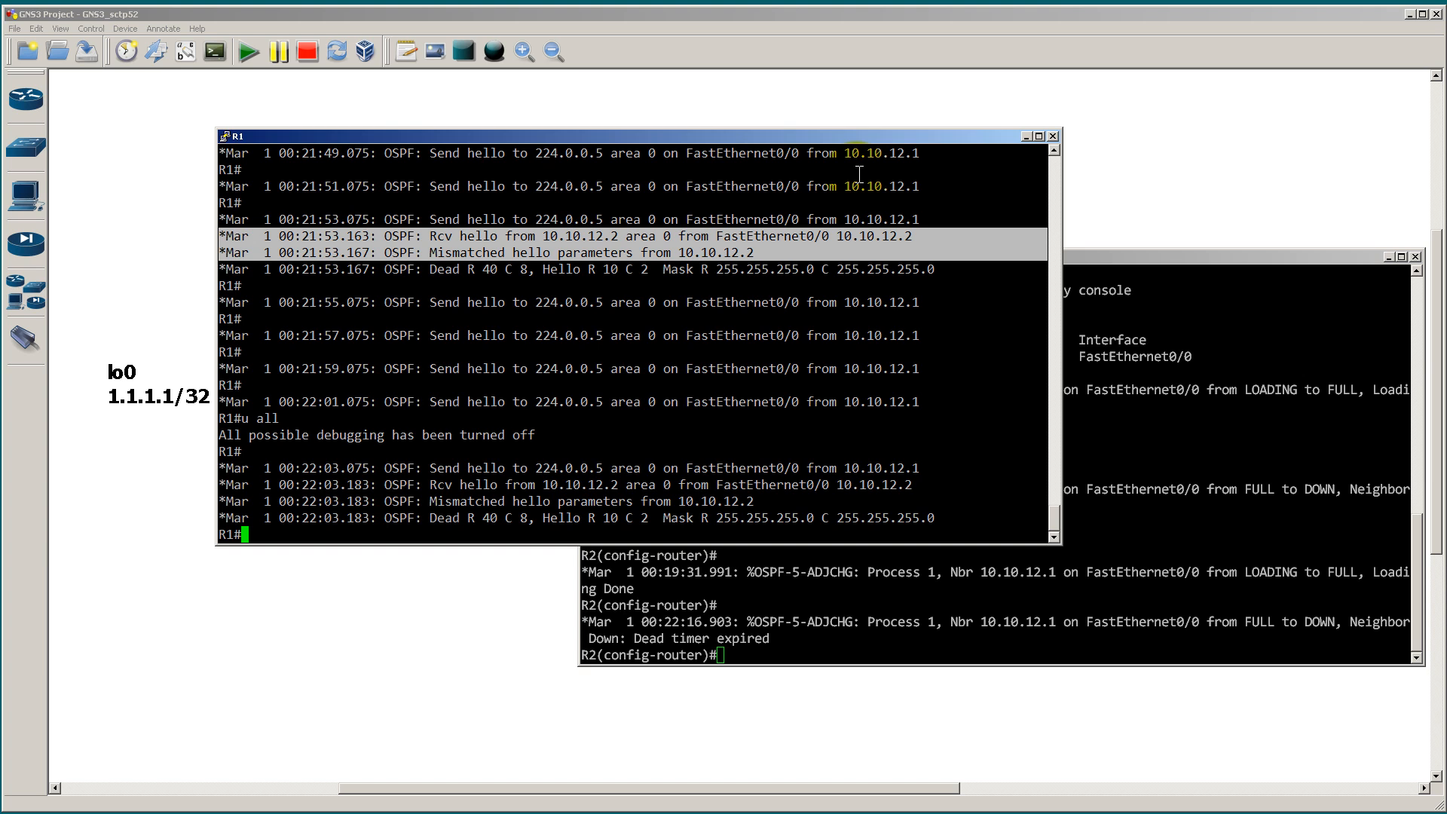
{"action": "left_click", "coordinate": [1173, 441]}
{"action": "left_click_drag", "start_coordinate": [799, 640], "coordinate": [535, 625]}
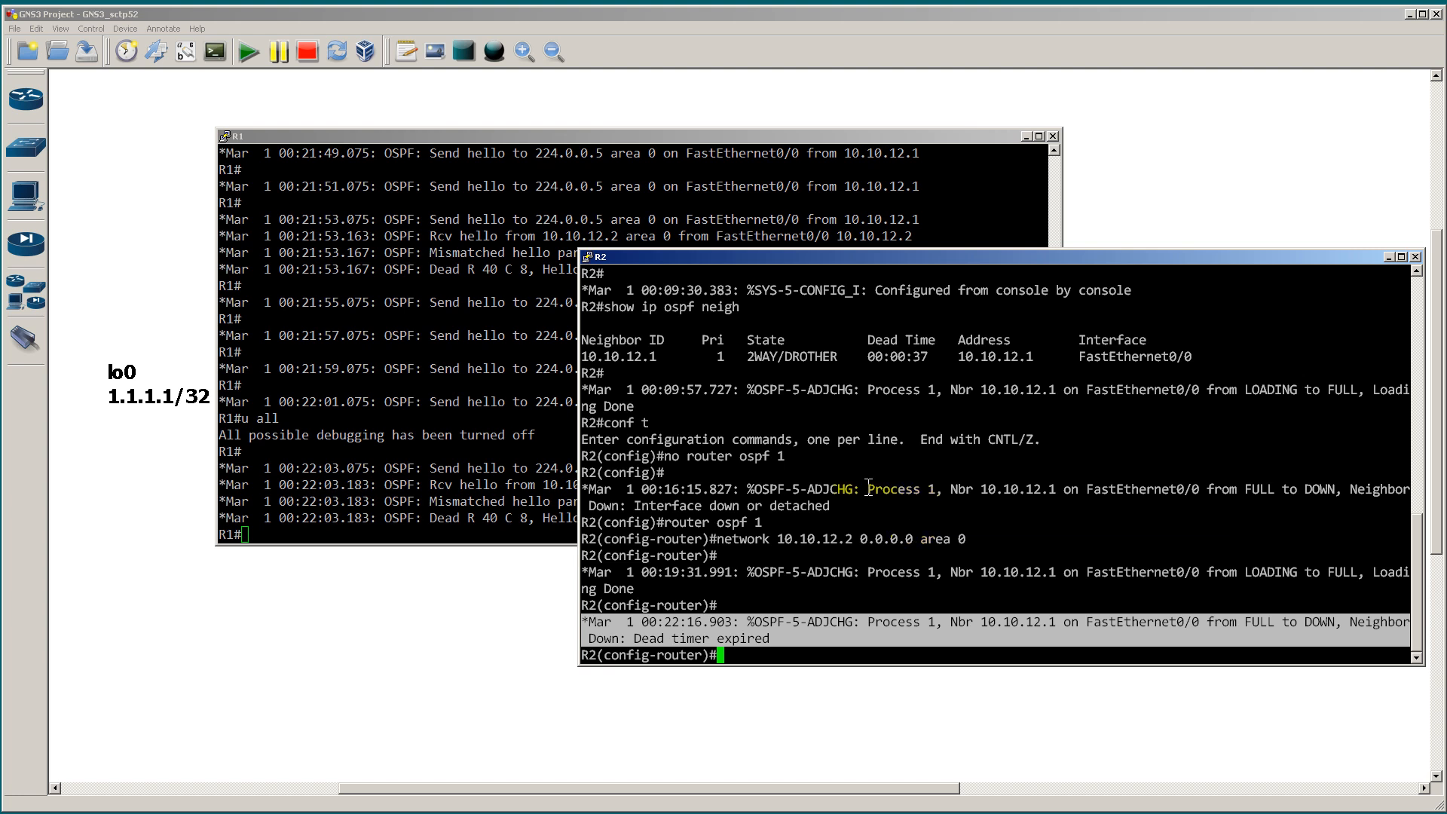
Step: Back on R1, display the full OSPF interface details with show ip ospf int
{"action": "left_click", "coordinate": [511, 435]}
{"action": "type", "text": "show ip ospf int"}
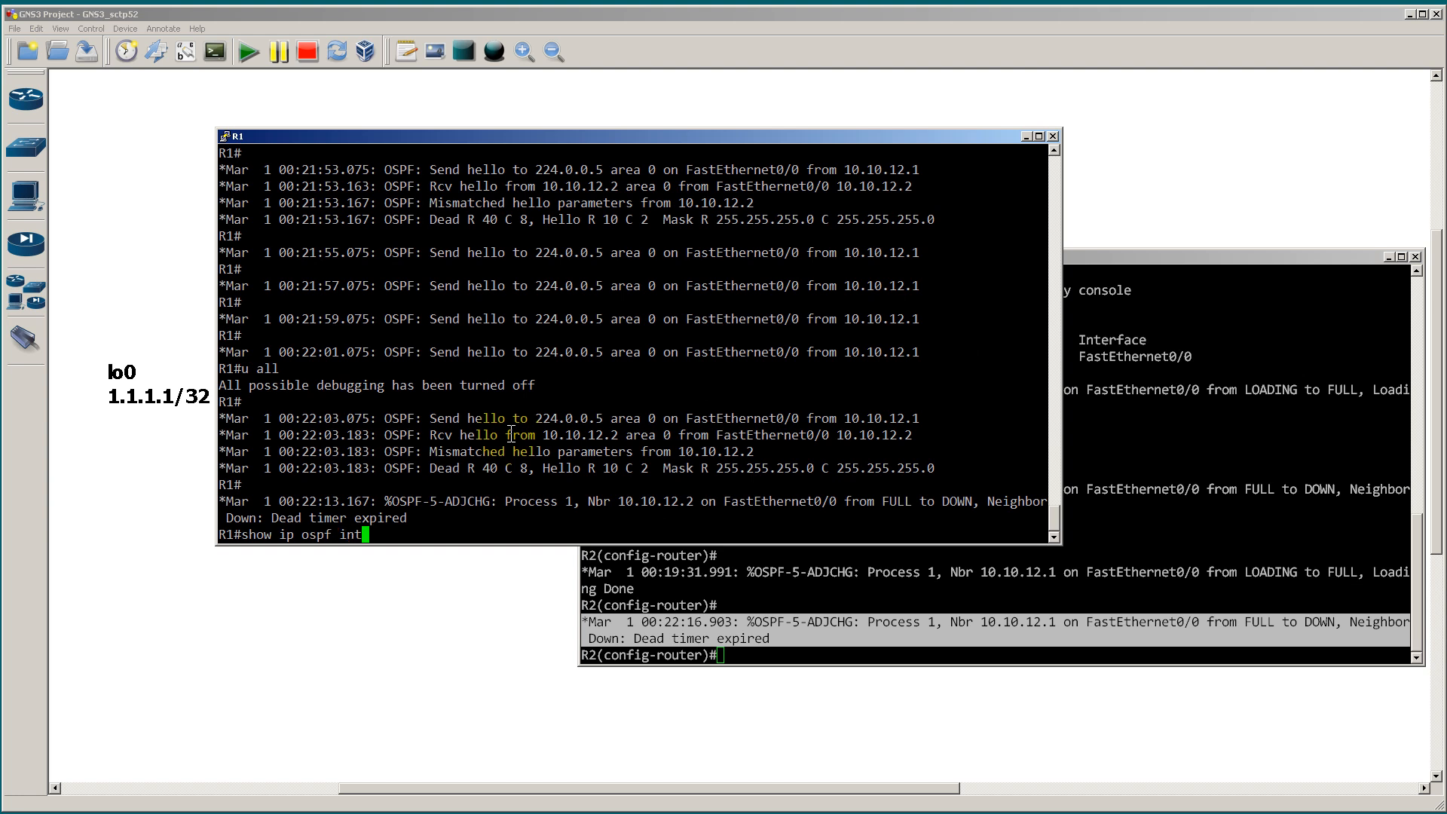
{"action": "key", "text": "Return"}
{"action": "key", "text": "Return"}
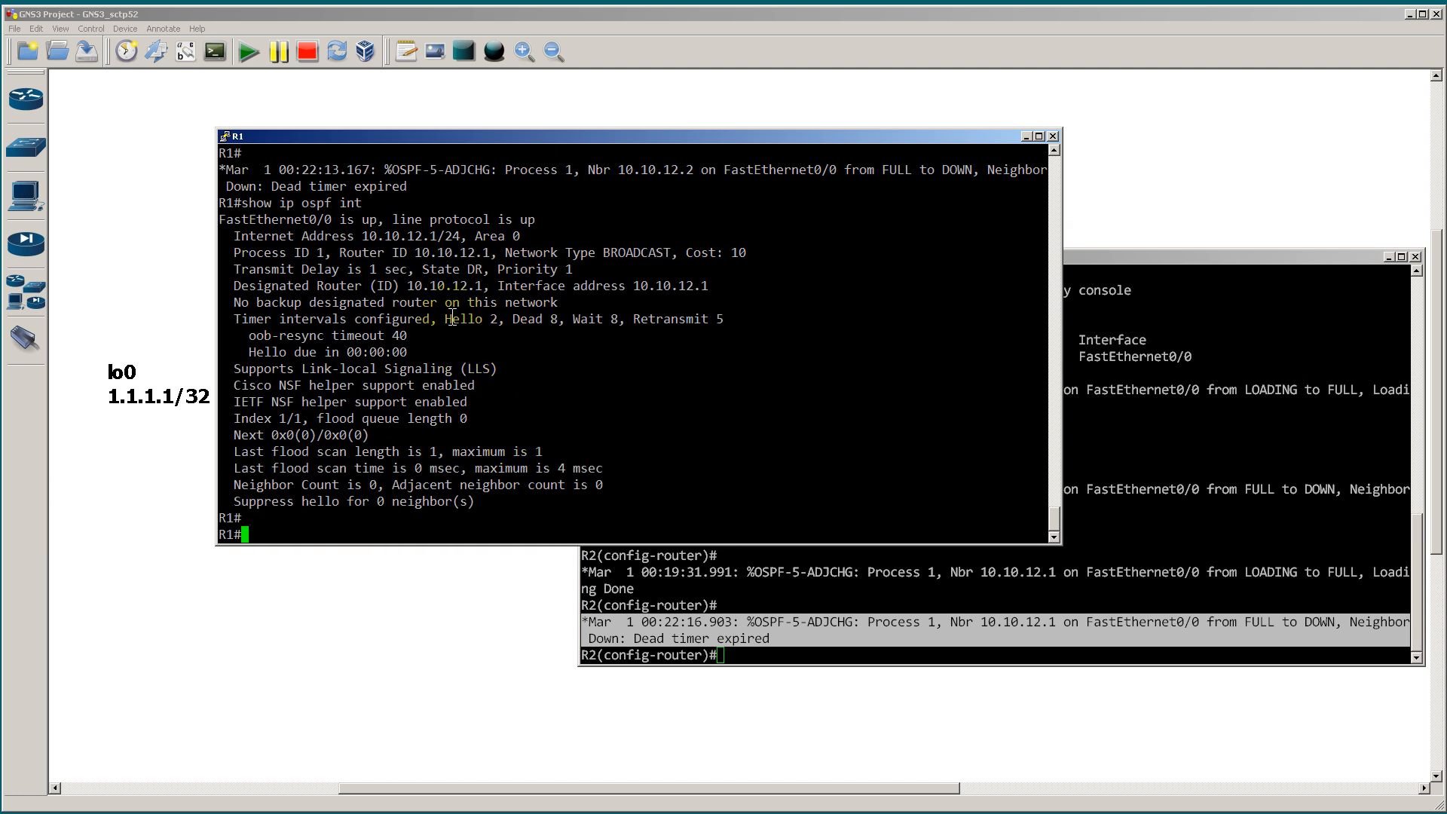
Step: Rerun R1's OSPF interface command filtered with | i Dead, and highlight the hello and dead timer values
{"action": "key", "text": "Up"}
{"action": "type", "text": "| i Dead"}
{"action": "key", "text": "Return"}
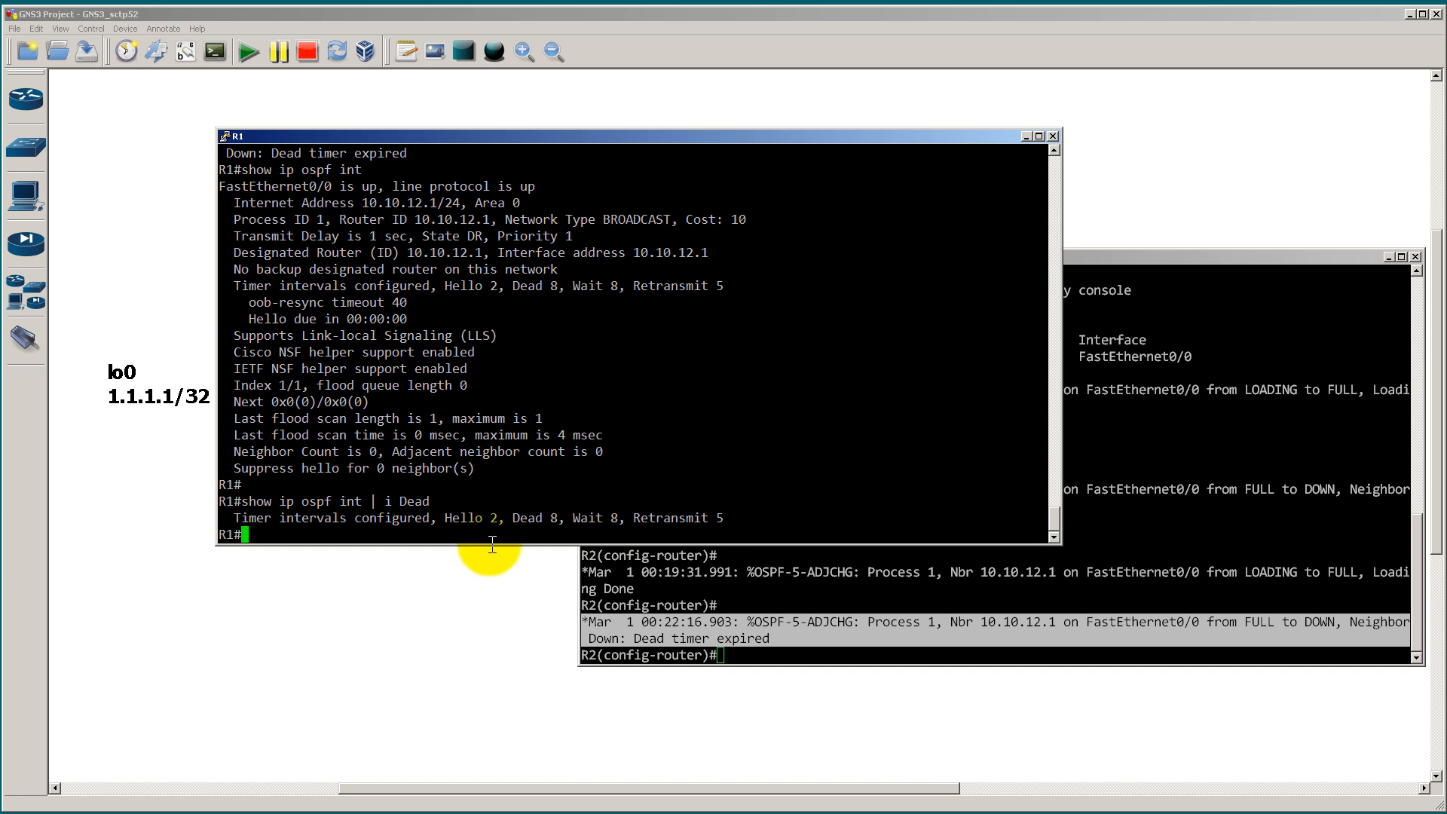
{"action": "left_click_drag", "start_coordinate": [432, 520], "coordinate": [499, 520]}
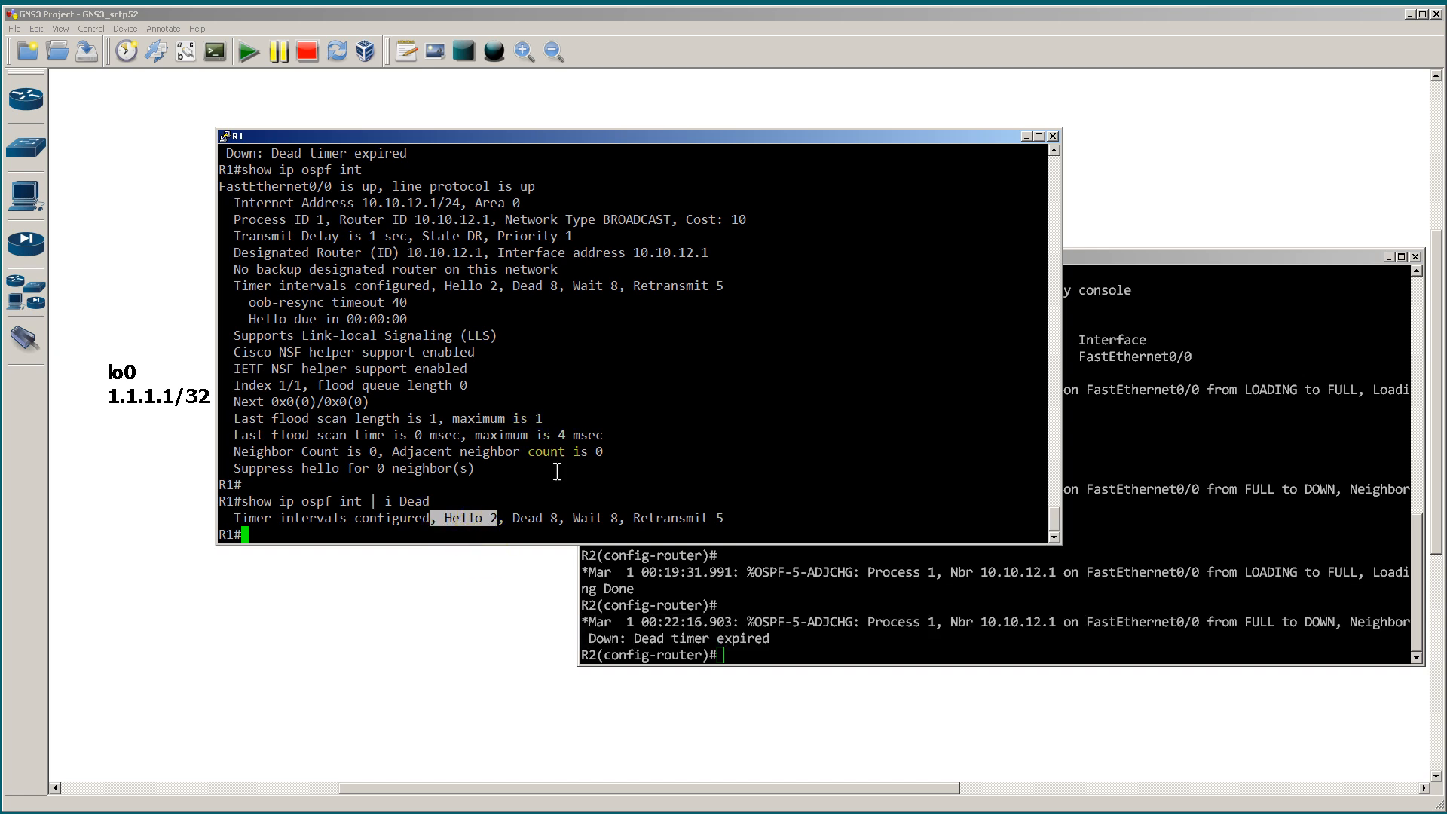
{"action": "left_click_drag", "start_coordinate": [505, 519], "coordinate": [558, 523]}
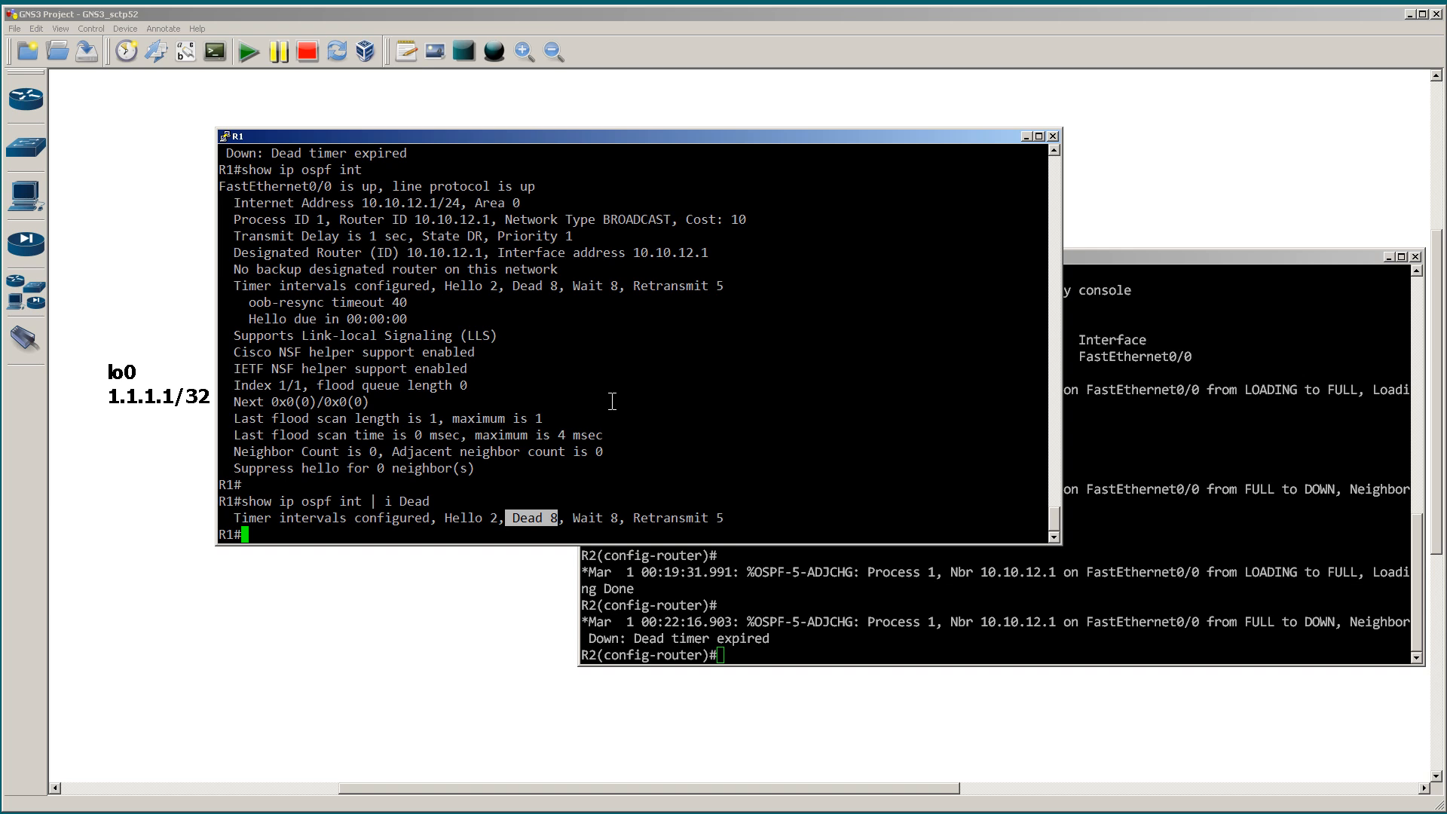
Step: List R1's OSPF neighbors with sho ip ospf neighbor
{"action": "type", "text": "sho ip ospf neigh"}
{"action": "key", "text": "Tab"}
{"action": "key", "text": "Return"}
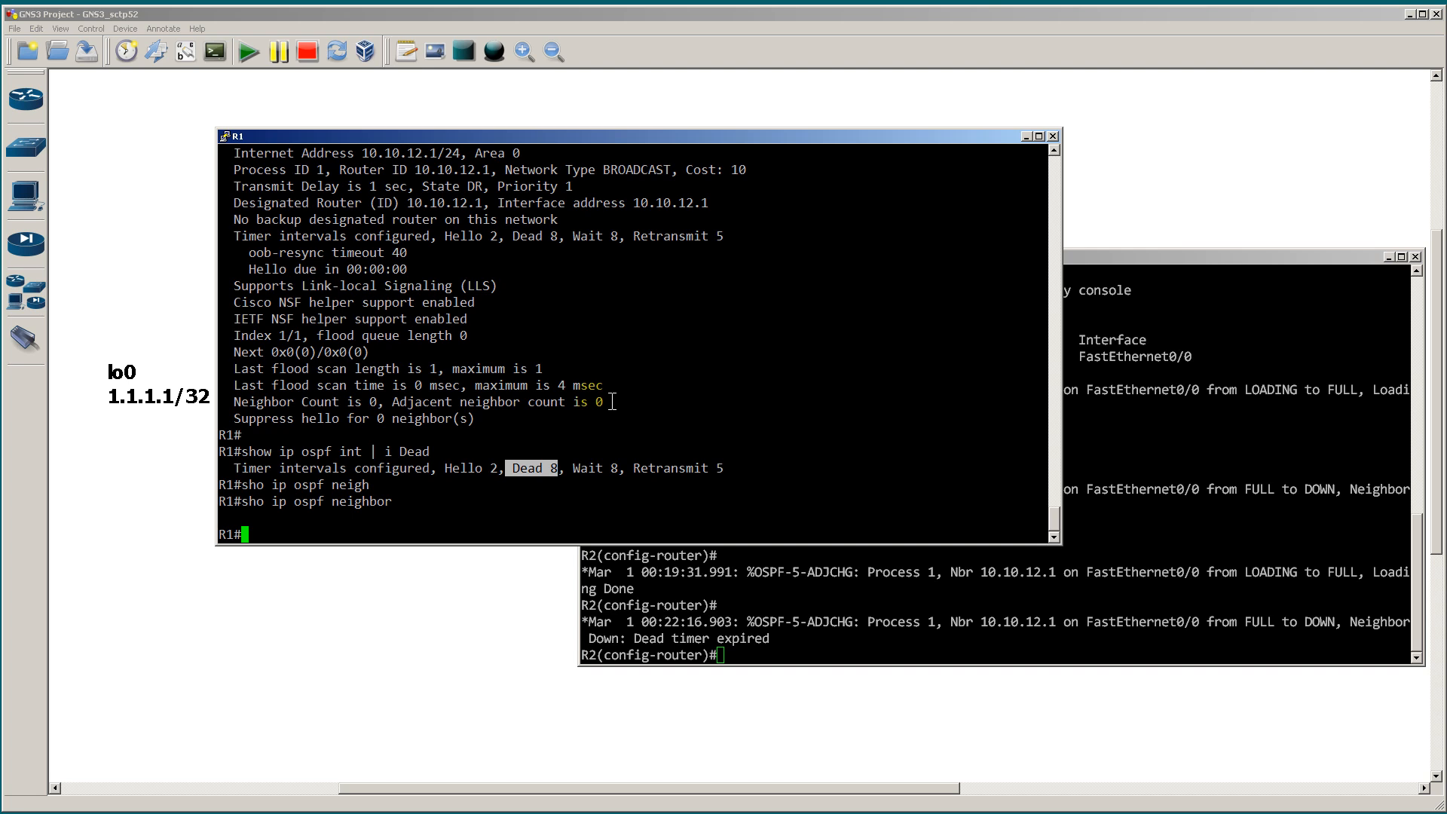
Step: On R2, enter interface fast 0/0 and set its OSPF hello interval to 2 seconds
{"action": "left_click", "coordinate": [1109, 557]}
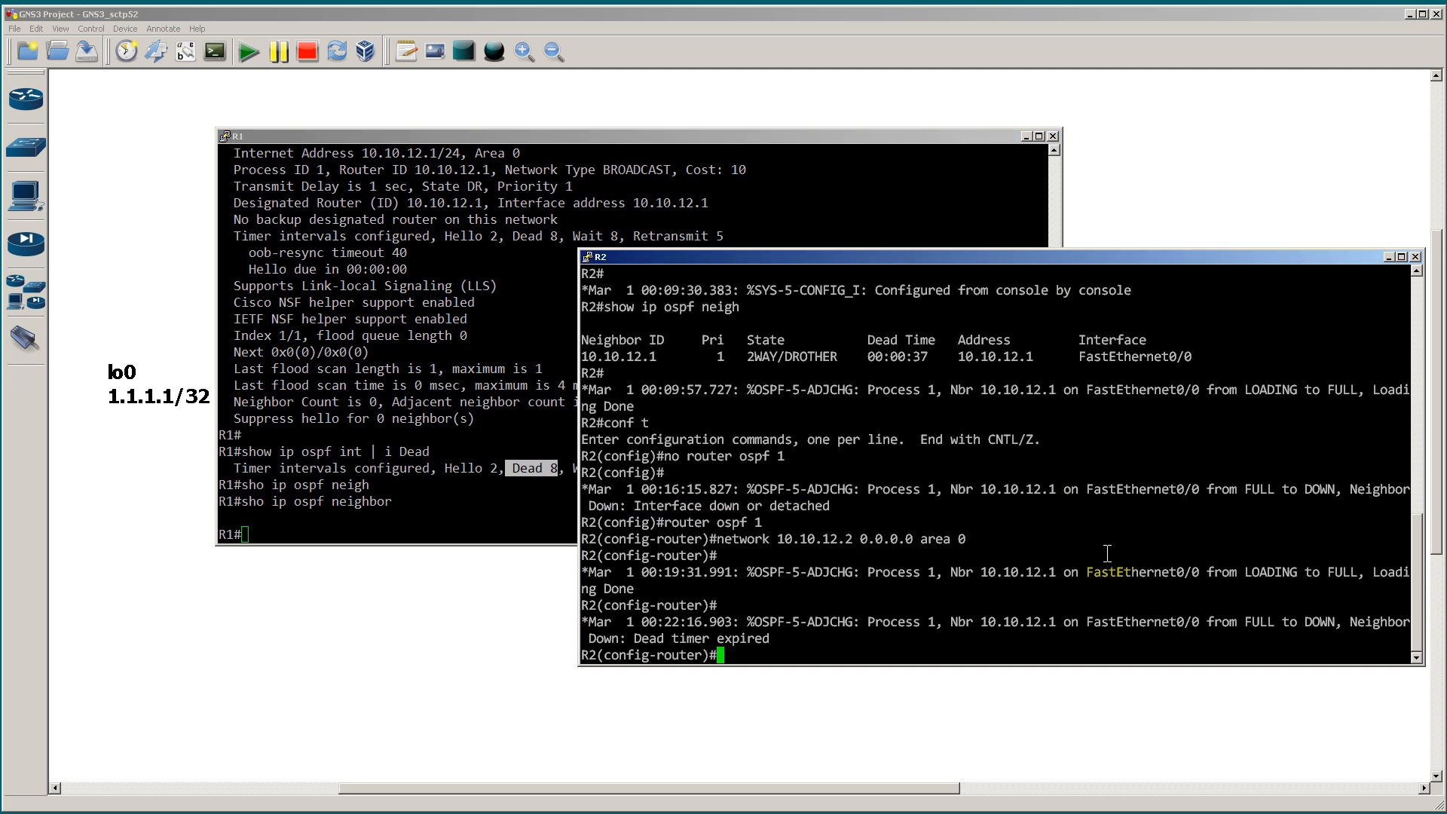
{"action": "type", "text": "int fast 0/0"}
{"action": "key", "text": "Return"}
{"action": "type", "text": "i"}
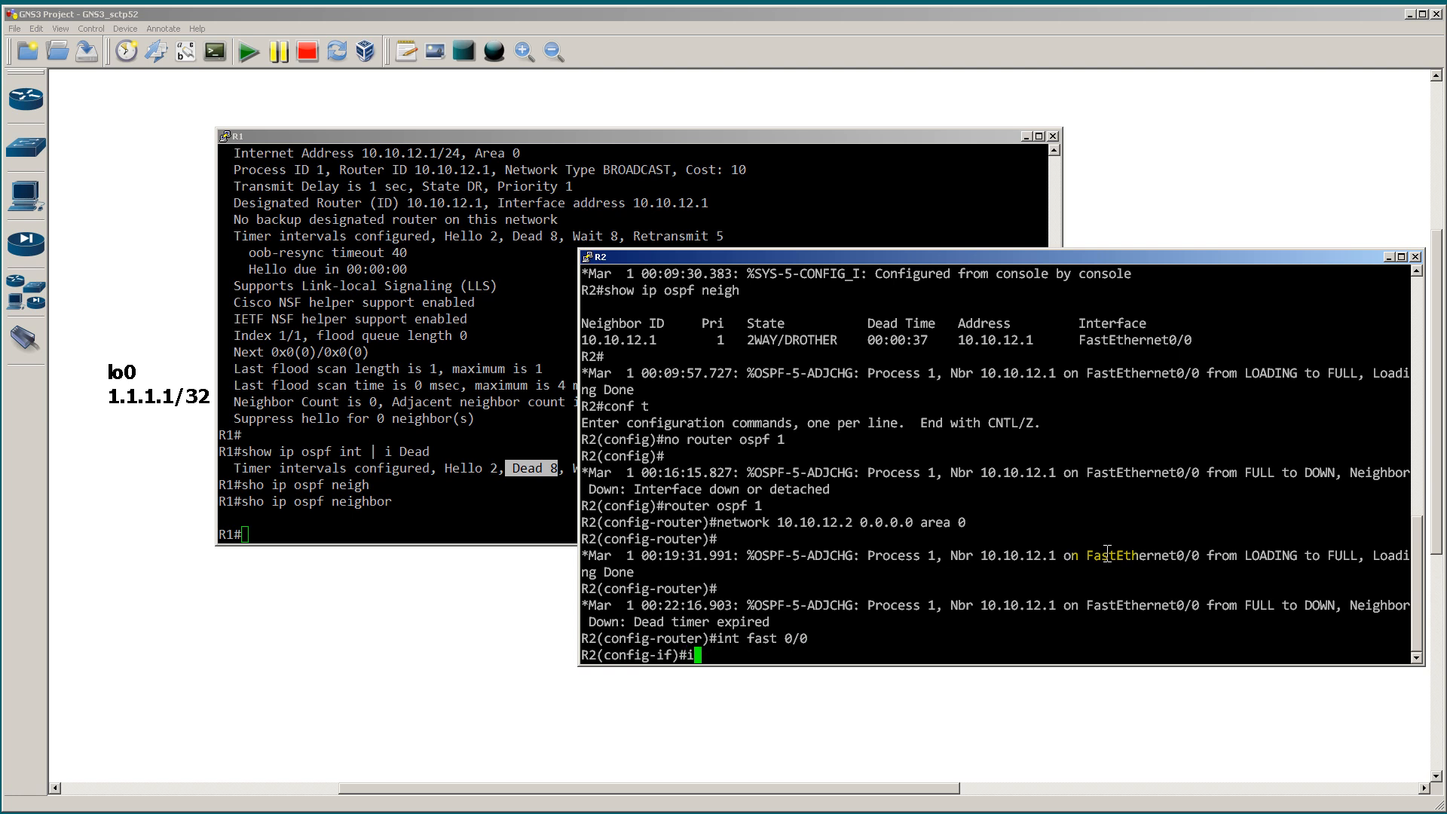
{"action": "type", "text": "p ospf hell"}
{"action": "key", "text": "Tab"}
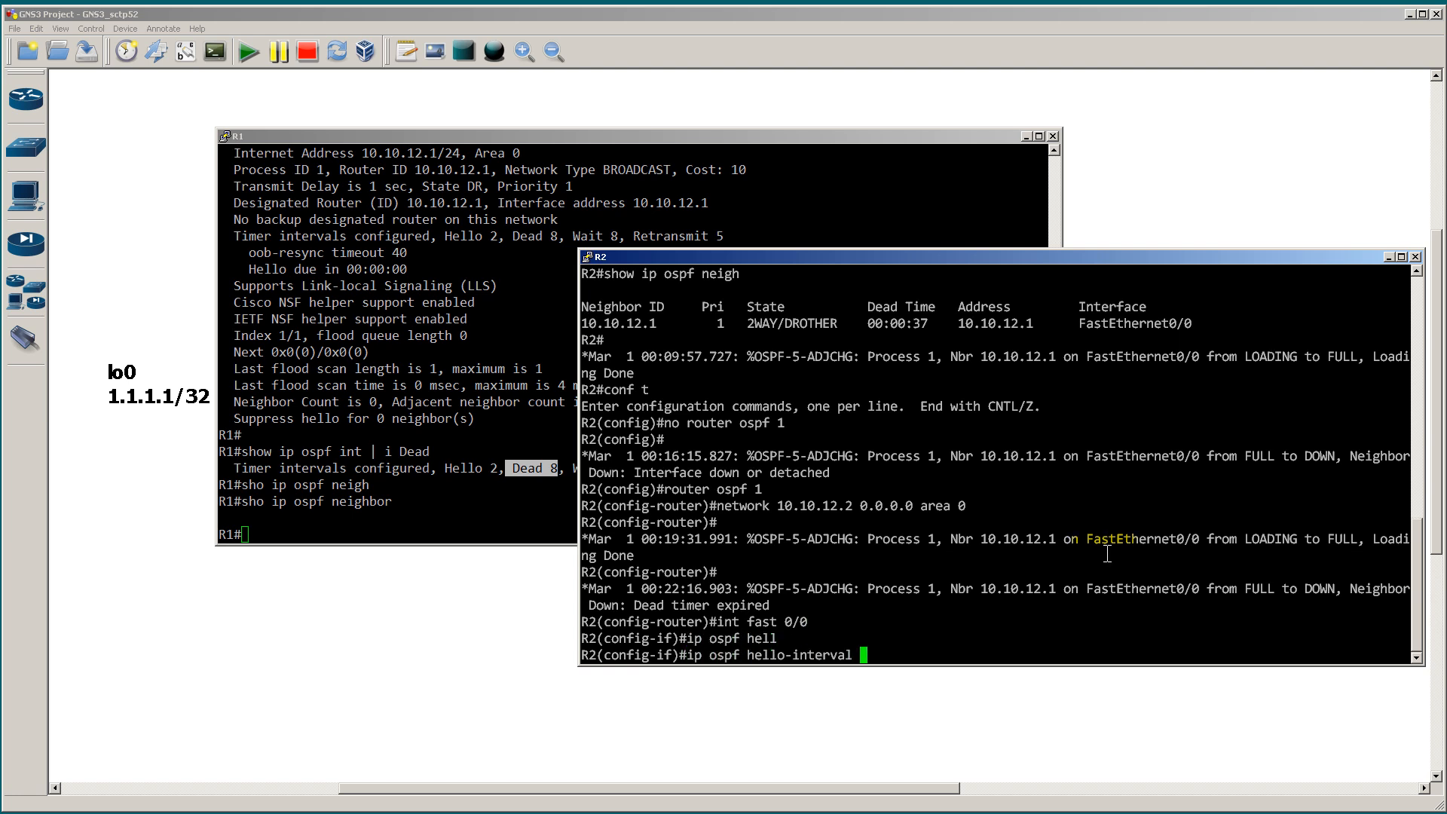
{"action": "type", "text": "2"}
{"action": "key", "text": "Return"}
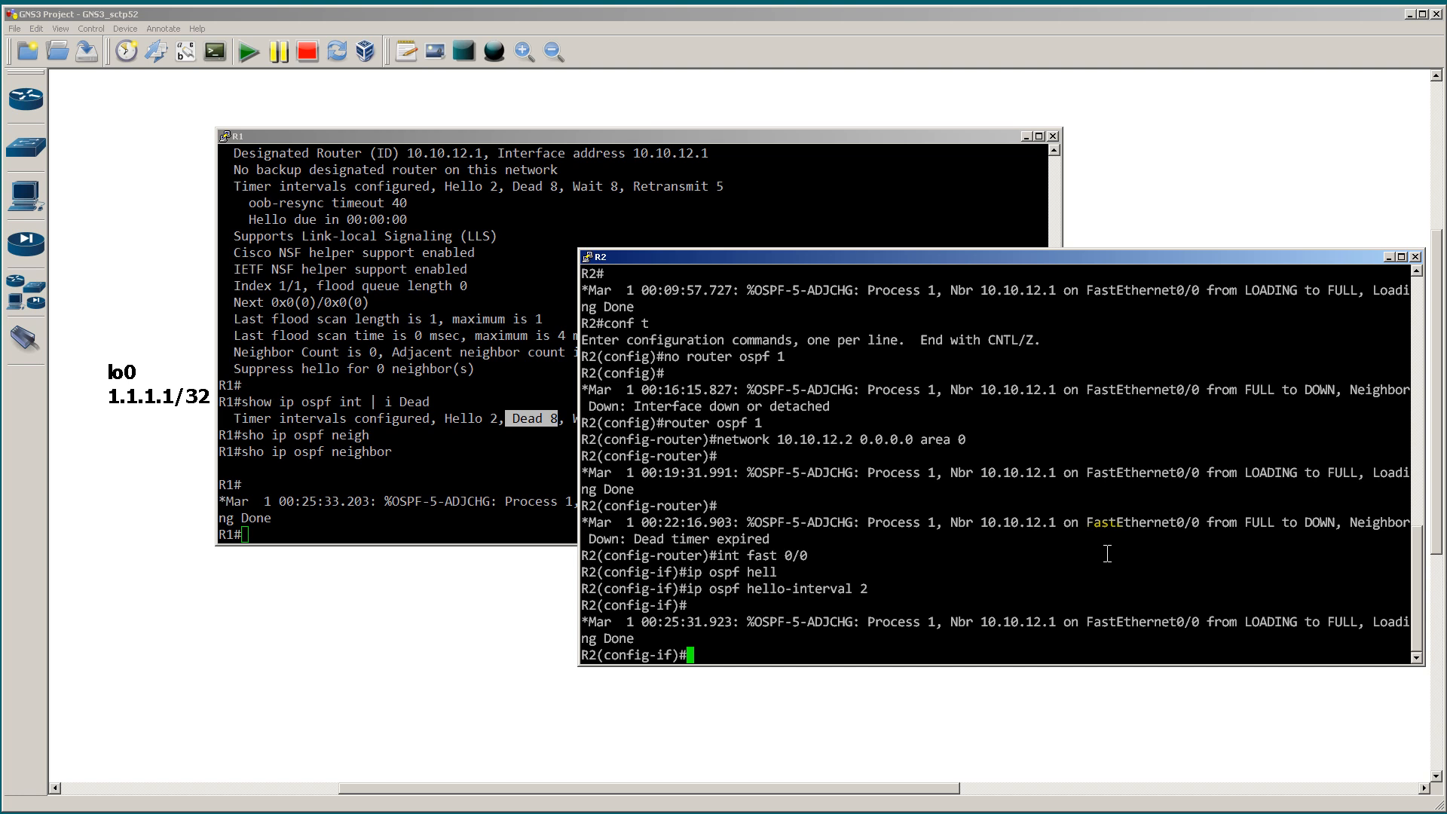
Step: Switch to R1's console and enter configuration mode for interface fast 0/0
{"action": "left_click", "coordinate": [542, 482]}
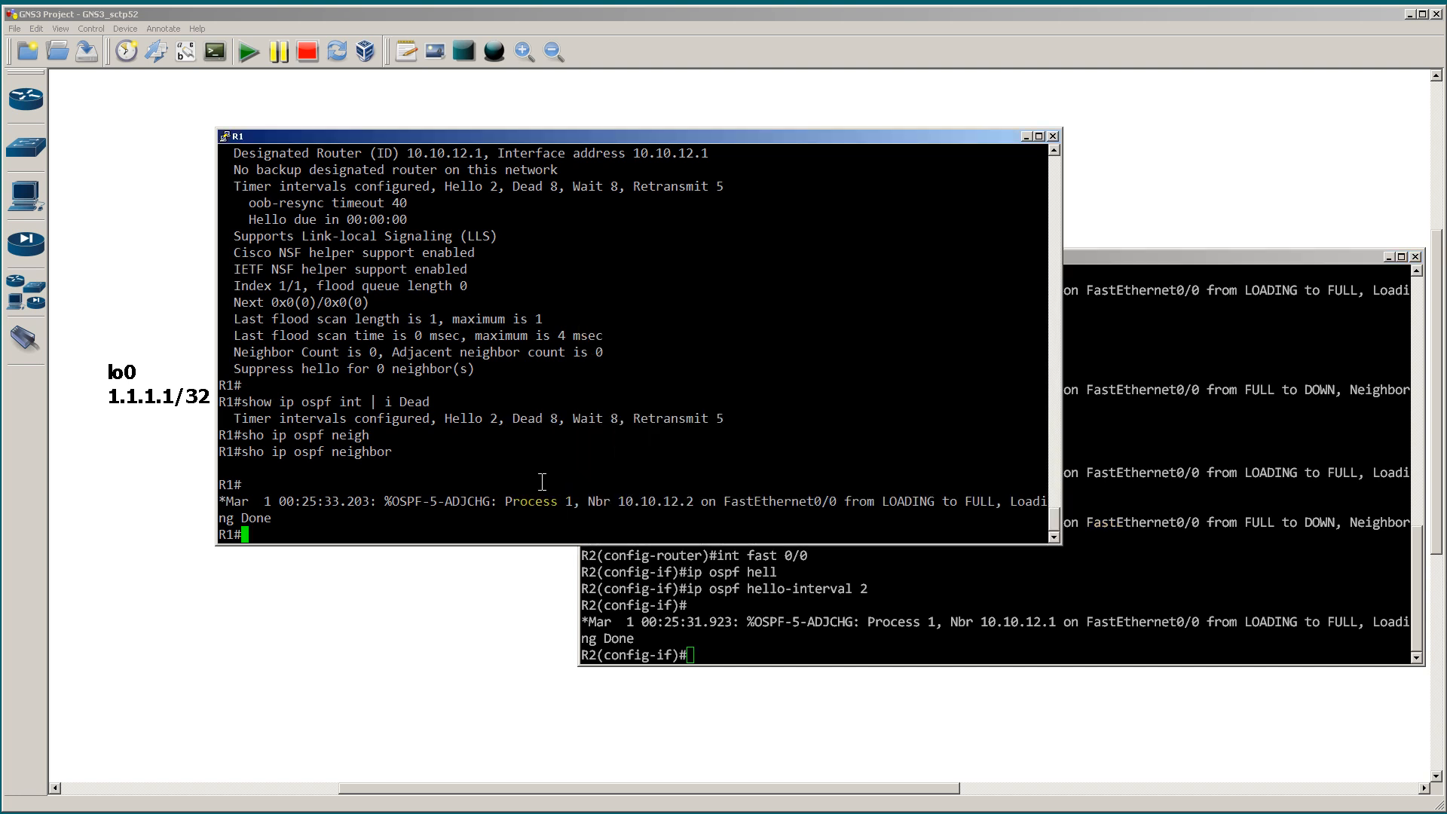
{"action": "type", "text": "conf t"}
{"action": "key", "text": "Return"}
{"action": "type", "text": "int fast 0/0"}
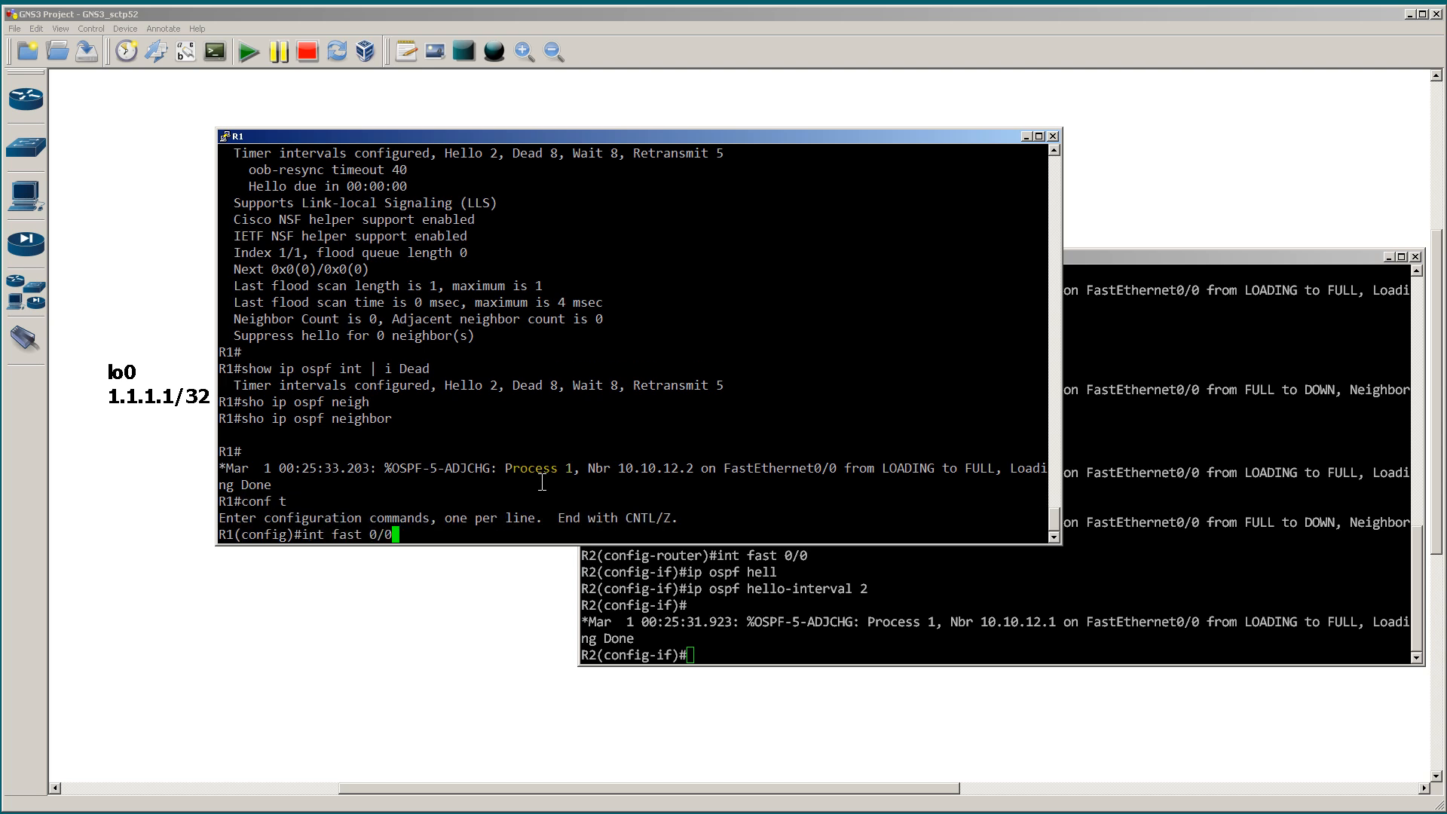
{"action": "key", "text": "Return"}
Step: Show the context help for ip ospf dead-interval on R1 and highlight the minimal option
{"action": "type", "text": "ip ospf hell"}
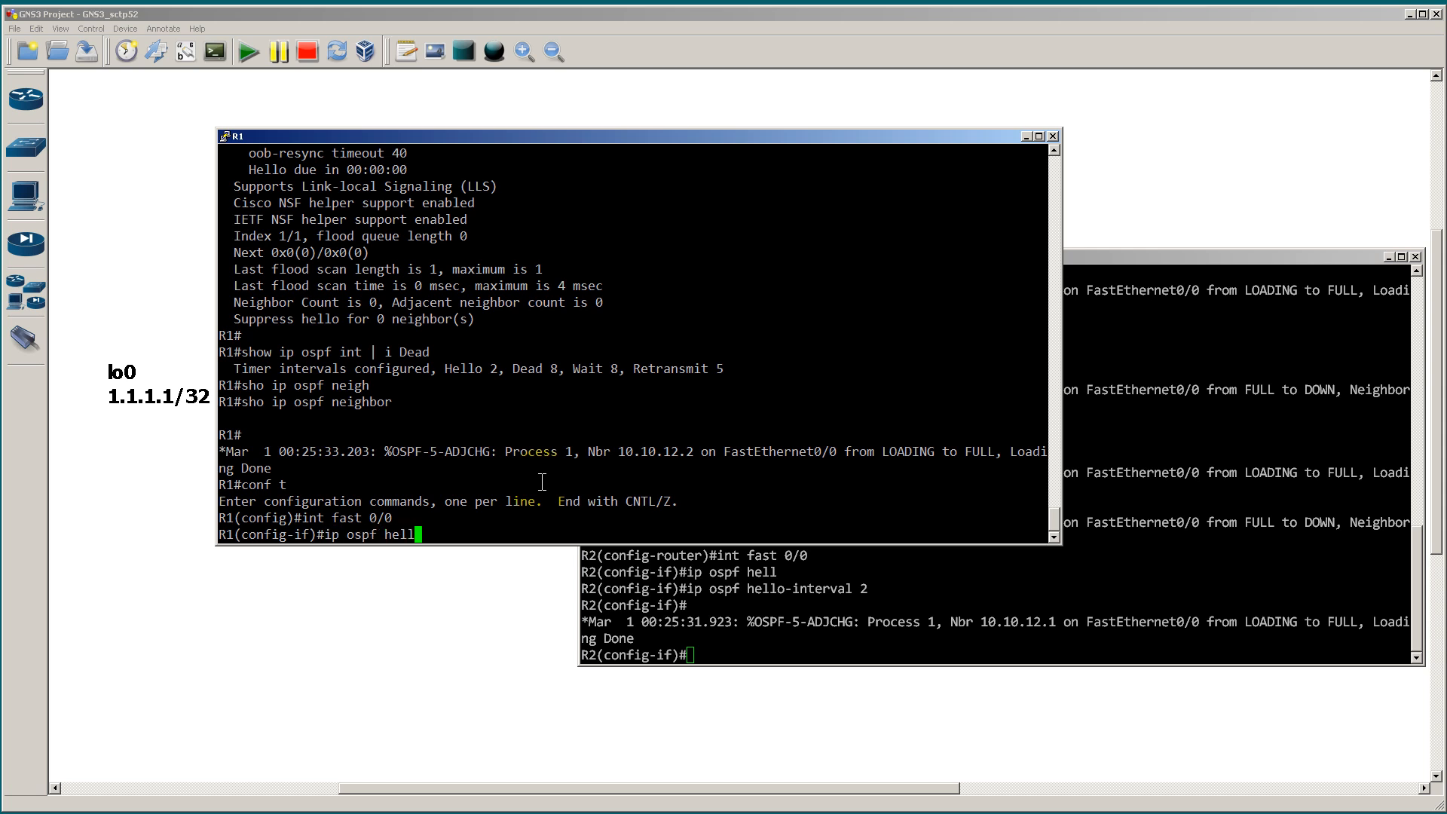
{"action": "key", "text": "Tab"}
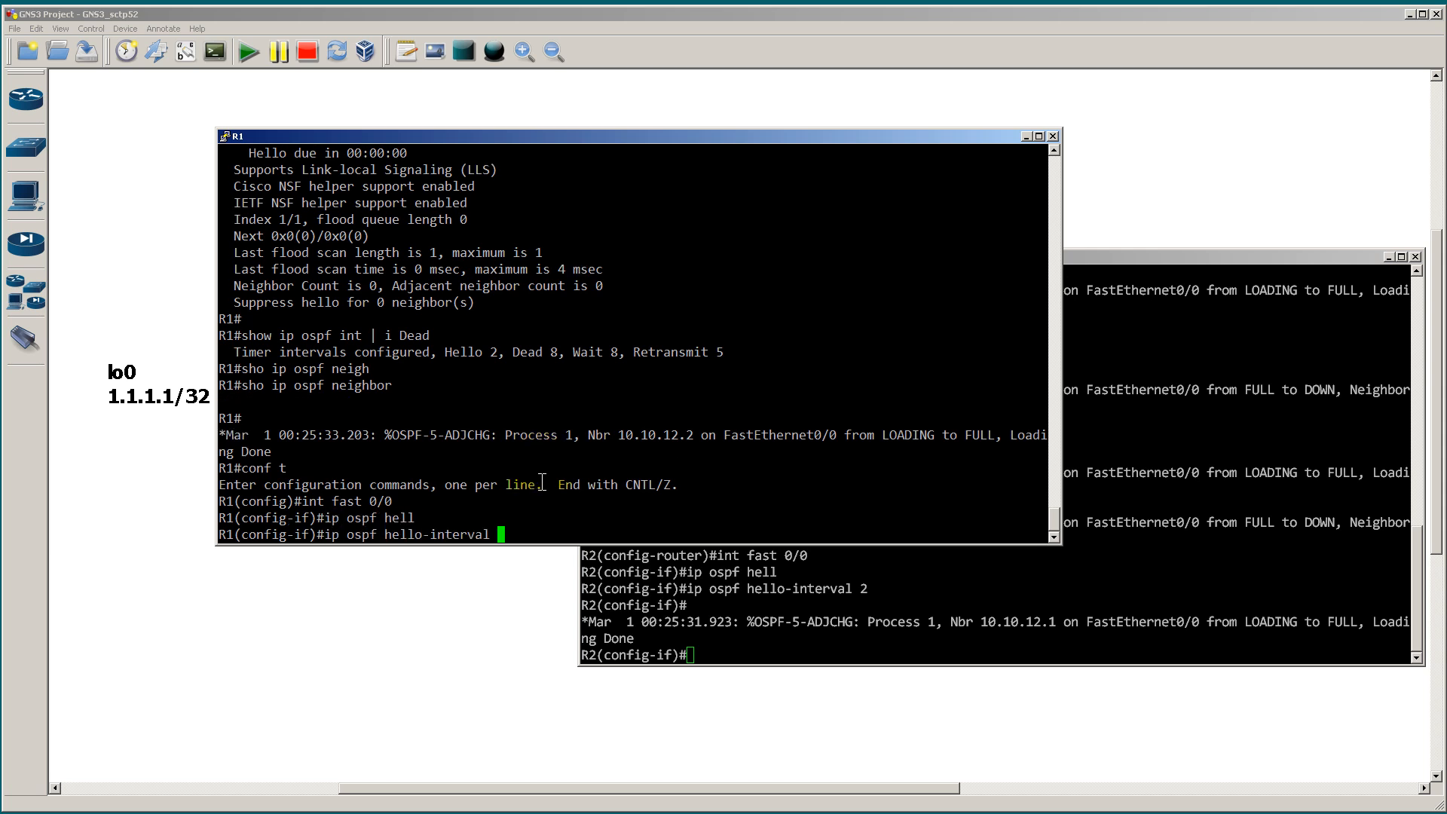
{"action": "key", "text": "BackSpace"}
{"action": "key", "text": "BackSpace"}
{"action": "key", "text": "BackSpace"}
{"action": "key", "text": "BackSpace"}
{"action": "key", "text": "BackSpace"}
{"action": "key", "text": "BackSpace"}
{"action": "key", "text": "BackSpace"}
{"action": "key", "text": "BackSpace"}
{"action": "key", "text": "BackSpace"}
{"action": "key", "text": "BackSpace"}
{"action": "key", "text": "BackSpace"}
{"action": "key", "text": "BackSpace"}
{"action": "key", "text": "BackSpace"}
{"action": "key", "text": "BackSpace"}
{"action": "key", "text": "BackSpace"}
{"action": "type", "text": "dead"}
{"action": "key", "text": "Tab"}
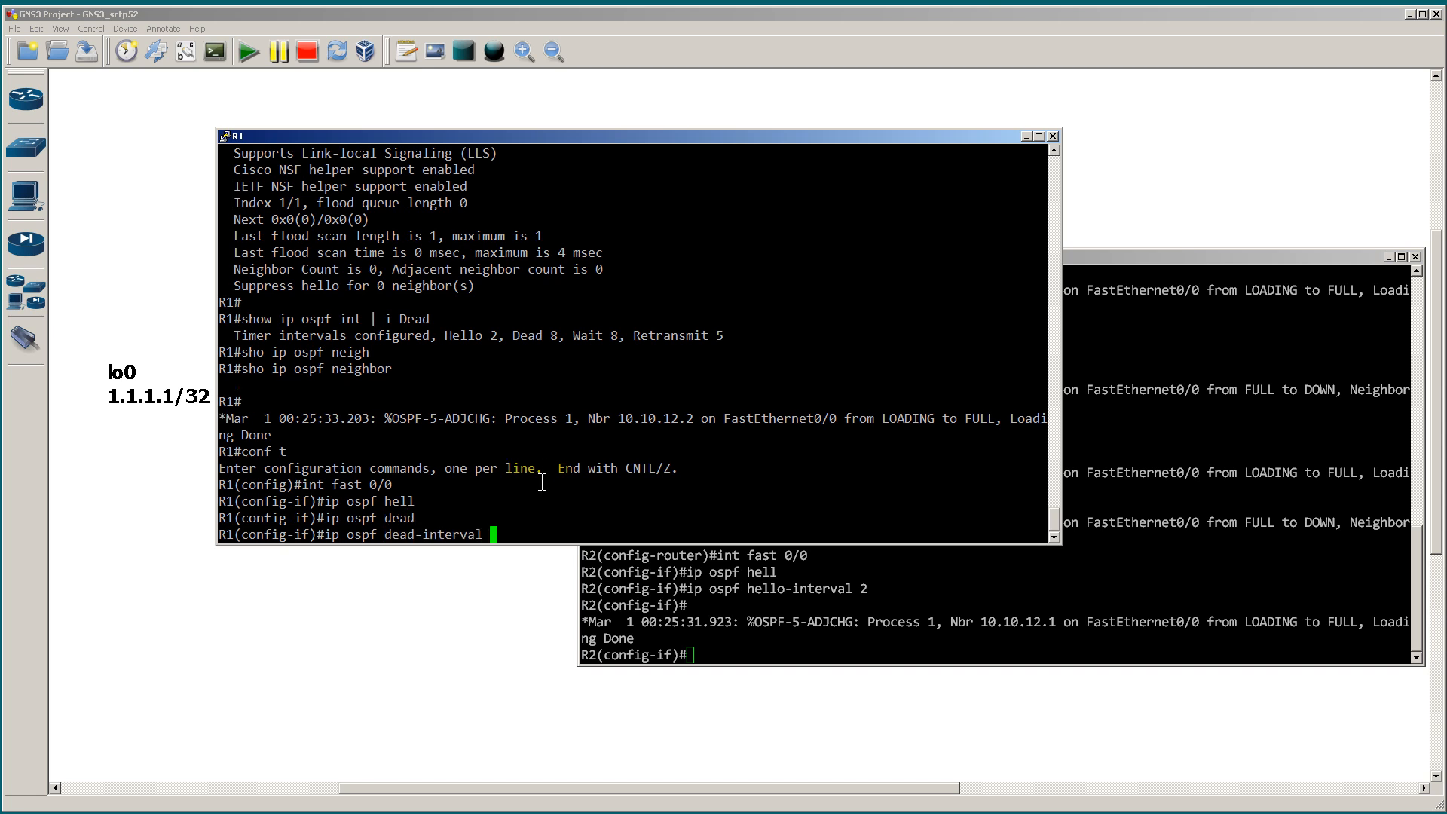
{"action": "type", "text": "?"}
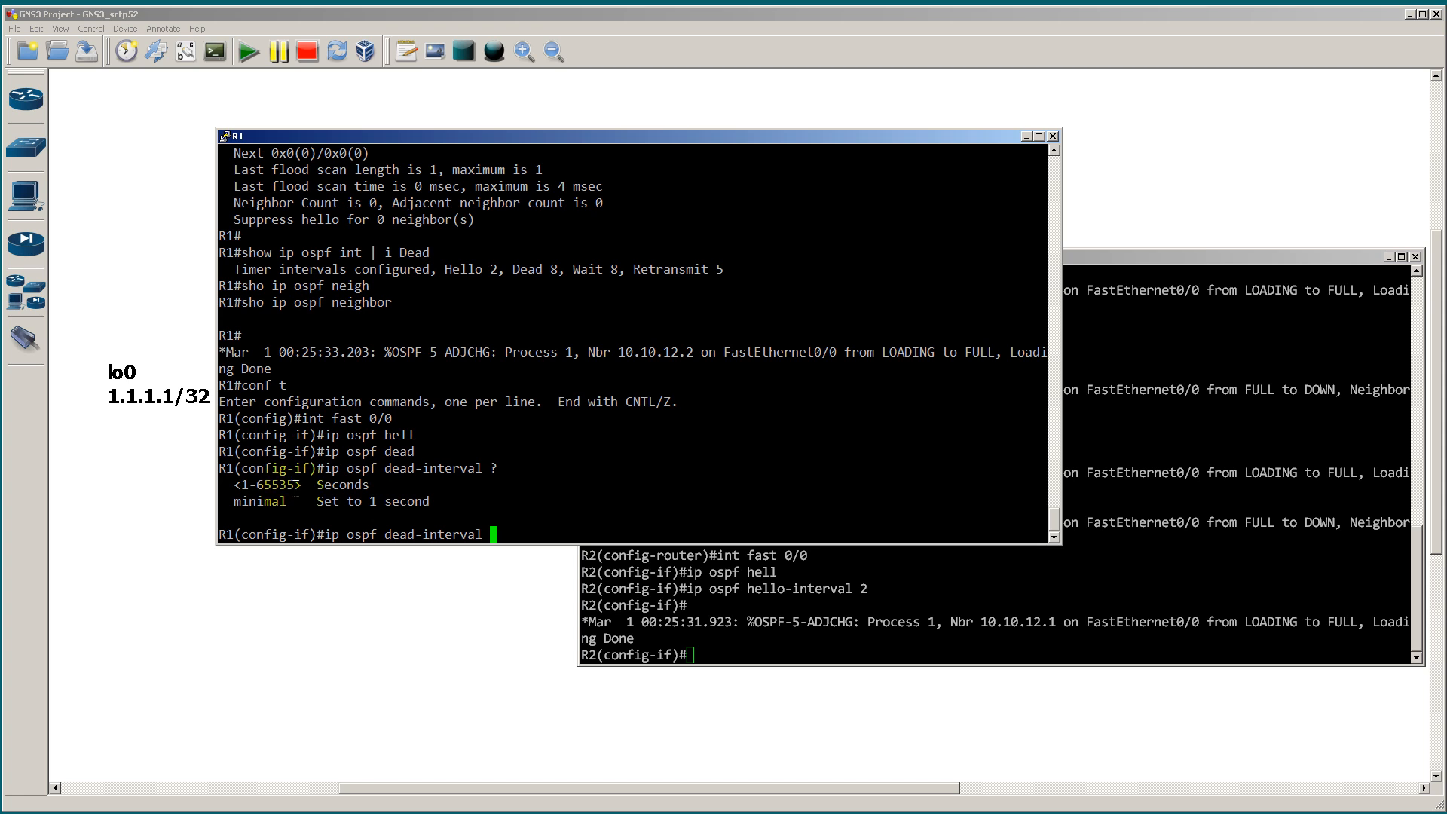
{"action": "left_click_drag", "start_coordinate": [226, 501], "coordinate": [532, 489]}
{"action": "left_click", "coordinate": [661, 457]}
Step: Set the OSPF dead interval on R1's interface to 10 seconds, checking for further arguments, and exit configuration mode
{"action": "type", "text": "10 ?"}
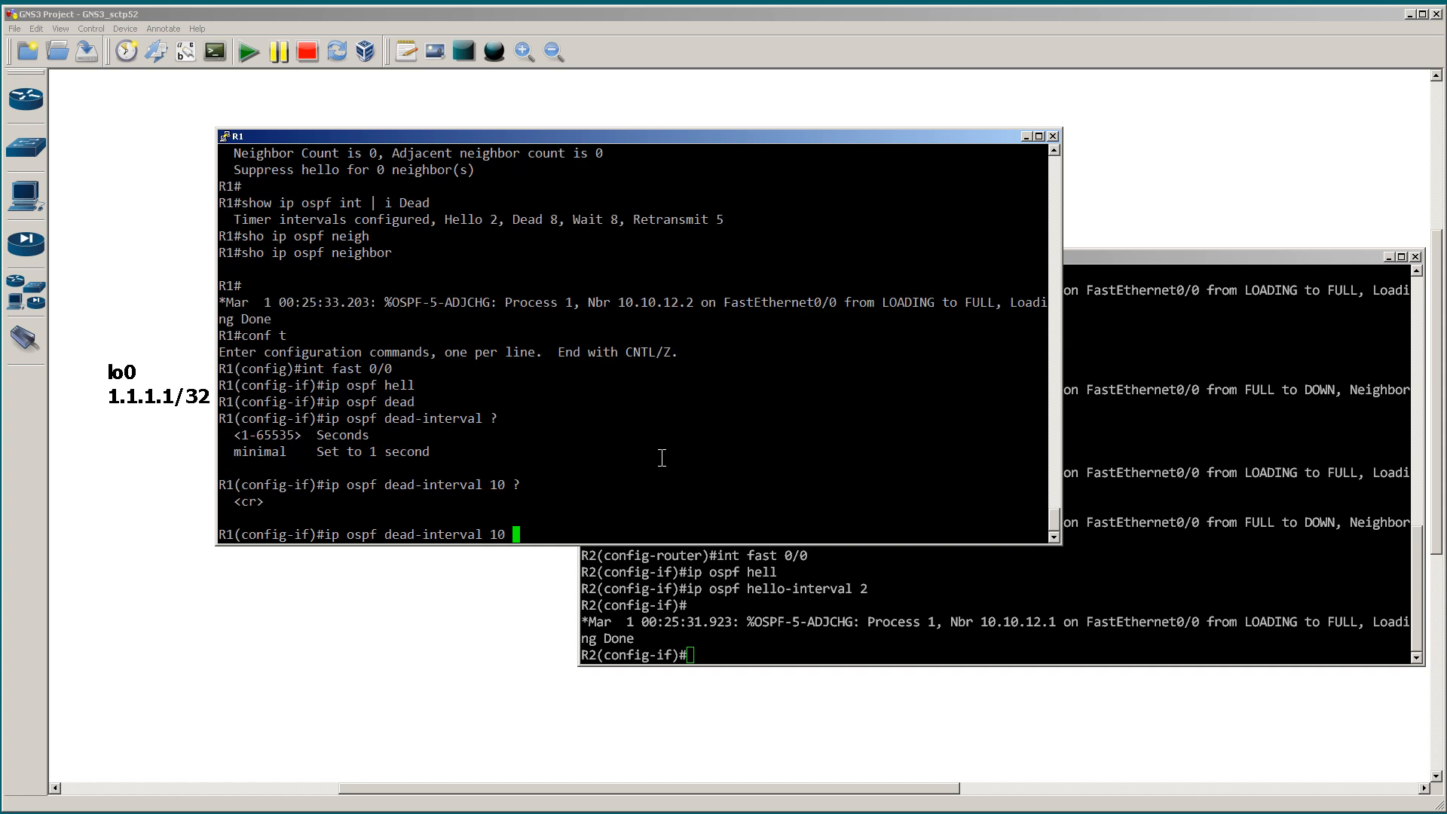
{"action": "key", "text": "Return"}
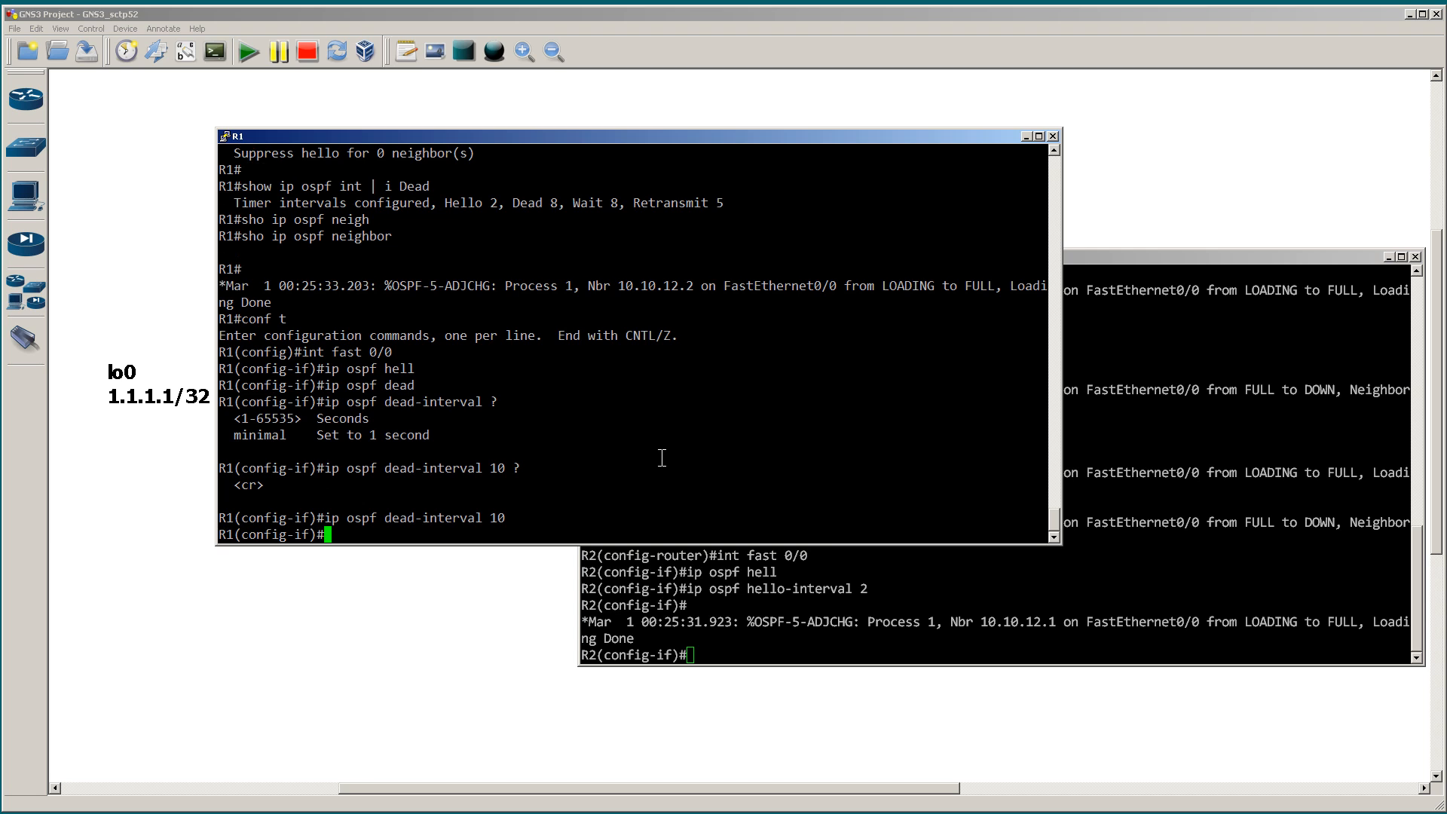
{"action": "type", "text": "end"}
{"action": "key", "text": "Return"}
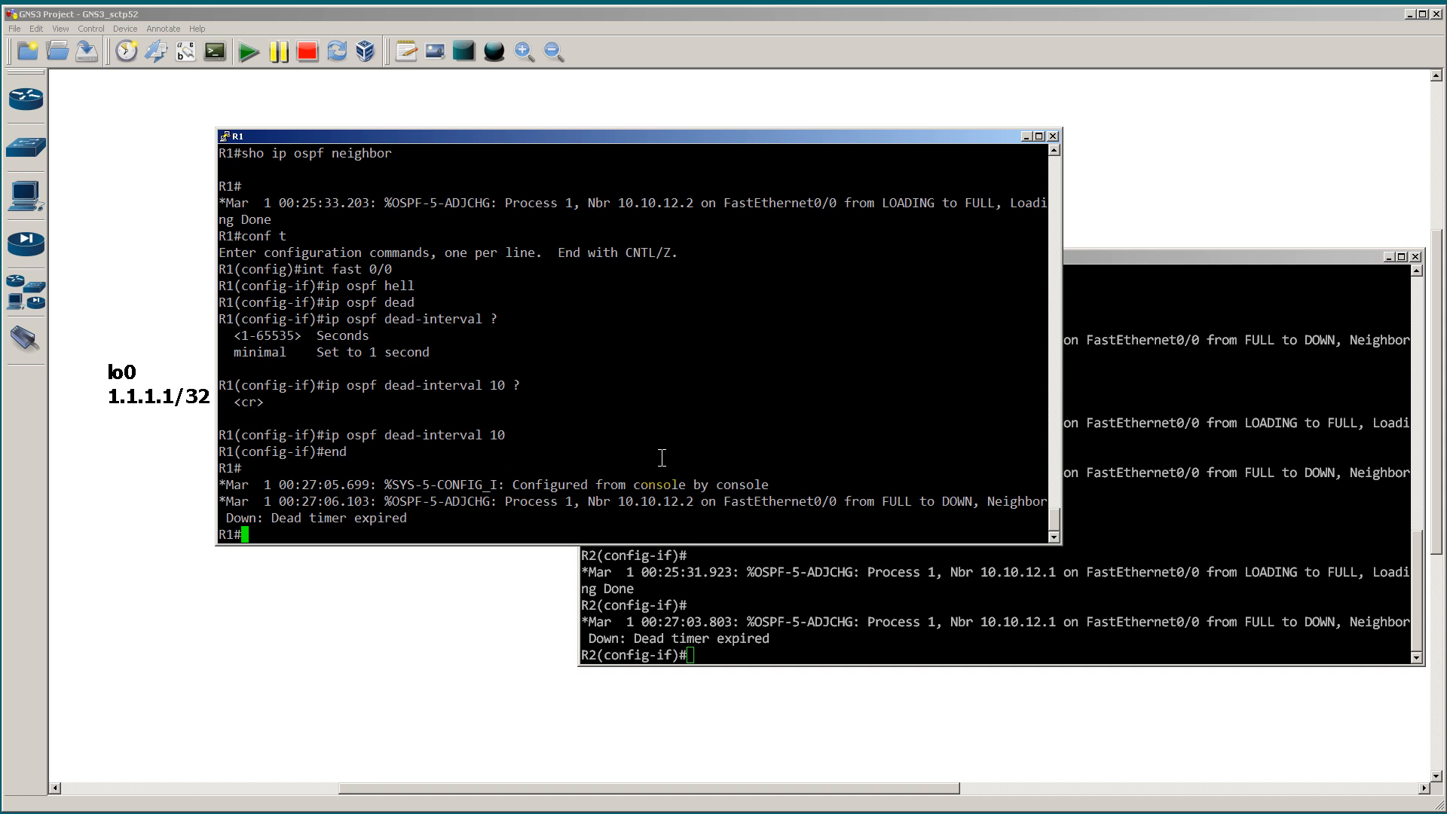
Step: Check R1's OSPF timer intervals with show ip ospf int | i Dead
{"action": "type", "text": "show ip ospf int | i Dead"}
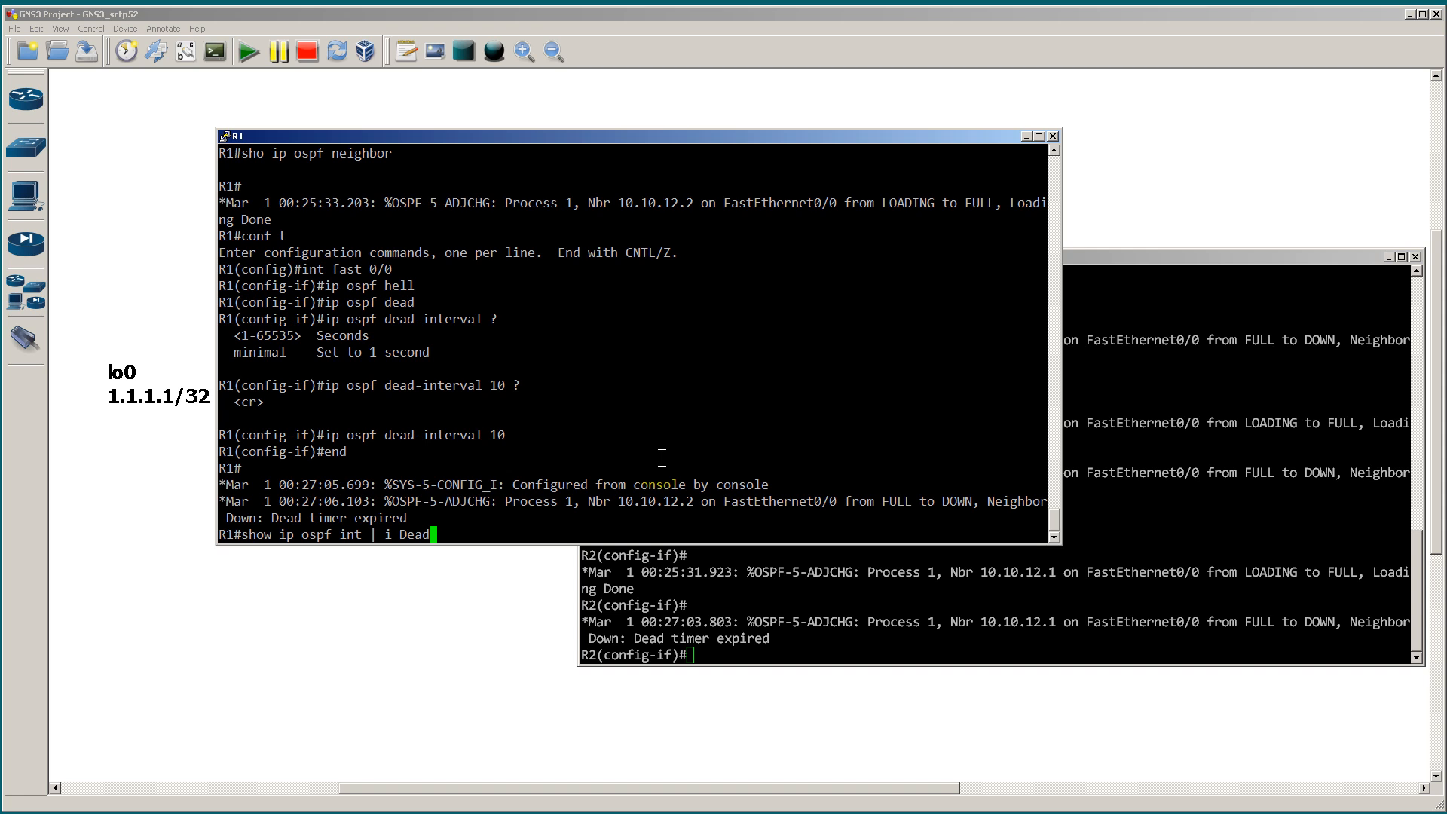
{"action": "key", "text": "Return"}
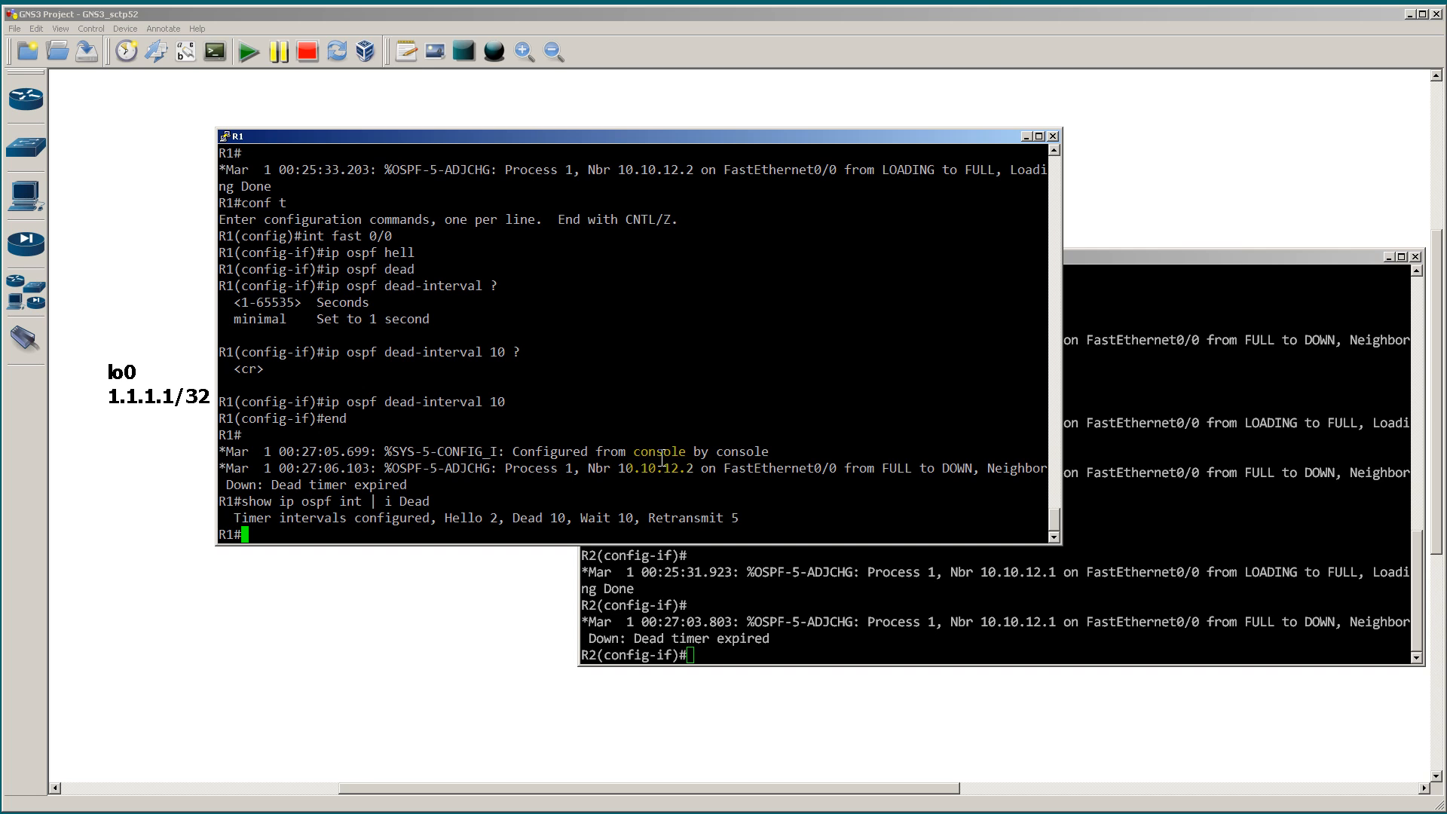
Step: Switch to R2's console and set the OSPF dead interval on its interface to 10 seconds
{"action": "left_click", "coordinate": [1158, 504]}
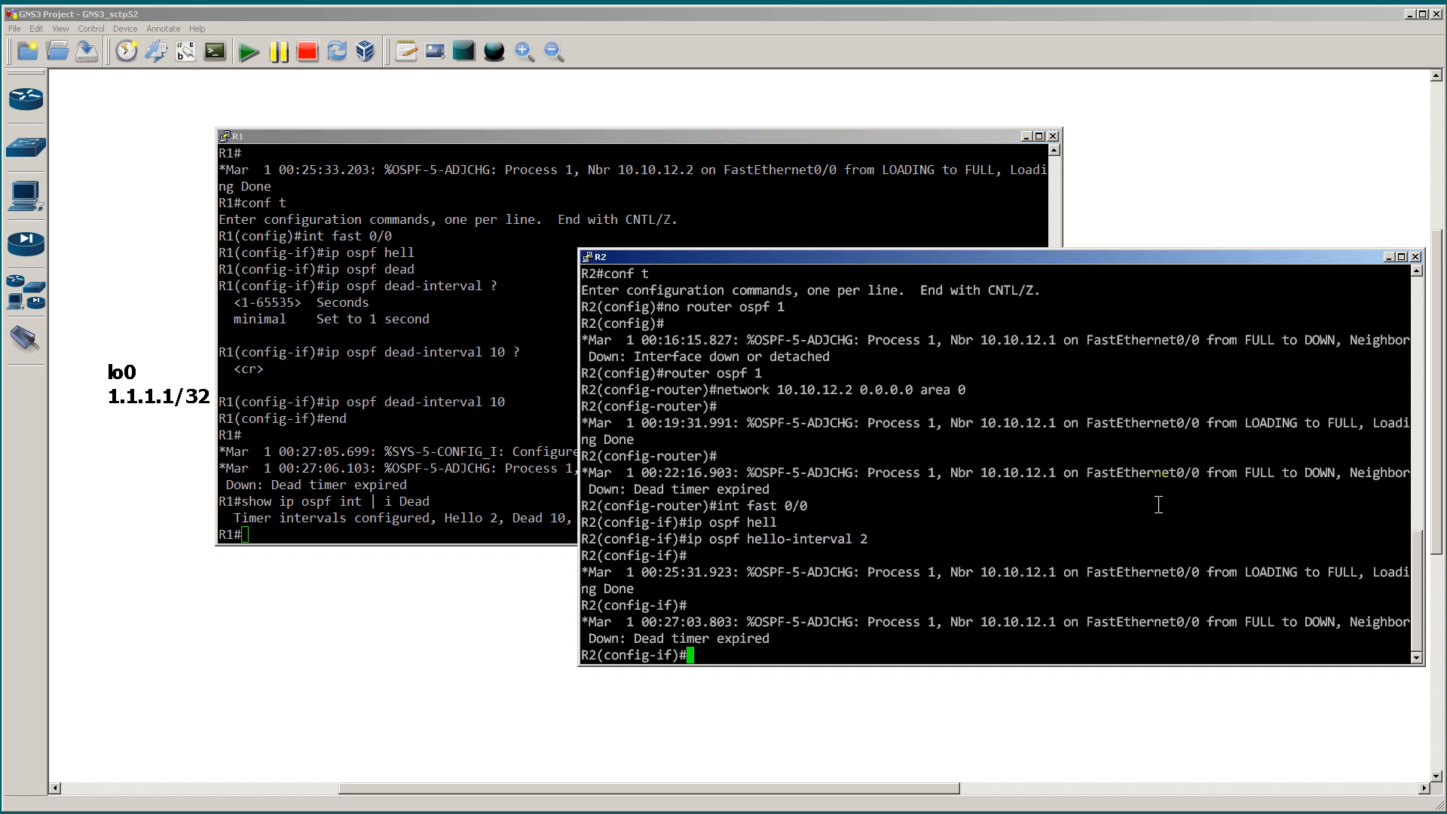
{"action": "type", "text": "ip ospf dead"}
{"action": "key", "text": "Tab"}
{"action": "type", "text": "10"}
{"action": "key", "text": "Return"}
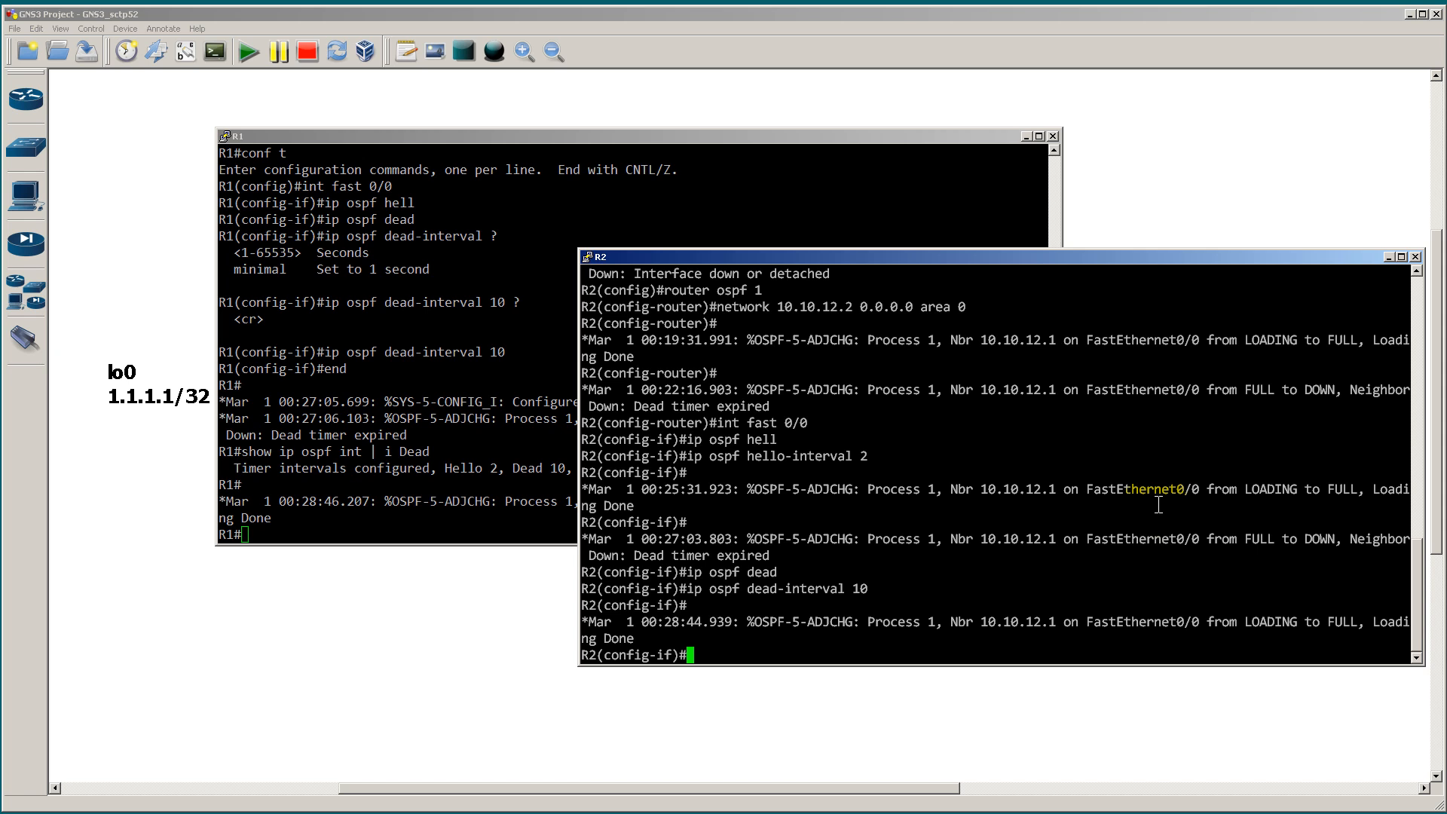
Step: Enter configuration mode for interface fast 0/0 on R1 and show the context help for ip ospf dead-interval
{"action": "left_click", "coordinate": [446, 361]}
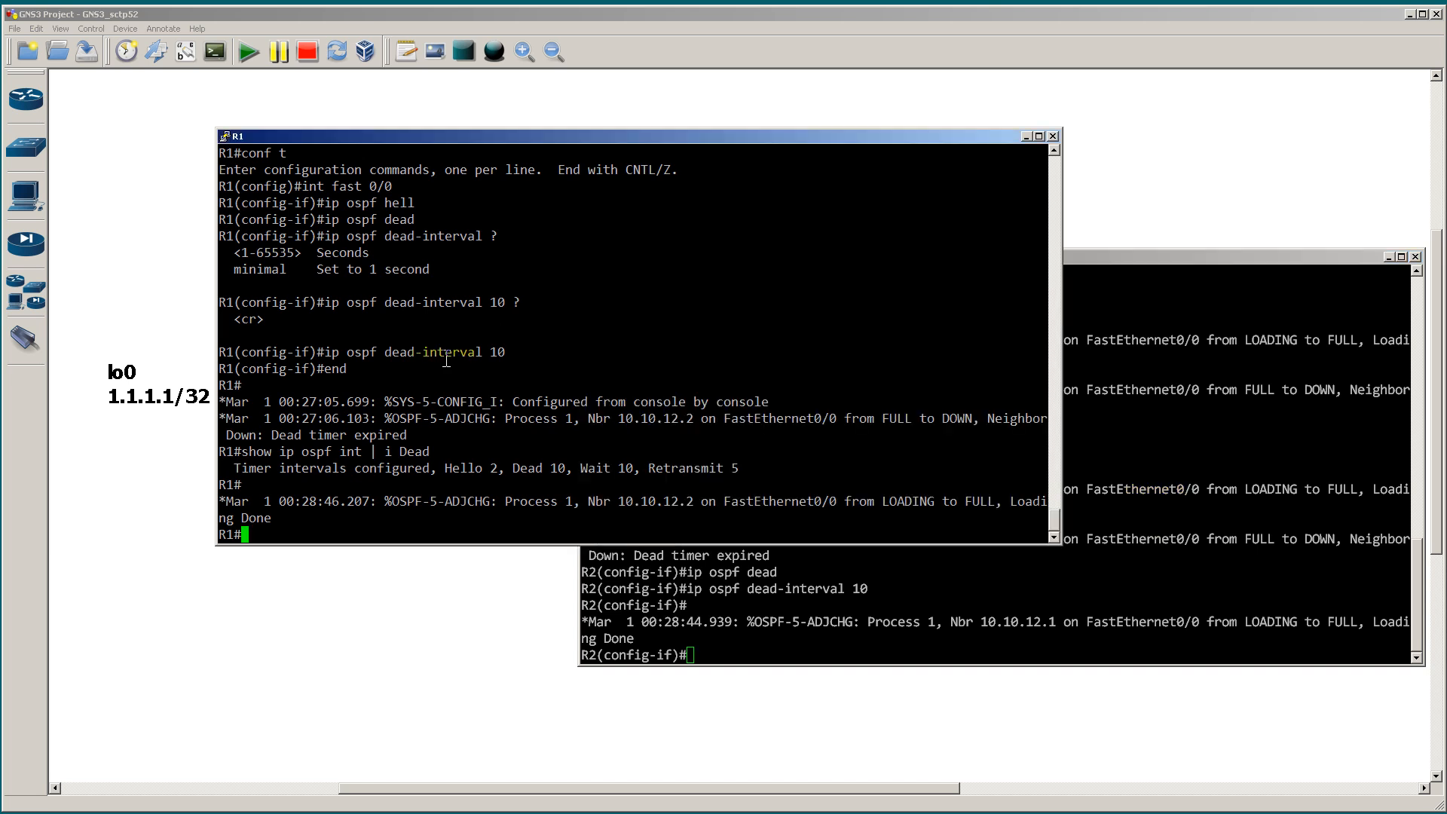
{"action": "type", "text": "conf t"}
{"action": "key", "text": "Return"}
{"action": "type", "text": "int fast 0/0"}
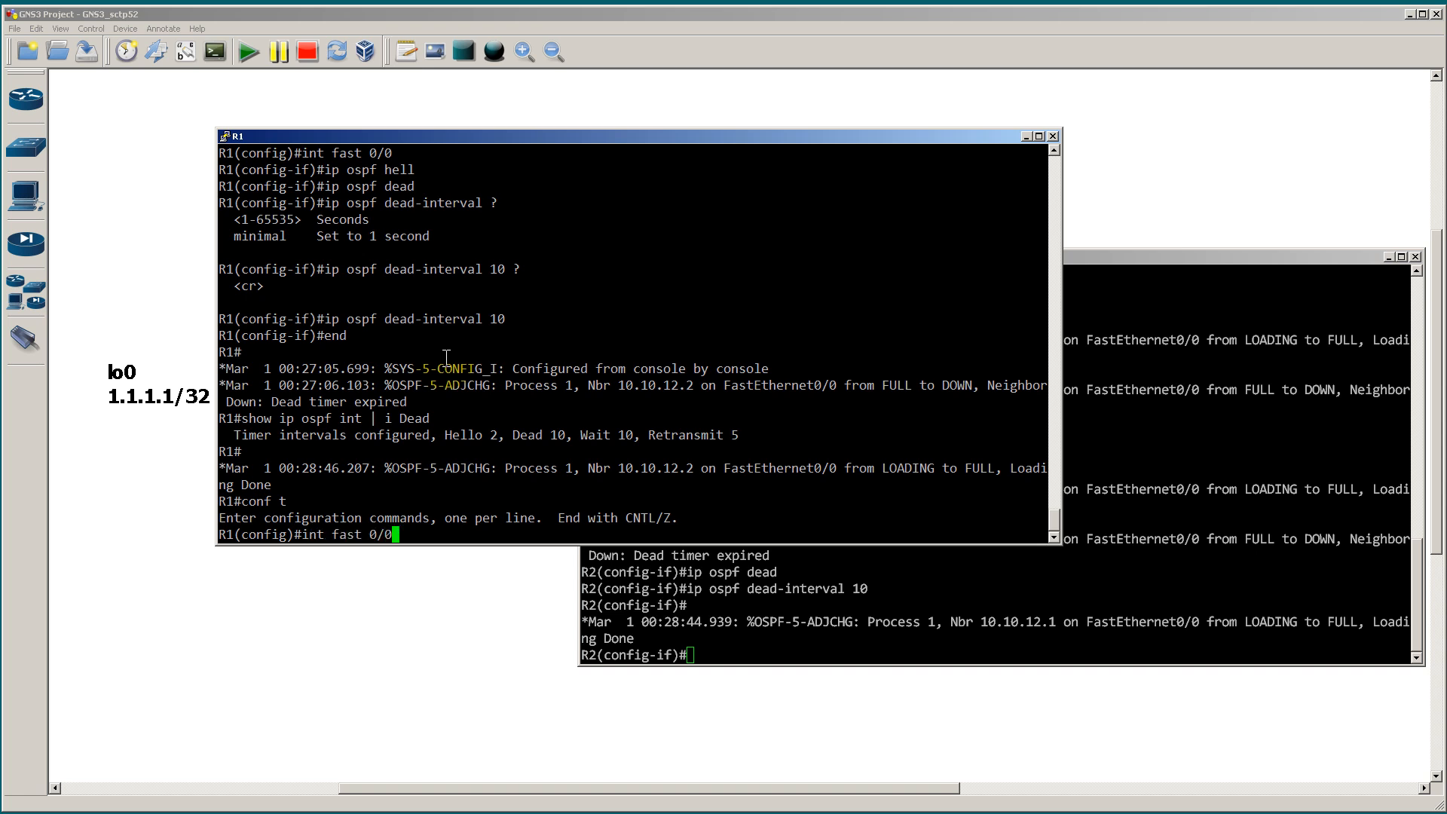
{"action": "key", "text": "Return"}
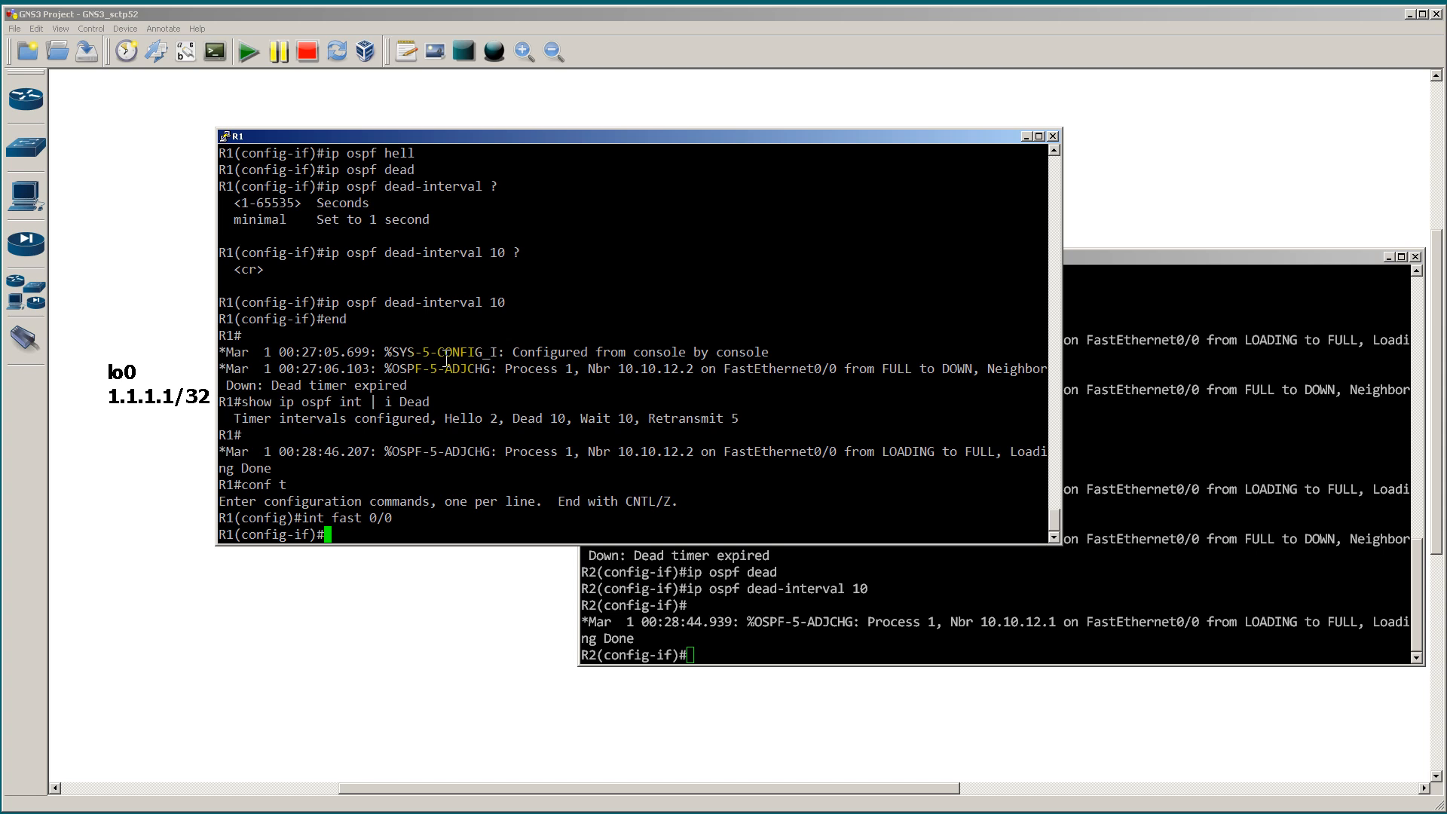
{"action": "type", "text": "ip ospf dead"}
{"action": "key", "text": "Tab"}
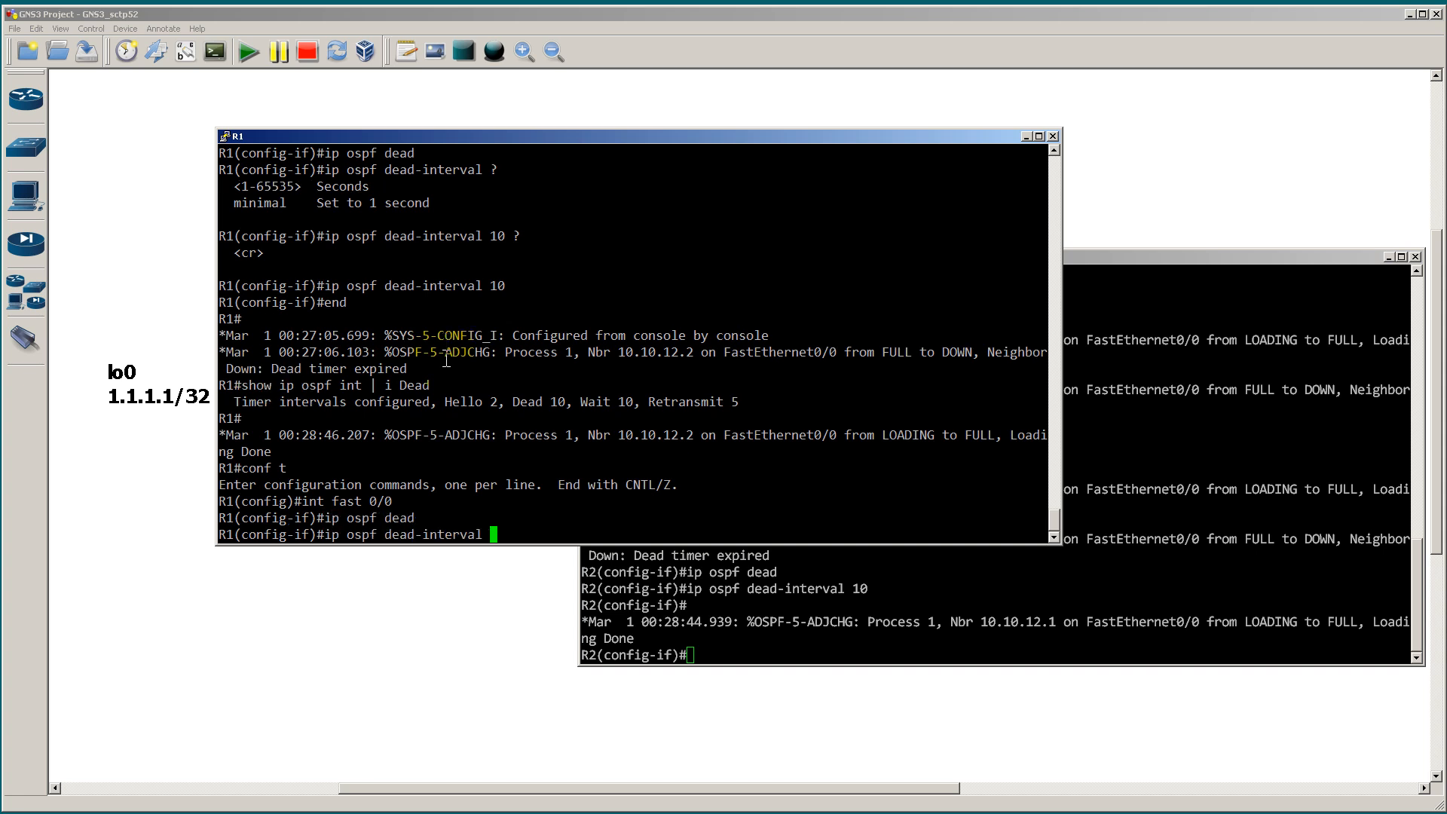
{"action": "type", "text": "?"}
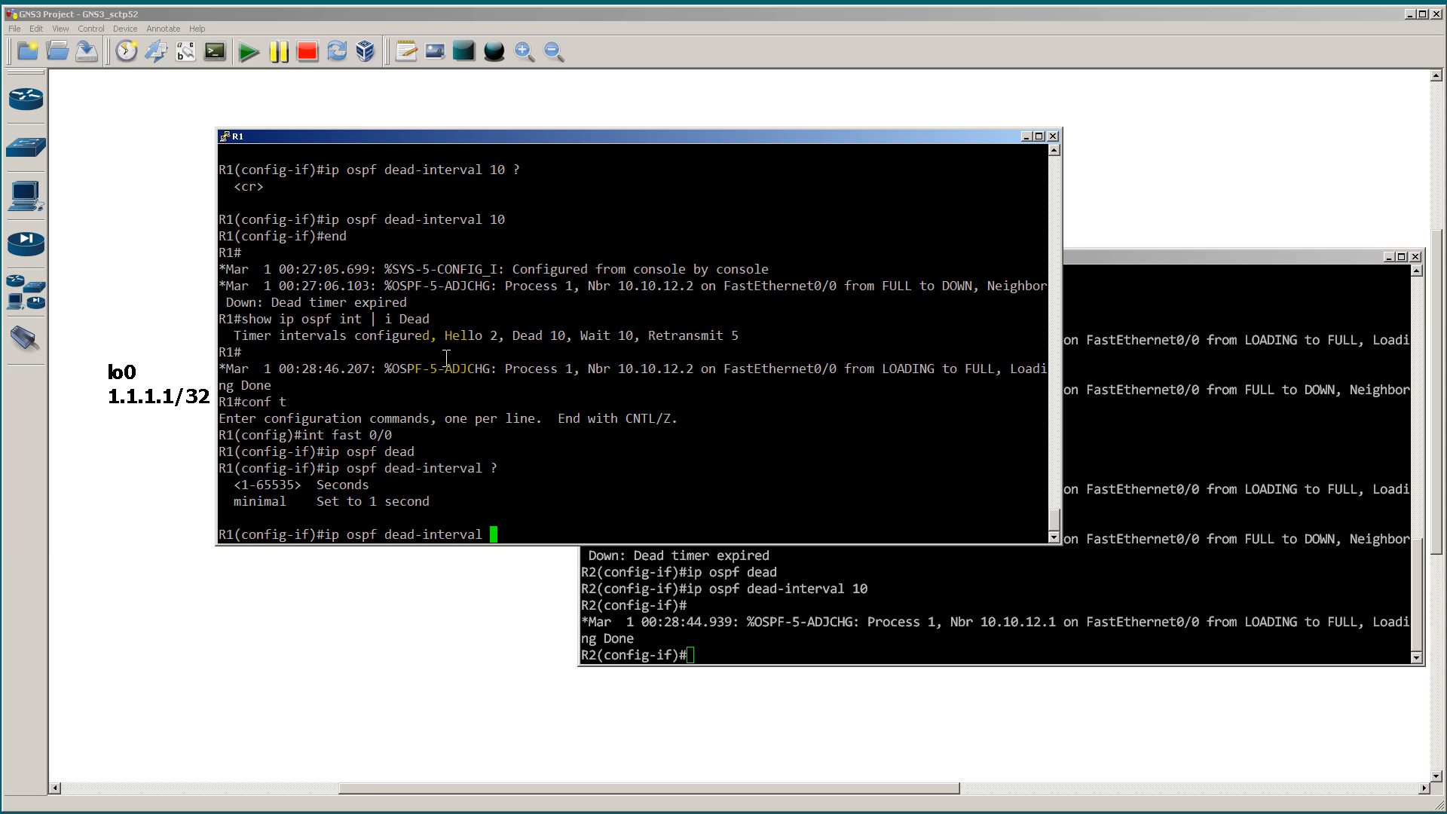
{"action": "type", "text": "min"}
Step: Set R1's OSPF dead interval to minimal with hello-multiplier 3, checking the help for each argument, and exit configuration mode
{"action": "key", "text": "Tab"}
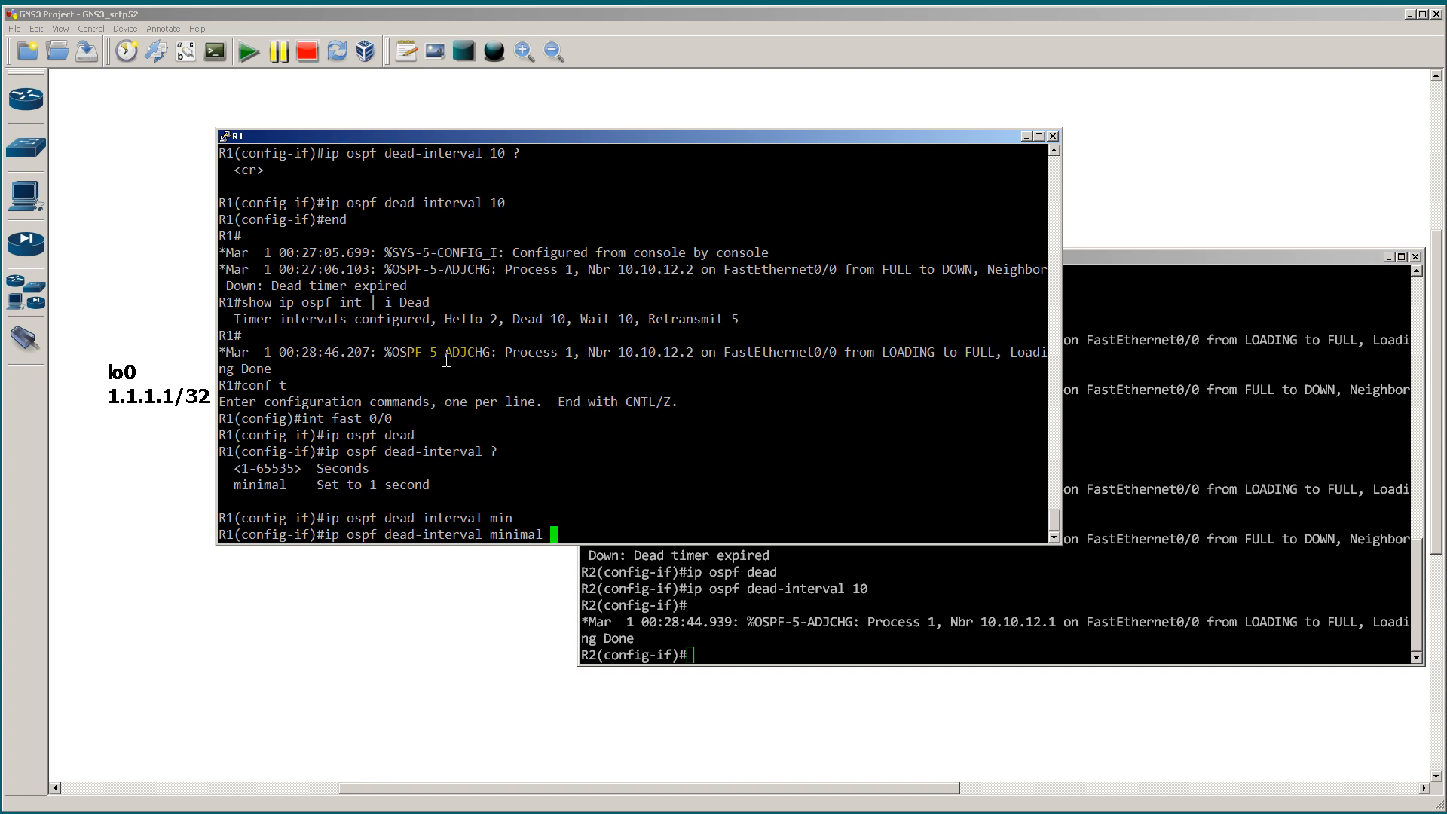
{"action": "type", "text": "?"}
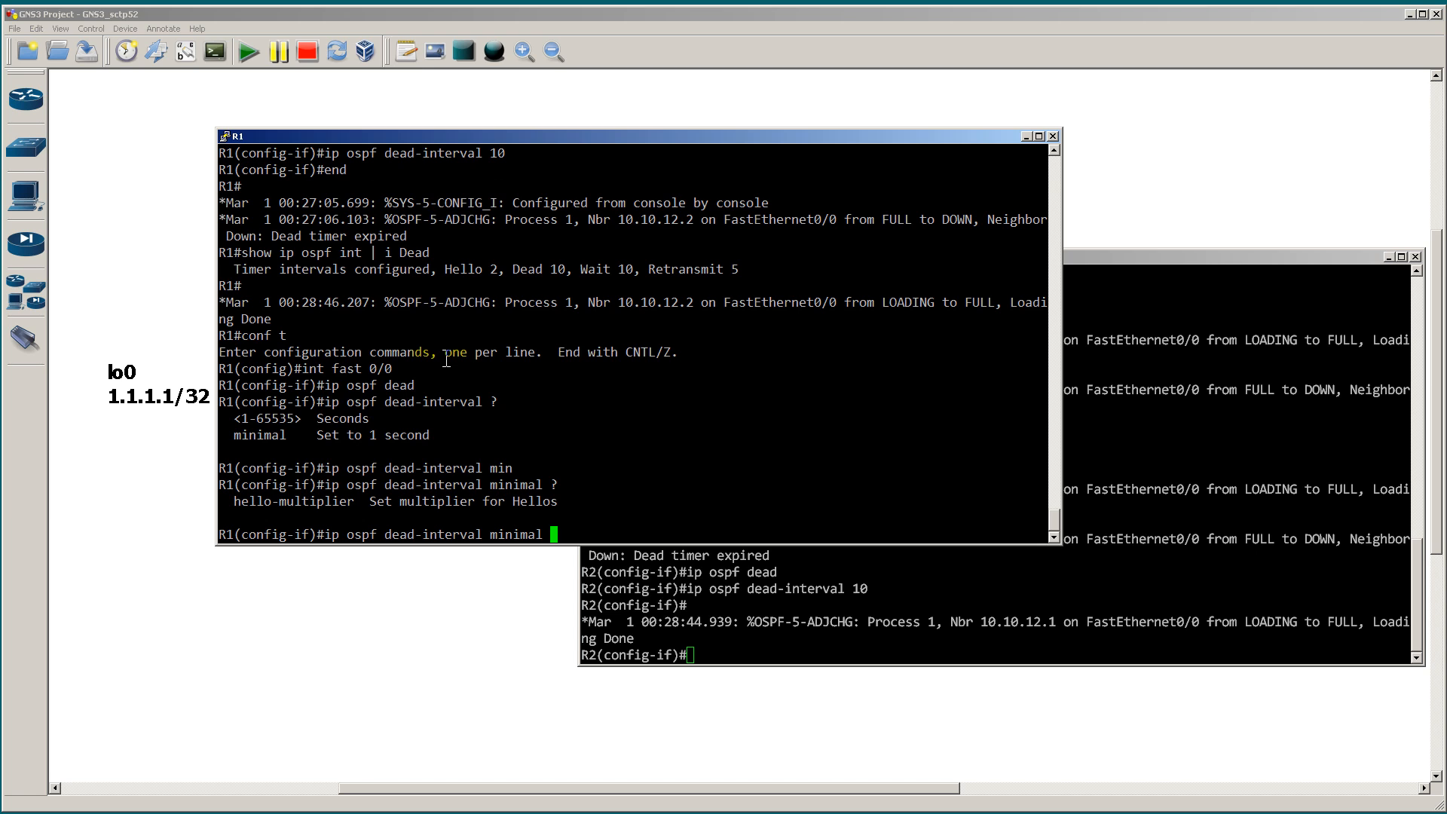
{"action": "type", "text": "hell"}
{"action": "key", "text": "Tab"}
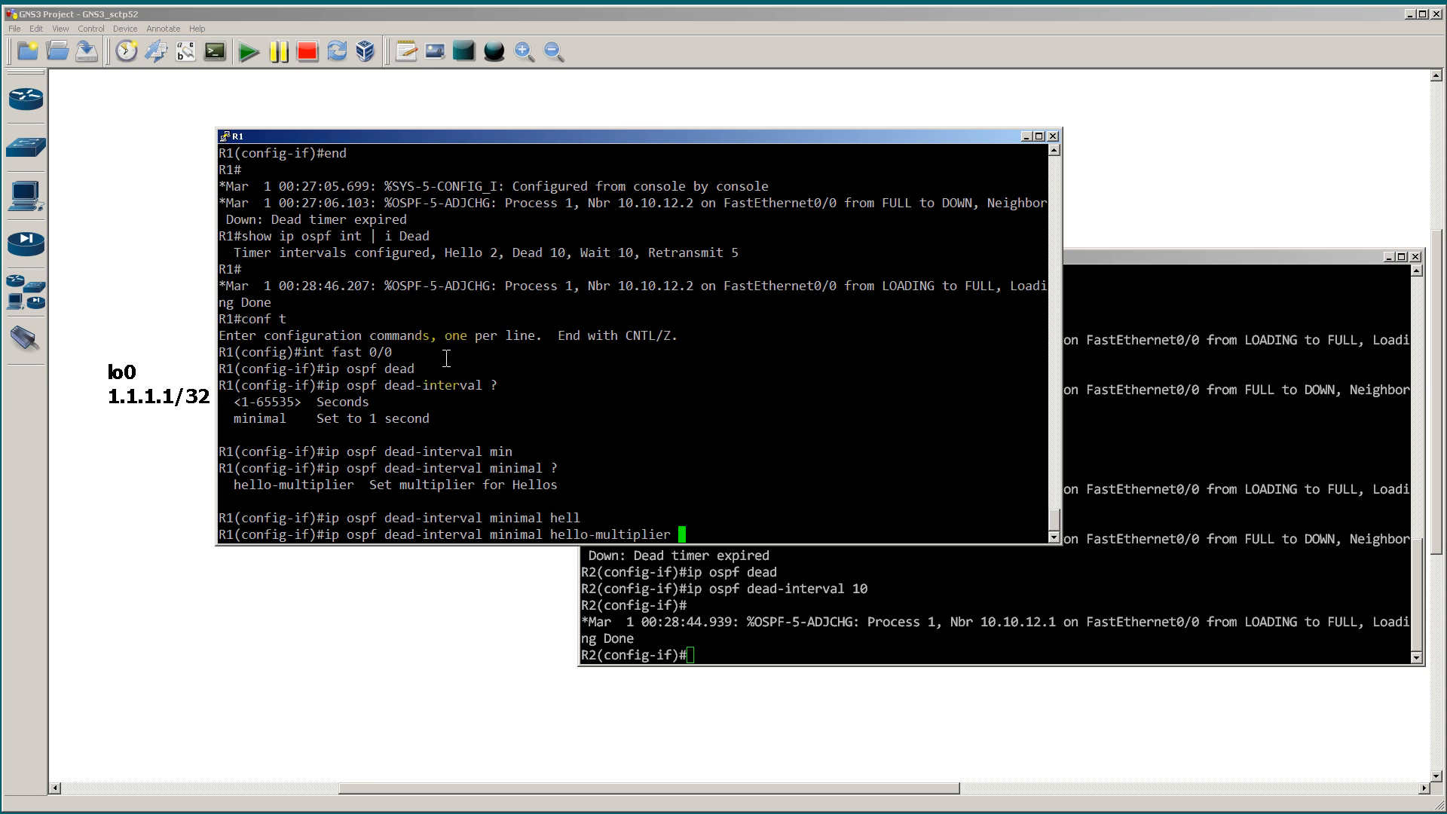
{"action": "type", "text": "?"}
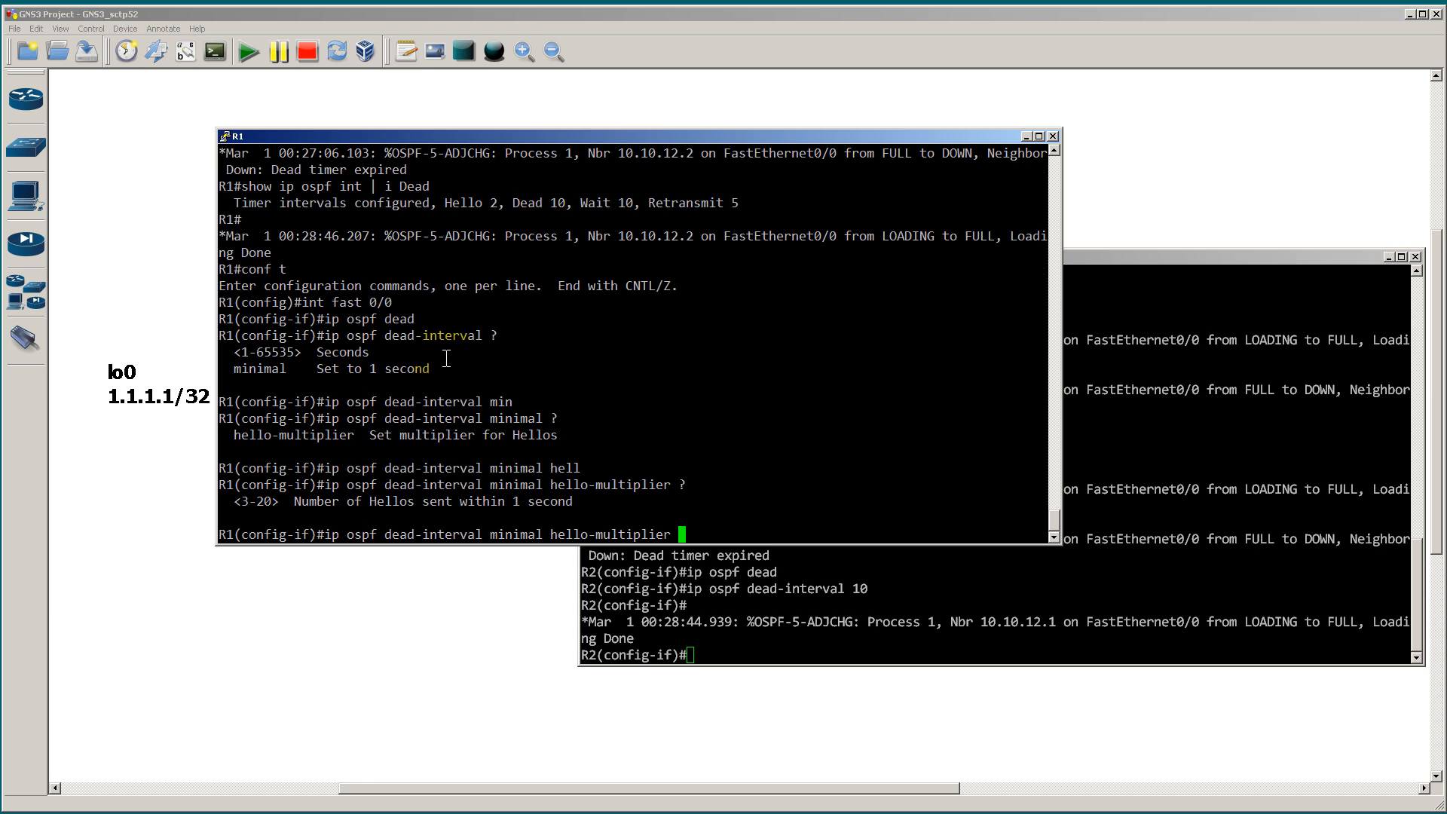
{"action": "type", "text": "3"}
{"action": "key", "text": "Return"}
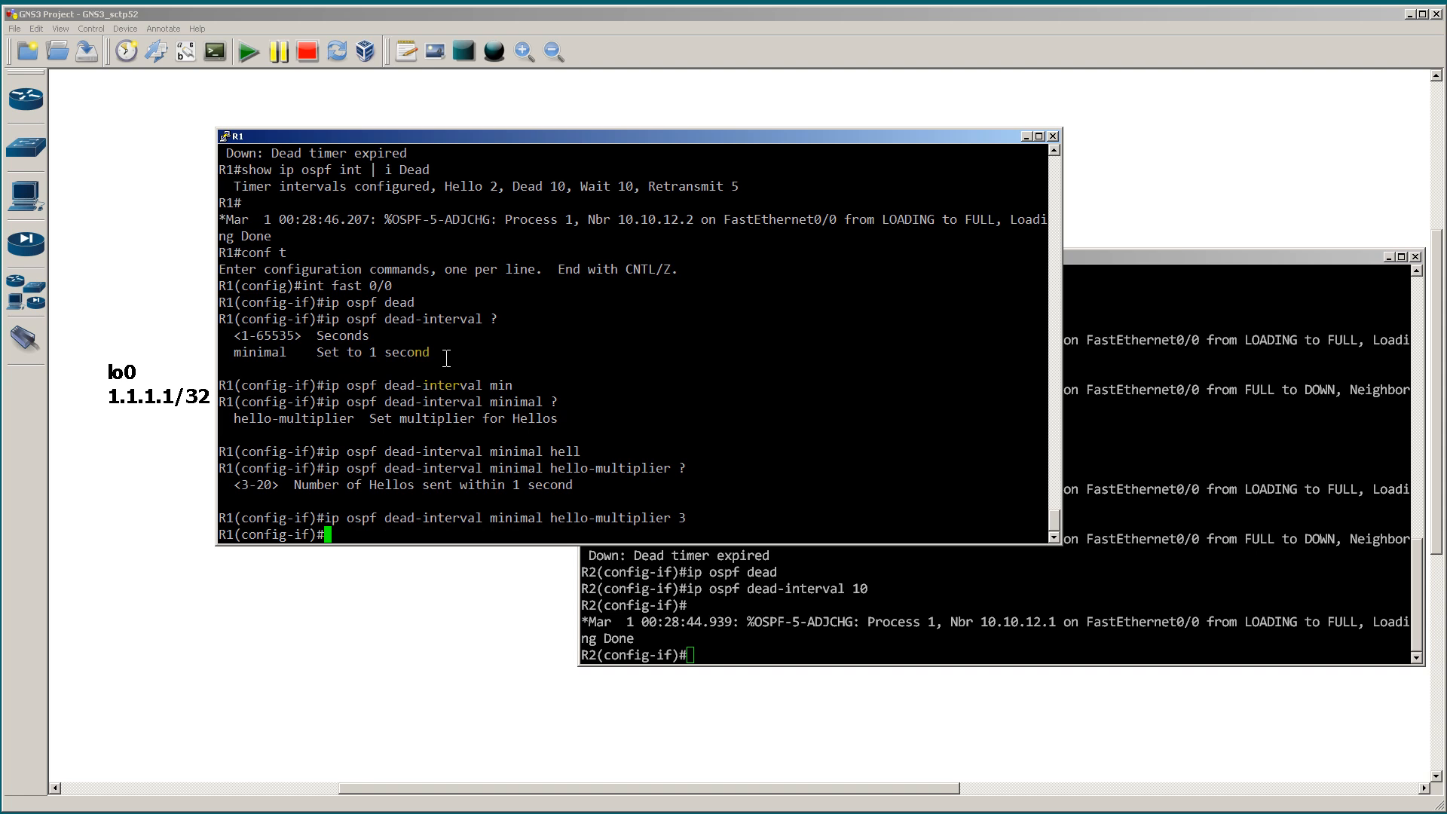
{"action": "type", "text": "end"}
{"action": "key", "text": "Return"}
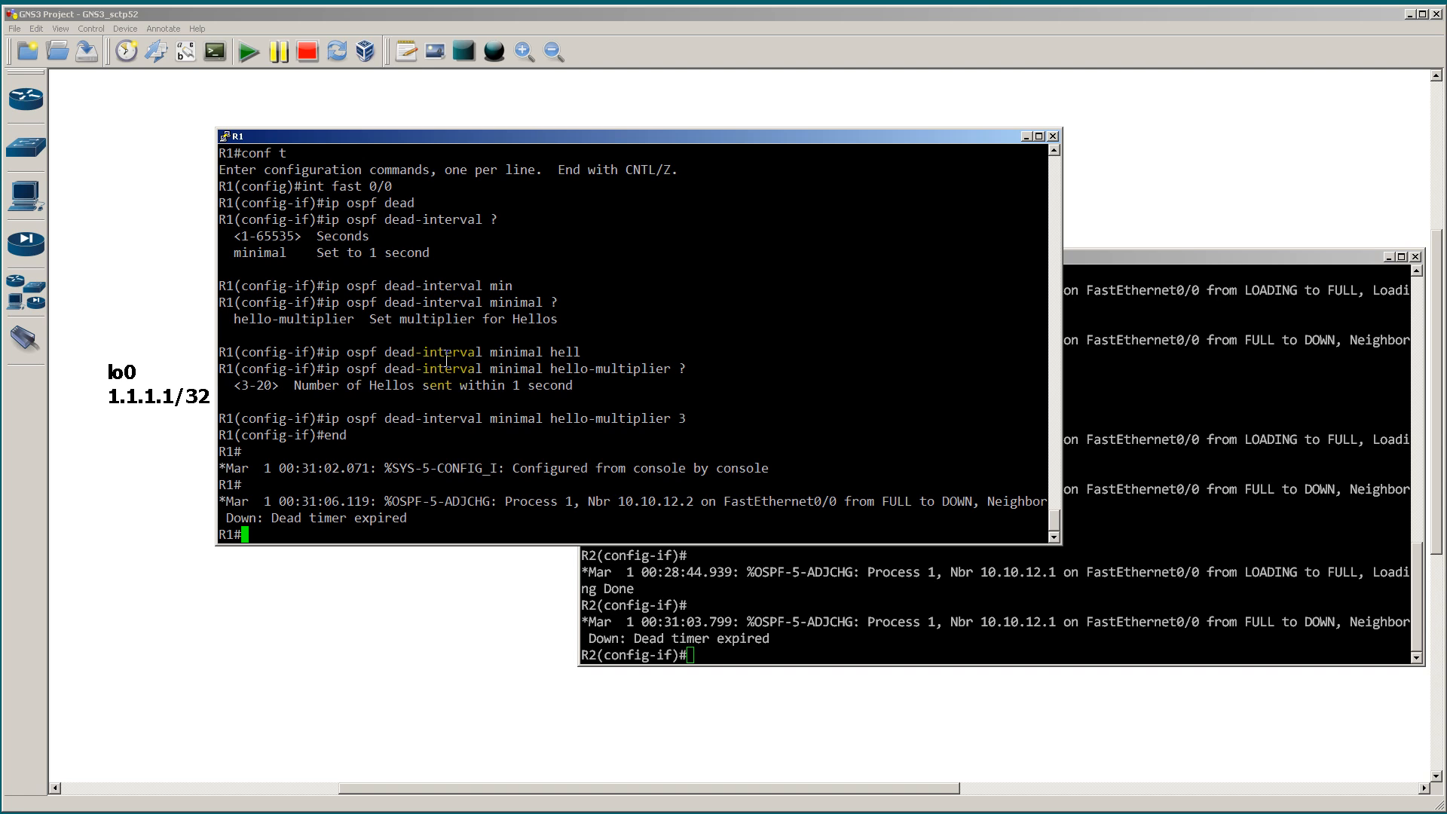
Step: Set the OSPF dead interval on R2's interface to minimal with hello-multiplier 3
{"action": "left_click", "coordinate": [924, 574]}
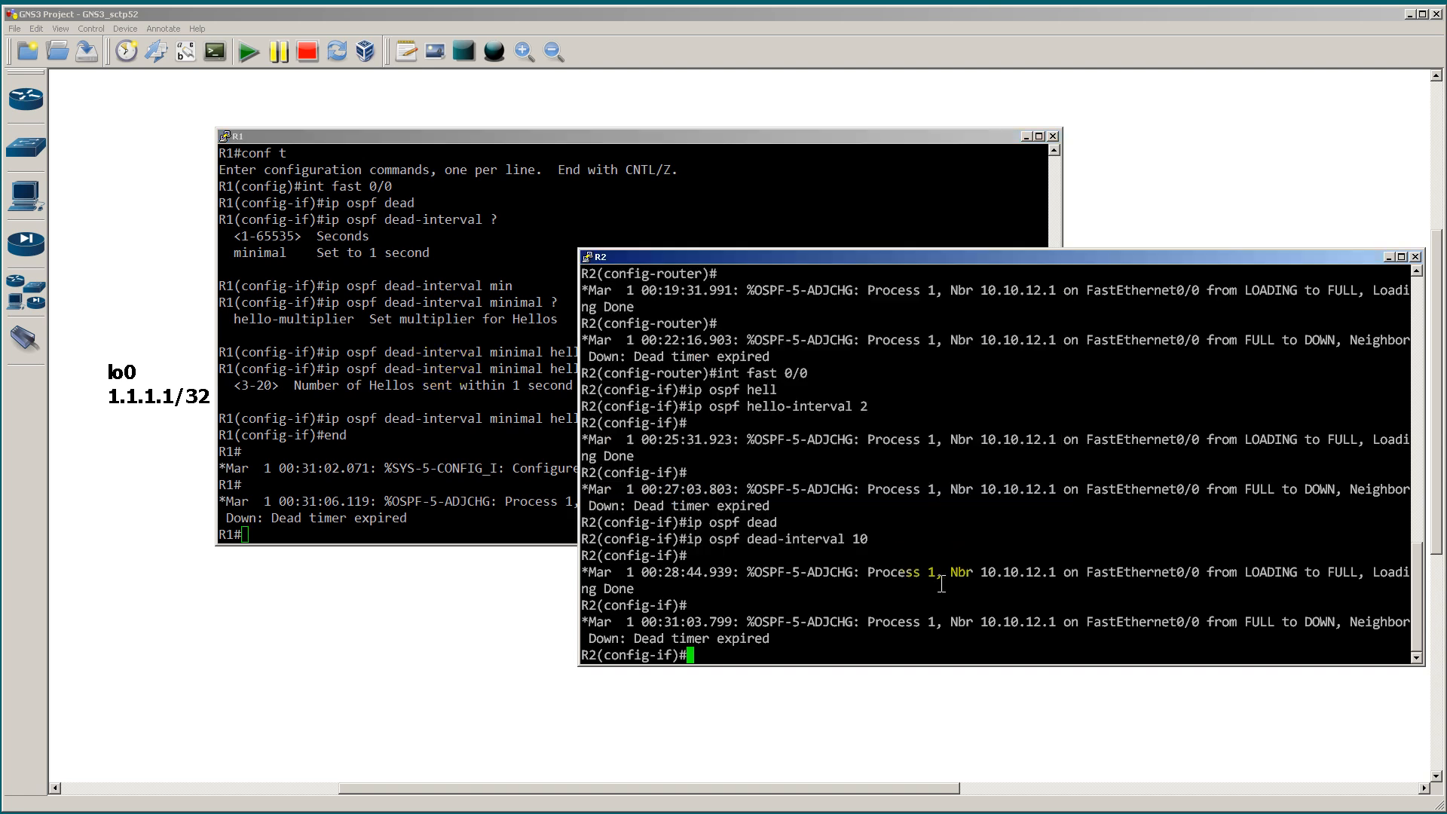
{"action": "type", "text": "ip ospf dad"}
{"action": "key", "text": "Tab"}
{"action": "key", "text": "BackSpace"}
{"action": "key", "text": "BackSpace"}
{"action": "type", "text": "ead-interval m"}
{"action": "key", "text": "Tab"}
{"action": "type", "text": "m"}
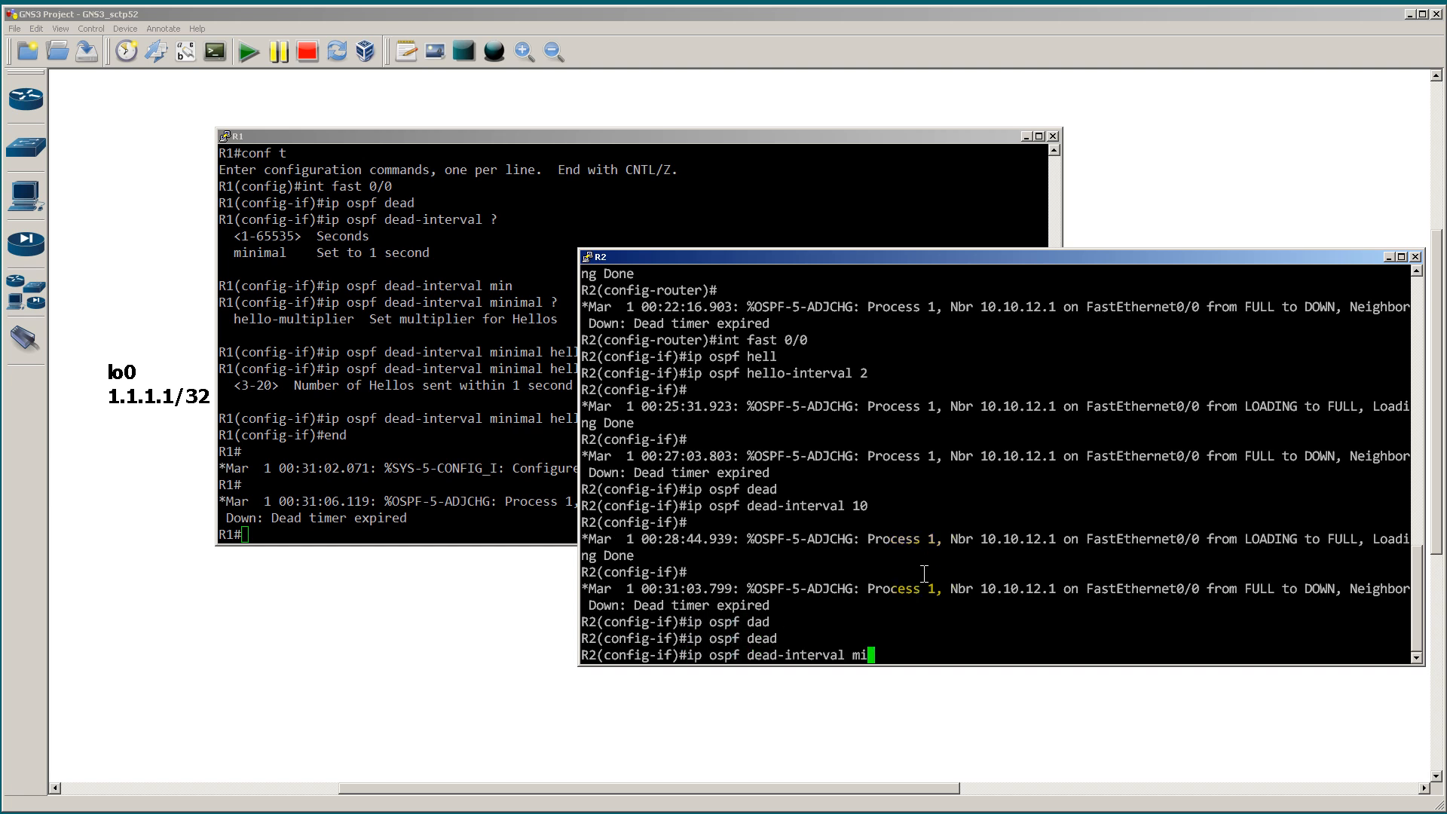
{"action": "type", "text": "in"}
{"action": "key", "text": "Tab"}
{"action": "type", "text": "he"}
{"action": "key", "text": "Tab"}
{"action": "type", "text": "3"}
{"action": "key", "text": "Return"}
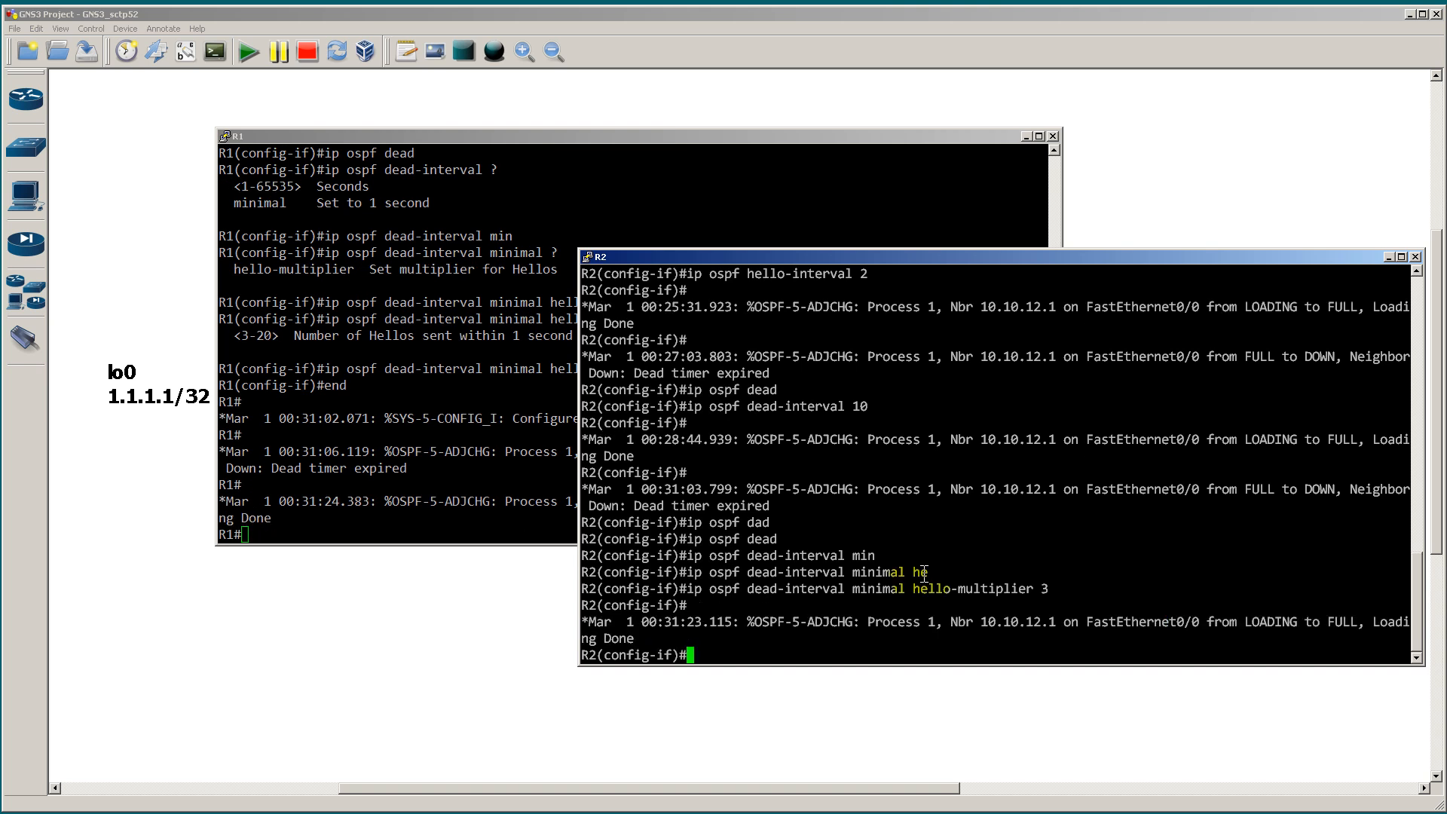
Step: Switch to R1's console and watch the hello traffic with debug ip ospf hello
{"action": "left_click", "coordinate": [450, 447]}
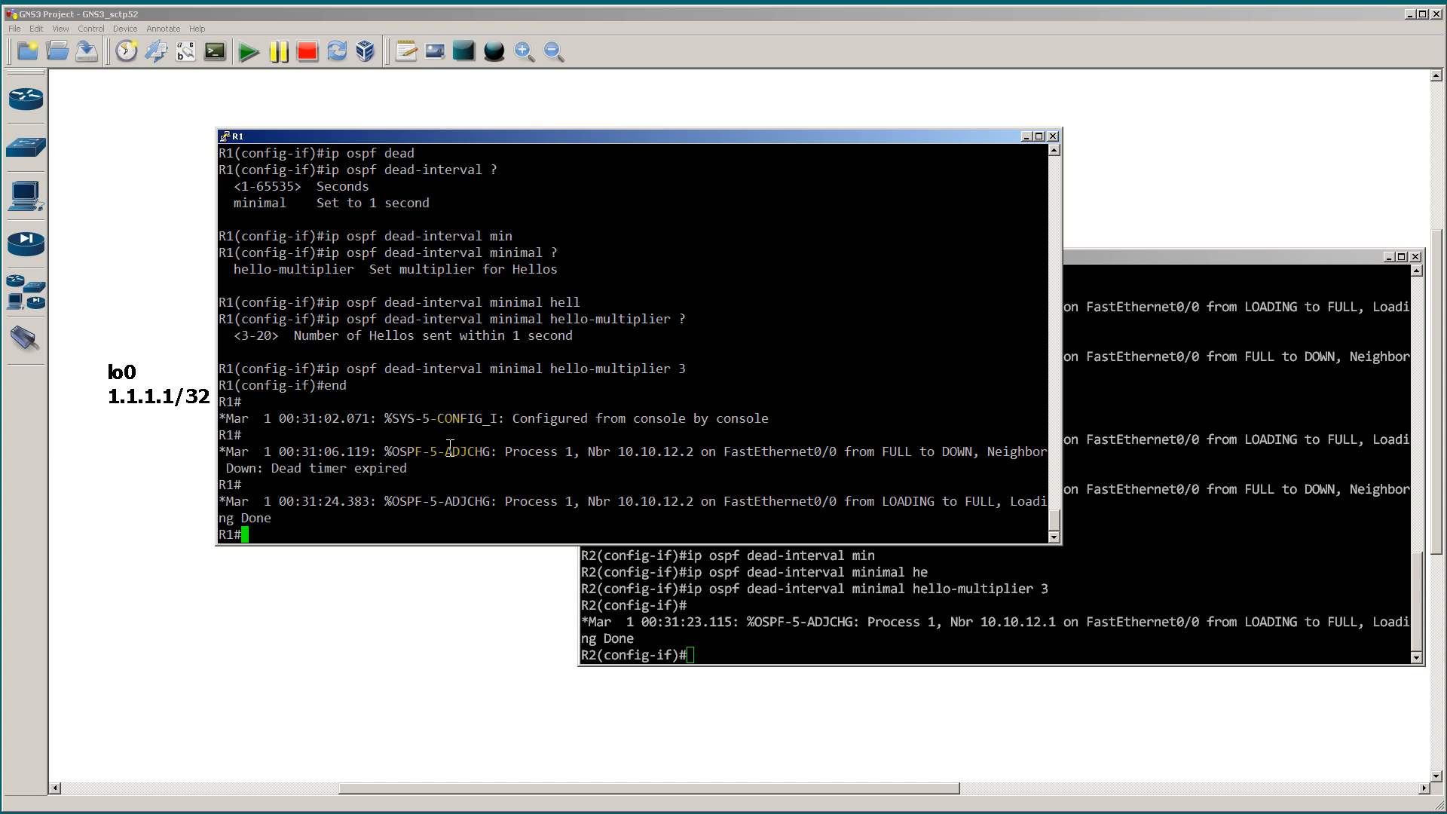
{"action": "type", "text": "debug ip ospf hello"}
{"action": "key", "text": "Return"}
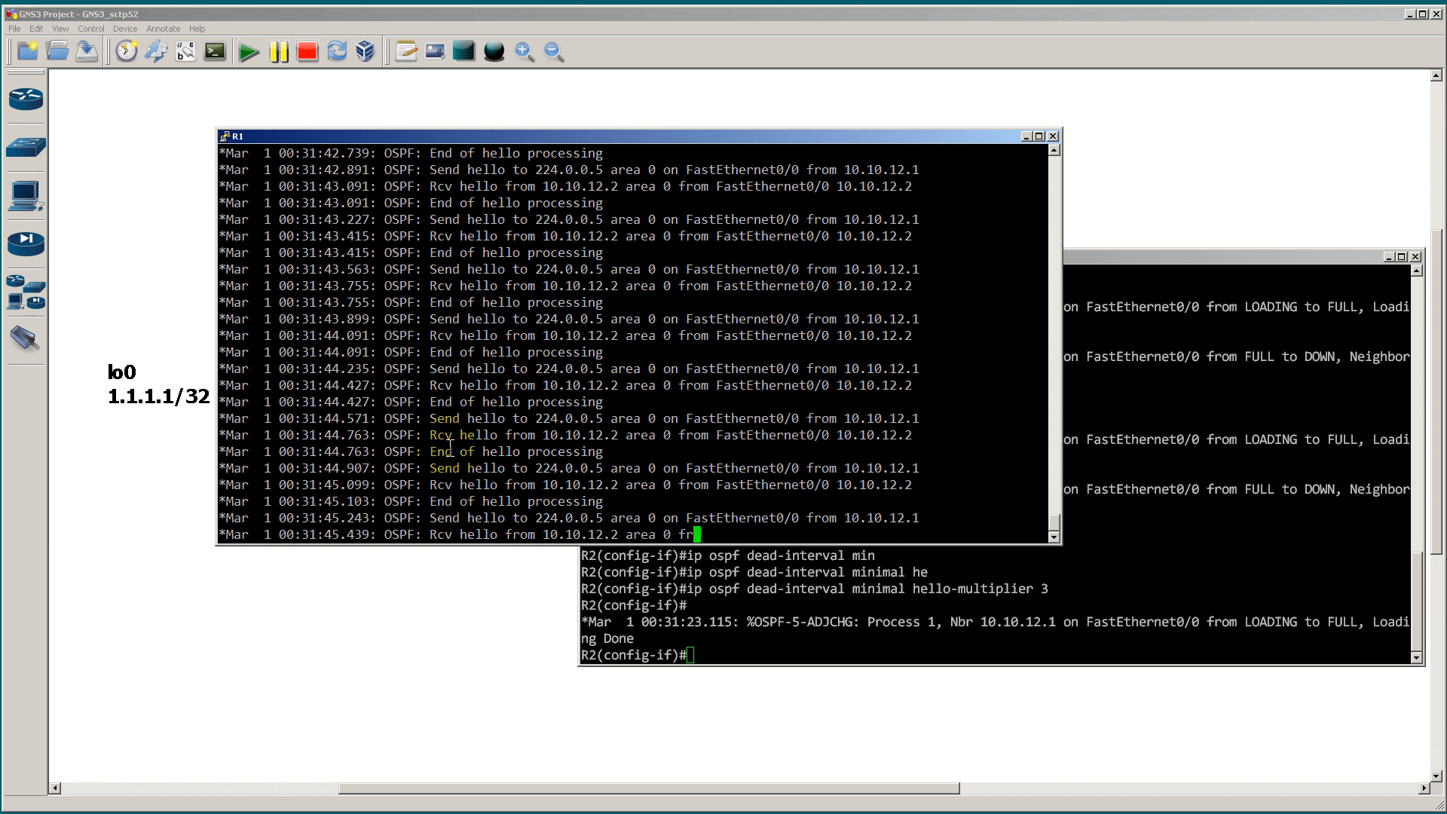
Step: Turn off all debugging on R1 with u all and get back to a clean prompt
{"action": "key", "text": "Return"}
{"action": "key", "text": "Return"}
{"action": "type", "text": "u all"}
{"action": "key", "text": "Return"}
{"action": "key", "text": "Return"}
{"action": "key", "text": "Return"}
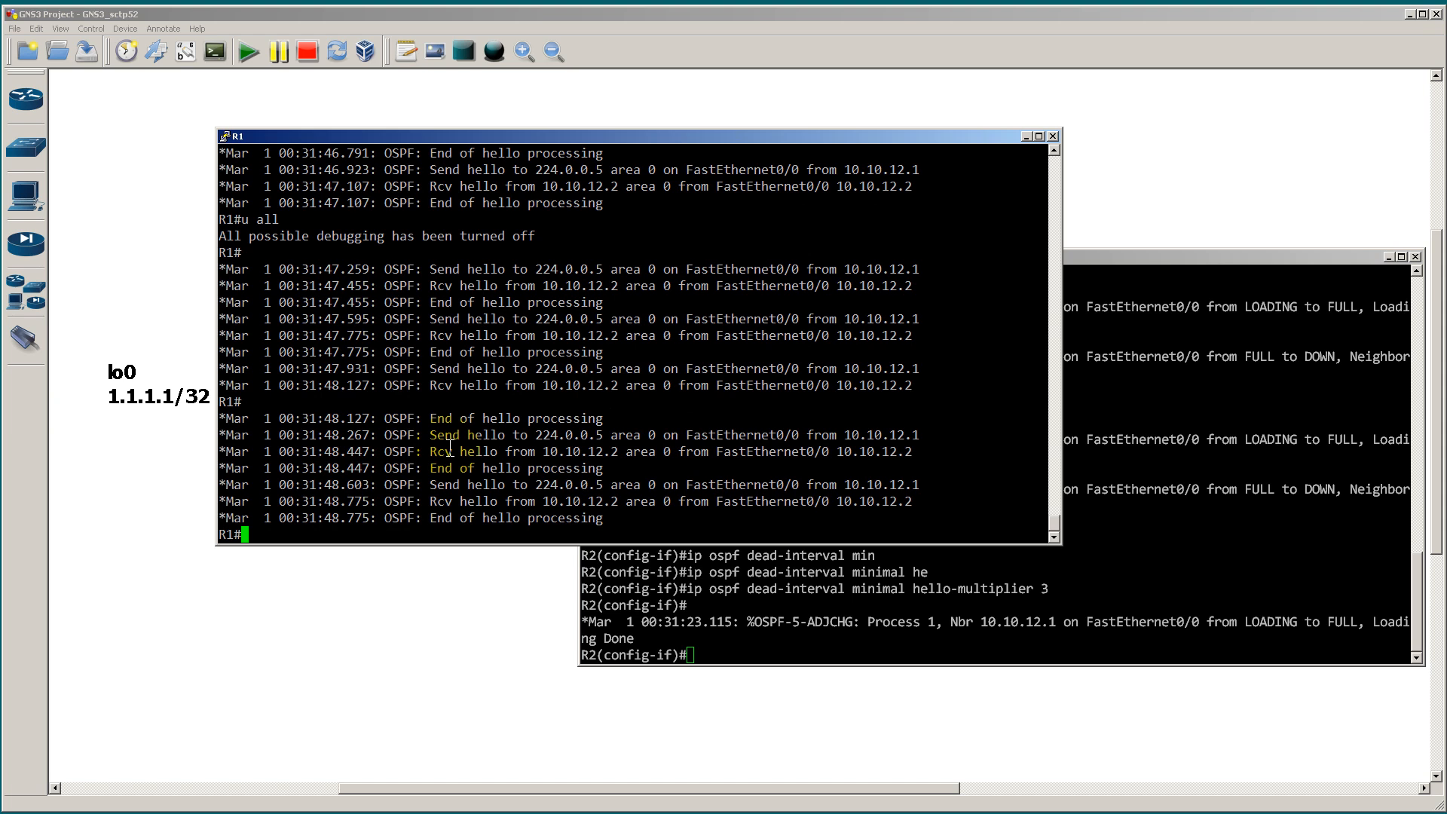
{"action": "key", "text": "Return"}
{"action": "key", "text": "Return"}
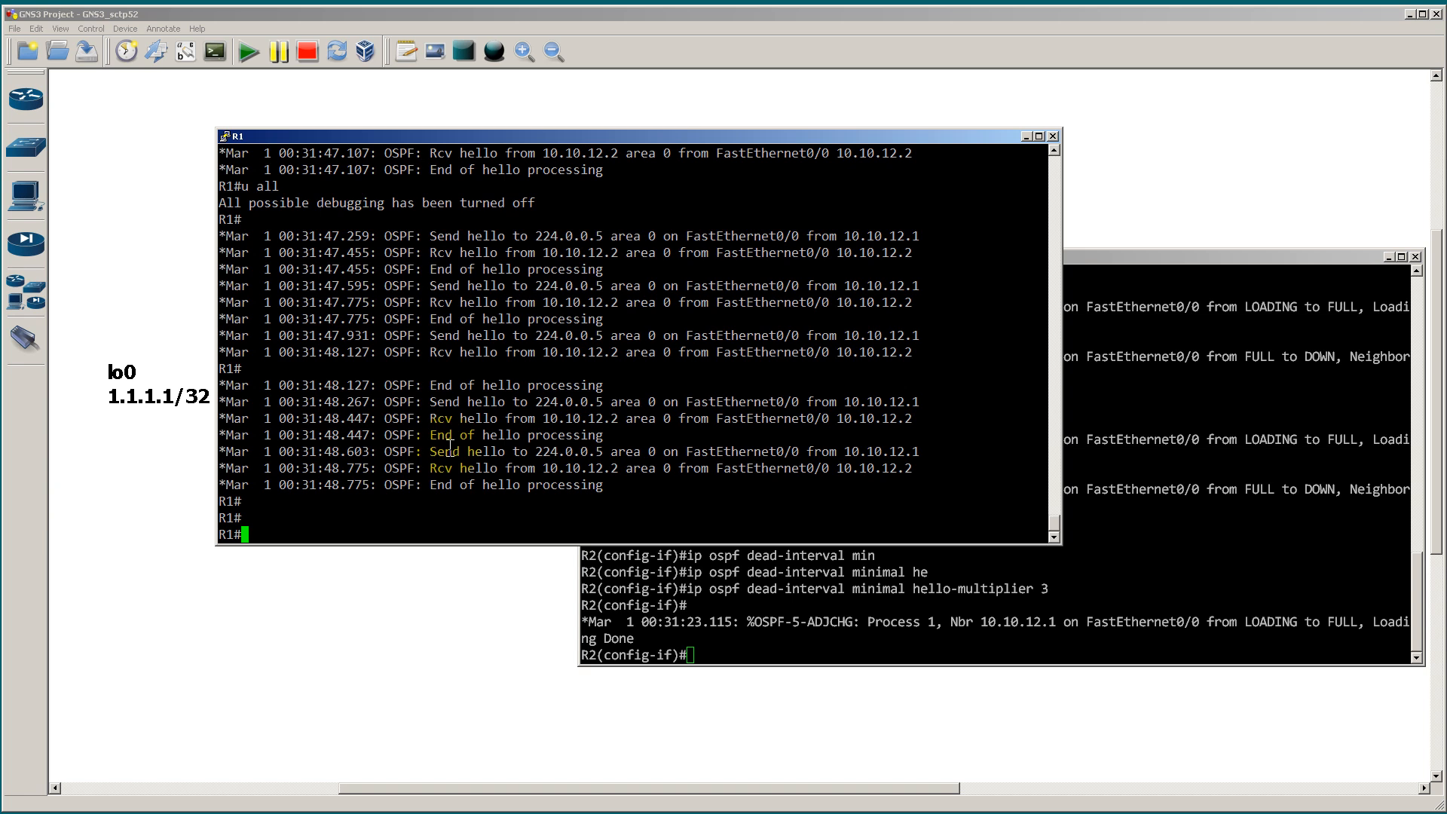
Step: Page through R1's running configuration to the end, highlighting the router ospf 1 section
{"action": "type", "text": "show run"}
{"action": "key", "text": "Return"}
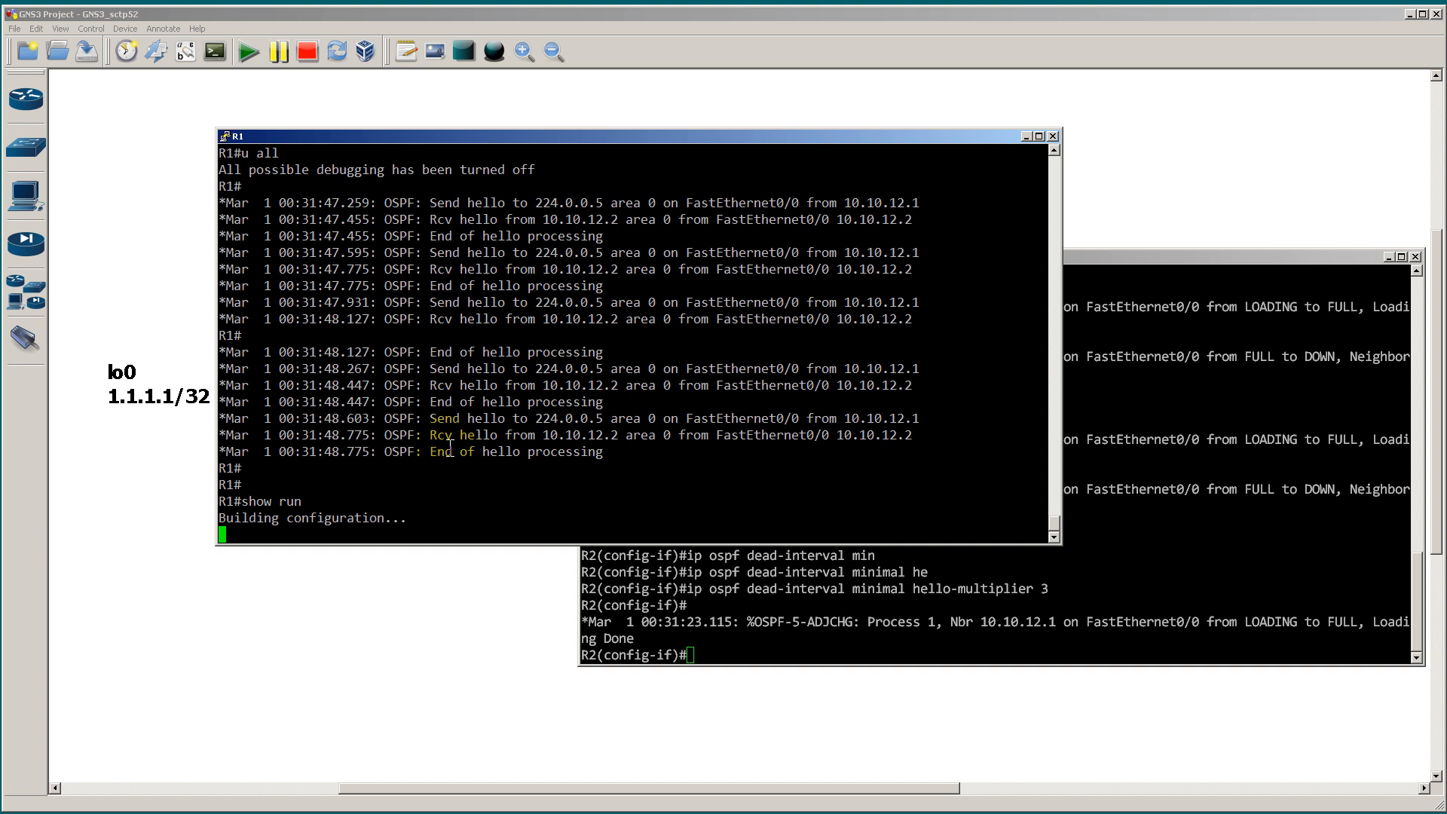
{"action": "key", "text": "space"}
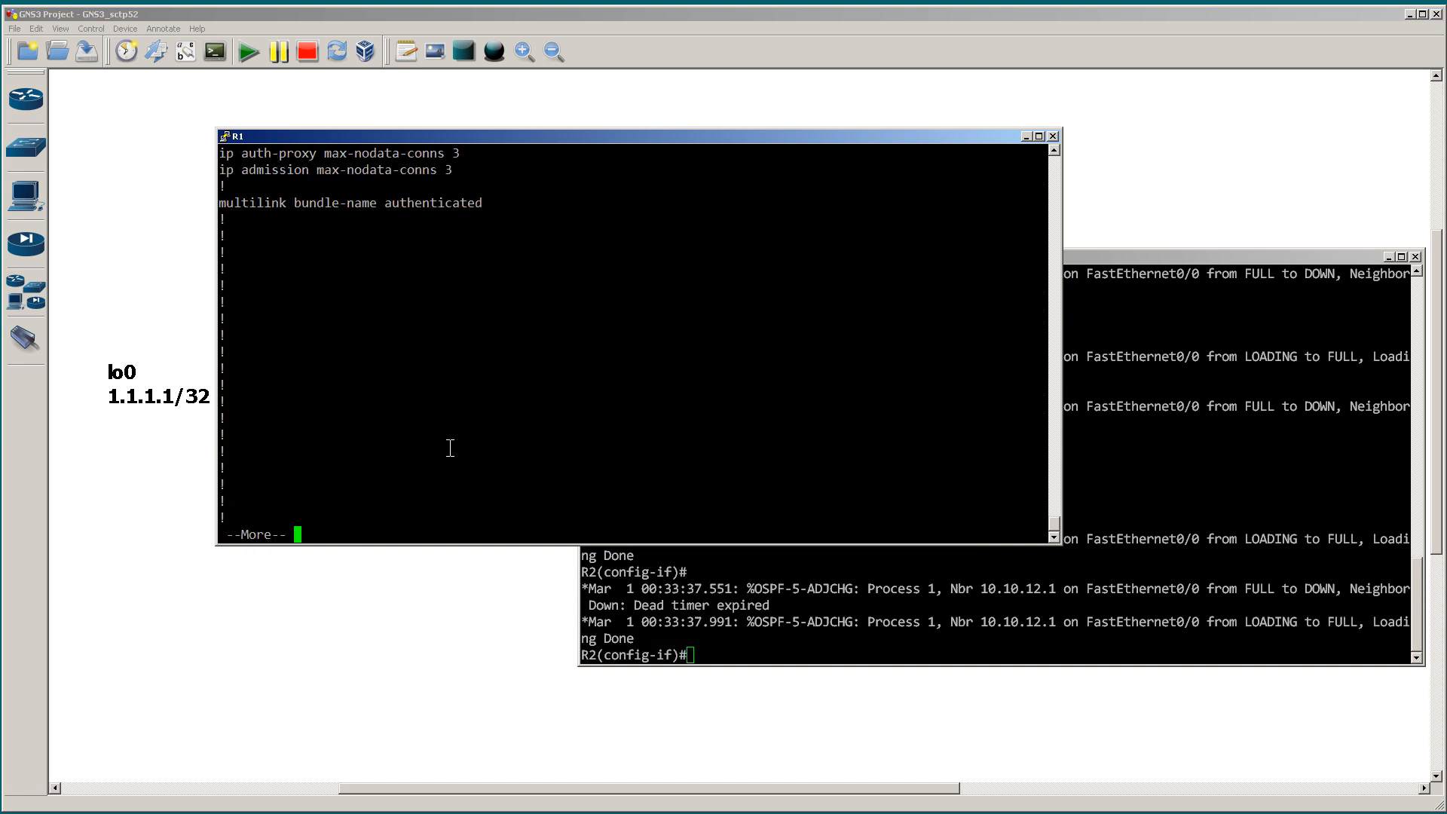
{"action": "key", "text": "space"}
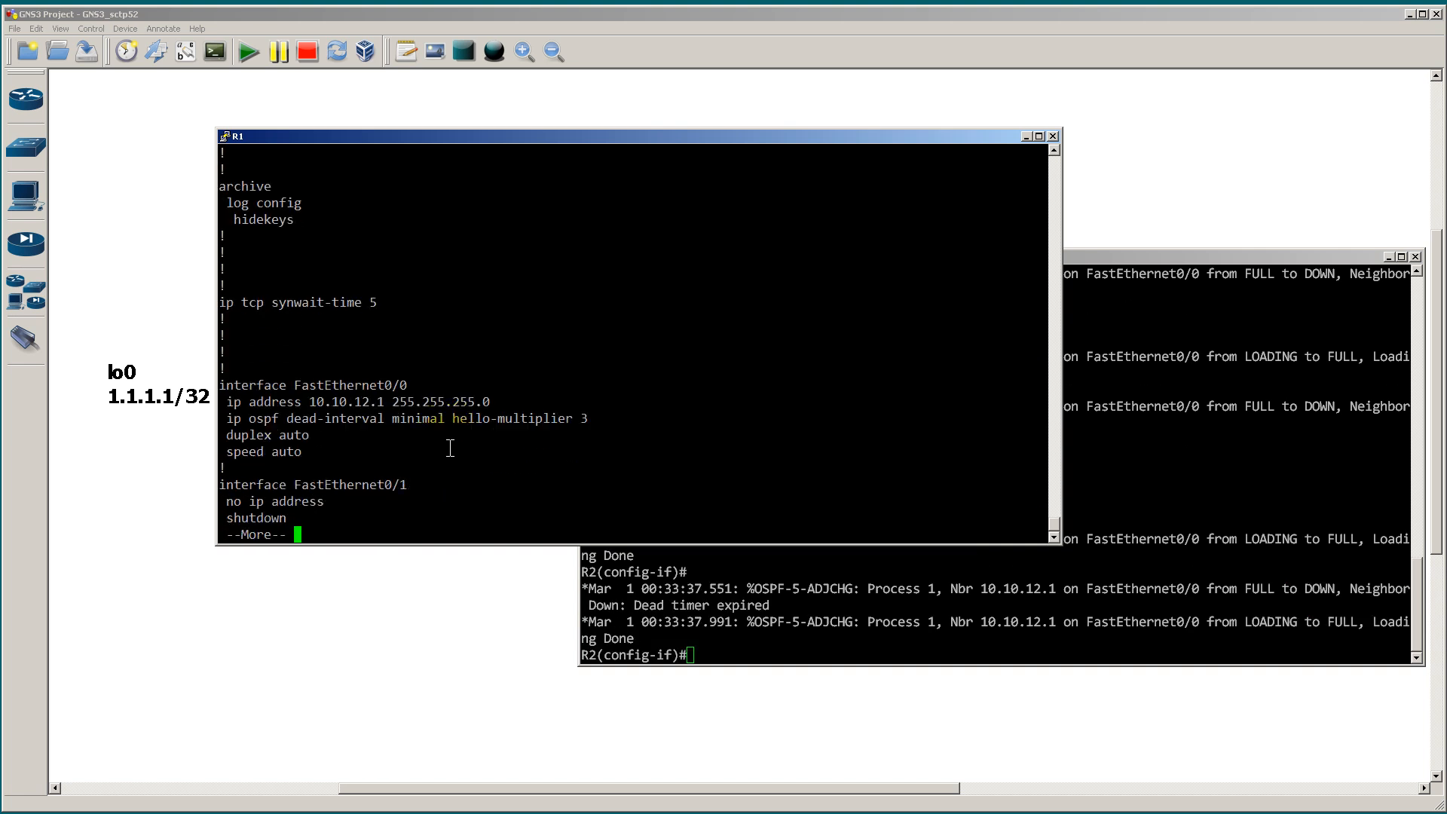
{"action": "key", "text": "space"}
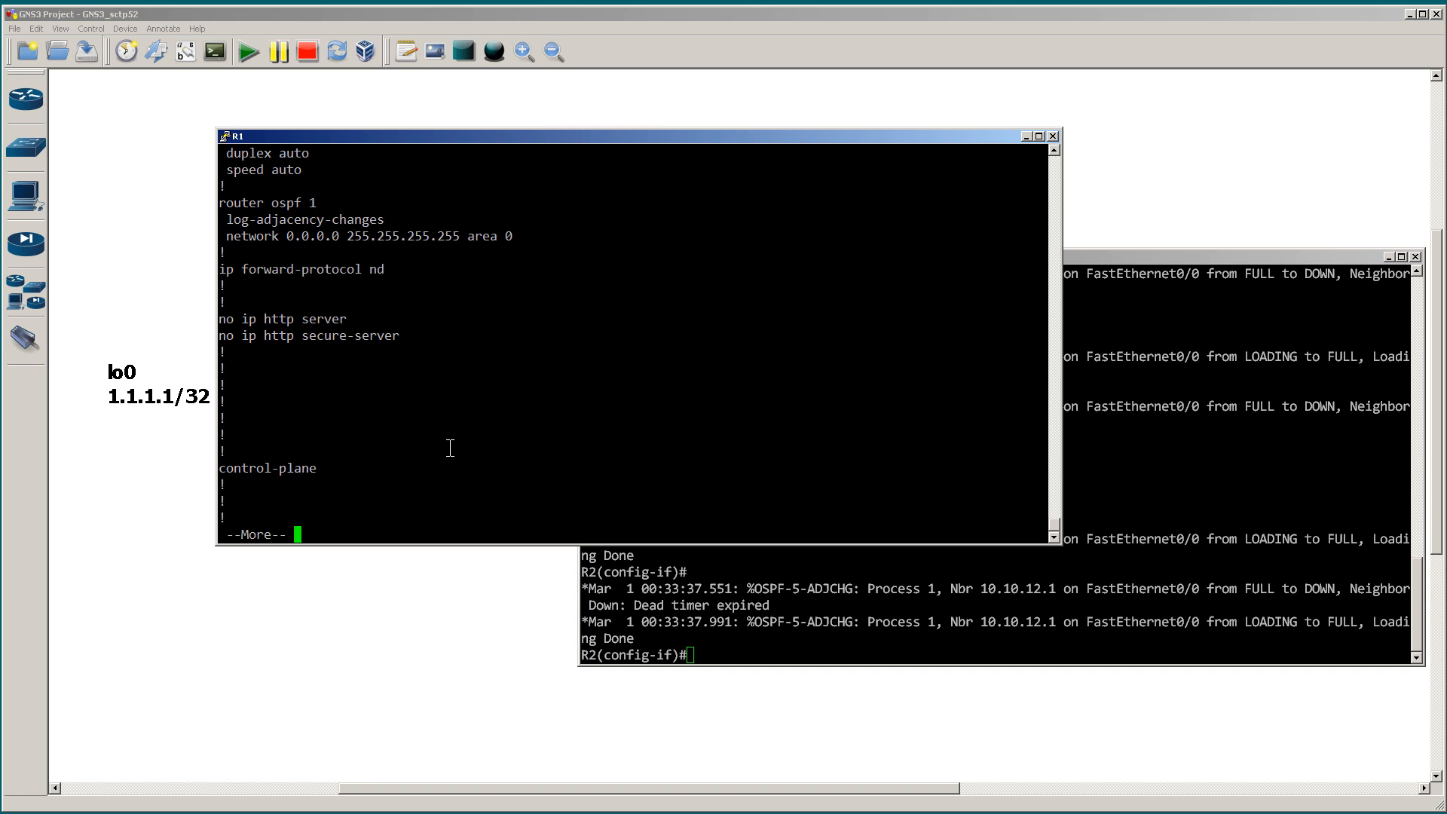
{"action": "left_click_drag", "start_coordinate": [515, 240], "coordinate": [227, 211]}
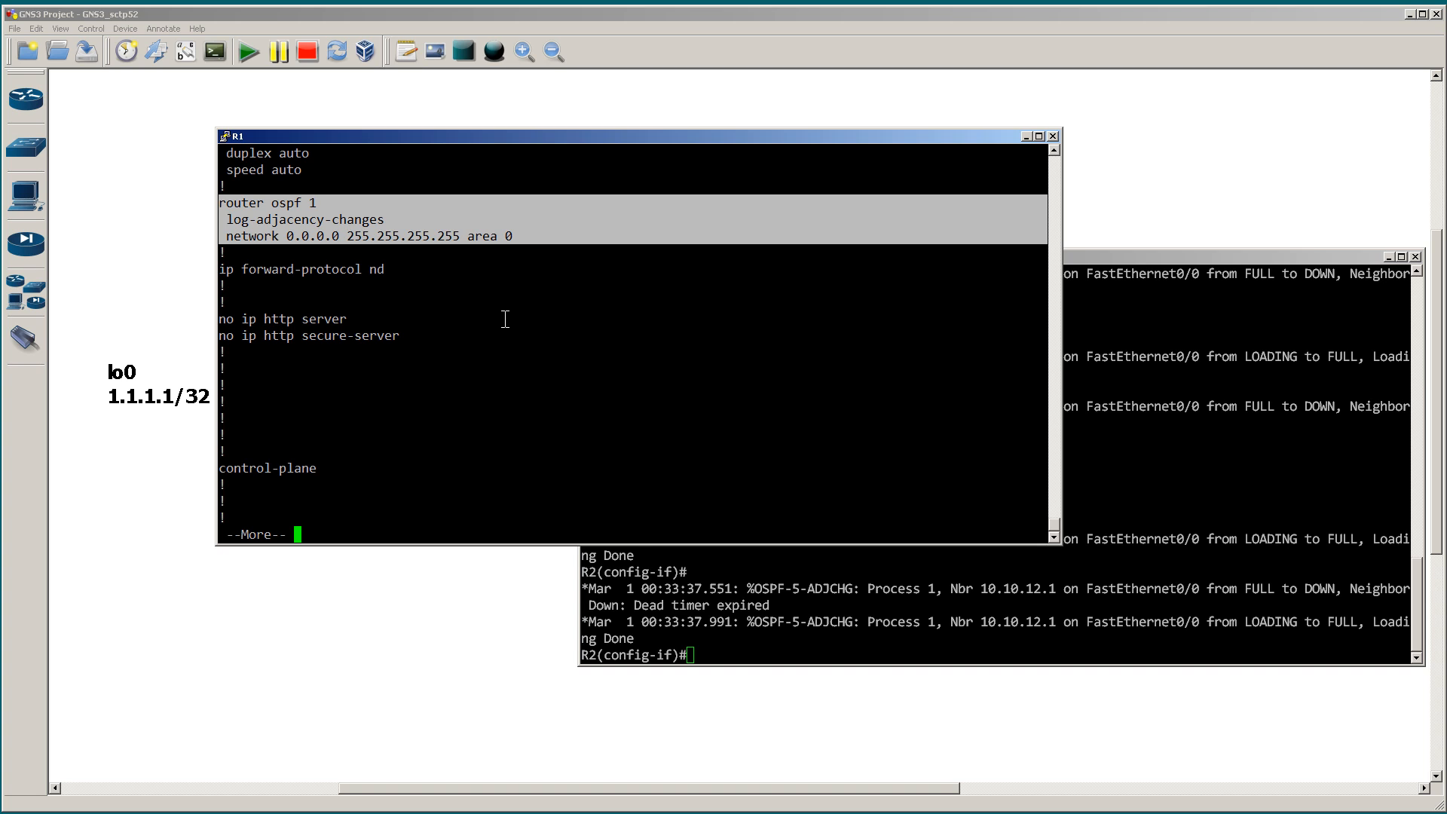
{"action": "left_click", "coordinate": [507, 319]}
{"action": "key", "text": "space"}
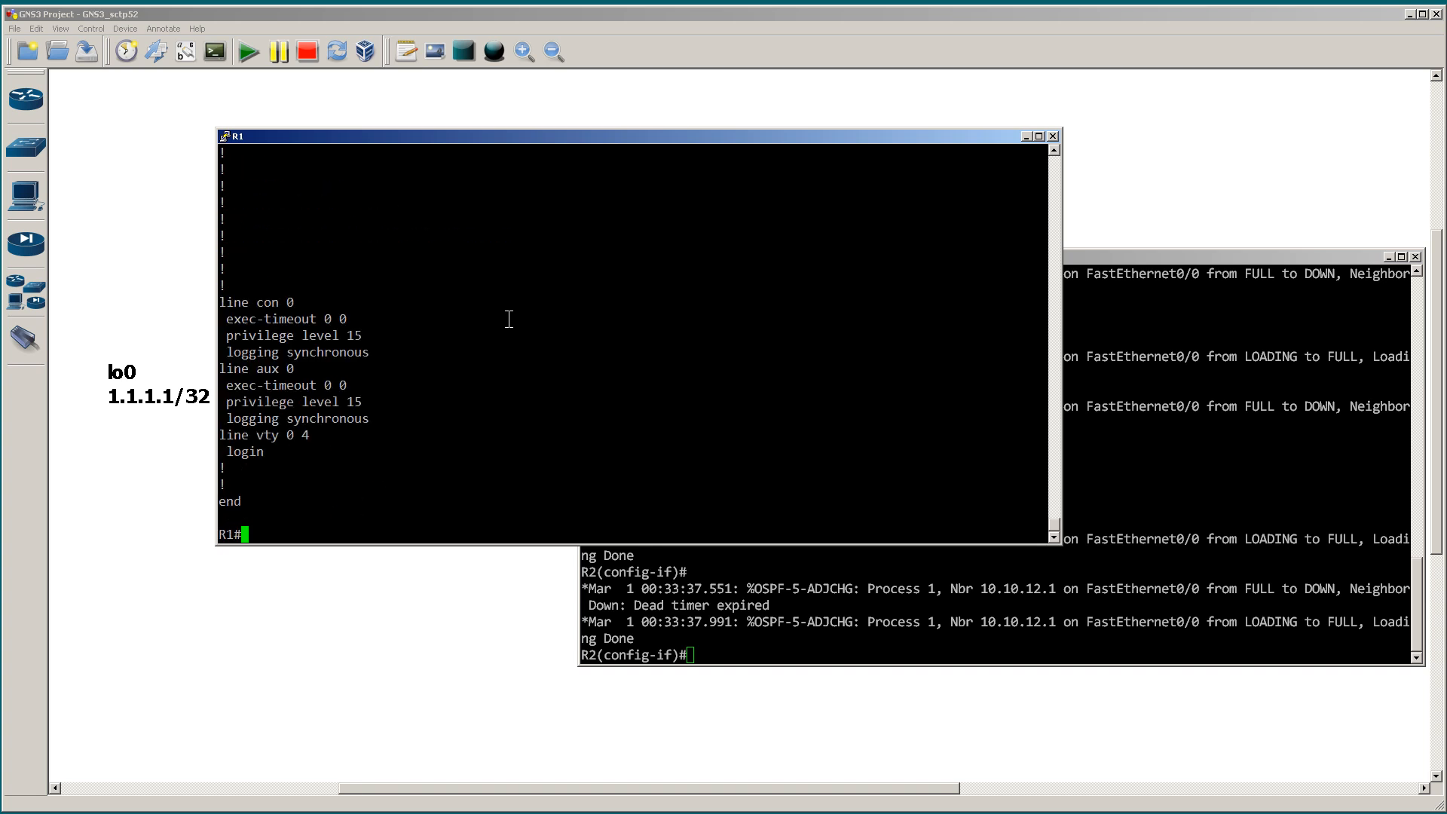
Step: Create loopback interface lo0 on R1 with address 1.1.1.1 and mask 255.255.255.255
{"action": "type", "text": "conf t"}
{"action": "key", "text": "Return"}
{"action": "type", "text": "int lo0"}
{"action": "key", "text": "Return"}
{"action": "type", "text": "ip add 1.1.1.1 255.255.255.255.255"}
{"action": "key", "text": "Return"}
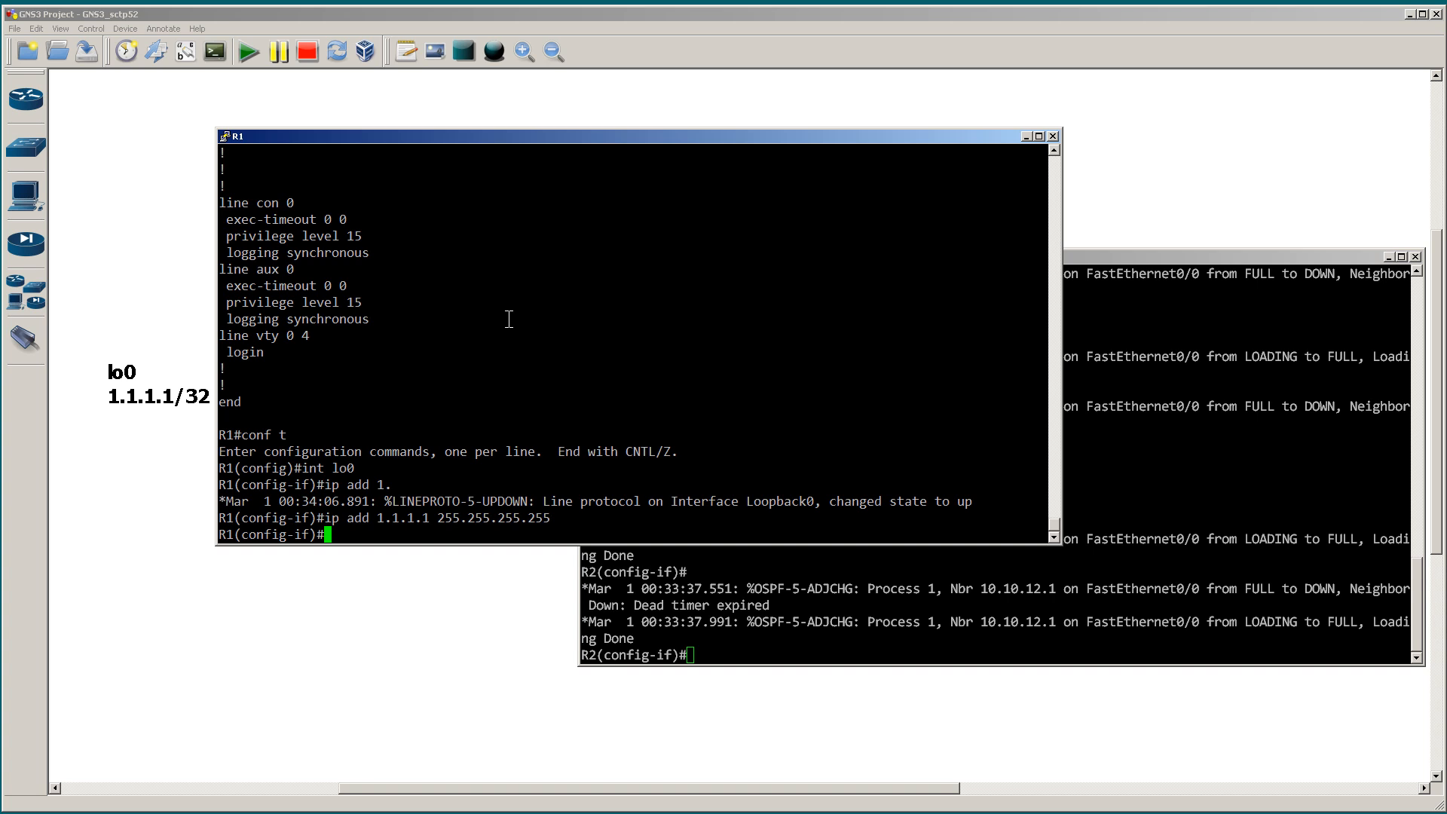
Step: Create loopback interface lo1 on R1 with address 8.8.8.8 and mask 255.255.255.255
{"action": "type", "text": "int "}
{"action": "type", "text": "lo"}
{"action": "type", "text": "1"}
{"action": "key", "text": "Return"}
{"action": "type", "text": "ip add"}
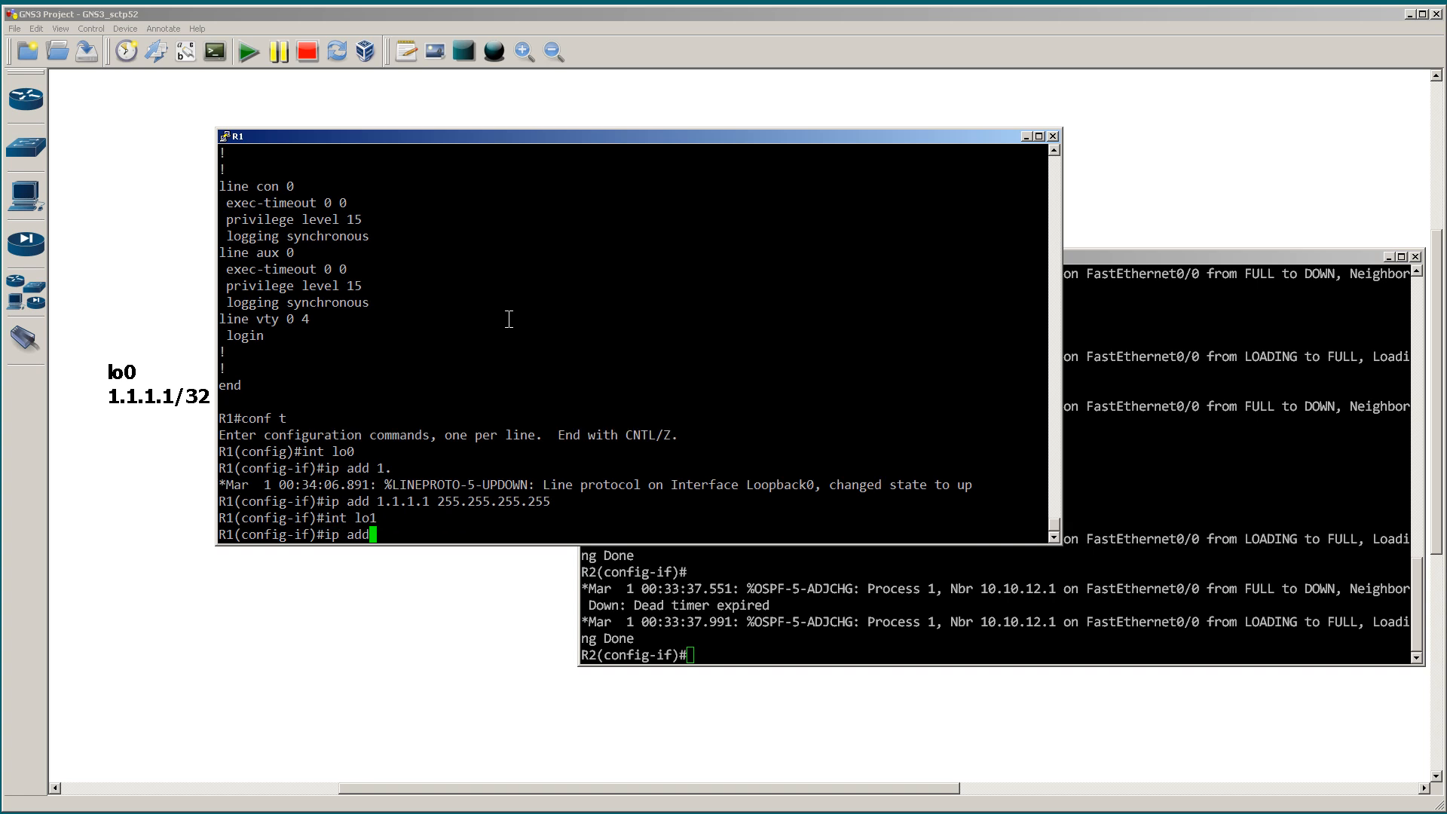
{"action": "key", "text": "Tab"}
{"action": "type", "text": "8.8."}
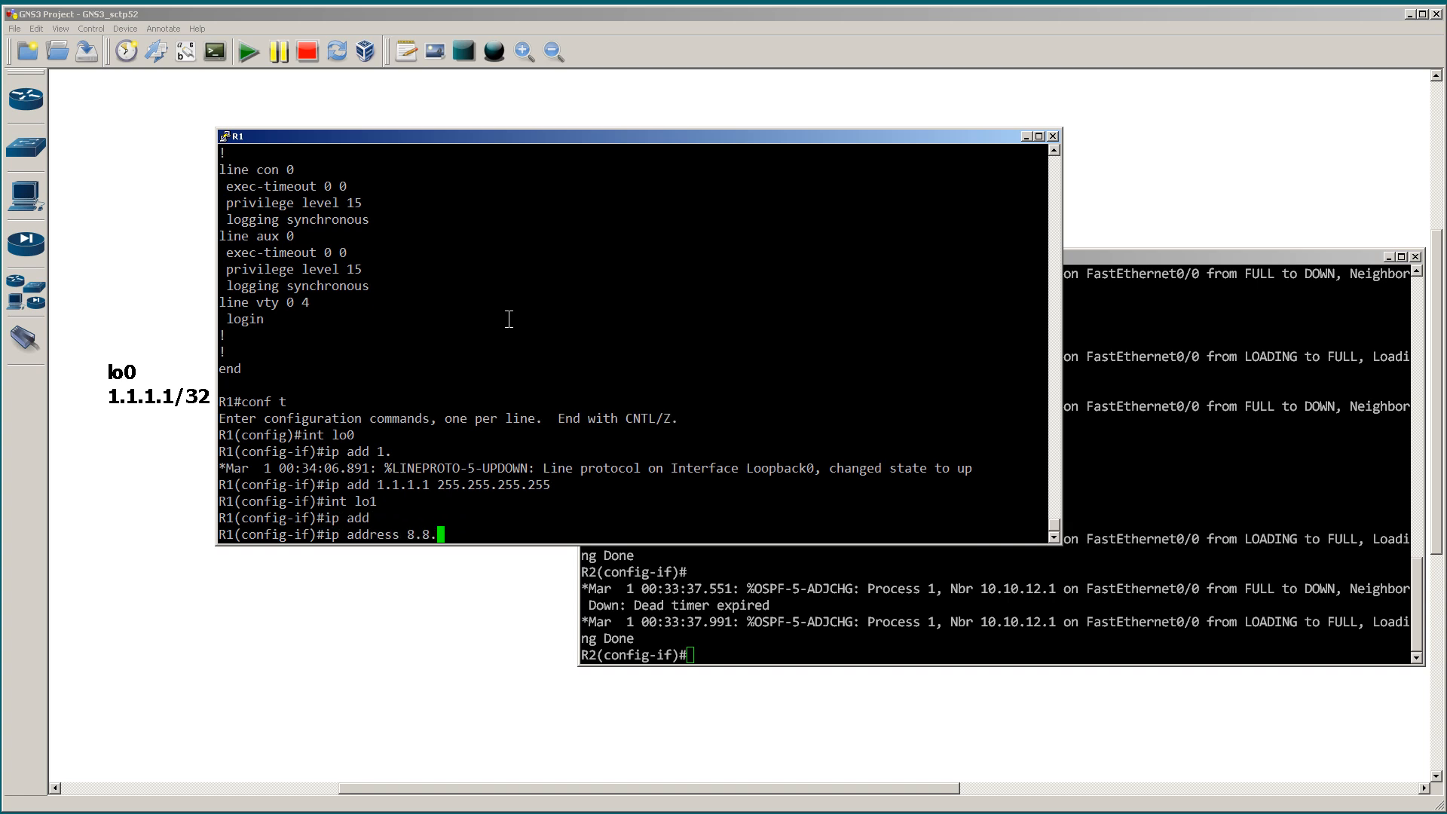
{"action": "type", "text": "8.8 255.255.255.255"}
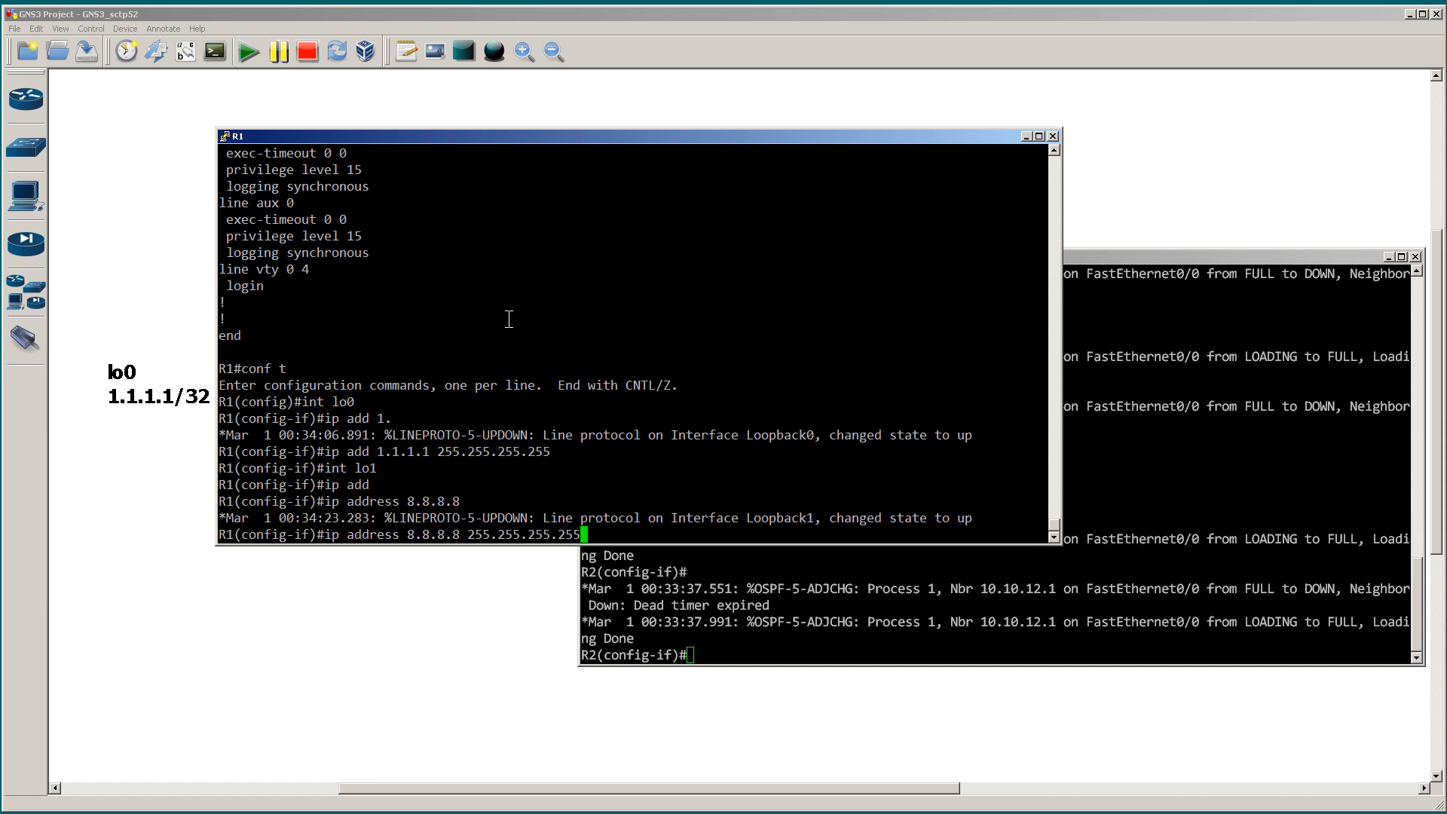
{"action": "key", "text": "Return"}
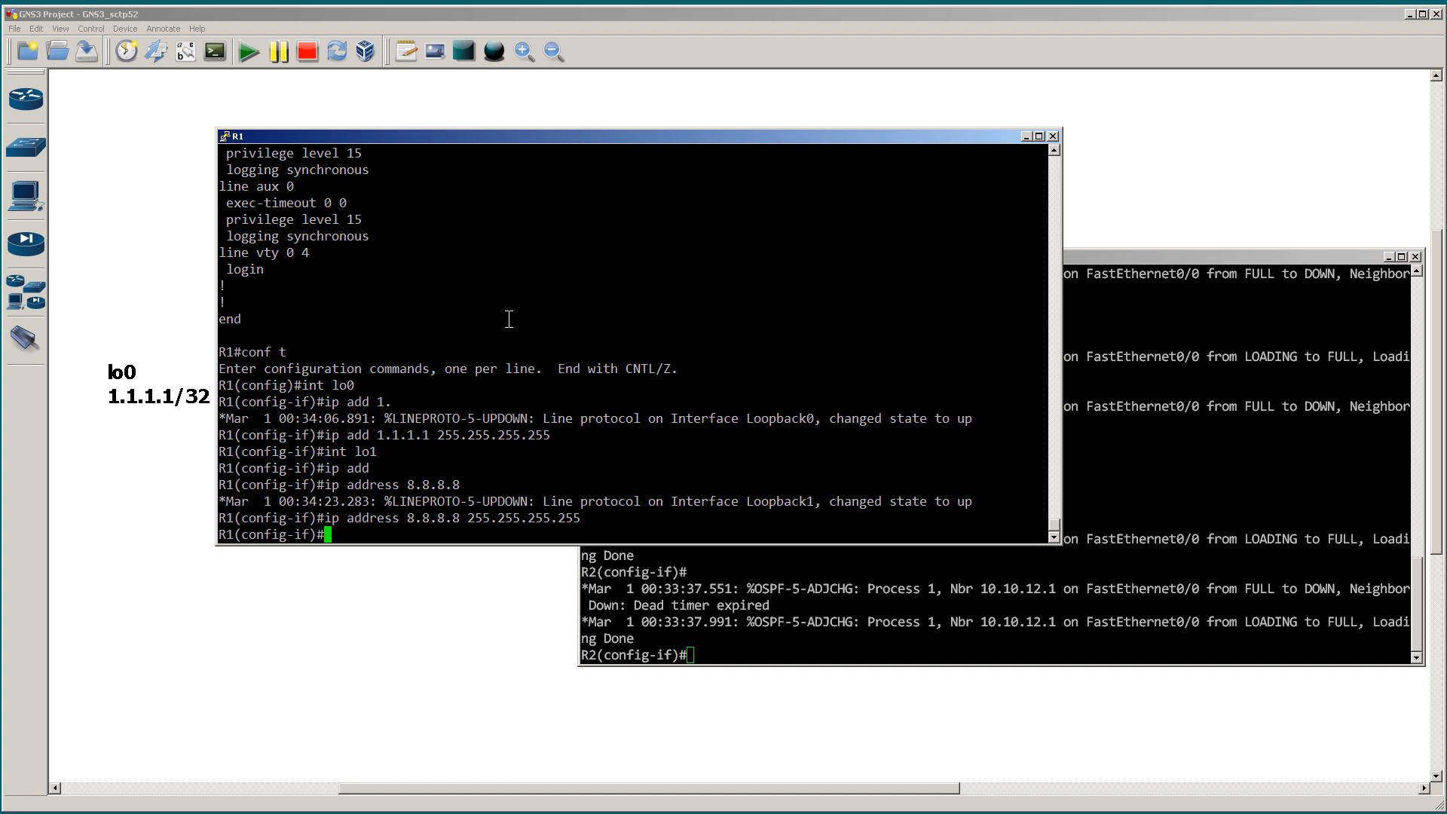
Step: Exit configuration mode on R1 and review all OSPF-enabled interfaces with show ip ospf int
{"action": "type", "text": "end"}
{"action": "key", "text": "Return"}
{"action": "type", "text": "show "}
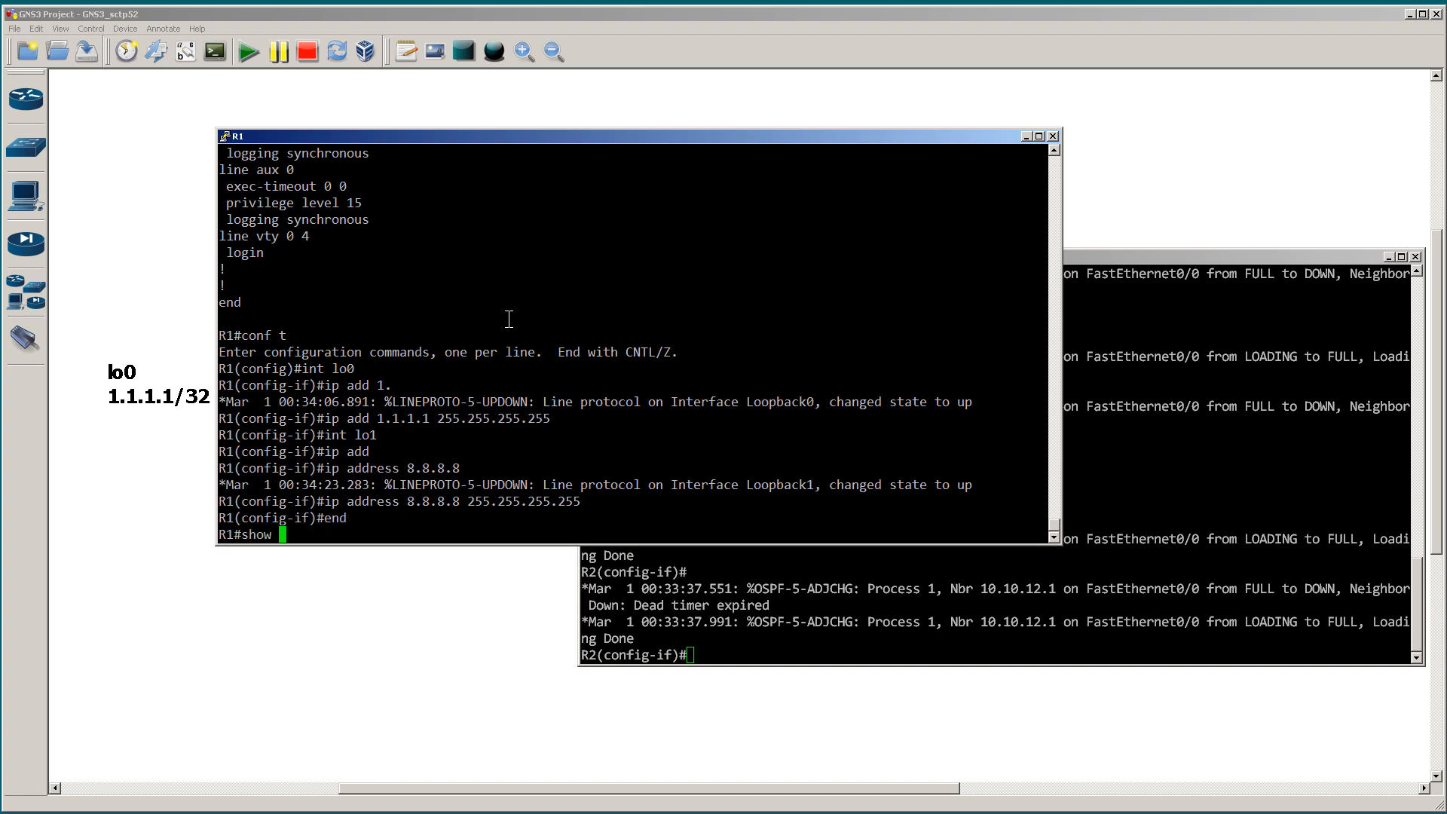
{"action": "type", "text": "ip ospf int"}
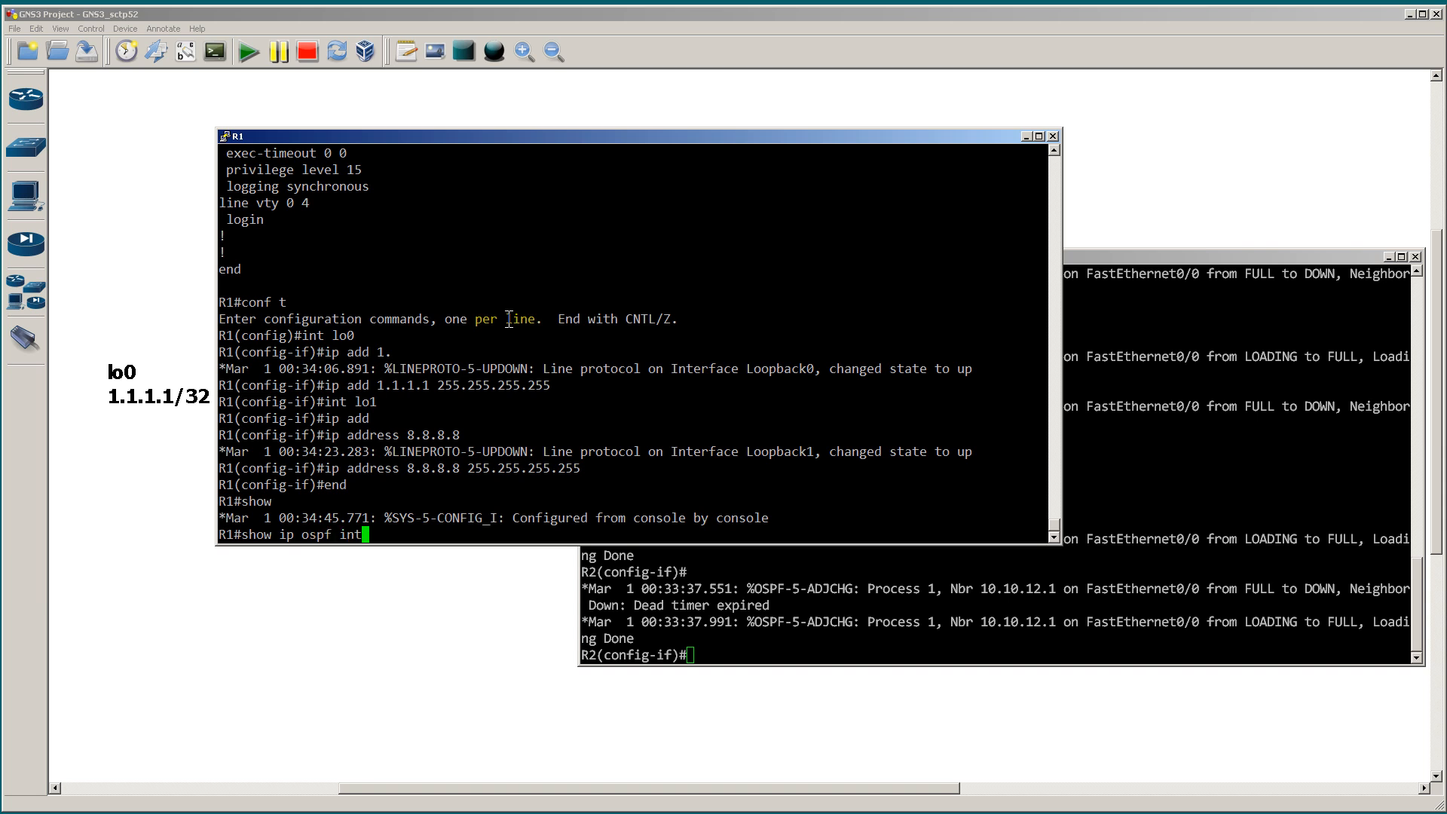
{"action": "key", "text": "Return"}
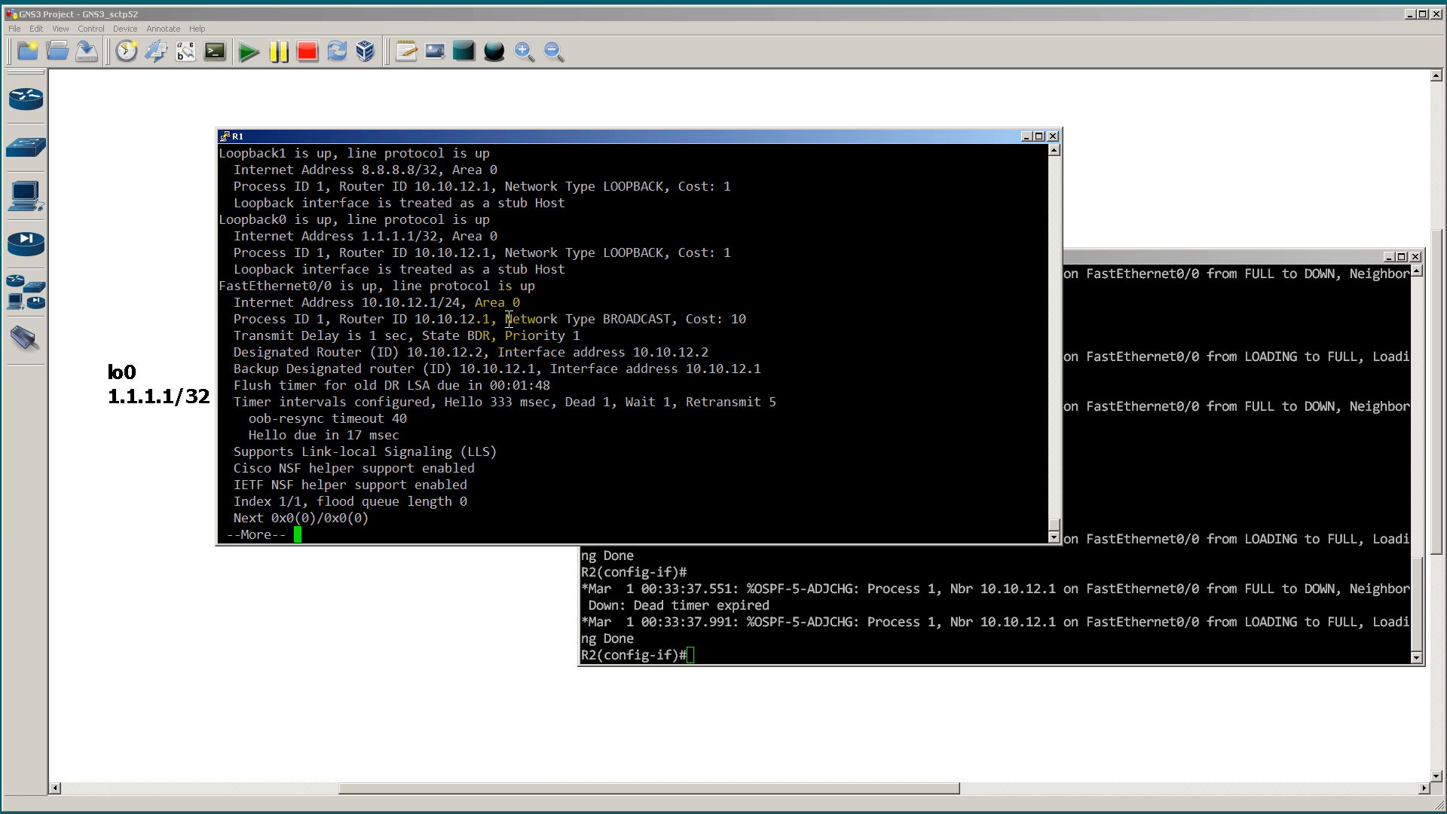
{"action": "key", "text": "space"}
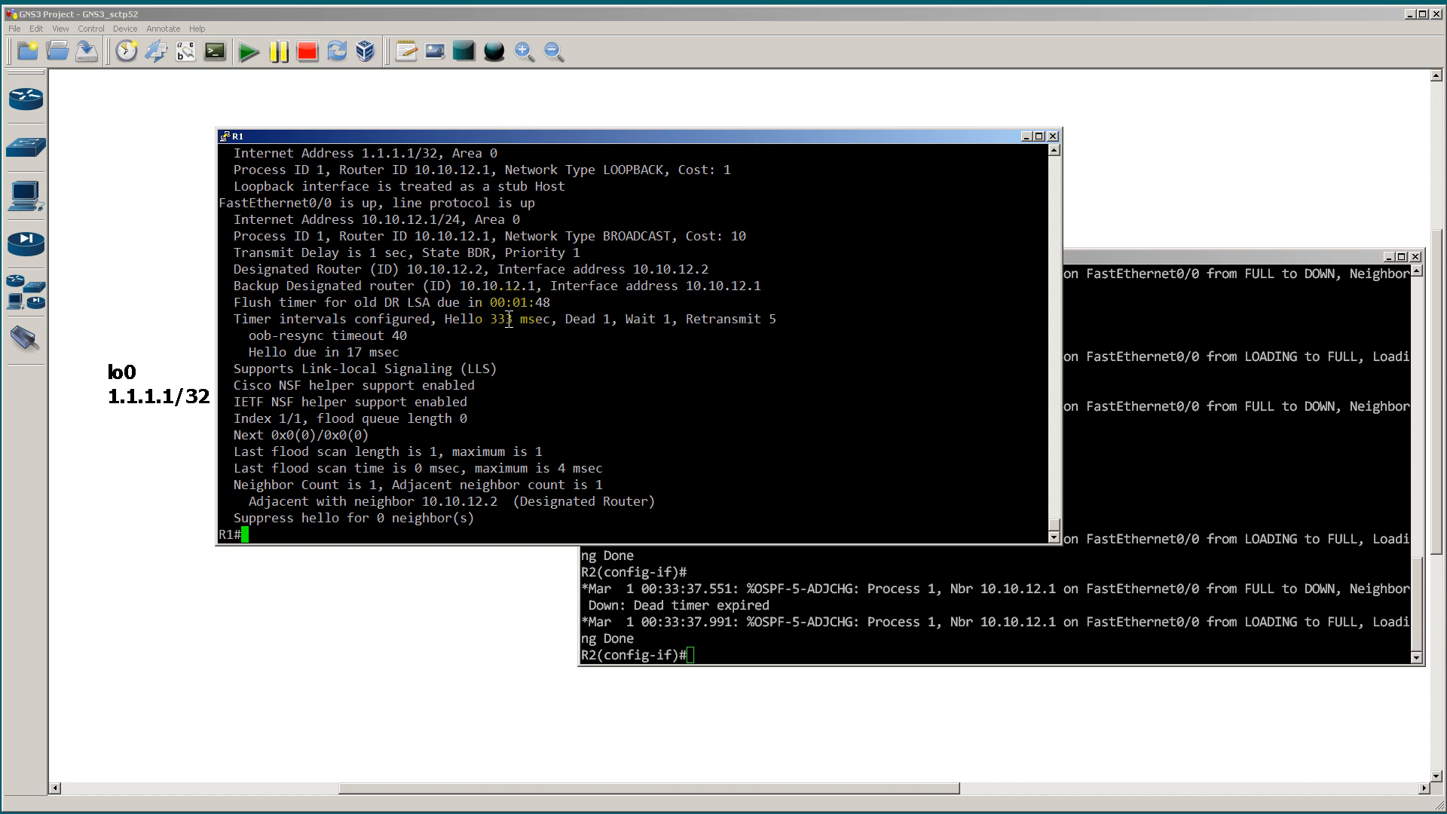
Step: List R1's OSPF-enabled interfaces in summary form with show ip ospf int br
{"action": "key", "text": "Up"}
{"action": "type", "text": "br"}
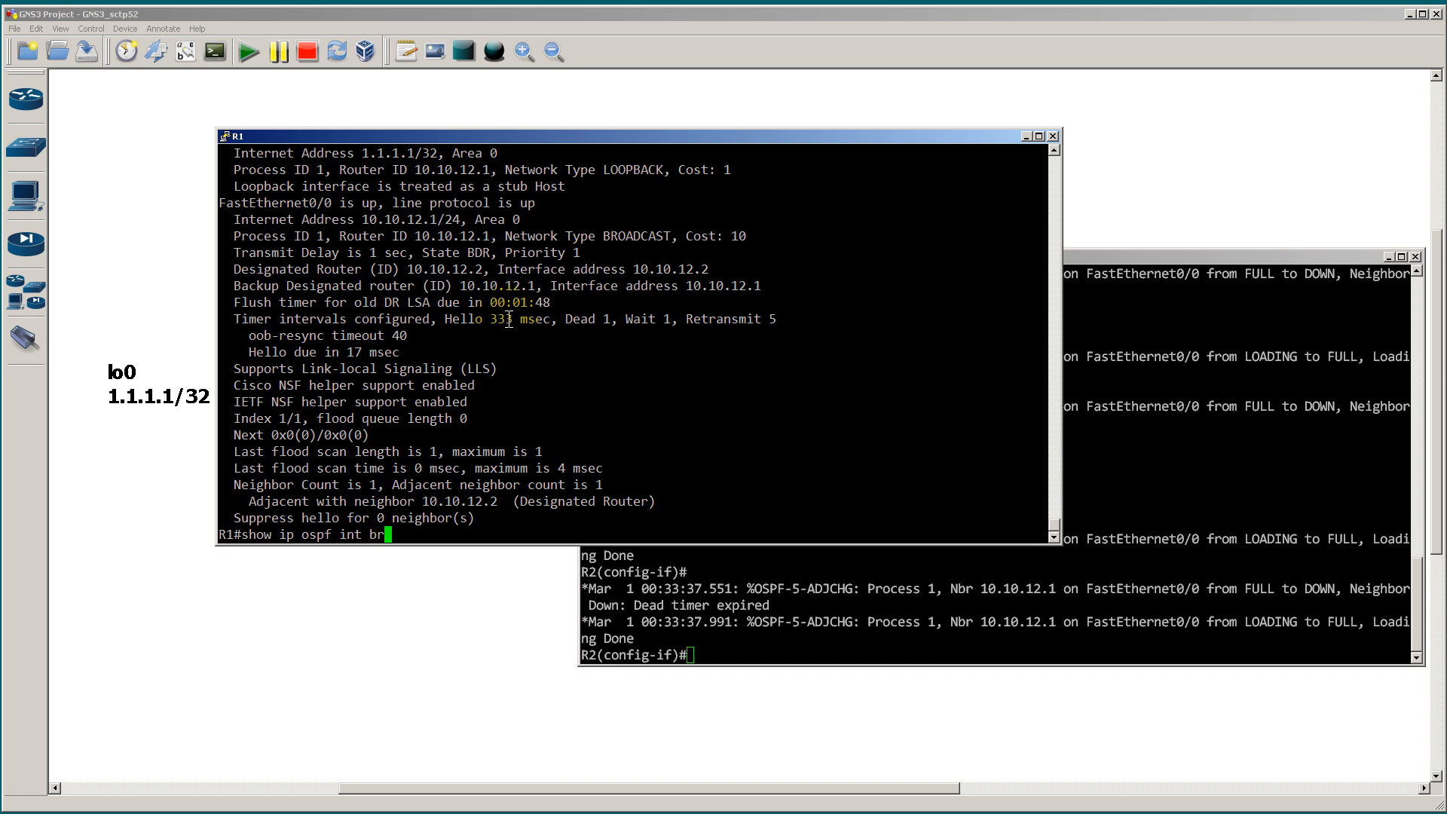
{"action": "key", "text": "Return"}
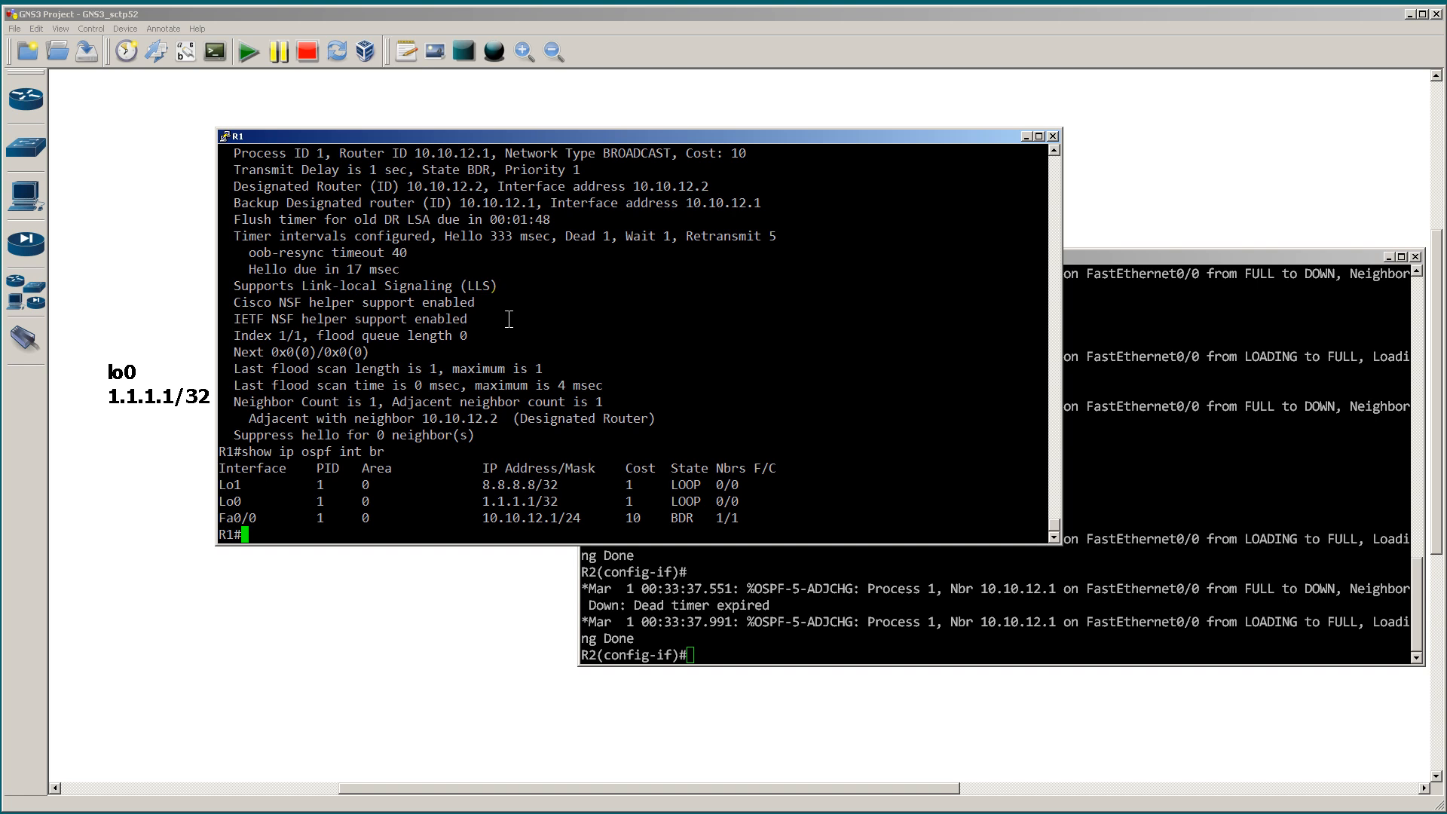
Step: Exit configuration mode on R2, run show ip route and highlight the OSPF routes to 1.1.1.1 and 8.8.8.8
{"action": "left_click", "coordinate": [1128, 530]}
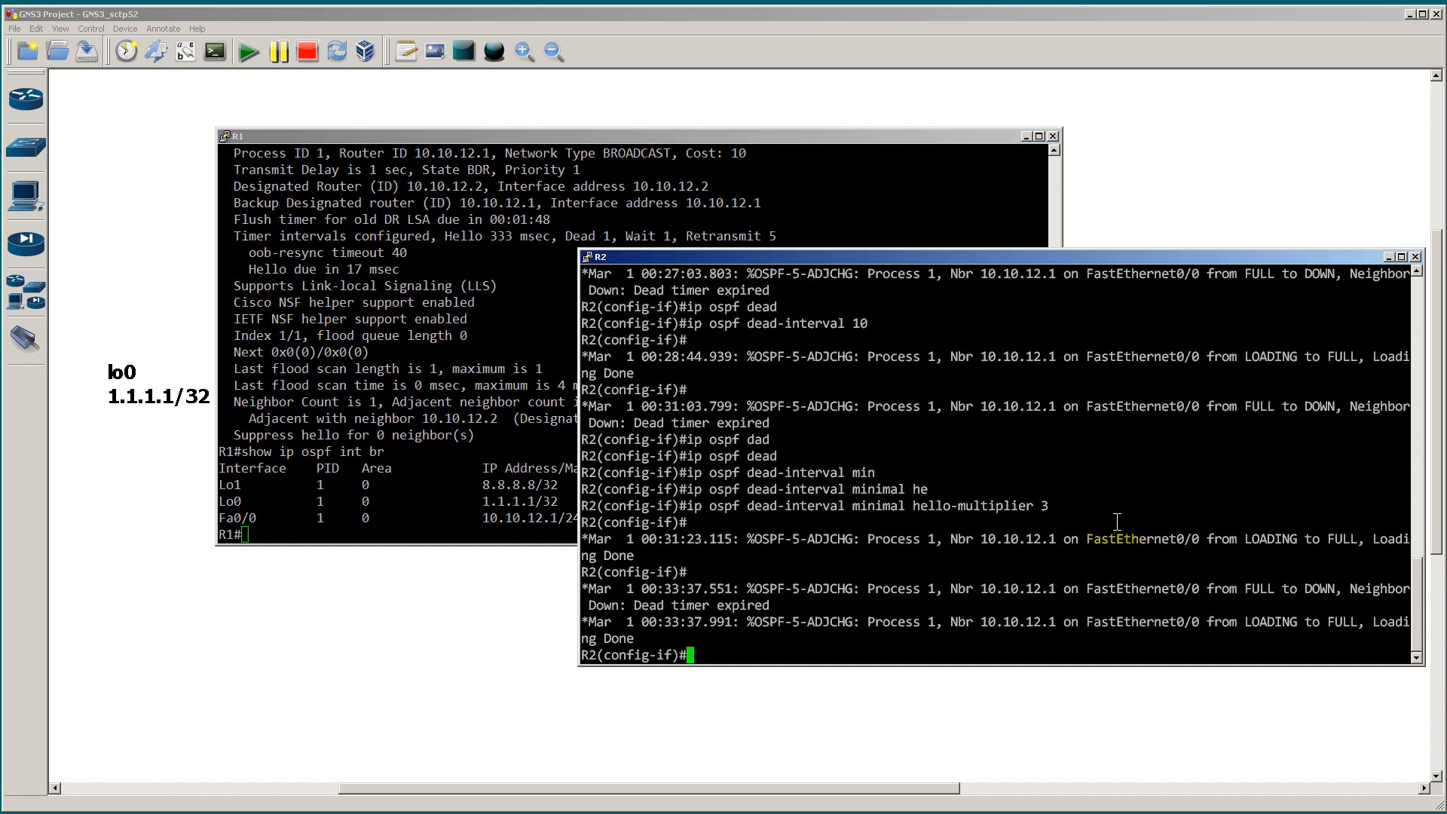
{"action": "type", "text": "end"}
{"action": "key", "text": "Return"}
{"action": "type", "text": "show "}
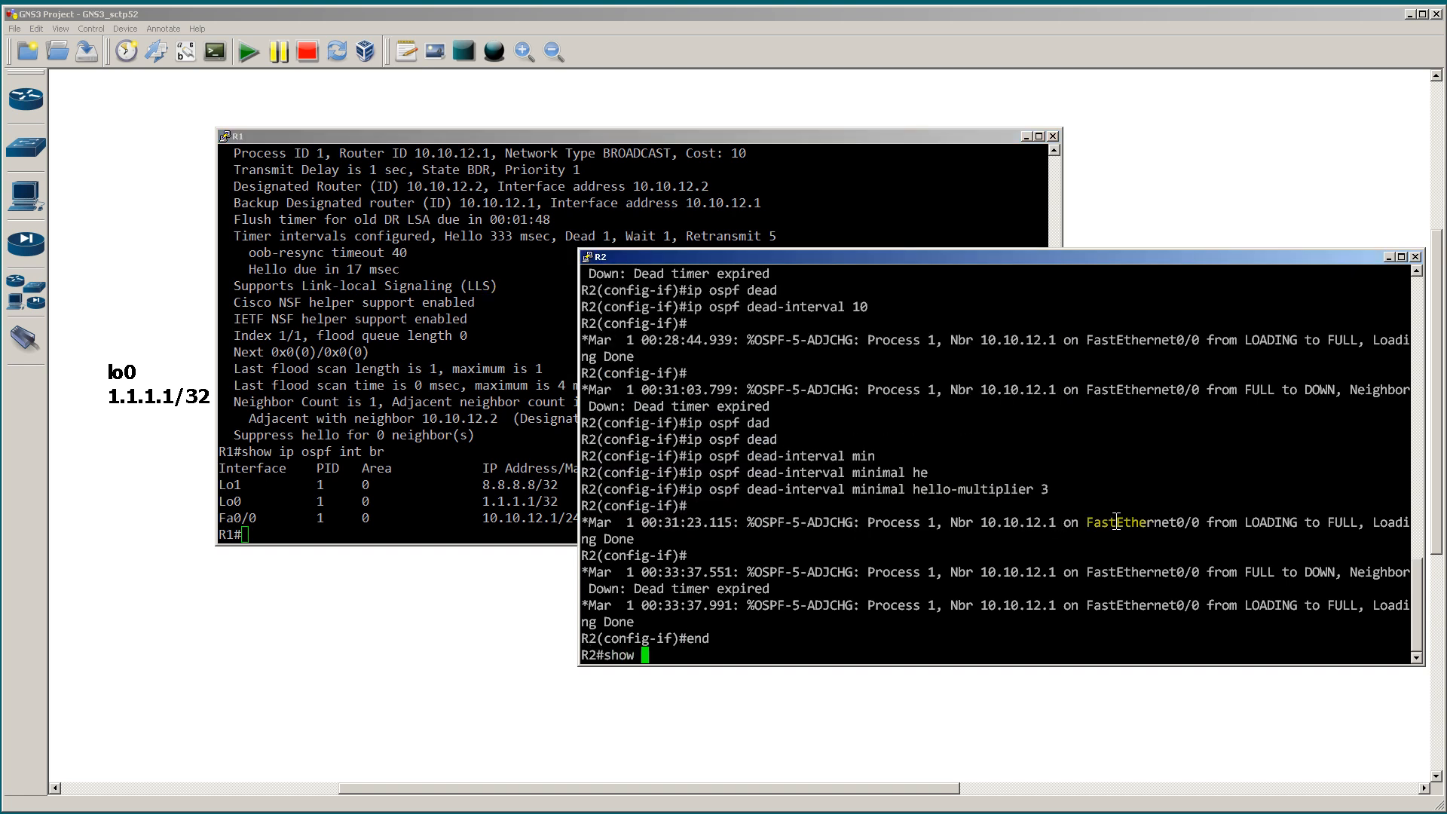
{"action": "type", "text": "ip route"}
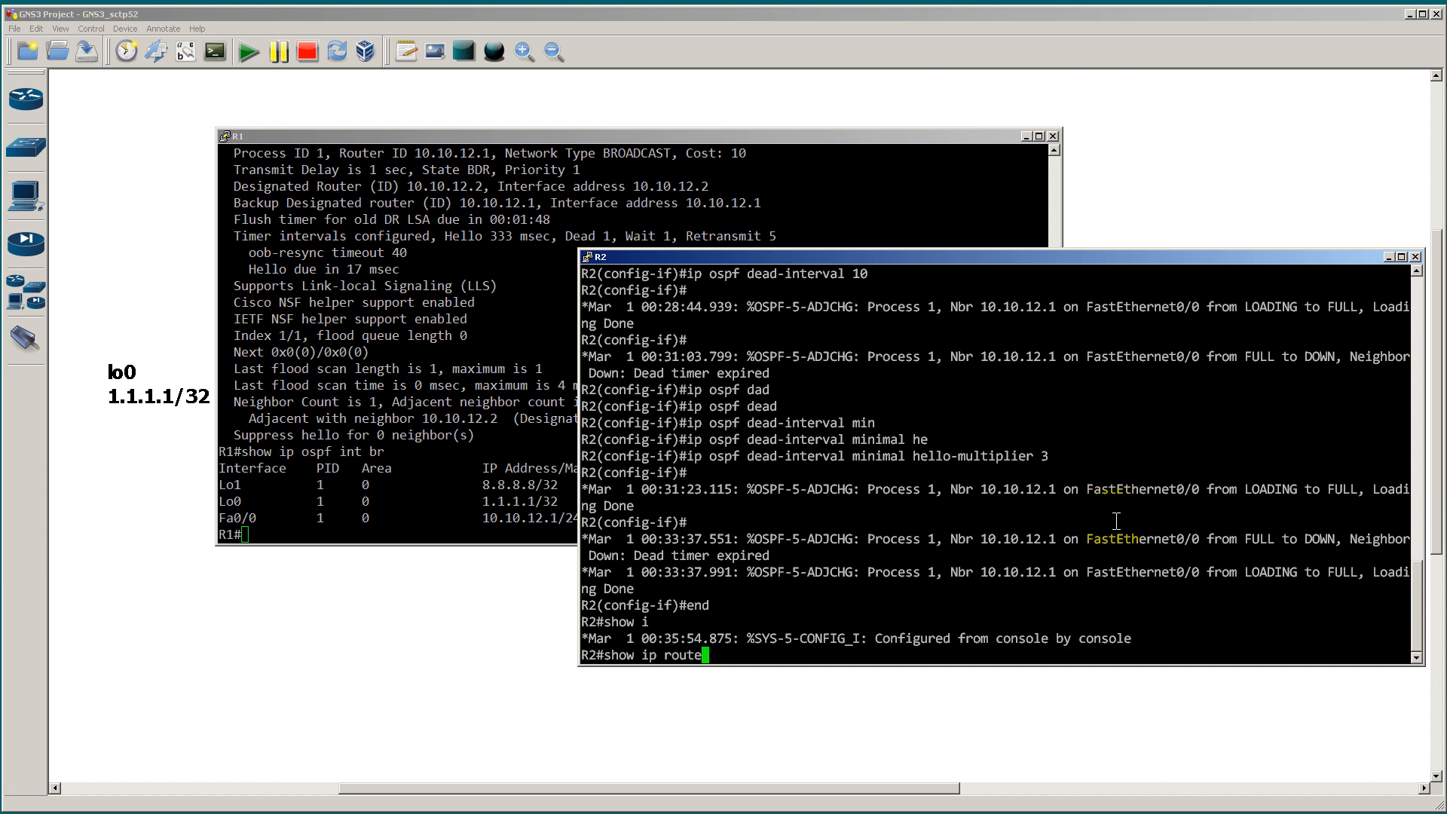
{"action": "key", "text": "Return"}
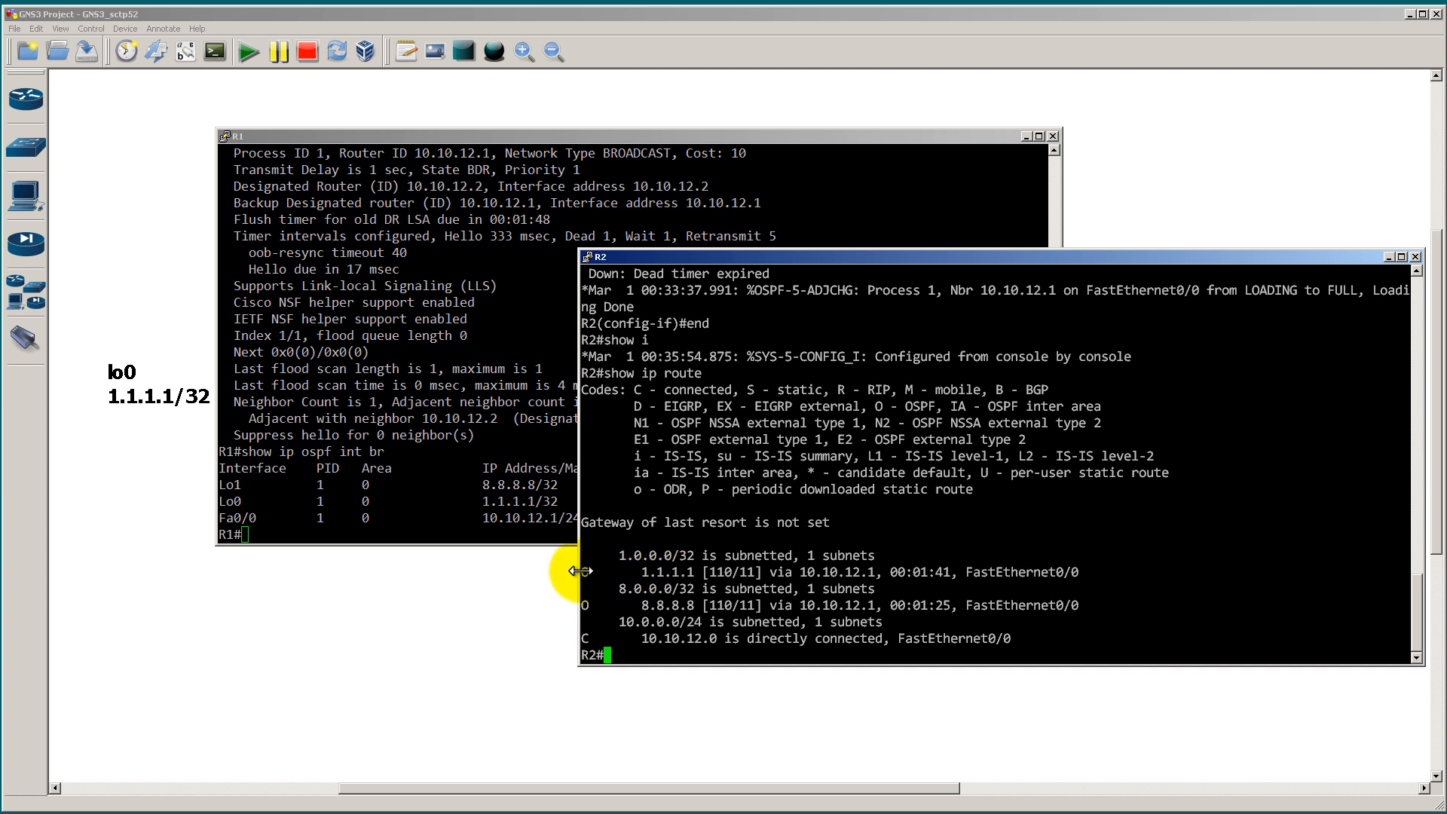
{"action": "left_click_drag", "start_coordinate": [586, 572], "coordinate": [694, 572]}
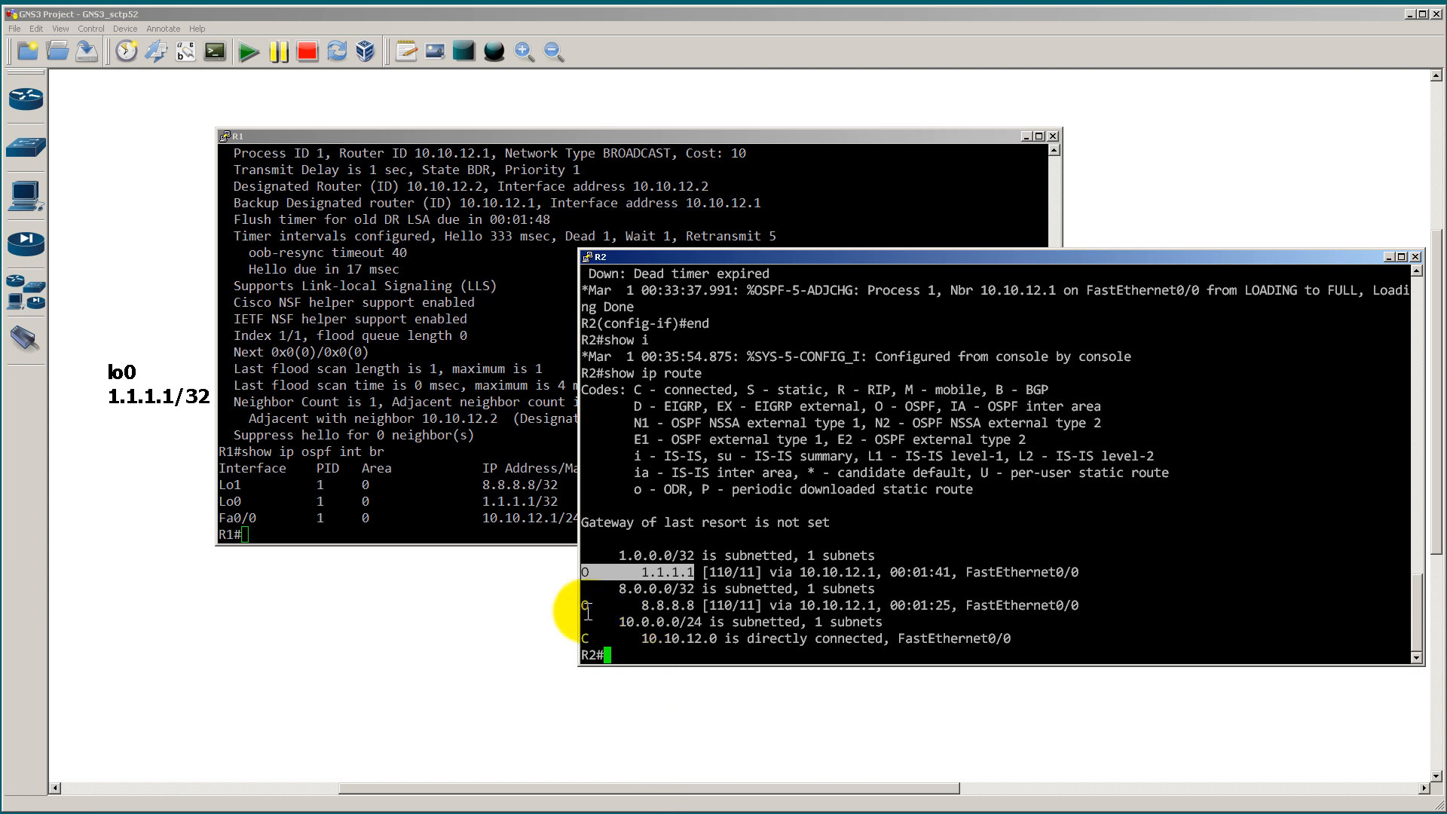
{"action": "left_click_drag", "start_coordinate": [582, 605], "coordinate": [694, 605]}
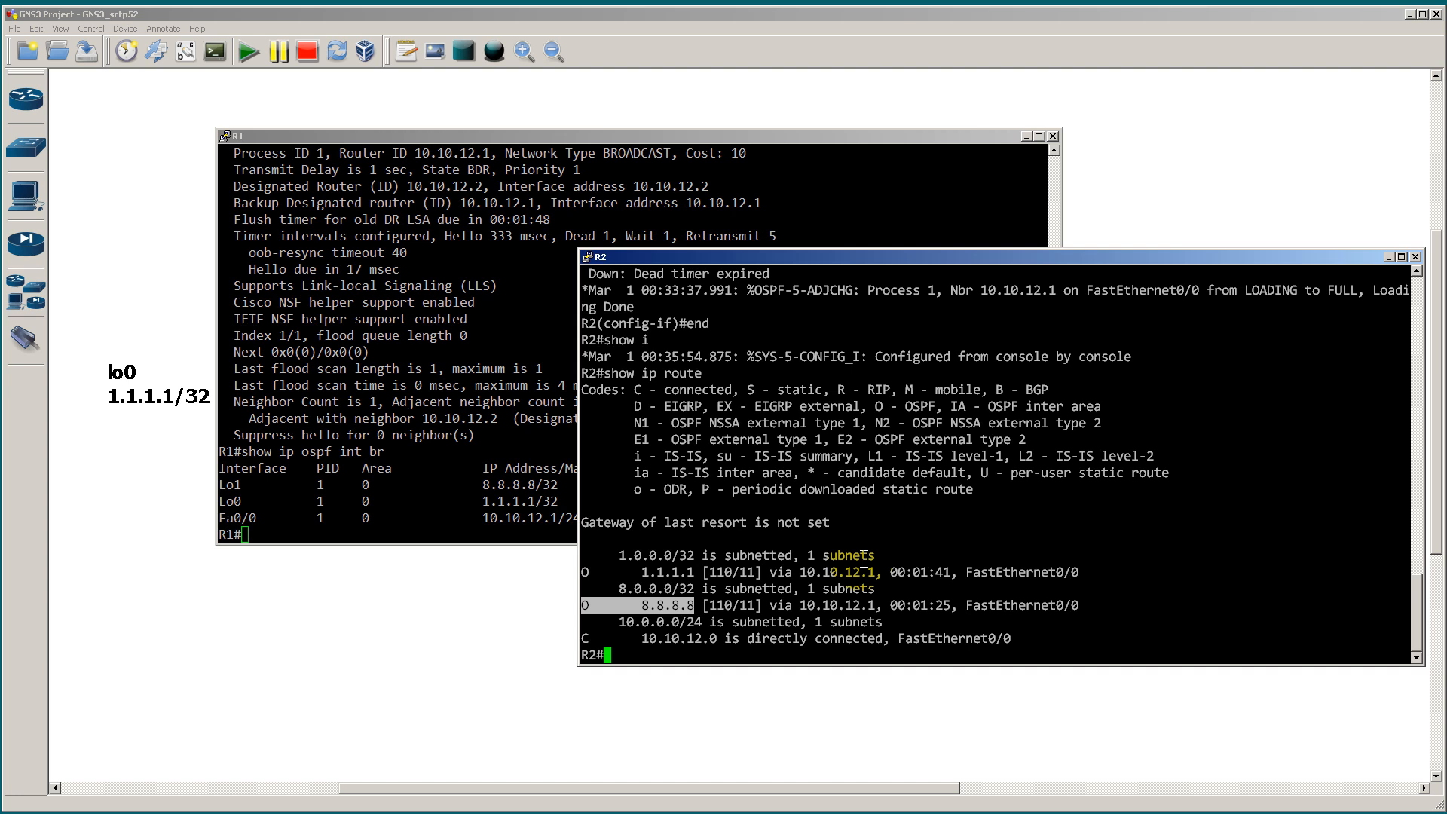
Step: Show only the OSPF routes on R2 with show ip route ospf, and repeat it filtered with | i O
{"action": "type", "text": "show ip route ospf"}
{"action": "key", "text": "Return"}
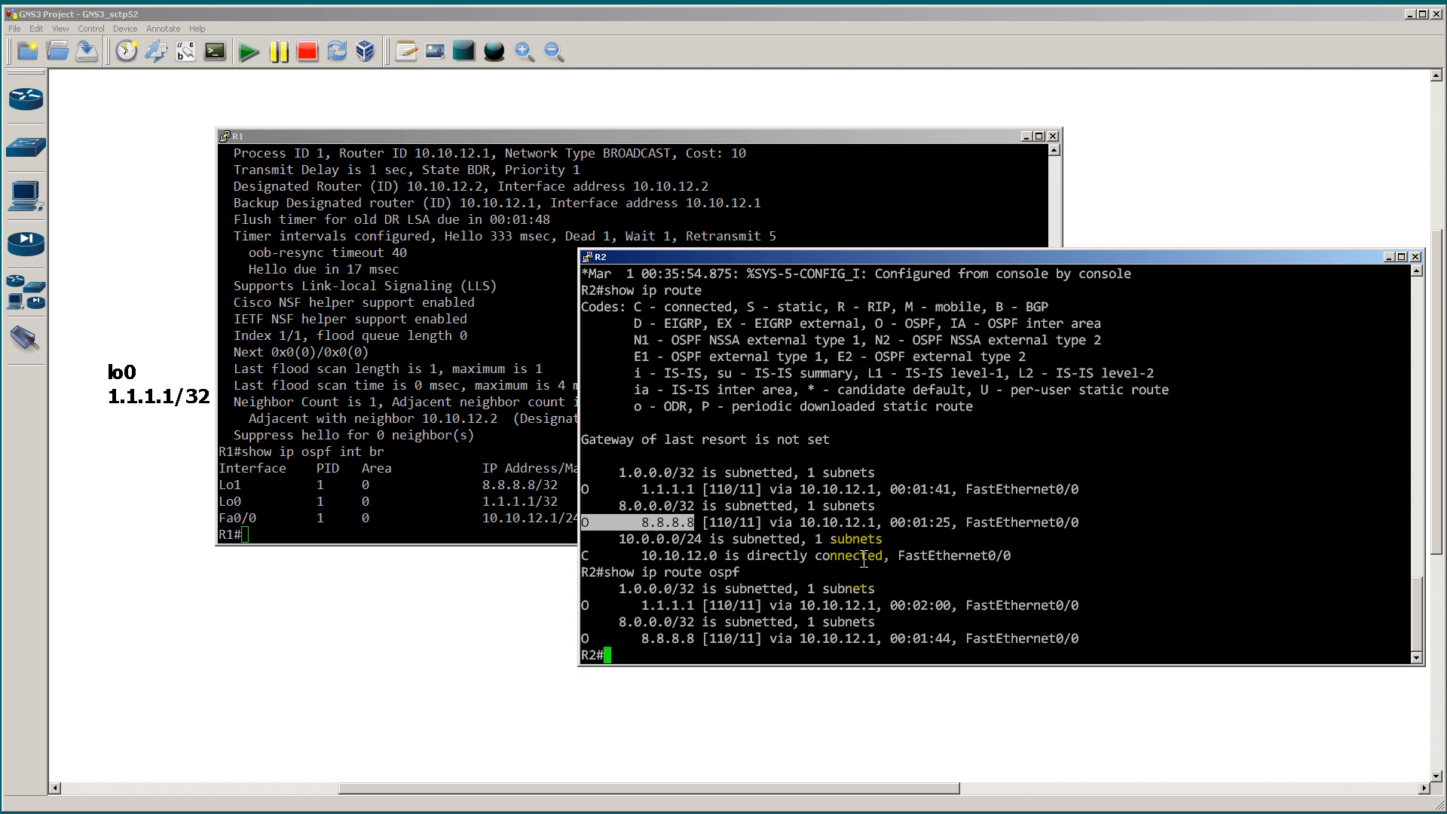
{"action": "key", "text": "Up"}
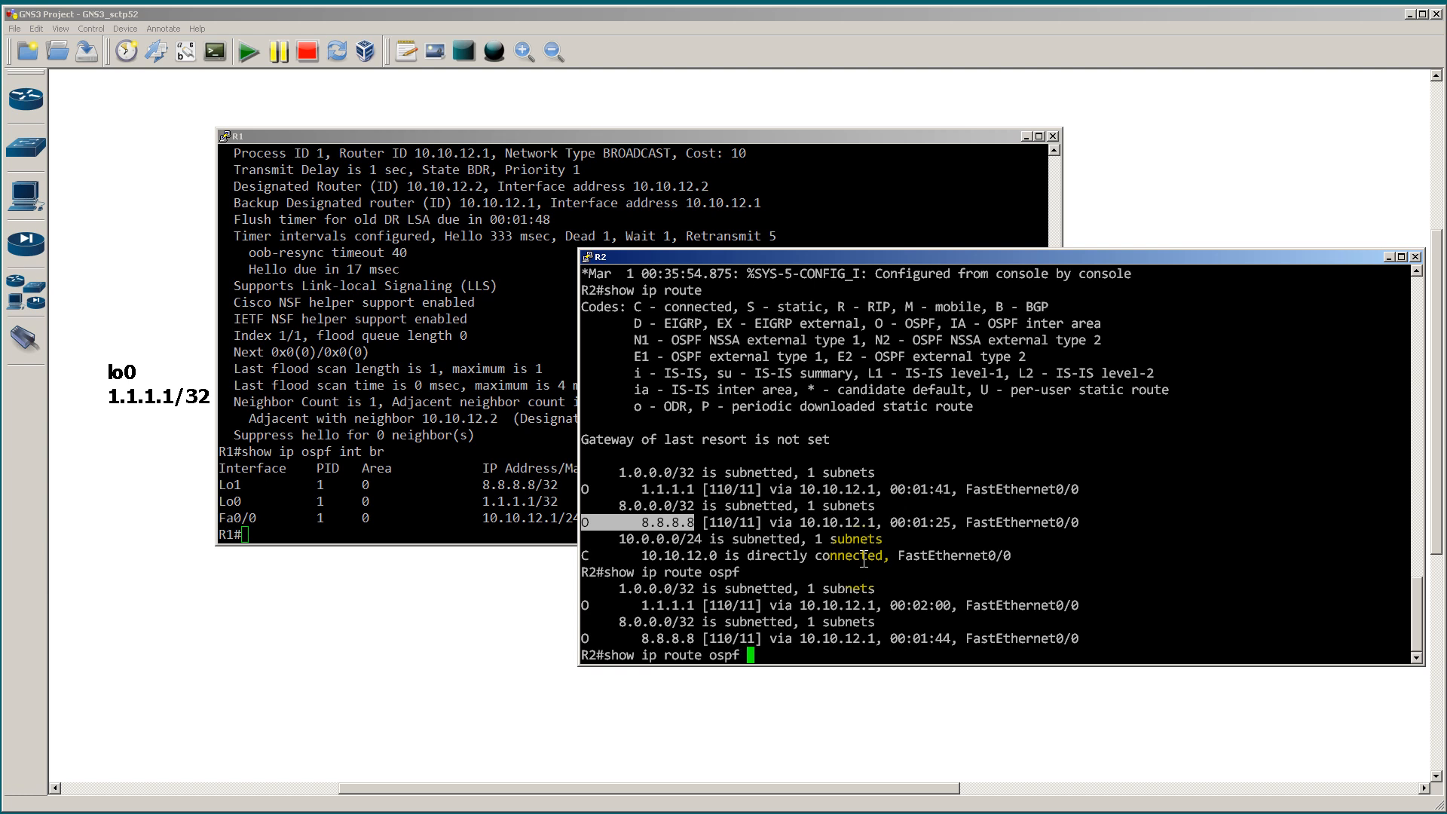
{"action": "type", "text": "| i O"}
{"action": "key", "text": "Return"}
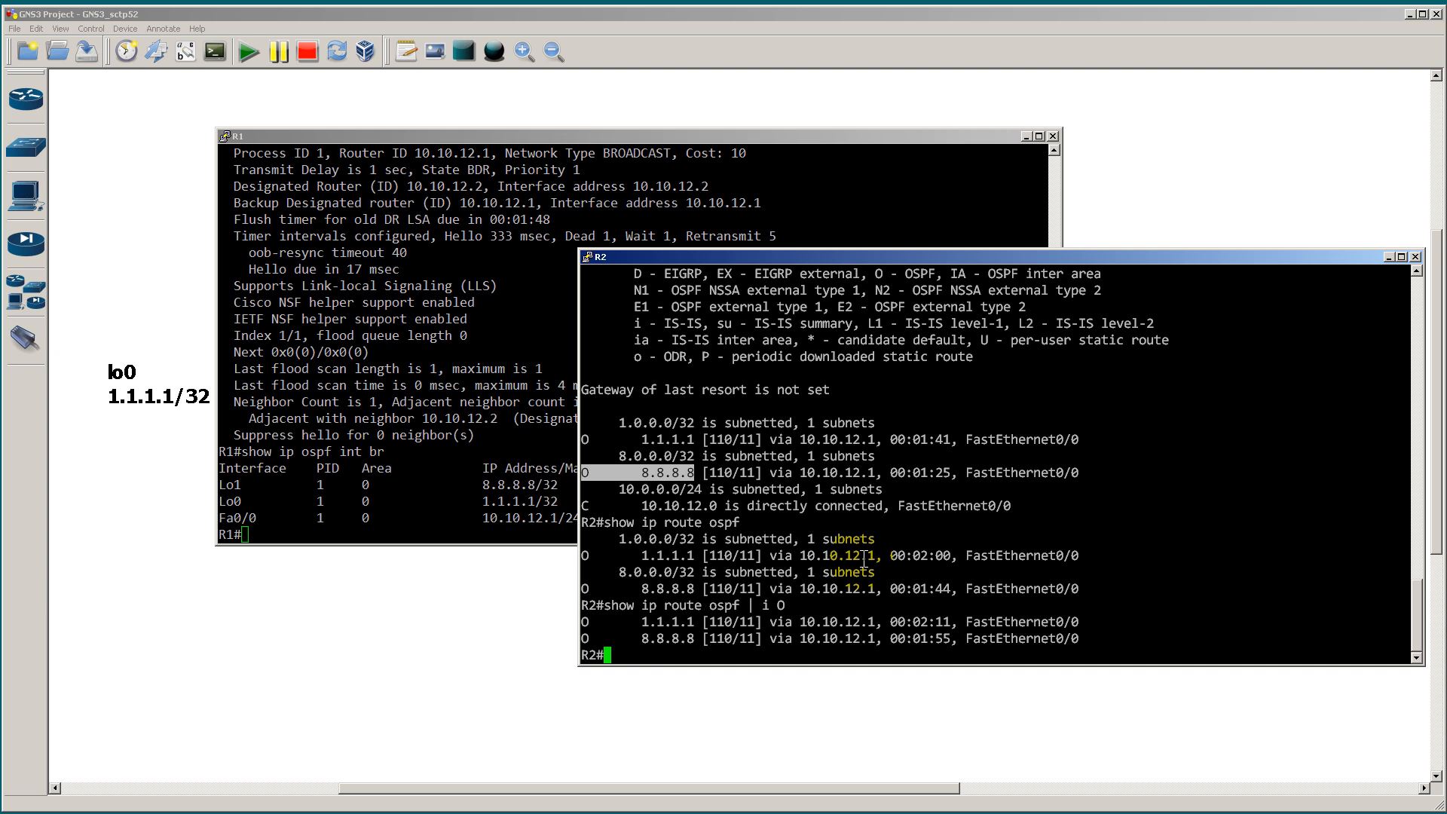
Step: Test reachability of R1's loopbacks from R2 by pinging 1.1.1.1 and 8.8.8.8
{"action": "type", "text": "ping 1.1.1.1"}
{"action": "key", "text": "Return"}
{"action": "type", "text": "ping 8.8.8"}
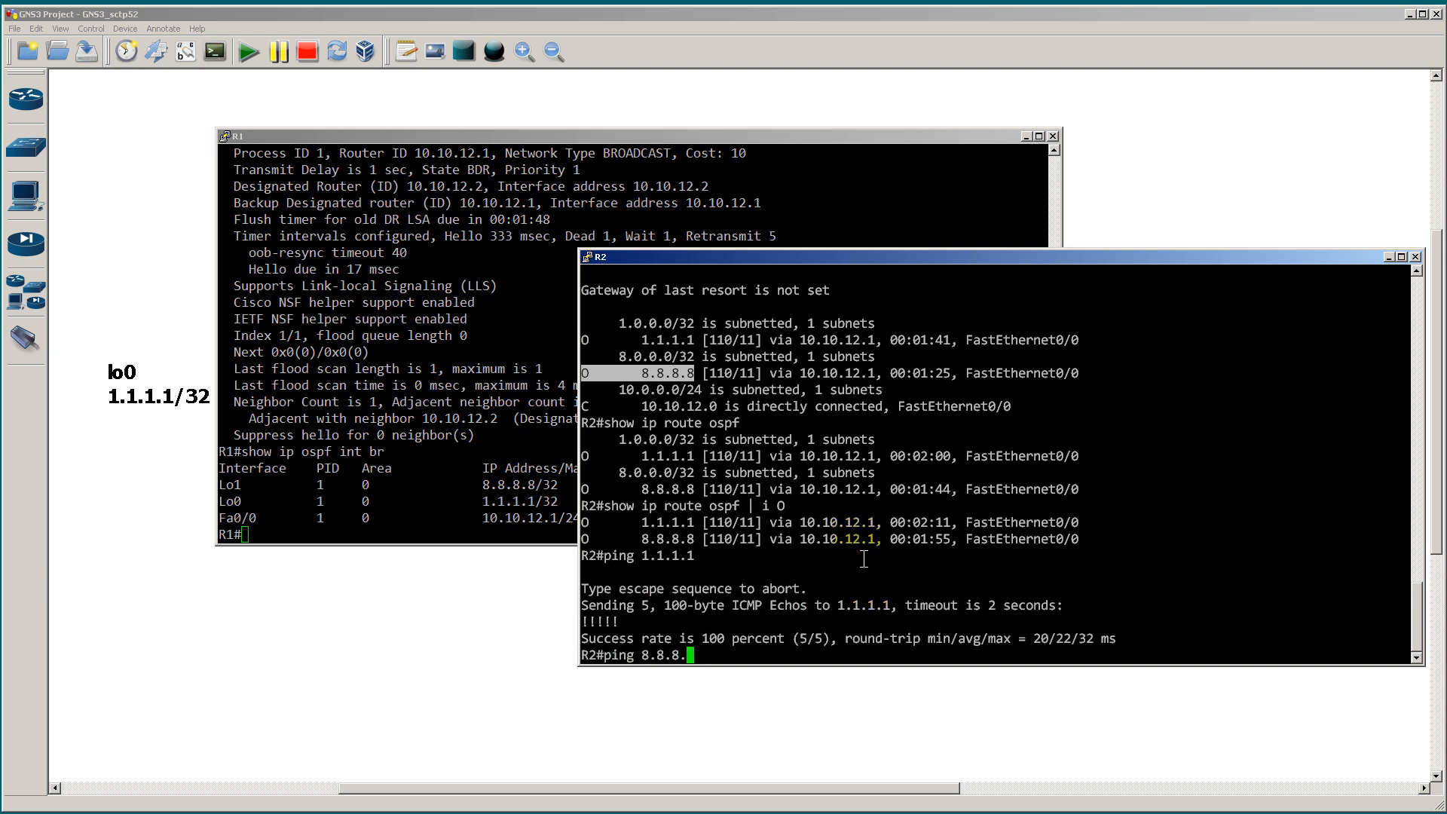
{"action": "type", "text": ".8"}
{"action": "key", "text": "Return"}
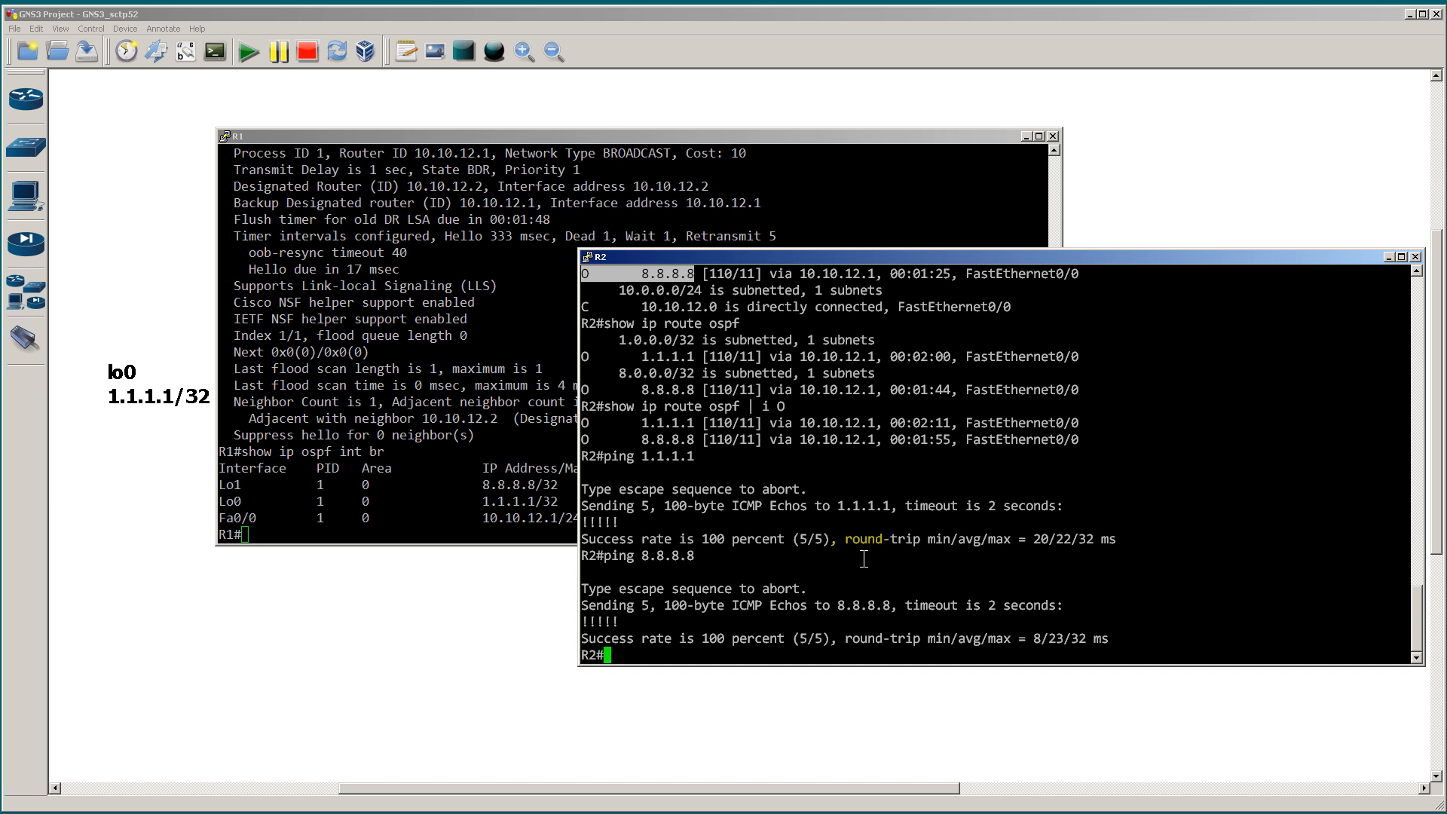
Step: Run show ip ospf database on R2 and highlight the link ID and advertising router of the 10.10.12.1 router link state
{"action": "type", "text": "show ip ospf data"}
{"action": "key", "text": "Tab"}
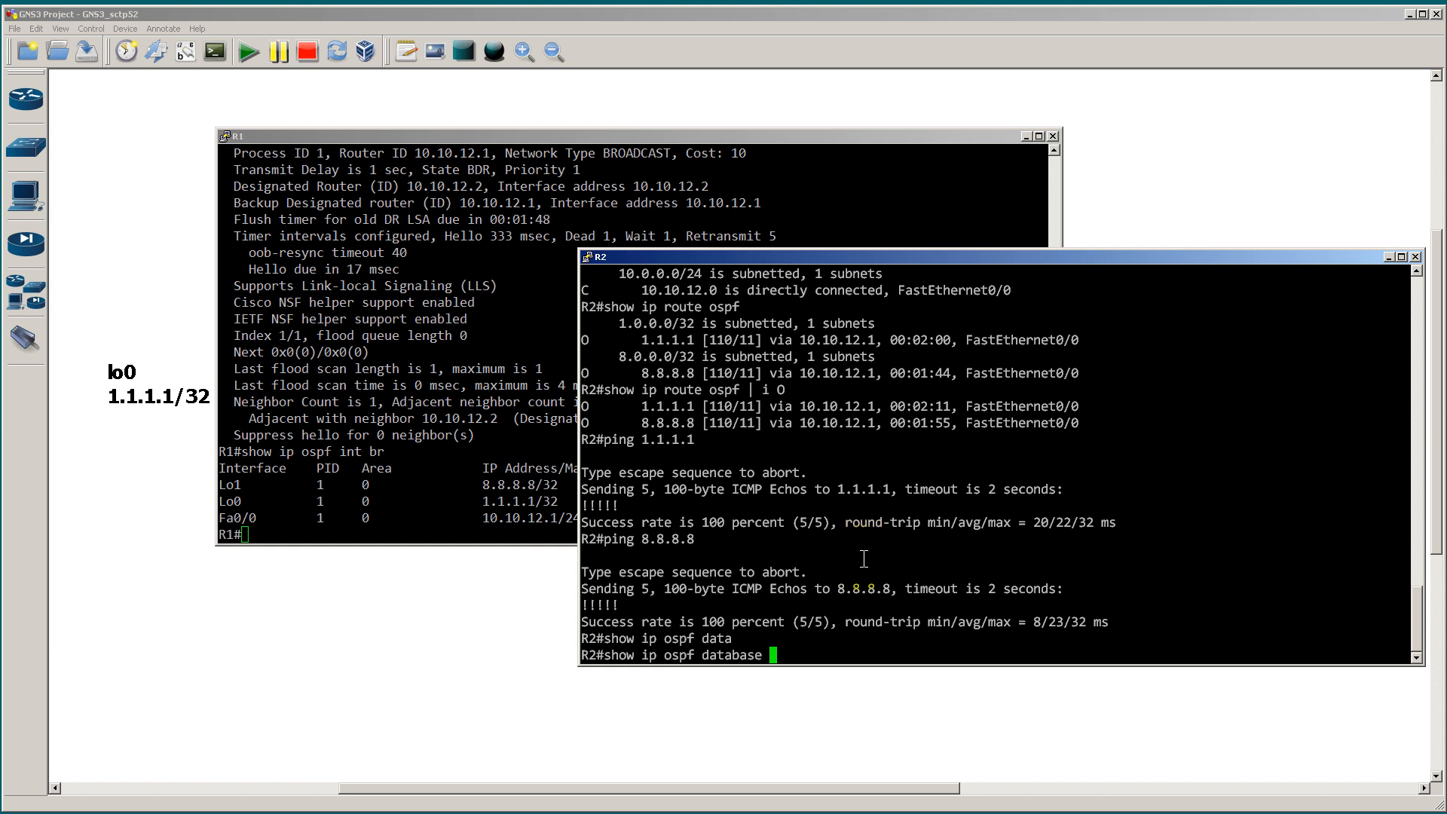
{"action": "key", "text": "Return"}
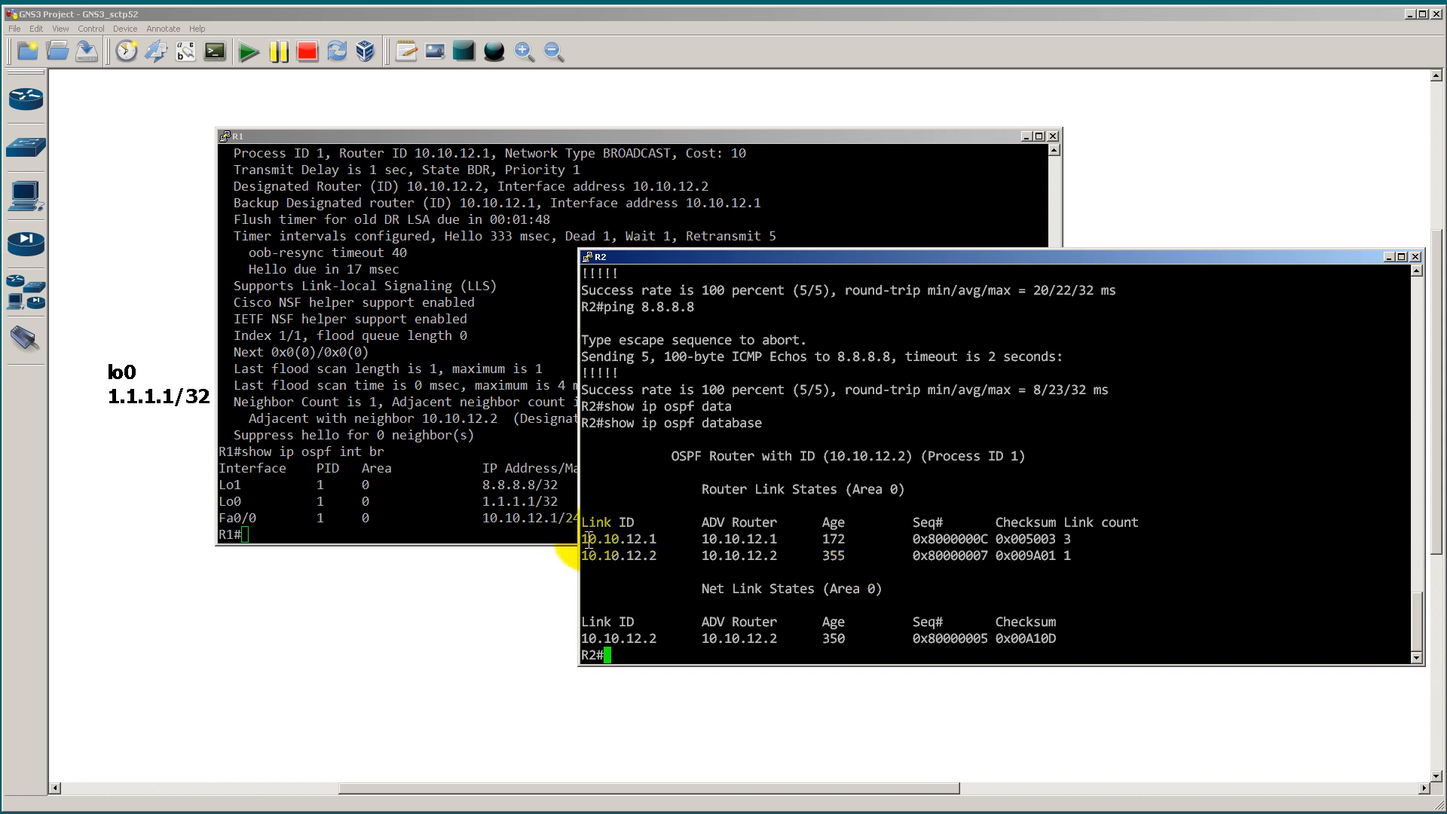
{"action": "left_click_drag", "start_coordinate": [585, 538], "coordinate": [778, 539]}
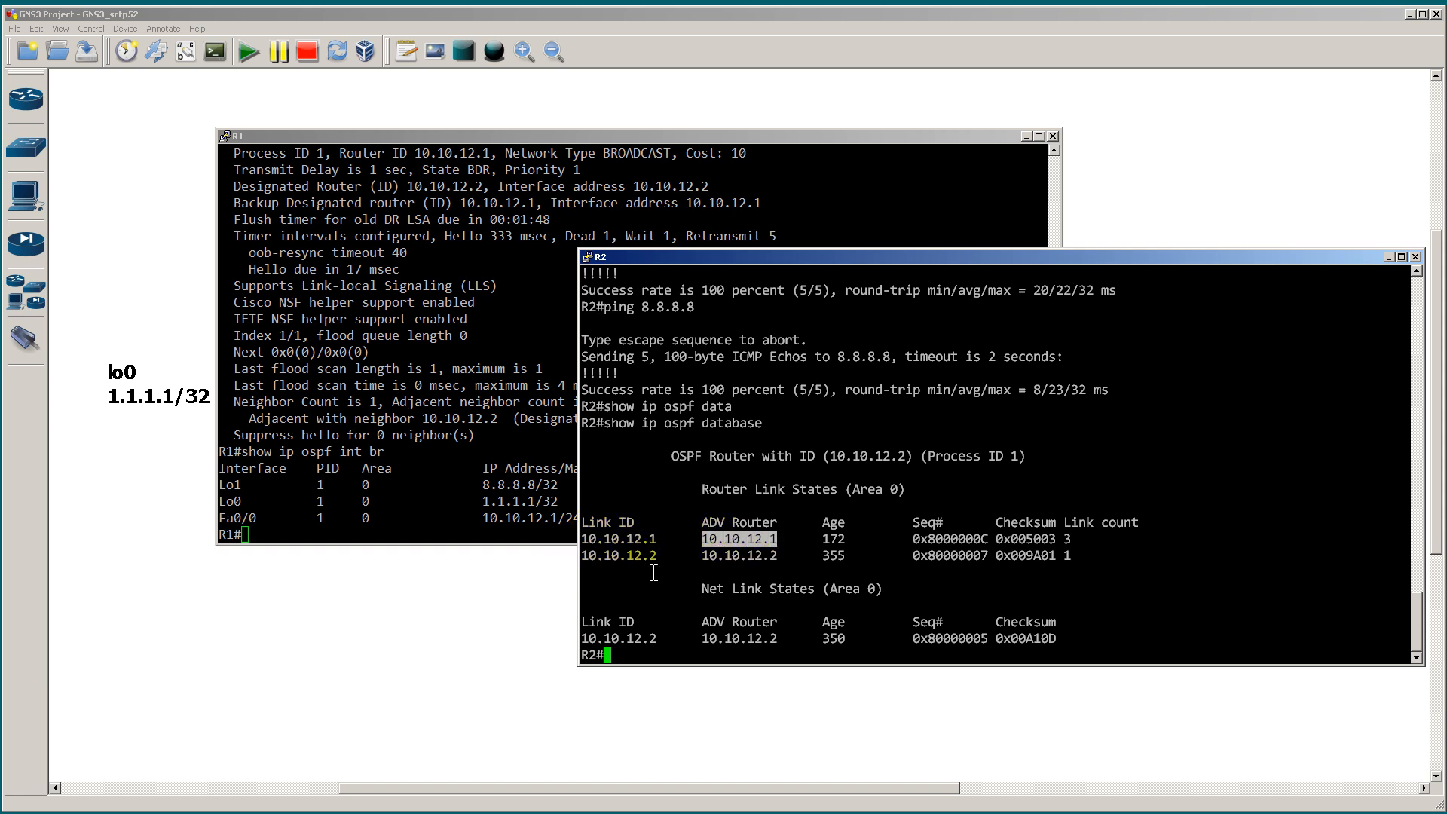
{"action": "left_click", "coordinate": [656, 568]}
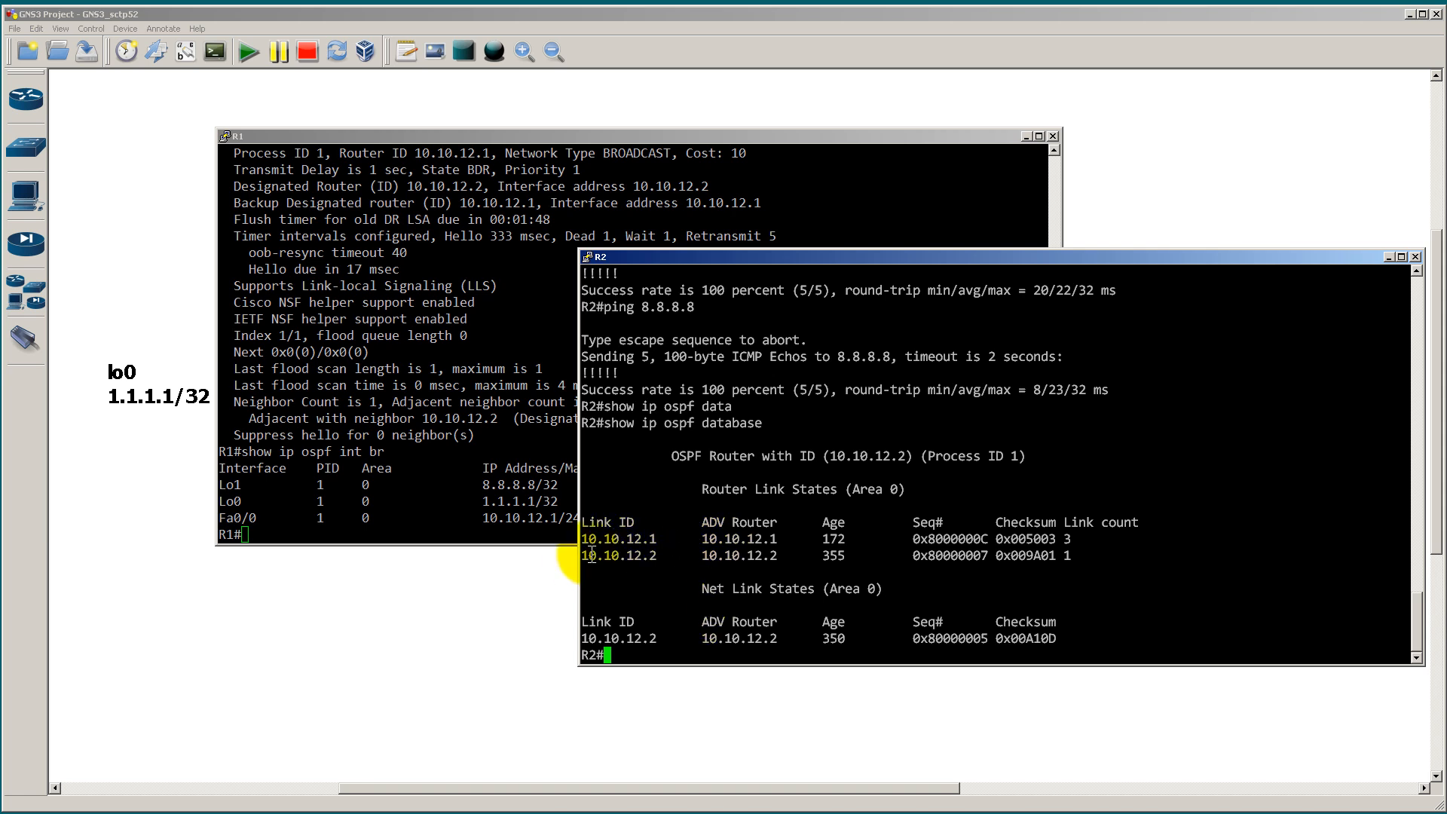
{"action": "left_click_drag", "start_coordinate": [582, 539], "coordinate": [663, 538]}
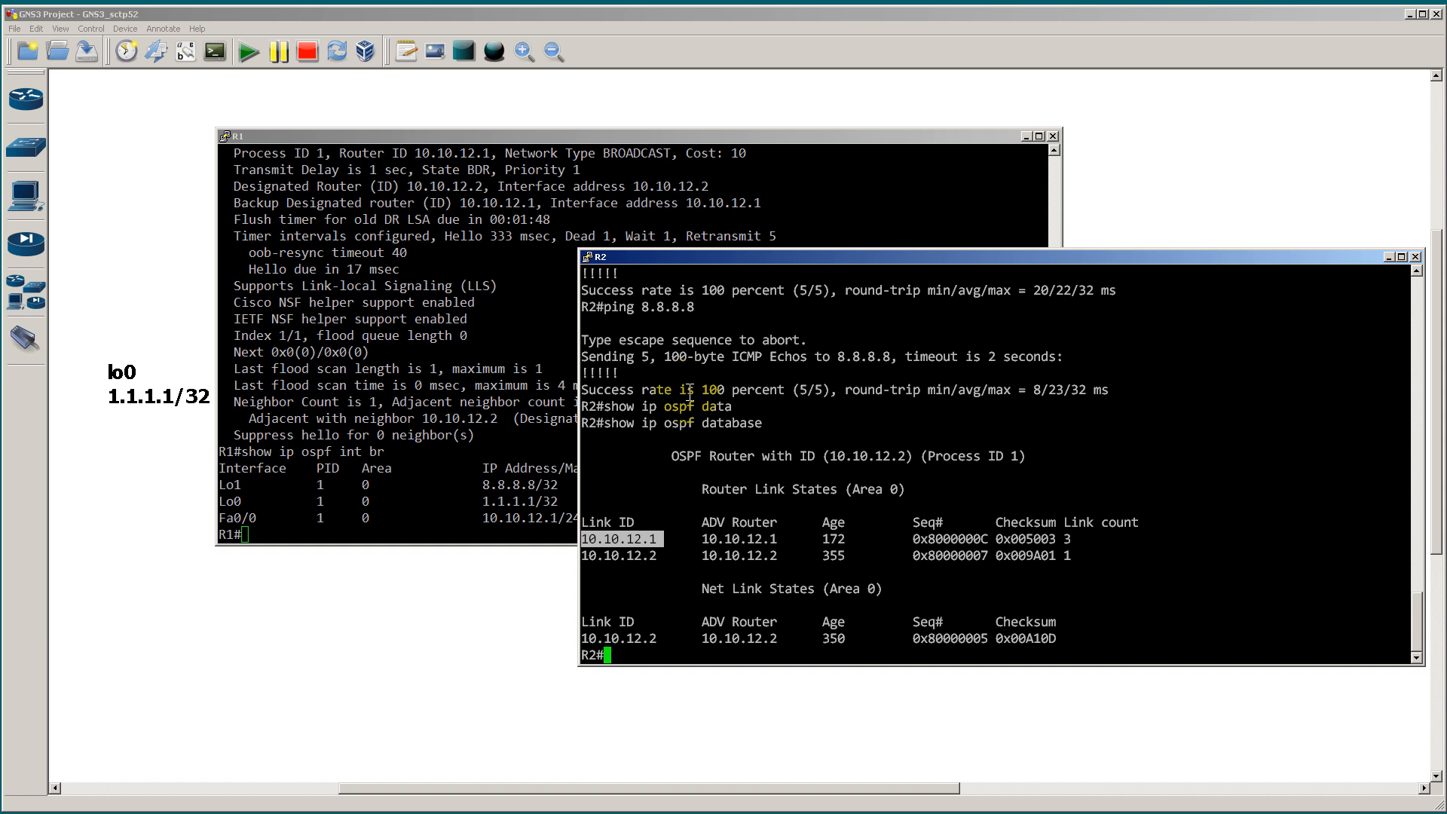
{"action": "left_click", "coordinate": [697, 531]}
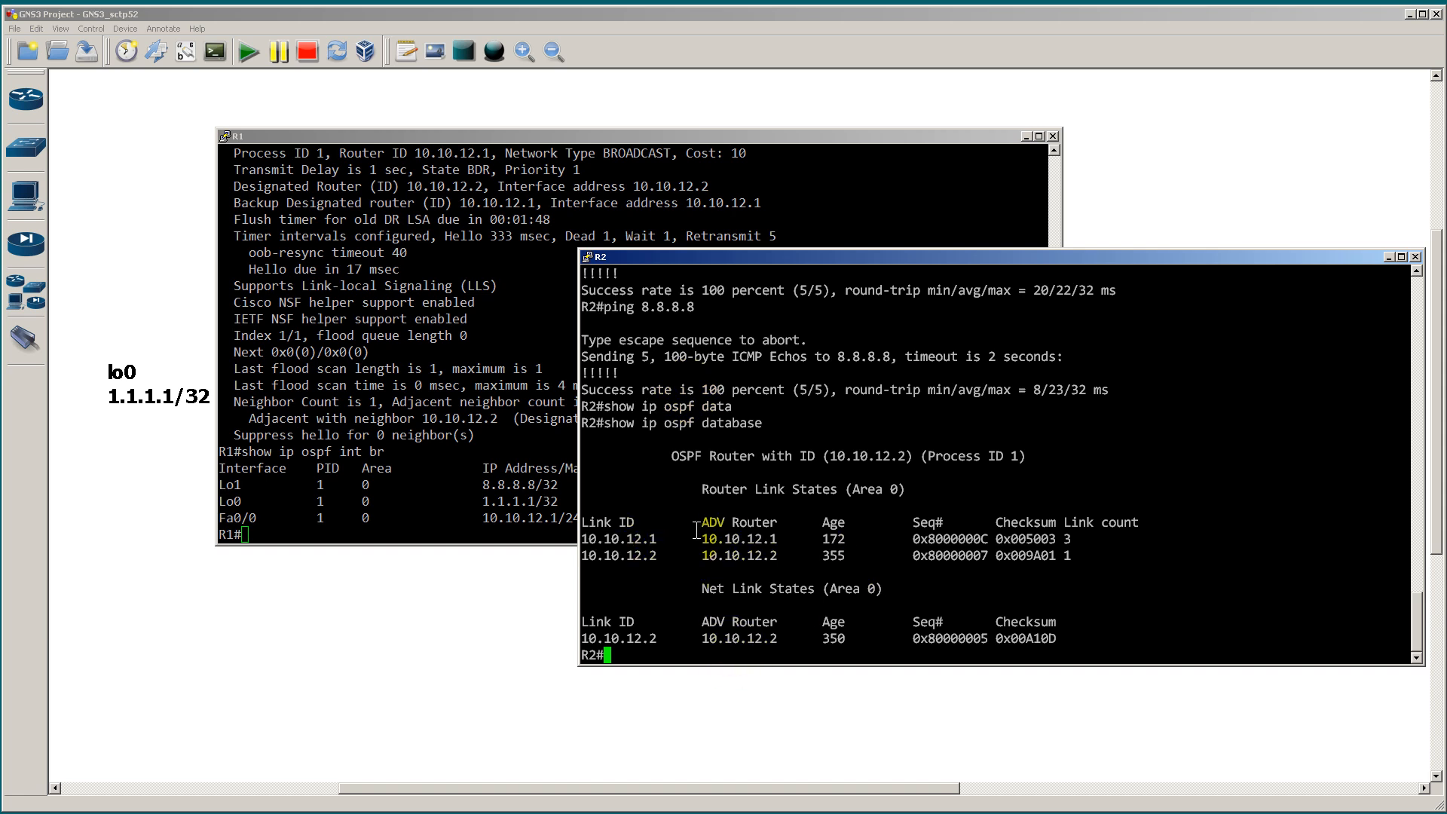
{"action": "left_click_drag", "start_coordinate": [663, 539], "coordinate": [591, 540]}
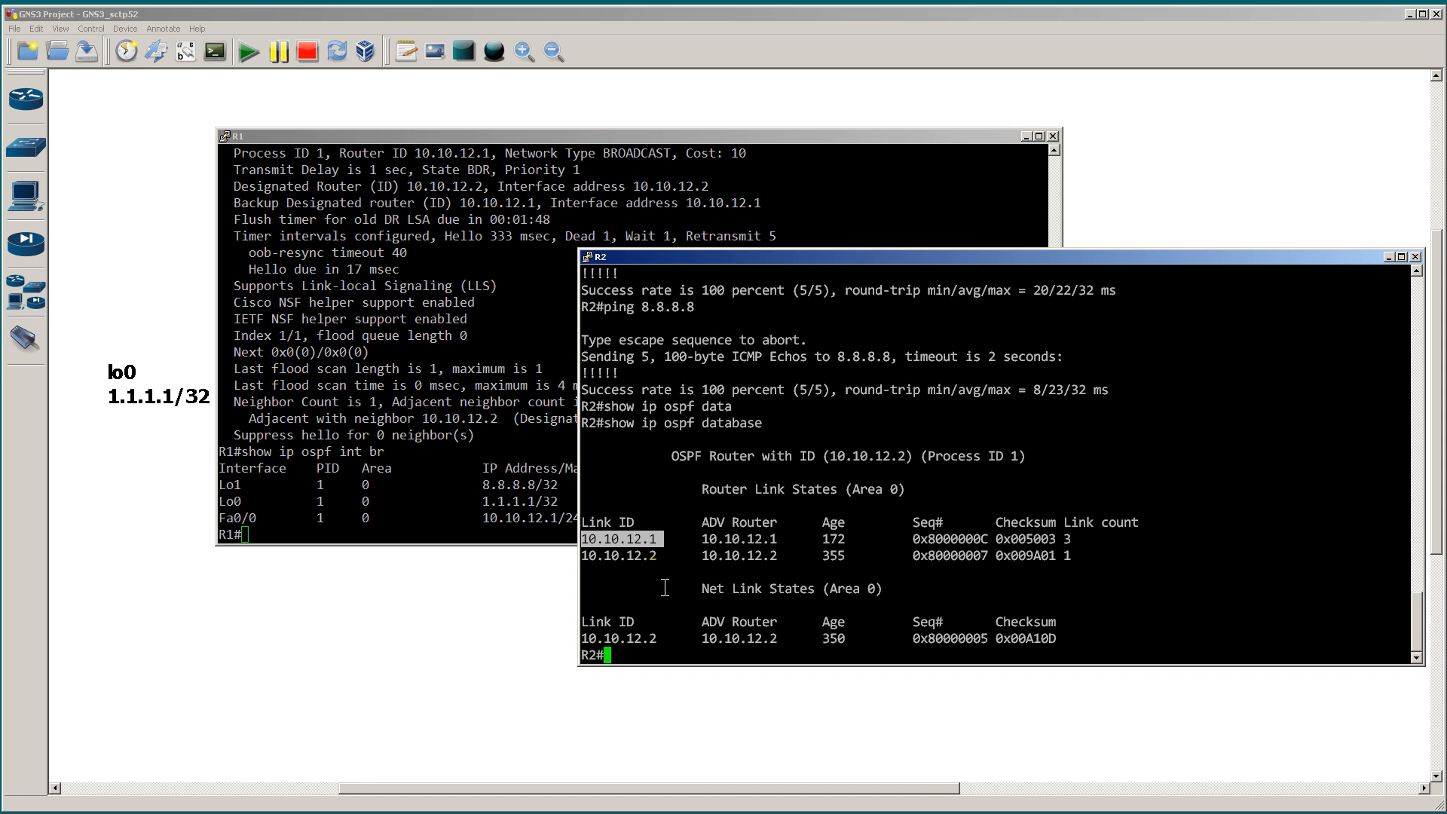
Step: Highlight 8.8.8.8 in R1's OSPF interface summary, and the link ID, age and link count of 10.10.12.1 in R2's OSPF database
{"action": "left_click", "coordinate": [549, 491]}
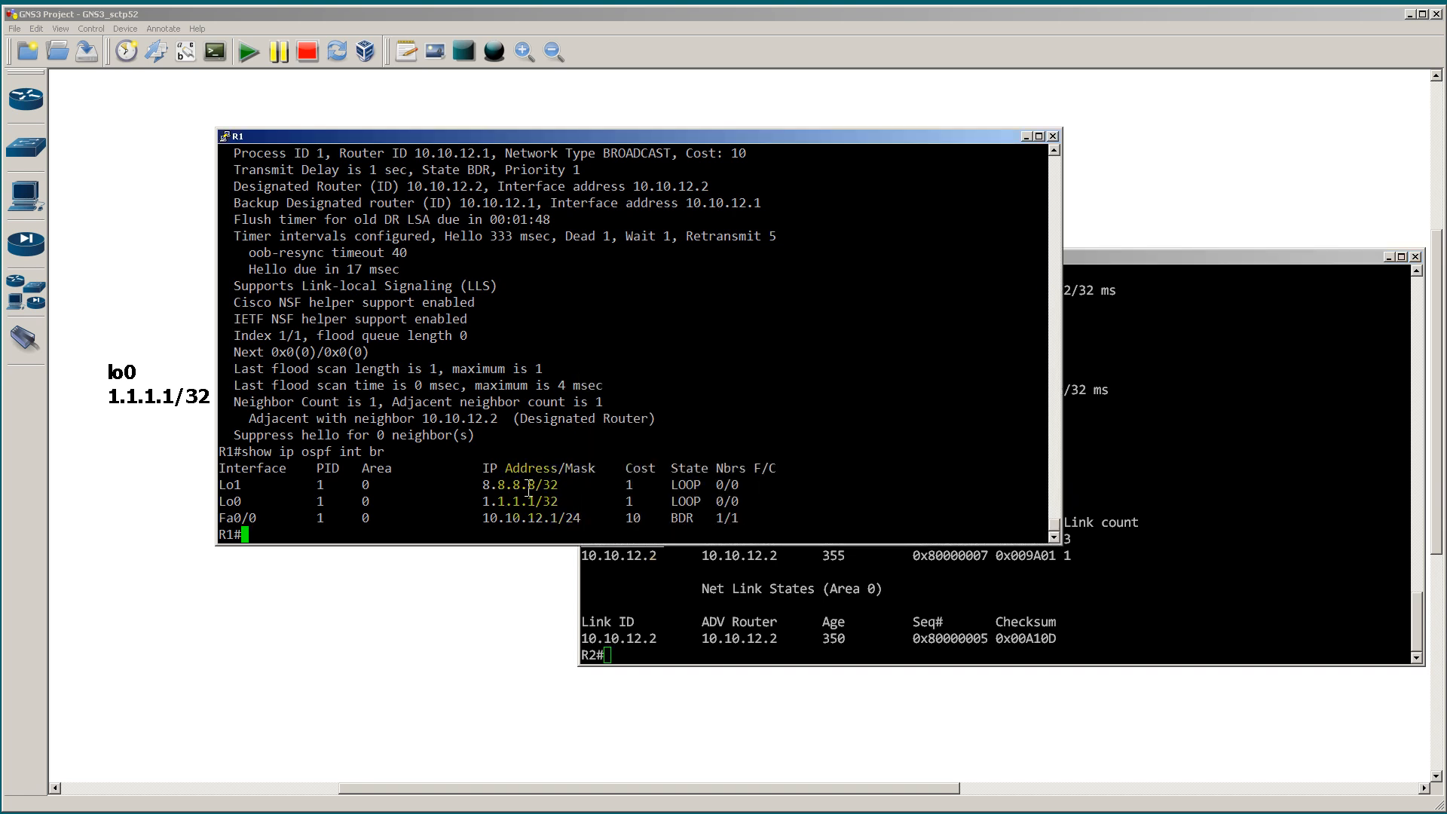
{"action": "left_click_drag", "start_coordinate": [481, 483], "coordinate": [541, 486]}
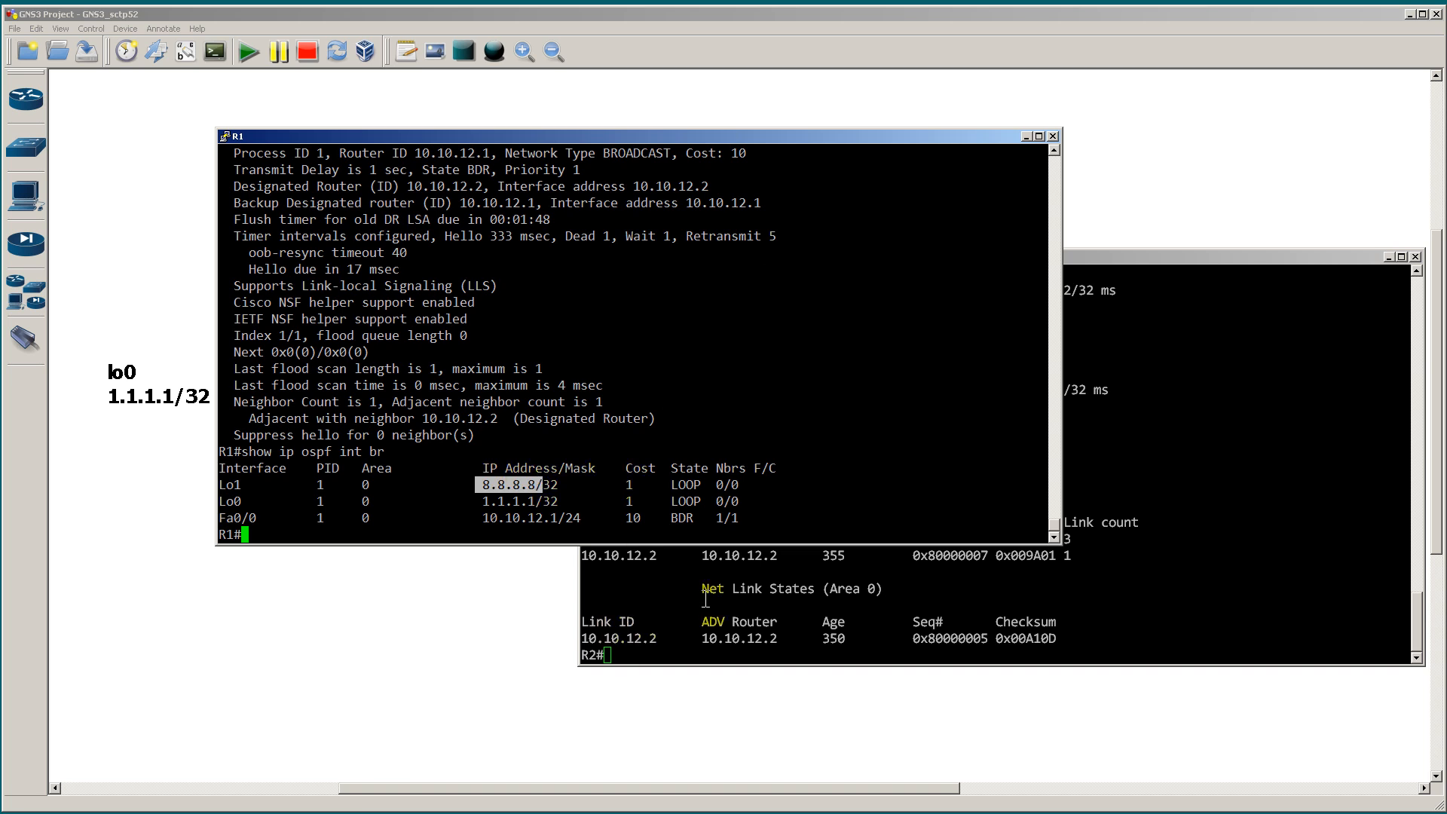
{"action": "left_click", "coordinate": [681, 585]}
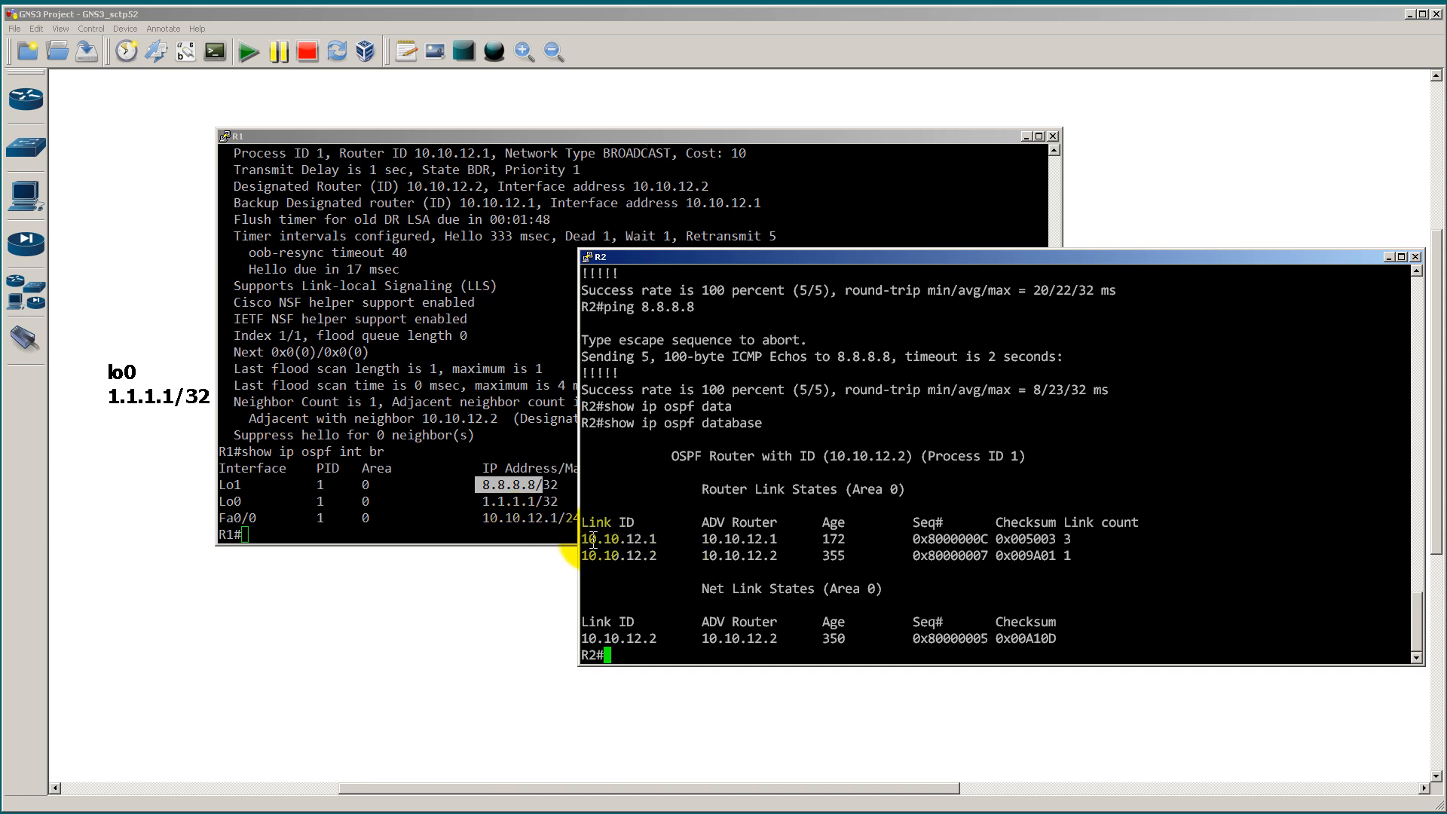
{"action": "left_click_drag", "start_coordinate": [584, 538], "coordinate": [663, 539]}
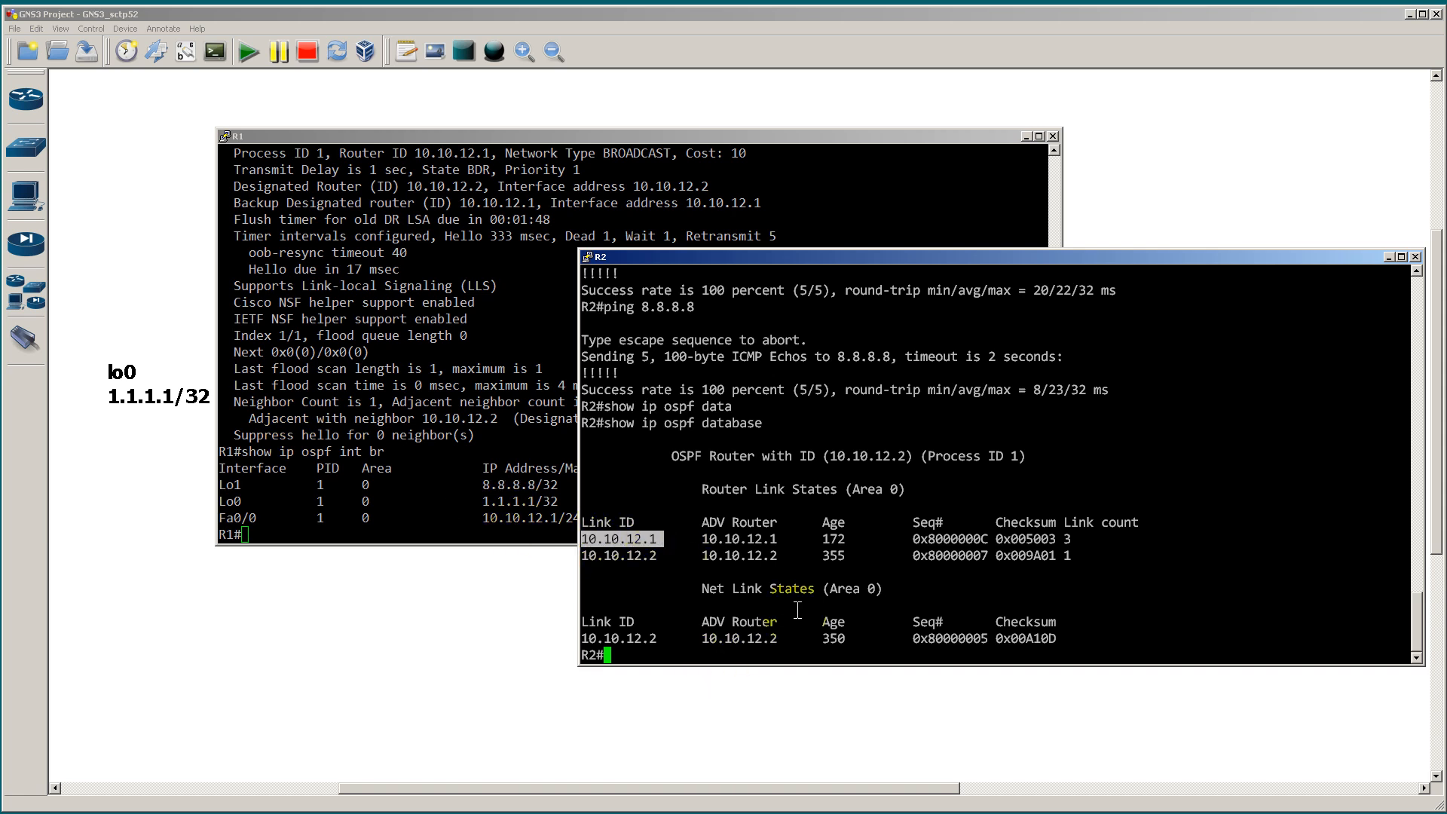
{"action": "left_click_drag", "start_coordinate": [808, 539], "coordinate": [867, 539]}
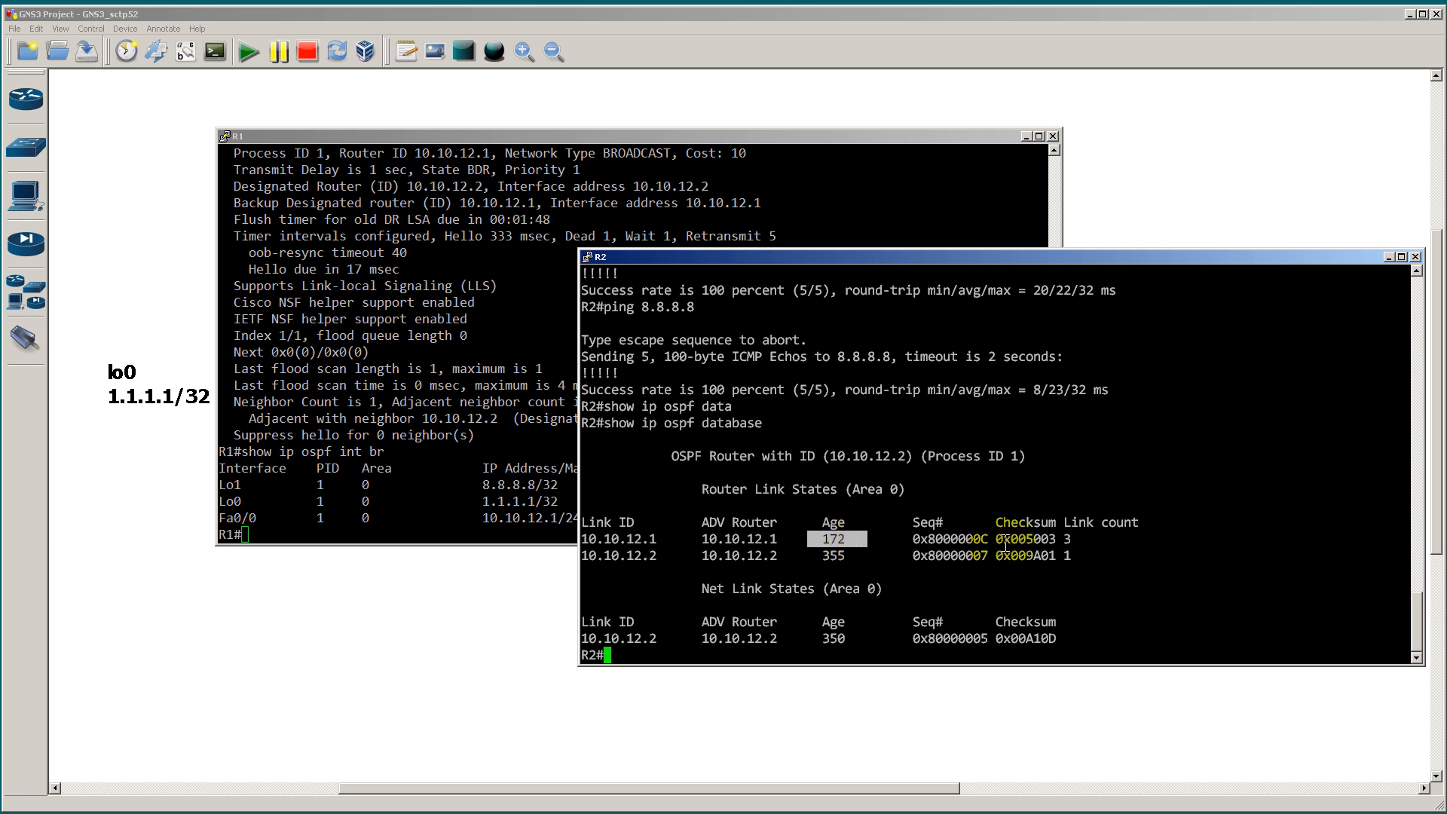
{"action": "left_click_drag", "start_coordinate": [777, 540], "coordinate": [912, 540]}
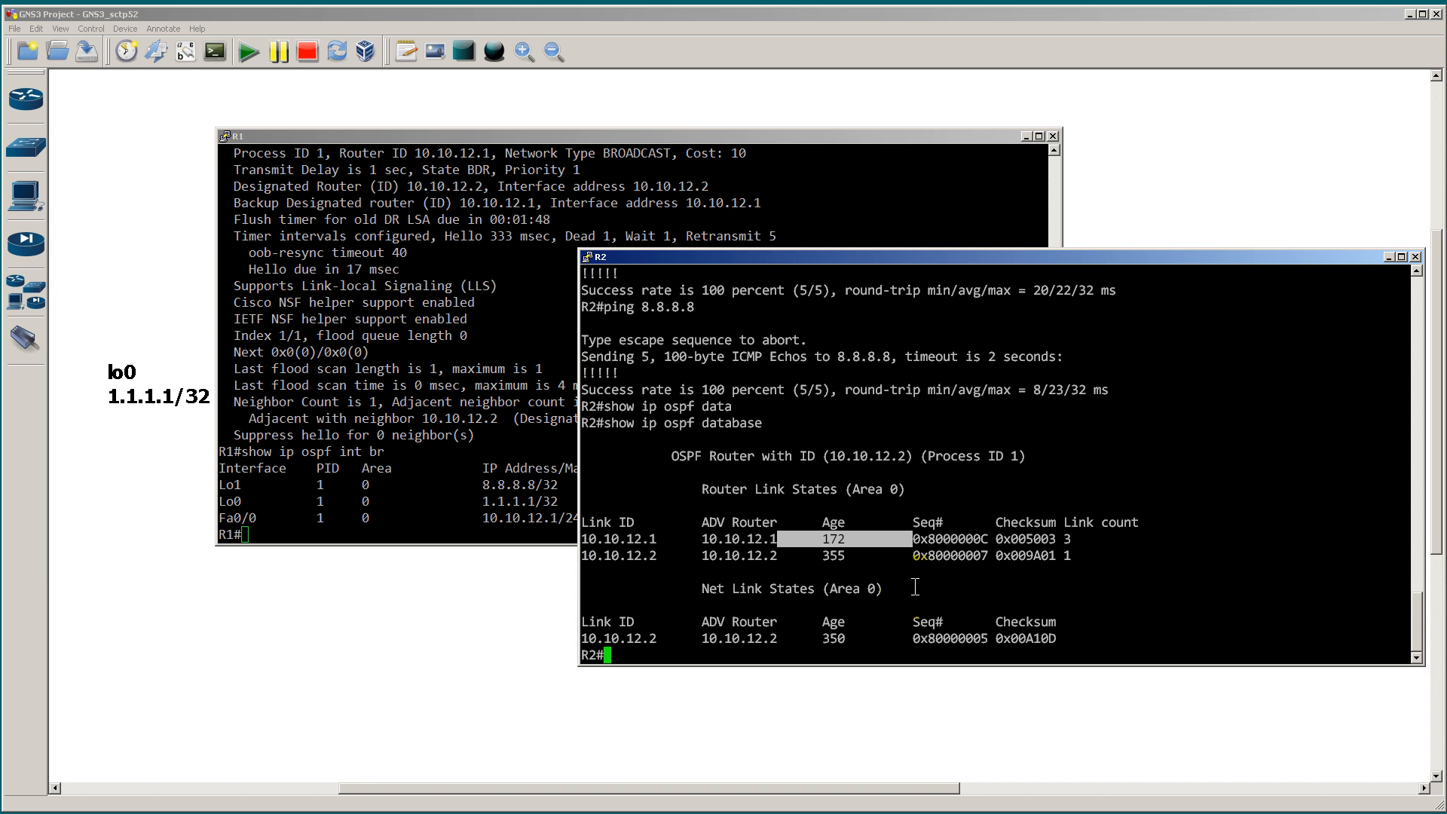
{"action": "left_click", "coordinate": [1066, 538]}
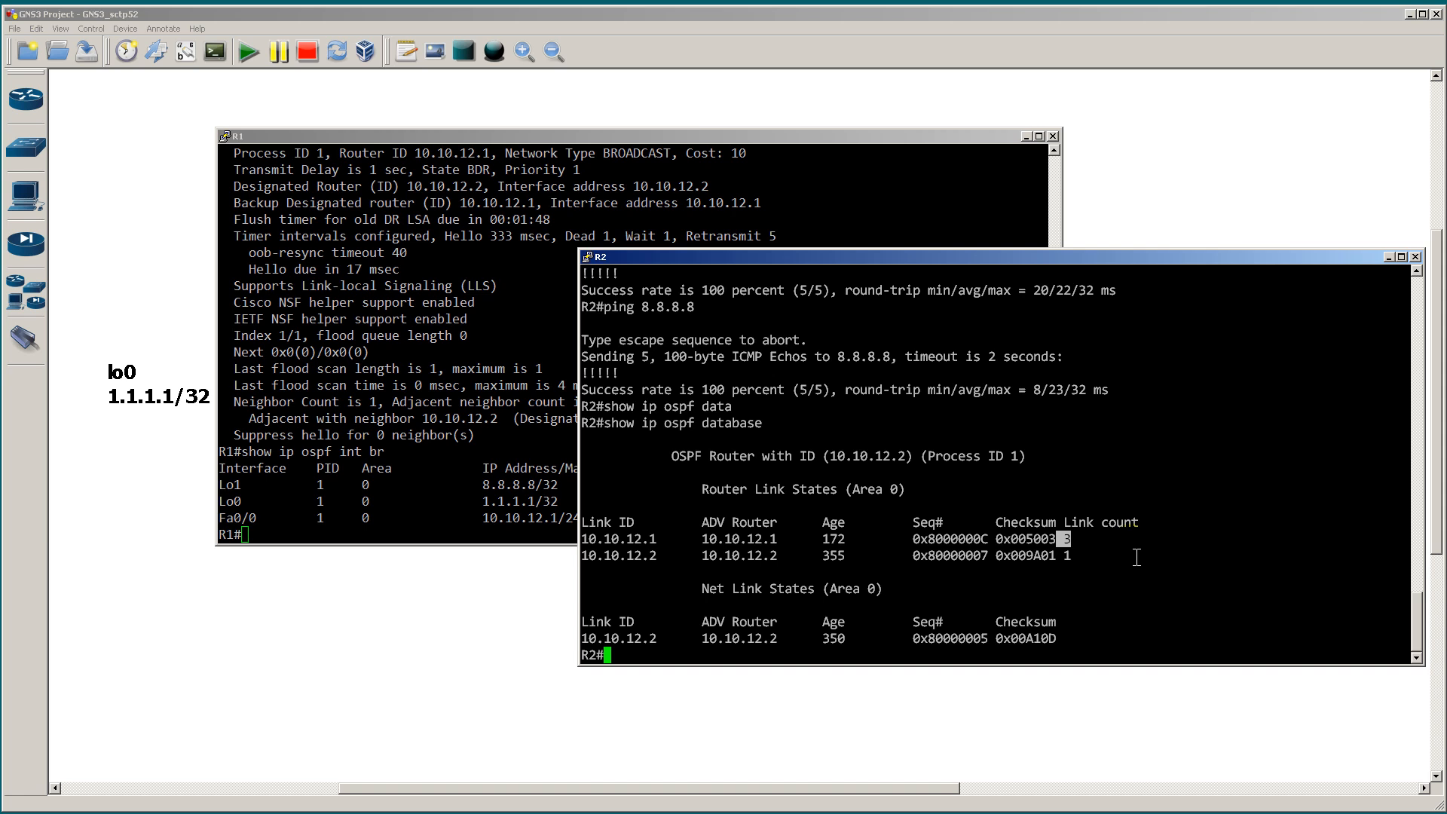
Step: Run show ip ospf database router on R2 and page through the router link states to the end
{"action": "type", "text": "show ip ospf data"}
{"action": "key", "text": "Tab"}
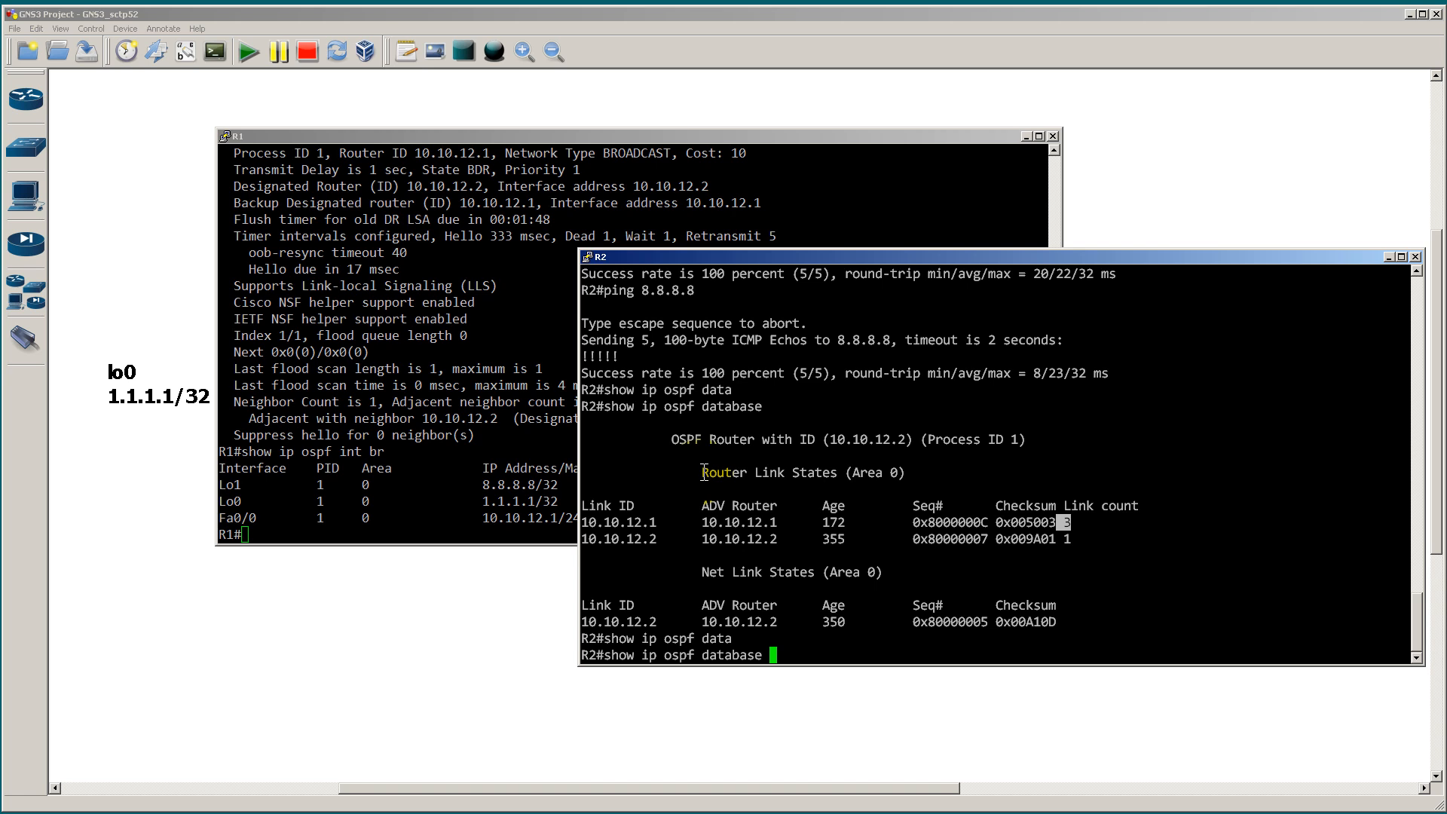
{"action": "left_click_drag", "start_coordinate": [702, 473], "coordinate": [748, 473]}
{"action": "left_click", "coordinate": [1041, 468]}
{"action": "type", "text": "router"}
{"action": "key", "text": "Return"}
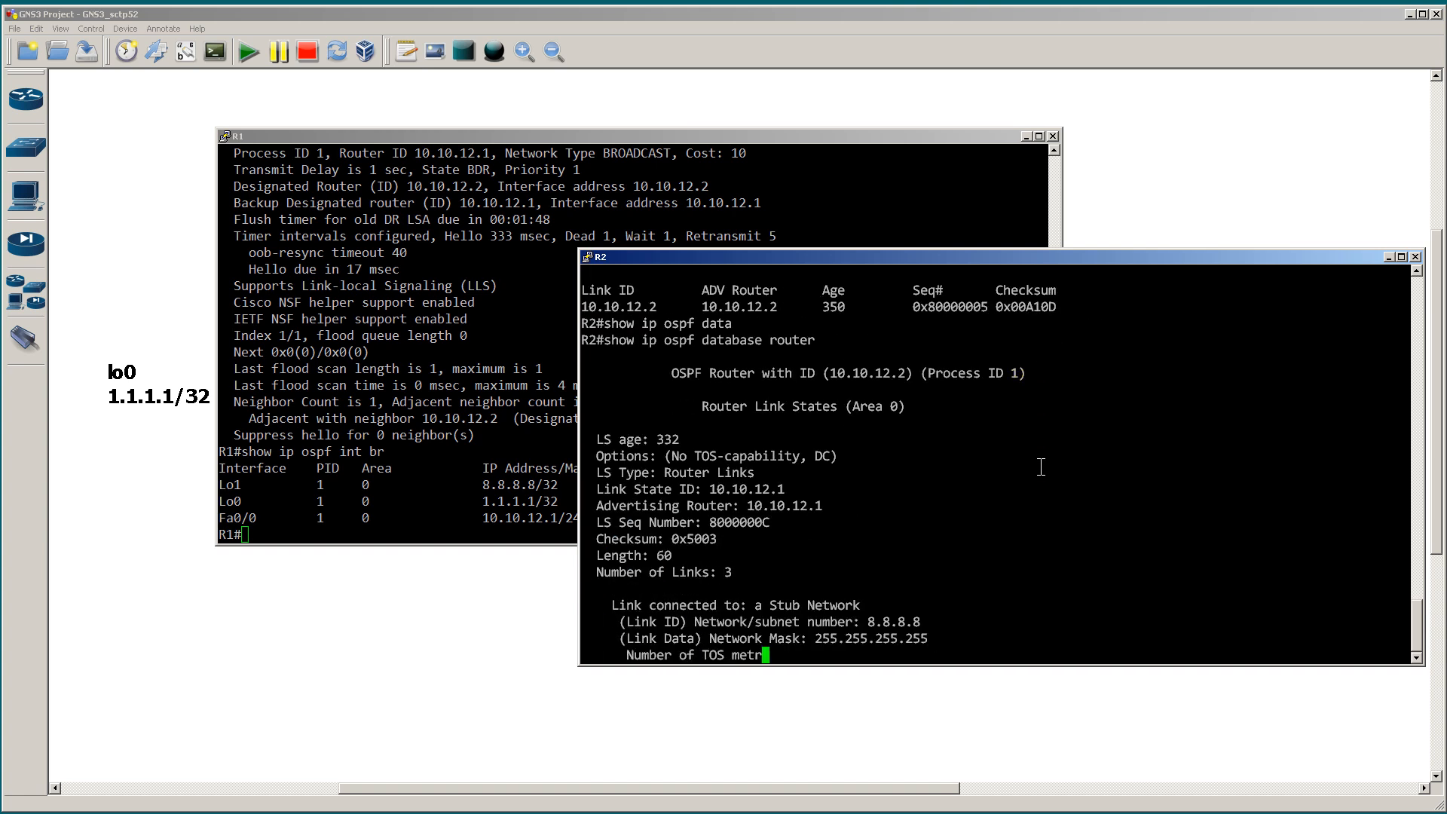
{"action": "key", "text": "space"}
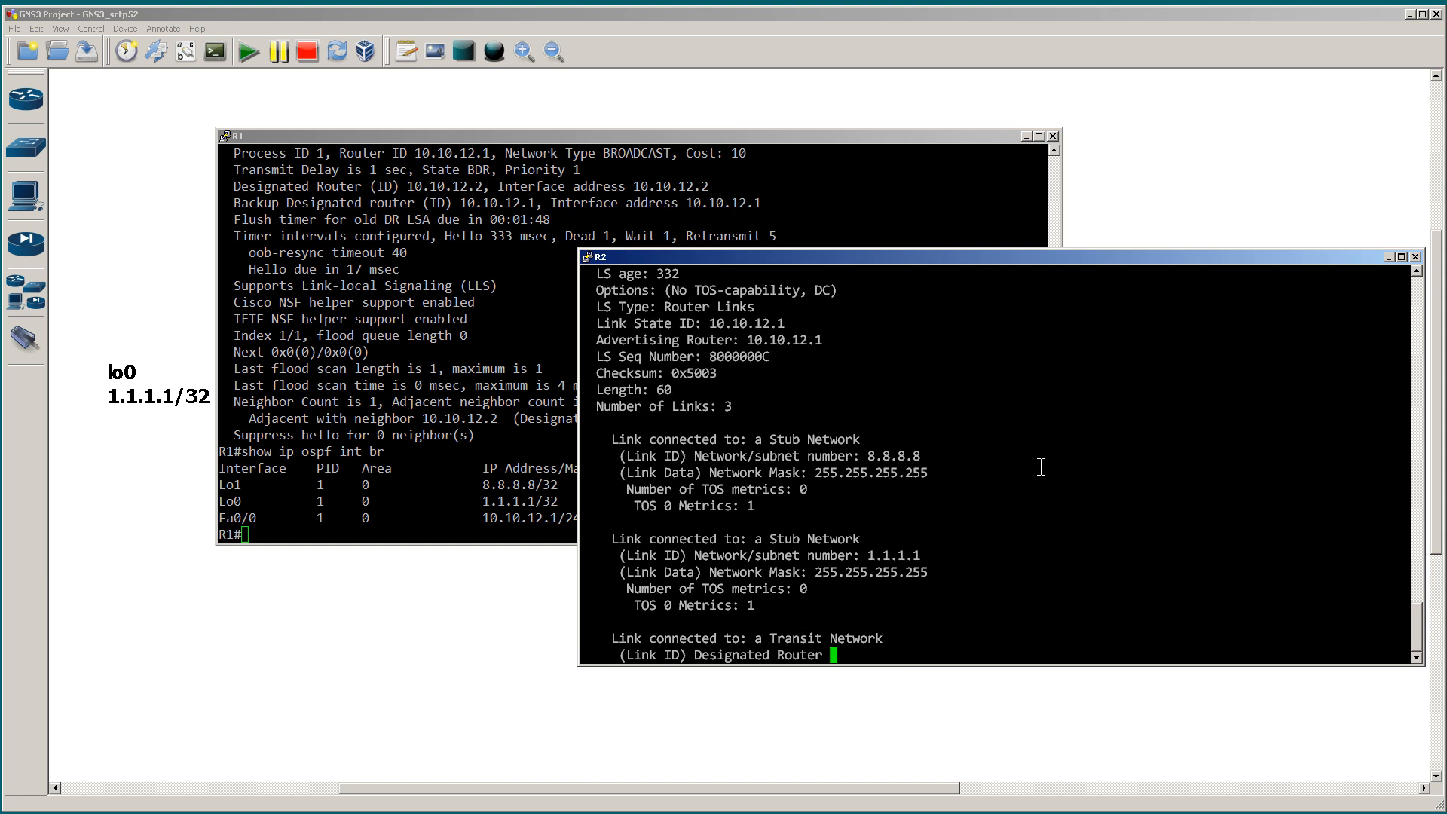
{"action": "key", "text": "space"}
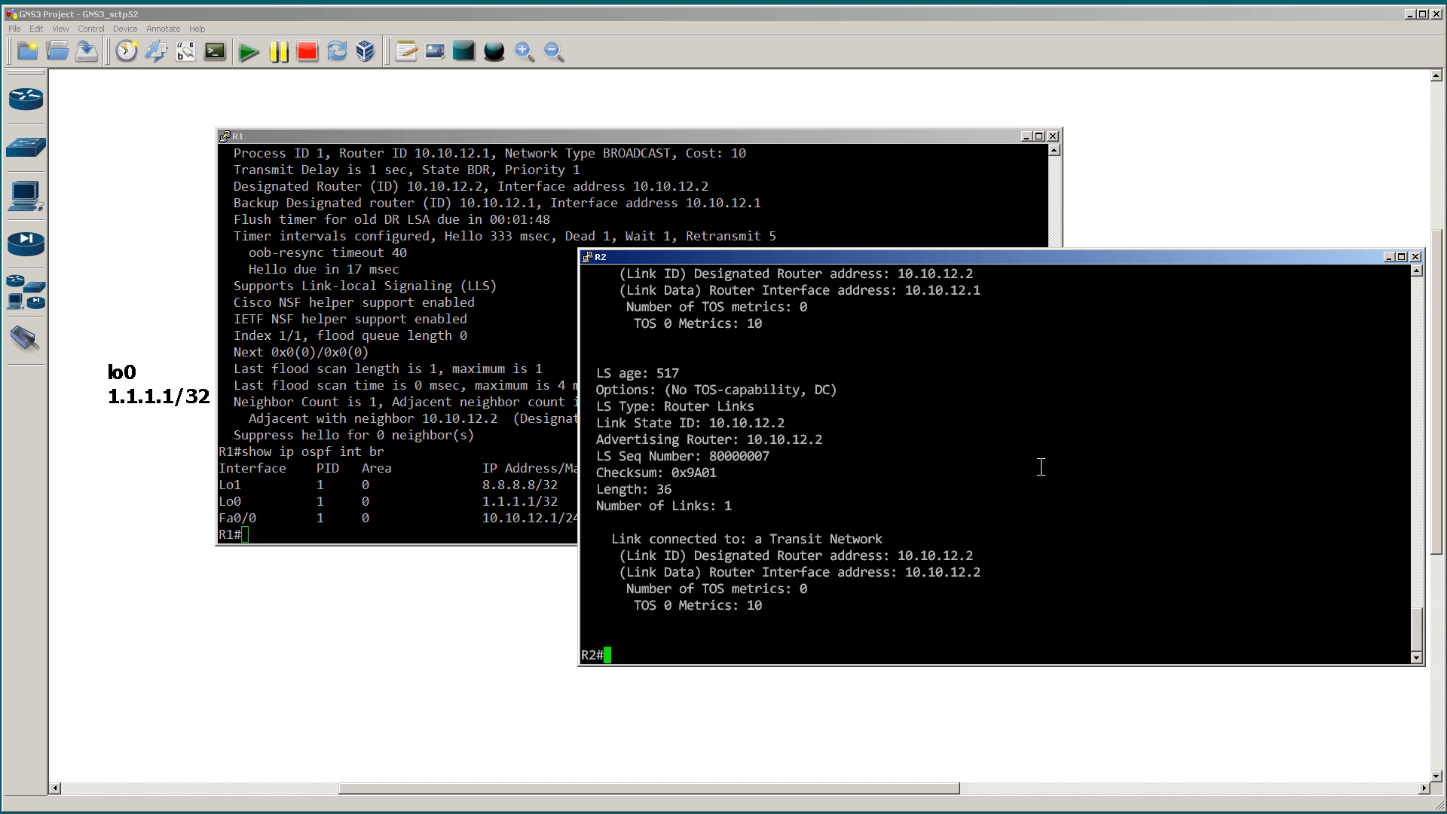
Step: List the options of show ip ospf database router on R2 and display only the entry for link state ID 10.10.12.1
{"action": "key", "text": "Up"}
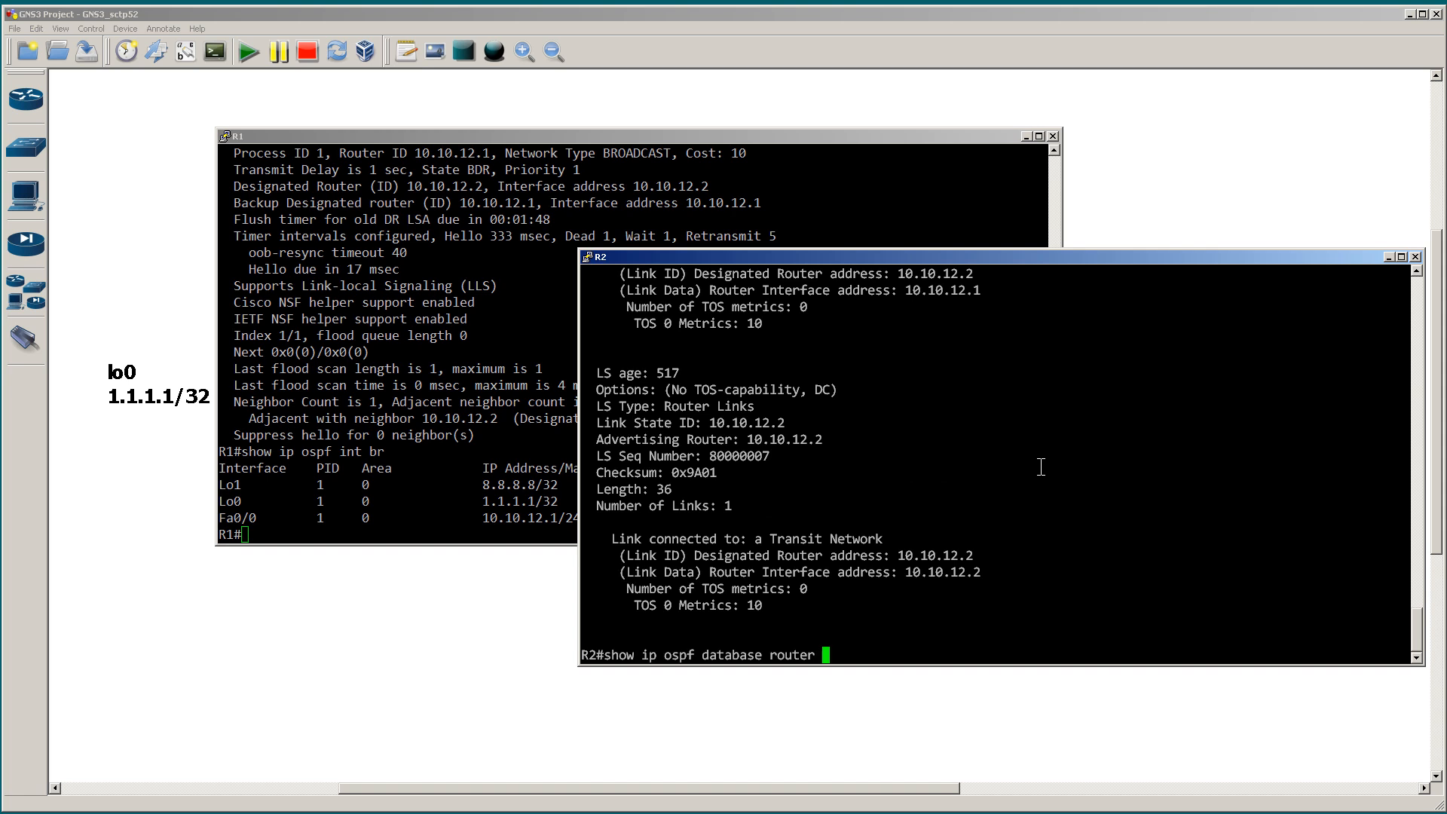
{"action": "type", "text": "?"}
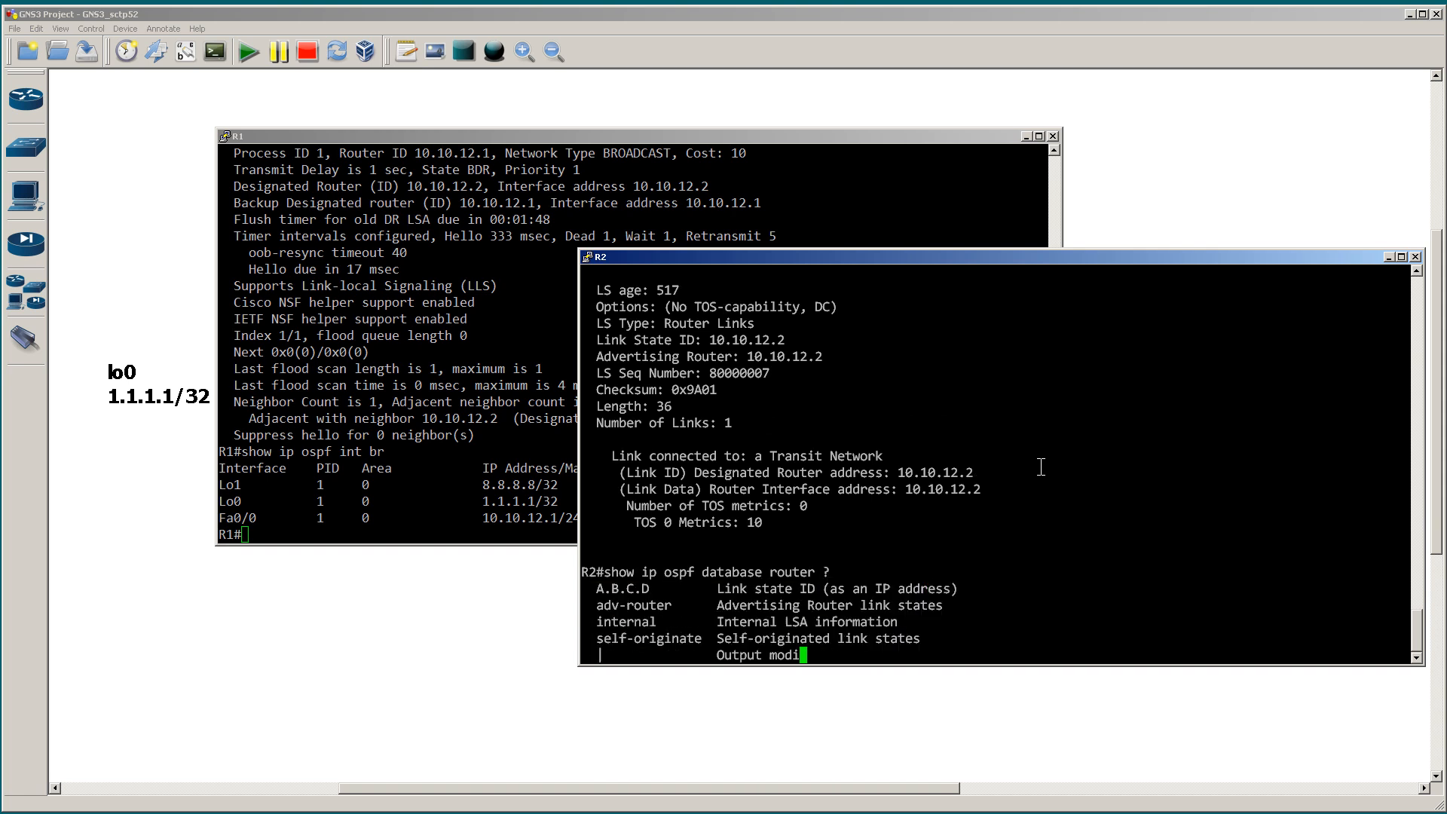
{"action": "key", "text": "BackSpace"}
{"action": "type", "text": "10.10"}
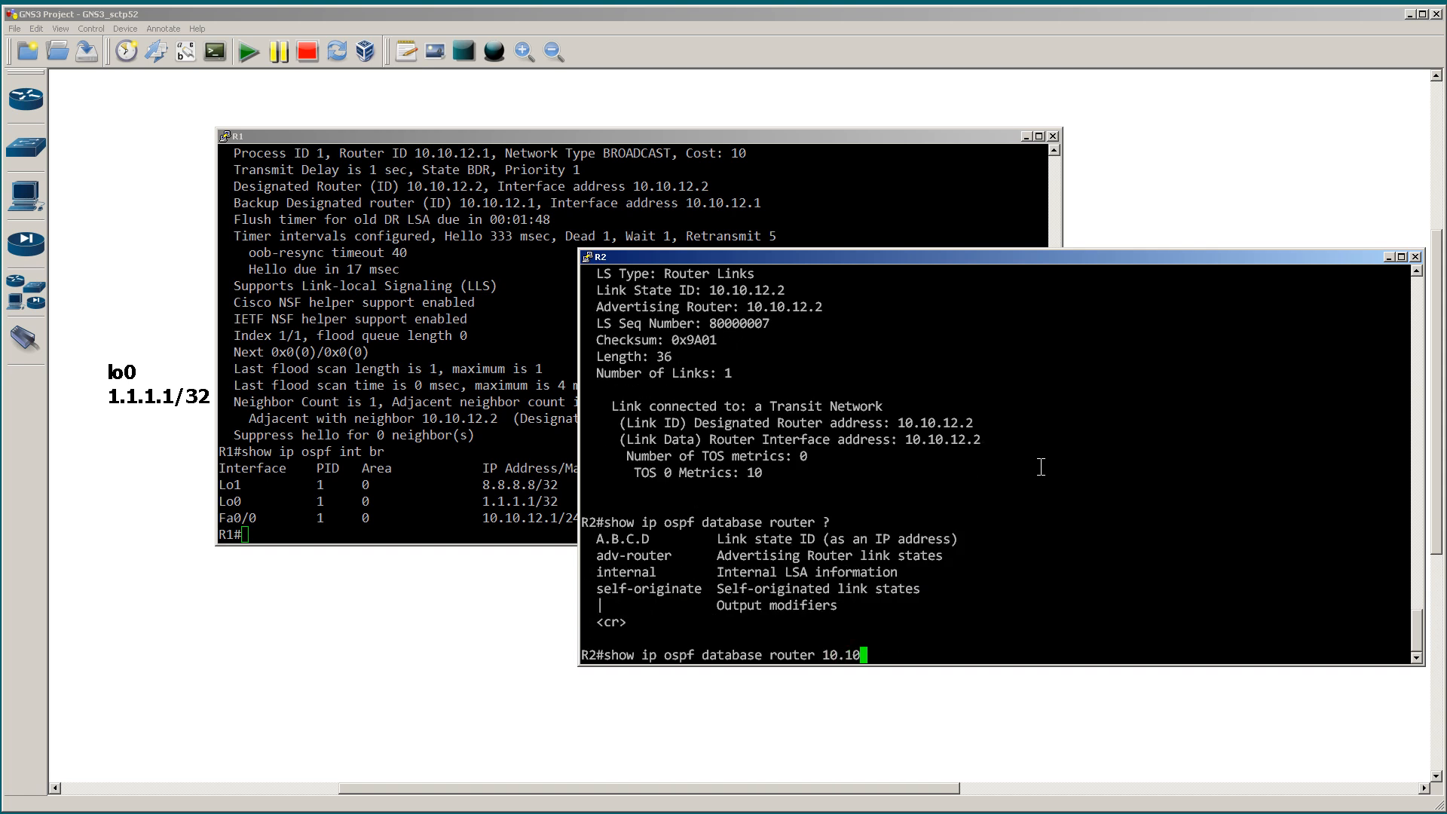
{"action": "type", "text": ".12.1"}
{"action": "key", "text": "Return"}
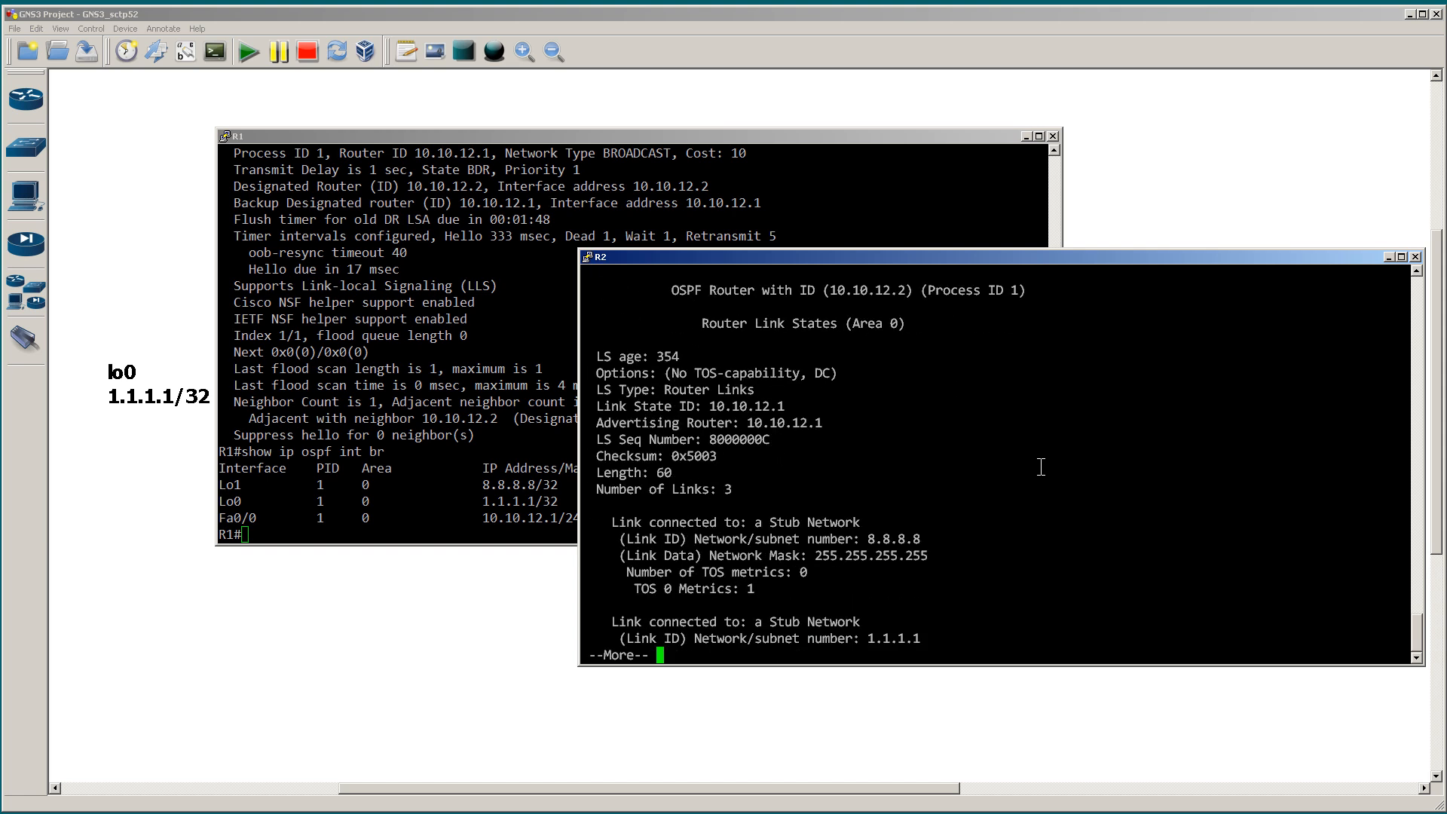
Step: Page to the end of R2's router LSA for 10.10.12.1 and highlight the link count and the 8.8.8.8 and 1.1.1.1 stub networks
{"action": "key", "text": "space"}
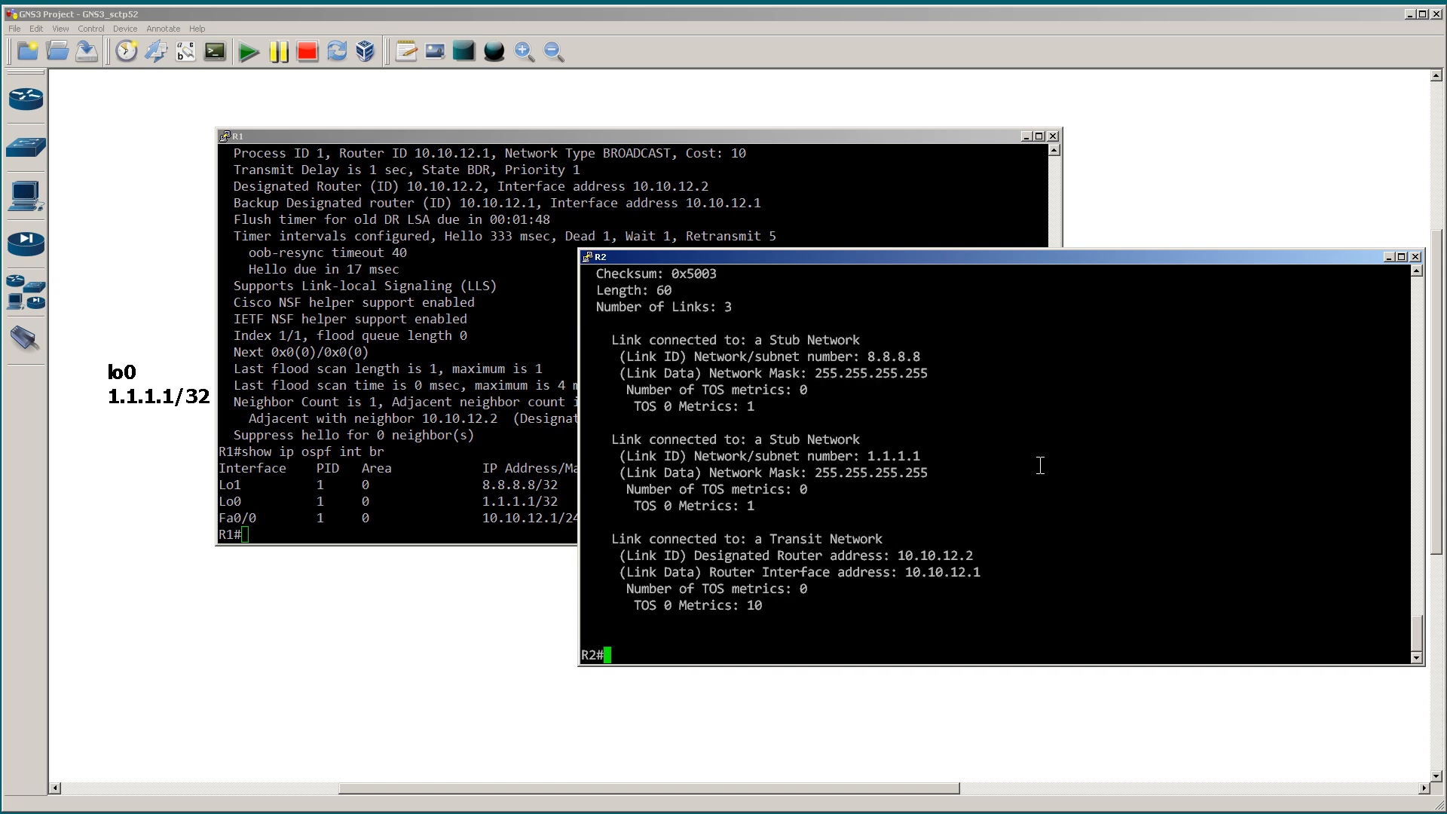
{"action": "triple_click", "coordinate": [767, 309]}
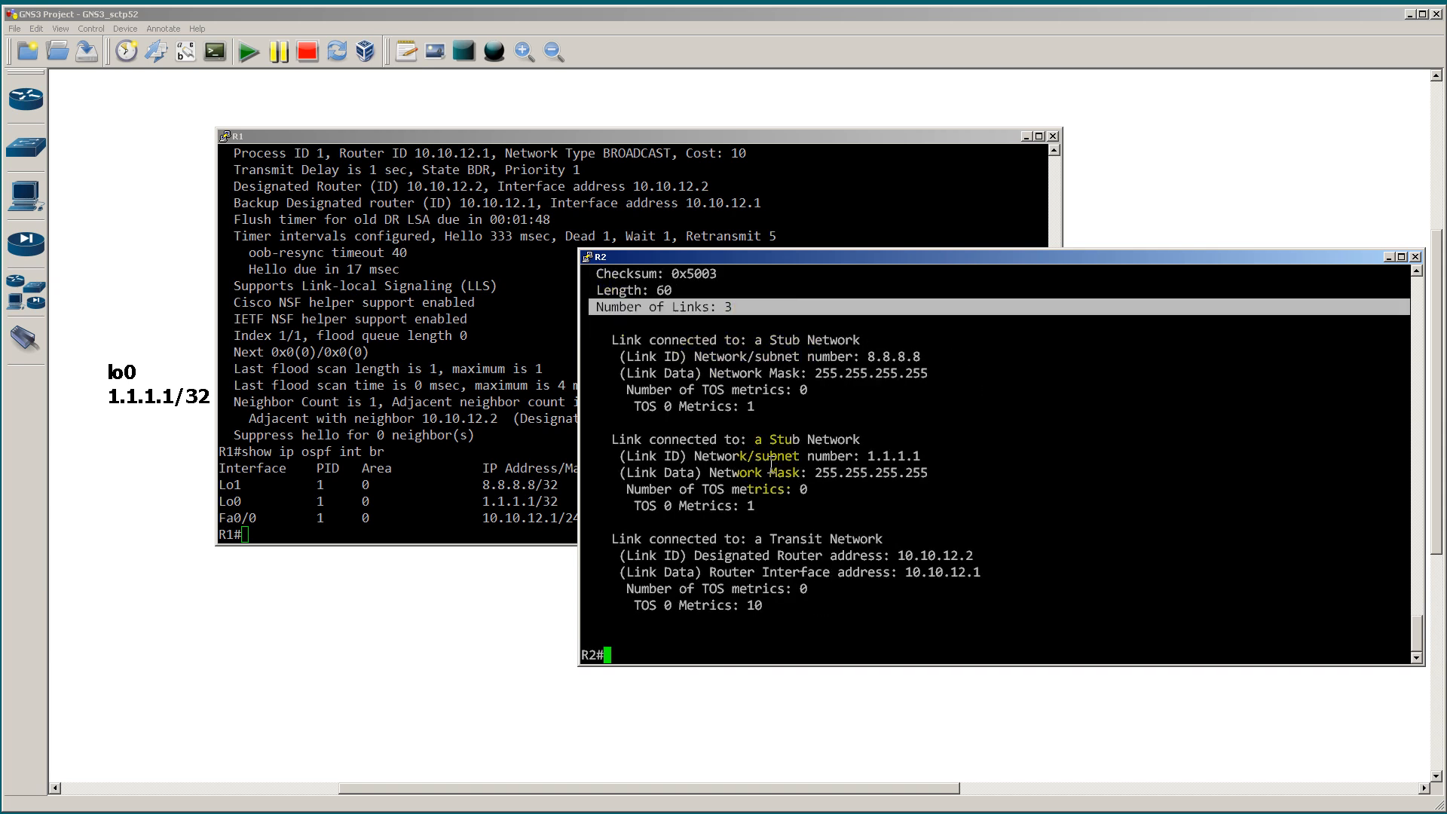
{"action": "left_click_drag", "start_coordinate": [604, 338], "coordinate": [959, 600]}
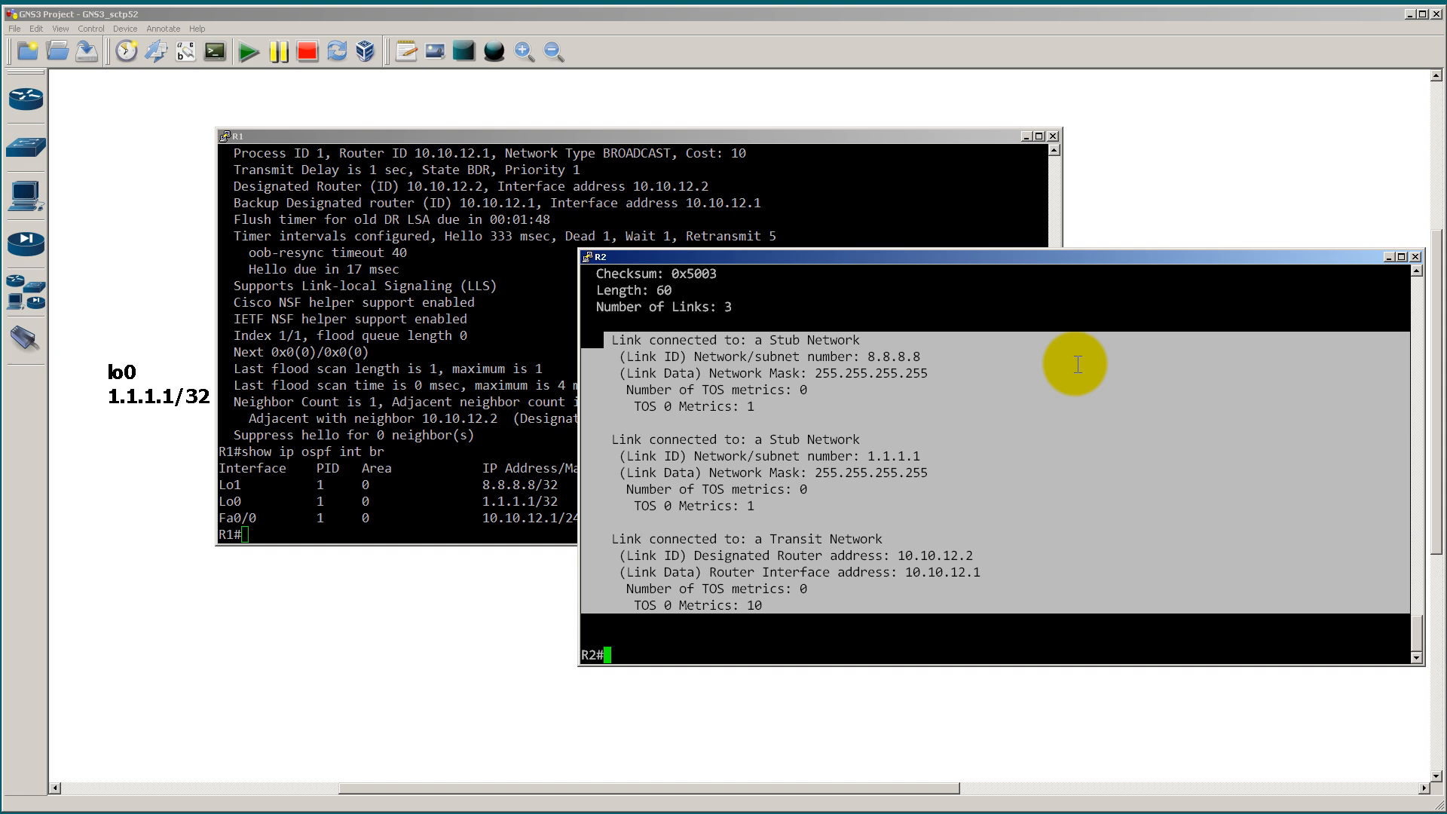
{"action": "left_click_drag", "start_coordinate": [761, 340], "coordinate": [859, 340]}
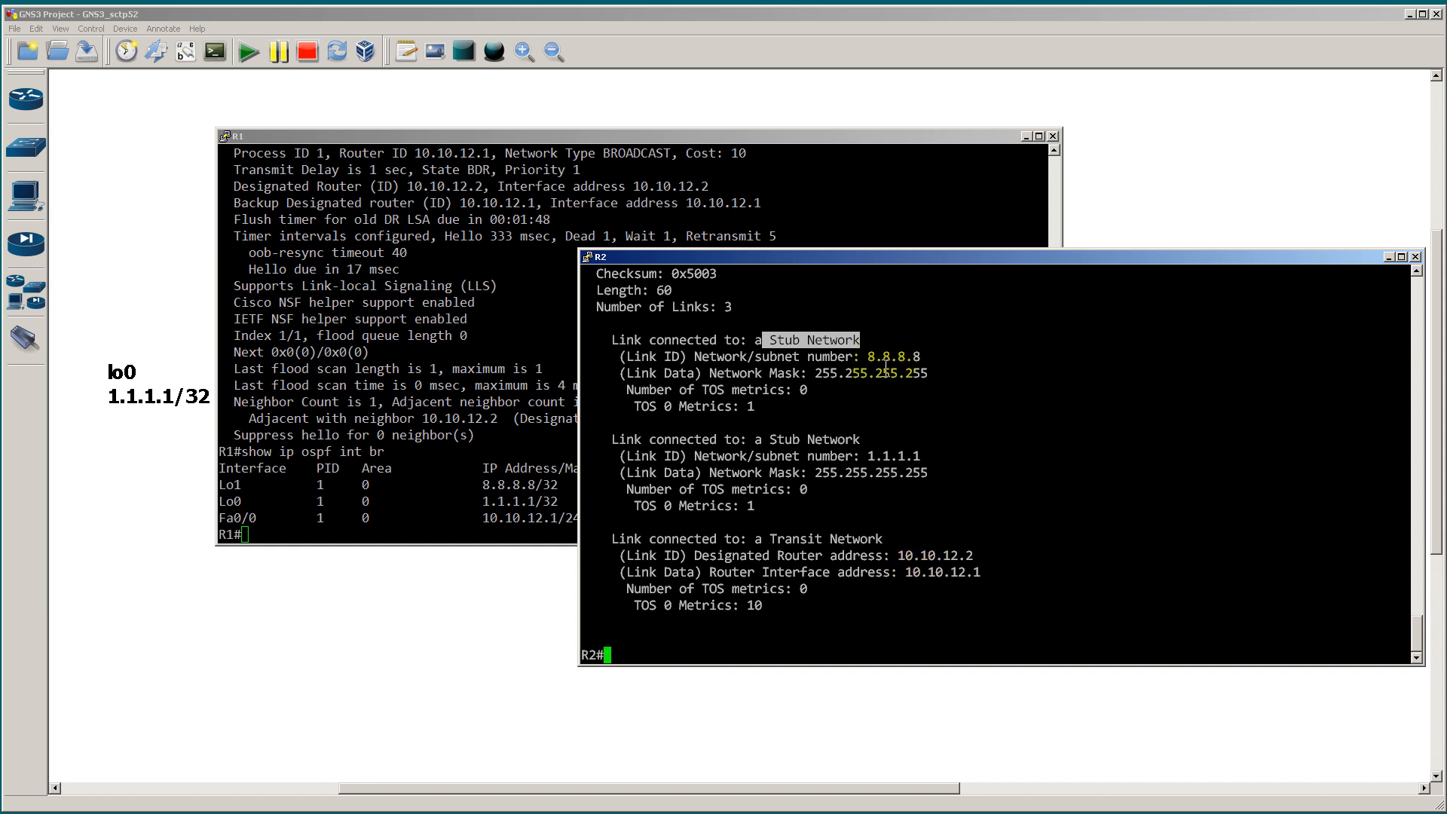
{"action": "left_click_drag", "start_coordinate": [862, 357], "coordinate": [930, 356]}
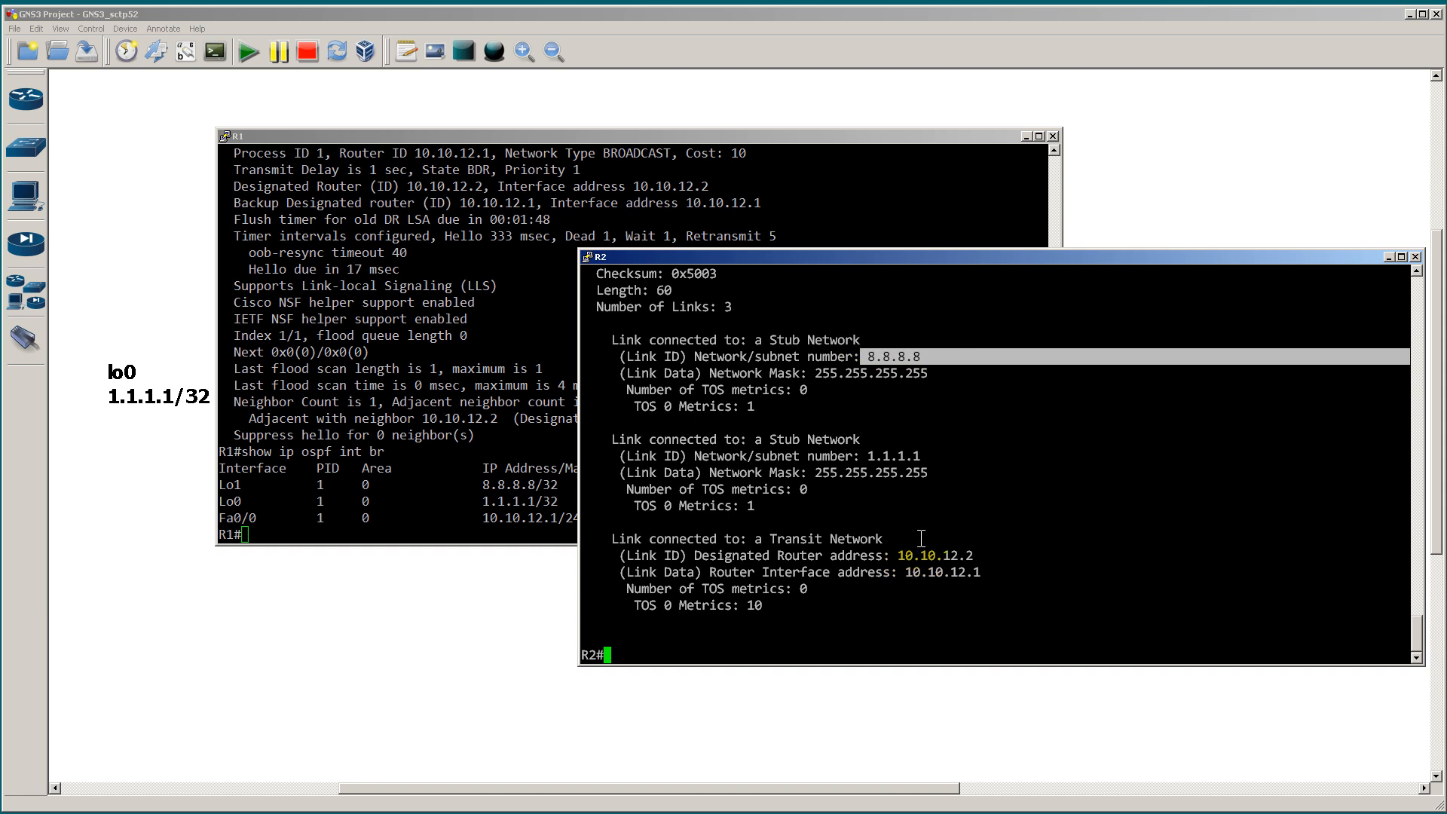
{"action": "left_click_drag", "start_coordinate": [862, 456], "coordinate": [927, 456]}
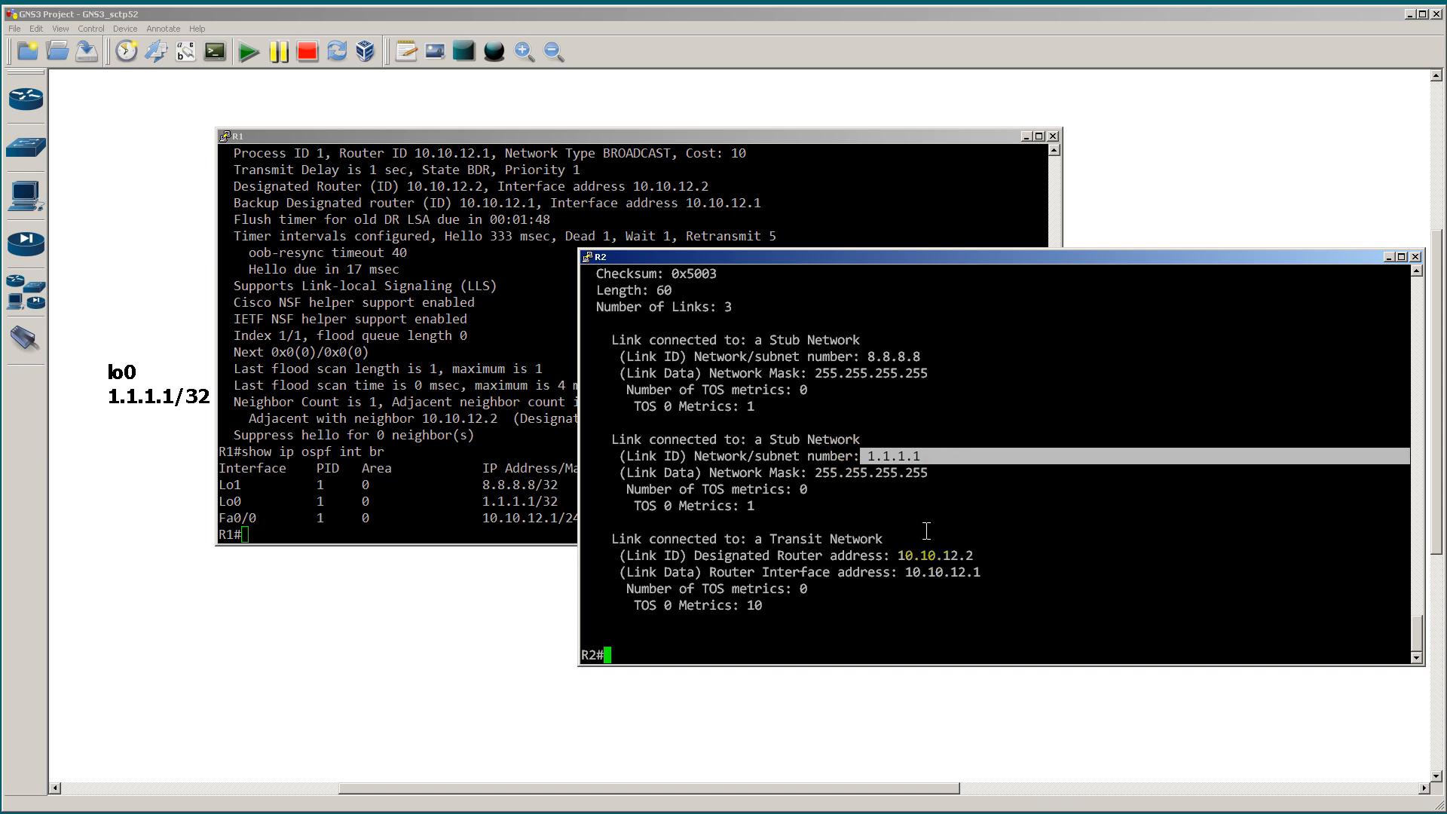
Step: Highlight the transit link's designated router and interface addresses, and the stub network entries, in R2's router LSA output
{"action": "left_click_drag", "start_coordinate": [892, 555], "coordinate": [980, 555]}
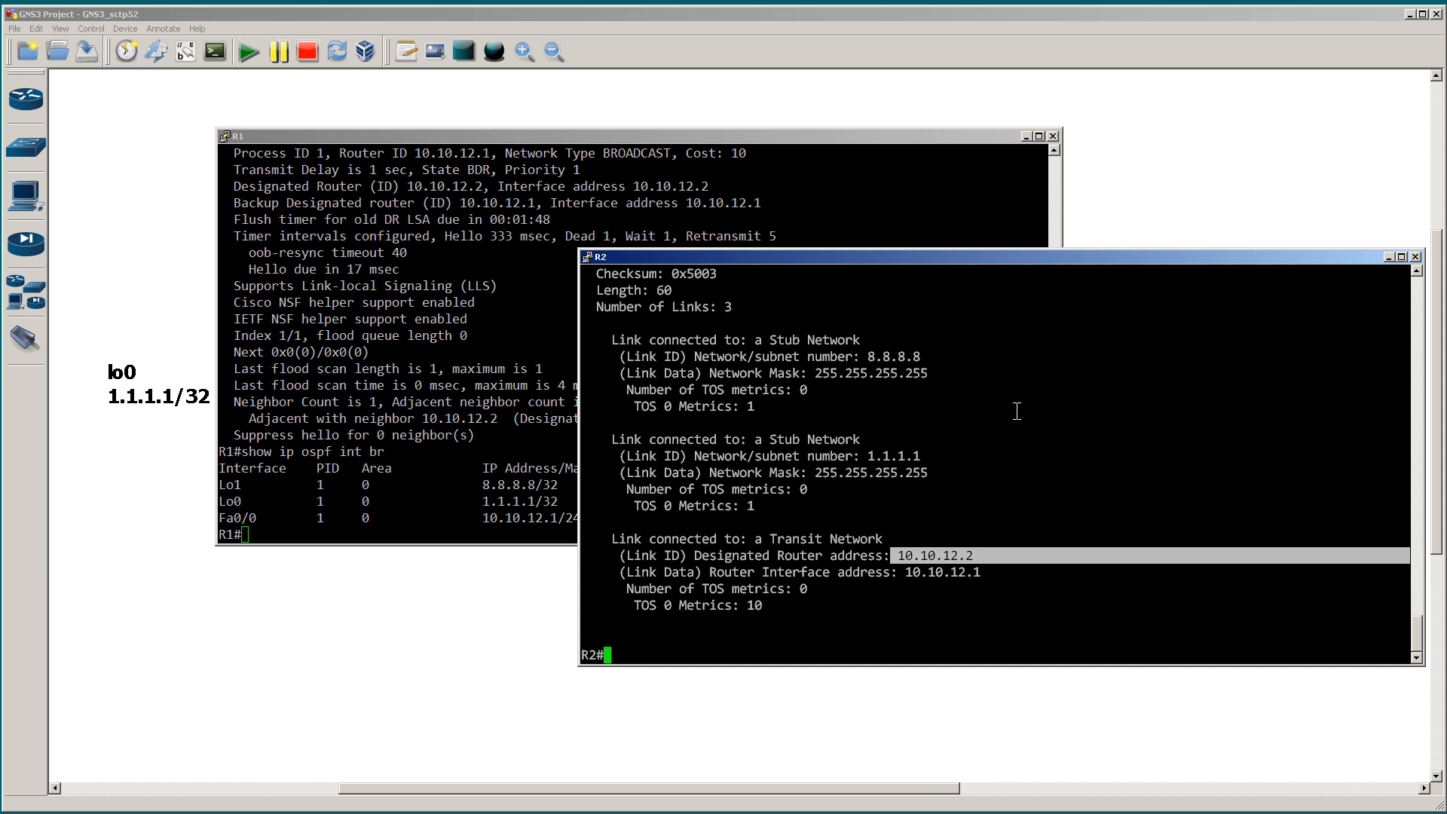
{"action": "left_click_drag", "start_coordinate": [959, 573], "coordinate": [989, 555]}
{"action": "left_click_drag", "start_coordinate": [908, 575], "coordinate": [991, 583]}
{"action": "left_click", "coordinate": [991, 582]}
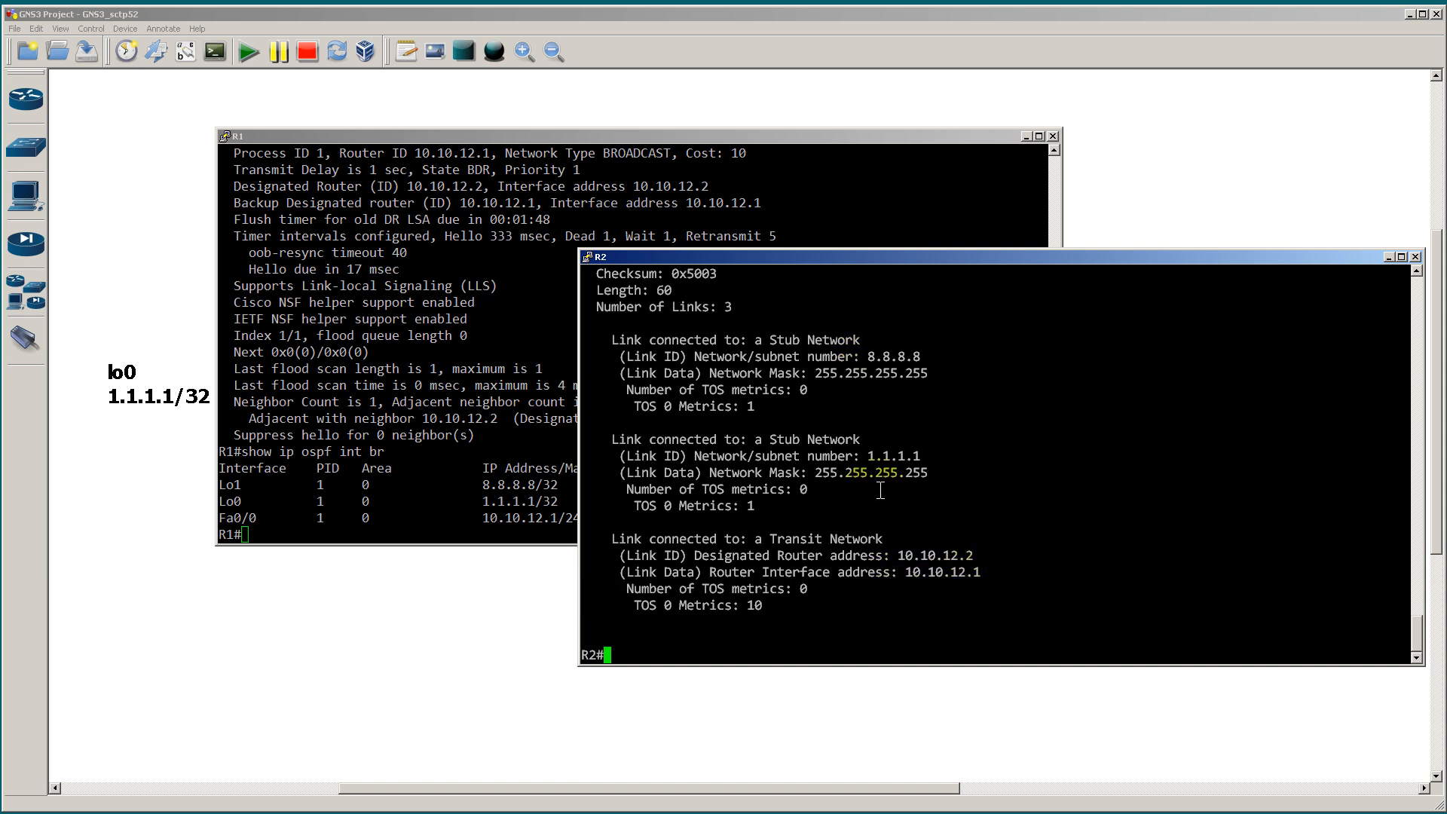
{"action": "left_click_drag", "start_coordinate": [951, 479], "coordinate": [601, 341]}
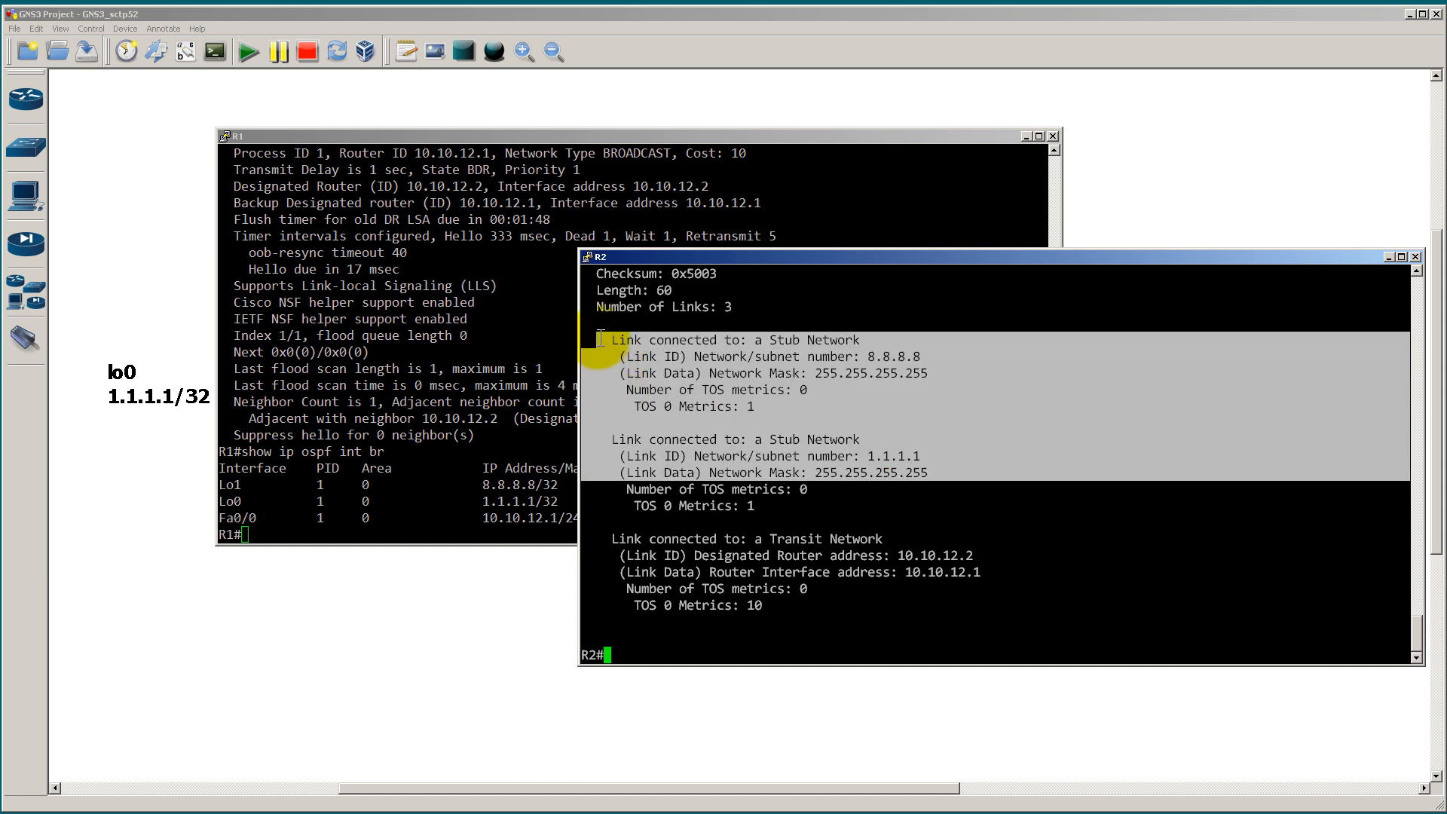
{"action": "scroll", "coordinate": [871, 520], "scroll_direction": "up", "scroll_amount": 4}
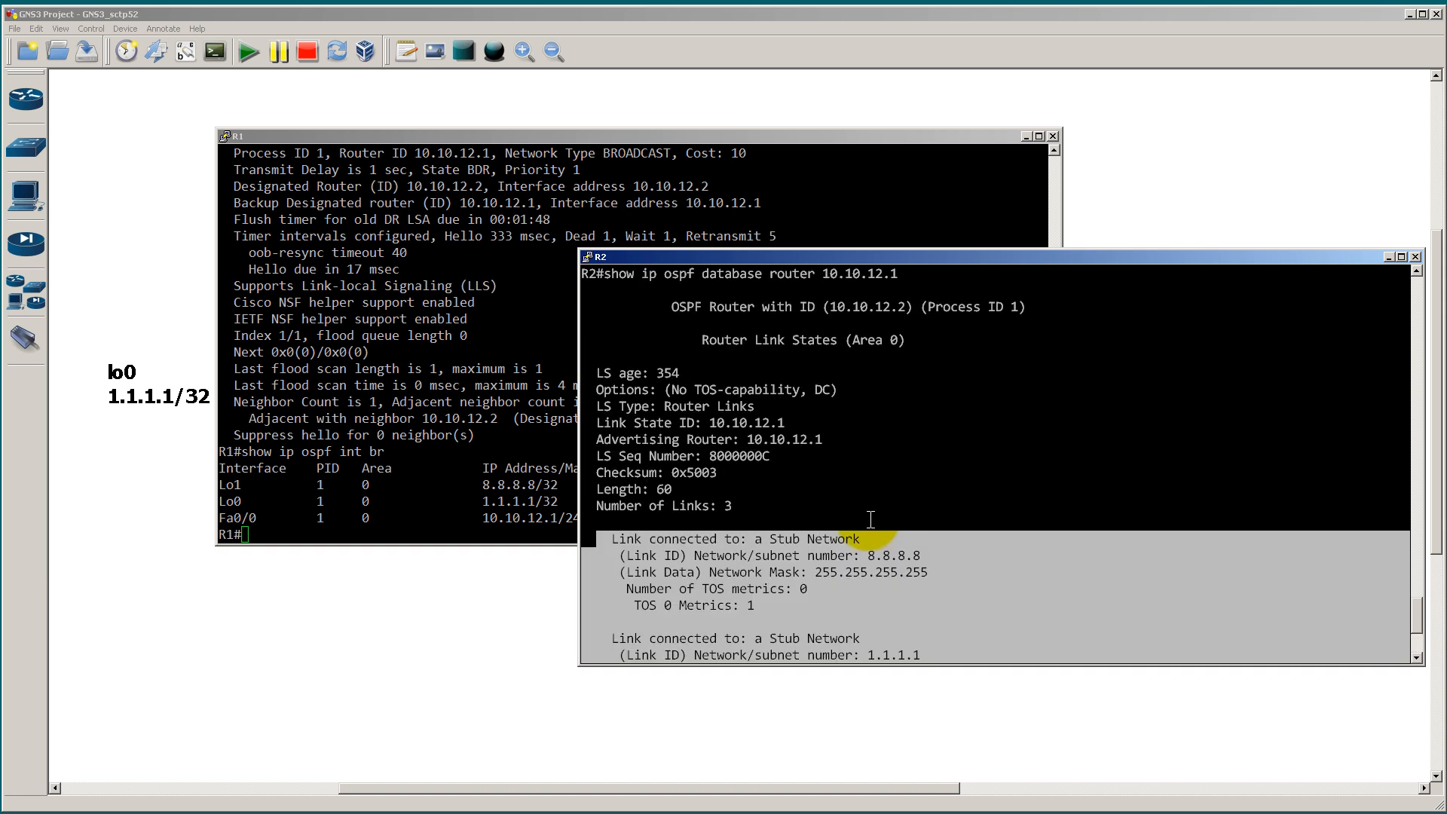
{"action": "scroll", "coordinate": [870, 520], "scroll_direction": "down", "scroll_amount": 4}
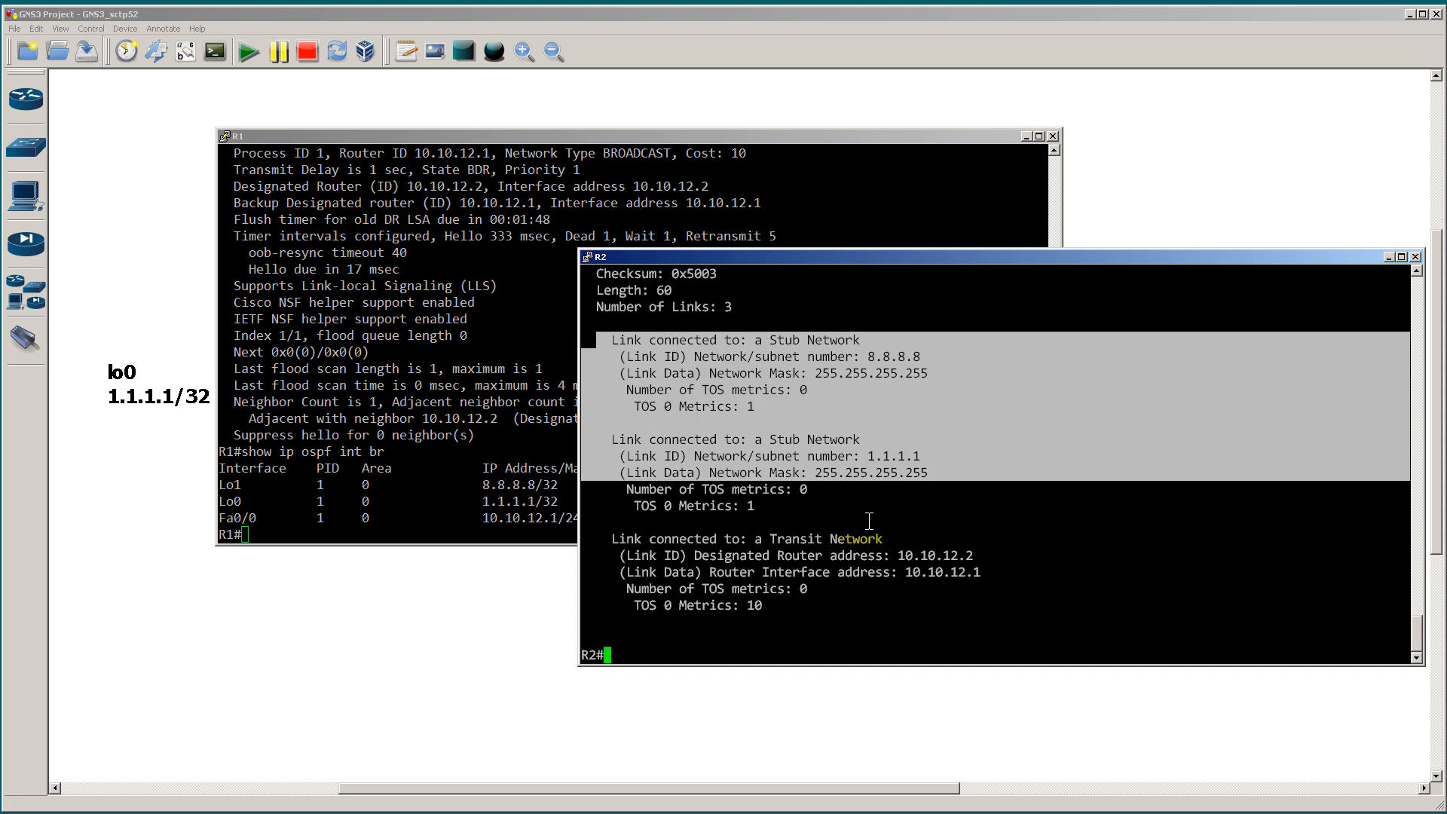
Step: Run show ip ospf data on R2 and highlight the Net Link States section for area 0
{"action": "left_click", "coordinate": [972, 518]}
{"action": "type", "text": "show ip ospf da"}
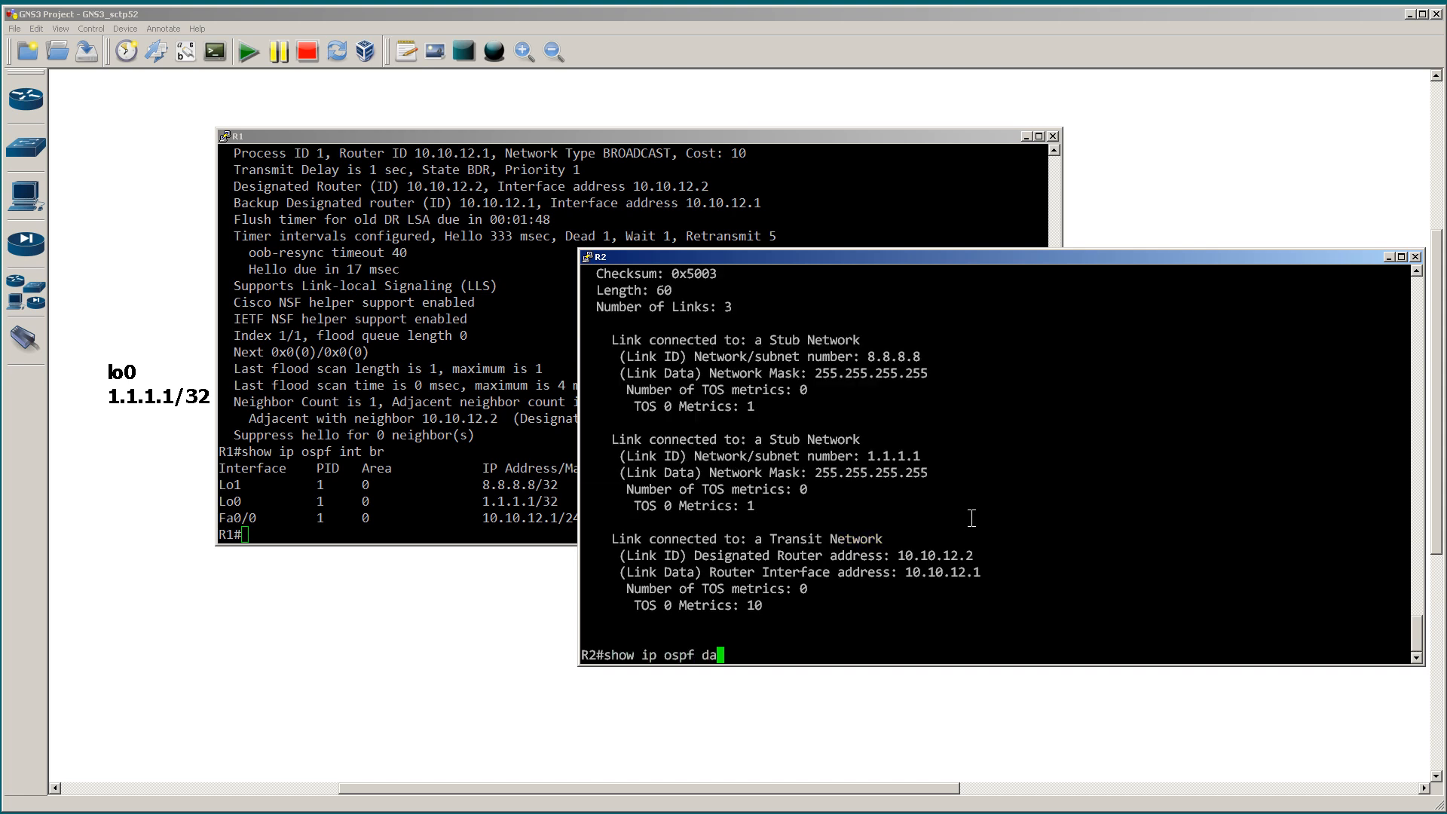
{"action": "type", "text": "at"}
{"action": "key", "text": "Return"}
{"action": "key", "text": "Up"}
{"action": "key", "text": "BackSpace"}
{"action": "key", "text": "BackSpace"}
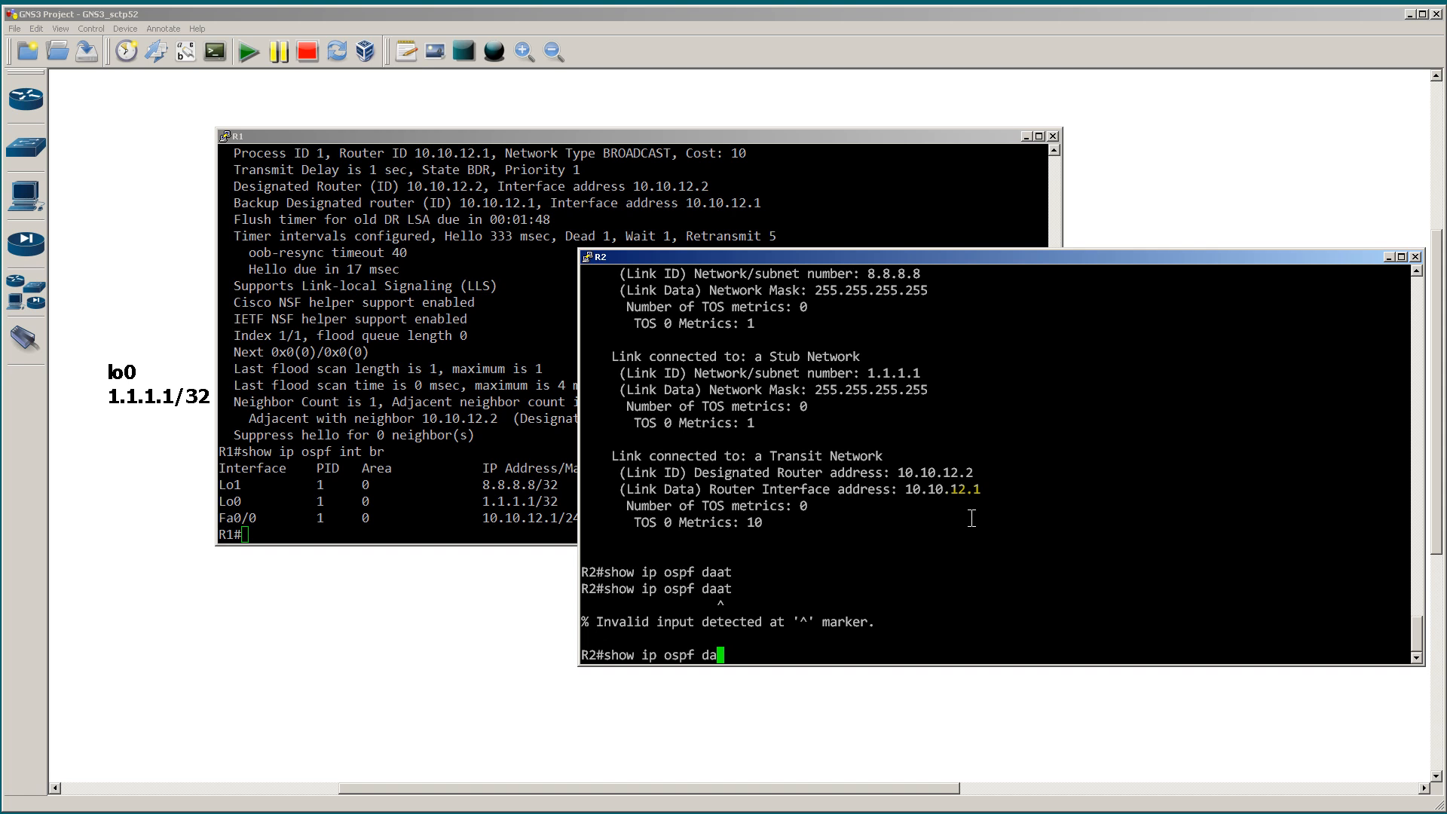
{"action": "type", "text": "ta"}
{"action": "key", "text": "Return"}
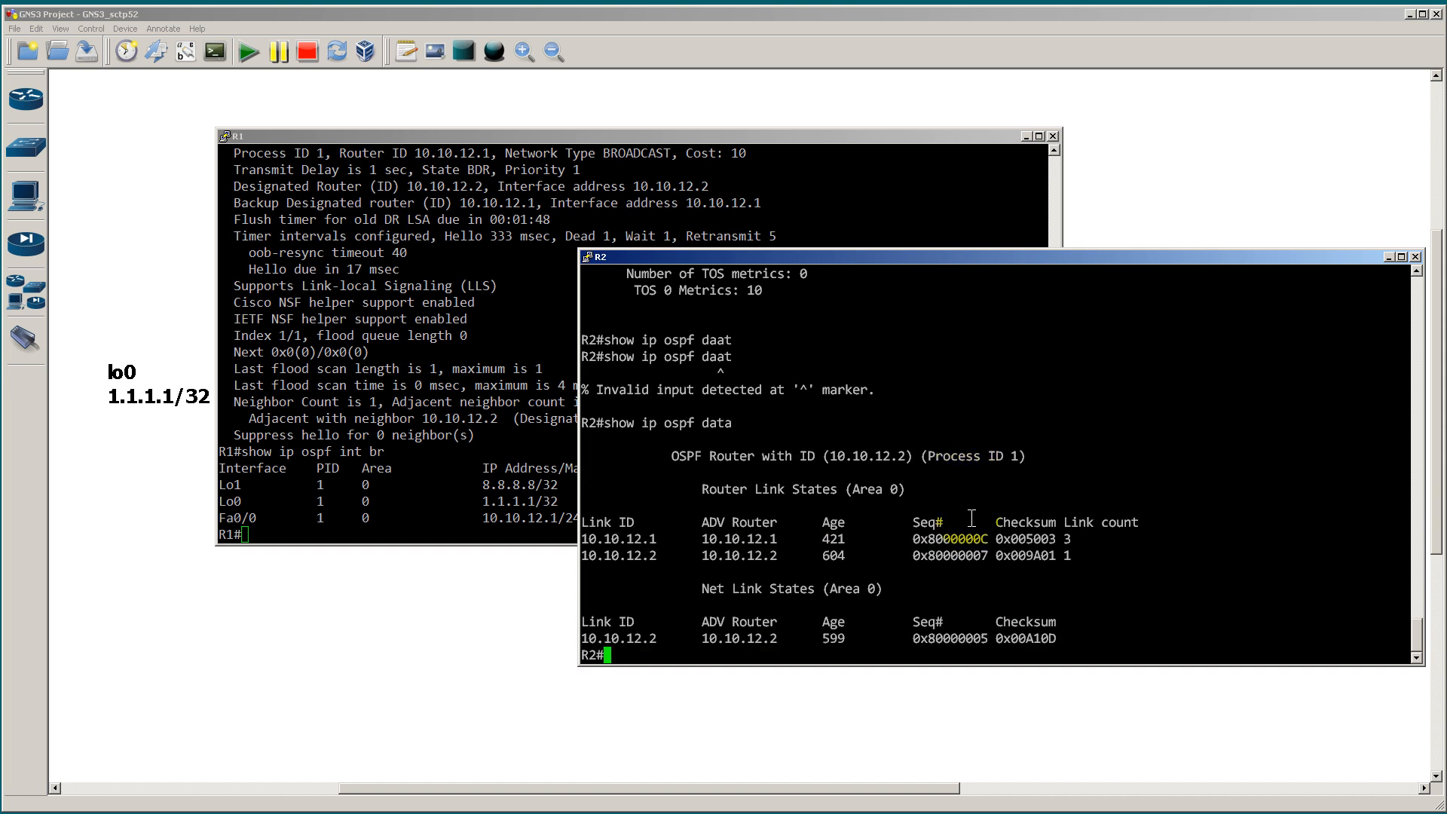
{"action": "left_click_drag", "start_coordinate": [935, 637], "coordinate": [584, 588]}
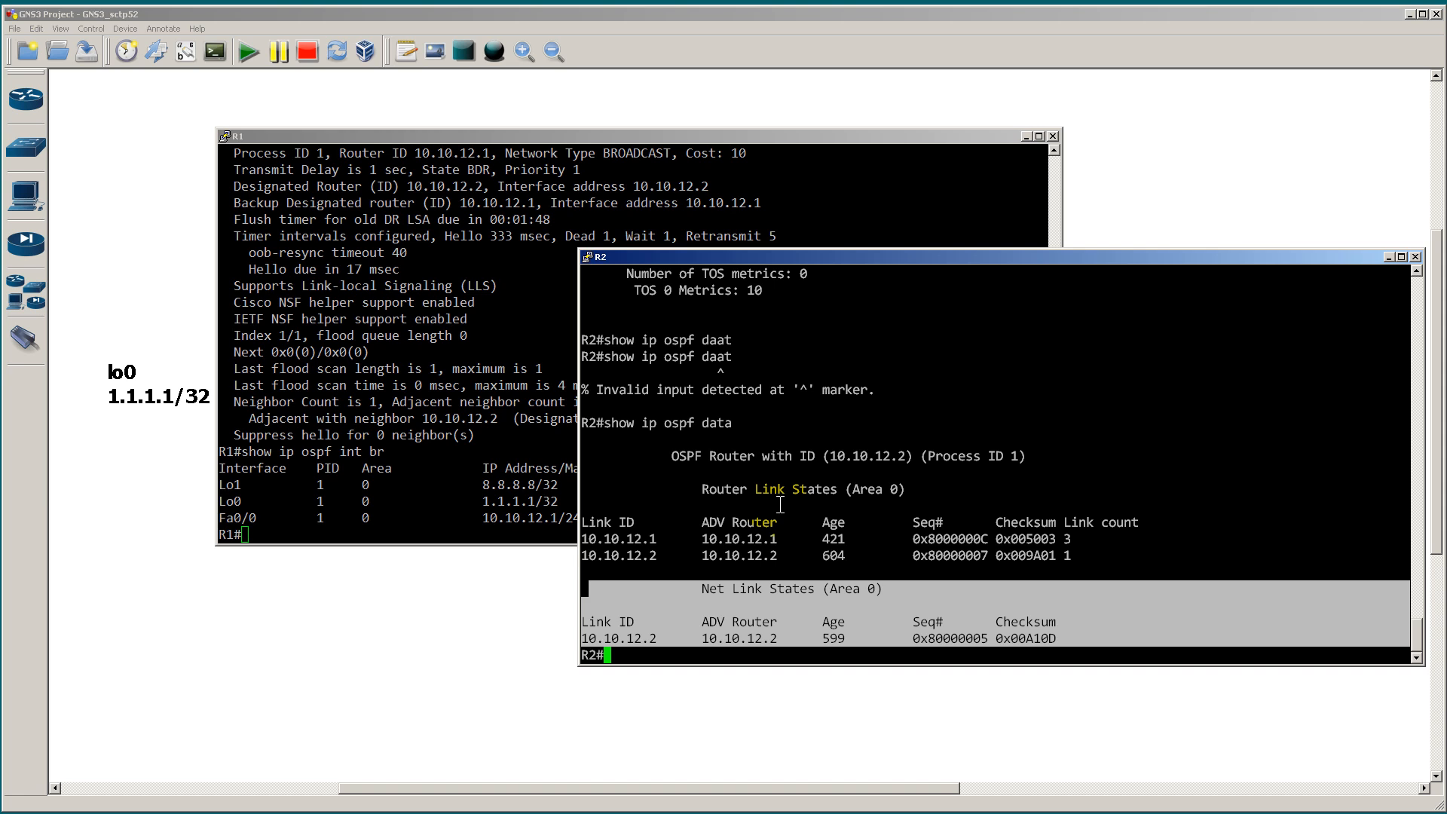
Step: Sketch a circled R3 linked to R1 on the topology, draw an arrow from R2 towards it, and clear the markup
{"action": "left_click", "coordinate": [486, 607]}
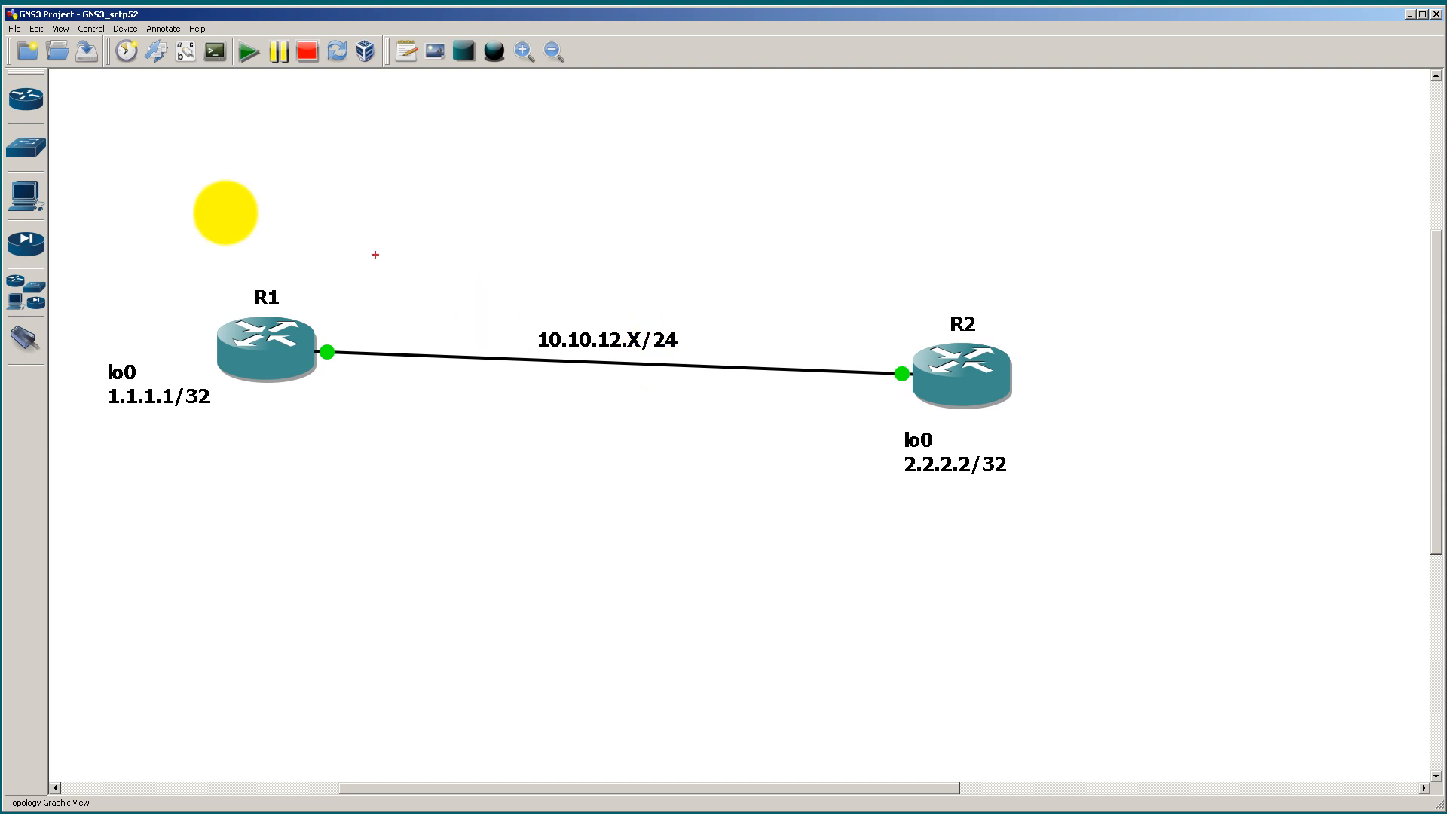
{"action": "left_click_drag", "start_coordinate": [231, 318], "coordinate": [212, 199]}
{"action": "mouse_move", "coordinate": [206, 146]}
{"action": "left_mouse_down"}
{"action": "mouse_move", "coordinate": [200, 177]}
{"action": "mouse_move", "coordinate": [214, 151]}
{"action": "mouse_move", "coordinate": [218, 172]}
{"action": "mouse_move", "coordinate": [232, 155]}
{"action": "mouse_move", "coordinate": [219, 170]}
{"action": "mouse_move", "coordinate": [195, 137]}
{"action": "mouse_move", "coordinate": [194, 184]}
{"action": "mouse_move", "coordinate": [252, 184]}
{"action": "mouse_move", "coordinate": [236, 129]}
{"action": "mouse_move", "coordinate": [214, 128]}
{"action": "left_mouse_up"}
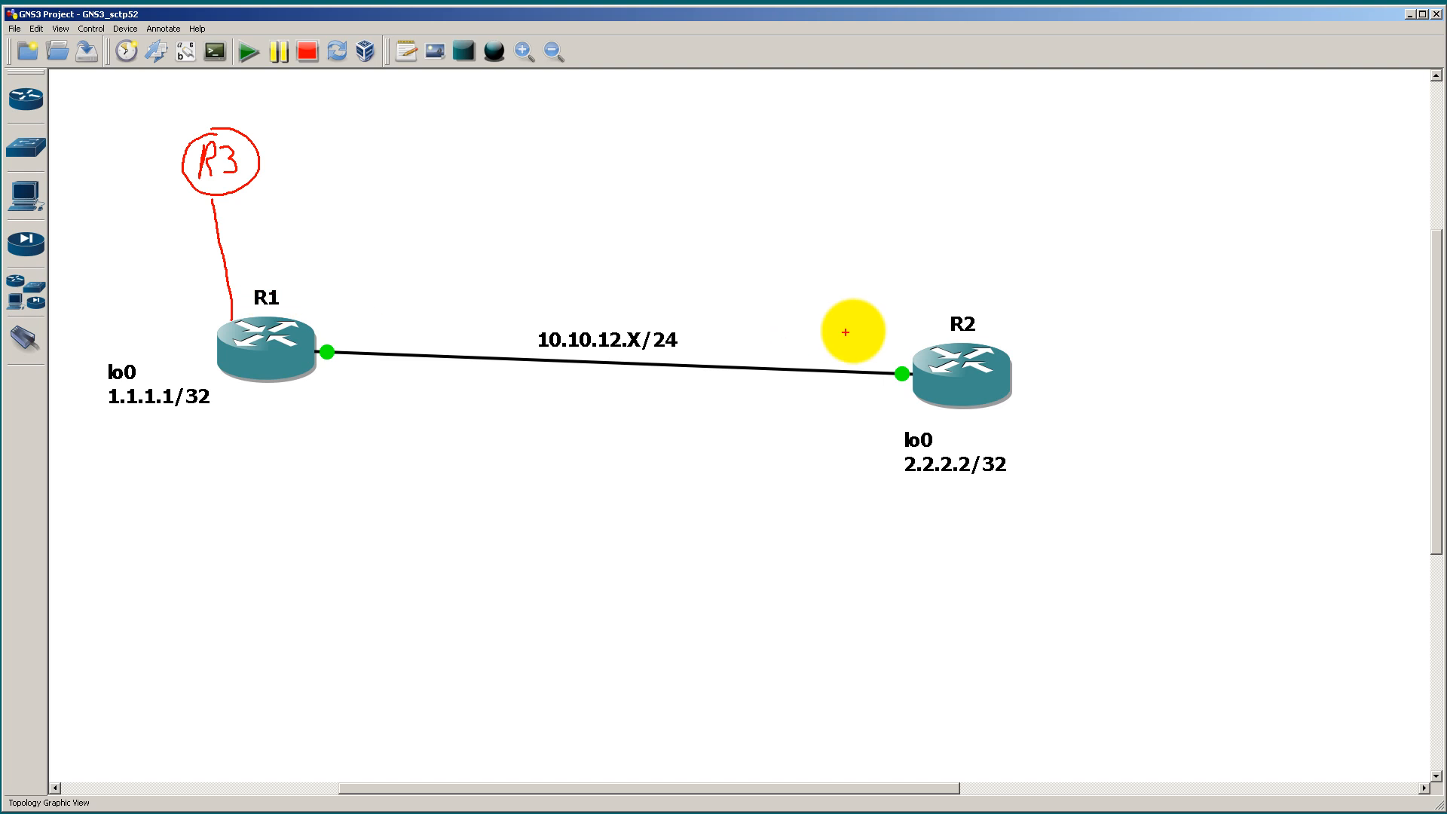
{"action": "mouse_move", "coordinate": [897, 330]}
{"action": "left_mouse_down"}
{"action": "mouse_move", "coordinate": [772, 305]}
{"action": "mouse_move", "coordinate": [372, 293]}
{"action": "mouse_move", "coordinate": [284, 229]}
{"action": "mouse_move", "coordinate": [307, 233]}
{"action": "left_mouse_up"}
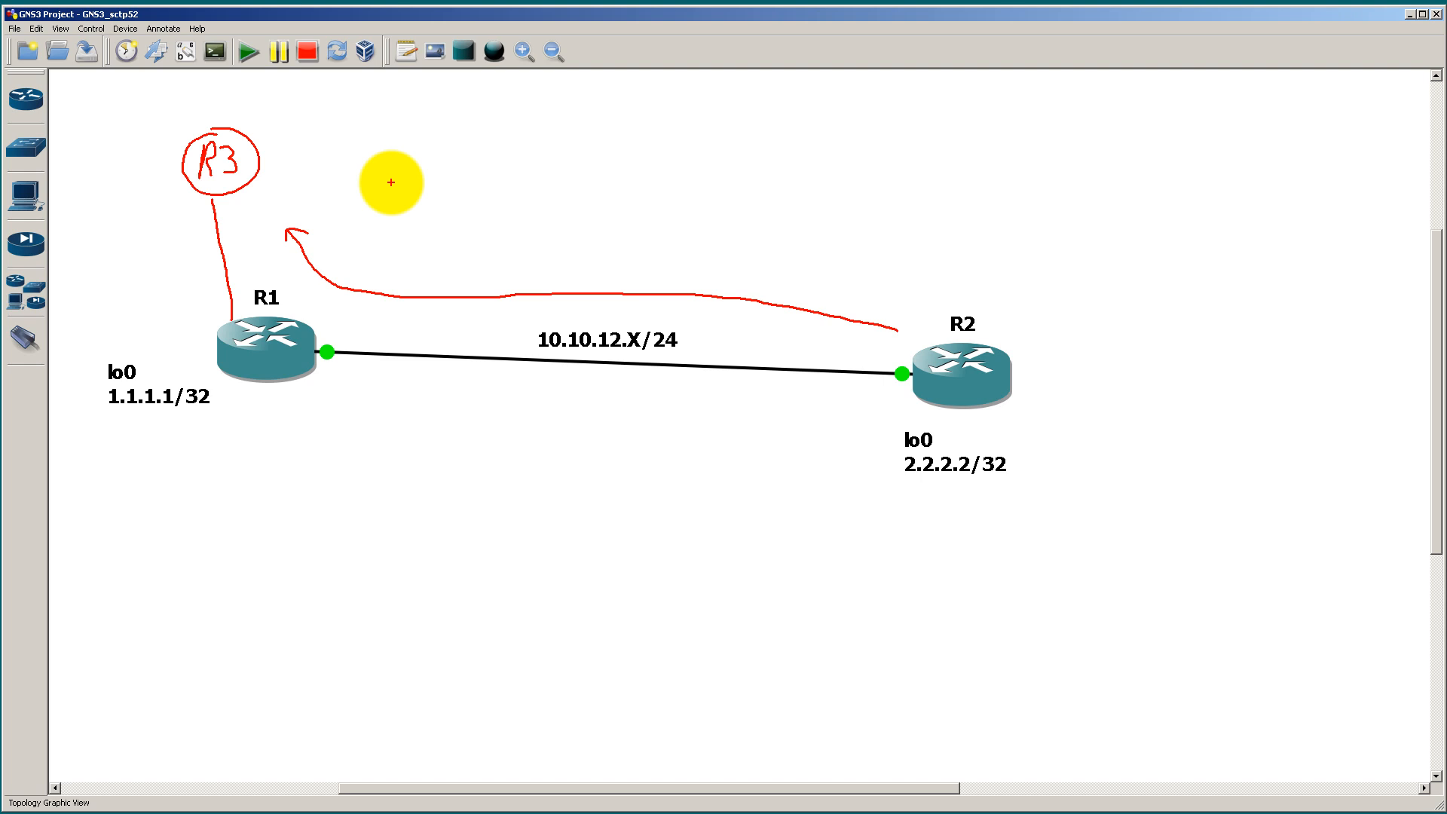
{"action": "key", "text": "Escape"}
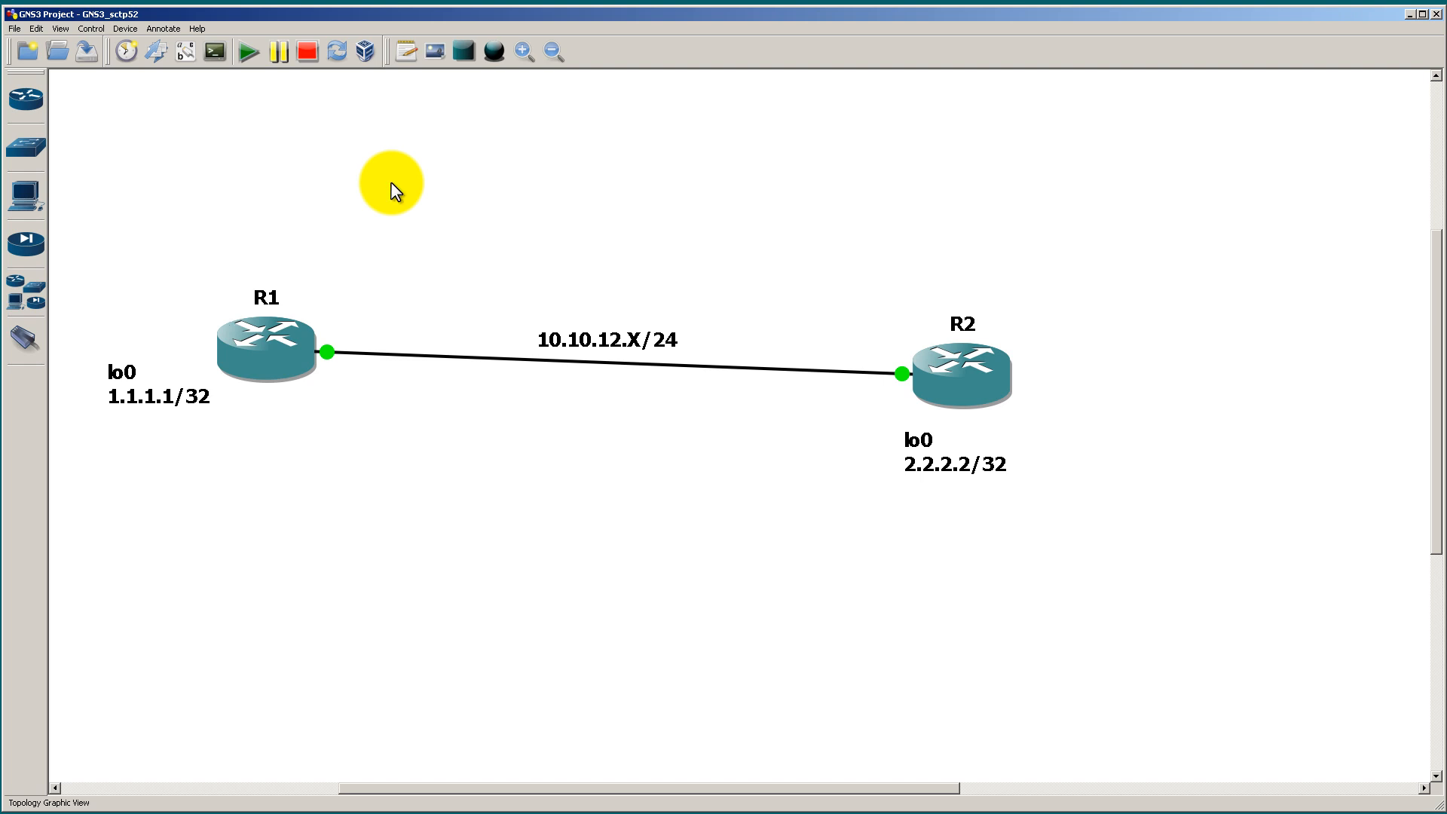
Step: Mark R1 as DR and R2 as BDR on the topology and sketch two extra boxes attached to the 10.10.12.X/24 link
{"action": "key", "text": "ctrl+2"}
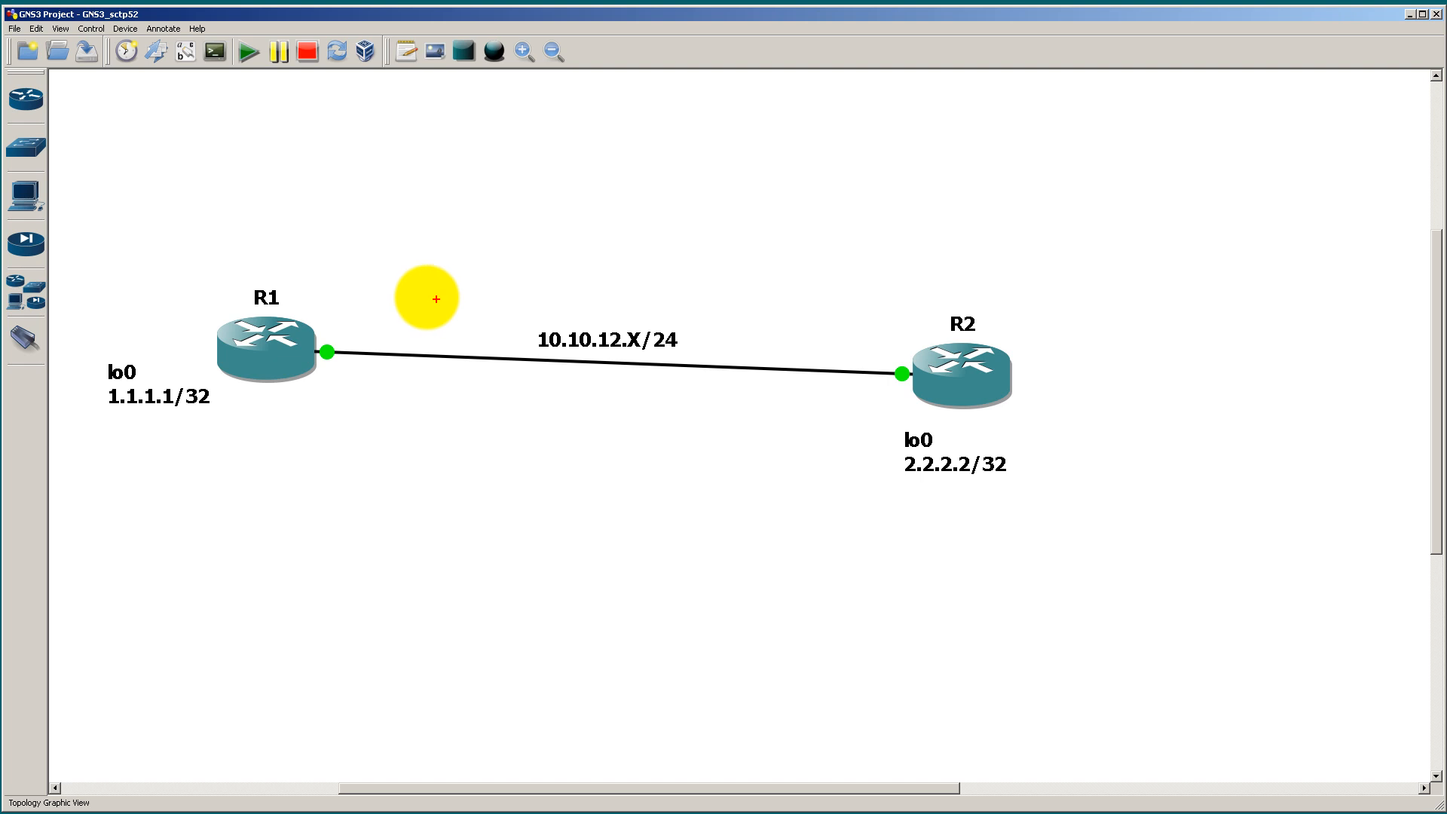
{"action": "mouse_move", "coordinate": [326, 278]}
{"action": "left_mouse_down"}
{"action": "mouse_move", "coordinate": [325, 299]}
{"action": "mouse_move", "coordinate": [360, 280]}
{"action": "mouse_move", "coordinate": [366, 298]}
{"action": "left_mouse_up"}
{"action": "mouse_move", "coordinate": [824, 279]}
{"action": "left_mouse_down"}
{"action": "mouse_move", "coordinate": [824, 304]}
{"action": "mouse_move", "coordinate": [849, 284]}
{"action": "mouse_move", "coordinate": [847, 301]}
{"action": "mouse_move", "coordinate": [876, 281]}
{"action": "mouse_move", "coordinate": [878, 298]}
{"action": "left_mouse_up"}
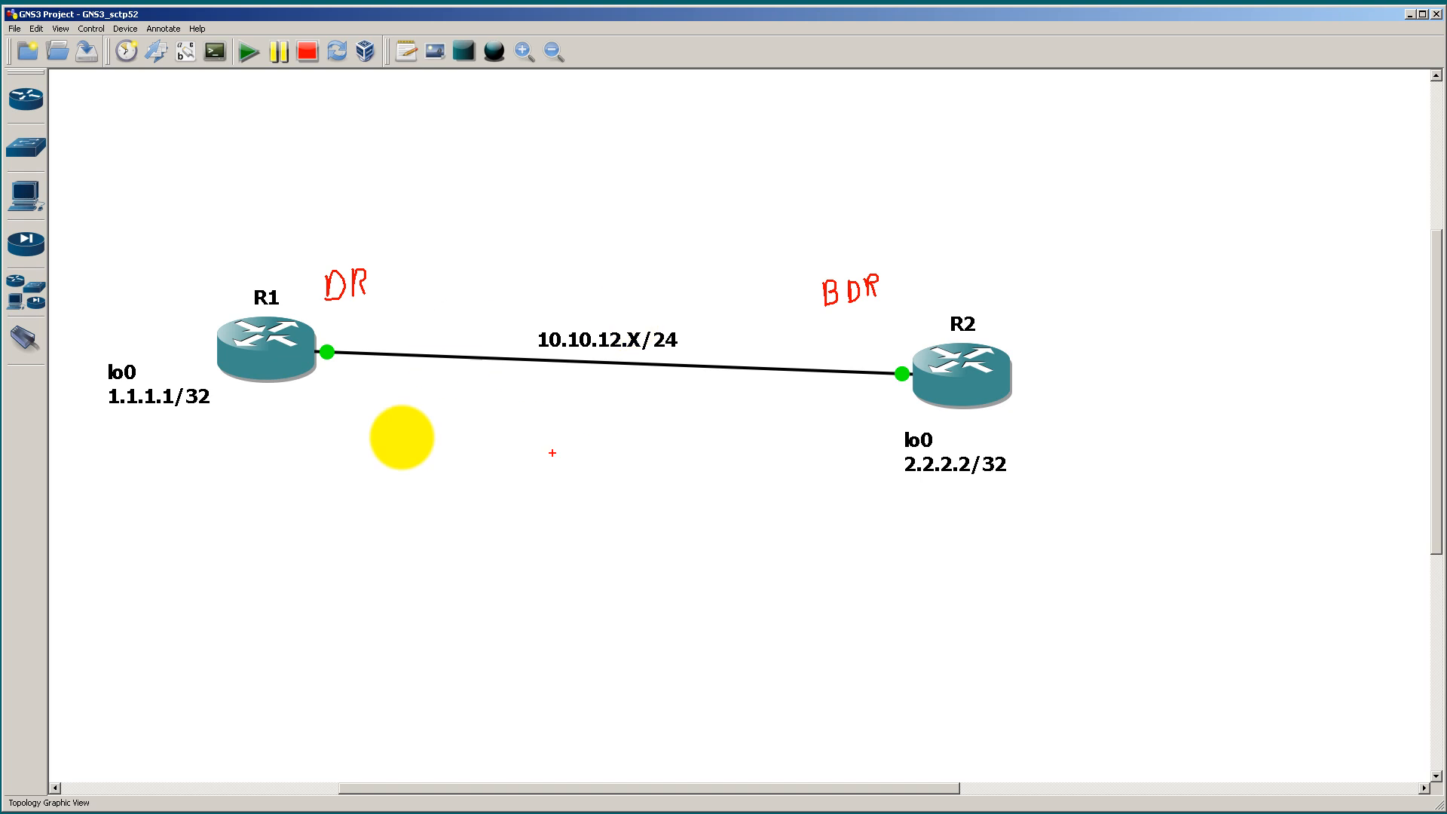
{"action": "mouse_move", "coordinate": [474, 360]}
{"action": "left_mouse_down"}
{"action": "mouse_move", "coordinate": [481, 434]}
{"action": "mouse_move", "coordinate": [447, 468]}
{"action": "mouse_move", "coordinate": [525, 467]}
{"action": "mouse_move", "coordinate": [515, 439]}
{"action": "left_mouse_up"}
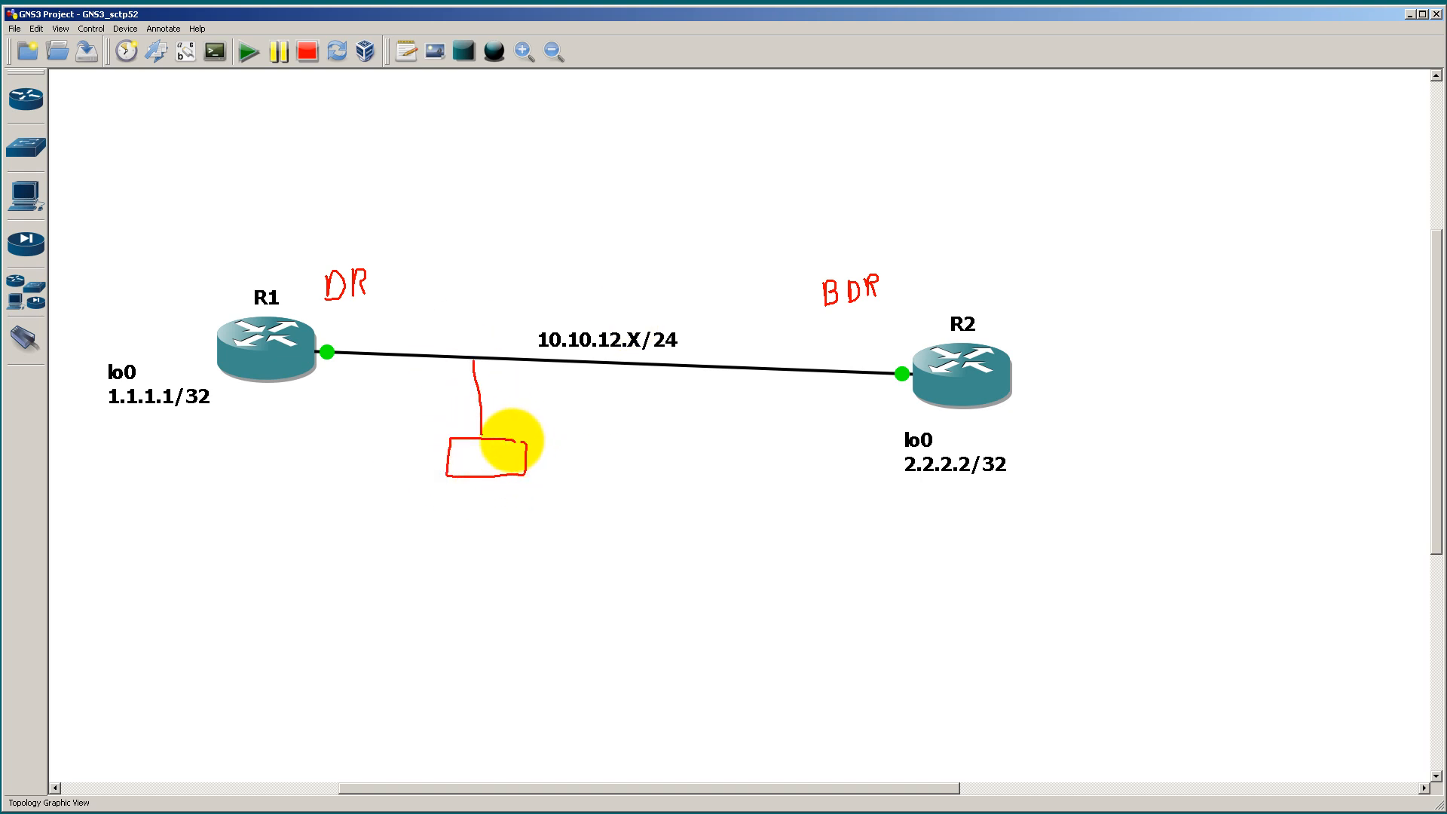
{"action": "mouse_move", "coordinate": [682, 366]}
{"action": "left_mouse_down"}
{"action": "mouse_move", "coordinate": [704, 207]}
{"action": "mouse_move", "coordinate": [671, 211]}
{"action": "left_mouse_up"}
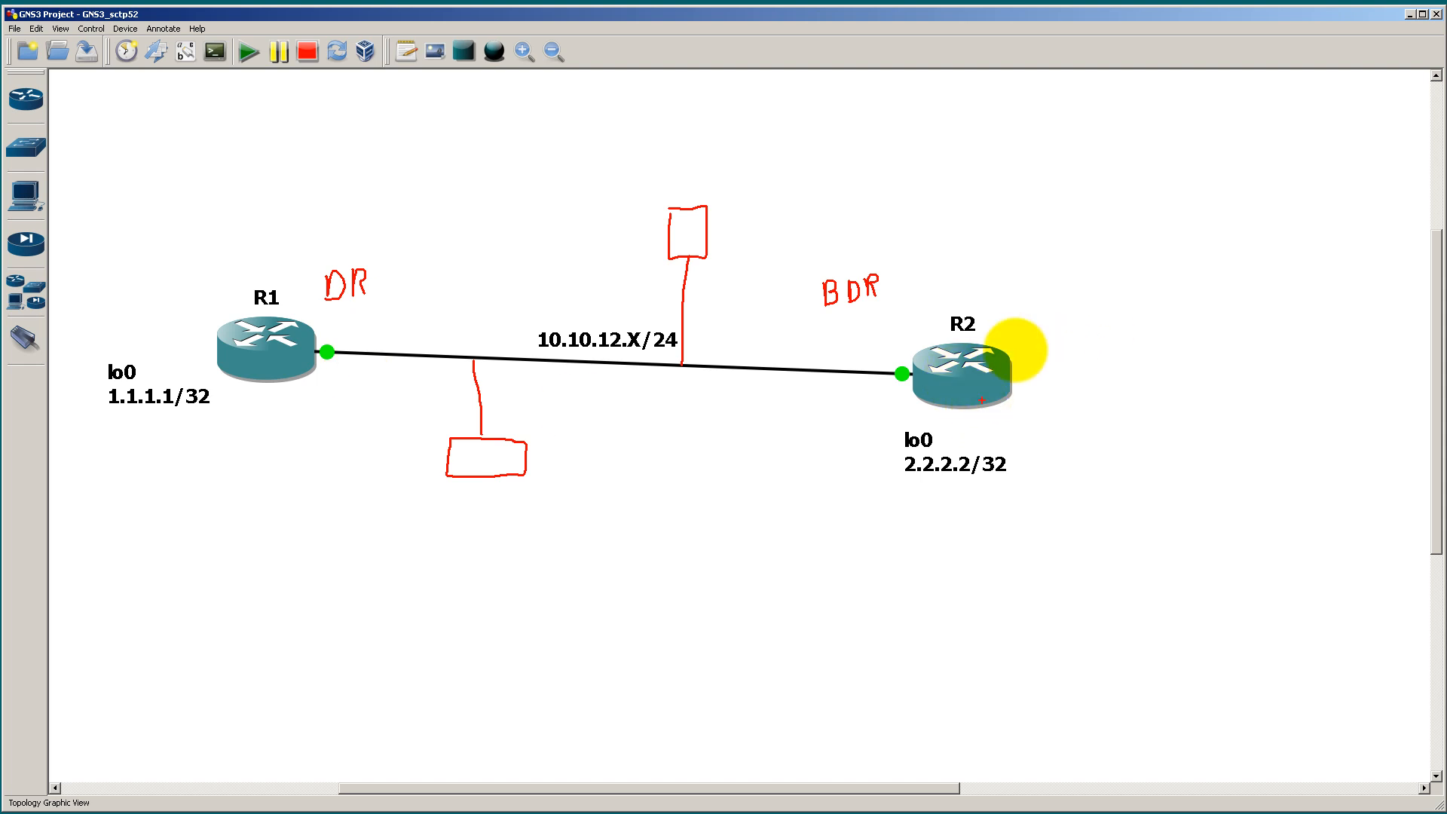
Step: Sketch a network segment off R2 and an arrow from R2 to R1, write 10/40 above the link, and clear the markup
{"action": "left_click_drag", "start_coordinate": [1011, 357], "coordinate": [1083, 327]}
{"action": "left_click_drag", "start_coordinate": [1049, 259], "coordinate": [1128, 419]}
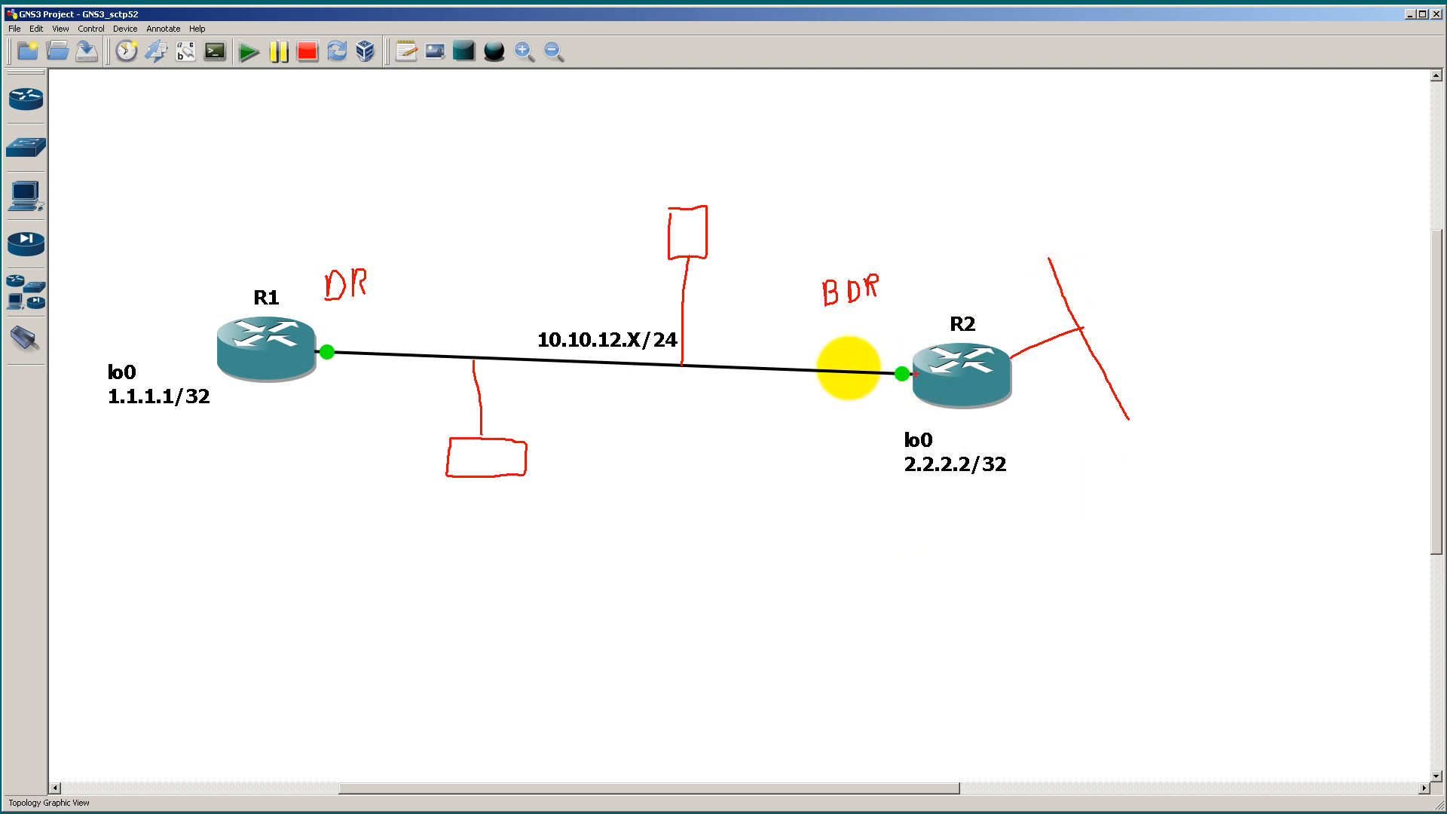
{"action": "mouse_move", "coordinate": [870, 370]}
{"action": "left_mouse_down"}
{"action": "mouse_move", "coordinate": [485, 314]}
{"action": "mouse_move", "coordinate": [378, 323]}
{"action": "mouse_move", "coordinate": [394, 335]}
{"action": "mouse_move", "coordinate": [393, 314]}
{"action": "left_mouse_up"}
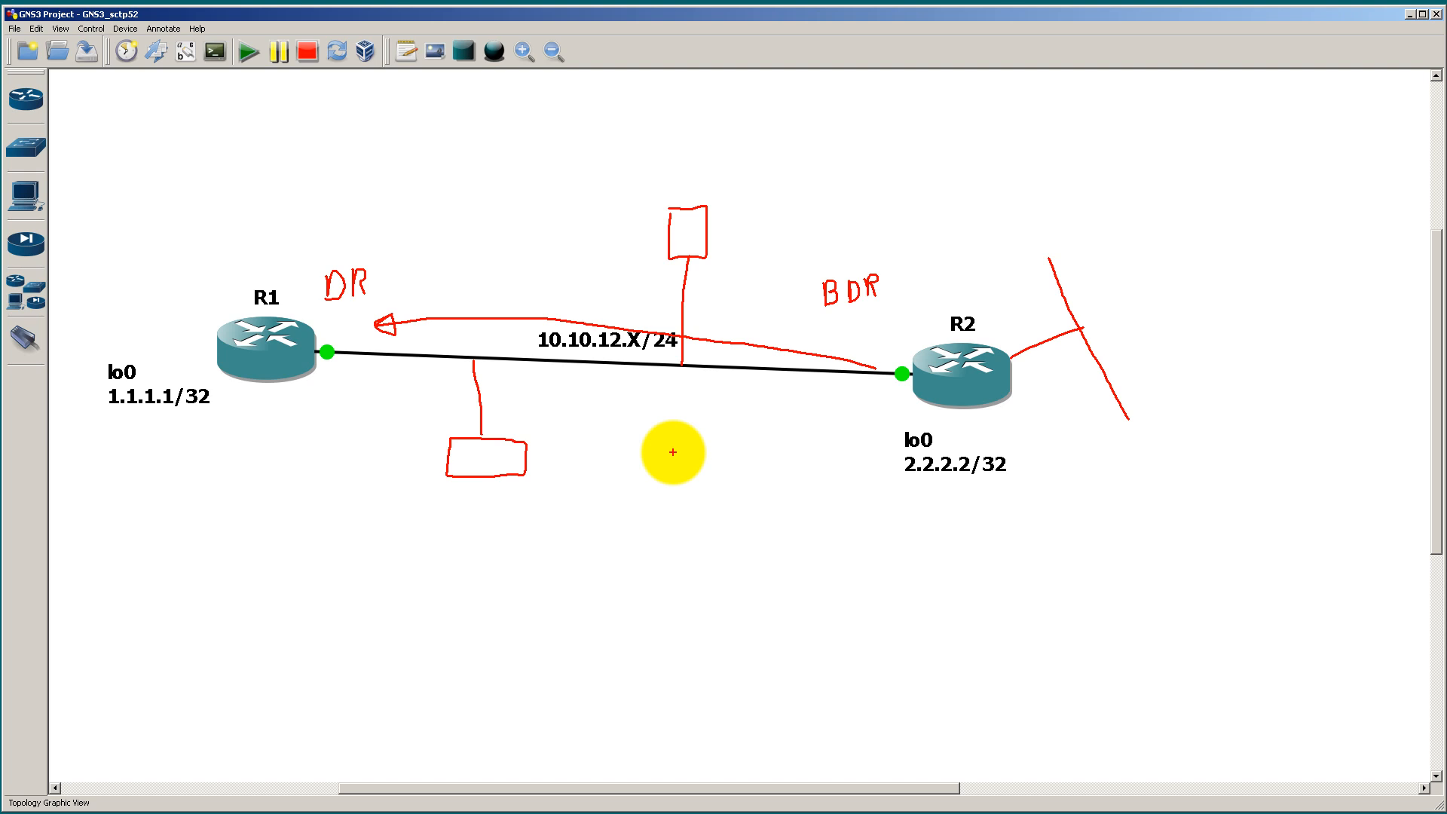
{"action": "mouse_move", "coordinate": [397, 217]}
{"action": "left_mouse_down"}
{"action": "mouse_move", "coordinate": [396, 233]}
{"action": "mouse_move", "coordinate": [417, 222]}
{"action": "mouse_move", "coordinate": [408, 211]}
{"action": "mouse_move", "coordinate": [425, 241]}
{"action": "mouse_move", "coordinate": [492, 235]}
{"action": "mouse_move", "coordinate": [483, 216]}
{"action": "left_mouse_up"}
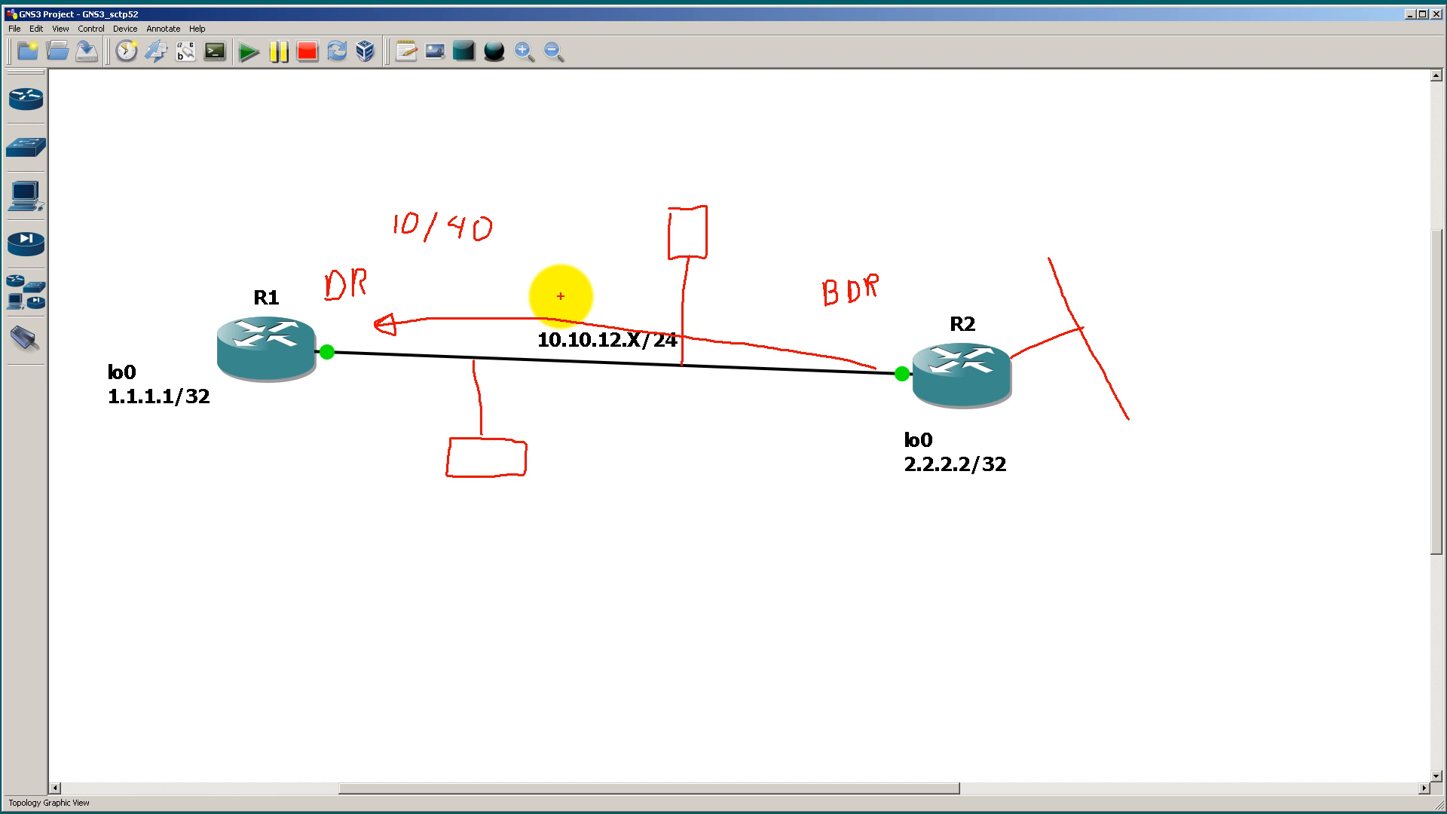
{"action": "key", "text": "Escape"}
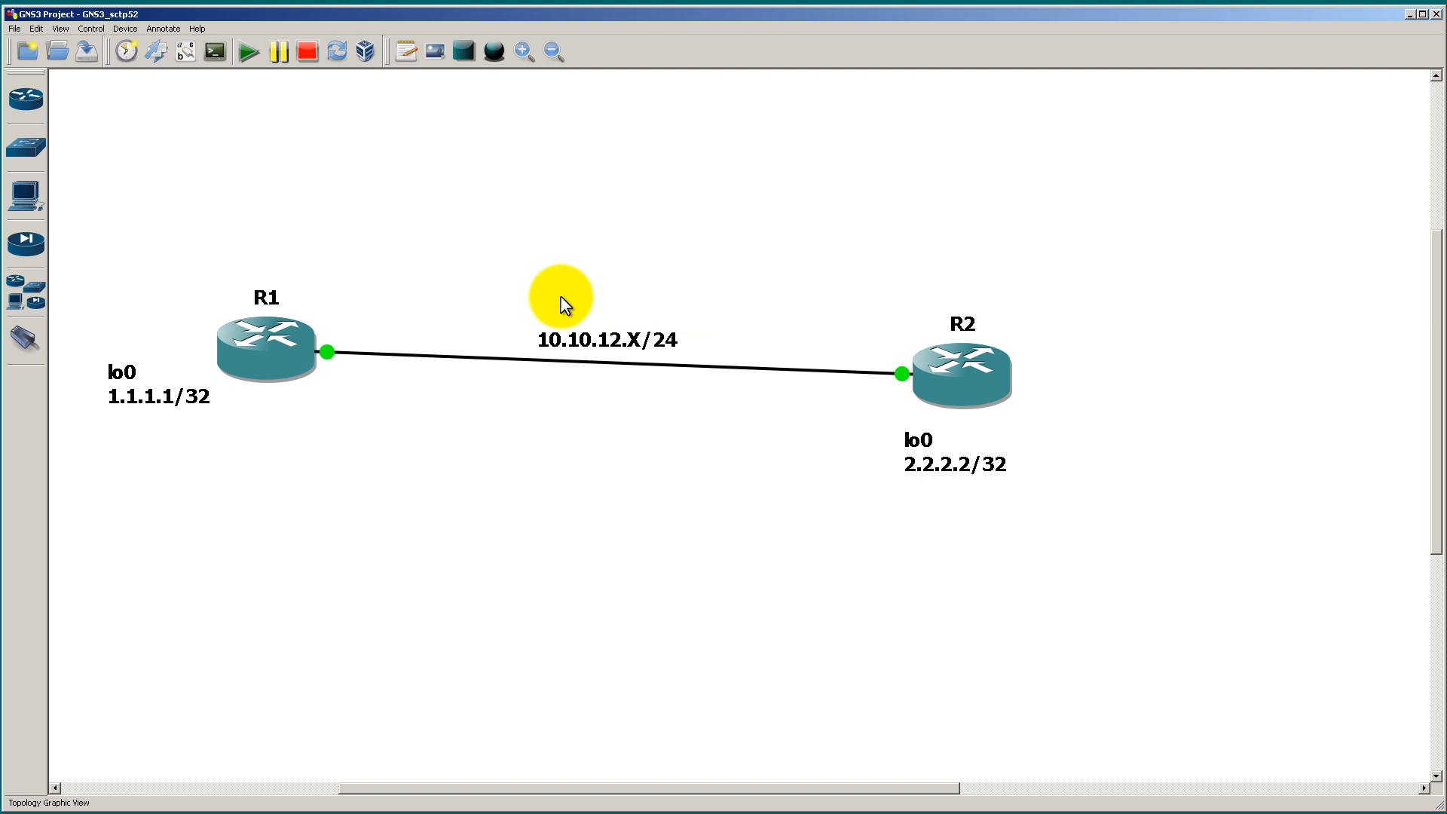
Step: Run clear ip ospf process on R2 after checking its options, answering yes to reset all OSPF processes
{"action": "key", "text": "alt+Tab"}
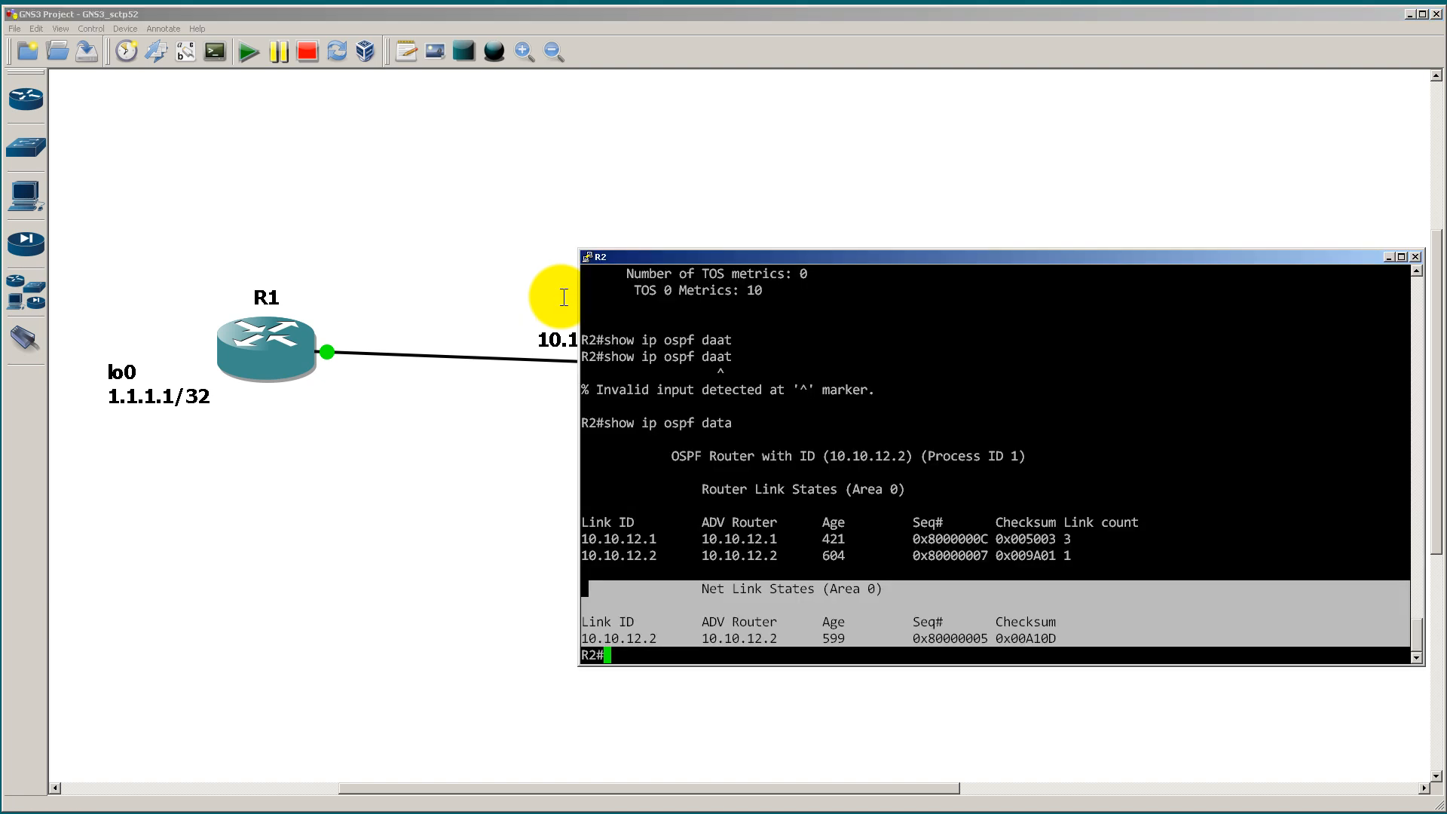
{"action": "key", "text": "alt+Tab"}
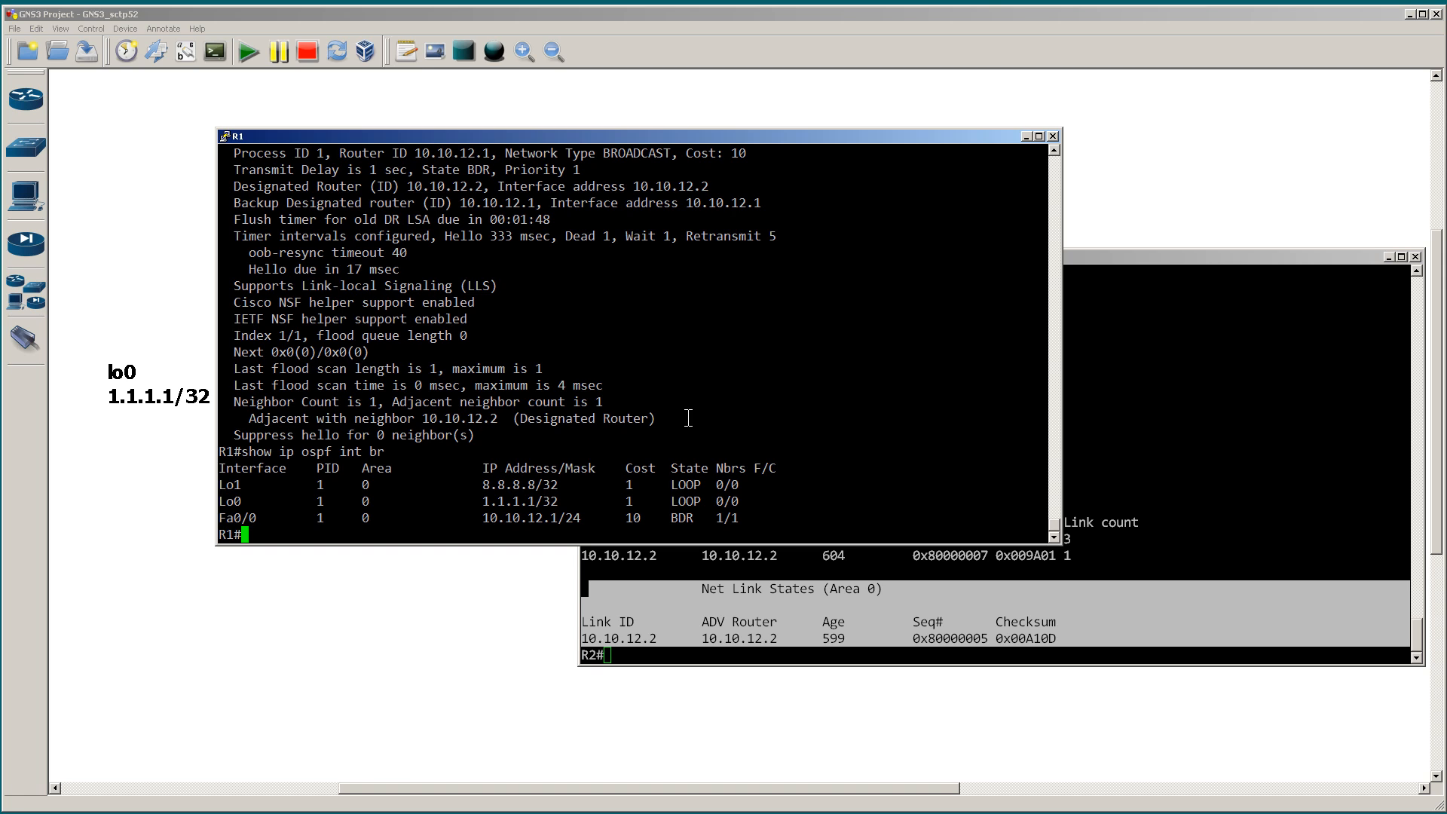
{"action": "left_click", "coordinate": [1111, 457]}
{"action": "type", "text": "cle"}
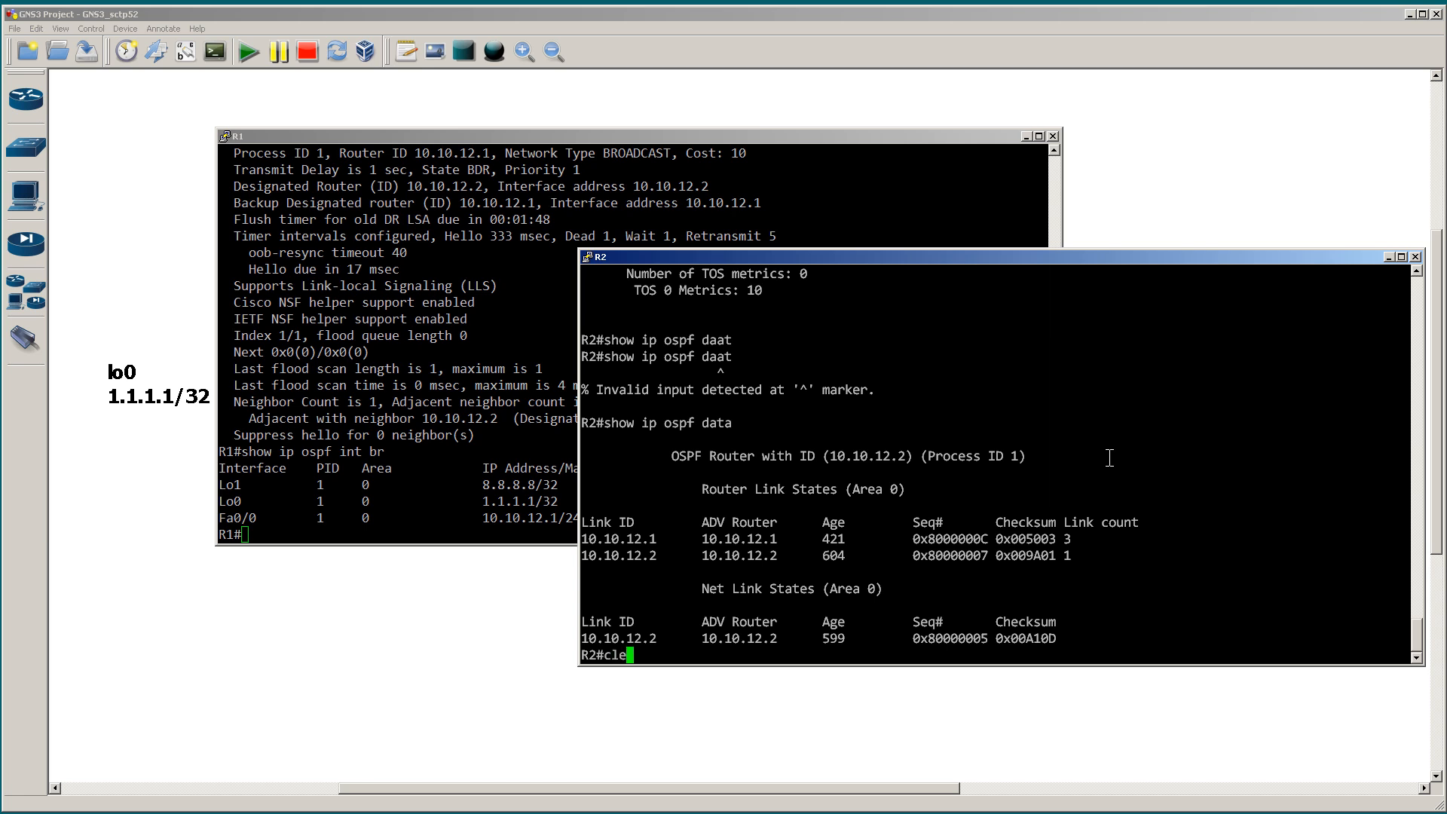
{"action": "type", "text": "ar ip ospf proc"}
{"action": "key", "text": "Tab"}
{"action": "type", "text": "?"}
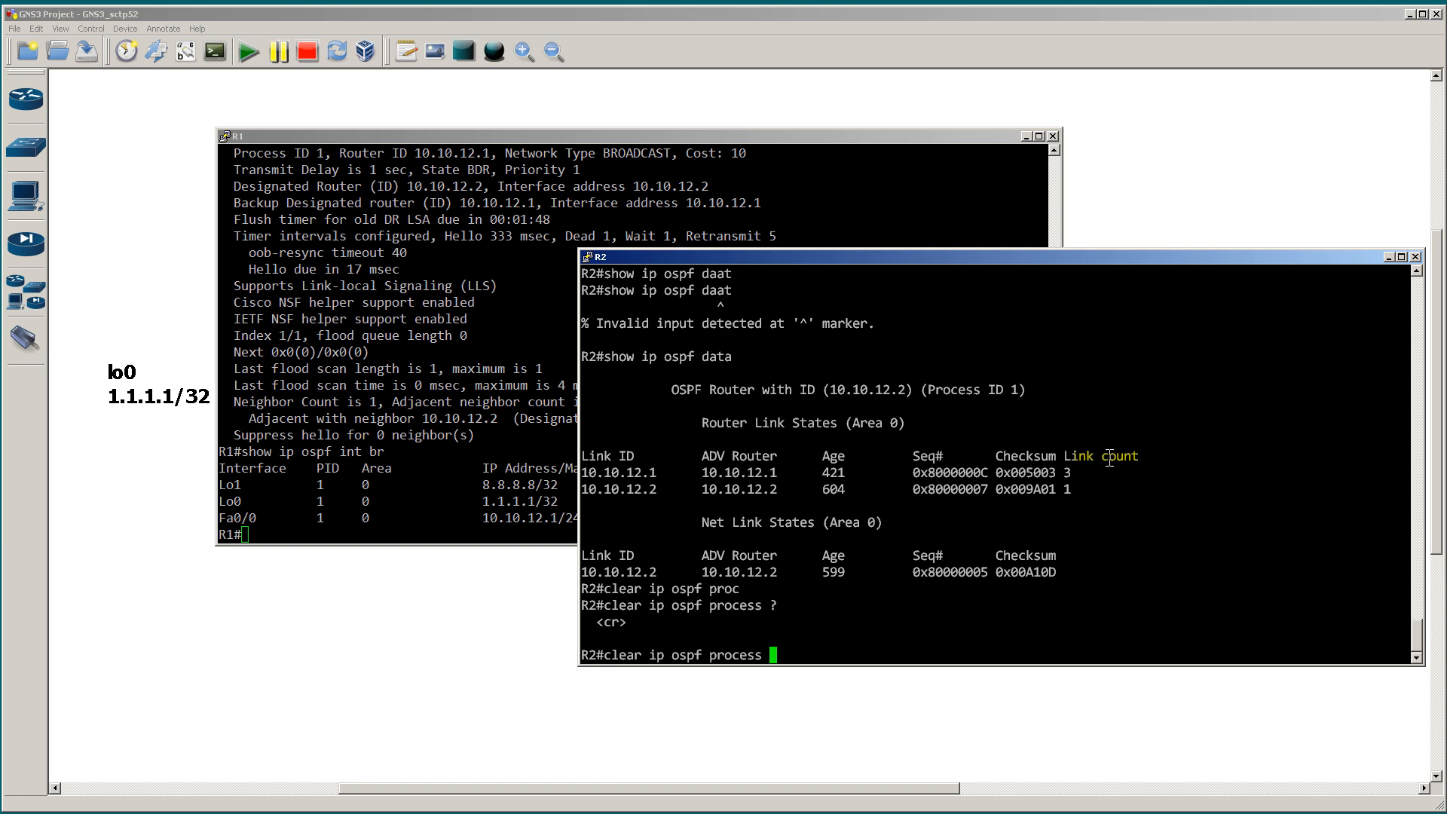
{"action": "key", "text": "Return"}
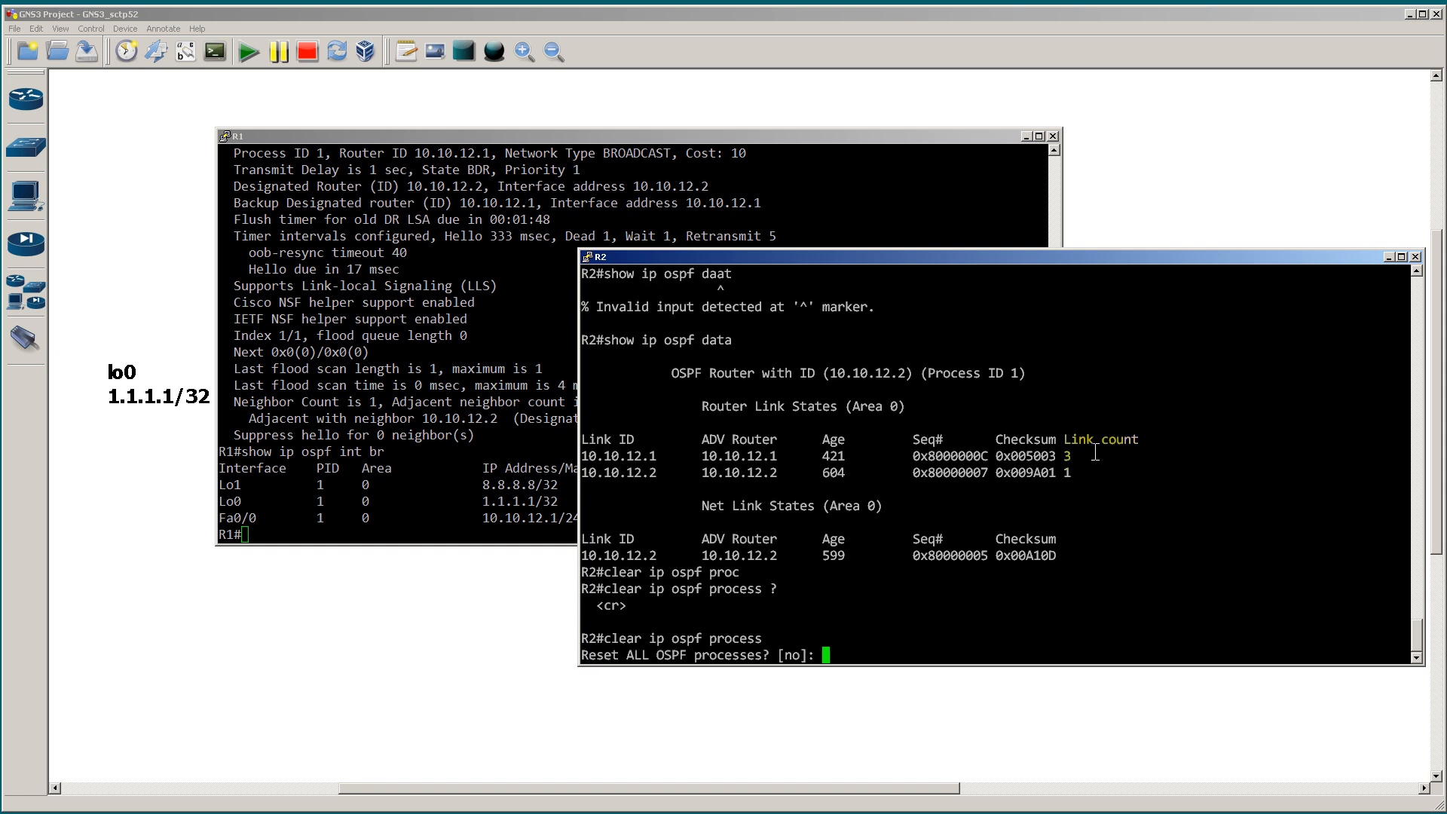
{"action": "type", "text": "yes"}
{"action": "key", "text": "Return"}
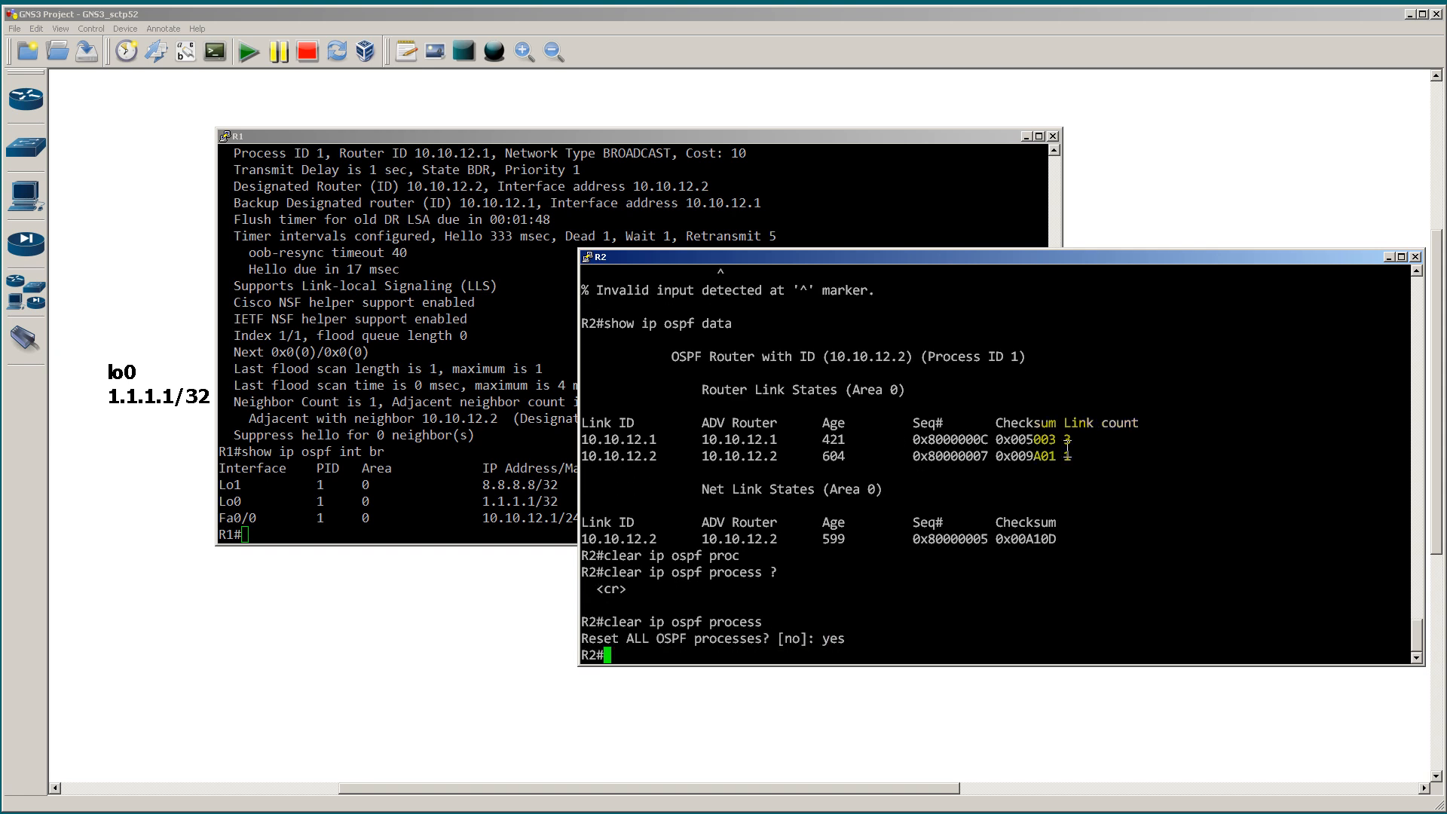
Step: Run clear ip ospf process on R1, answering yes to reset all OSPF processes
{"action": "left_click", "coordinate": [466, 319]}
{"action": "type", "text": "c"}
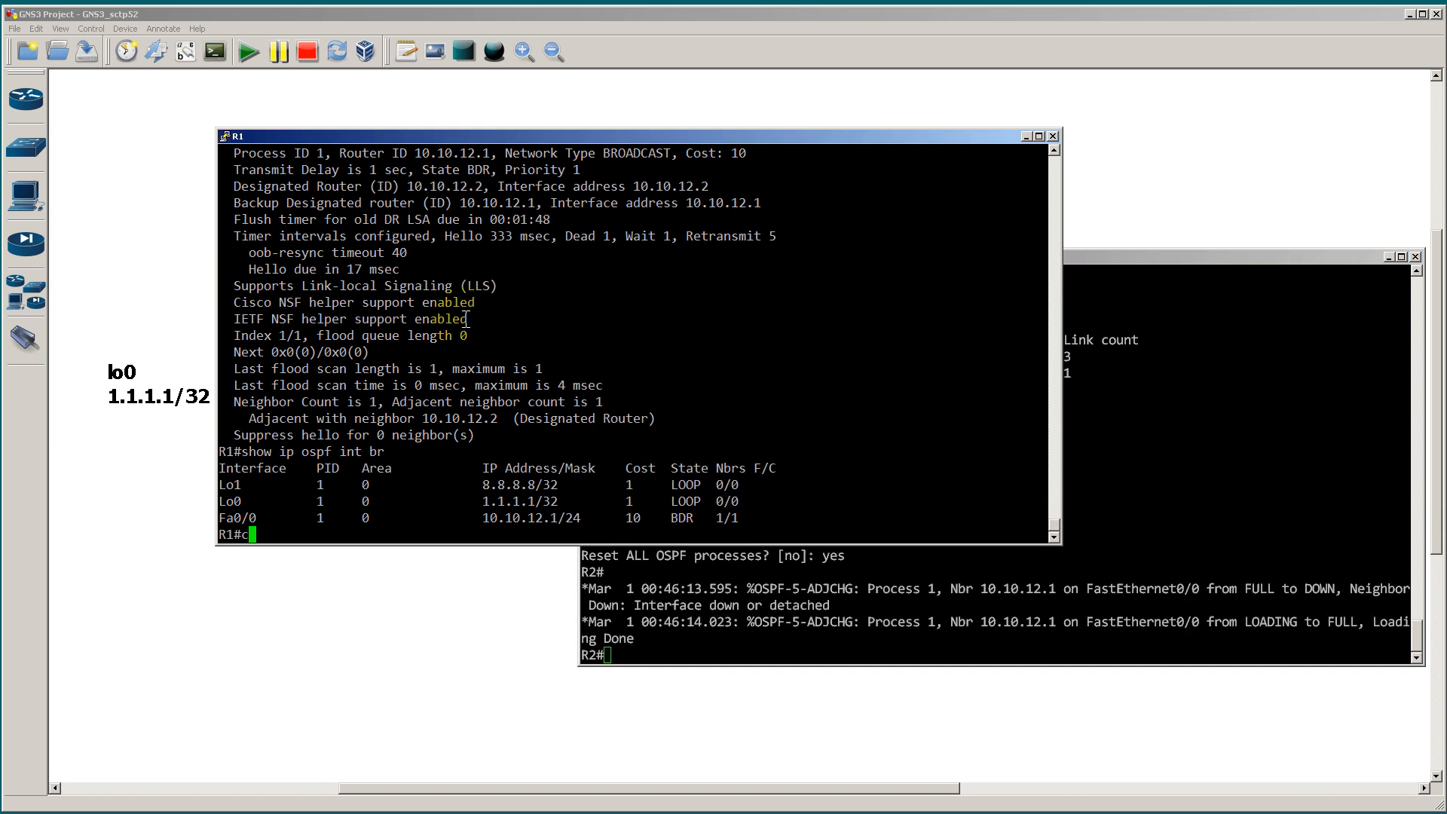
{"action": "type", "text": "lear ip ospf proc"}
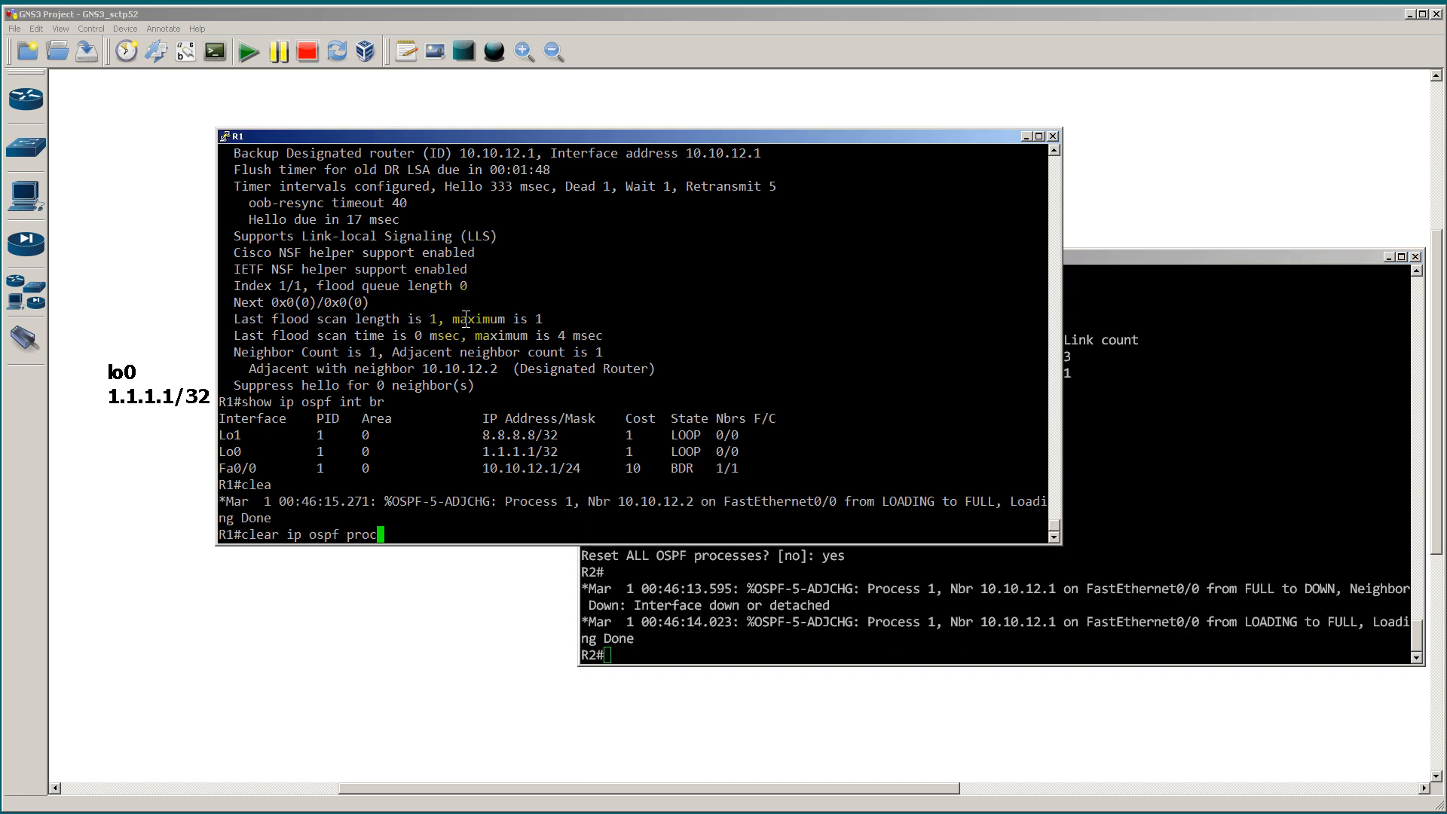
{"action": "key", "text": "Tab"}
{"action": "key", "text": "Return"}
{"action": "type", "text": "yes"}
{"action": "key", "text": "Return"}
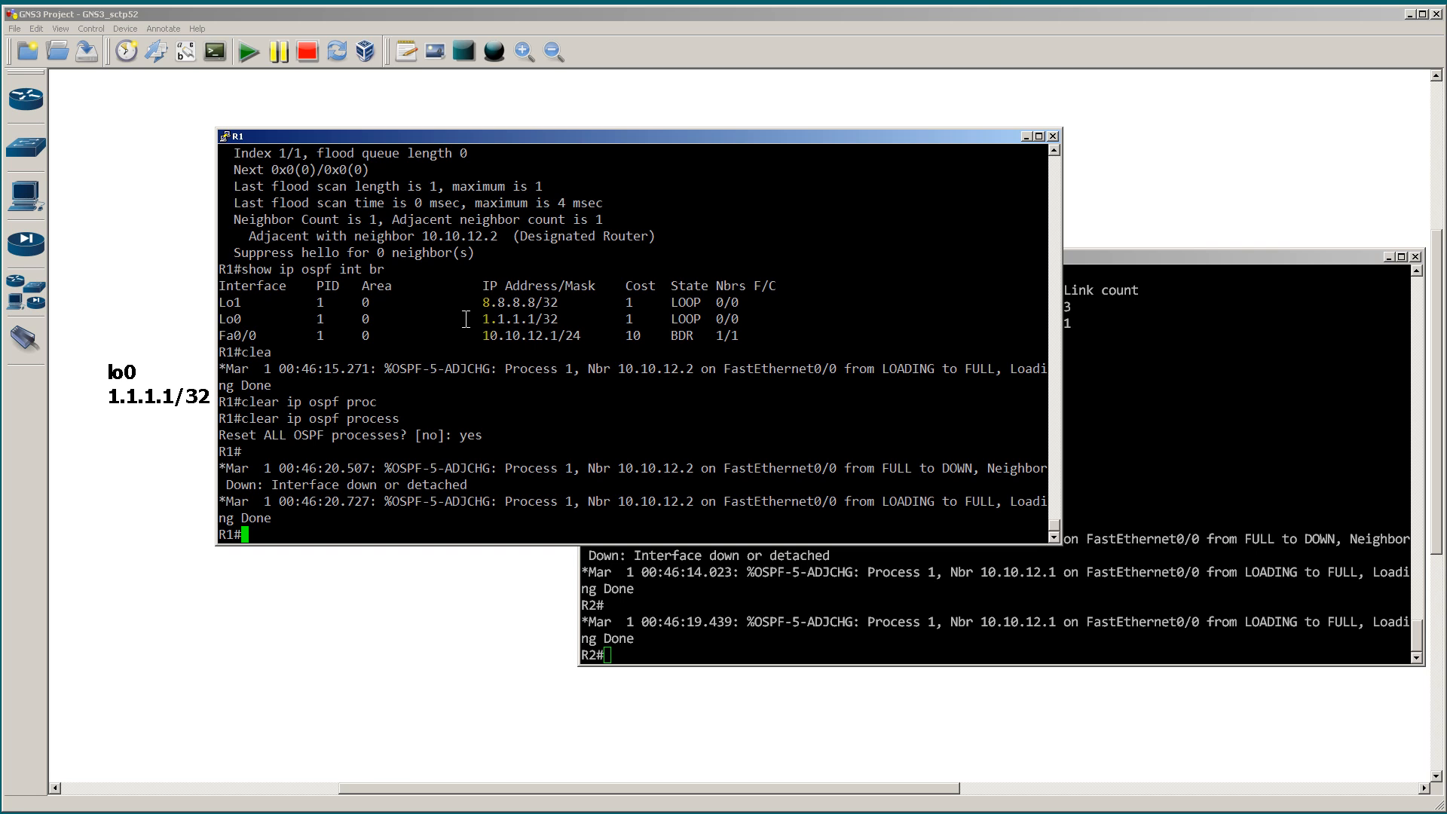
Step: Display the OSPF database and the OSPF neighbor table on R2 with show ip ospf database and show ip ospf neighbor
{"action": "left_click", "coordinate": [1178, 431]}
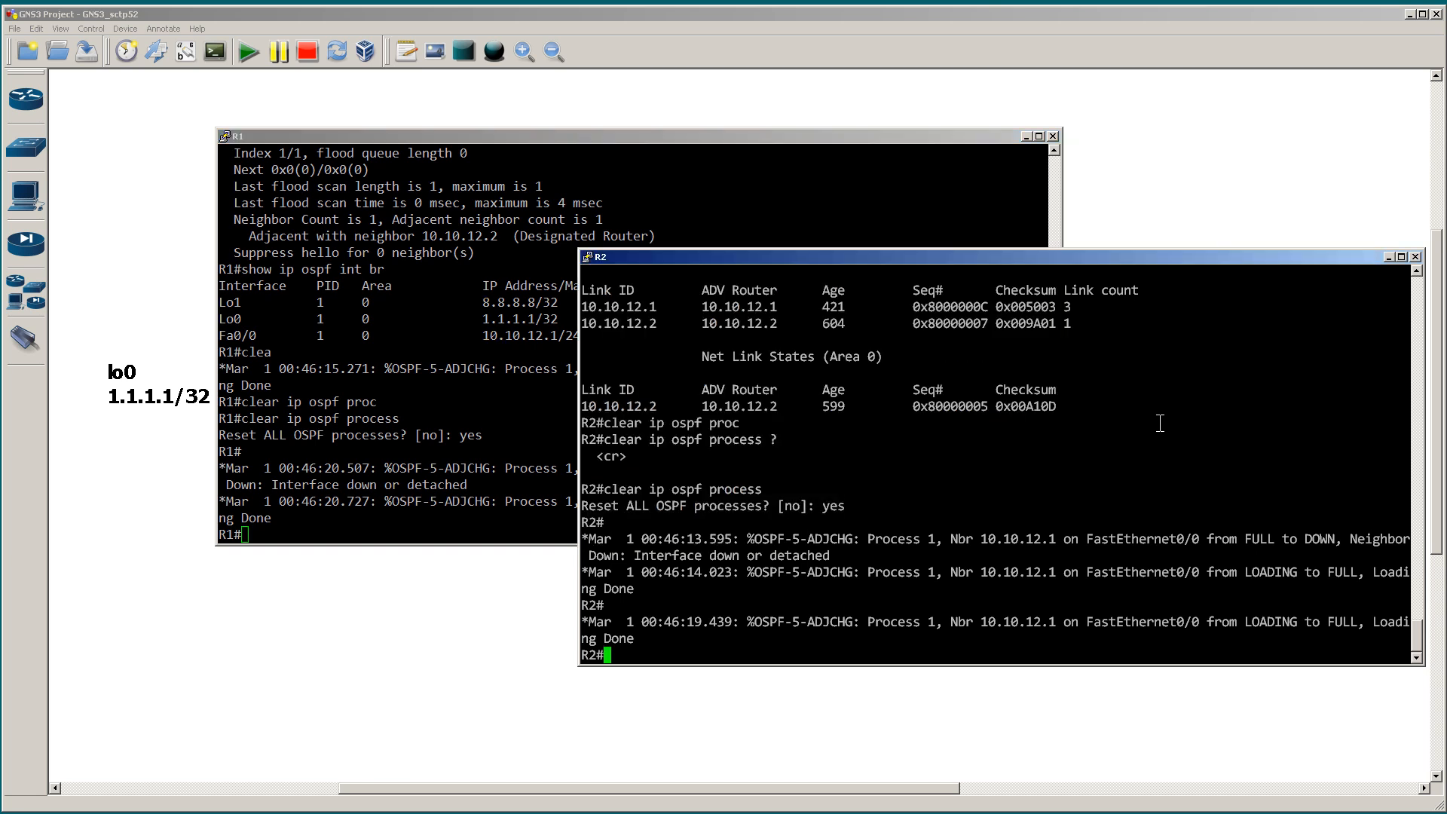
{"action": "type", "text": "show ip ospf data"}
{"action": "key", "text": "Tab"}
{"action": "key", "text": "Return"}
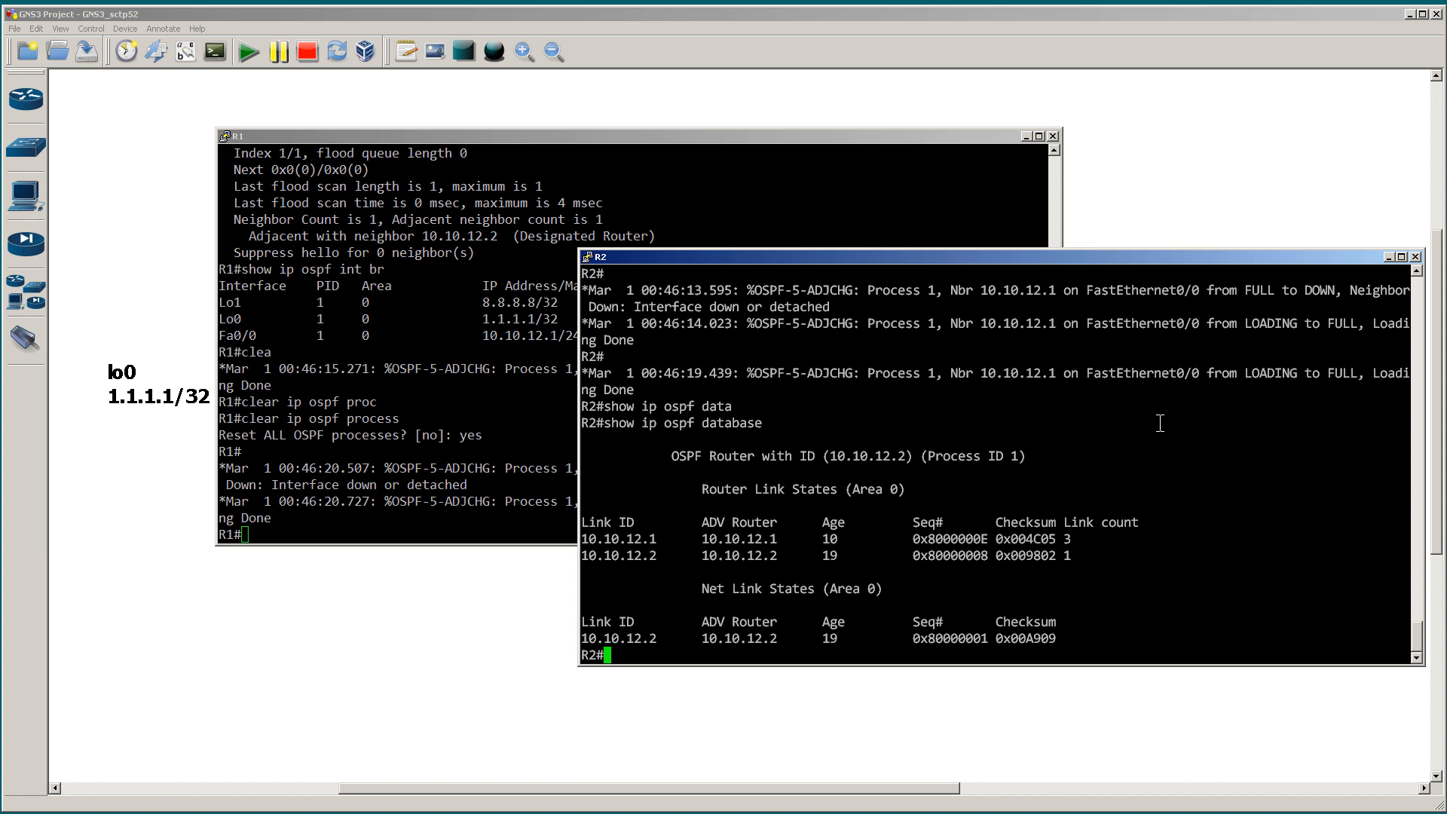
{"action": "type", "text": "show ip ospf neigh"}
{"action": "key", "text": "Tab"}
{"action": "key", "text": "Return"}
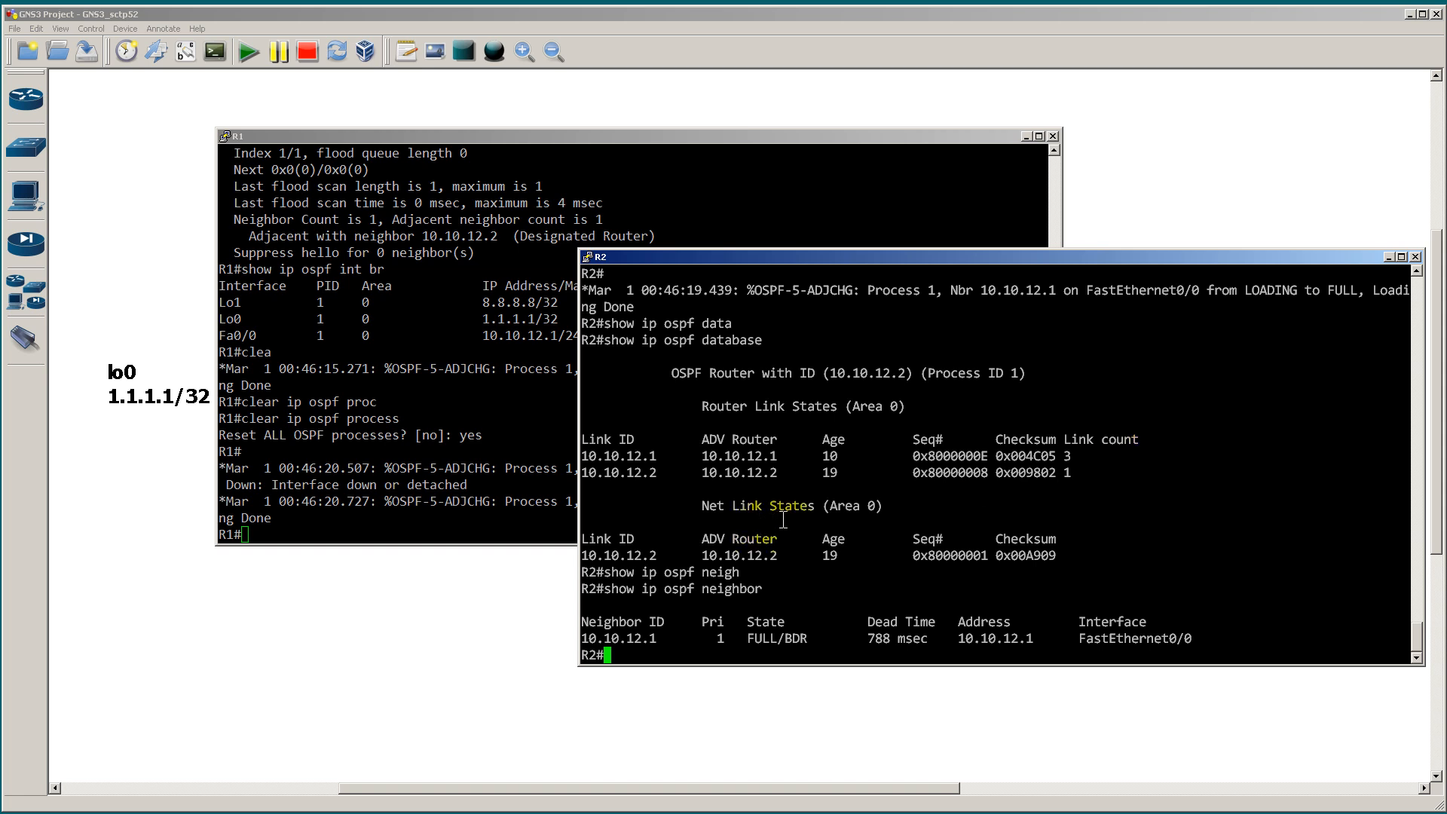
Step: Run show ip ospf on R1, page through the output and highlight the router ID of OSPF process 1
{"action": "left_click", "coordinate": [482, 461]}
{"action": "type", "text": "show ip "}
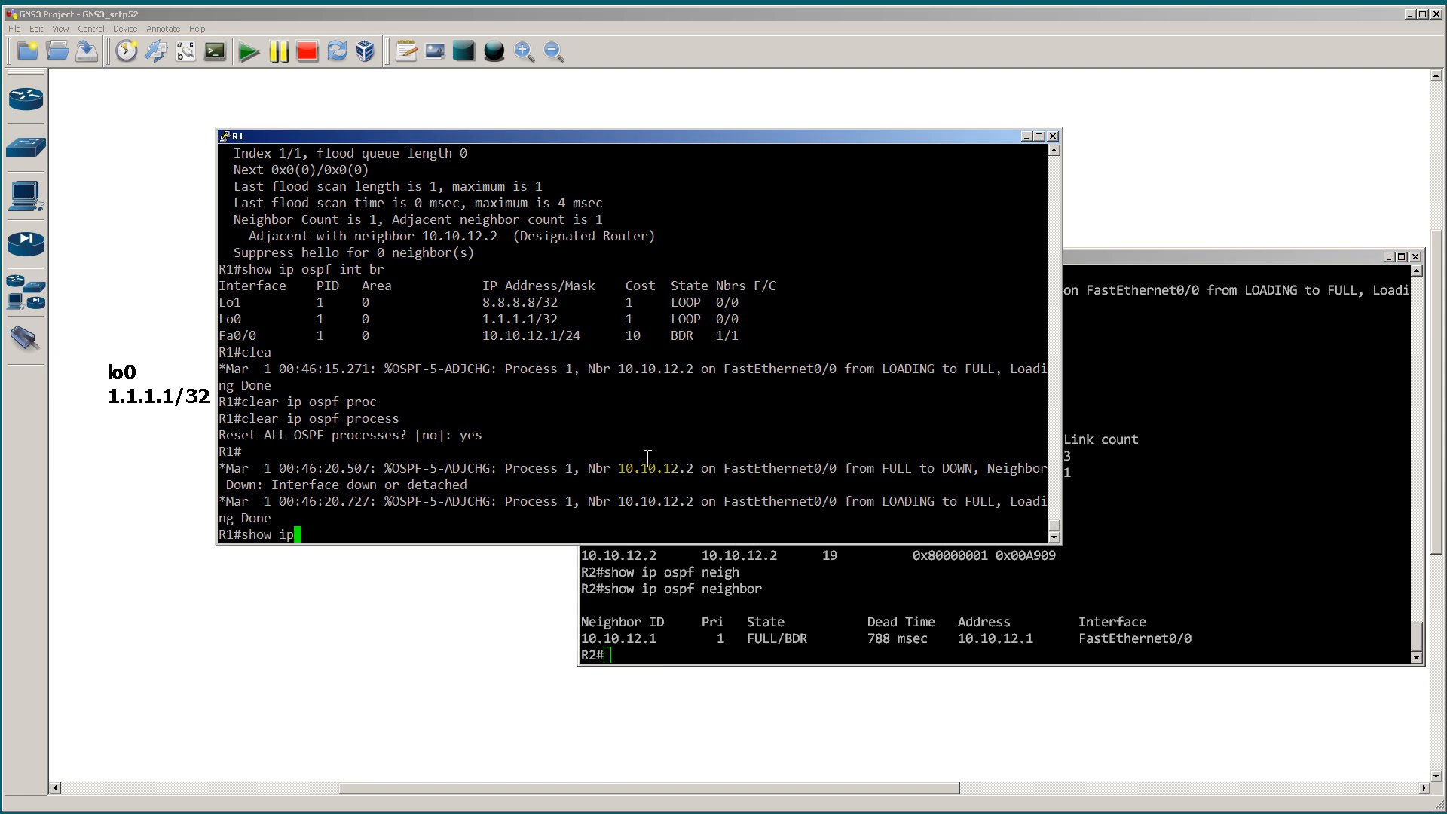
{"action": "type", "text": "ospf"}
{"action": "key", "text": "Return"}
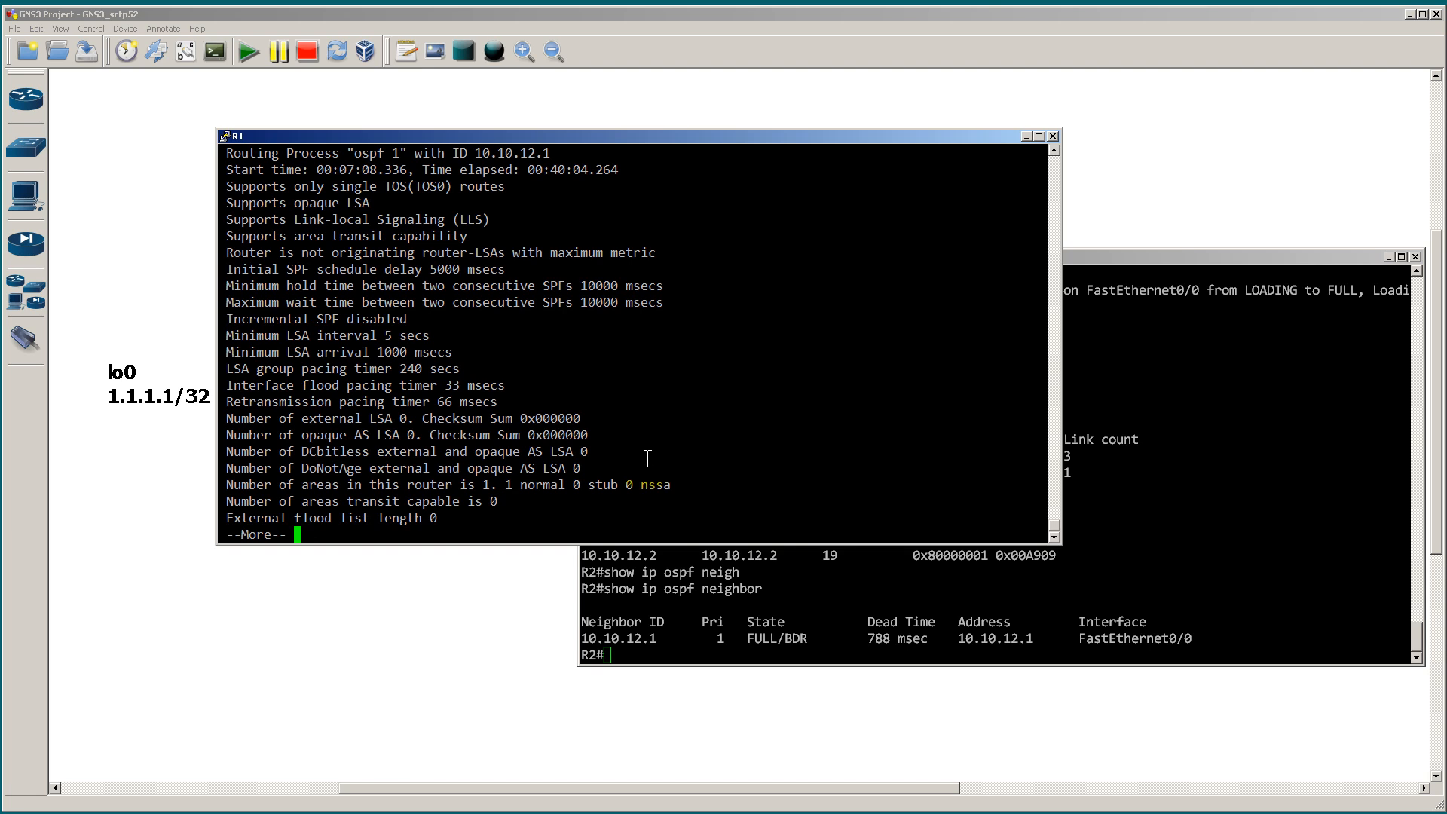
{"action": "key", "text": "space"}
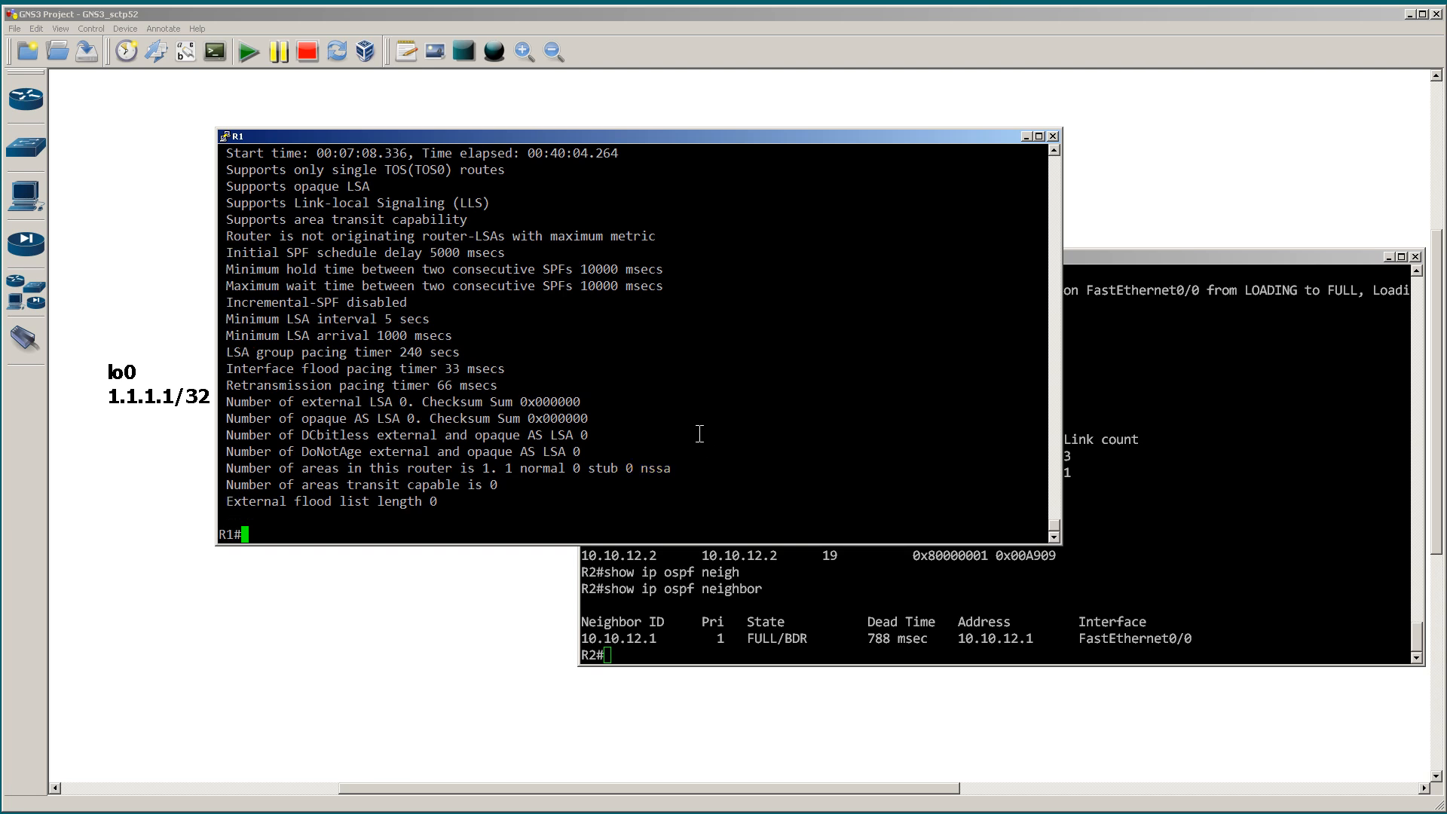
{"action": "scroll", "coordinate": [700, 432], "scroll_direction": "up", "scroll_amount": 4}
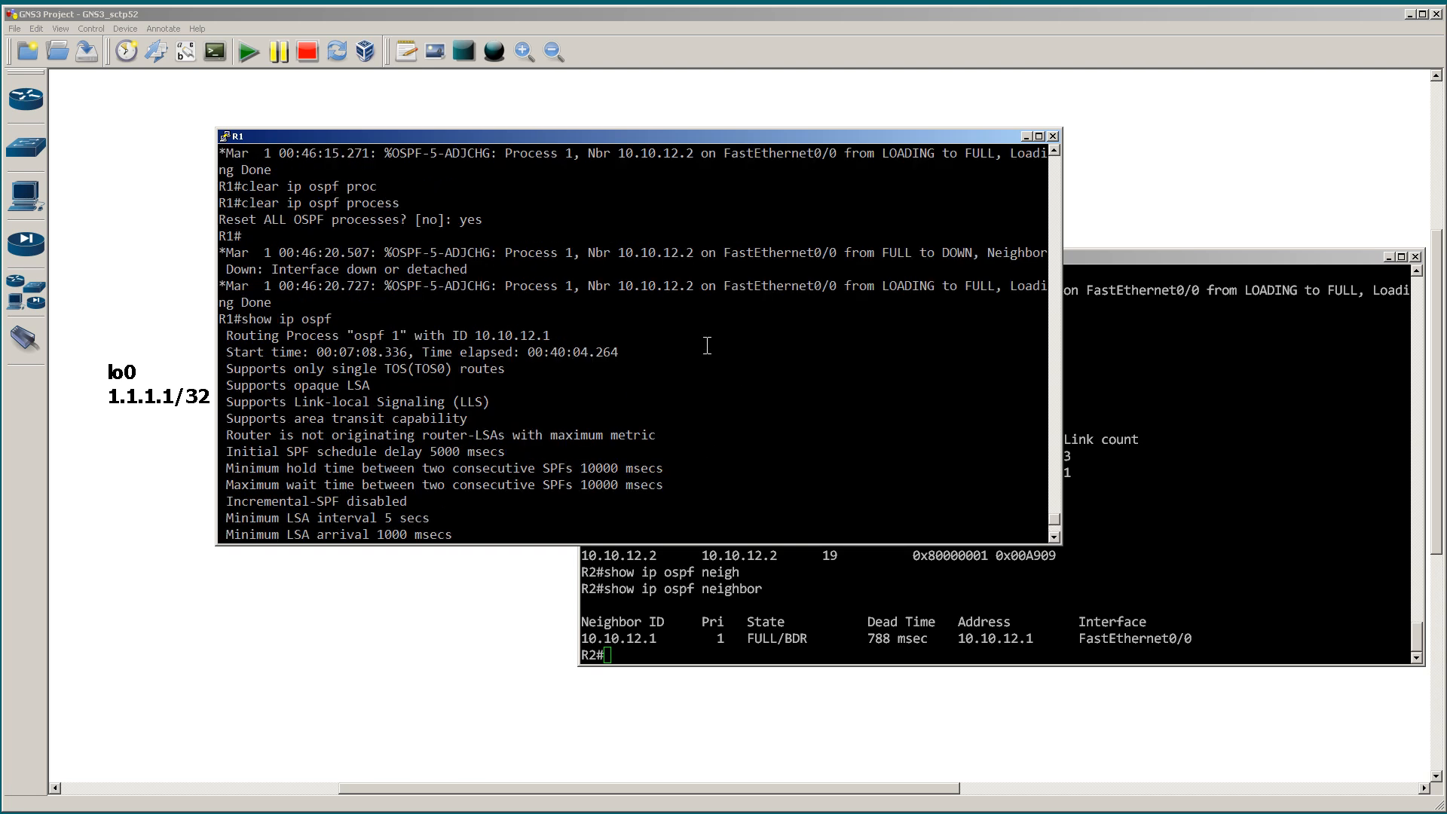
{"action": "left_click_drag", "start_coordinate": [228, 335], "coordinate": [553, 336]}
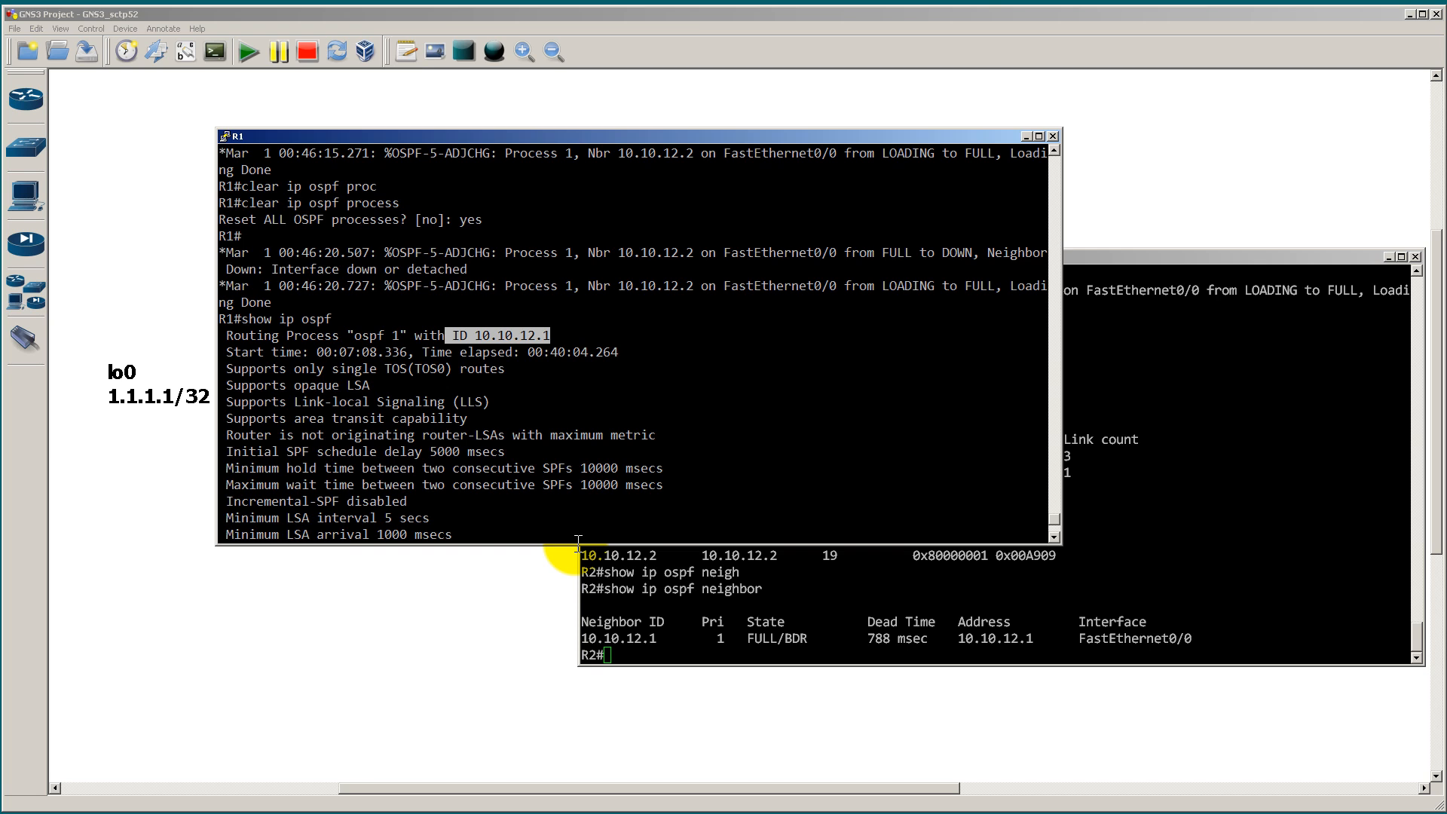
Step: Run show ip ospf on R2 and highlight its router ID, comparing it with the router ID in R1's output
{"action": "left_click", "coordinate": [1120, 465]}
{"action": "type", "text": "show ip ospf"}
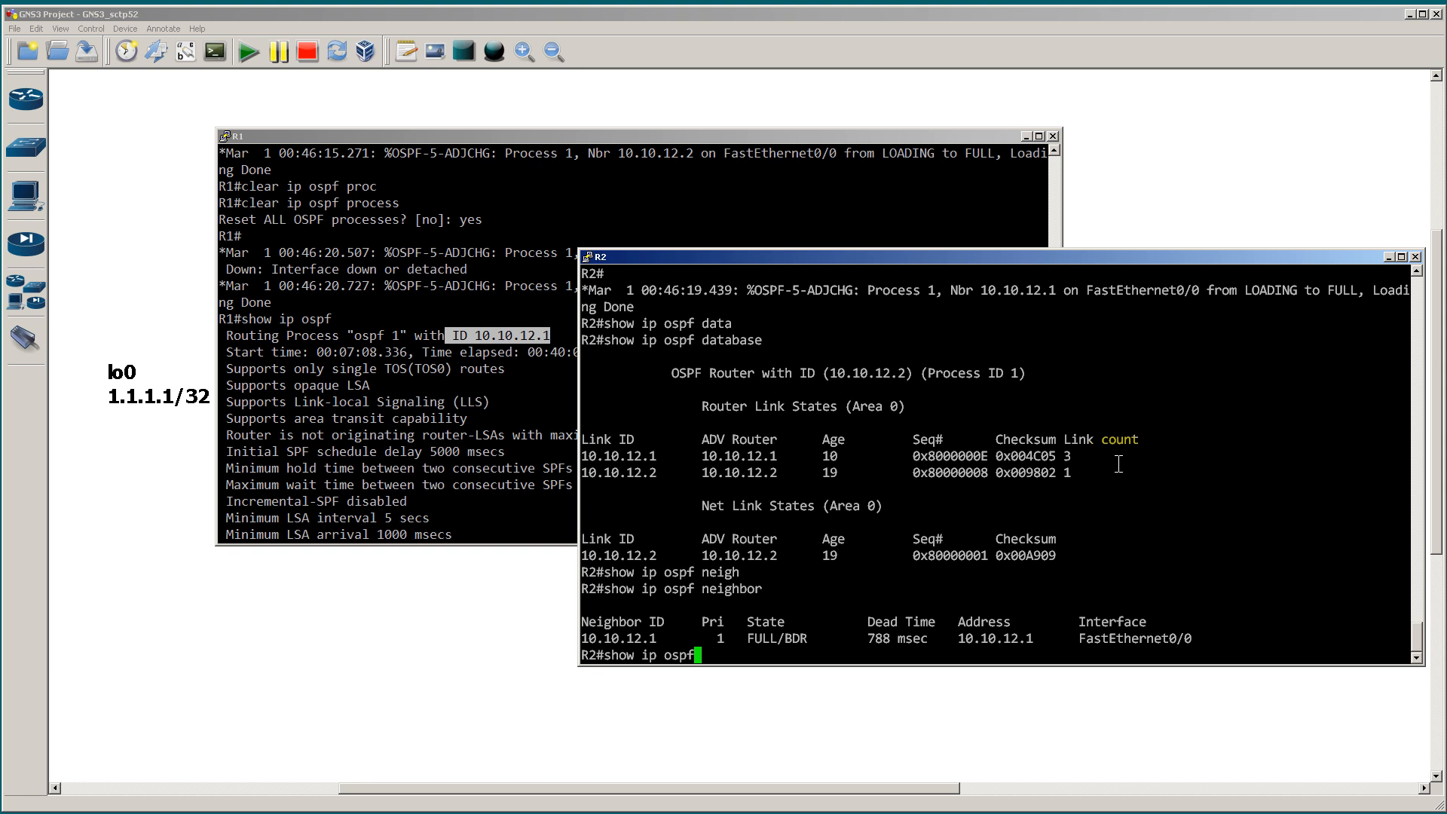
{"action": "key", "text": "Return"}
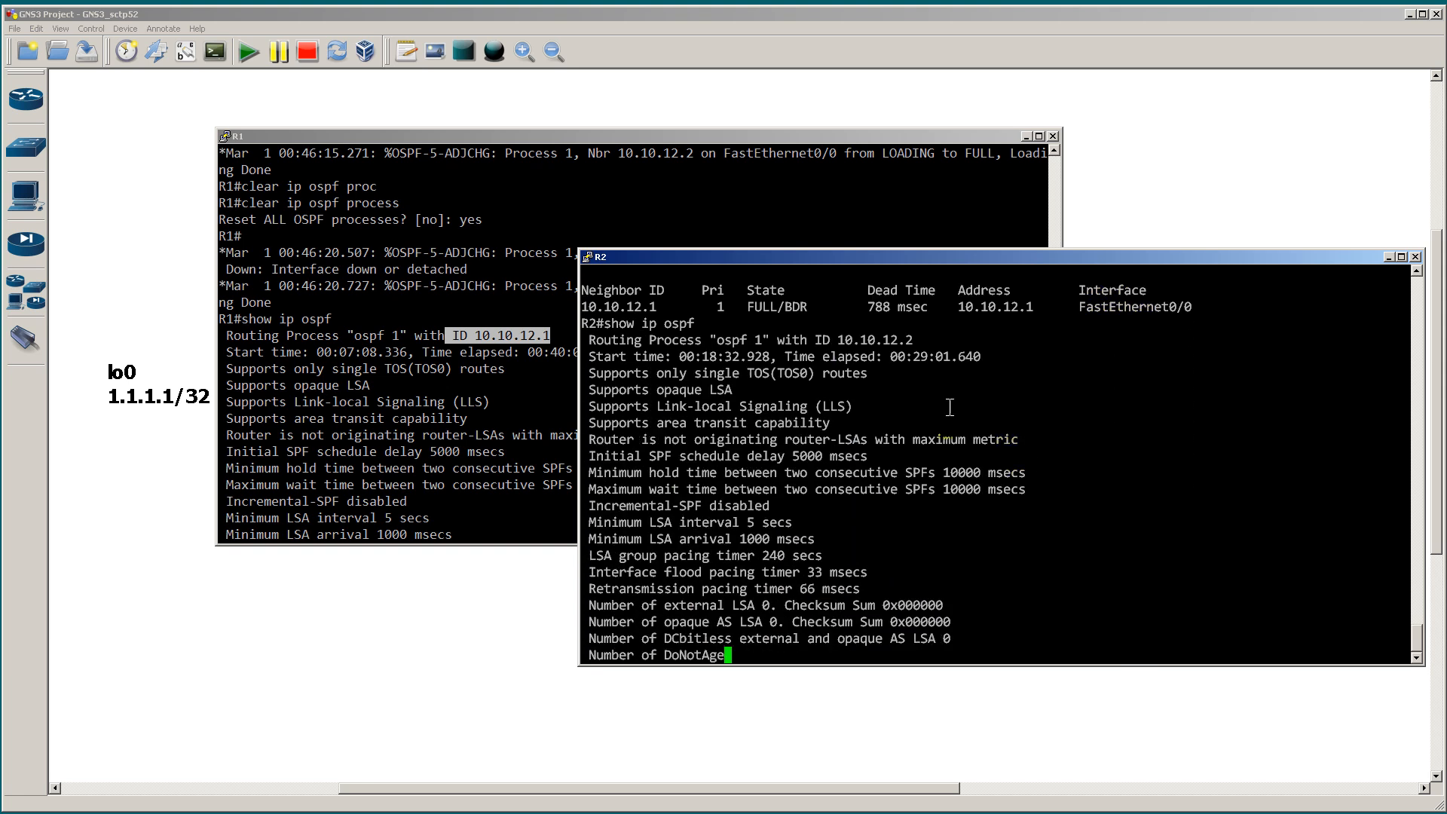
{"action": "scroll", "coordinate": [915, 384], "scroll_direction": "up", "scroll_amount": 4}
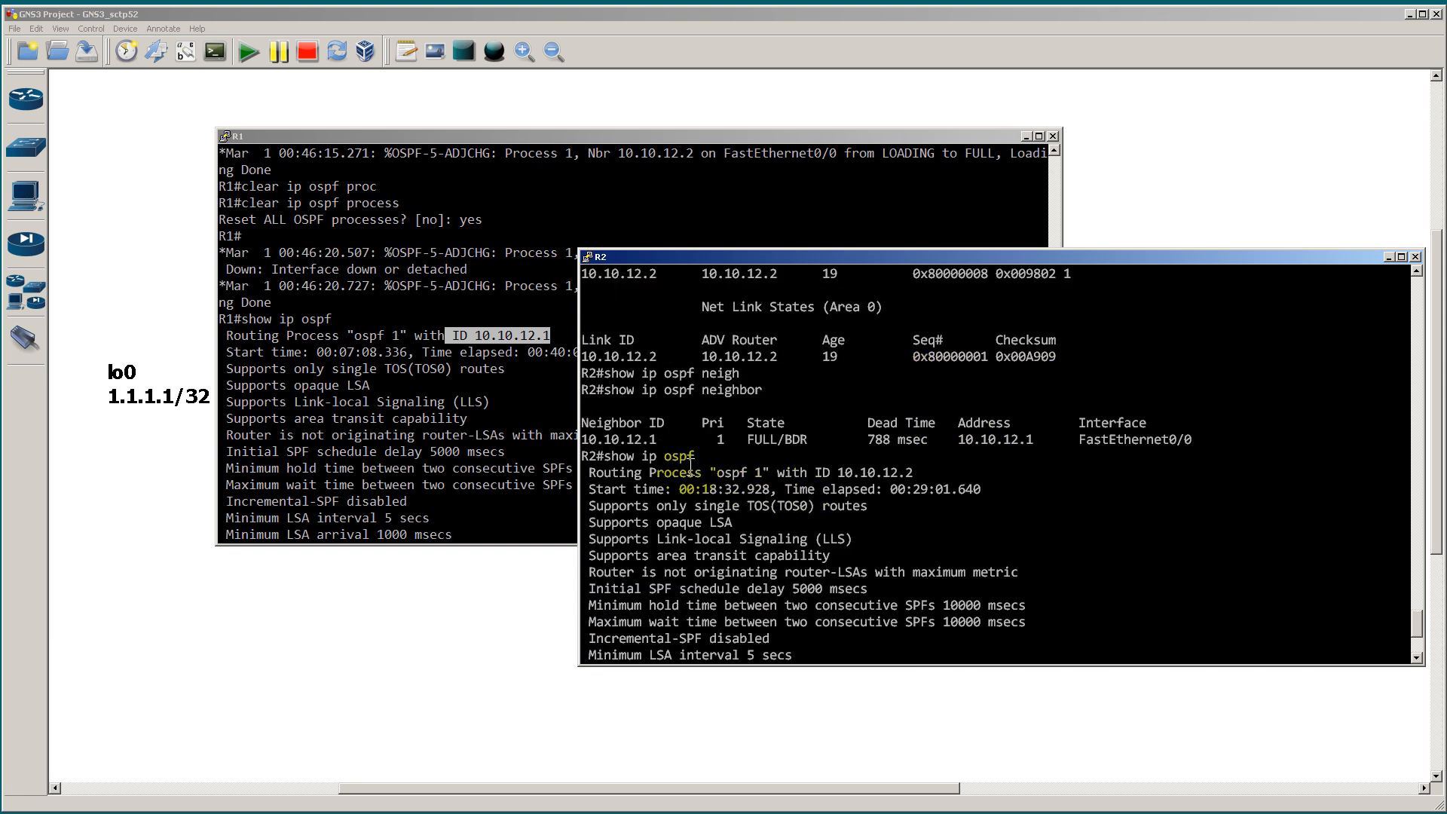
{"action": "left_click_drag", "start_coordinate": [834, 472], "coordinate": [972, 475]}
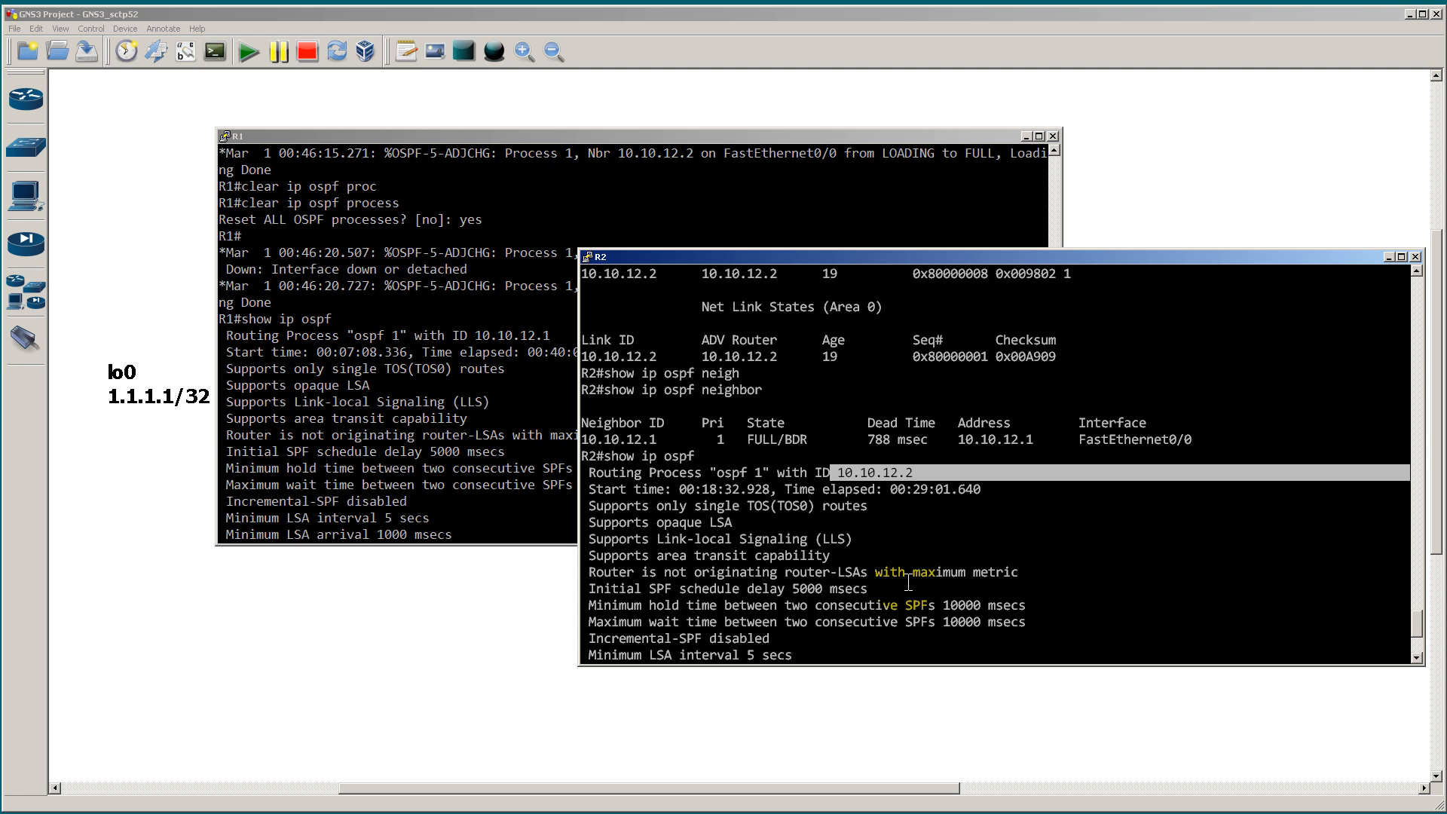
{"action": "left_click", "coordinate": [445, 347]}
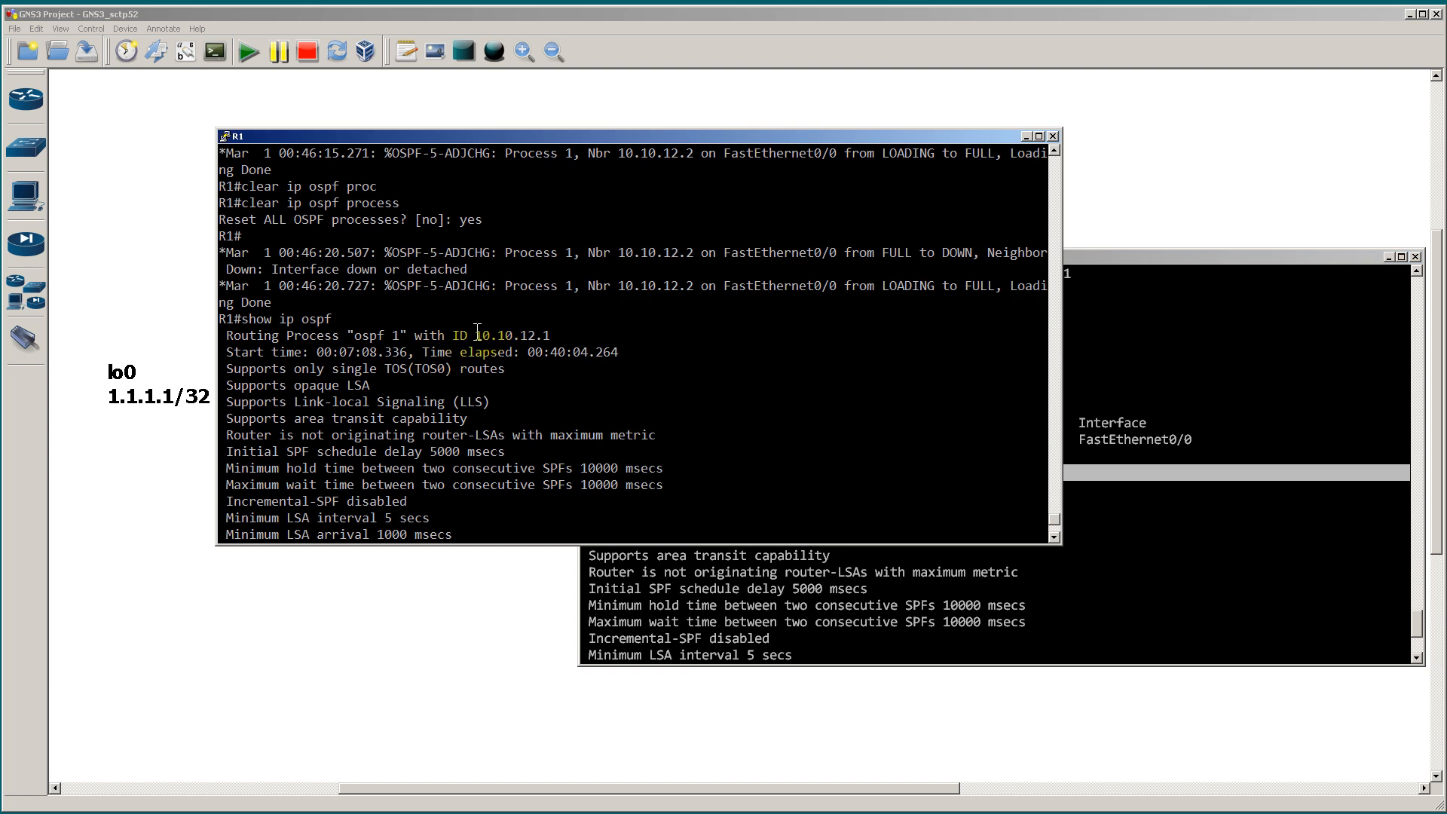
{"action": "left_click_drag", "start_coordinate": [468, 335], "coordinate": [552, 333]}
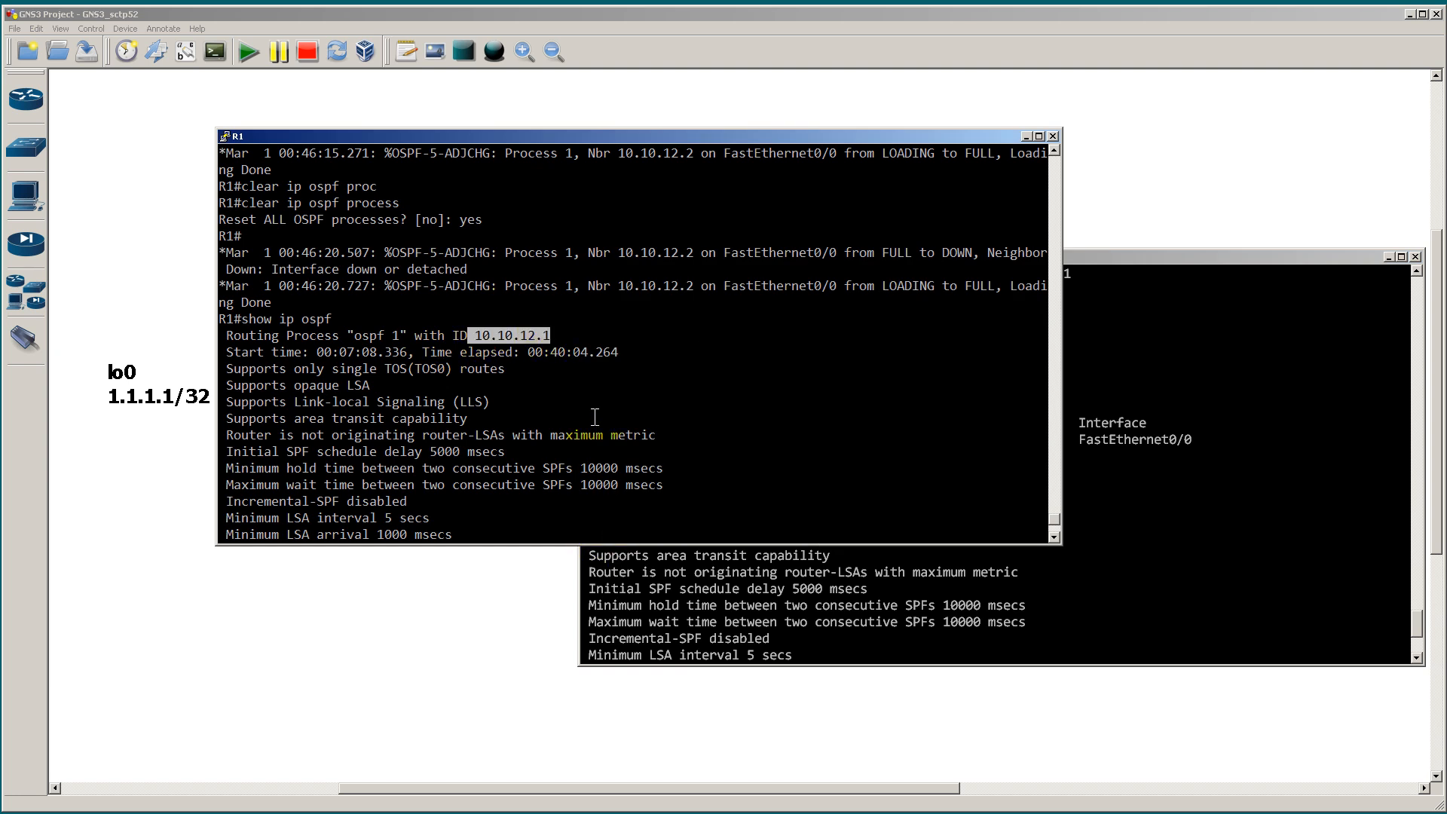
Step: Enter global configuration mode on R1 and remove OSPF process 1 with no router ospf 1
{"action": "key", "text": "space"}
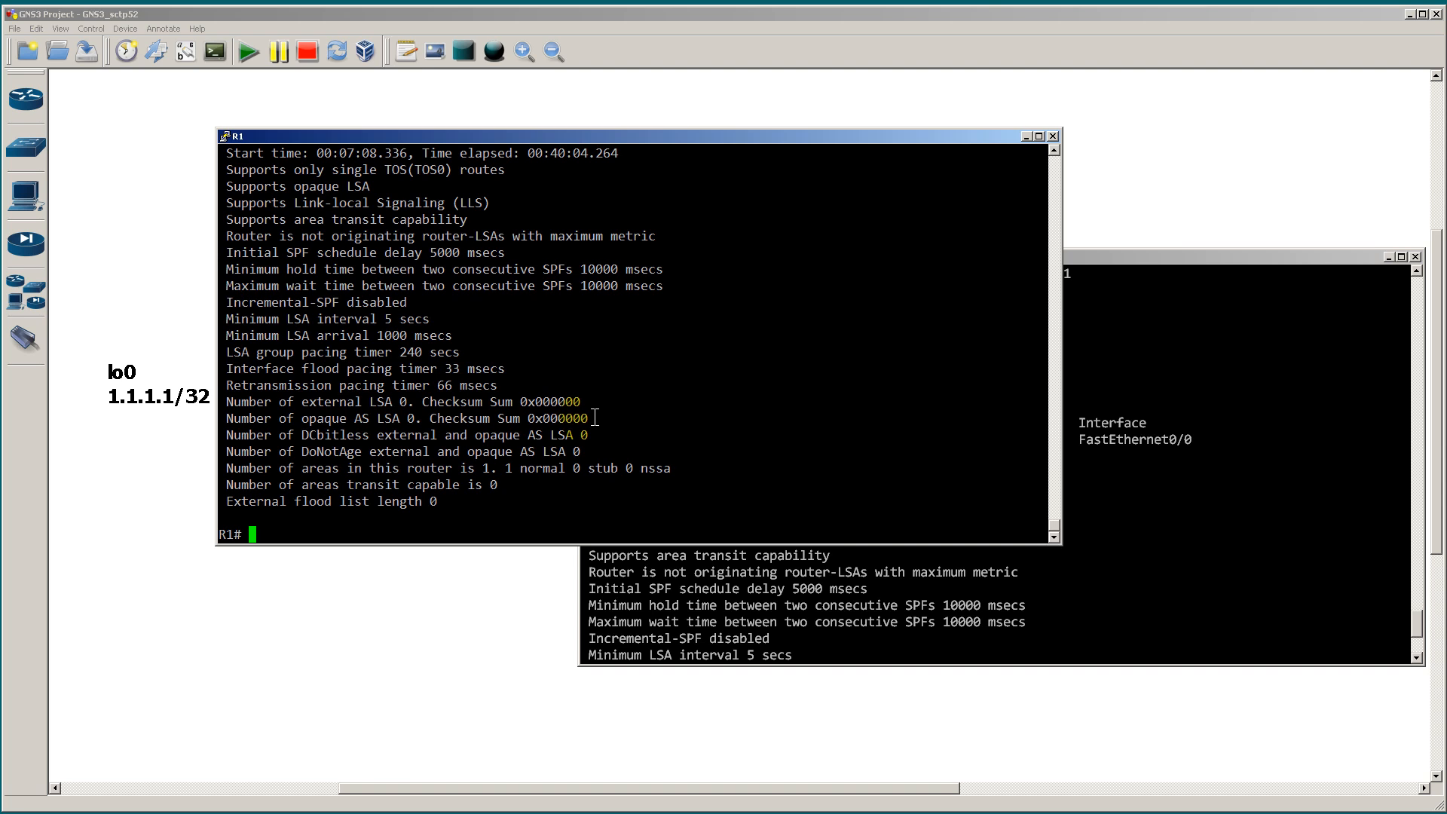
{"action": "type", "text": "conft"}
{"action": "key", "text": "Return"}
{"action": "type", "text": "conf "}
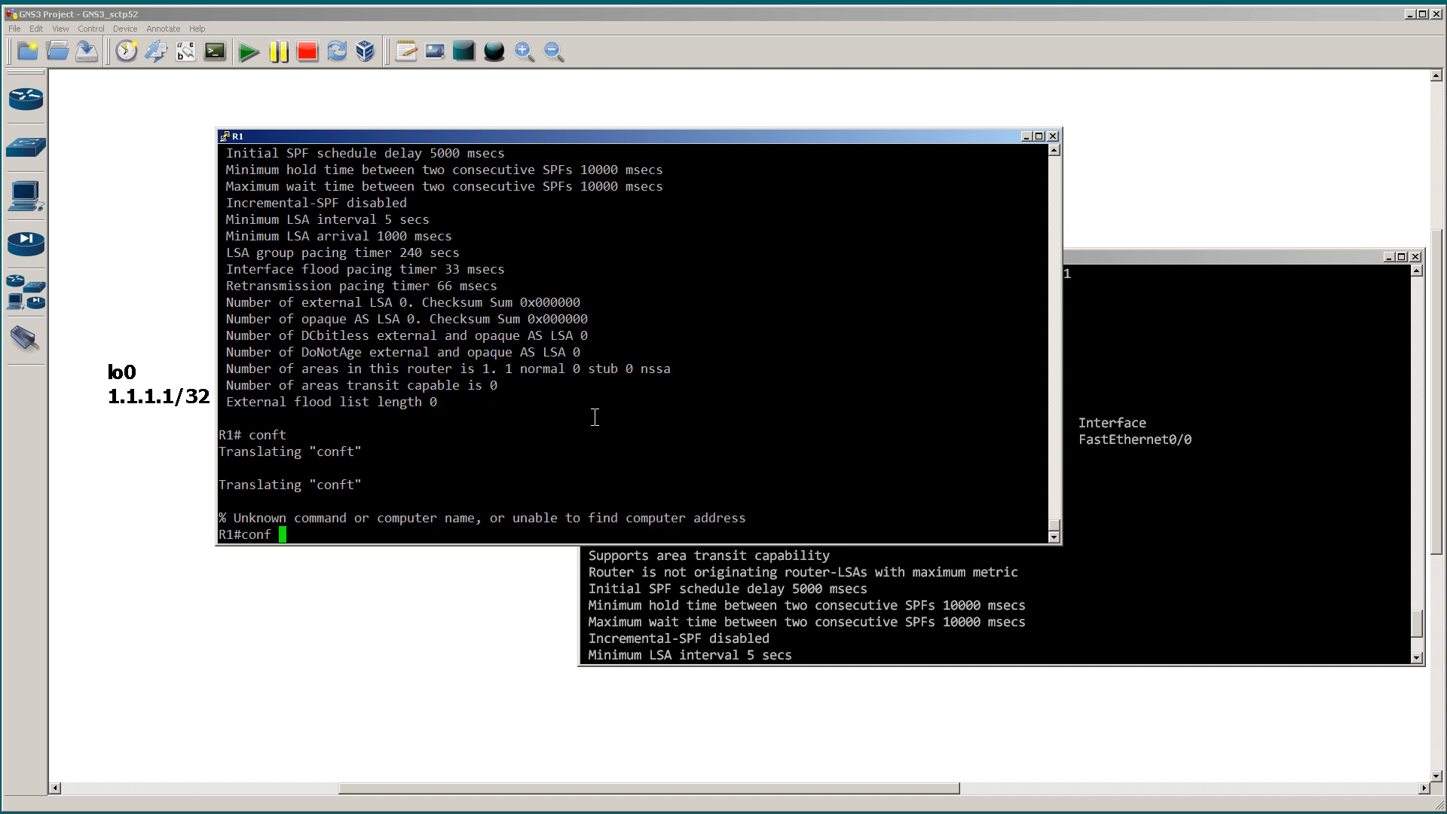
{"action": "type", "text": "t"}
{"action": "key", "text": "Return"}
{"action": "type", "text": "route"}
{"action": "key", "text": "BackSpace"}
{"action": "key", "text": "BackSpace"}
{"action": "key", "text": "BackSpace"}
{"action": "key", "text": "BackSpace"}
{"action": "key", "text": "BackSpace"}
{"action": "type", "text": "n rout"}
{"action": "key", "text": "BackSpace"}
{"action": "key", "text": "BackSpace"}
{"action": "key", "text": "BackSpace"}
{"action": "key", "text": "BackSpace"}
{"action": "key", "text": "BackSpace"}
{"action": "type", "text": "o "}
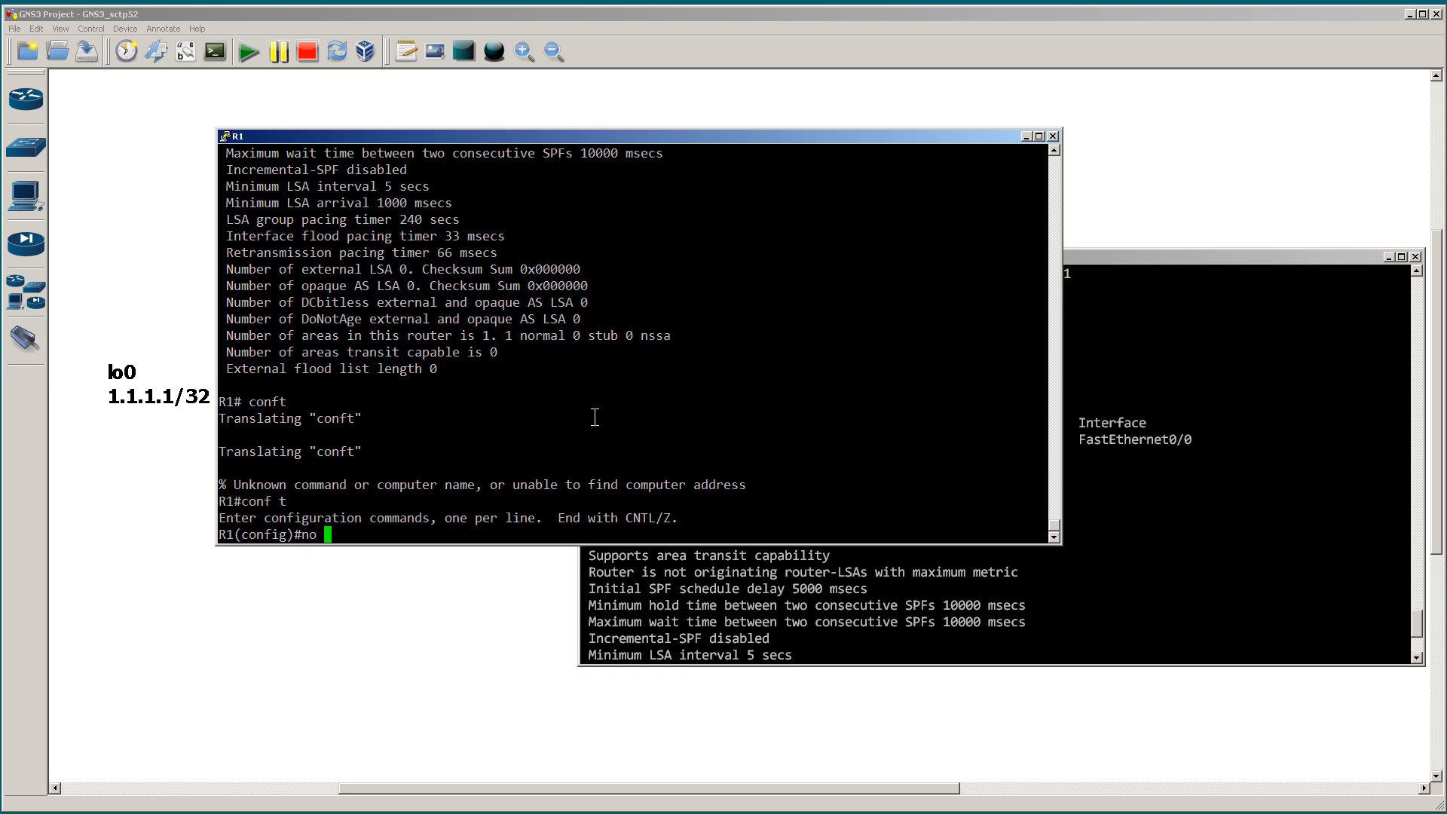
{"action": "type", "text": "router ospf 1"}
{"action": "key", "text": "Return"}
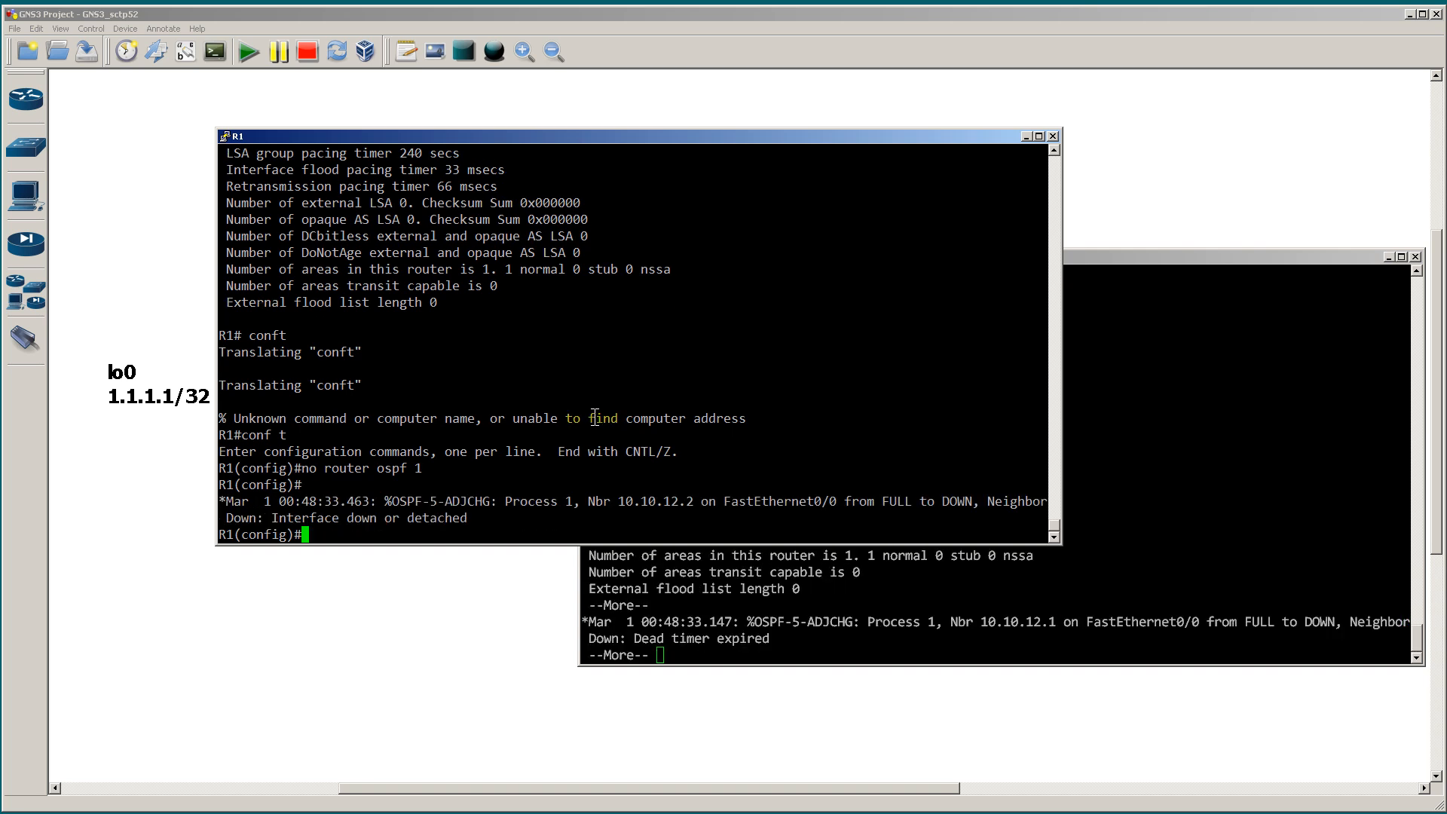
Step: Recreate OSPF process 1 on R1 with network 0.0.0.0 0.0.0.0 area 0 and end configuration mode
{"action": "type", "text": "router ospf 1"}
{"action": "key", "text": "Return"}
{"action": "type", "text": "network 0."}
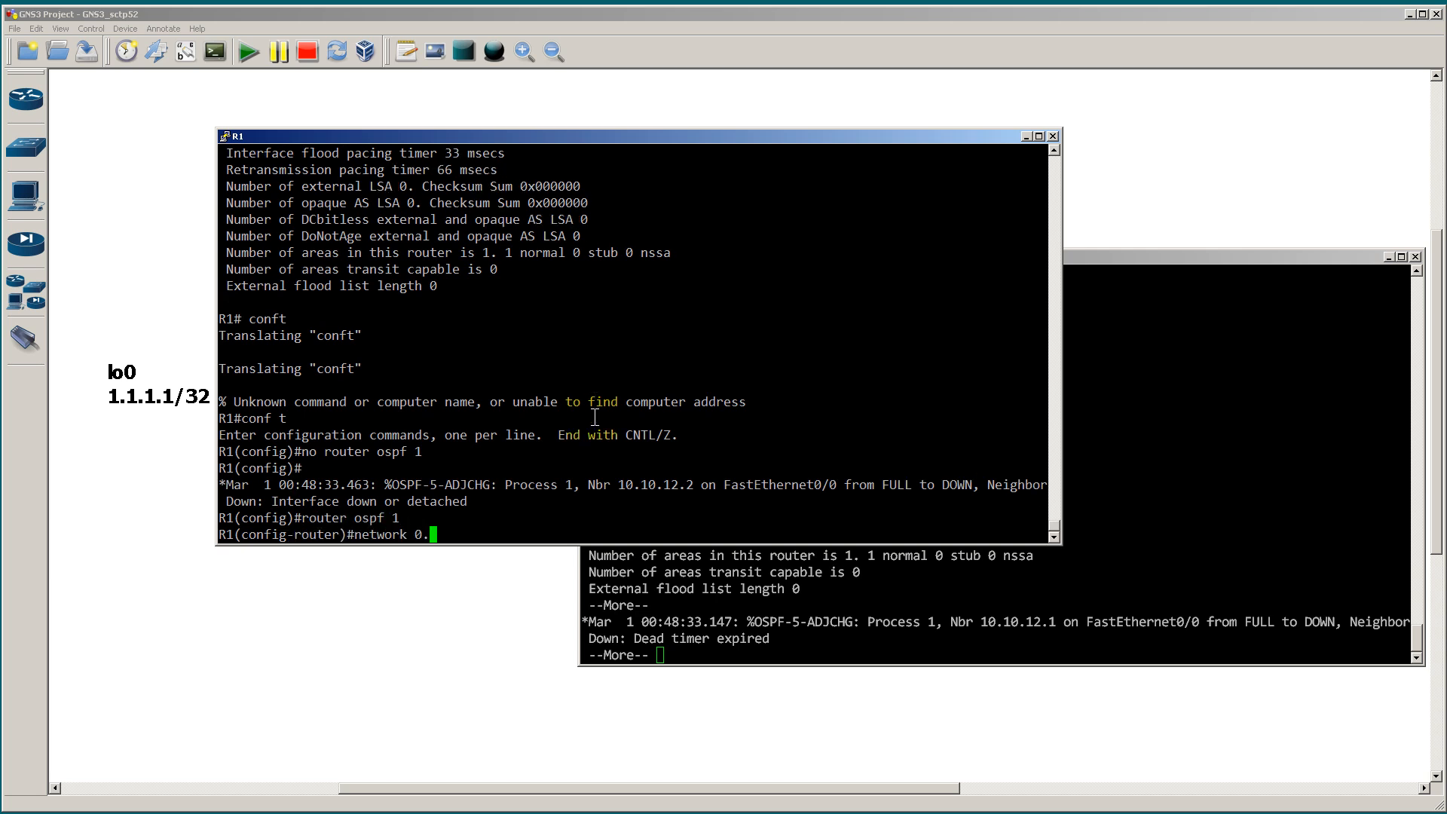
{"action": "type", "text": "0.0.0 255.255.255"}
{"action": "key", "text": "BackSpace"}
{"action": "key", "text": "BackSpace"}
{"action": "key", "text": "BackSpace"}
{"action": "key", "text": "BackSpace"}
{"action": "key", "text": "BackSpace"}
{"action": "key", "text": "BackSpace"}
{"action": "key", "text": "BackSpace"}
{"action": "key", "text": "BackSpace"}
{"action": "key", "text": "BackSpace"}
{"action": "key", "text": "BackSpace"}
{"action": "key", "text": "BackSpace"}
{"action": "type", "text": "0.0.0.0 area 0"}
{"action": "key", "text": "Return"}
{"action": "type", "text": "end"}
{"action": "key", "text": "Return"}
Step: Page through R1's running configuration to the router ospf 1 section and highlight its network statement
{"action": "type", "text": "show ru"}
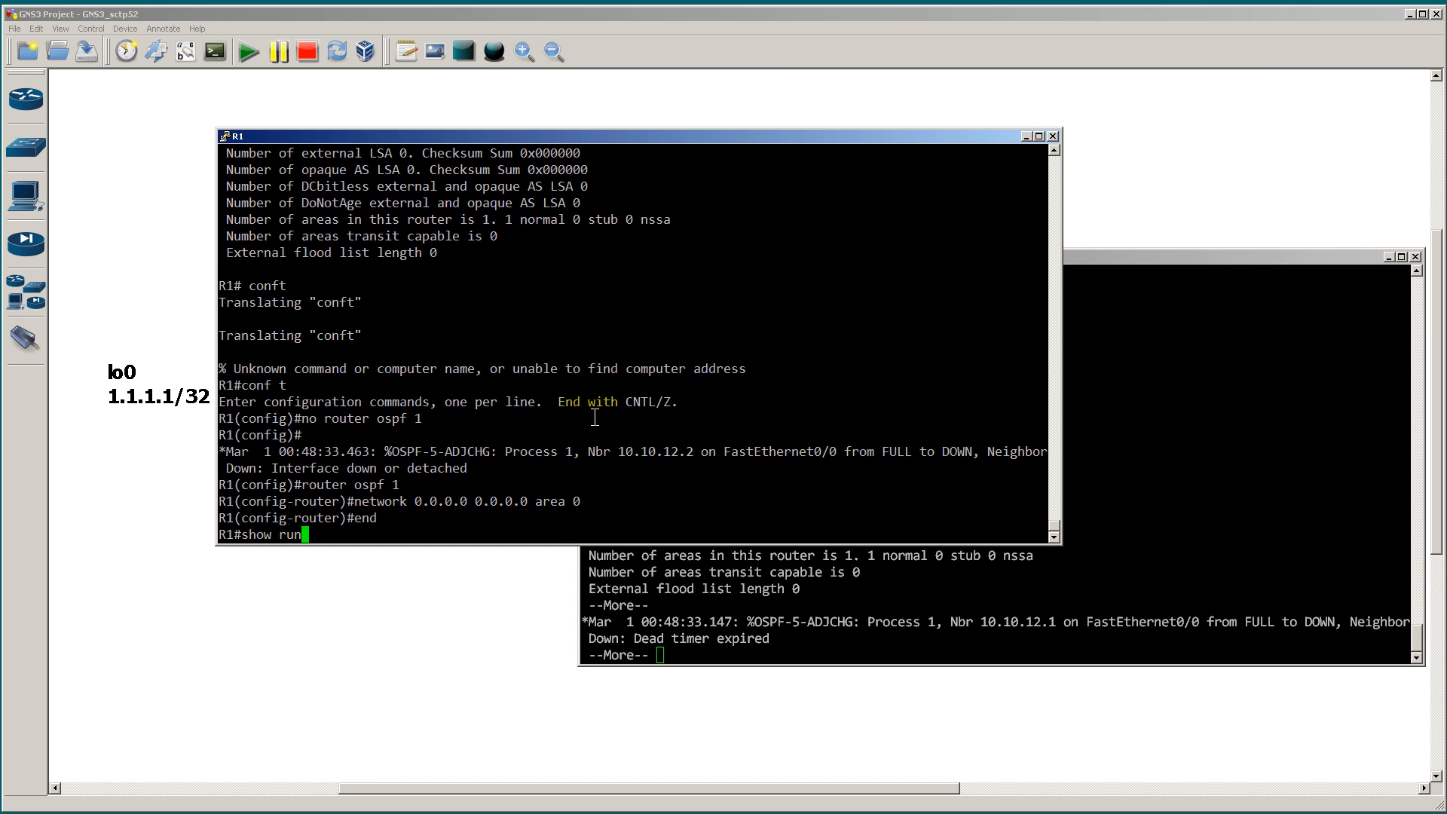
{"action": "type", "text": "n"}
{"action": "key", "text": "Return"}
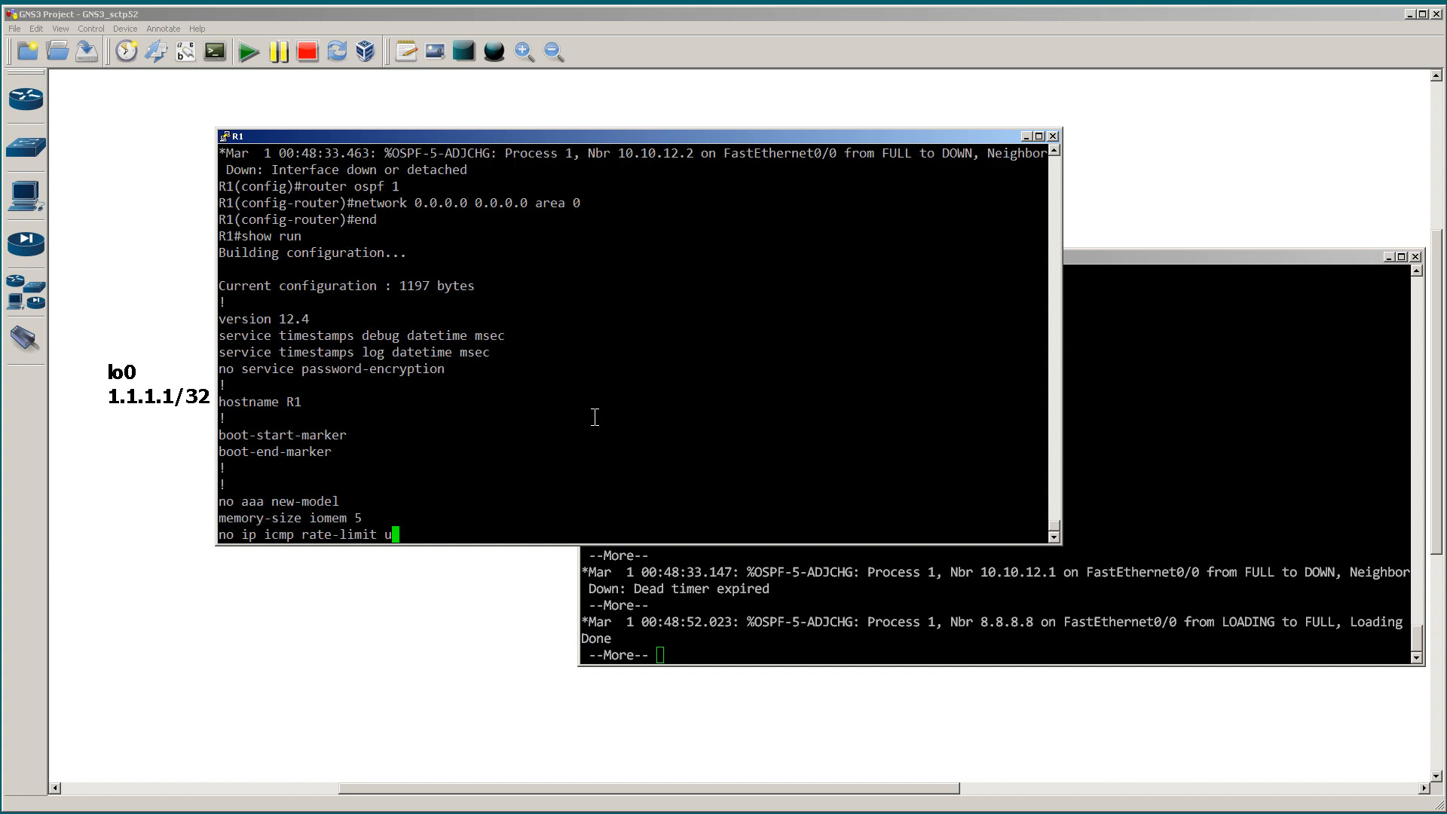
{"action": "key", "text": "space"}
{"action": "key", "text": "space"}
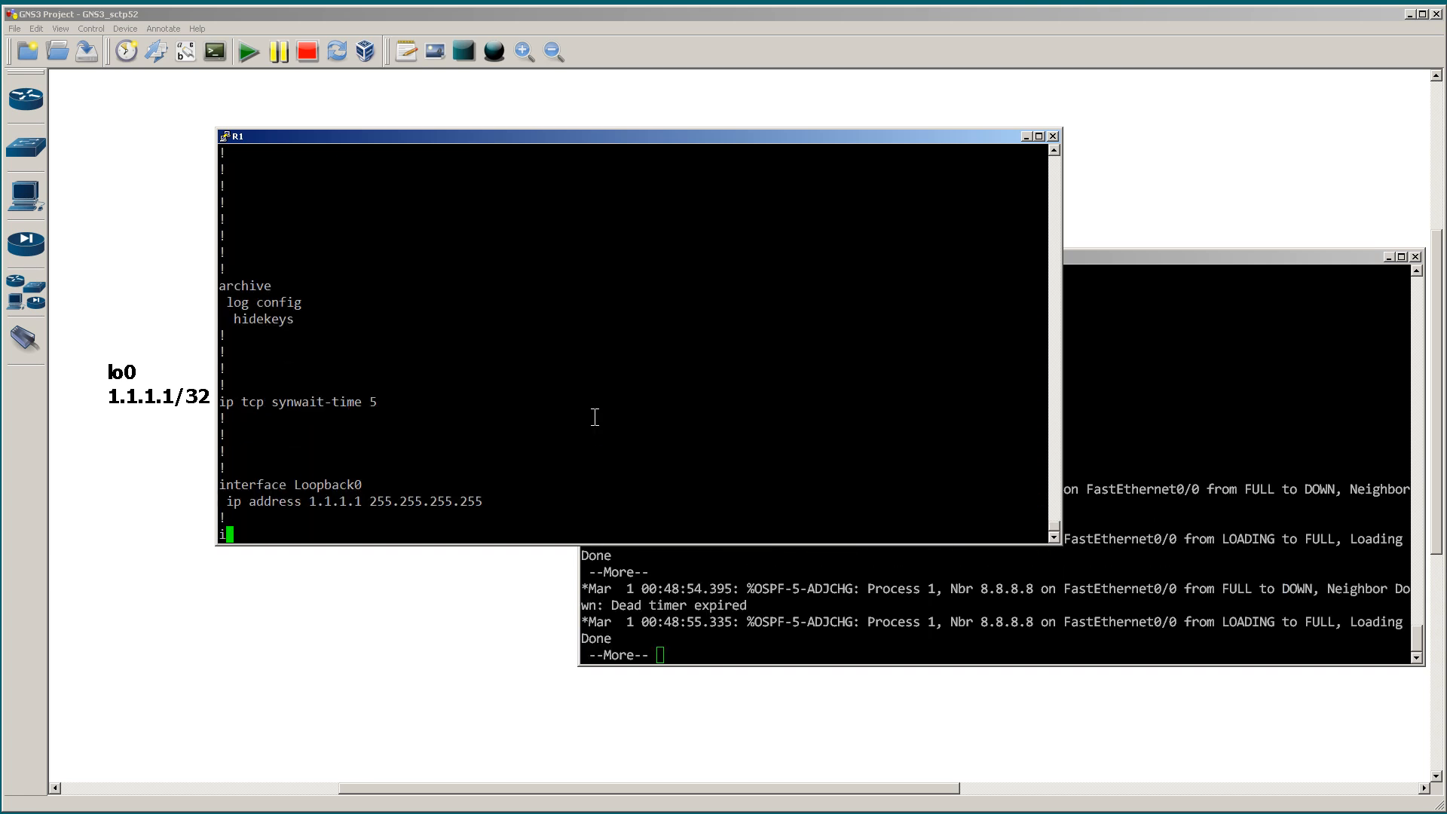
{"action": "key", "text": "space"}
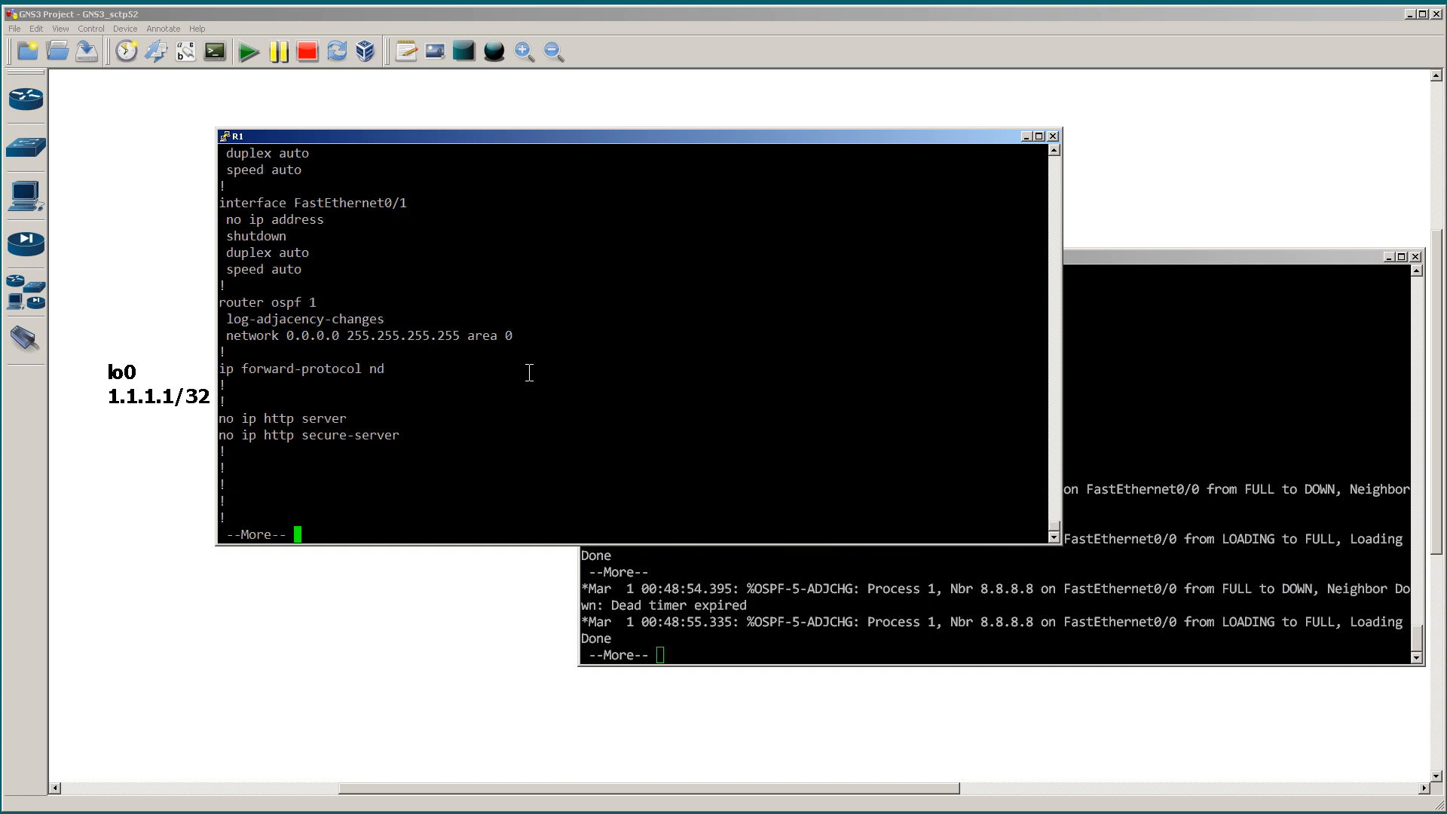
{"action": "left_click", "coordinate": [229, 337]}
{"action": "left_click_drag", "start_coordinate": [229, 336], "coordinate": [539, 338]}
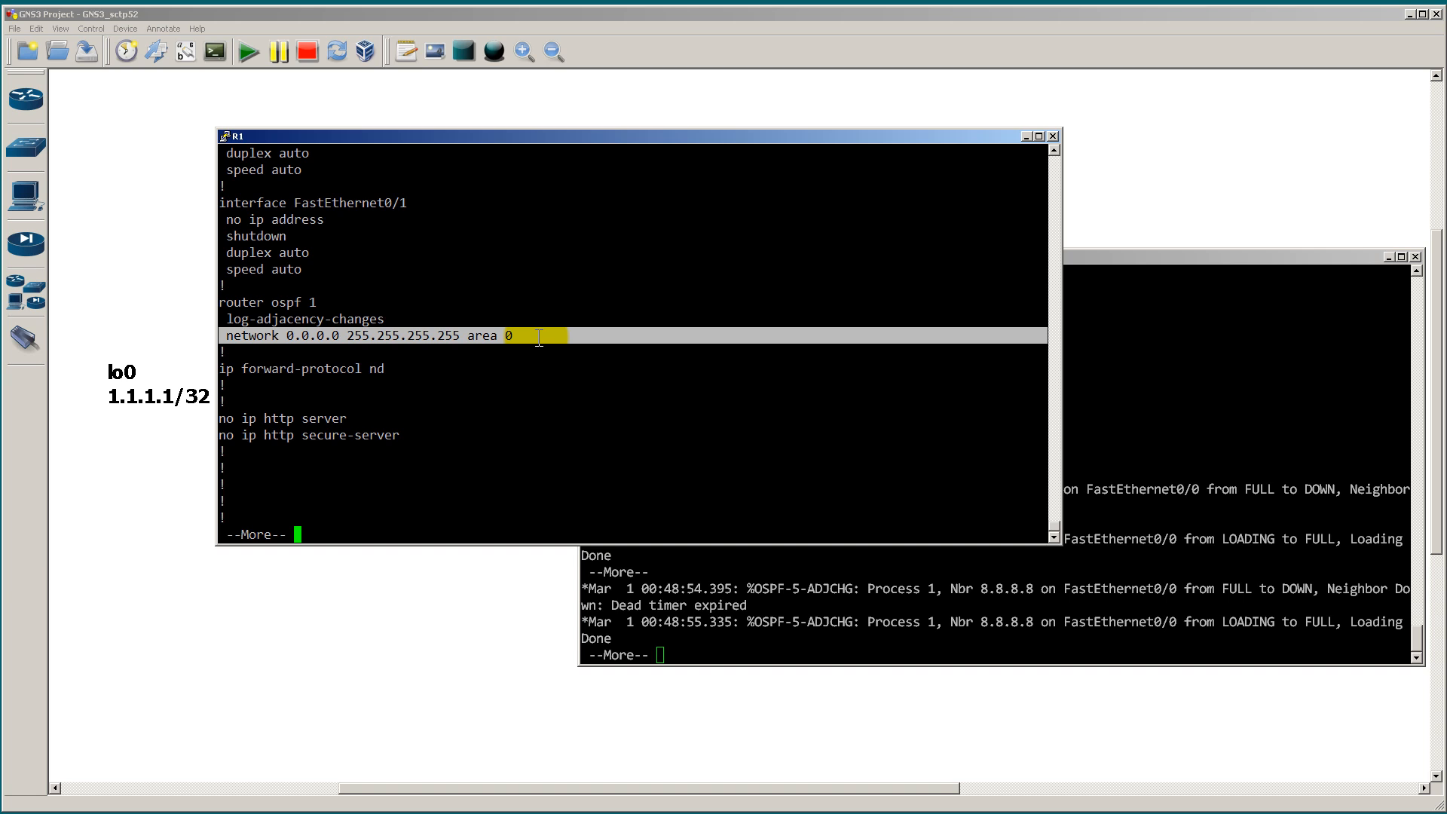
Step: Quit the configuration listing, run show ip ospf on R1 again and highlight the routing process ID line
{"action": "type", "text": "qshow ip ospf"}
{"action": "key", "text": "Return"}
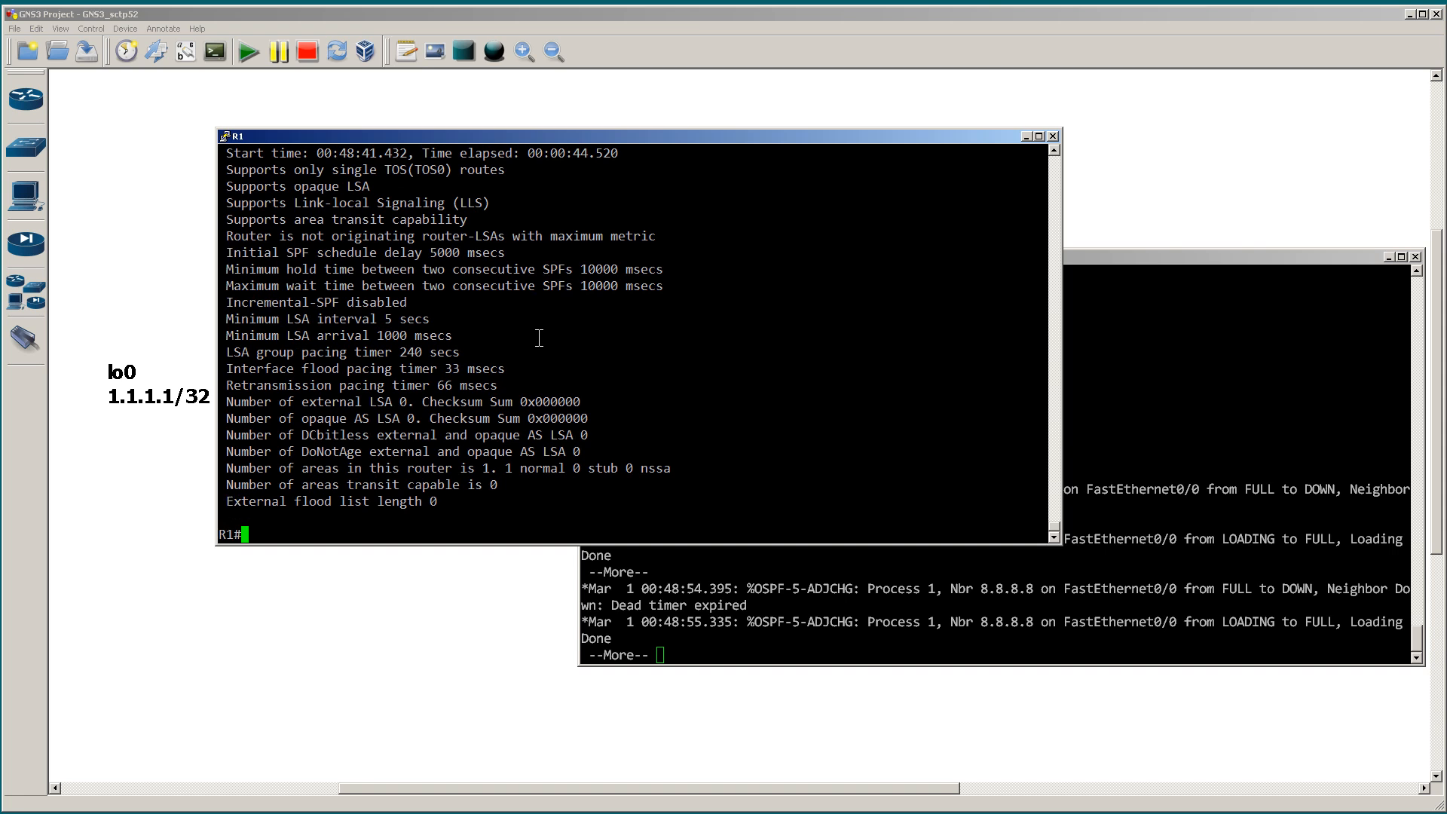
{"action": "scroll", "coordinate": [527, 332], "scroll_direction": "up", "scroll_amount": 4}
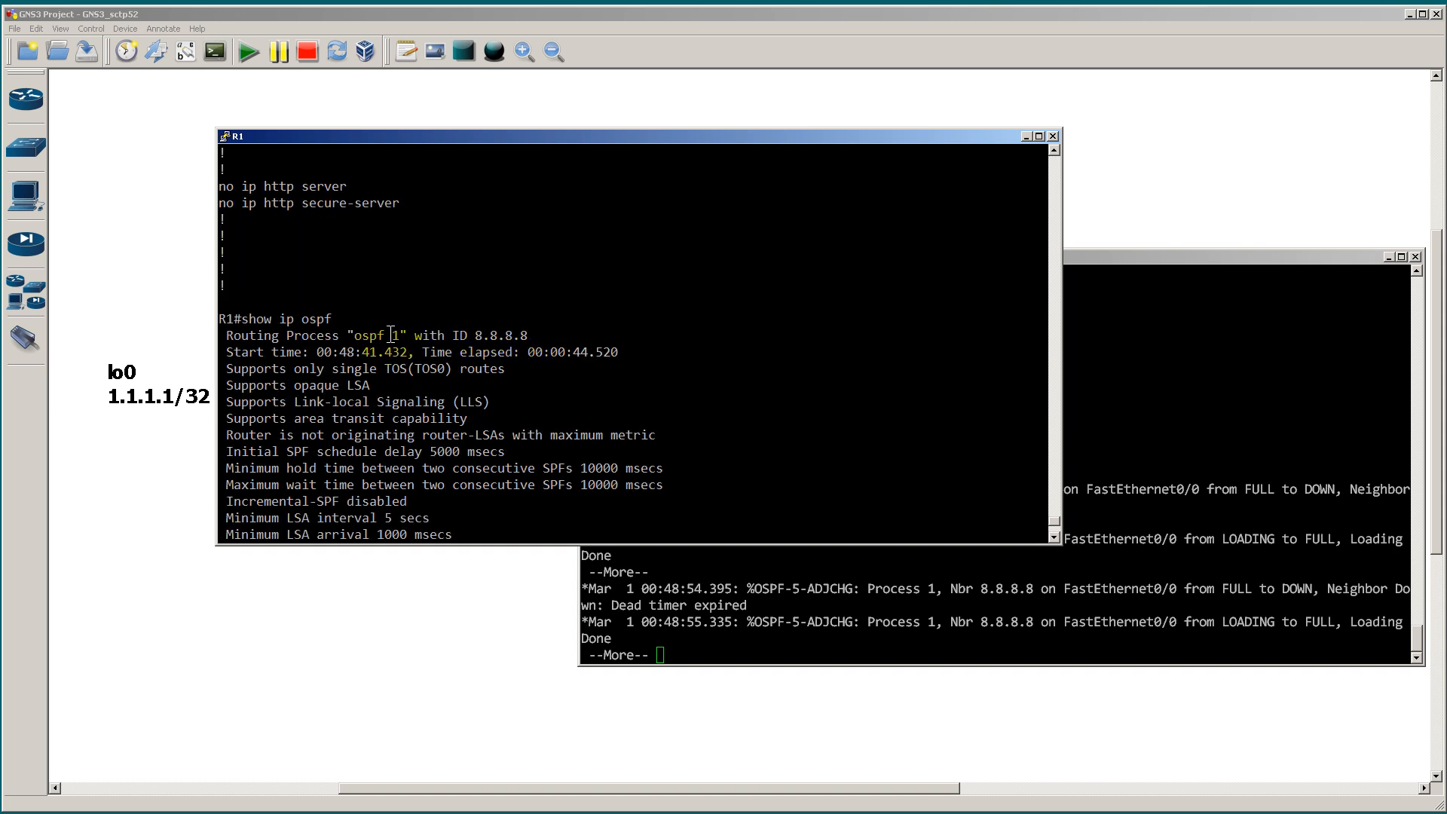
{"action": "left_click_drag", "start_coordinate": [222, 336], "coordinate": [533, 336]}
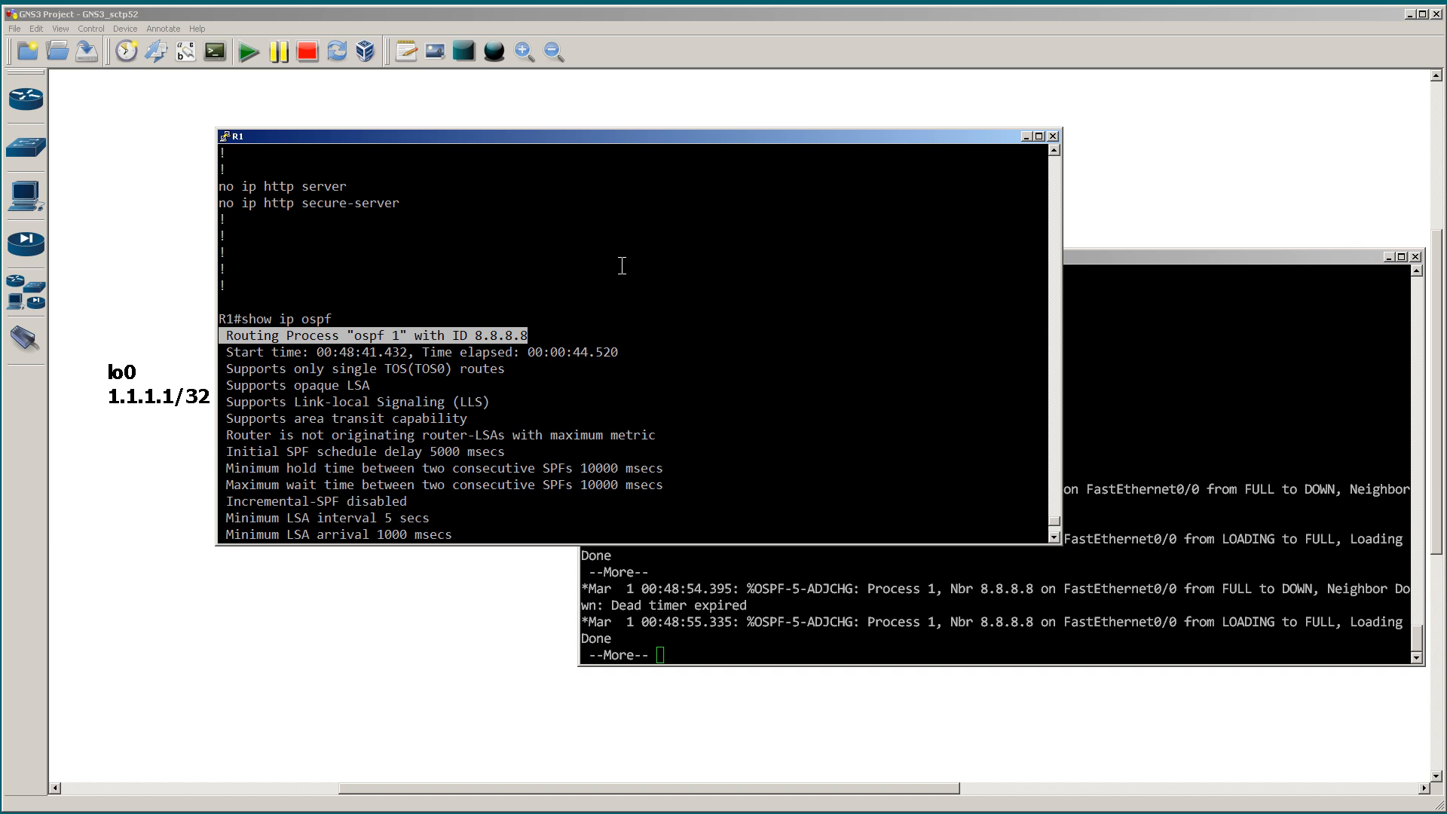
Step: Quit the paused output on R2, run show ip ospf neighbor and highlight the neighbor's state
{"action": "left_click", "coordinate": [1101, 407]}
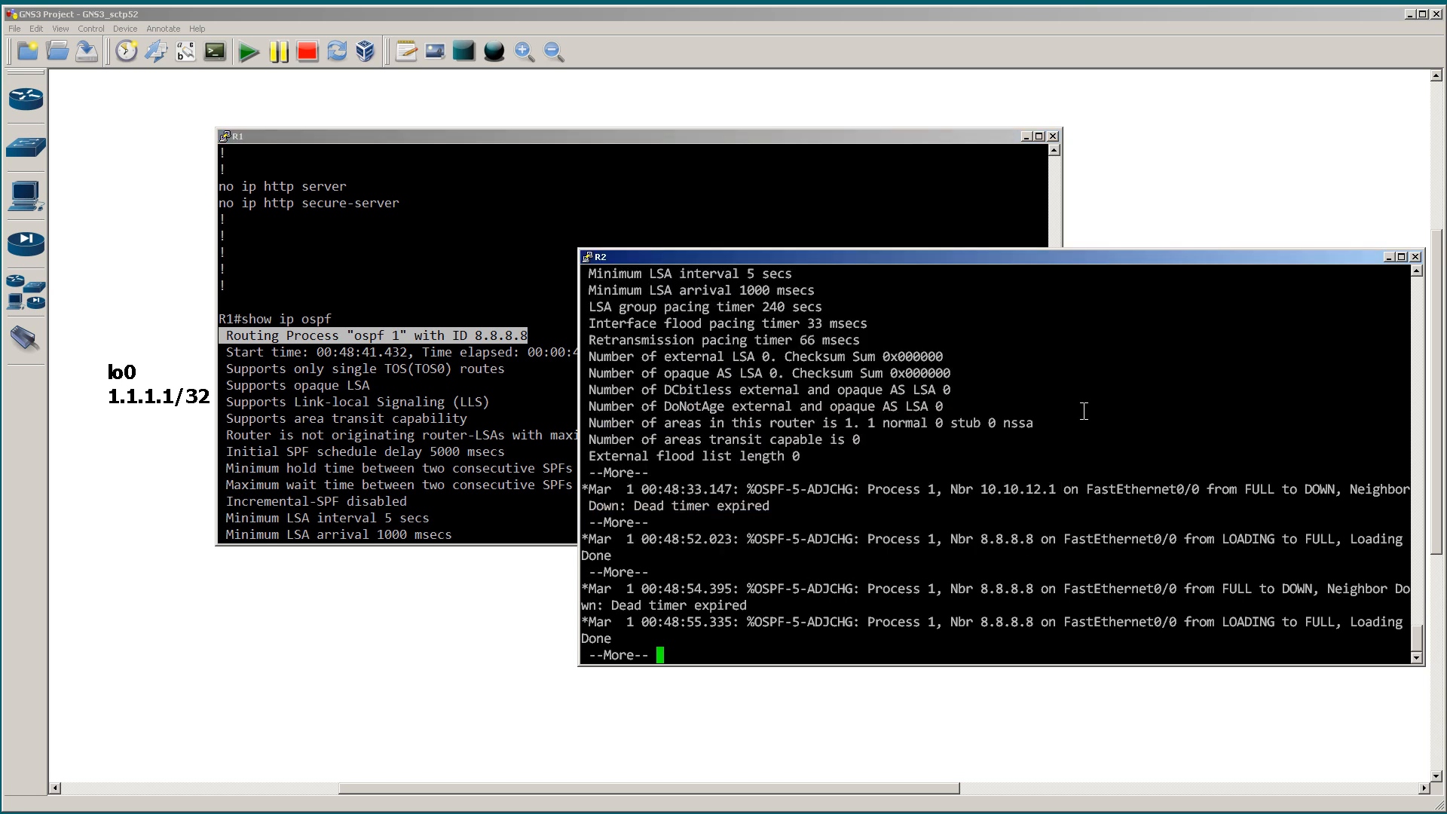
{"action": "type", "text": "qshow ip o"}
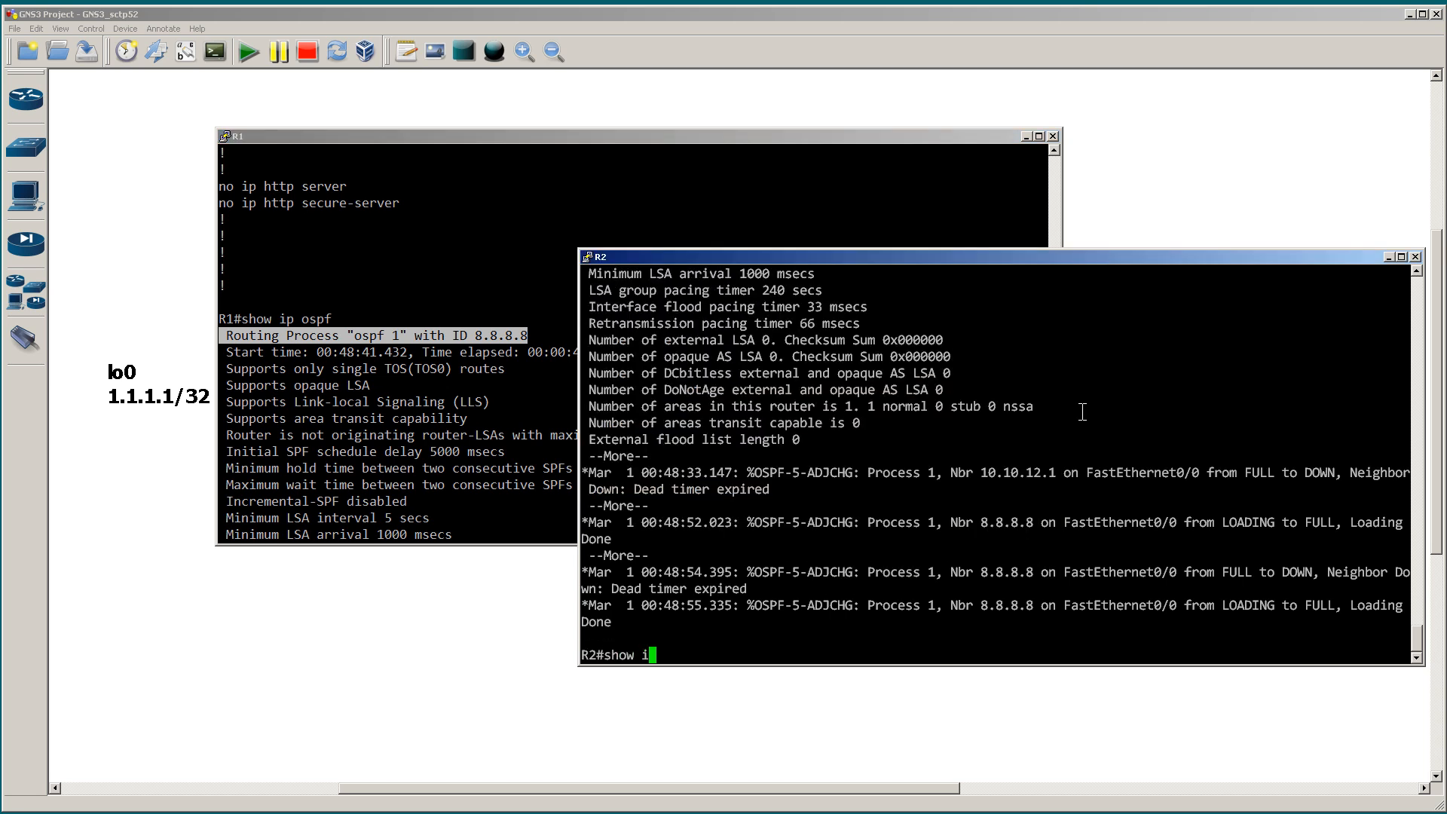
{"action": "type", "text": "spf neigh"}
{"action": "key", "text": "Tab"}
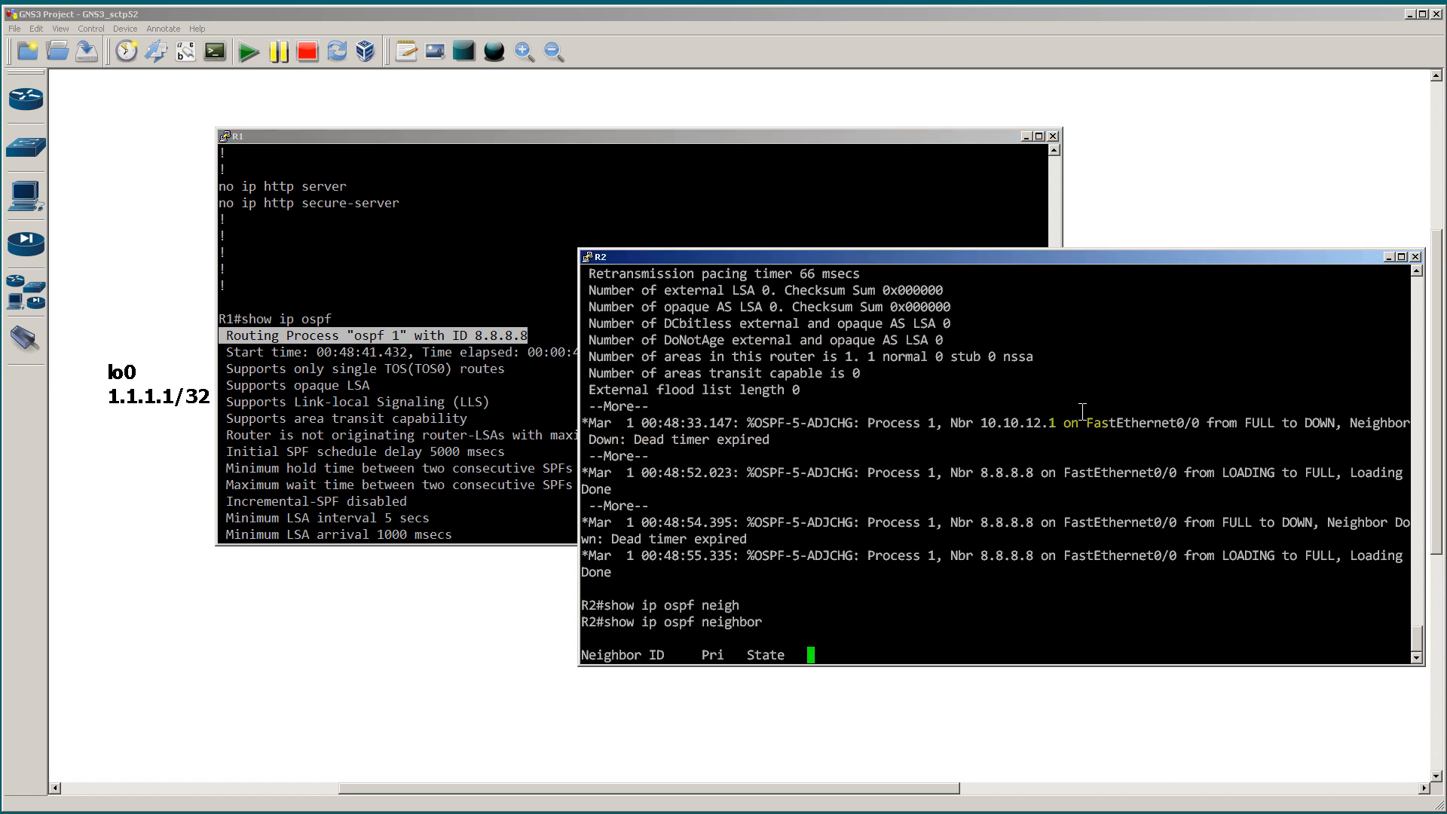
{"action": "key", "text": "Return"}
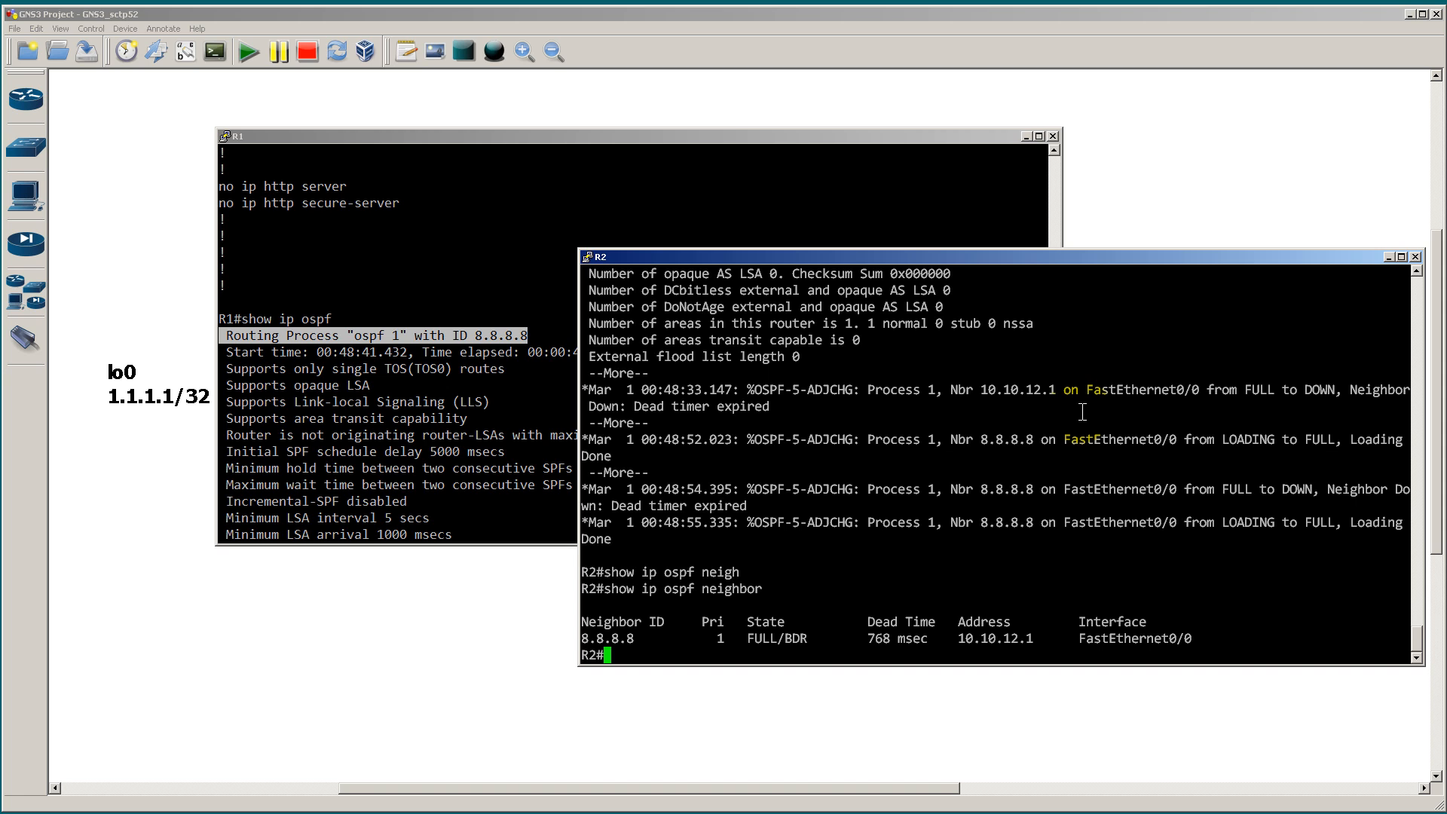
{"action": "left_click", "coordinate": [769, 661]}
{"action": "left_click_drag", "start_coordinate": [748, 639], "coordinate": [776, 642]}
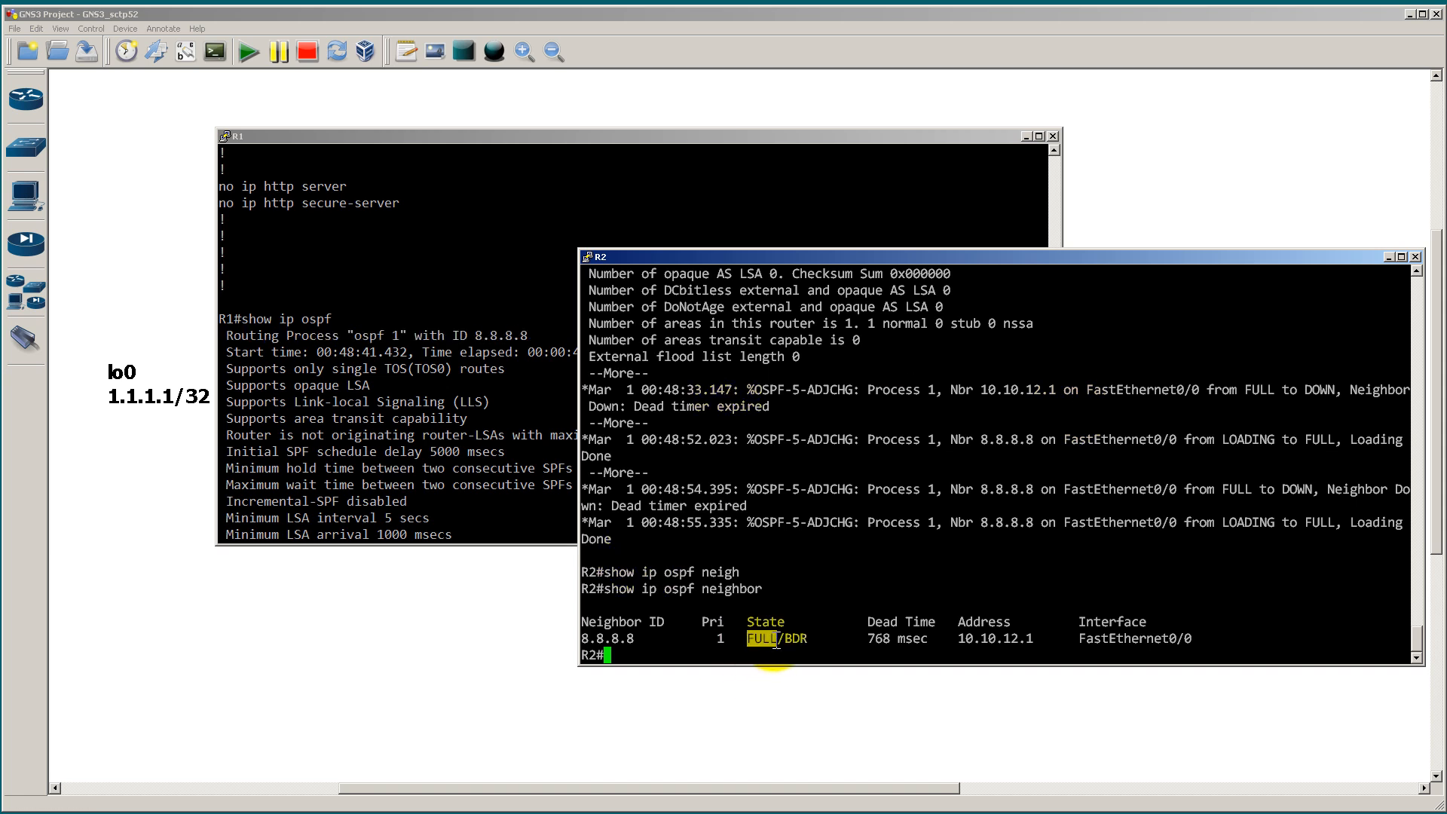
Step: Highlight the DR/BDR role part of the neighbor's state in R2's neighbor table
{"action": "left_click_drag", "start_coordinate": [778, 640], "coordinate": [808, 639]}
{"action": "left_click", "coordinate": [820, 639]}
{"action": "left_click", "coordinate": [790, 639]}
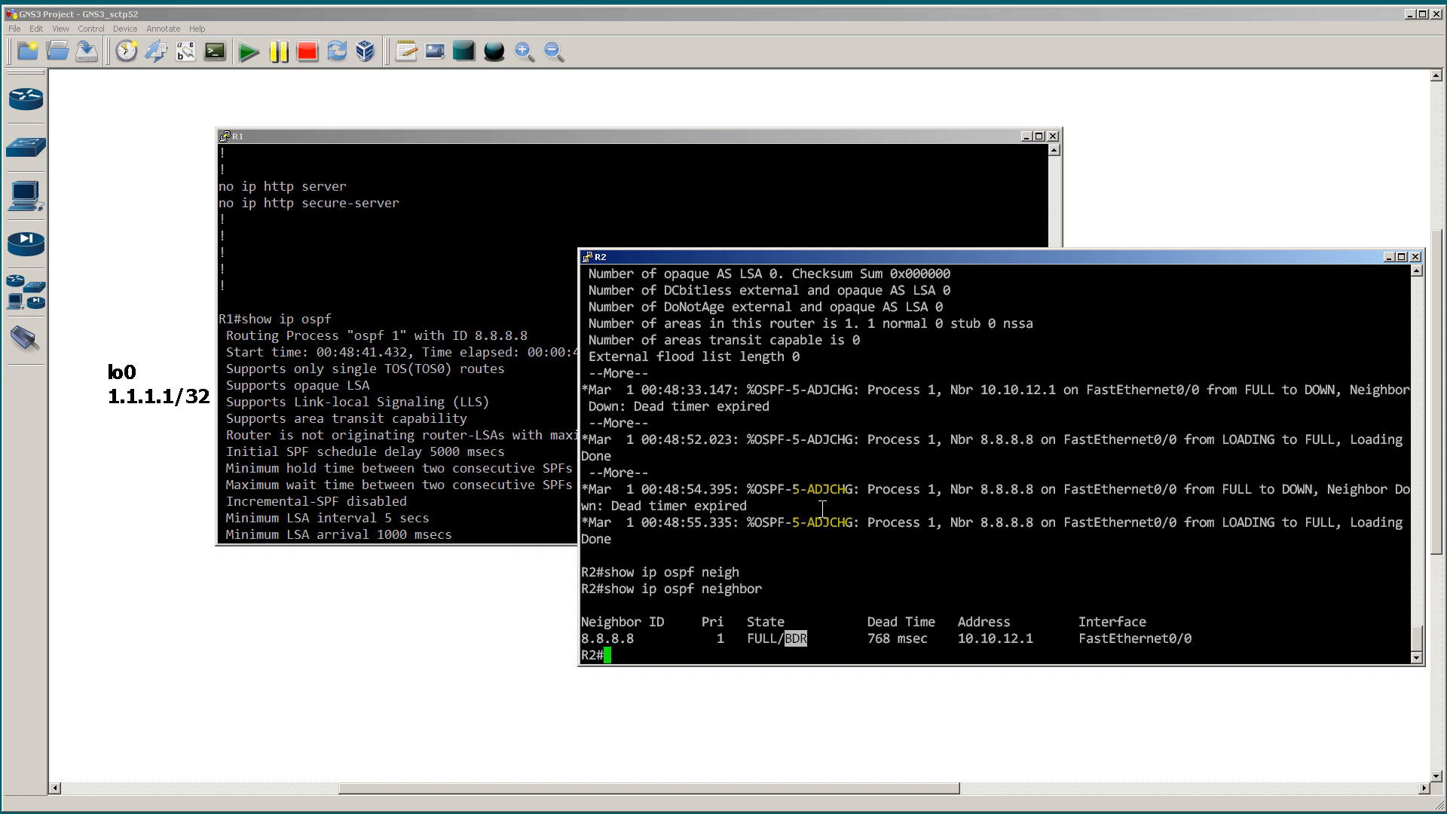
Step: Run show ip ospf int br on R2 and highlight the state of Fa0/0
{"action": "type", "text": "show ip ospf int br"}
{"action": "key", "text": "Return"}
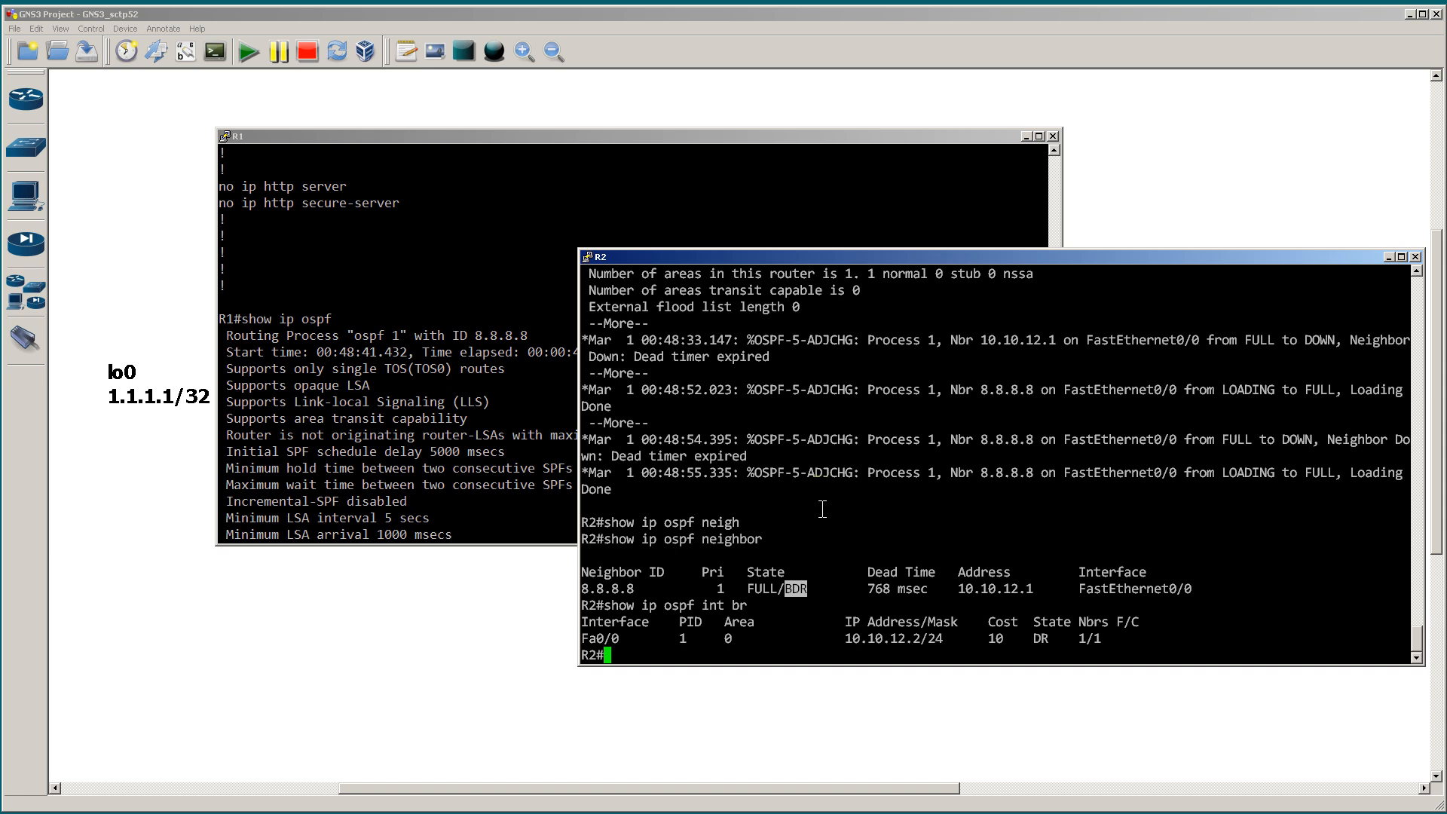
{"action": "left_click_drag", "start_coordinate": [1012, 637], "coordinate": [1049, 632]}
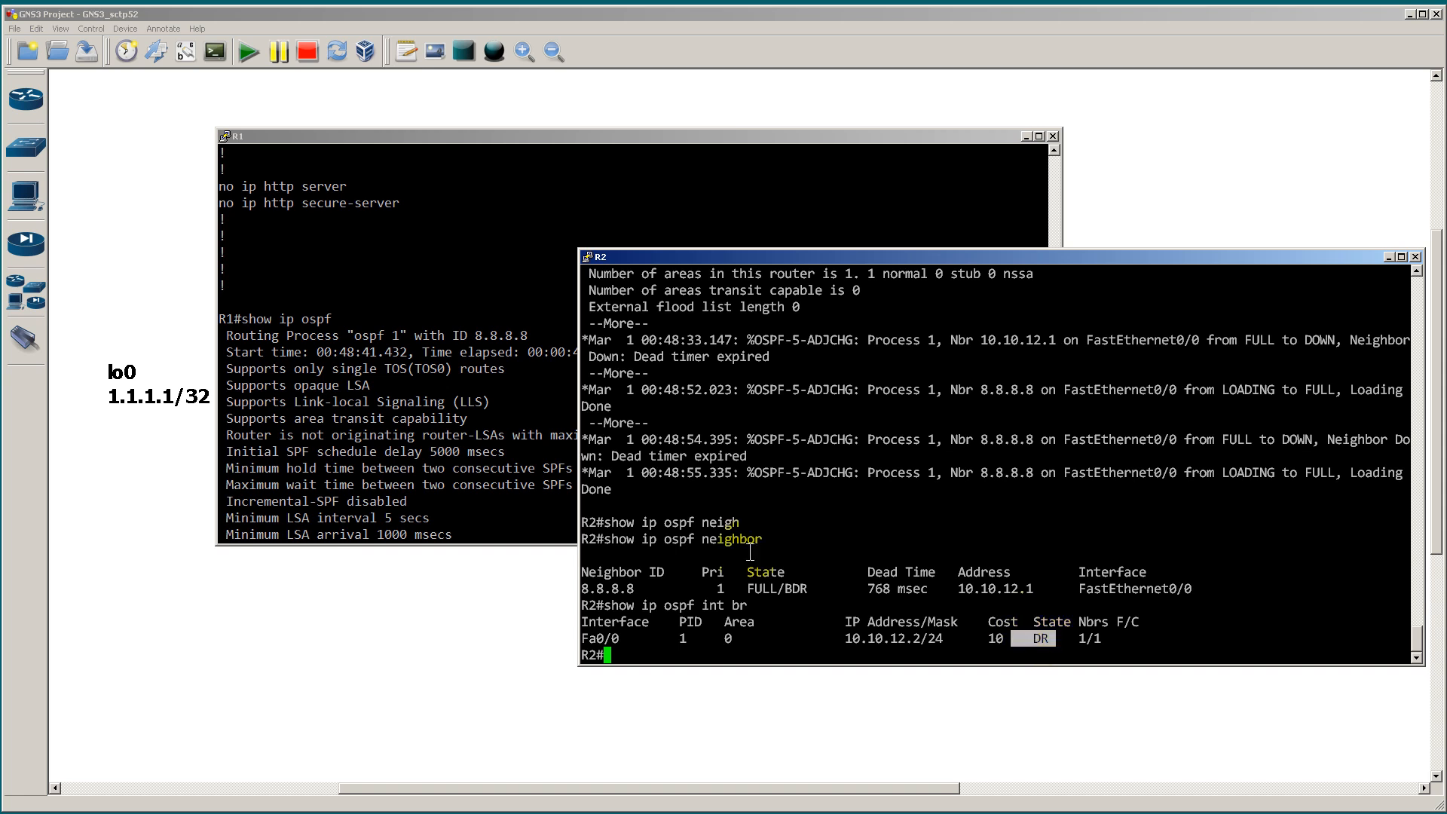
Step: Bring the topology forward and annotate it with an extra link from R2 to a circle, labelling R2's two sides dr and bdr
{"action": "left_click", "coordinate": [494, 571]}
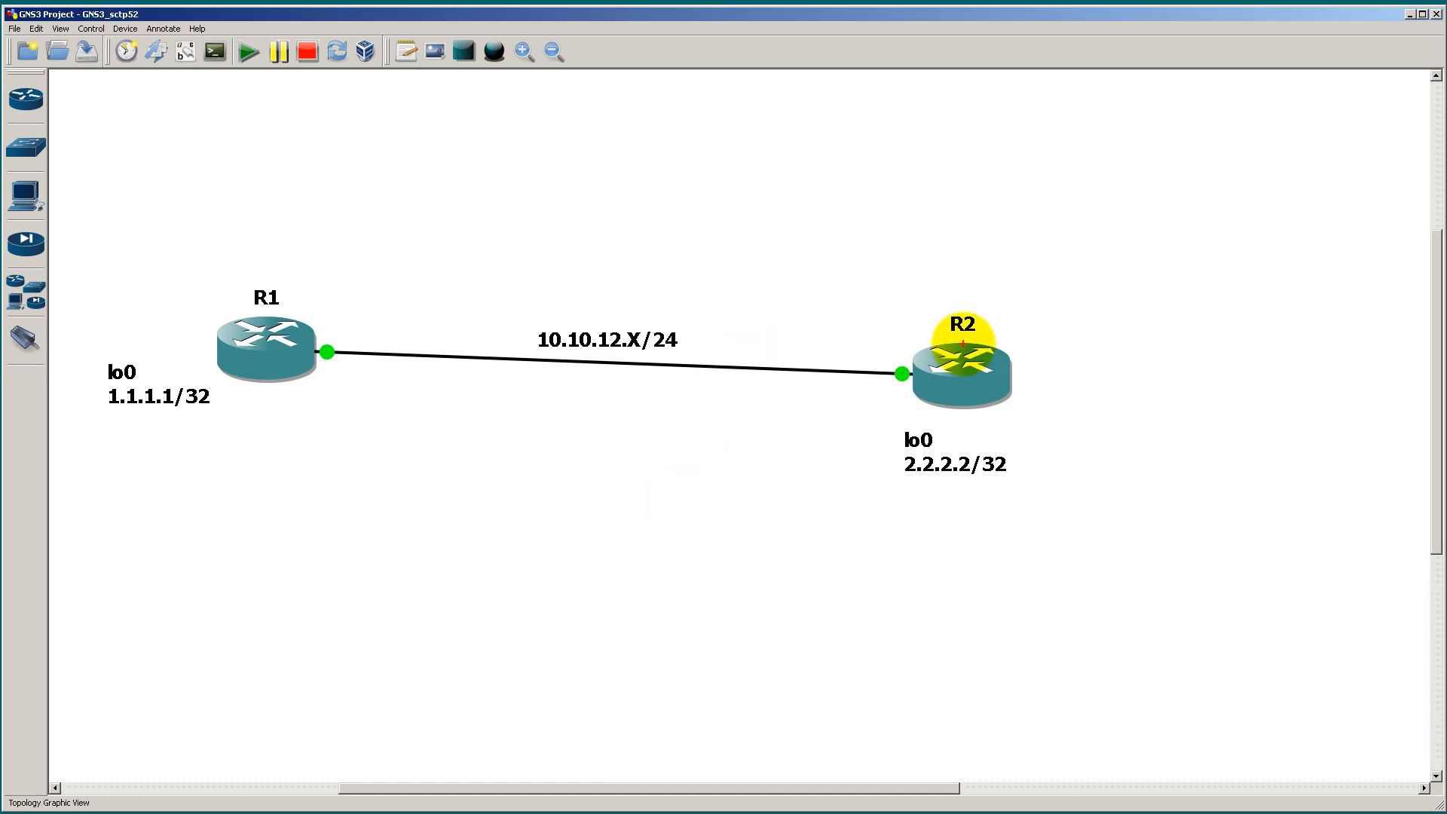
{"action": "mouse_move", "coordinate": [1000, 346]}
{"action": "left_mouse_down"}
{"action": "mouse_move", "coordinate": [1170, 230]}
{"action": "mouse_move", "coordinate": [1159, 217]}
{"action": "mouse_move", "coordinate": [1192, 248]}
{"action": "mouse_move", "coordinate": [1236, 213]}
{"action": "mouse_move", "coordinate": [1214, 181]}
{"action": "mouse_move", "coordinate": [1185, 177]}
{"action": "left_mouse_up"}
{"action": "key", "text": "t"}
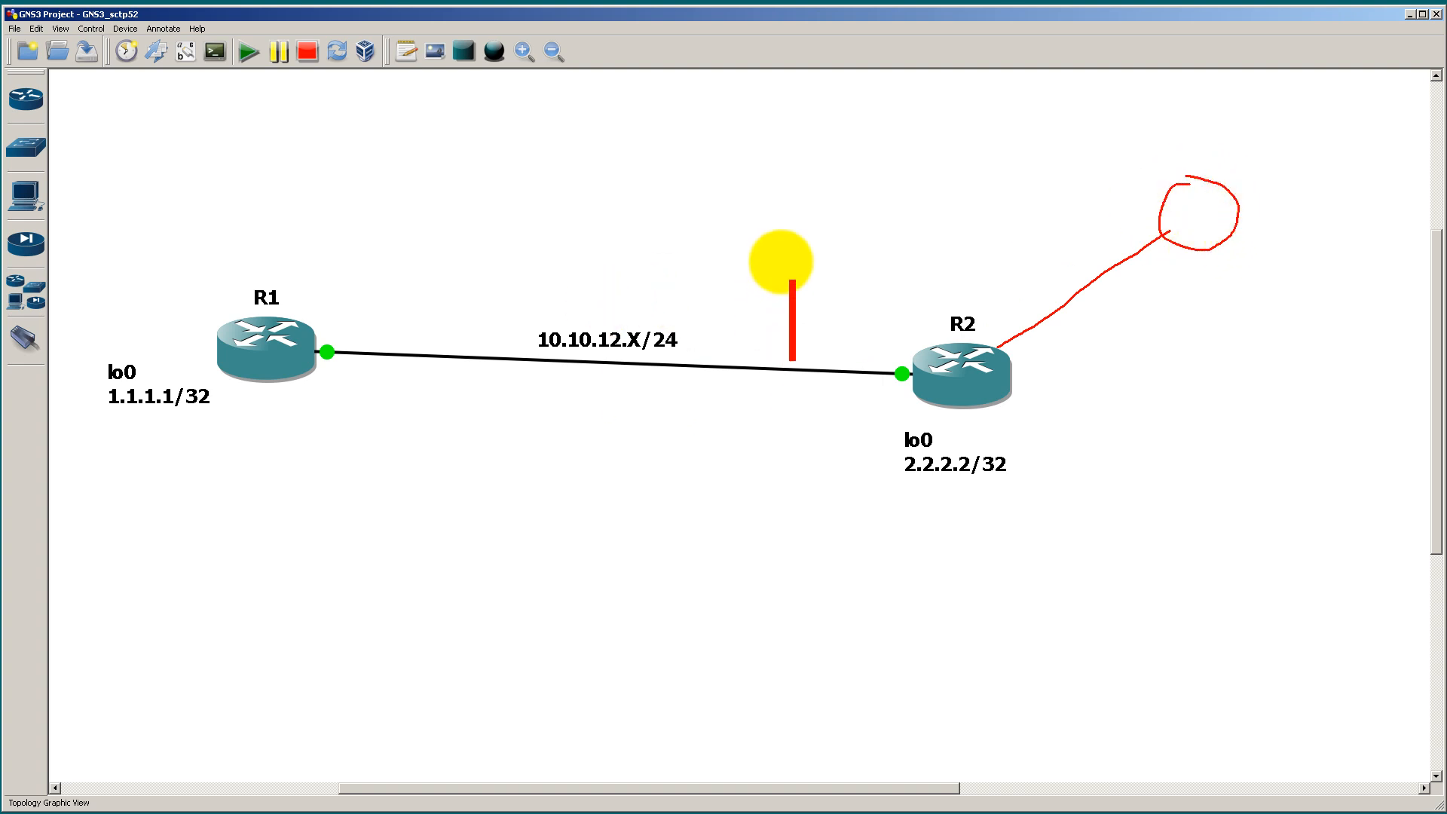
{"action": "type", "text": "dr"}
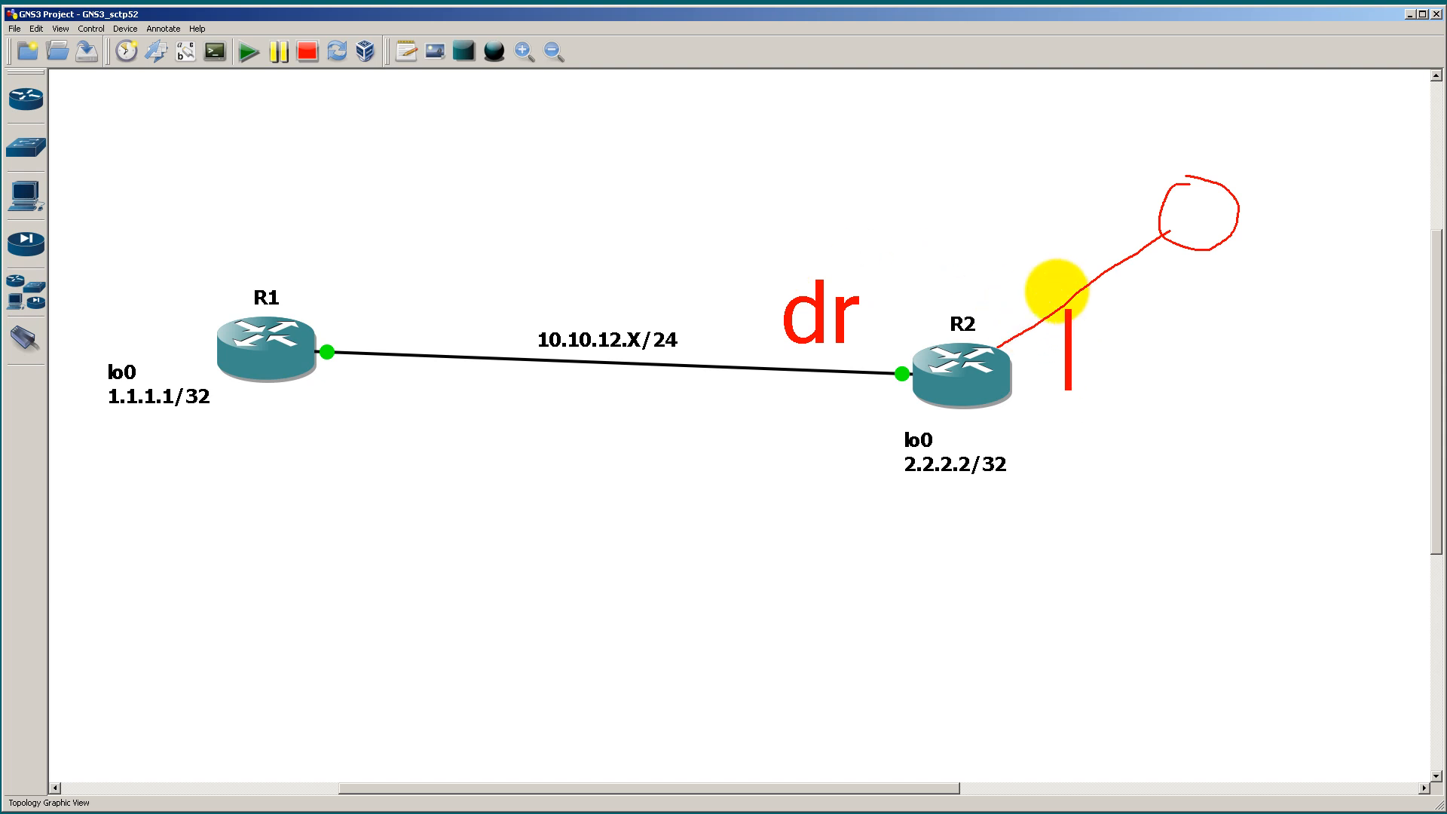
{"action": "type", "text": "bdr"}
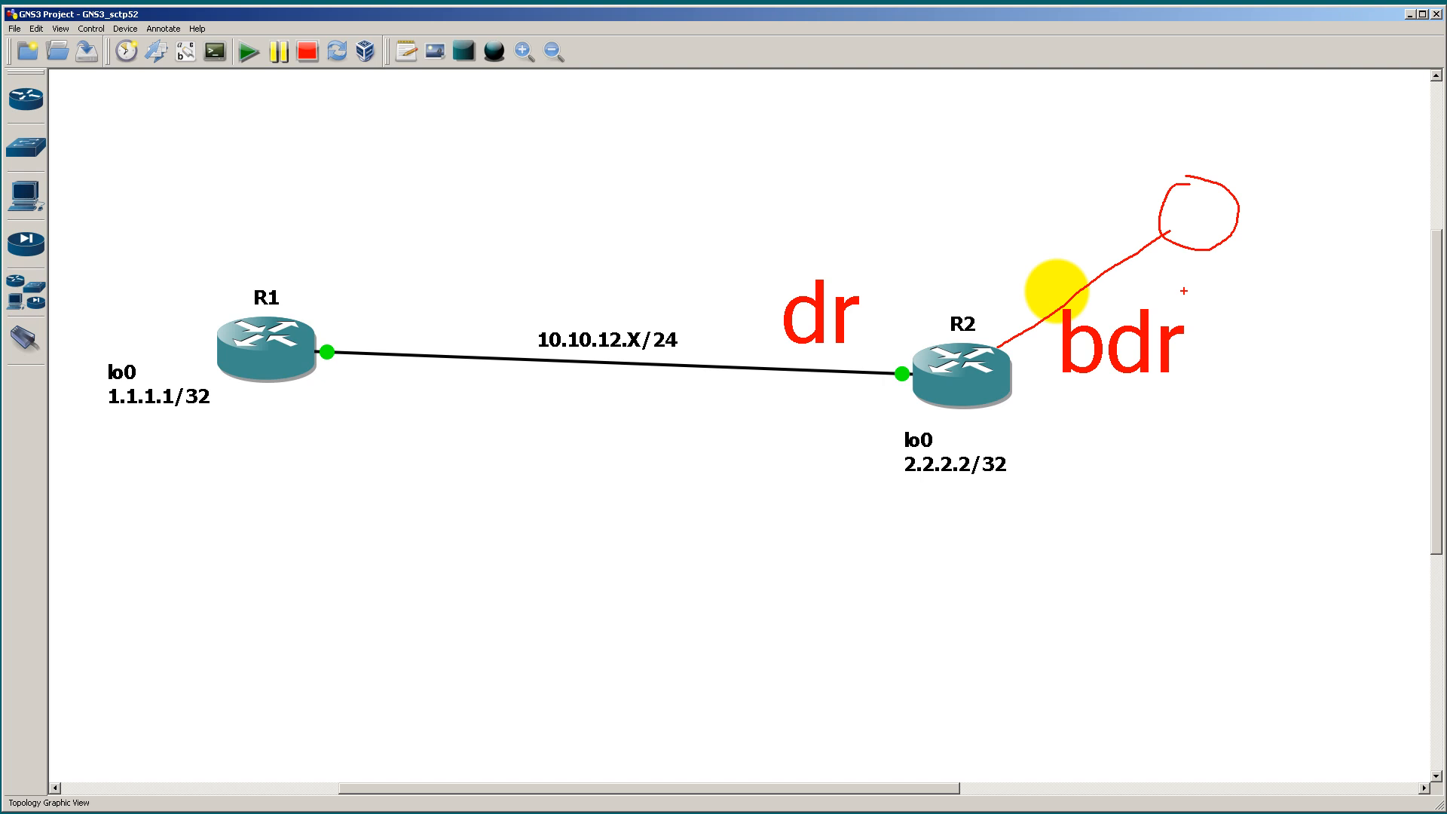
Step: Mark the R1–R2 segment with a bracketed freehand line beneath the link, then clear all the annotations
{"action": "mouse_move", "coordinate": [338, 394]}
{"action": "left_mouse_down"}
{"action": "mouse_move", "coordinate": [872, 436]}
{"action": "mouse_move", "coordinate": [881, 477]}
{"action": "left_mouse_up"}
{"action": "left_click_drag", "start_coordinate": [334, 377], "coordinate": [332, 447]}
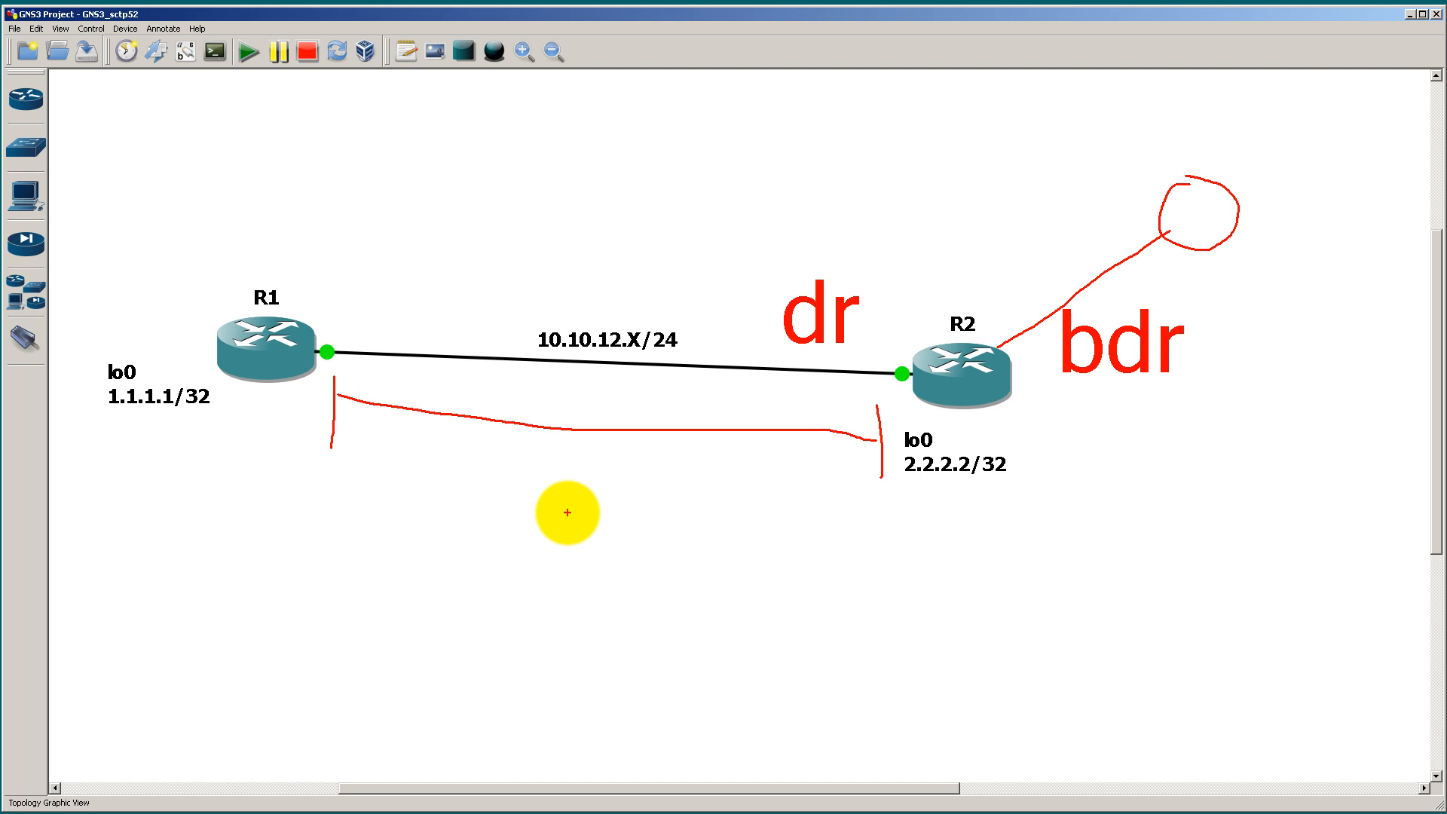
{"action": "key", "text": "Escape"}
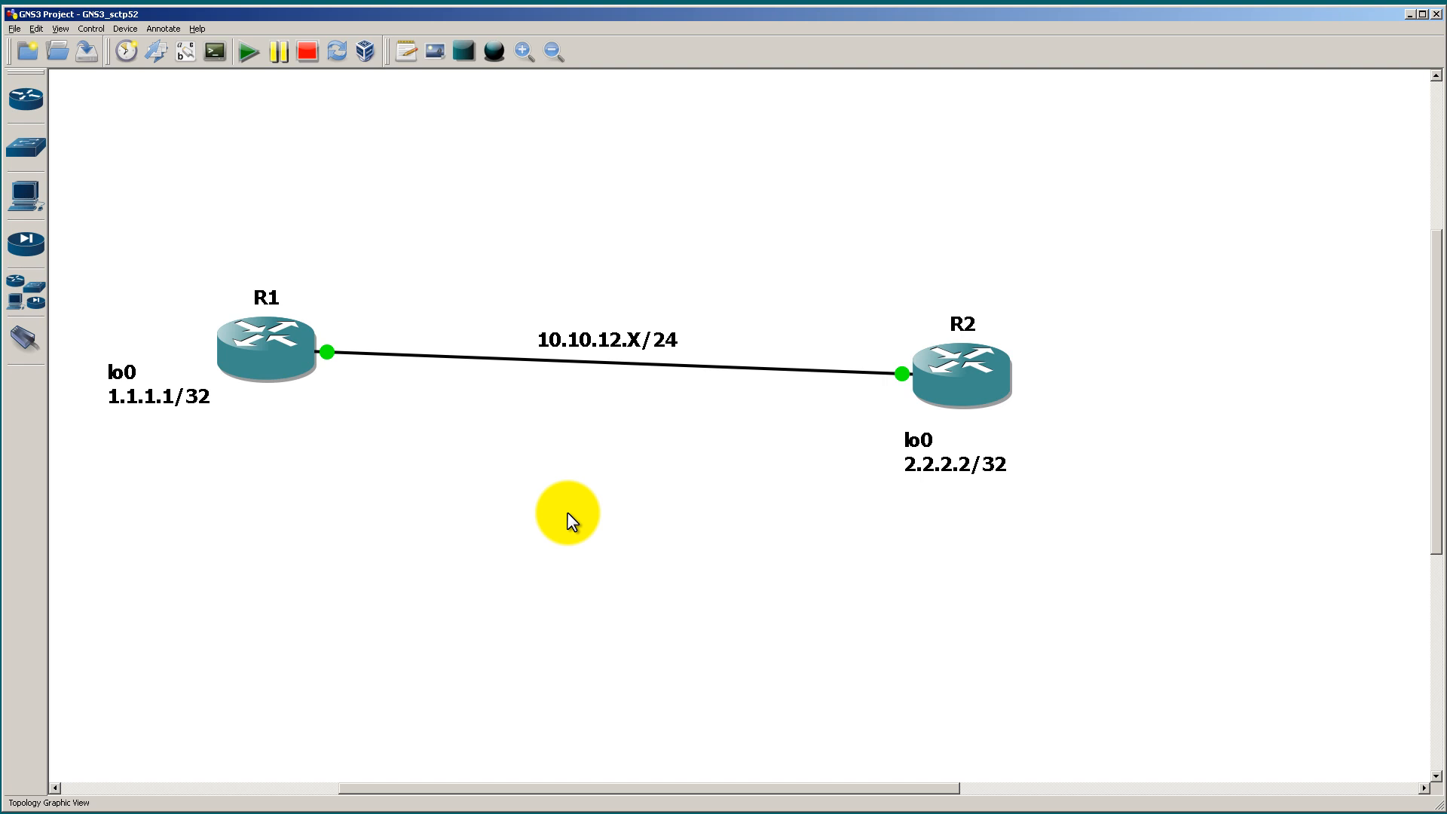
Step: Return to R2's console and enter router configuration for OSPF process 1
{"action": "key", "text": "alt+Tab"}
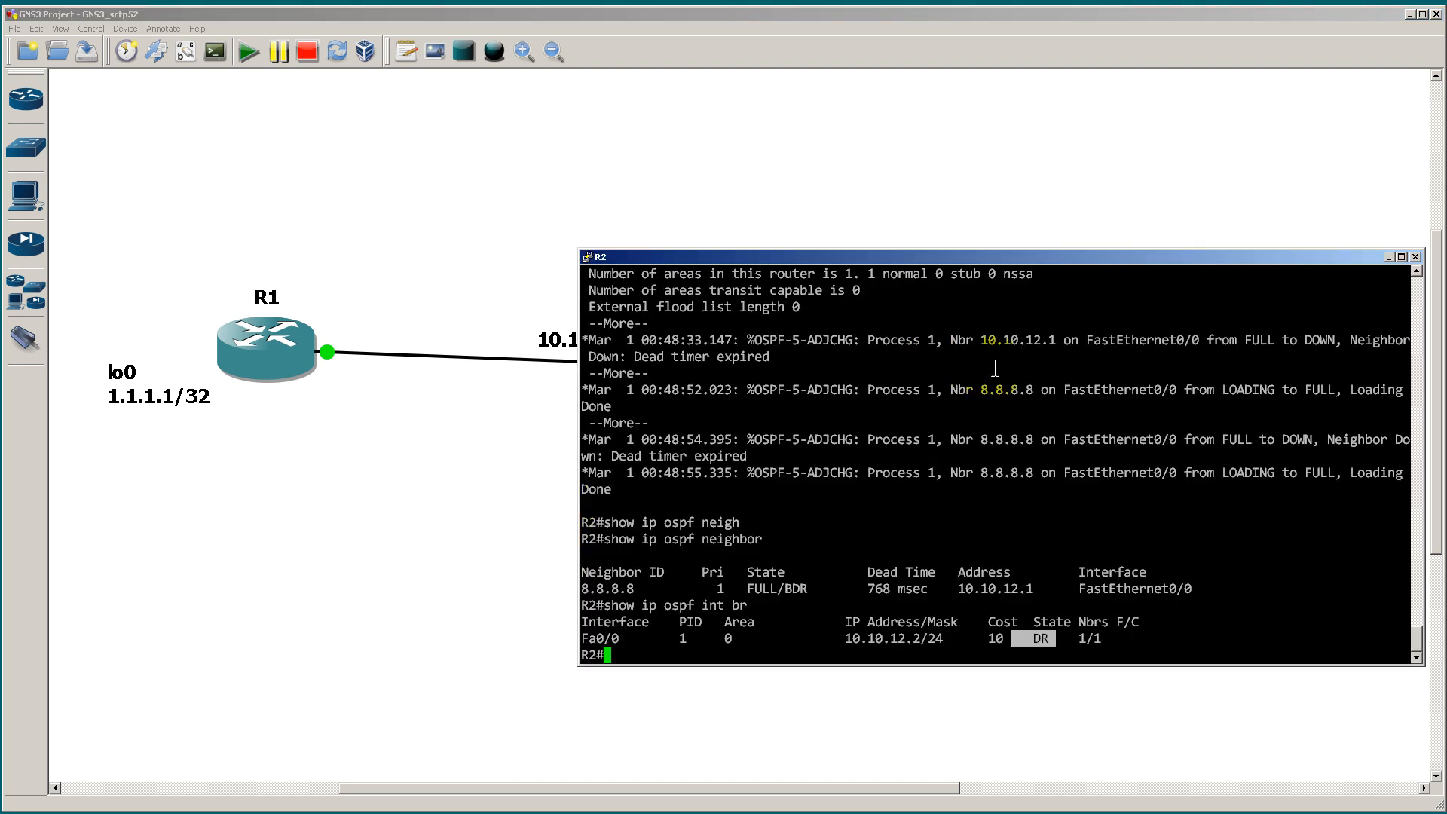
{"action": "left_click", "coordinate": [1085, 579]}
{"action": "type", "text": "conf t"}
{"action": "key", "text": "Return"}
{"action": "type", "text": "router ospf "}
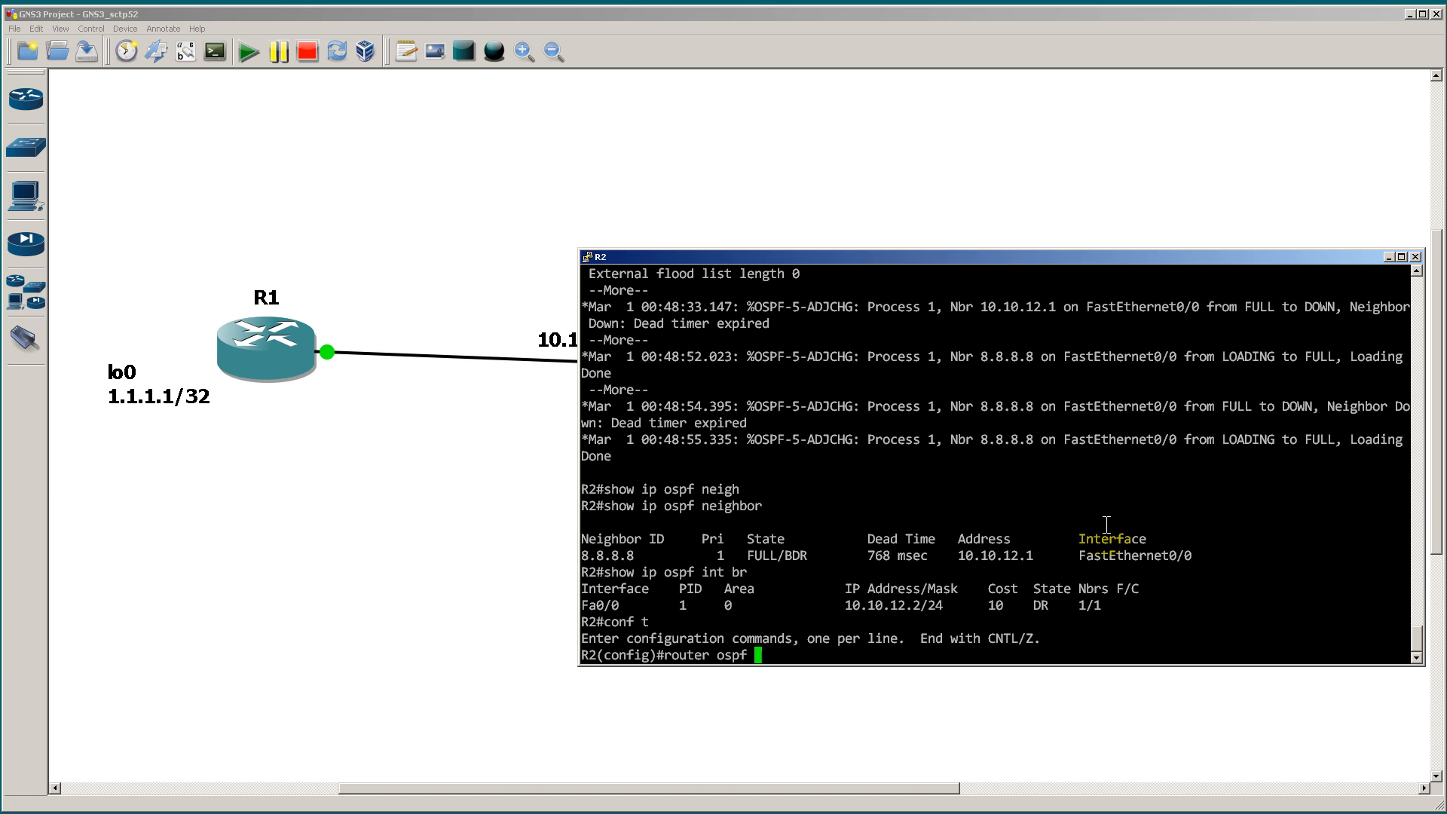
{"action": "type", "text": "1"}
{"action": "key", "text": "Return"}
Step: Configure interface lo0 on R2 with IP address 2.2.2.2 255.255.255.255 and end configuration mode
{"action": "type", "text": "int lo0"}
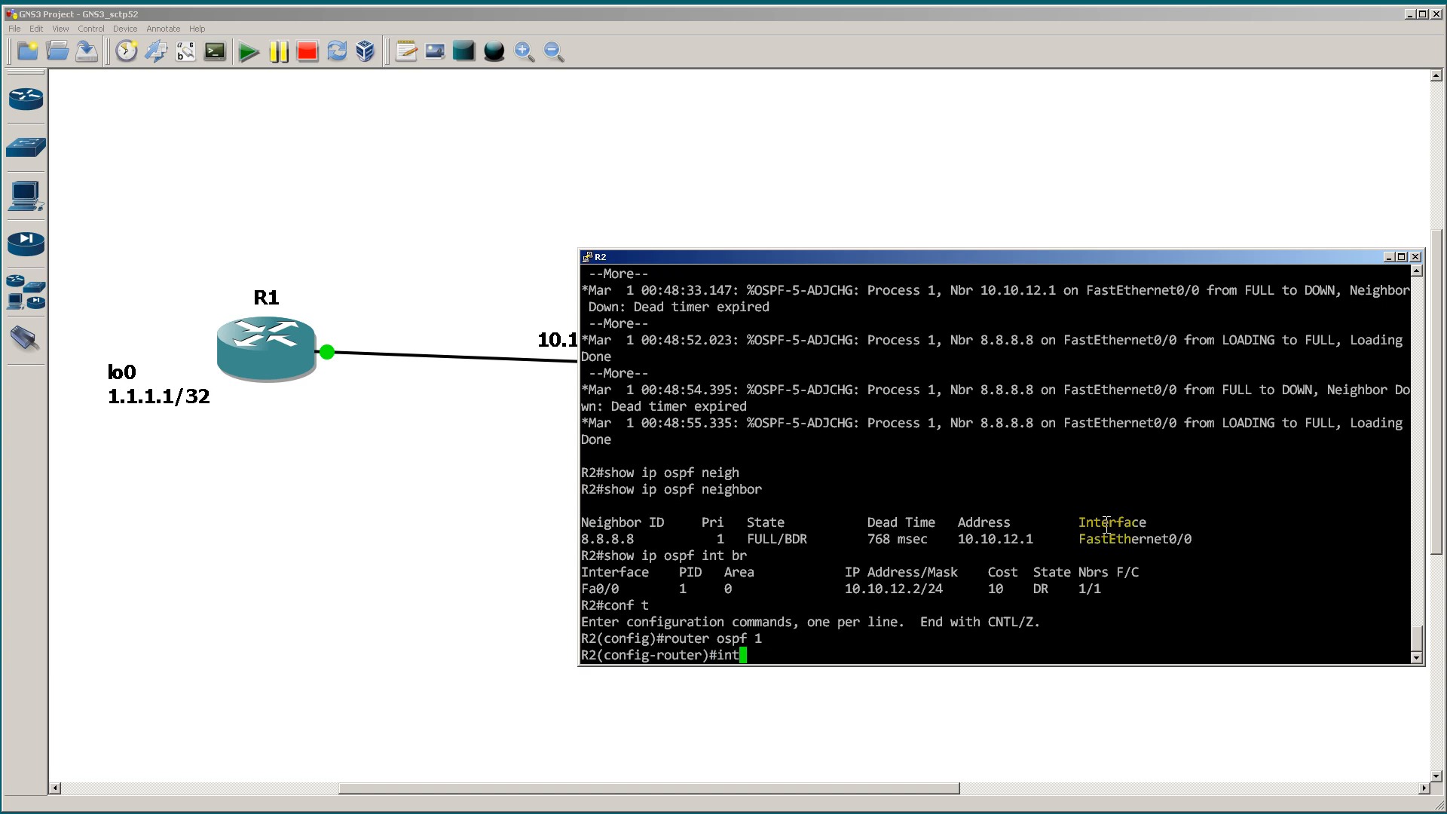
{"action": "key", "text": "Return"}
{"action": "type", "text": "ip add"}
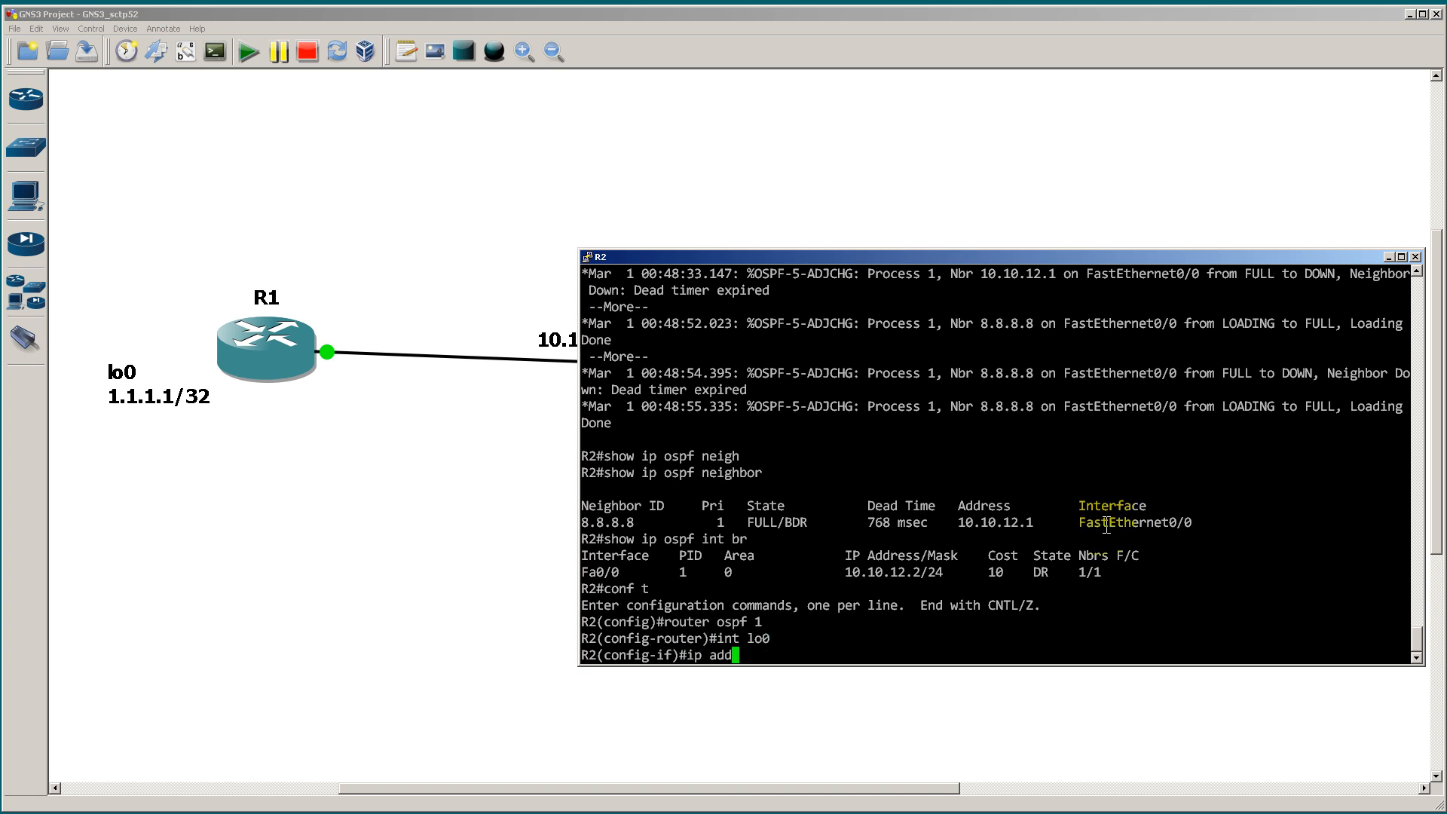
{"action": "key", "text": "Tab"}
{"action": "type", "text": "2.2.2.2 255"}
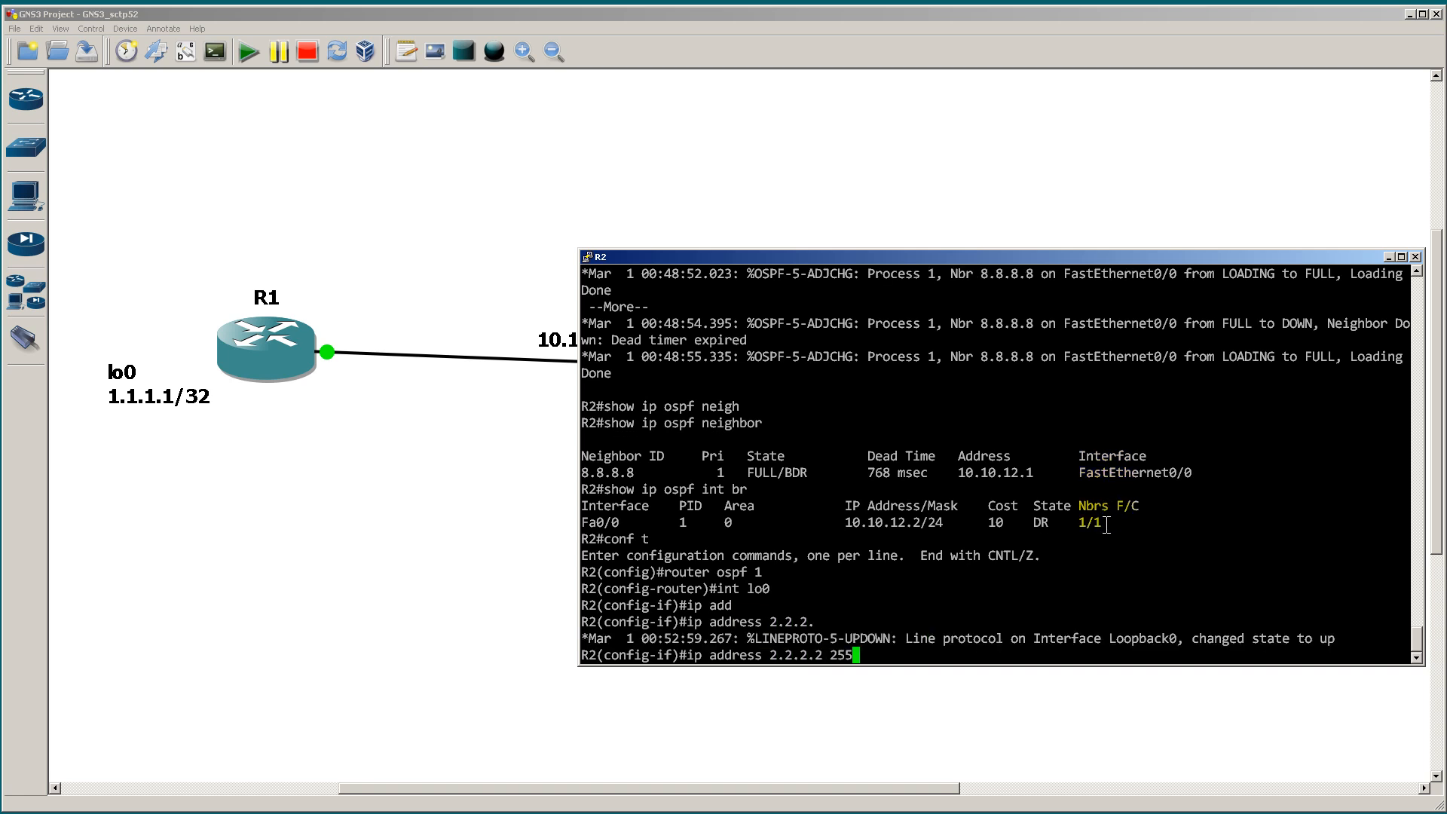
{"action": "type", "text": ".255.255.255.255.25"}
{"action": "key", "text": "Return"}
{"action": "type", "text": "end"}
{"action": "key", "text": "Return"}
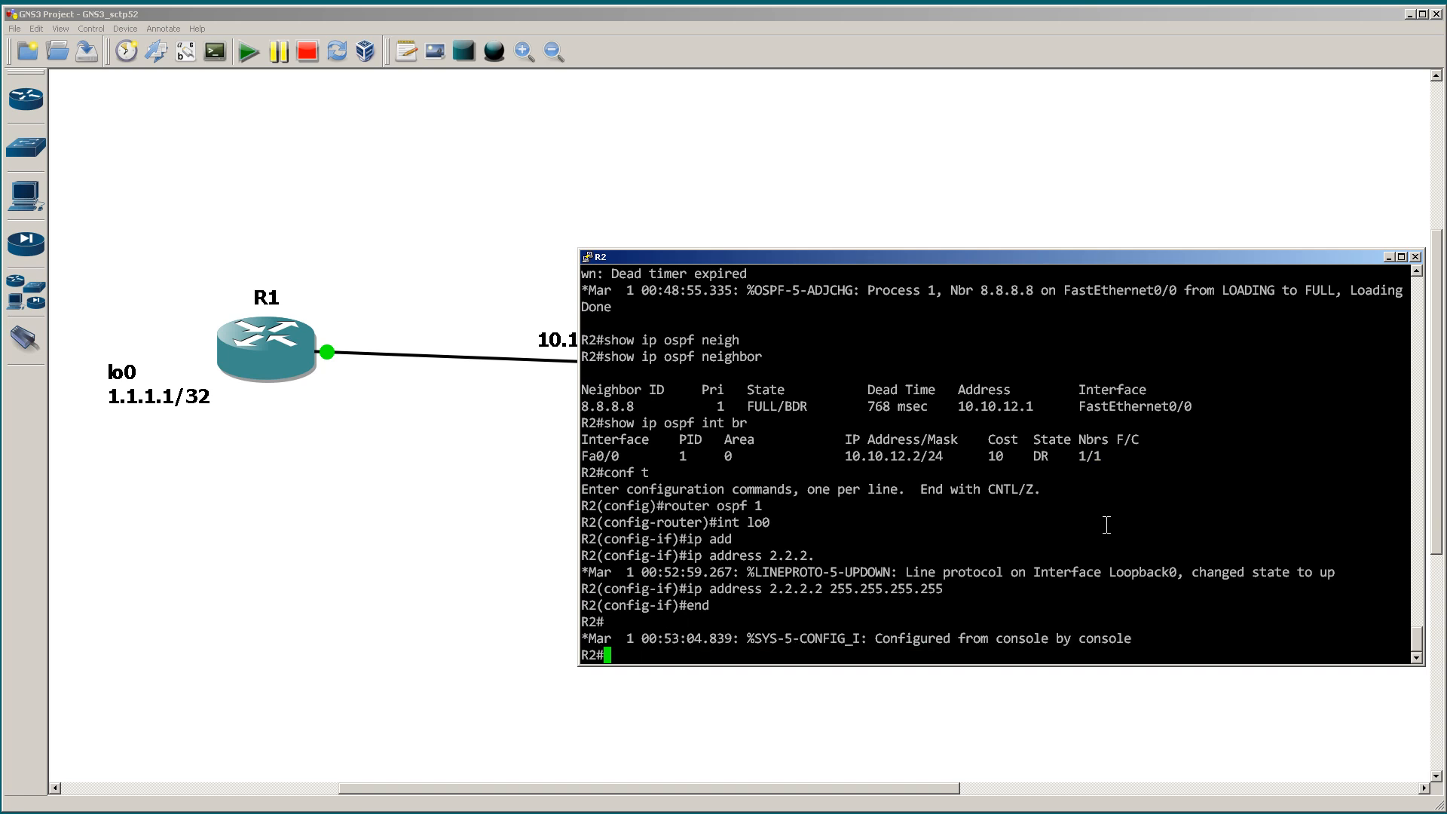
Step: Switch to R1's console and list its OSPF routes with show ip route ospf
{"action": "key", "text": "alt+Tab"}
{"action": "key", "text": "Return"}
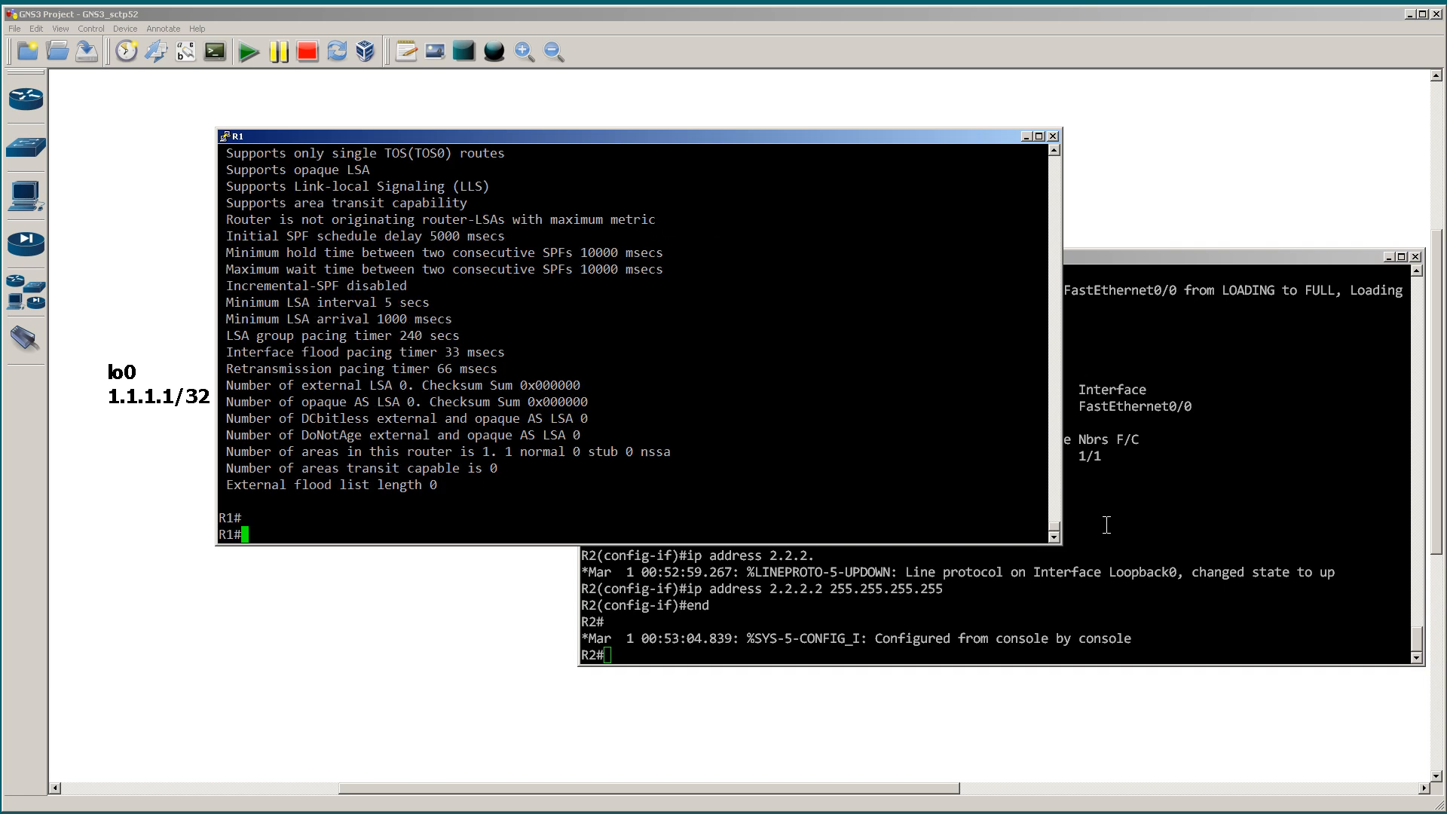
{"action": "type", "text": "show ip route ospf"}
{"action": "key", "text": "Return"}
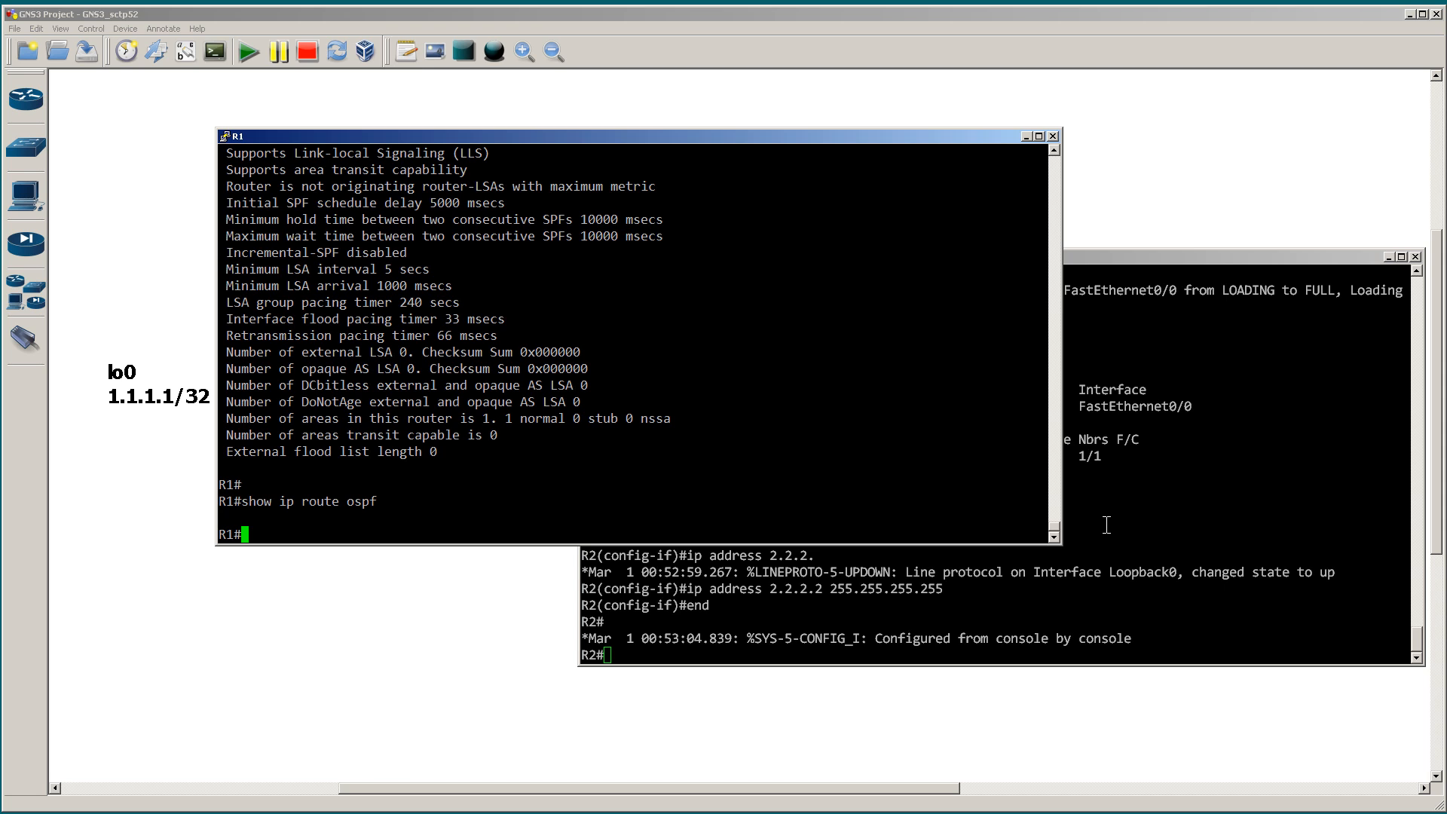
Step: Run show ip protocols on R1 to review its OSPF settings and routing information sources
{"action": "type", "text": "show ip prot"}
{"action": "key", "text": "Tab"}
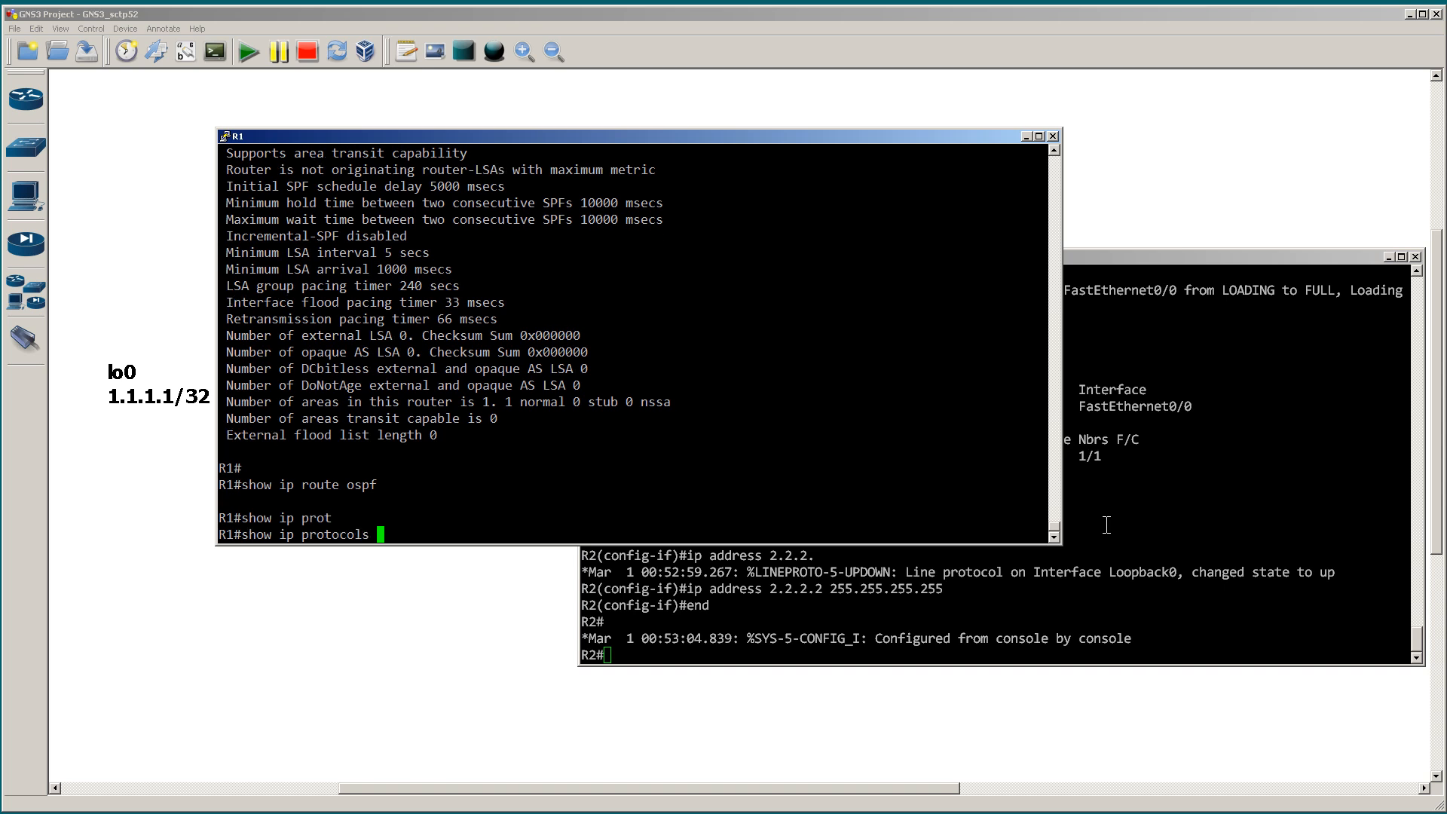
{"action": "key", "text": "Return"}
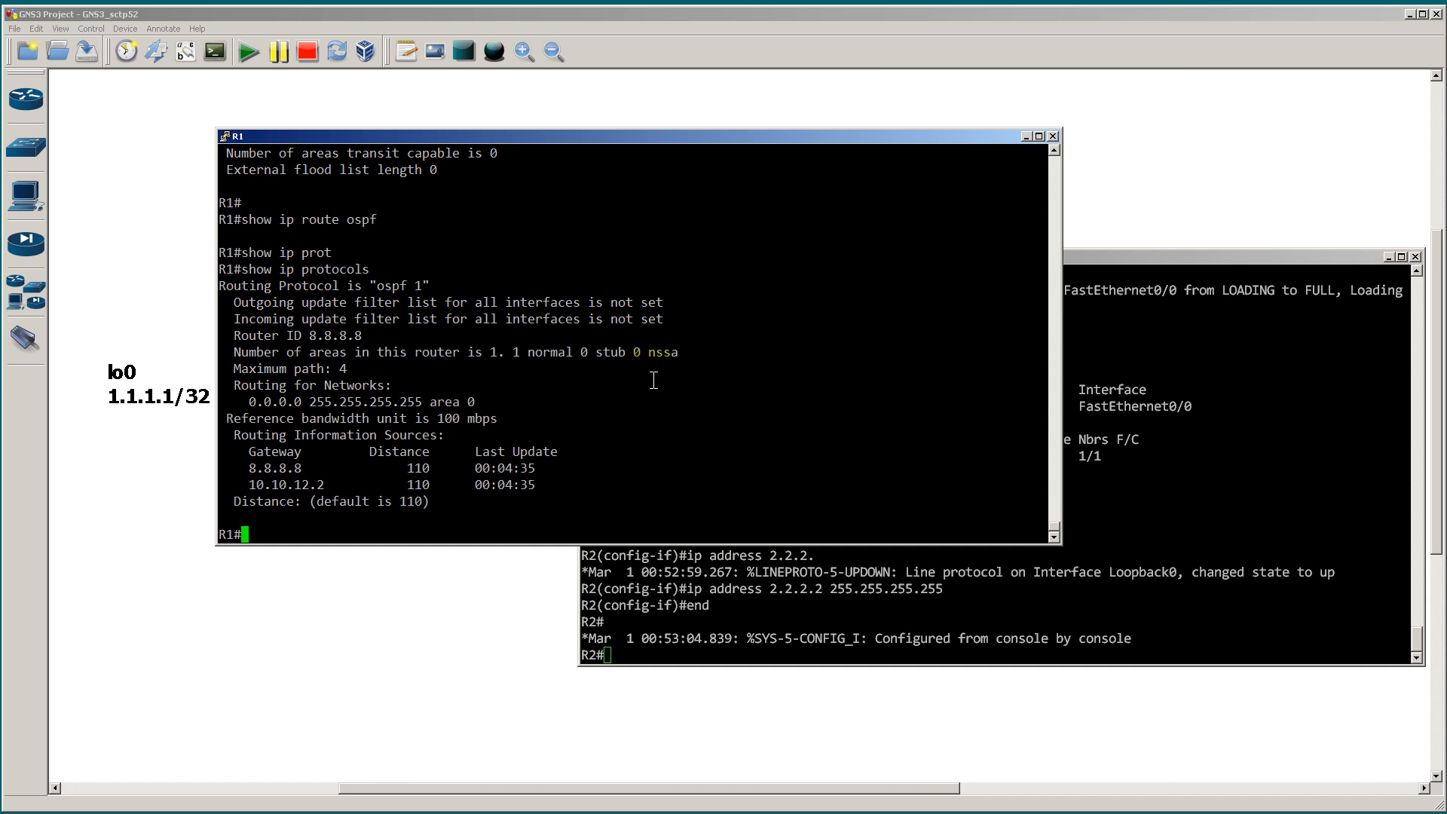
Step: Run show ip ospf int on R1 to inspect the OSPF interface details, then quit the paused output
{"action": "type", "text": "show ip ospf int"}
{"action": "key", "text": "Return"}
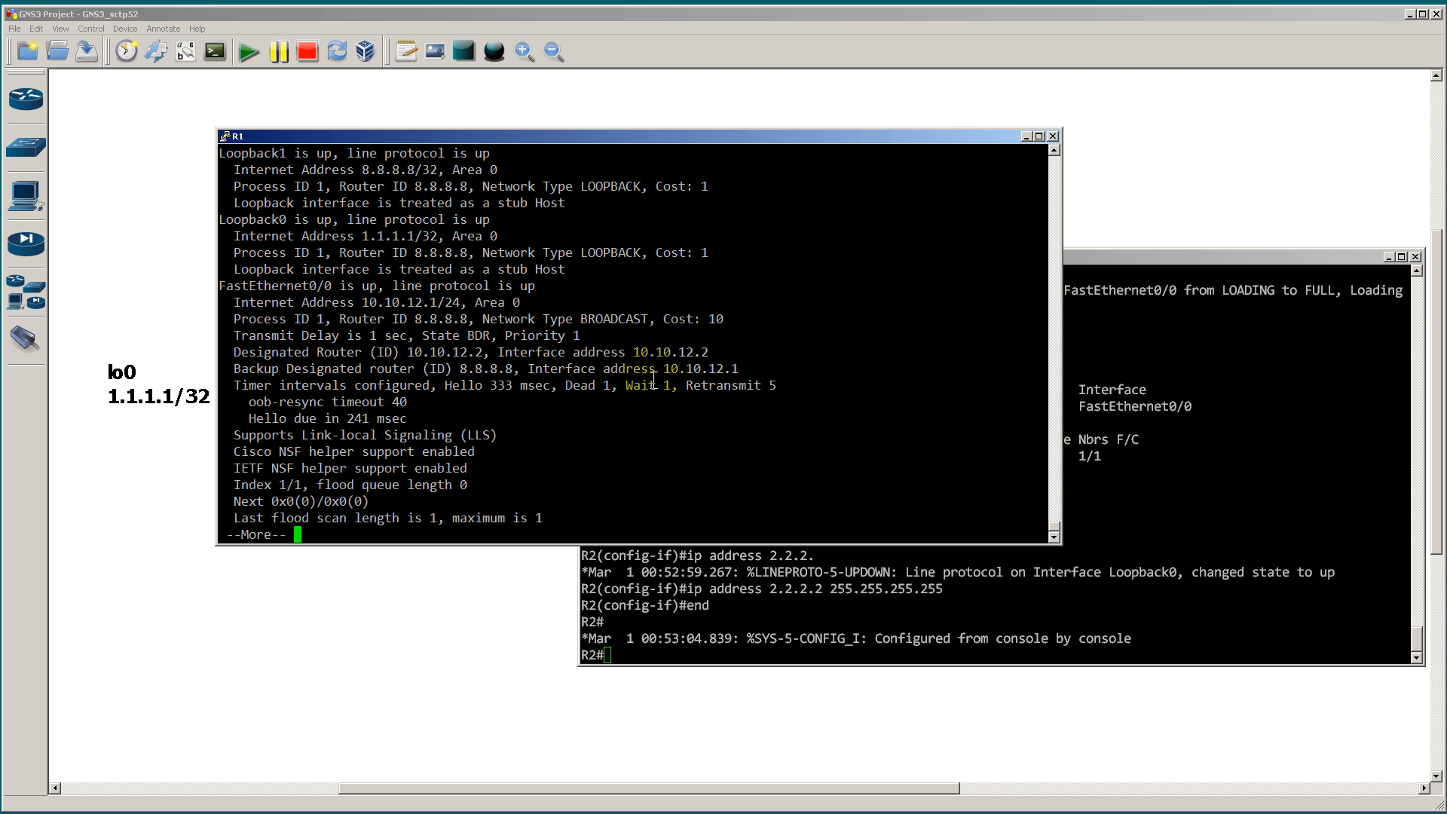
{"action": "key", "text": "q"}
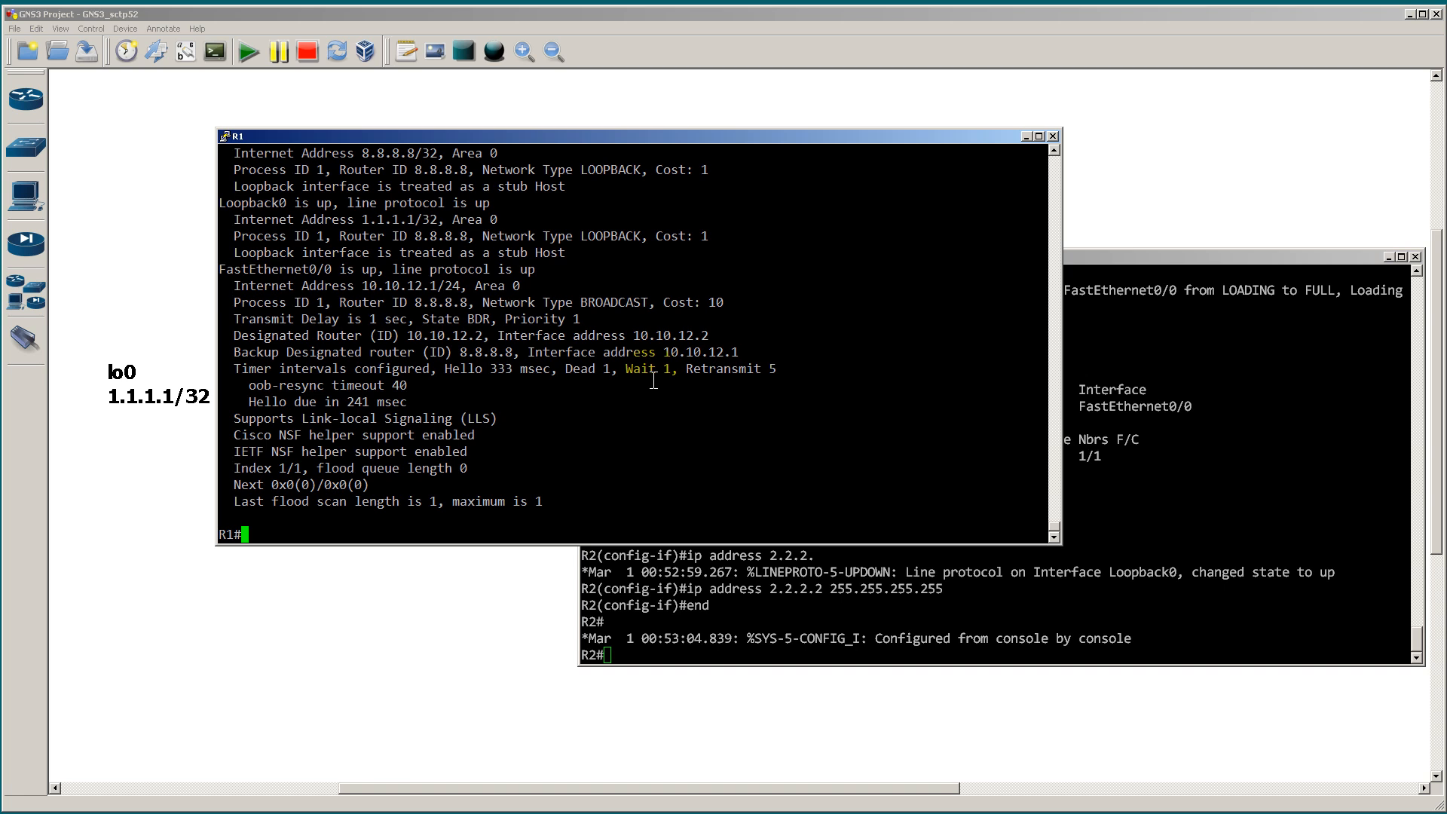
Step: Run show ip ospf neighbor on R1 to check its adjacency with R2
{"action": "type", "text": "show ip ospf neigh"}
{"action": "key", "text": "Tab"}
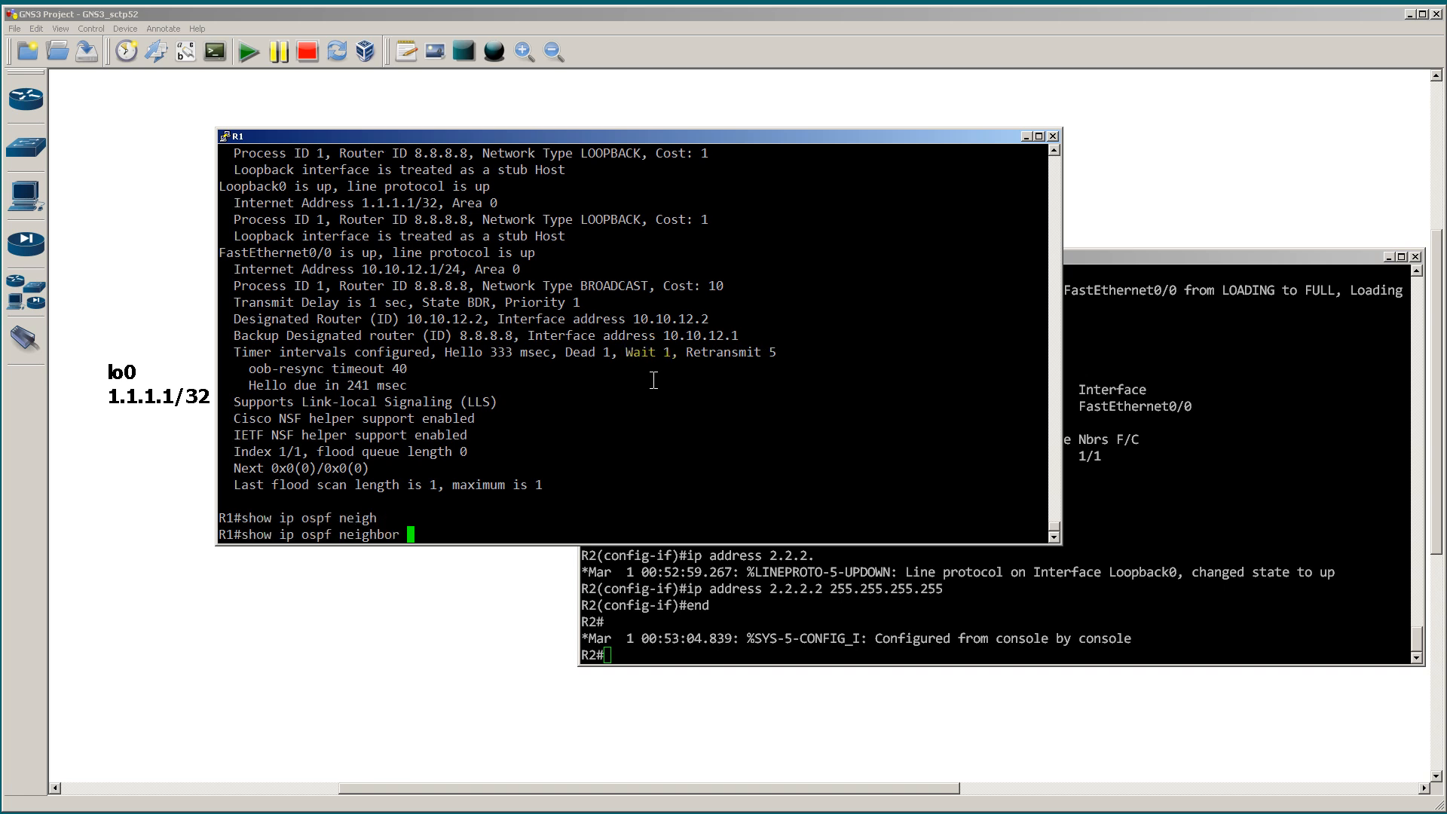
{"action": "key", "text": "Return"}
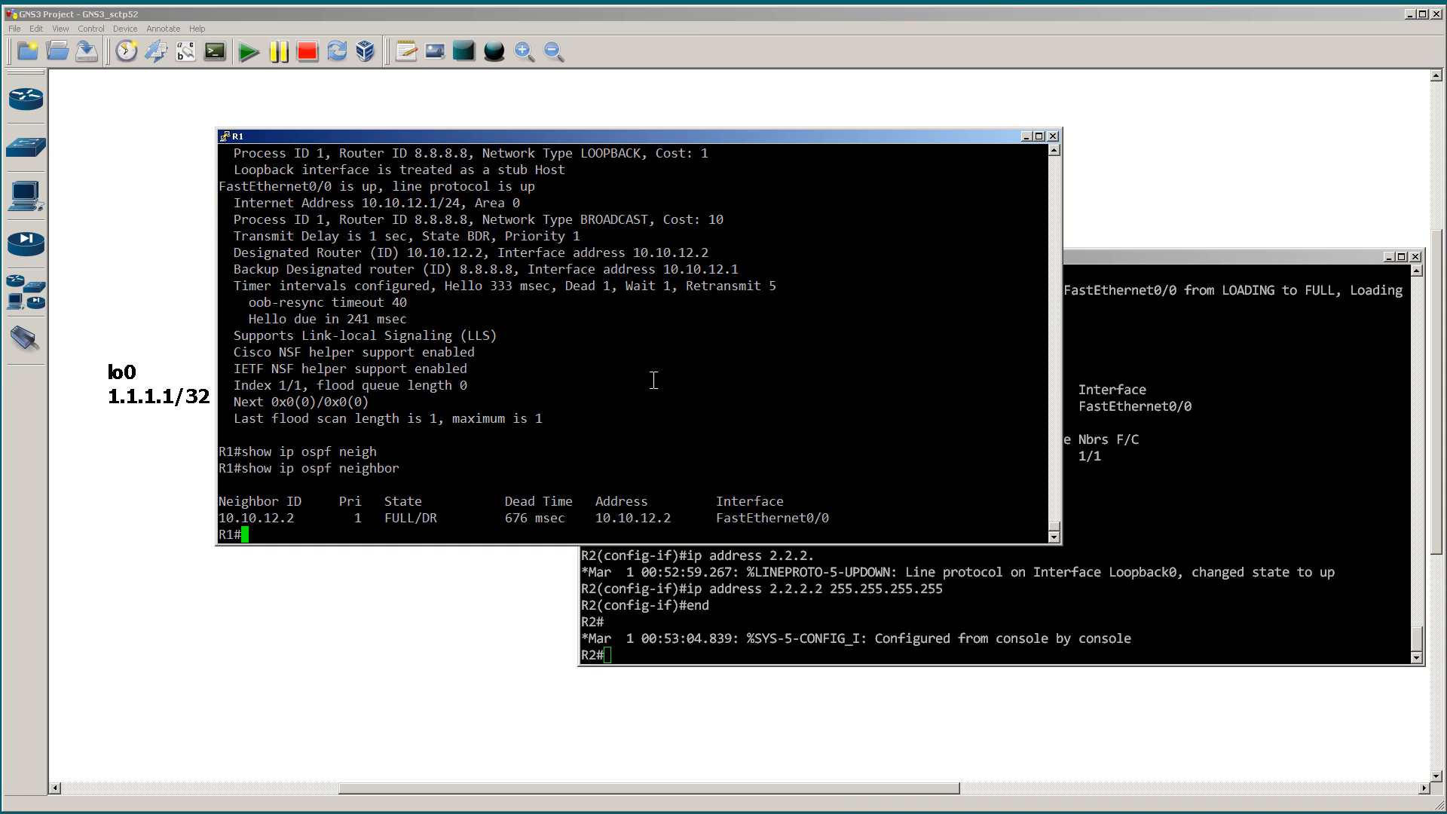
Step: Run show ip ospf database on R1 and highlight the router link entry for 10.10.12.2
{"action": "type", "text": "show ip ospf data"}
{"action": "key", "text": "Tab"}
{"action": "key", "text": "Return"}
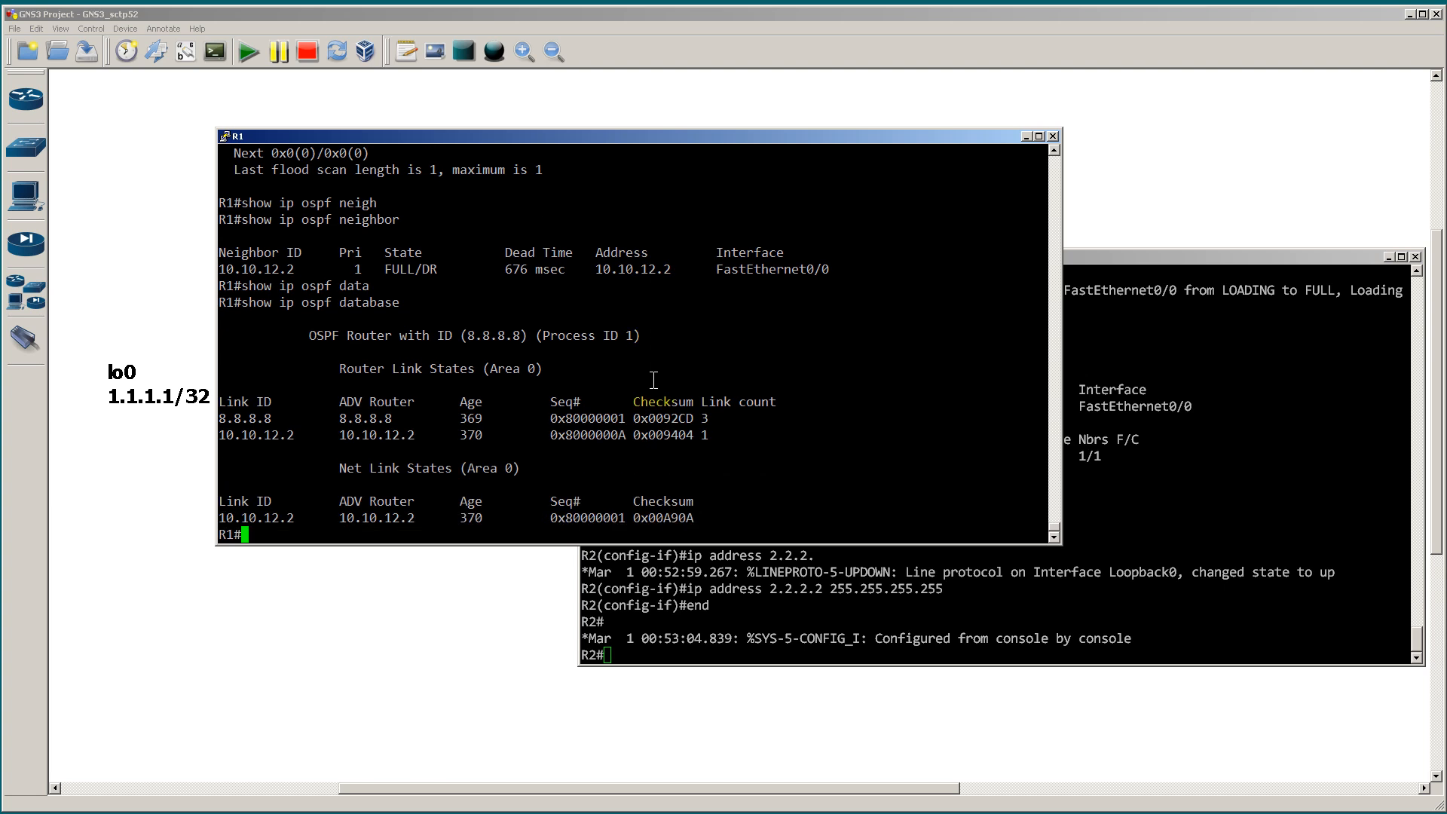
{"action": "left_click", "coordinate": [222, 435]}
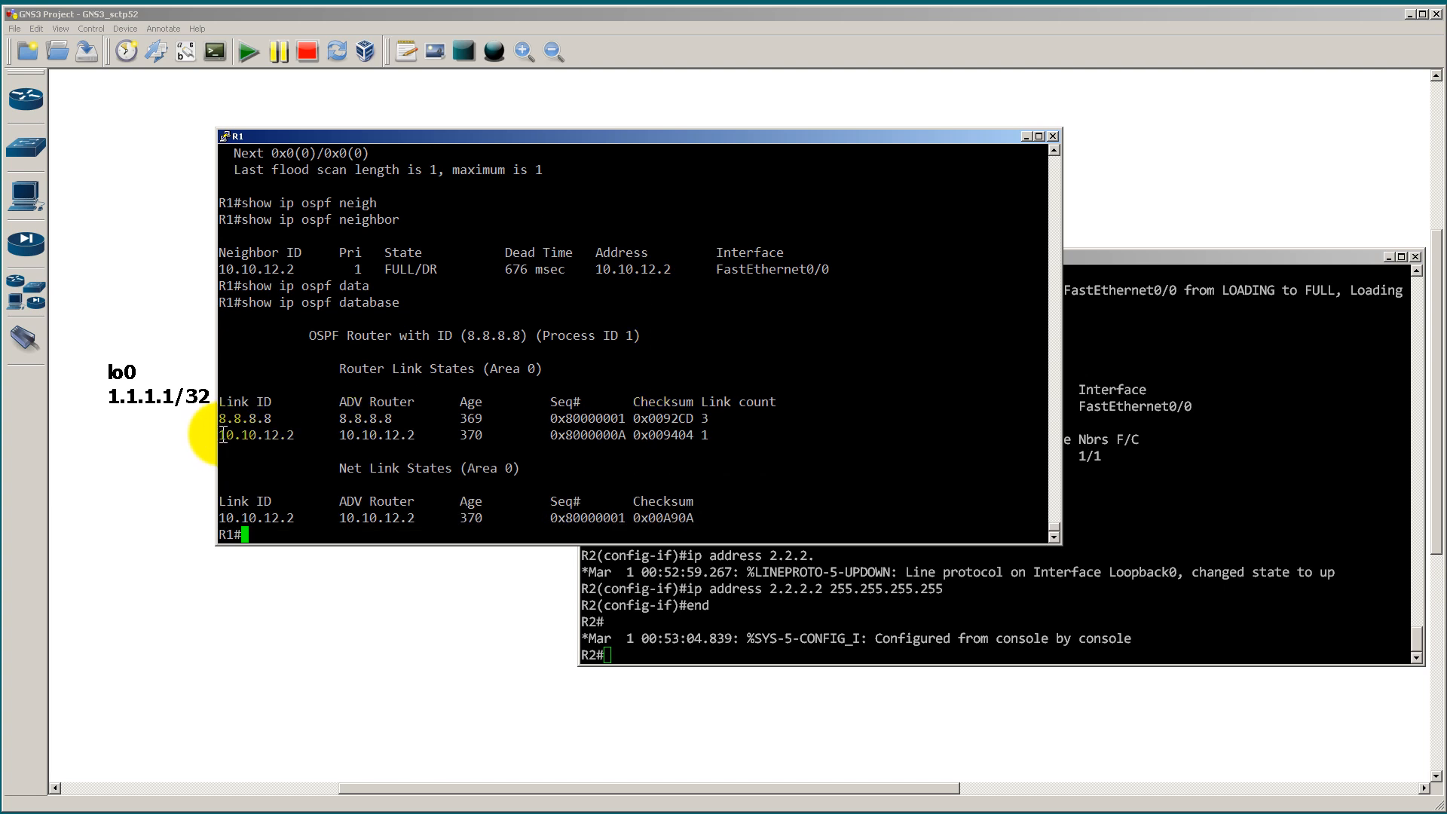
{"action": "left_click_drag", "start_coordinate": [223, 435], "coordinate": [714, 442]}
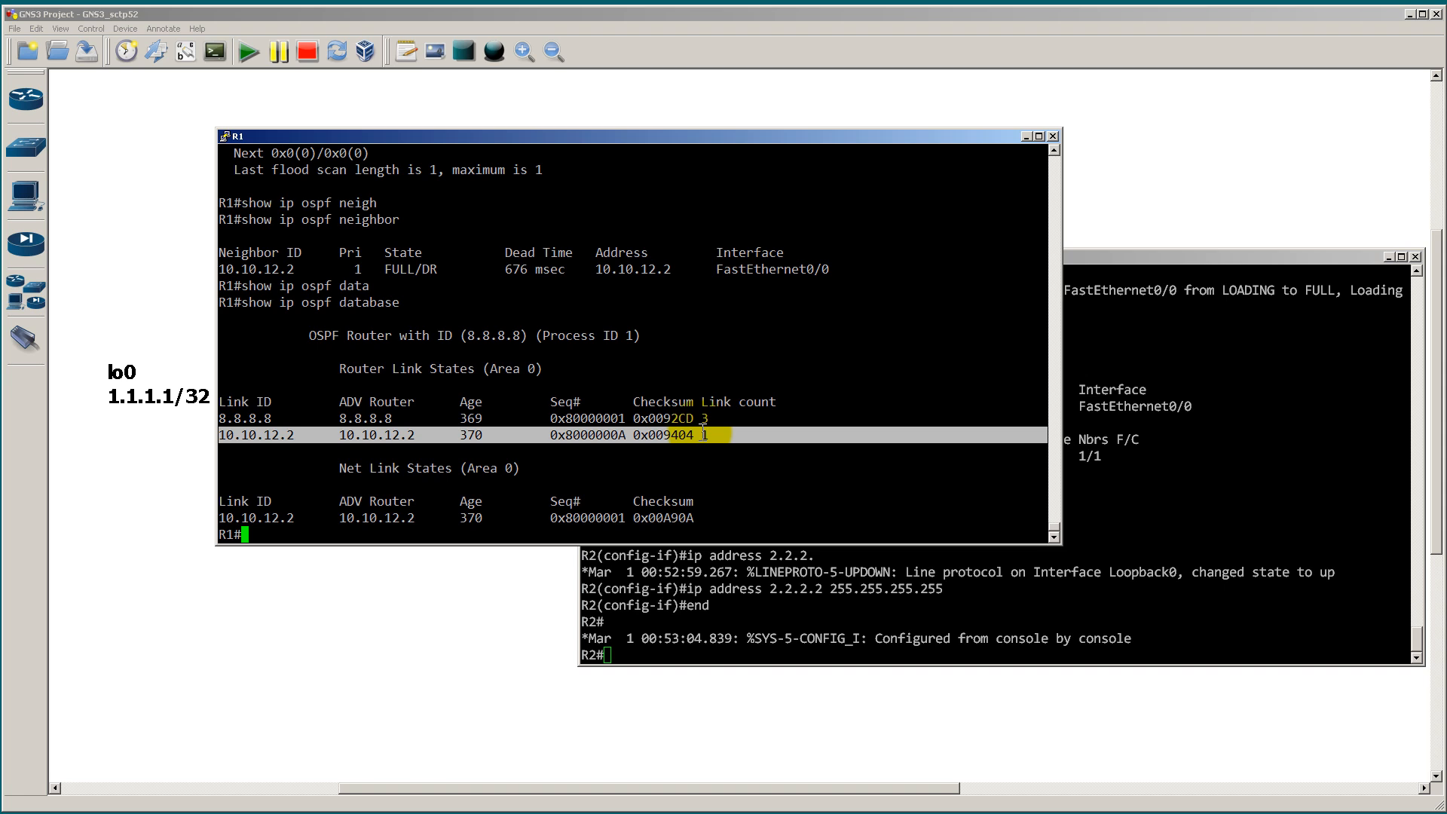
Step: Run show ip ospf database router 10.10.12.2 on R1 and highlight its transit network link details
{"action": "type", "text": "show ip ospf data"}
{"action": "key", "text": "Tab"}
{"action": "type", "text": "router 10."}
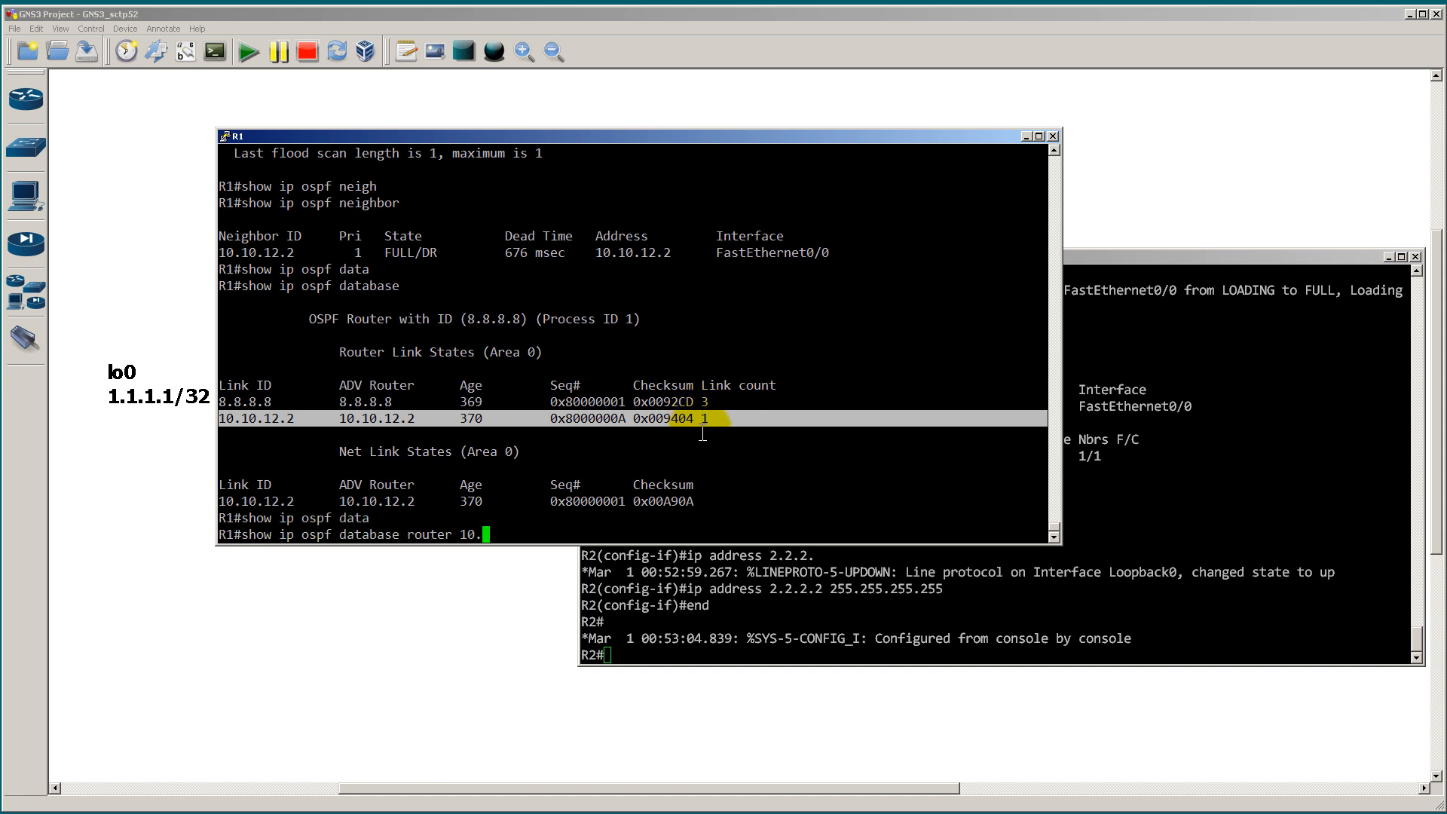
{"action": "type", "text": "10.12.2."}
{"action": "key", "text": "Return"}
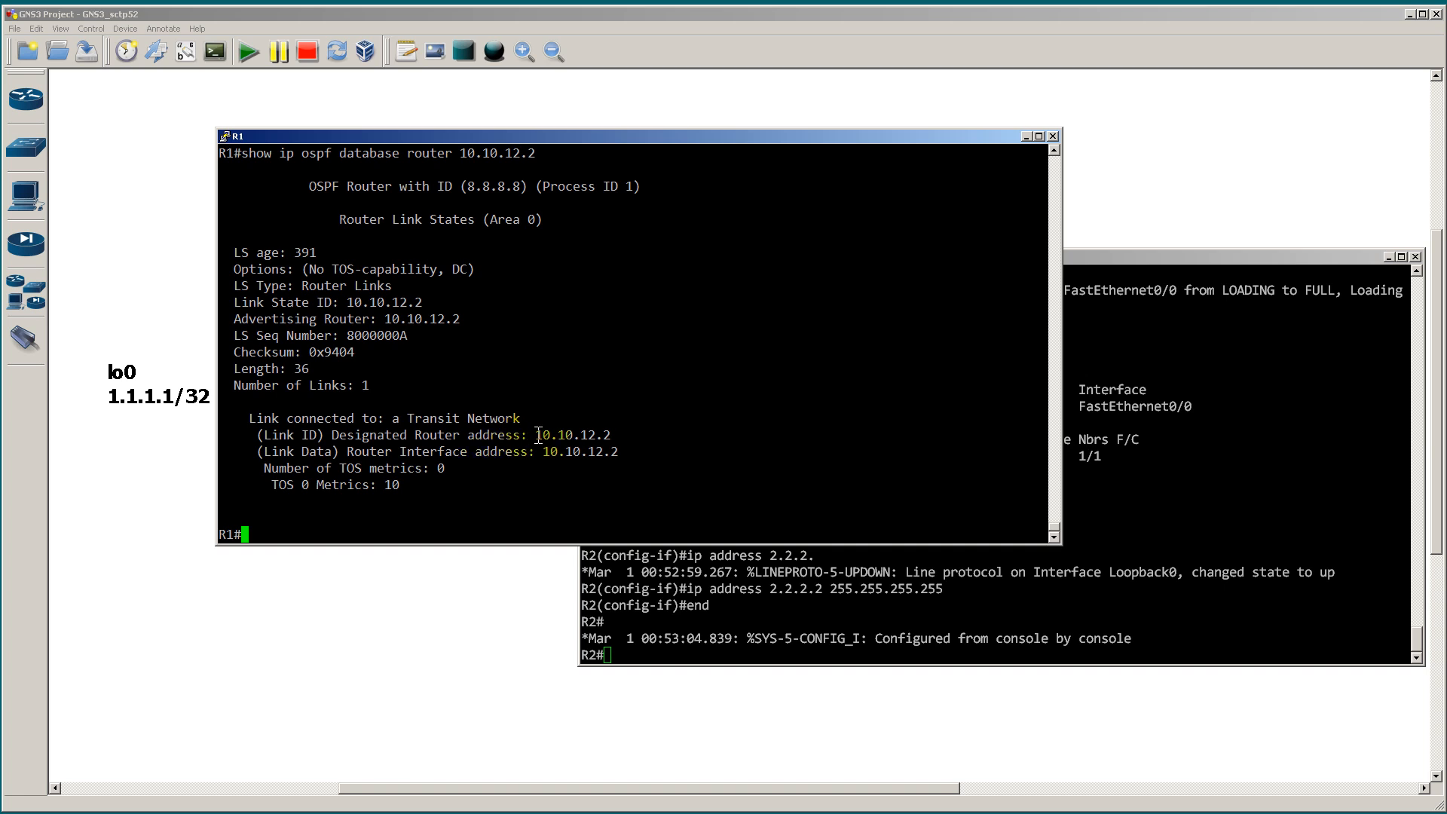
{"action": "left_click_drag", "start_coordinate": [226, 501], "coordinate": [238, 418]}
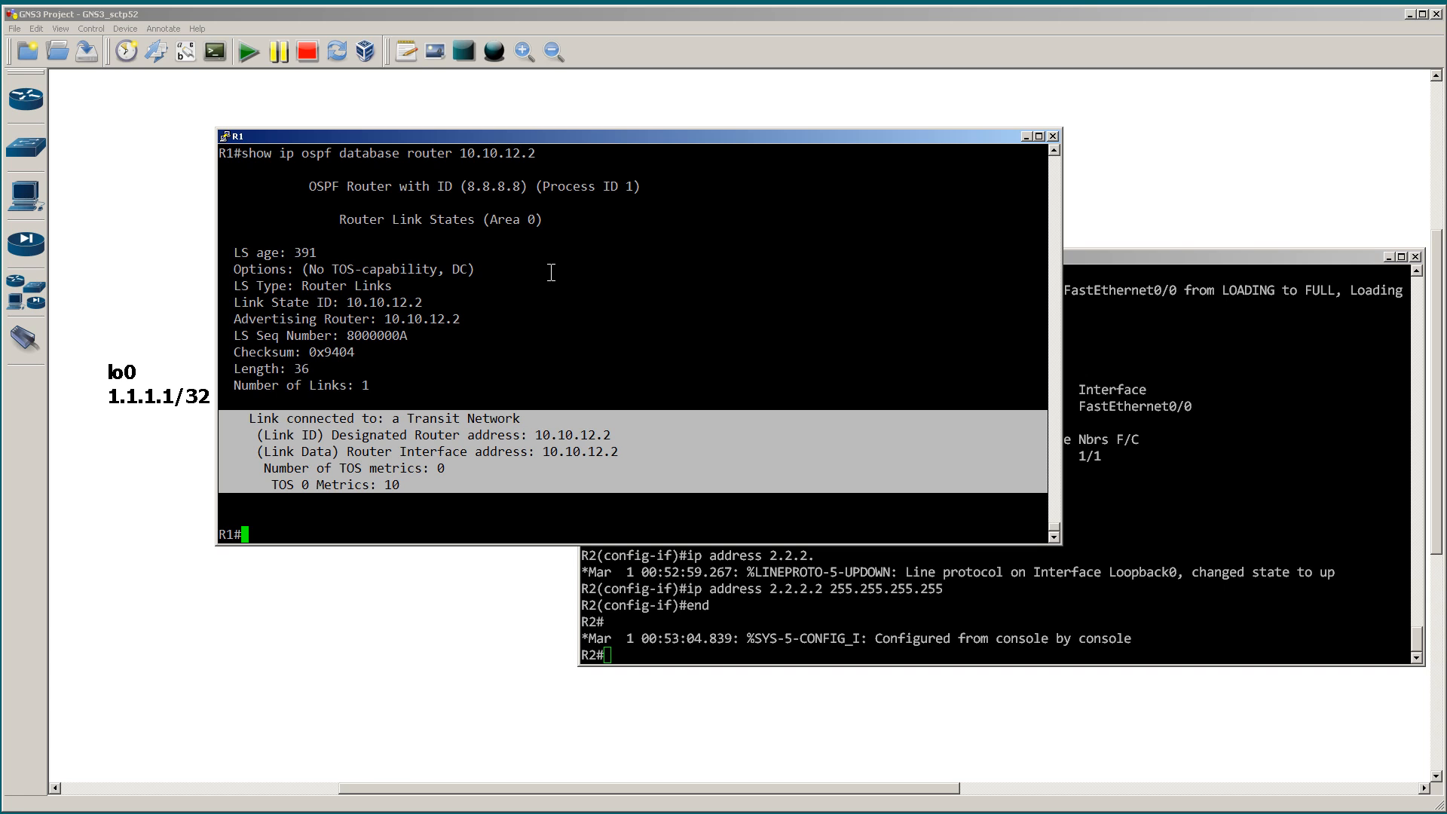
Step: Switch to R2's console and run show ip ospf int br to list its OSPF-enabled interfaces
{"action": "left_click", "coordinate": [1184, 397]}
{"action": "type", "text": "show ip ospf int br"}
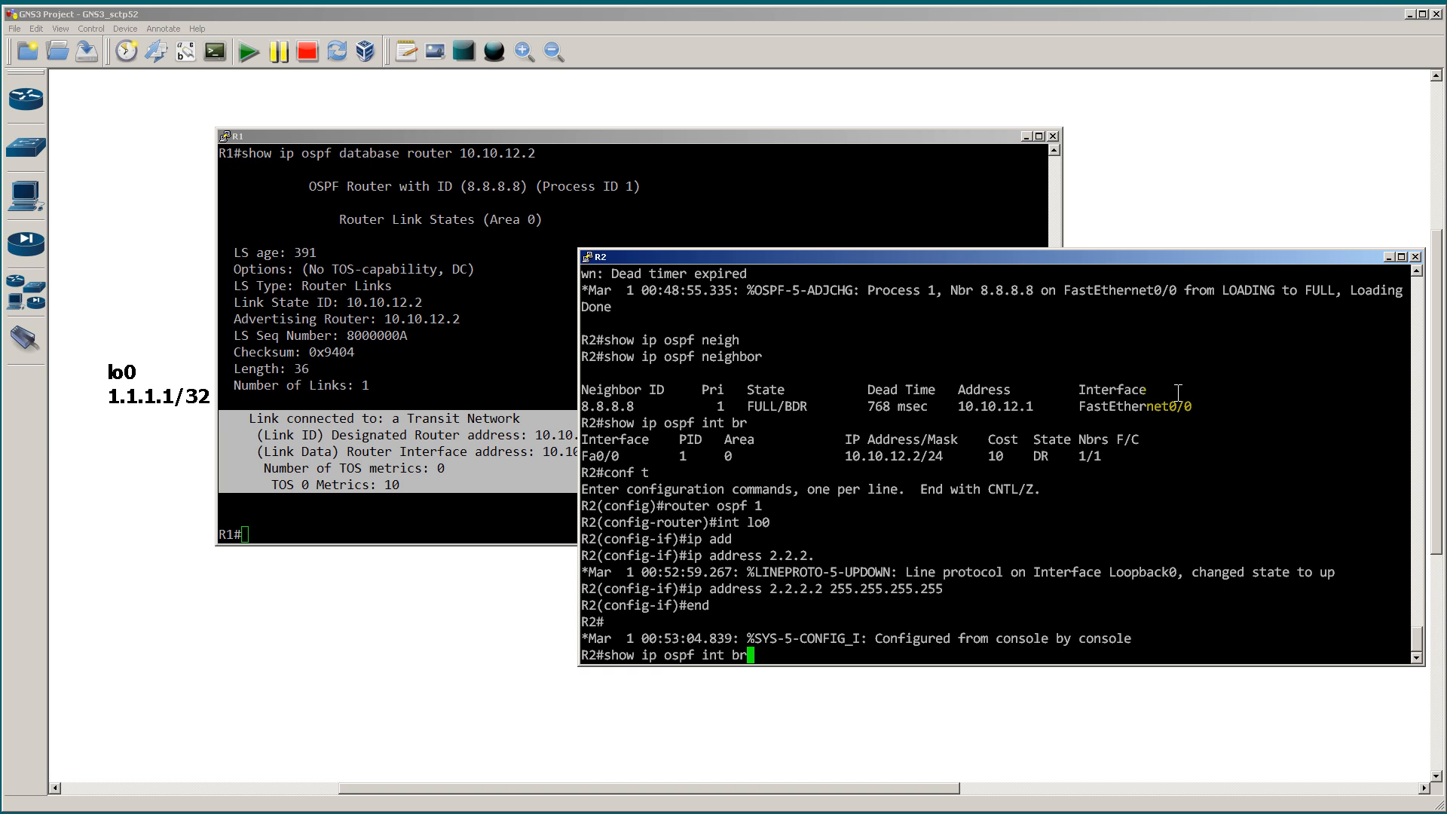
{"action": "key", "text": "Return"}
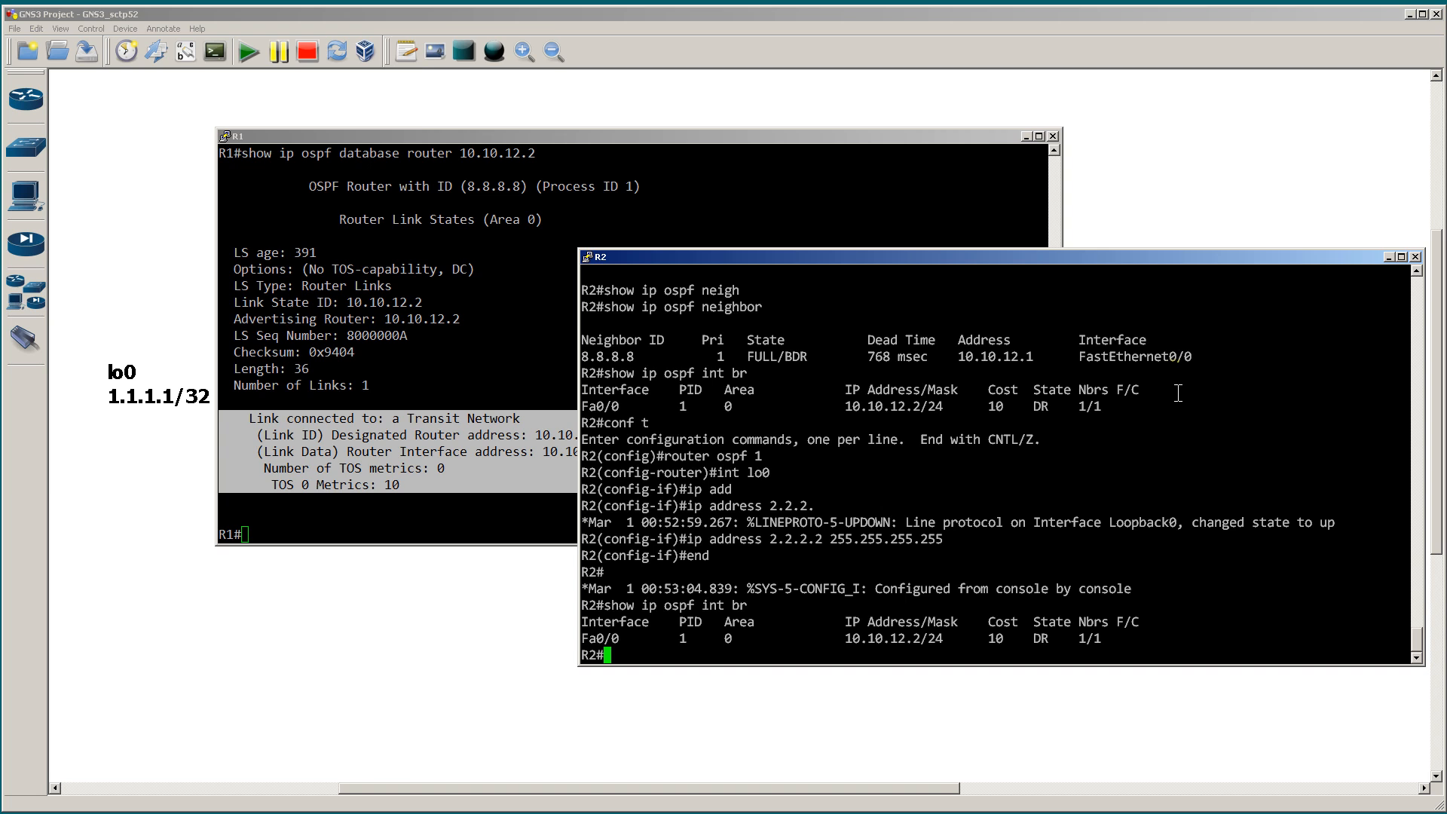
Step: Display R2's running configuration, highlight the router ospf 1 section, and quit the paused output
{"action": "type", "text": "show run"}
{"action": "key", "text": "Return"}
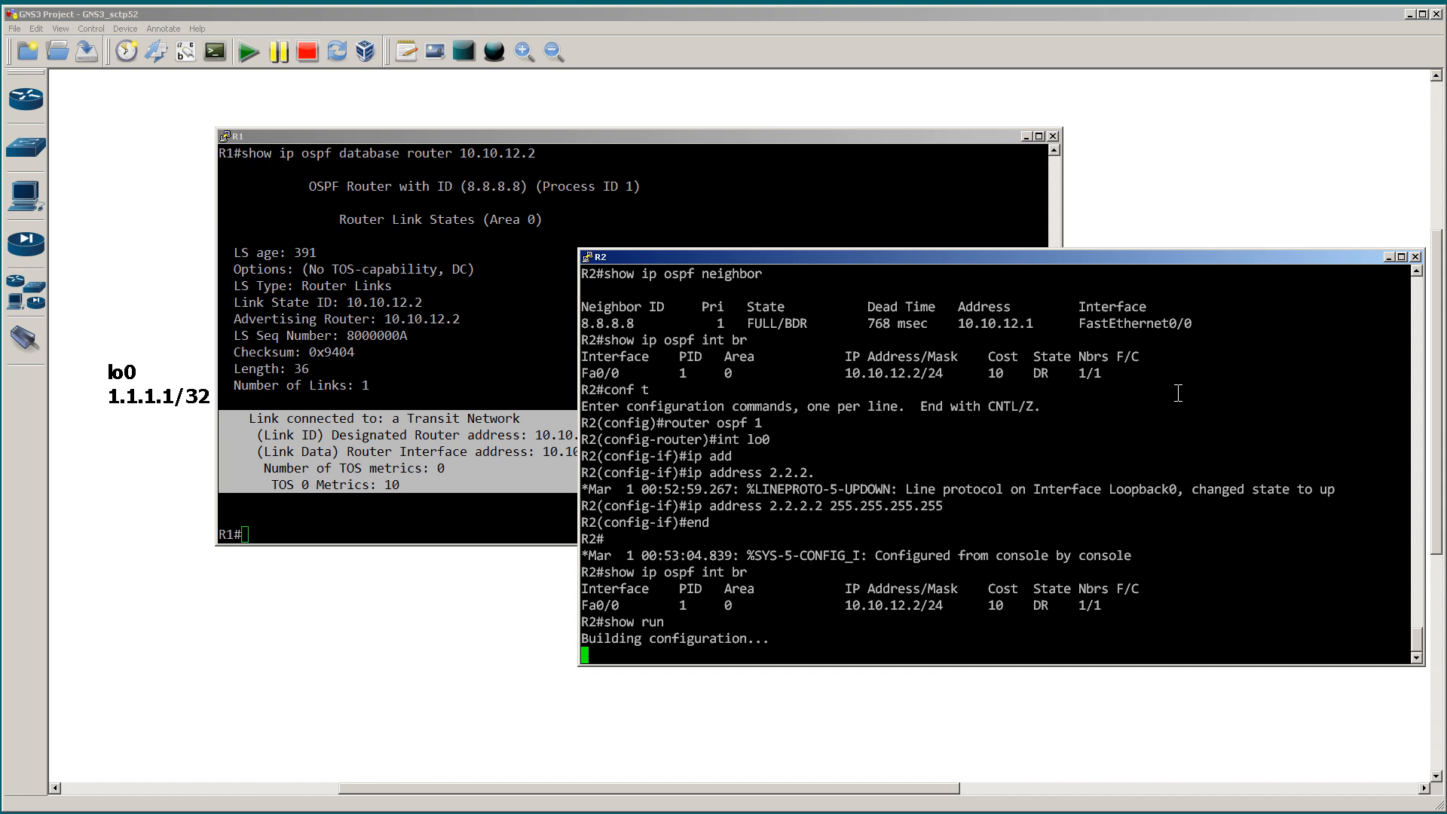
{"action": "key", "text": "space"}
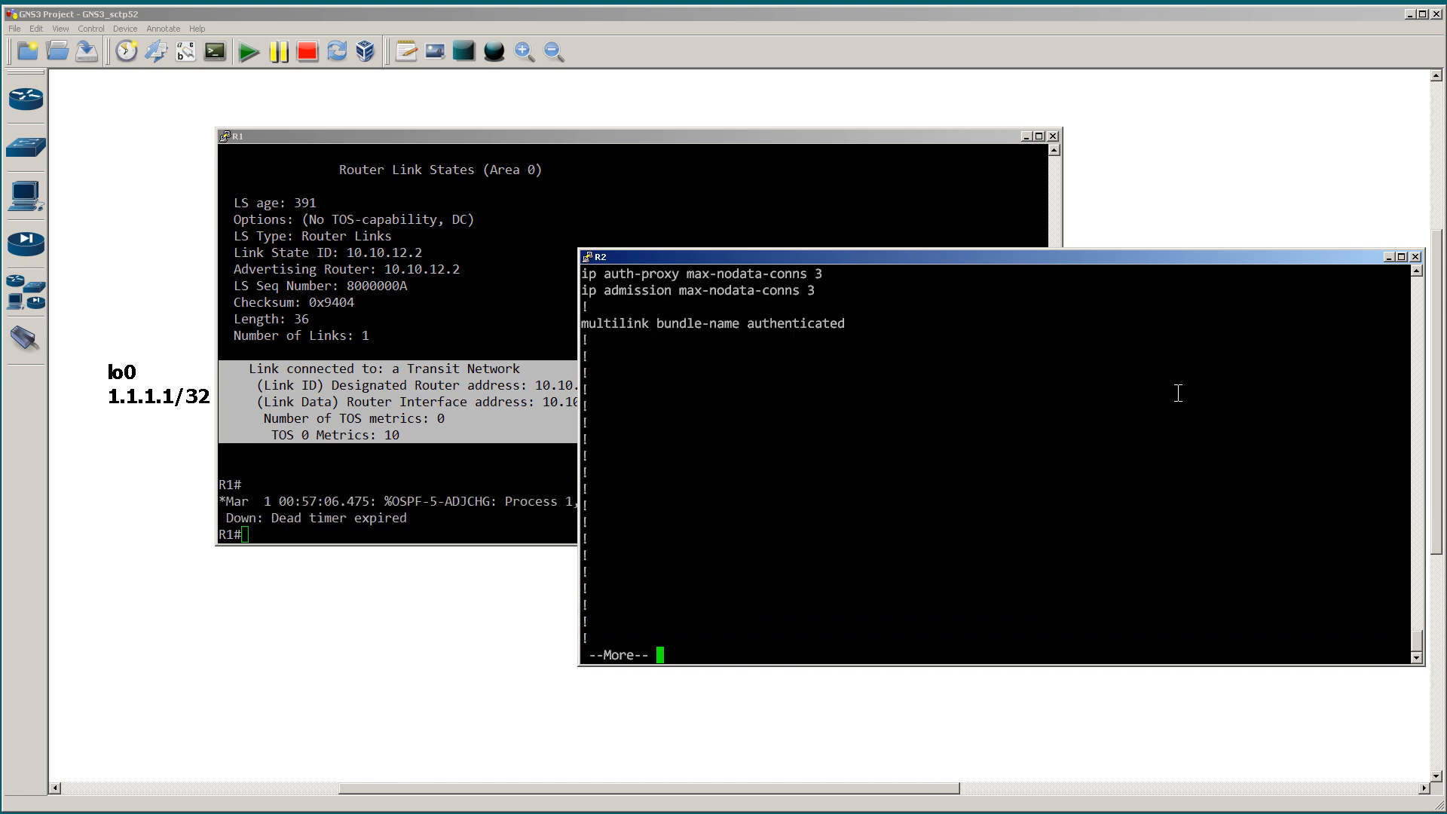
{"action": "key", "text": "space"}
{"action": "key", "text": "space"}
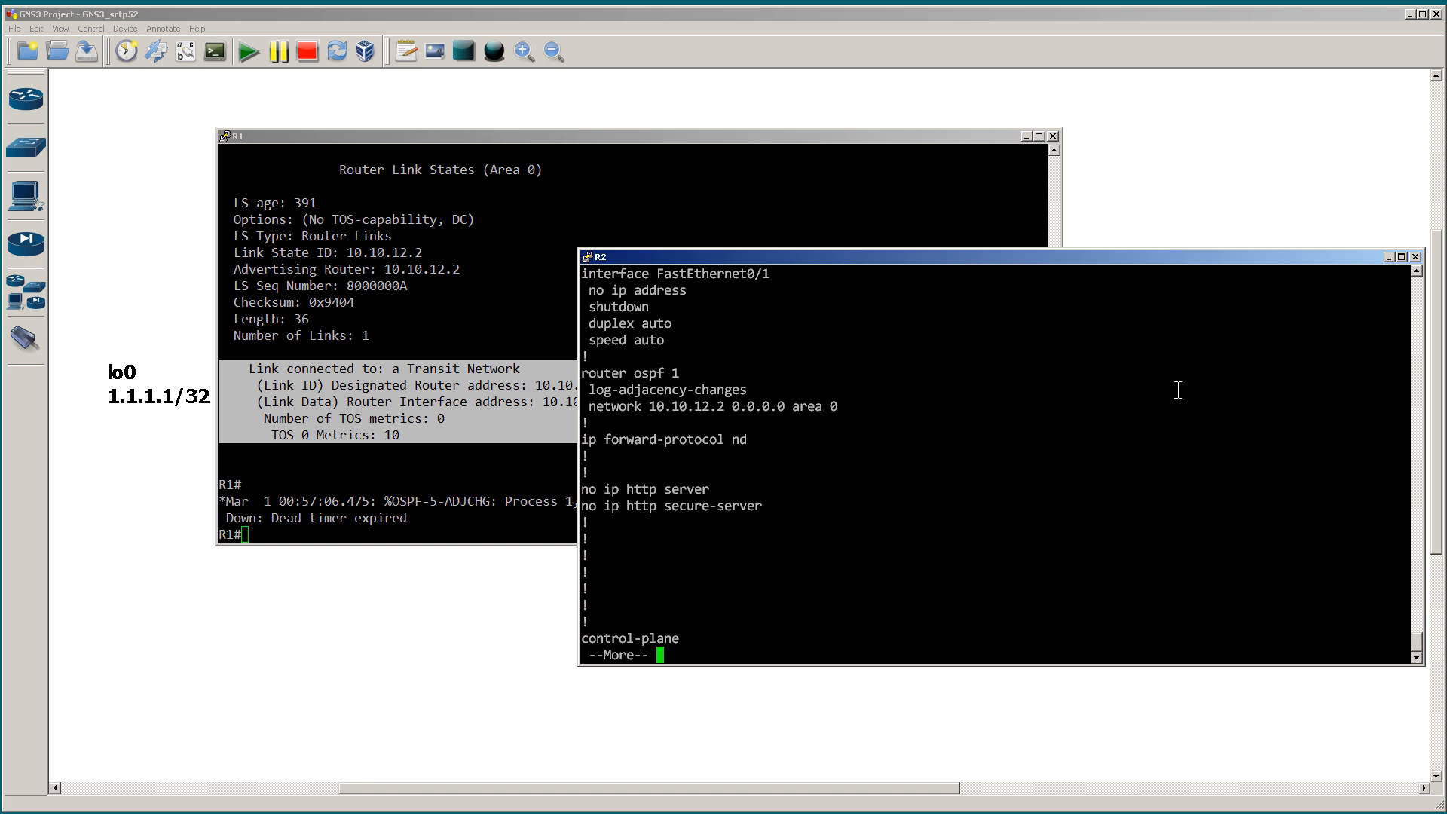
{"action": "left_click_drag", "start_coordinate": [855, 361], "coordinate": [584, 324]}
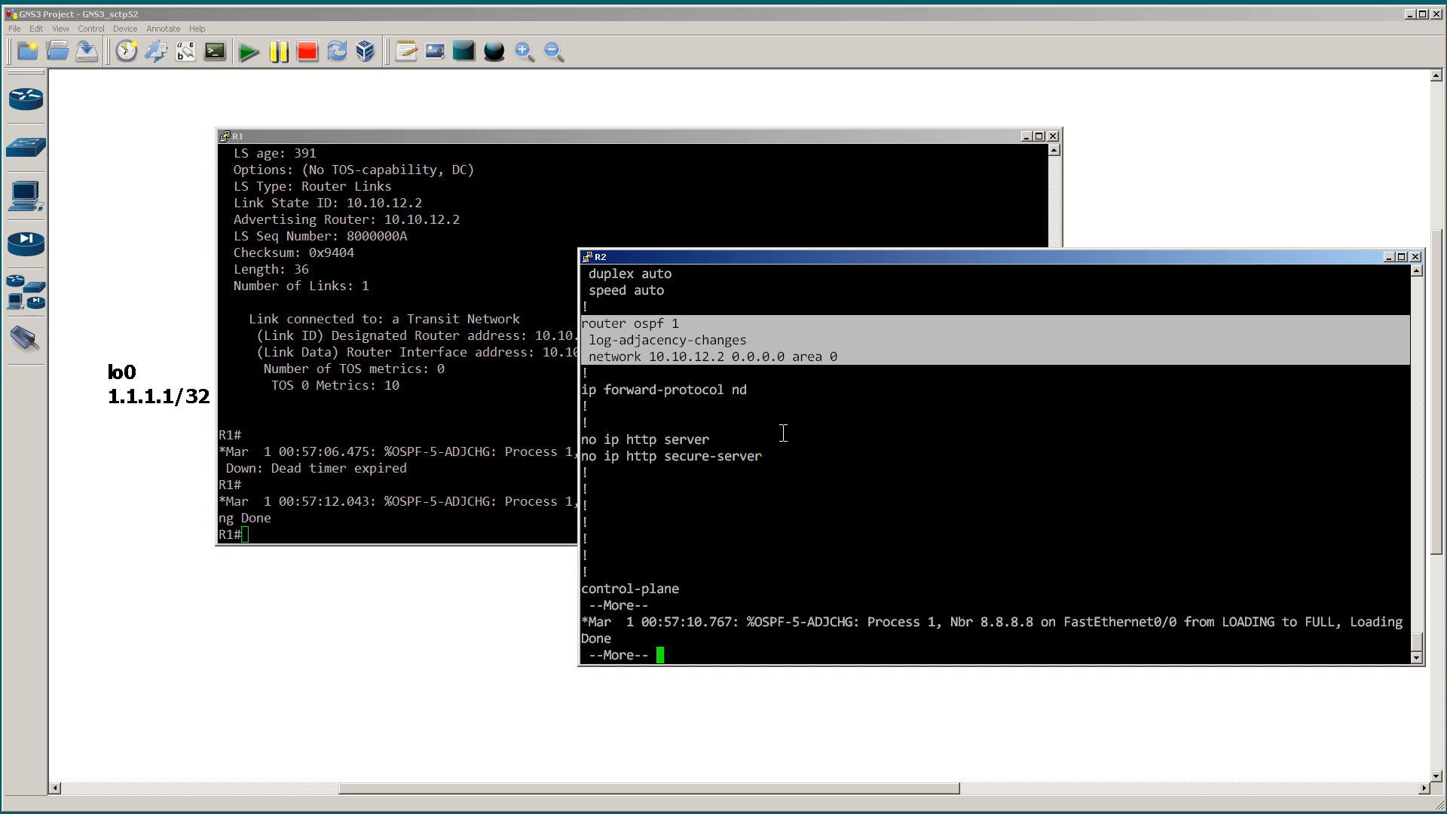
{"action": "key", "text": "q"}
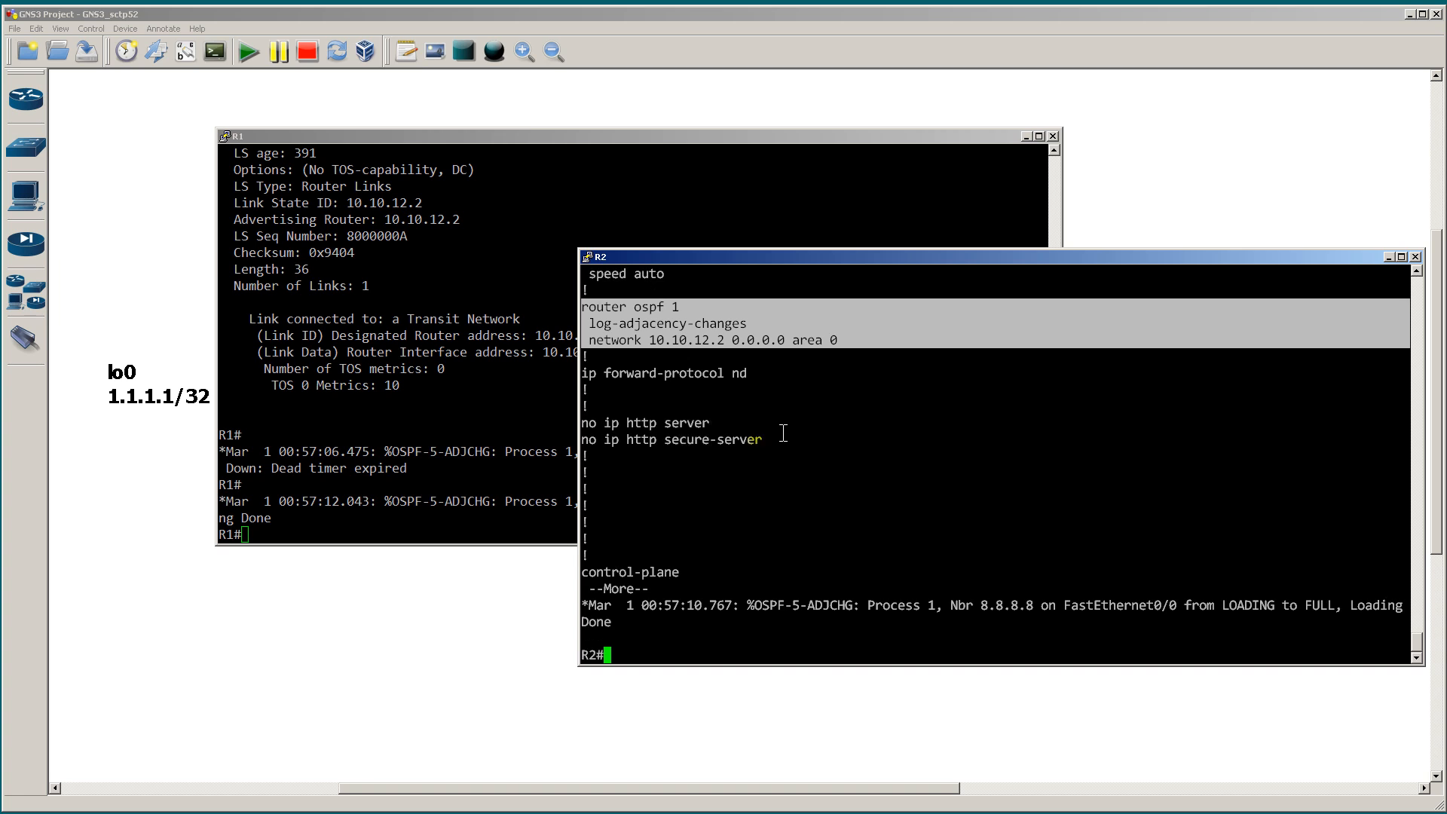
Step: Enter global configuration mode on R2 and open the router ospf 1 process
{"action": "type", "text": "conf t"}
{"action": "key", "text": "Return"}
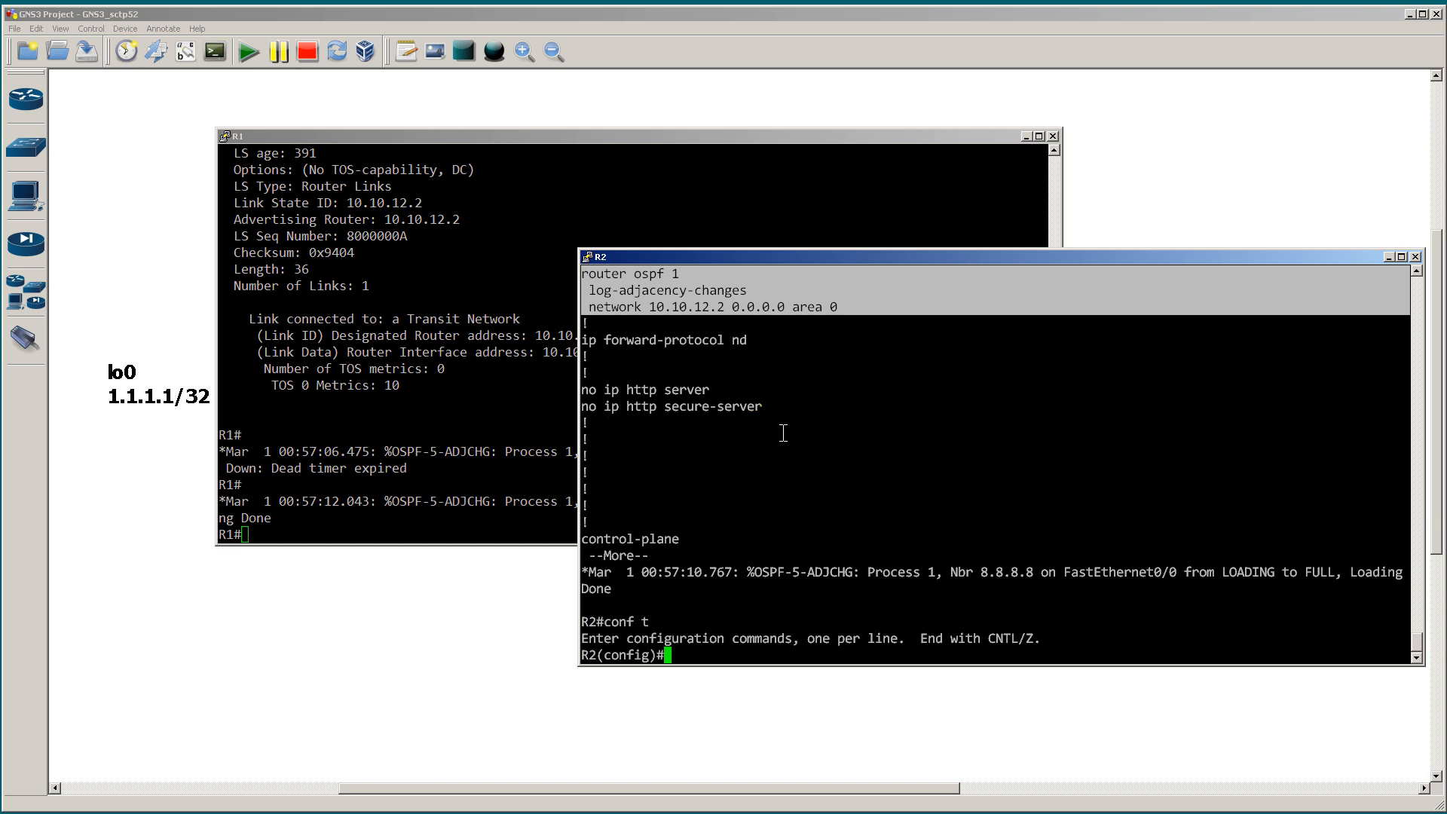
{"action": "type", "text": "router ospf 1"}
{"action": "key", "text": "Return"}
{"action": "type", "text": "network"}
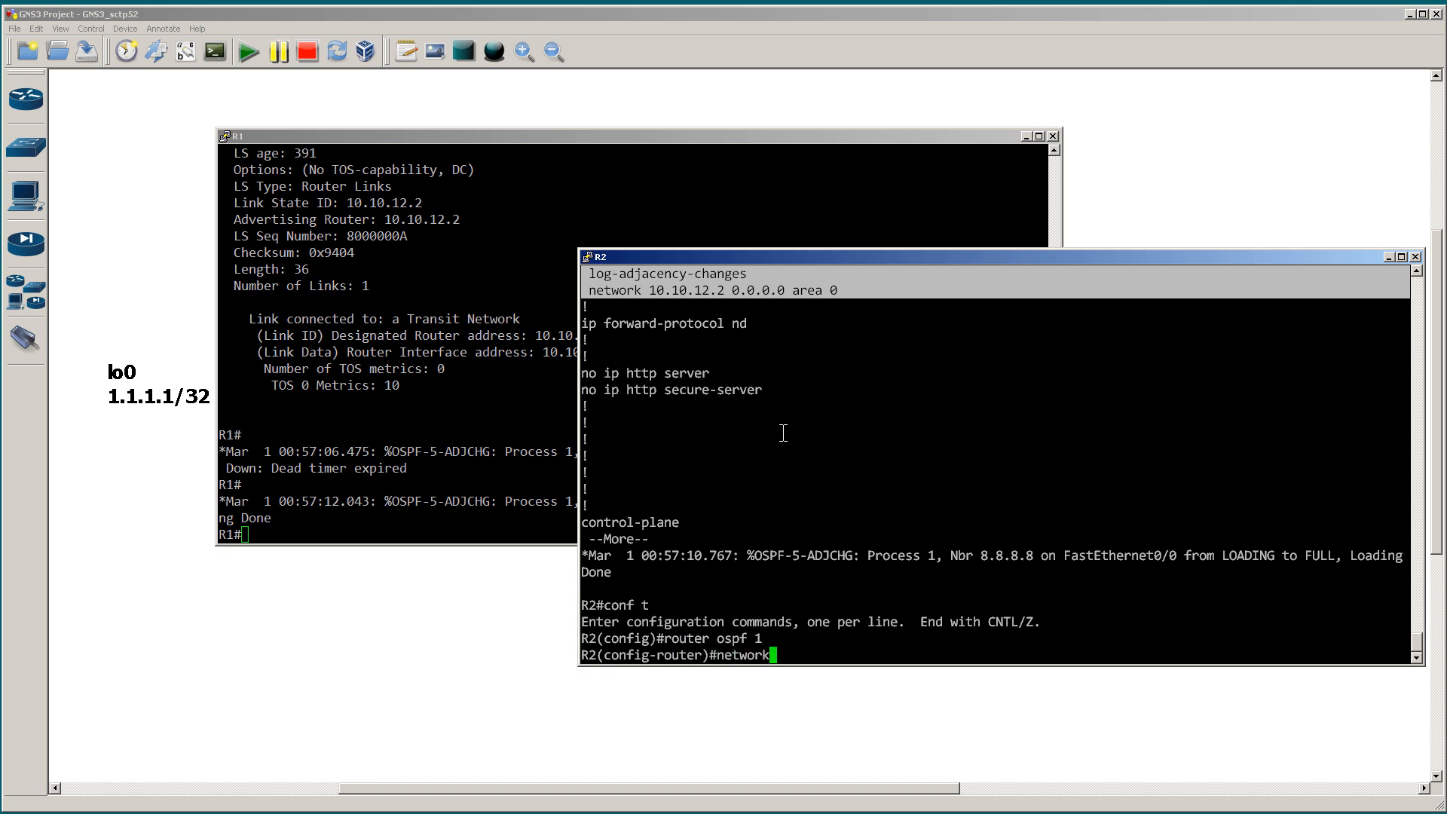
{"action": "type", "text": " 2.2.2.2 255.25.5.255.area 0"}
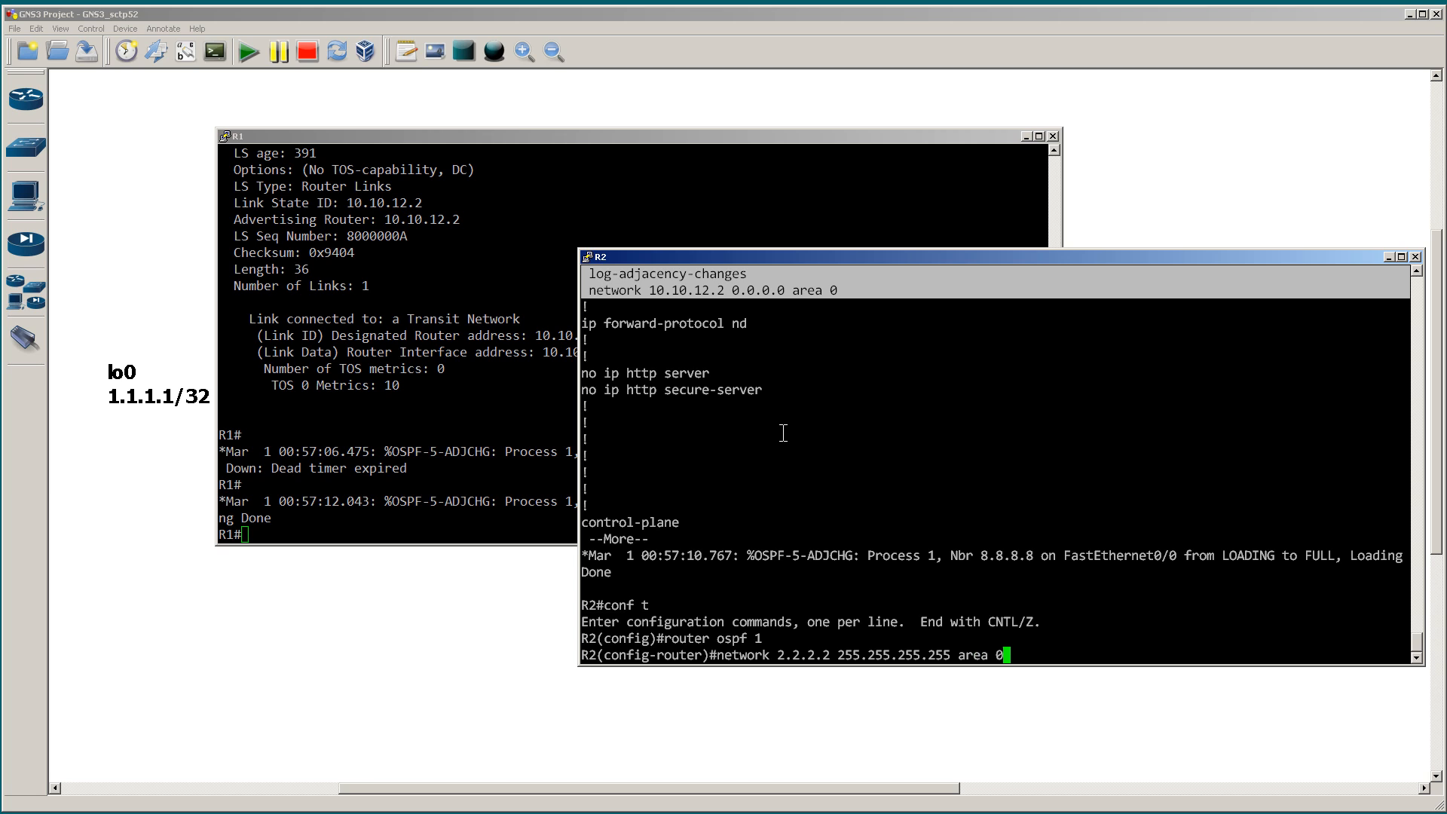
{"action": "key", "text": "BackSpace"}
{"action": "key", "text": "BackSpace"}
{"action": "key", "text": "BackSpace"}
{"action": "key", "text": "BackSpace"}
{"action": "key", "text": "BackSpace"}
{"action": "key", "text": "BackSpace"}
{"action": "key", "text": "BackSpace"}
{"action": "key", "text": "BackSpace"}
{"action": "key", "text": "BackSpace"}
{"action": "key", "text": "BackSpace"}
{"action": "key", "text": "BackSpace"}
{"action": "key", "text": "BackSpace"}
{"action": "key", "text": "BackSpace"}
{"action": "key", "text": "BackSpace"}
{"action": "key", "text": "BackSpace"}
{"action": "key", "text": "BackSpace"}
{"action": "key", "text": "BackSpace"}
{"action": "key", "text": "BackSpace"}
{"action": "key", "text": "BackSpace"}
{"action": "key", "text": "BackSpace"}
{"action": "key", "text": "BackSpace"}
{"action": "key", "text": "BackSpace"}
{"action": "key", "text": "BackSpace"}
{"action": "key", "text": "BackSpace"}
{"action": "key", "text": "BackSpace"}
{"action": "key", "text": "BackSpace"}
{"action": "key", "text": "BackSpace"}
{"action": "key", "text": "BackSpace"}
{"action": "key", "text": "BackSpace"}
{"action": "key", "text": "BackSpace"}
{"action": "key", "text": "BackSpace"}
Step: Enable OSPF process 1 in area 0 on R2's lo0 interface with ip ospf 1 area 0, then exit configuration mode
{"action": "type", "text": "int lo0"}
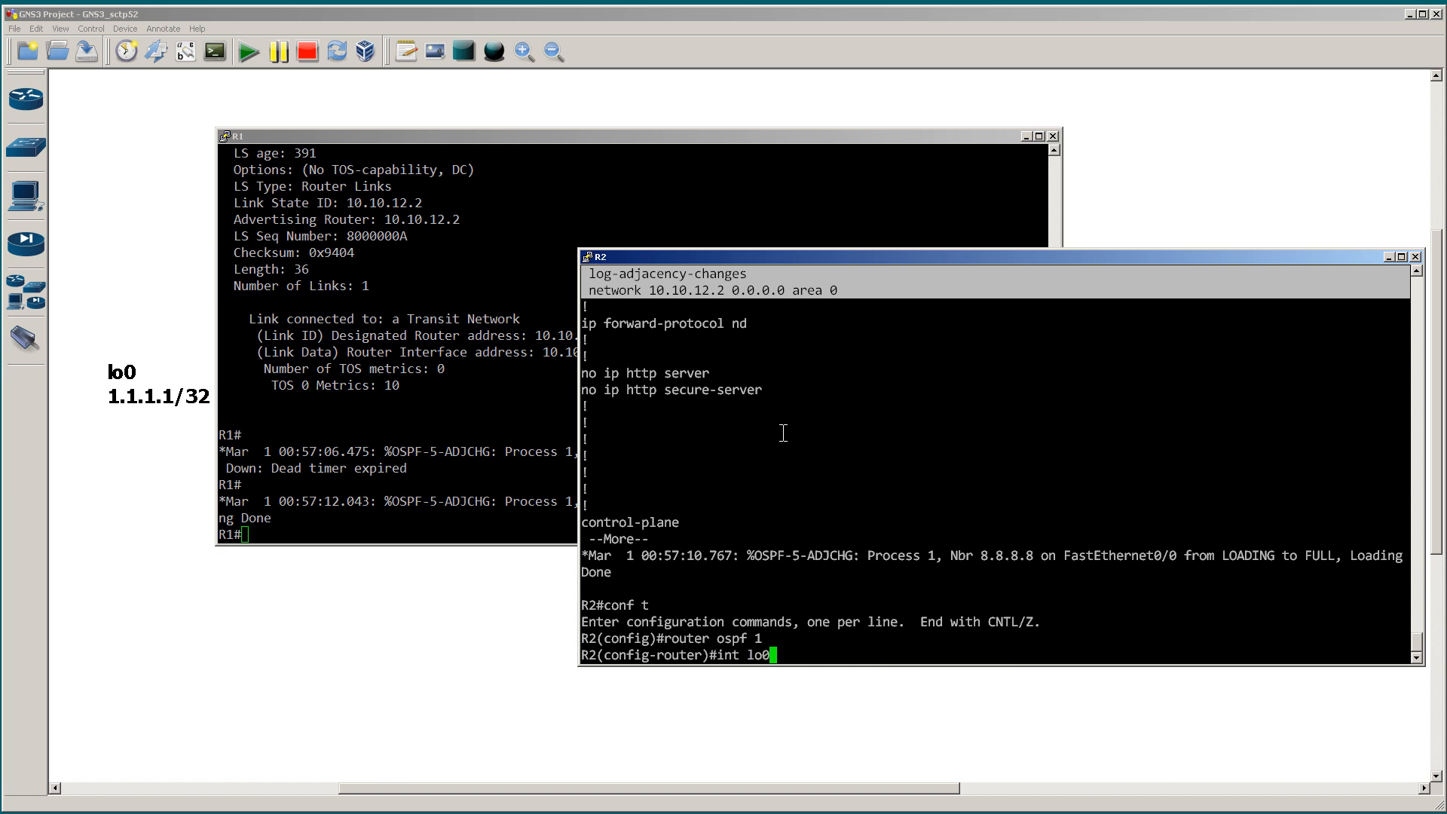
{"action": "key", "text": "Return"}
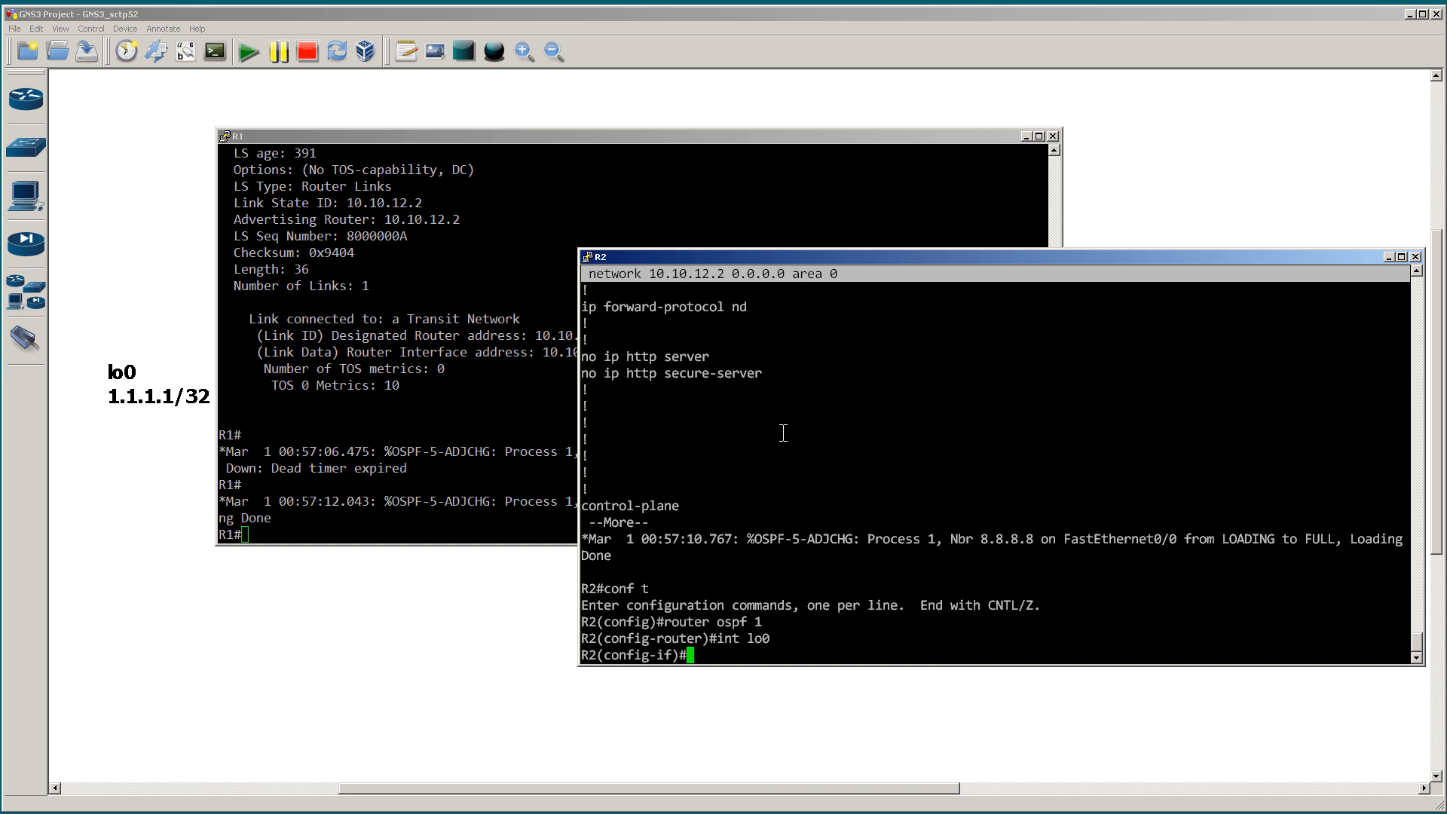
{"action": "type", "text": "ip ospf 1 area 0"}
{"action": "key", "text": "Return"}
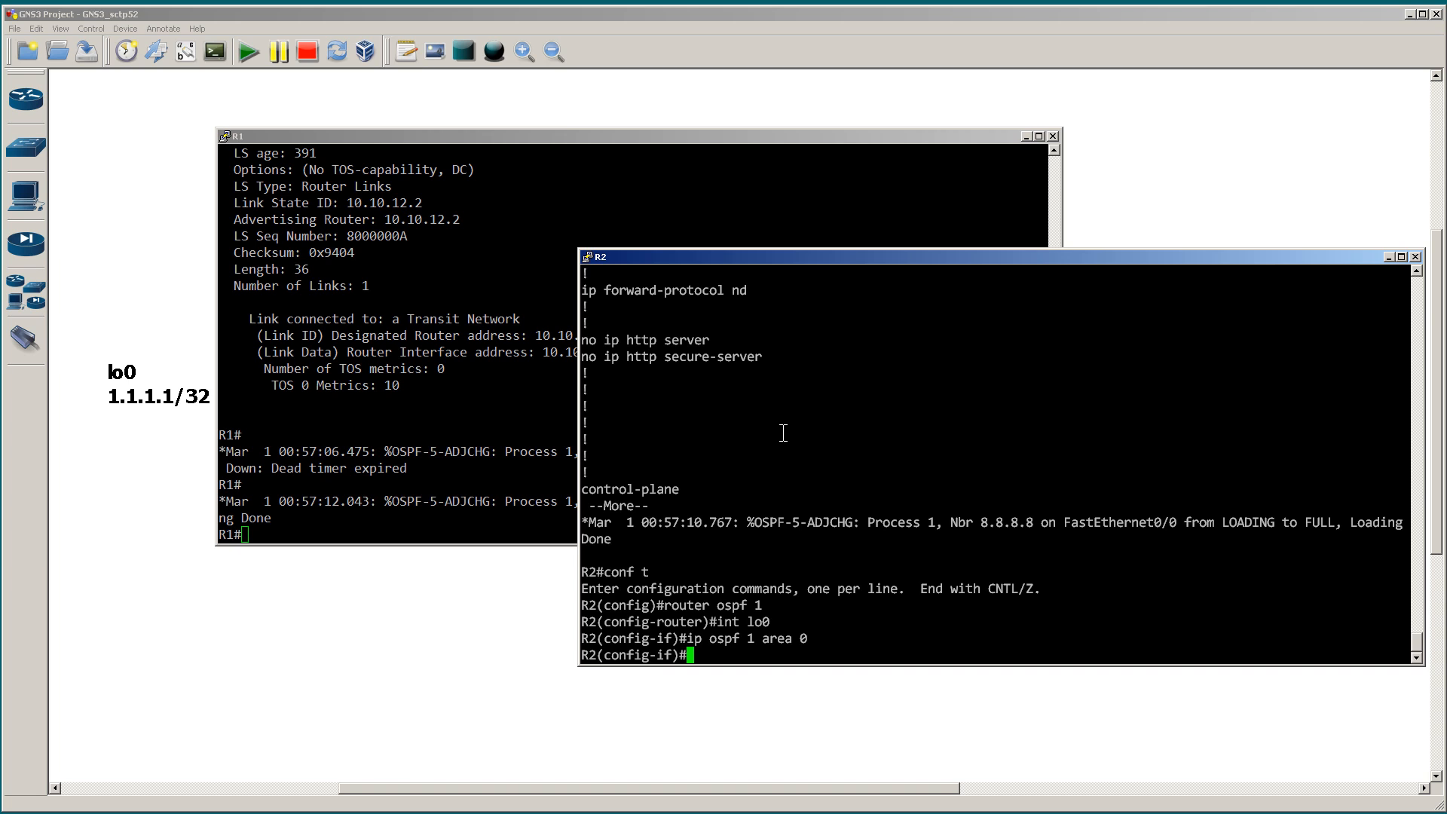
{"action": "type", "text": "ed"}
{"action": "key", "text": "Return"}
{"action": "type", "text": "end"}
{"action": "key", "text": "Return"}
Step: Run show ip ospf int br on R2 and highlight the Lo0 entry
{"action": "type", "text": "show ip"}
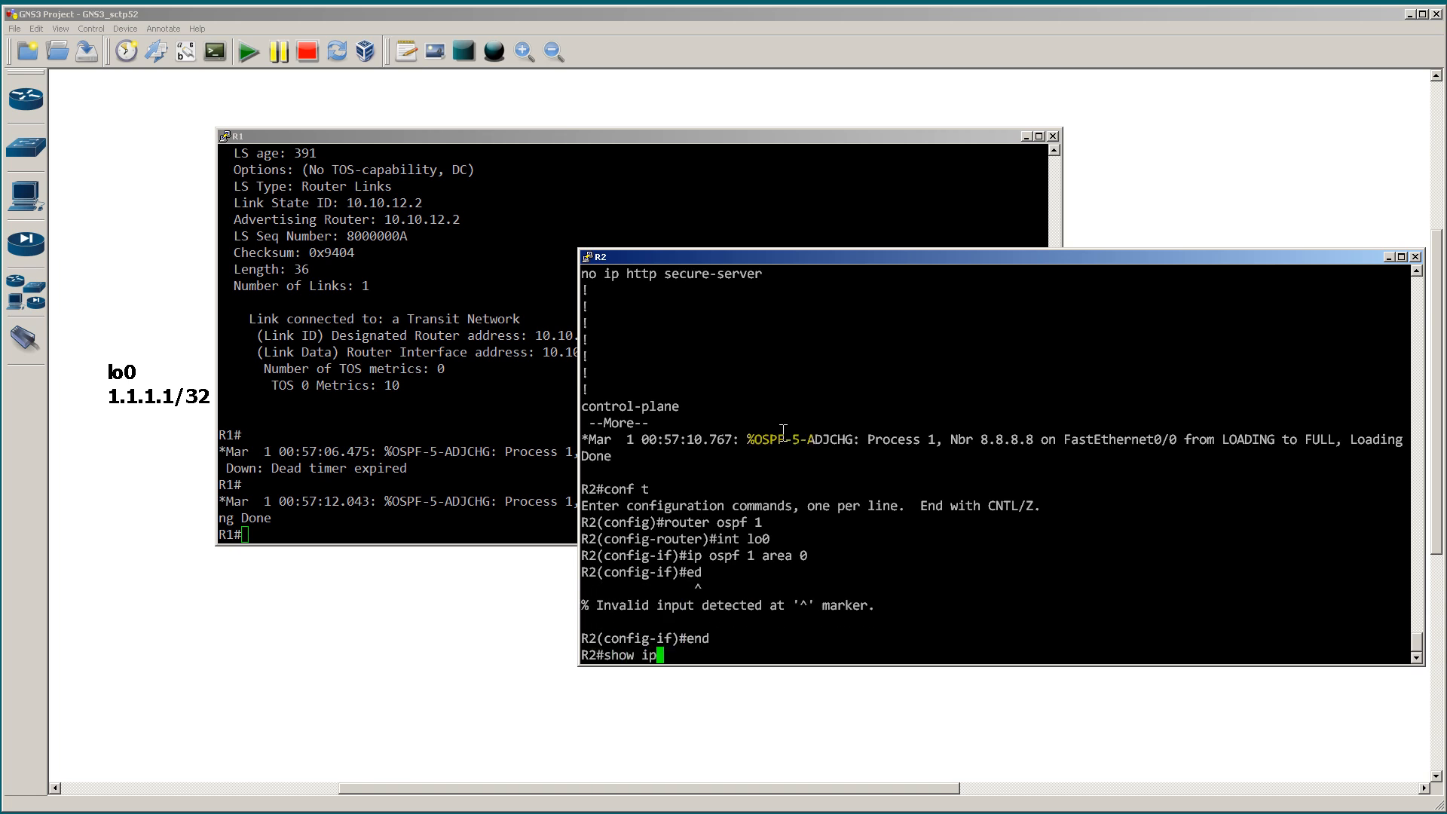
{"action": "type", "text": " ospf int br"}
{"action": "key", "text": "Return"}
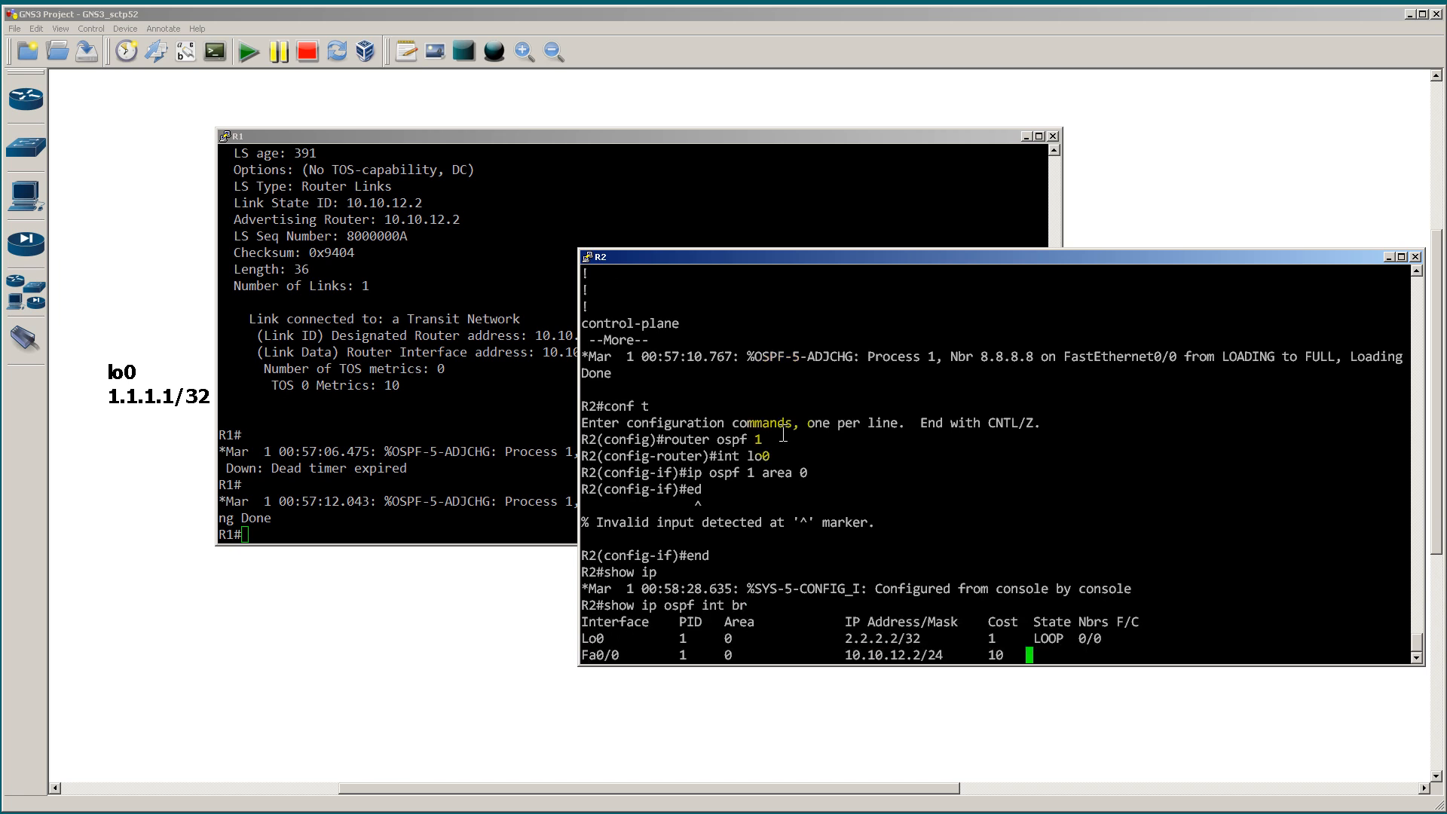
{"action": "left_click_drag", "start_coordinate": [1140, 630], "coordinate": [586, 630]}
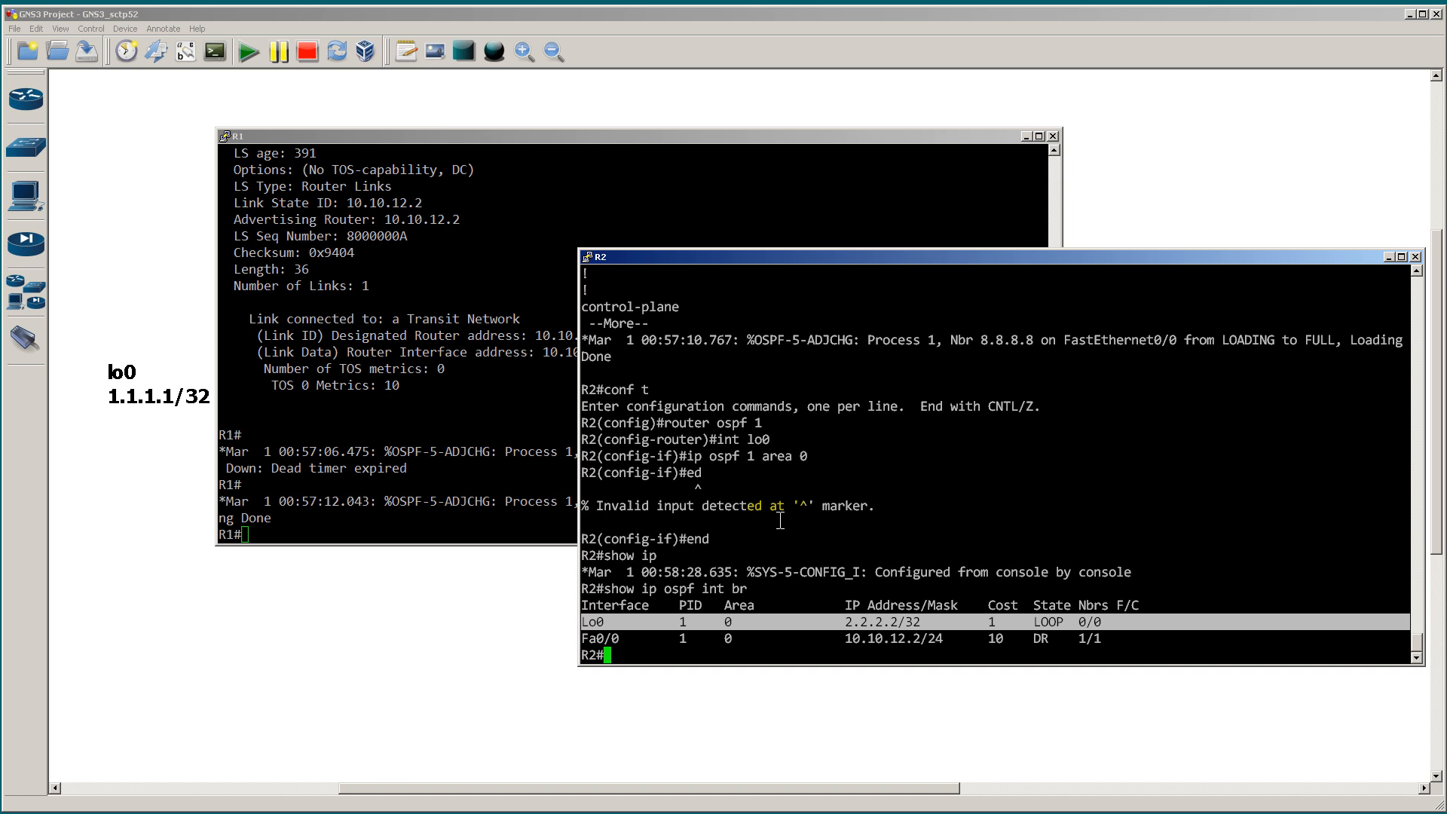
Step: Switch to R1's console, run show ip ospf database, and highlight R2's router link entry
{"action": "left_click", "coordinate": [679, 181]}
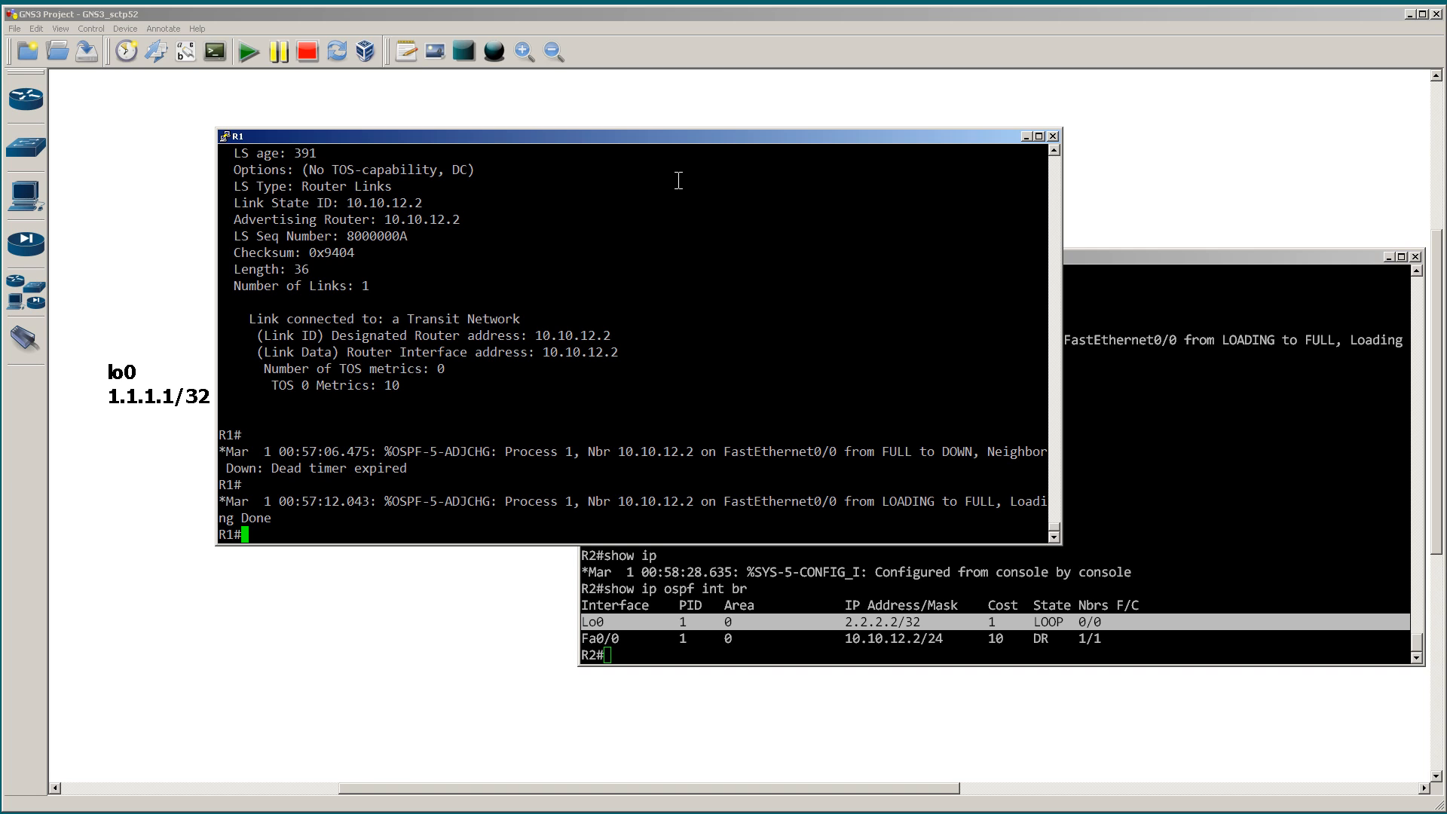
{"action": "type", "text": "show ip ospf data"}
{"action": "key", "text": "Tab"}
{"action": "key", "text": "Return"}
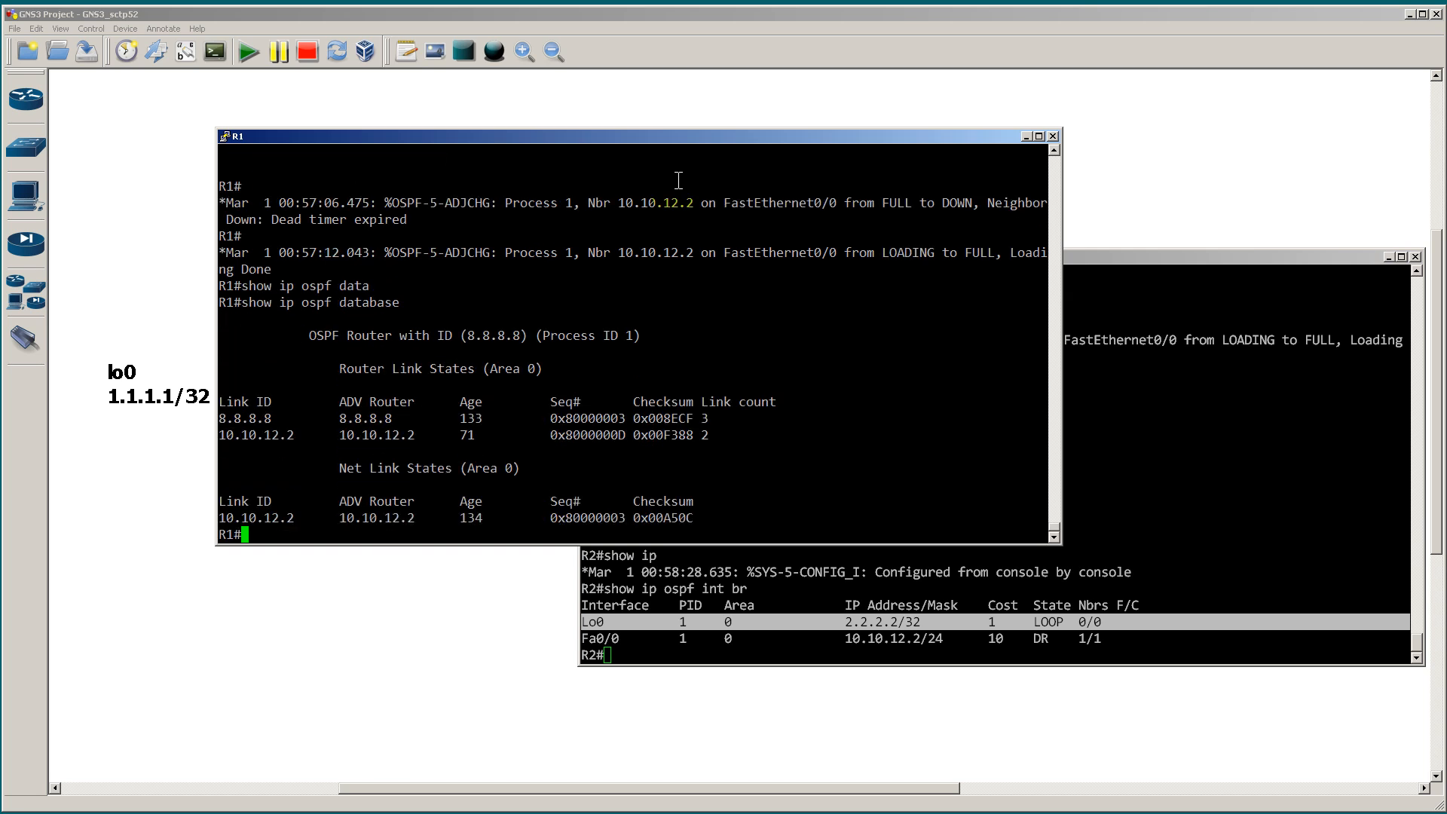
{"action": "left_click_drag", "start_coordinate": [712, 437], "coordinate": [219, 437]}
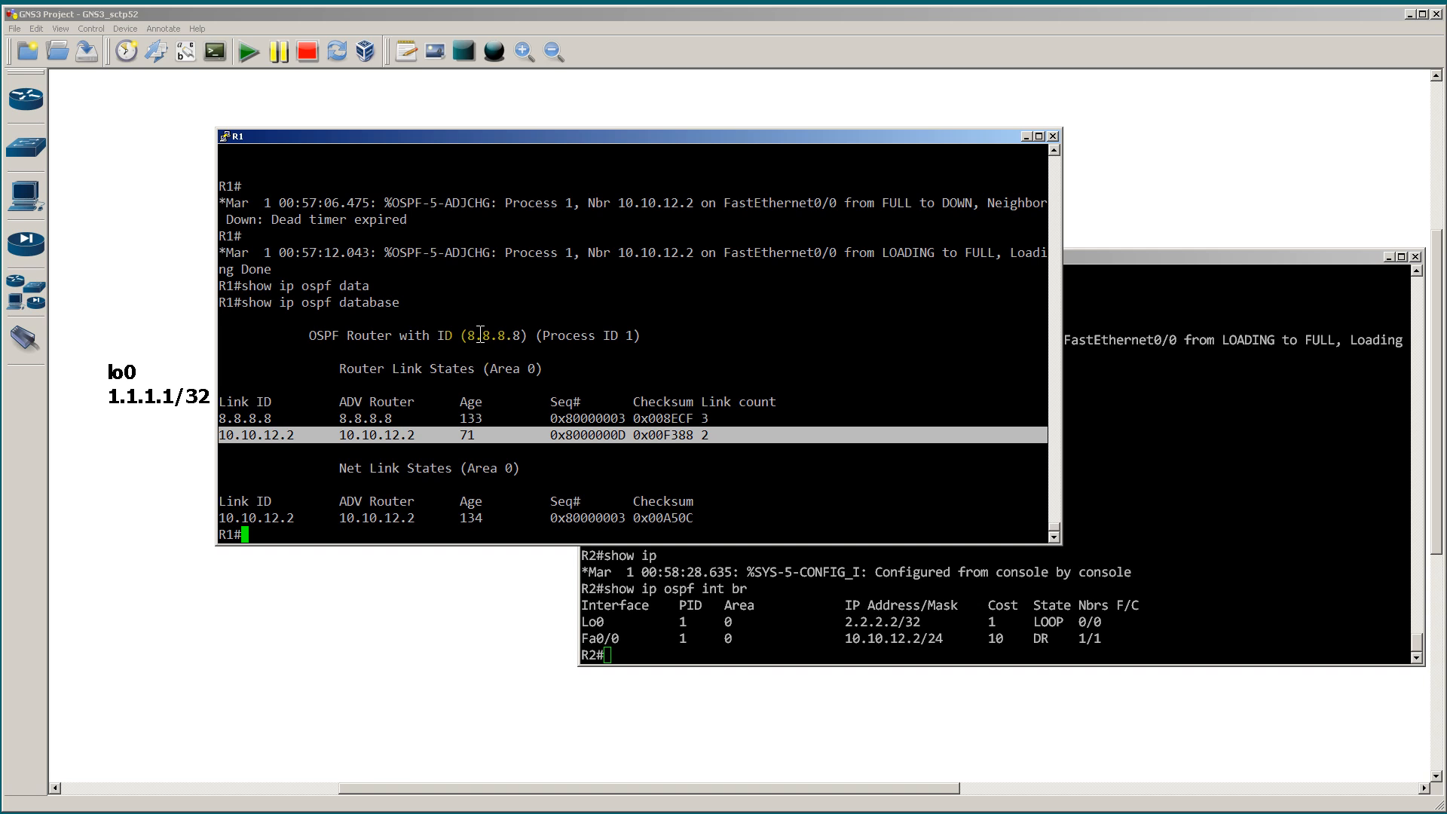
Step: Show R1's full database router entry for 10.10.12.2 and highlight the stub network link for 2.2.2.2
{"action": "type", "text": "show ip ospf data"}
{"action": "key", "text": "Tab"}
{"action": "type", "text": "router 10.10.12.2"}
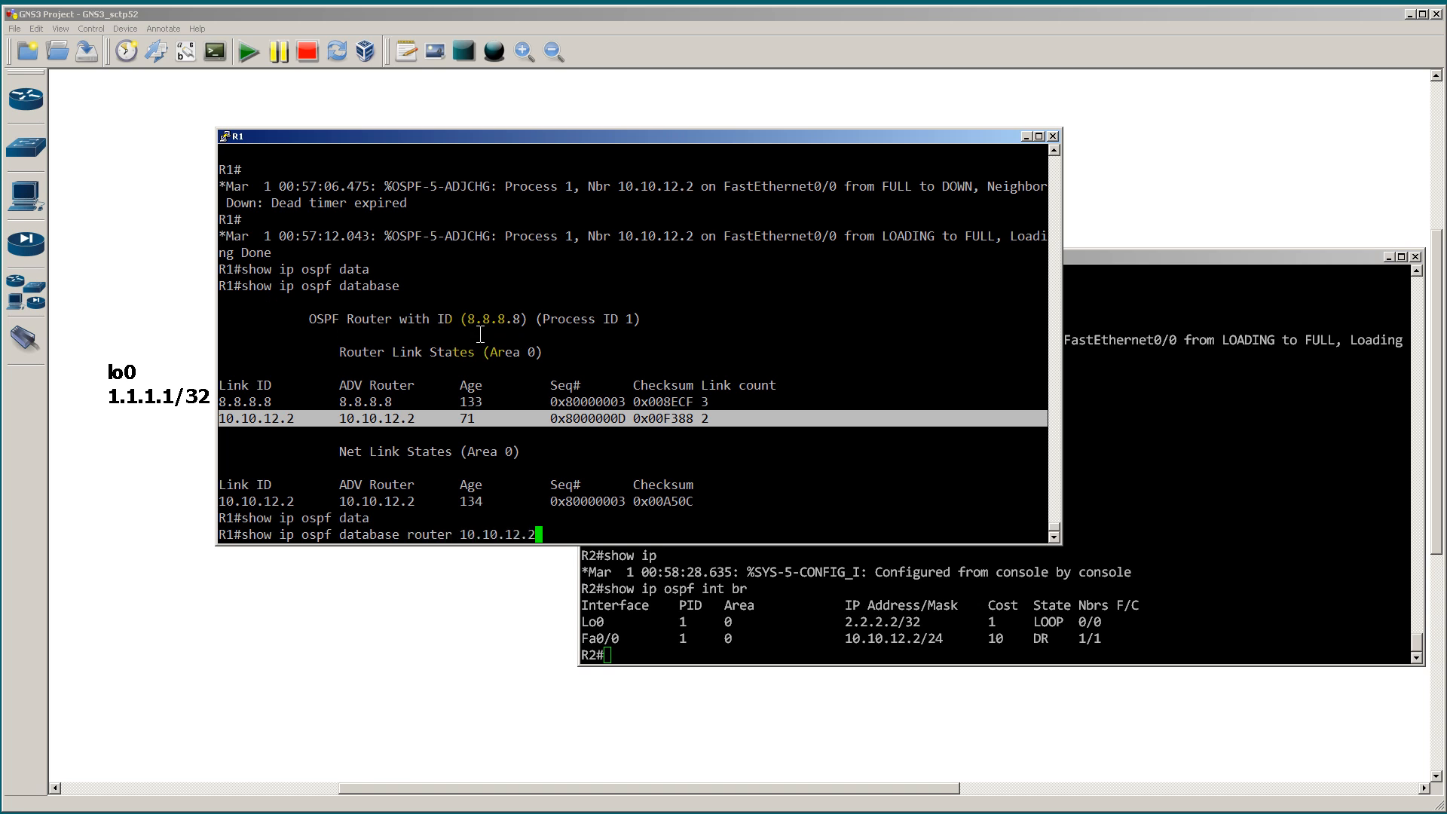
{"action": "key", "text": "Return"}
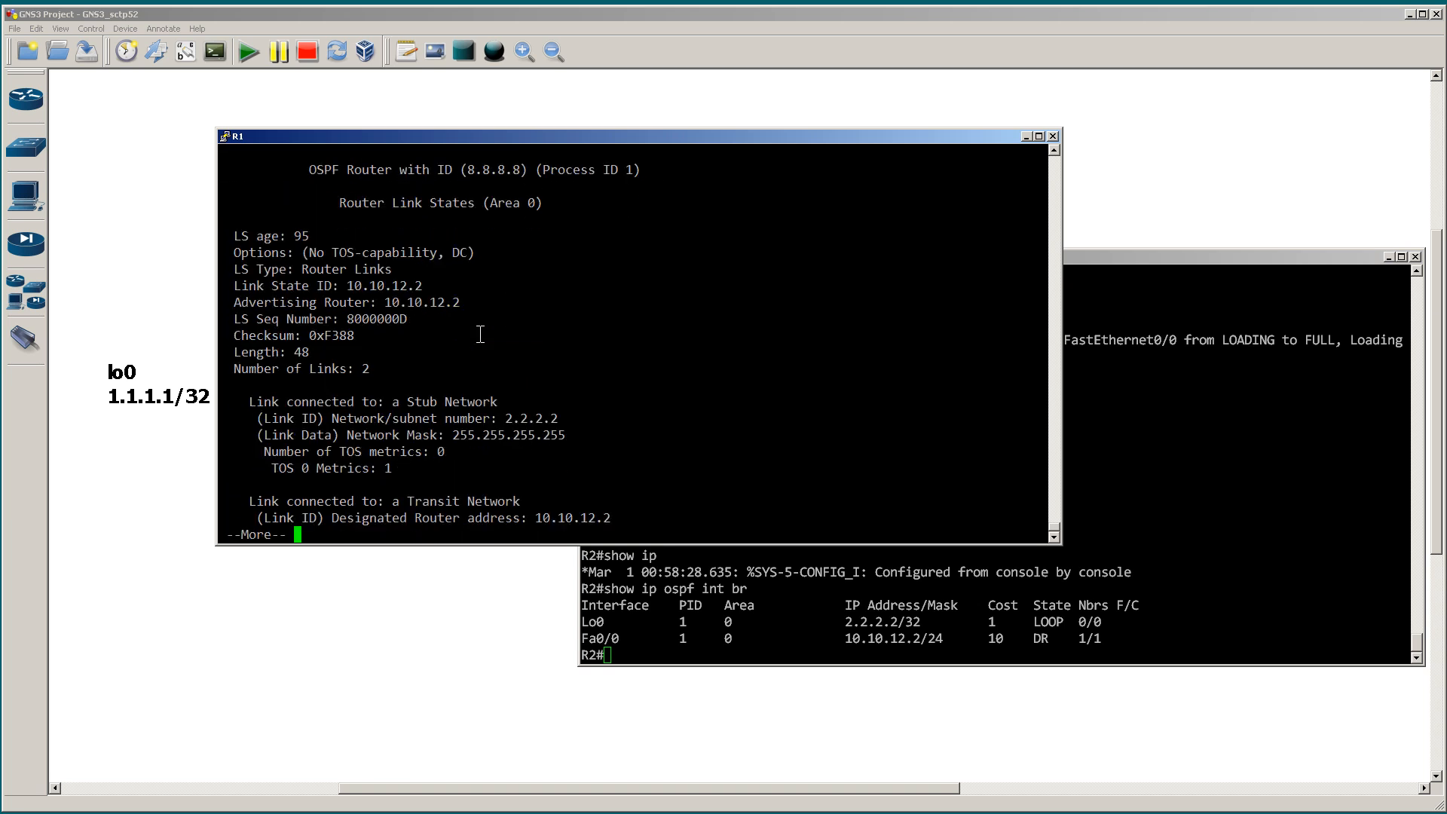
{"action": "key", "text": "space"}
{"action": "left_click_drag", "start_coordinate": [434, 369], "coordinate": [220, 314]}
{"action": "left_click_drag", "start_coordinate": [495, 395], "coordinate": [673, 405]}
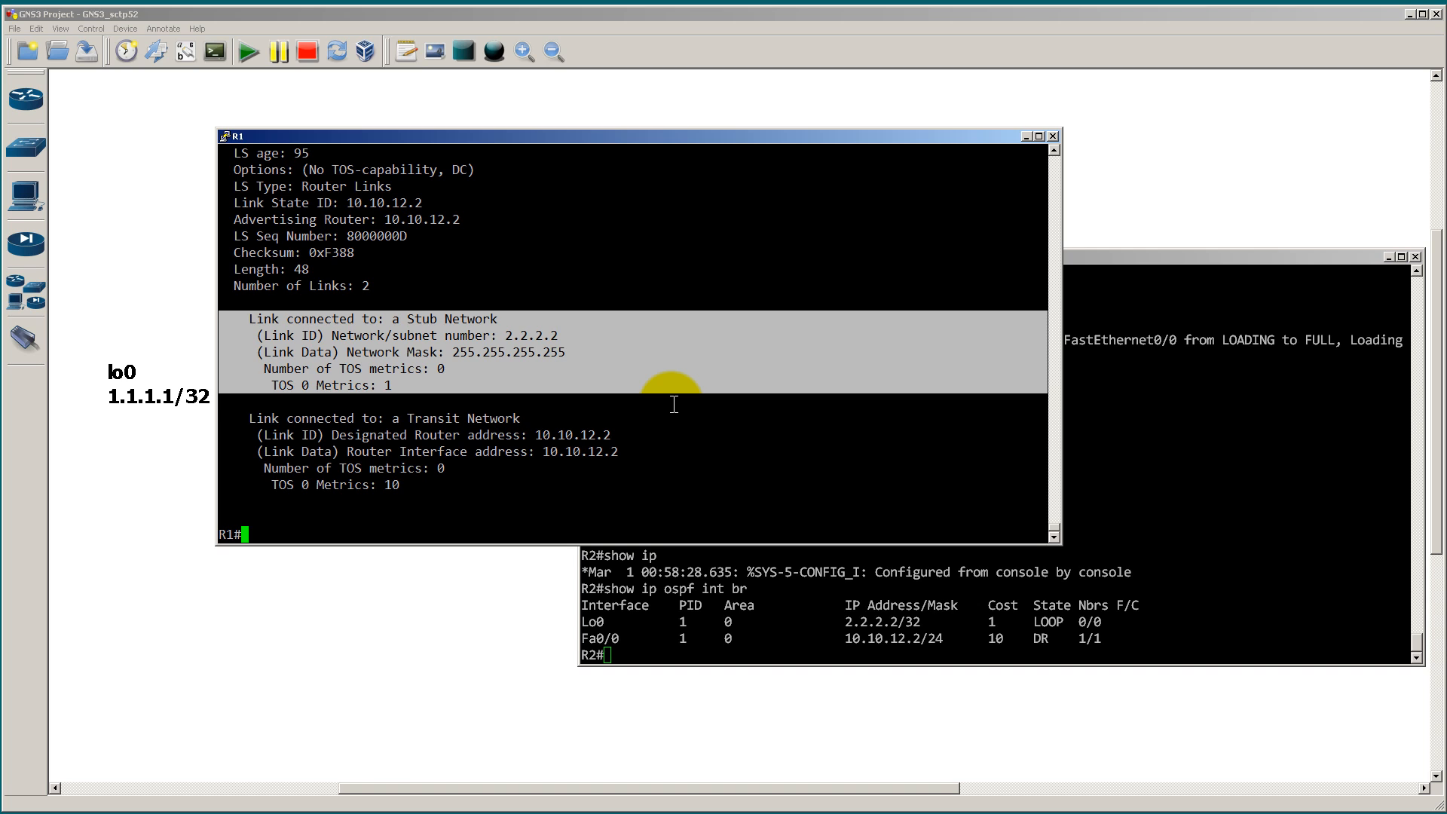
Step: List R1's OSPF routes with show ip route ospf, then ping 2.2.2.2 to test reachability of R2's loopback
{"action": "type", "text": "show ip route ospf"}
{"action": "key", "text": "Return"}
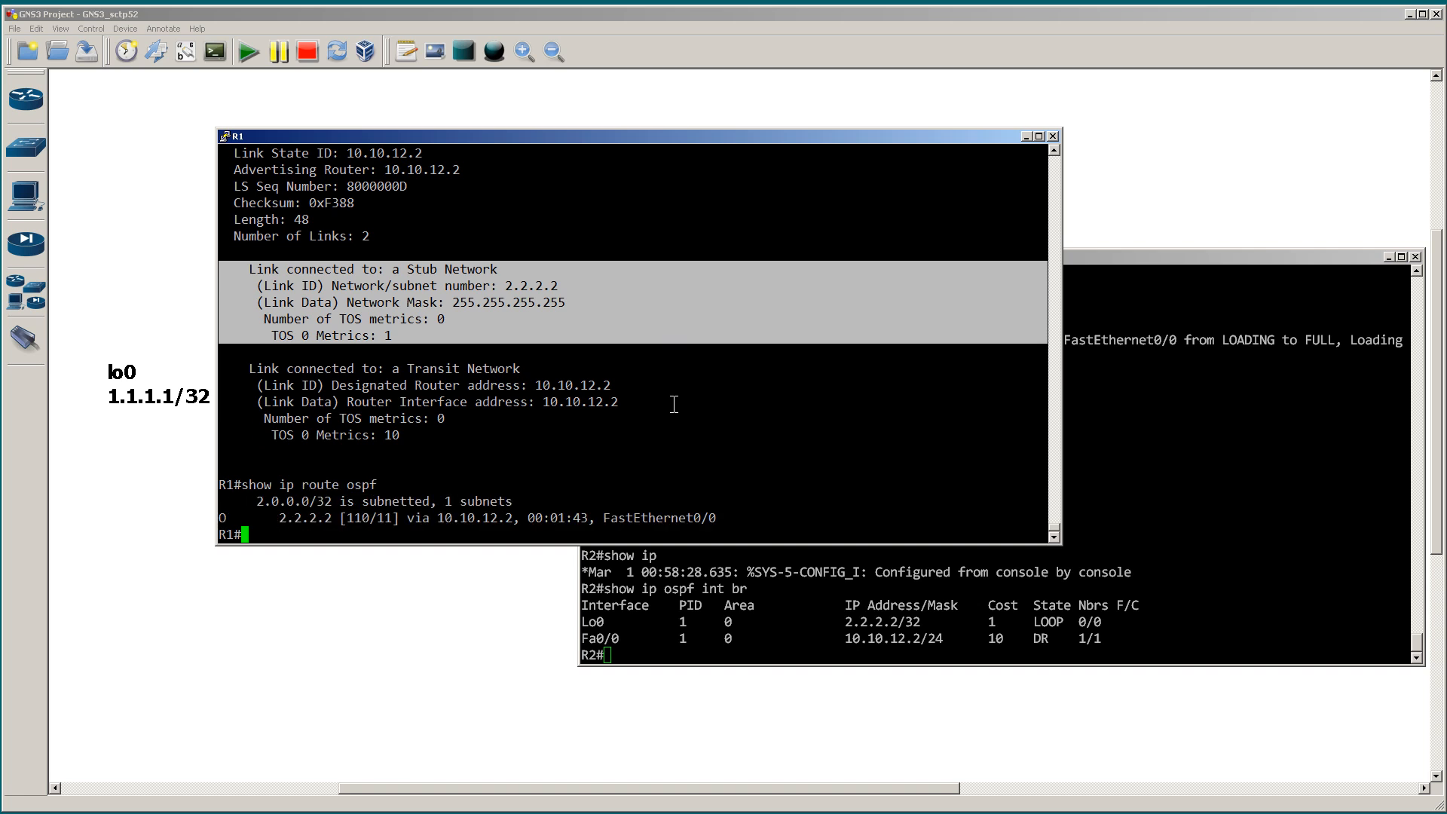
{"action": "type", "text": "ping 2.2.2.2"}
{"action": "key", "text": "Return"}
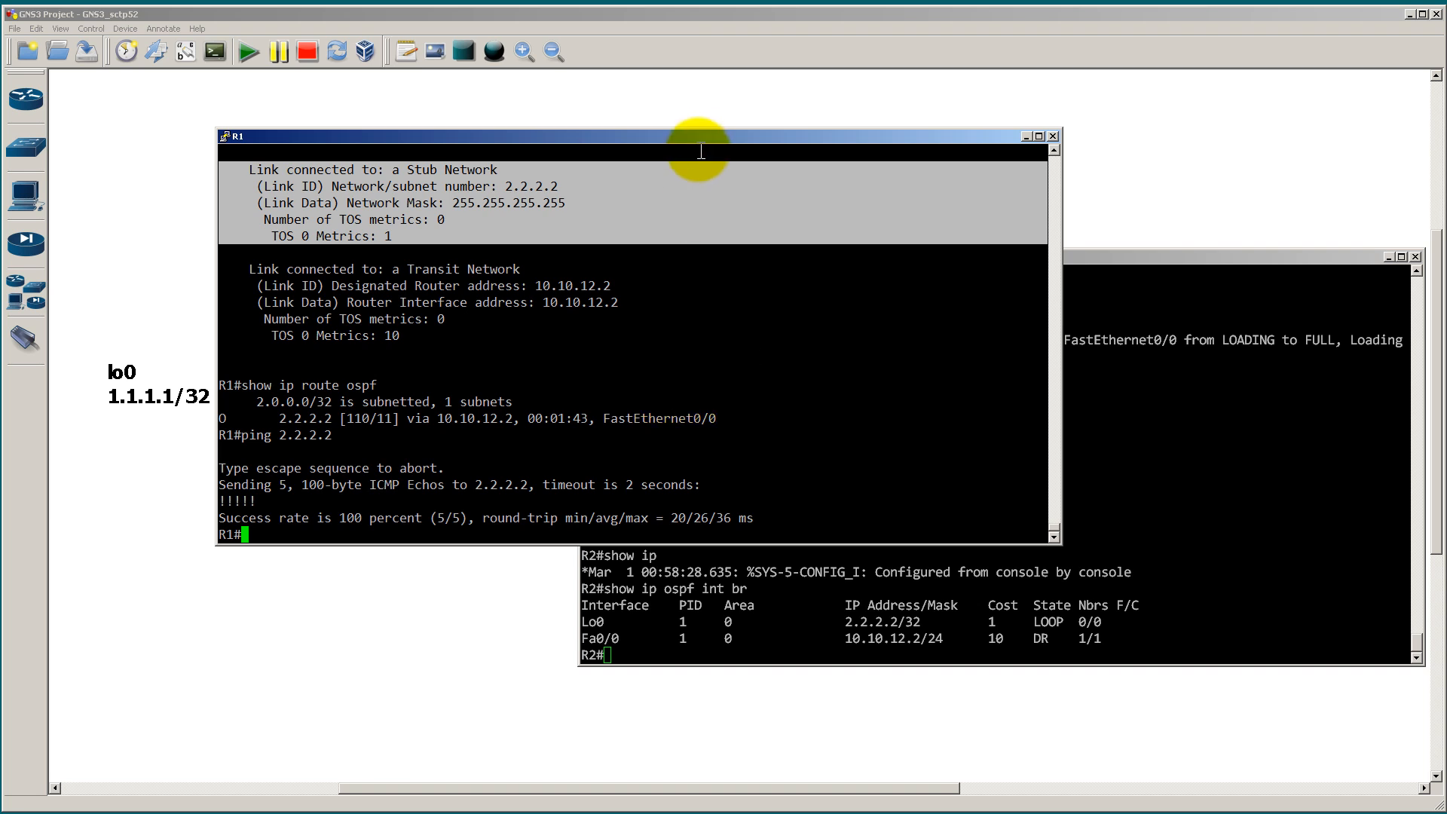
Step: Rearrange the R1 and R2 console windows side by side at the same height
{"action": "left_click_drag", "start_coordinate": [703, 139], "coordinate": [563, 255]}
{"action": "left_click_drag", "start_coordinate": [1038, 255], "coordinate": [1033, 96]}
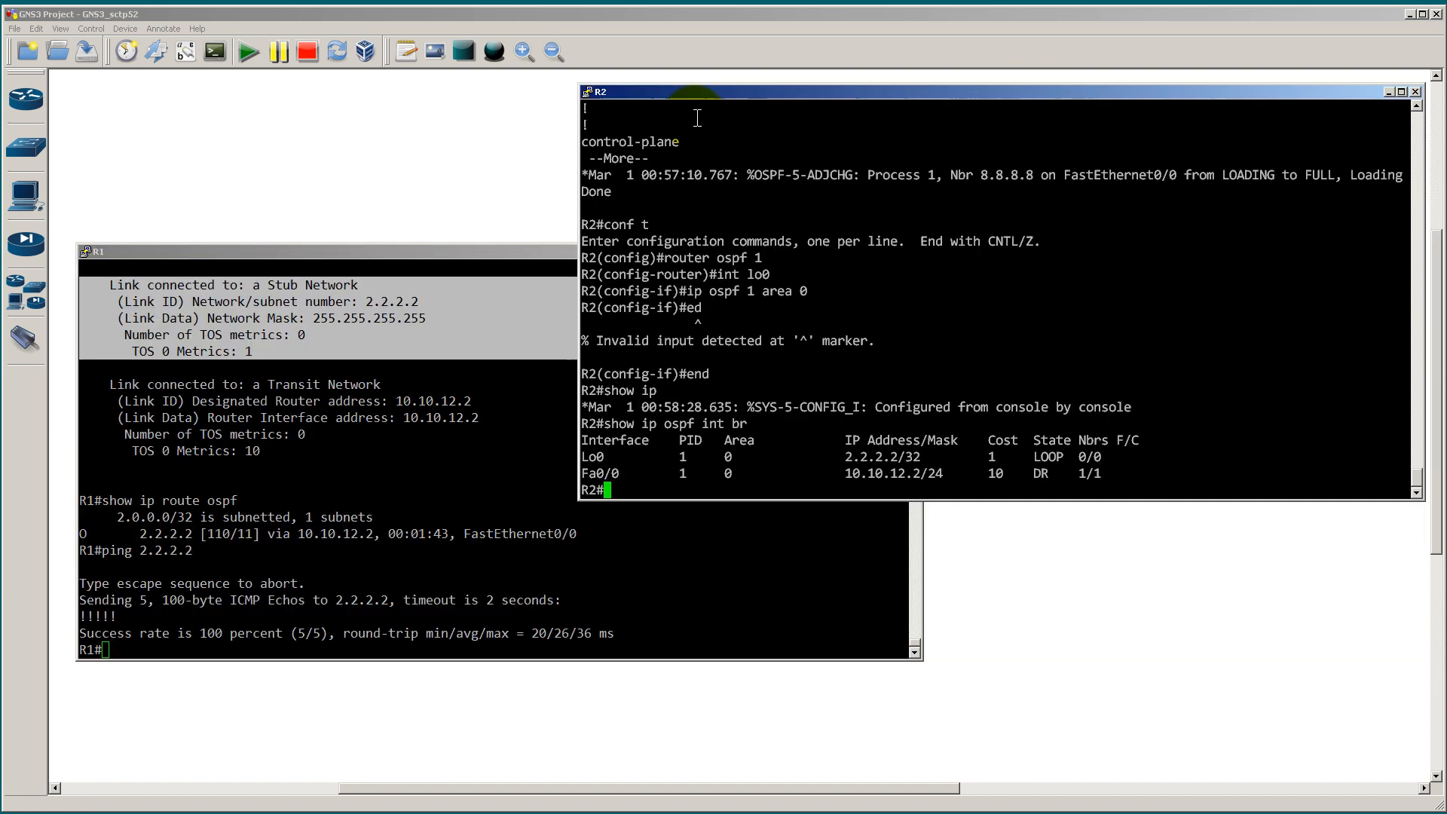
{"action": "left_click_drag", "start_coordinate": [480, 251], "coordinate": [452, 102]}
Step: Run show ip ospf database on R1 for comparison with R2's database
{"action": "left_click", "coordinate": [491, 227]}
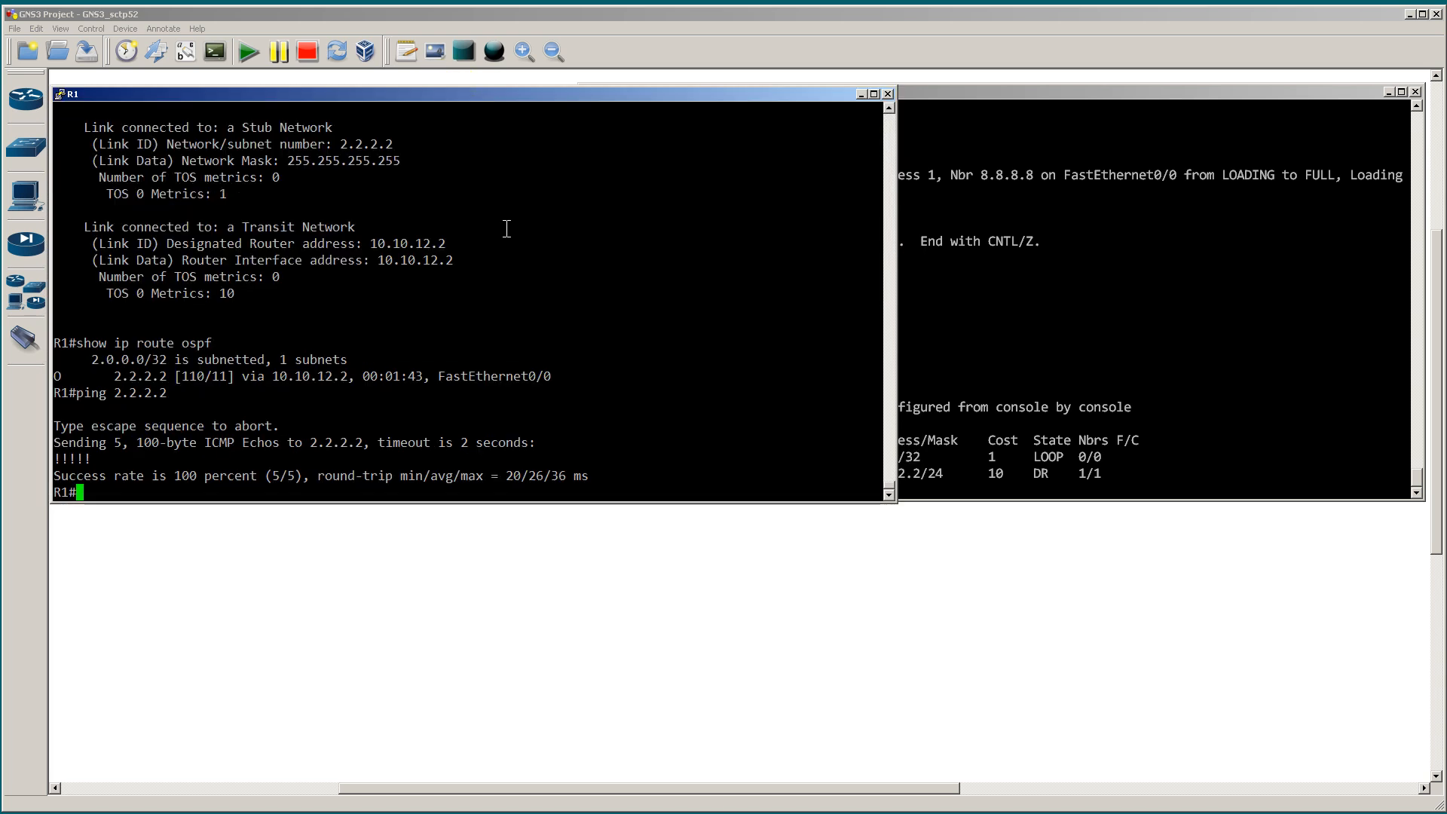
{"action": "type", "text": "show i"}
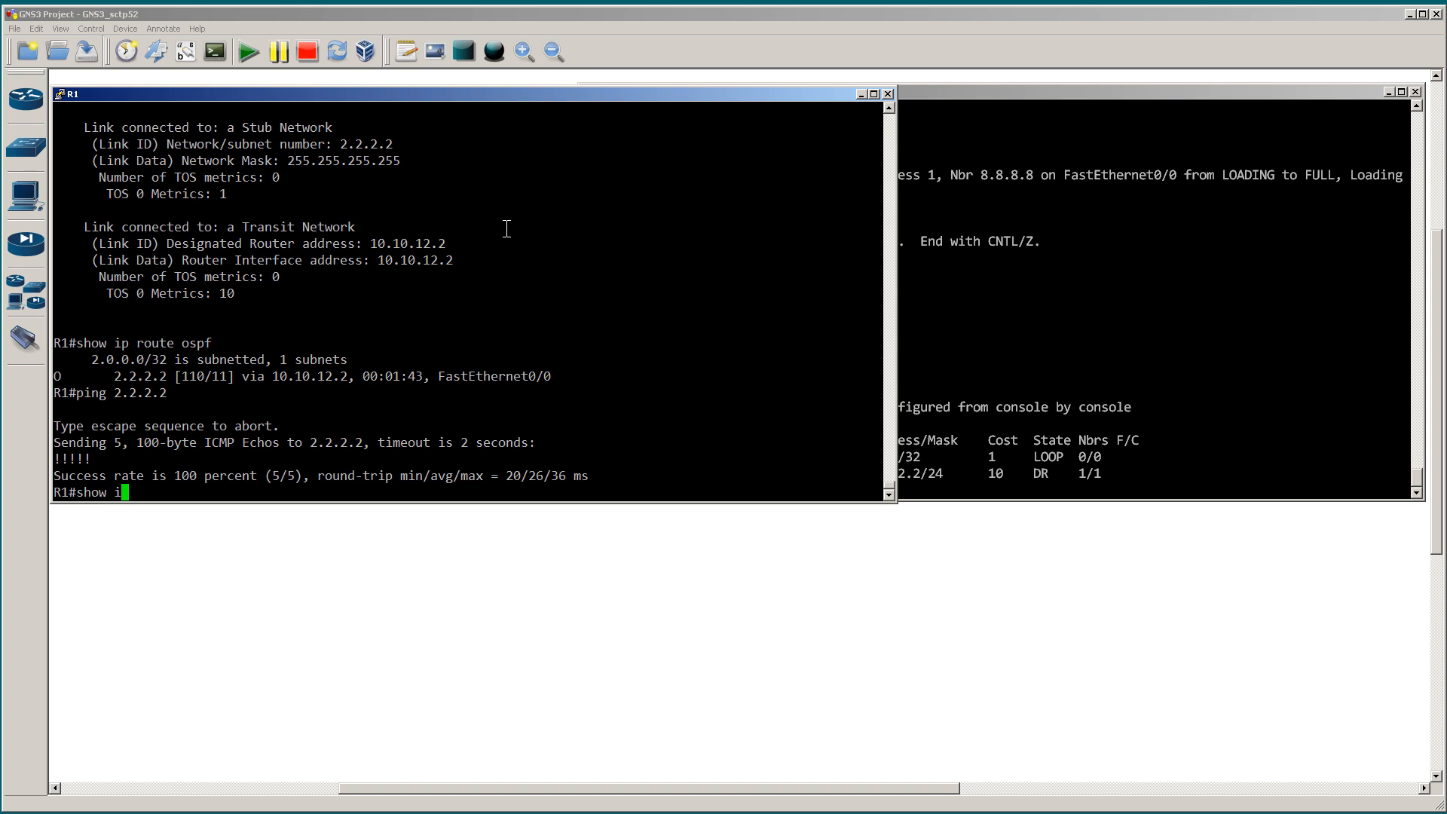
{"action": "type", "text": "p ospf data"}
{"action": "key", "text": "Tab"}
{"action": "key", "text": "Return"}
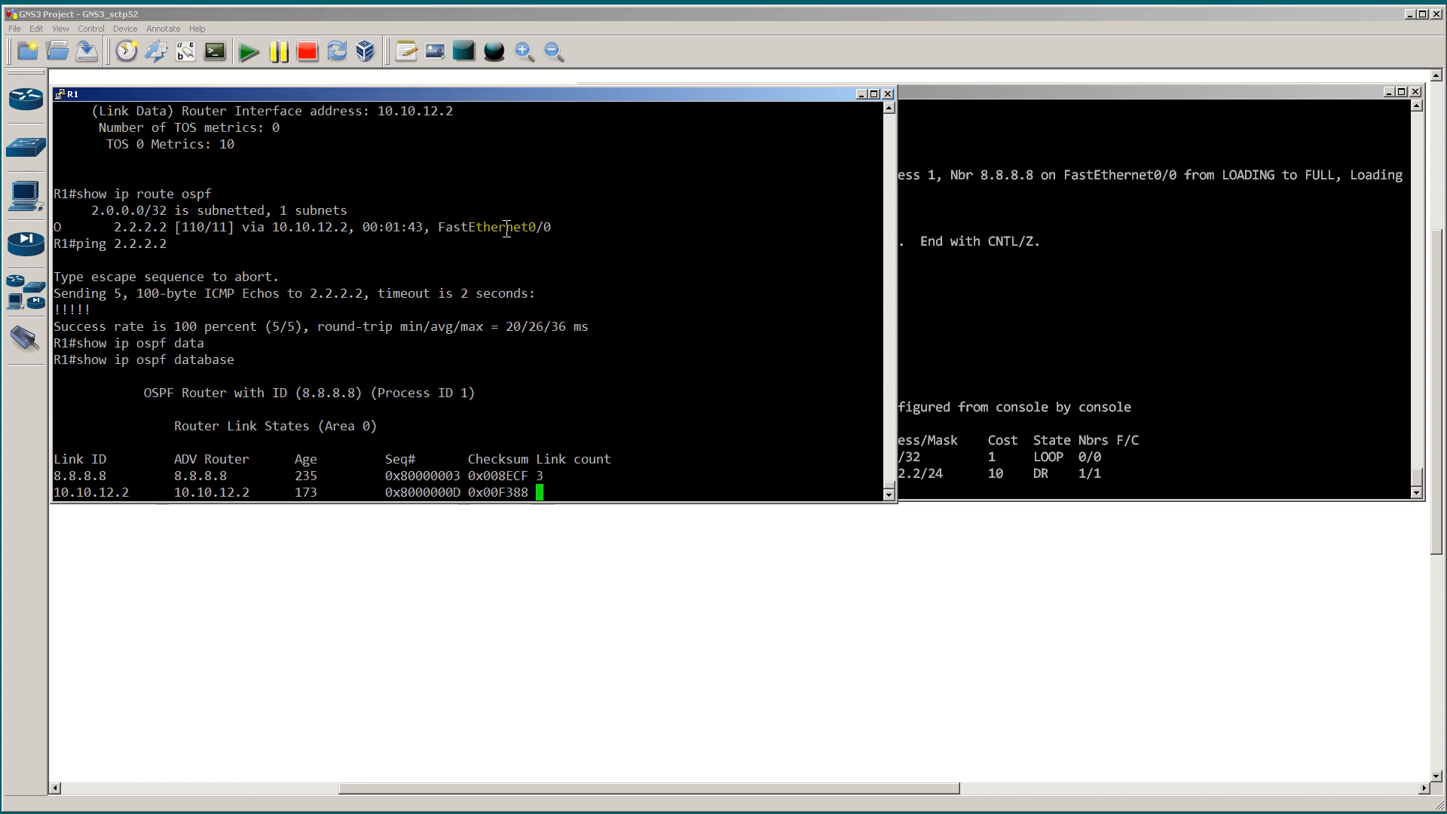
Step: Run show ip ospf database on R2 for comparison with R1's database
{"action": "left_click", "coordinate": [953, 274]}
{"action": "type", "text": "show ip ospf data"}
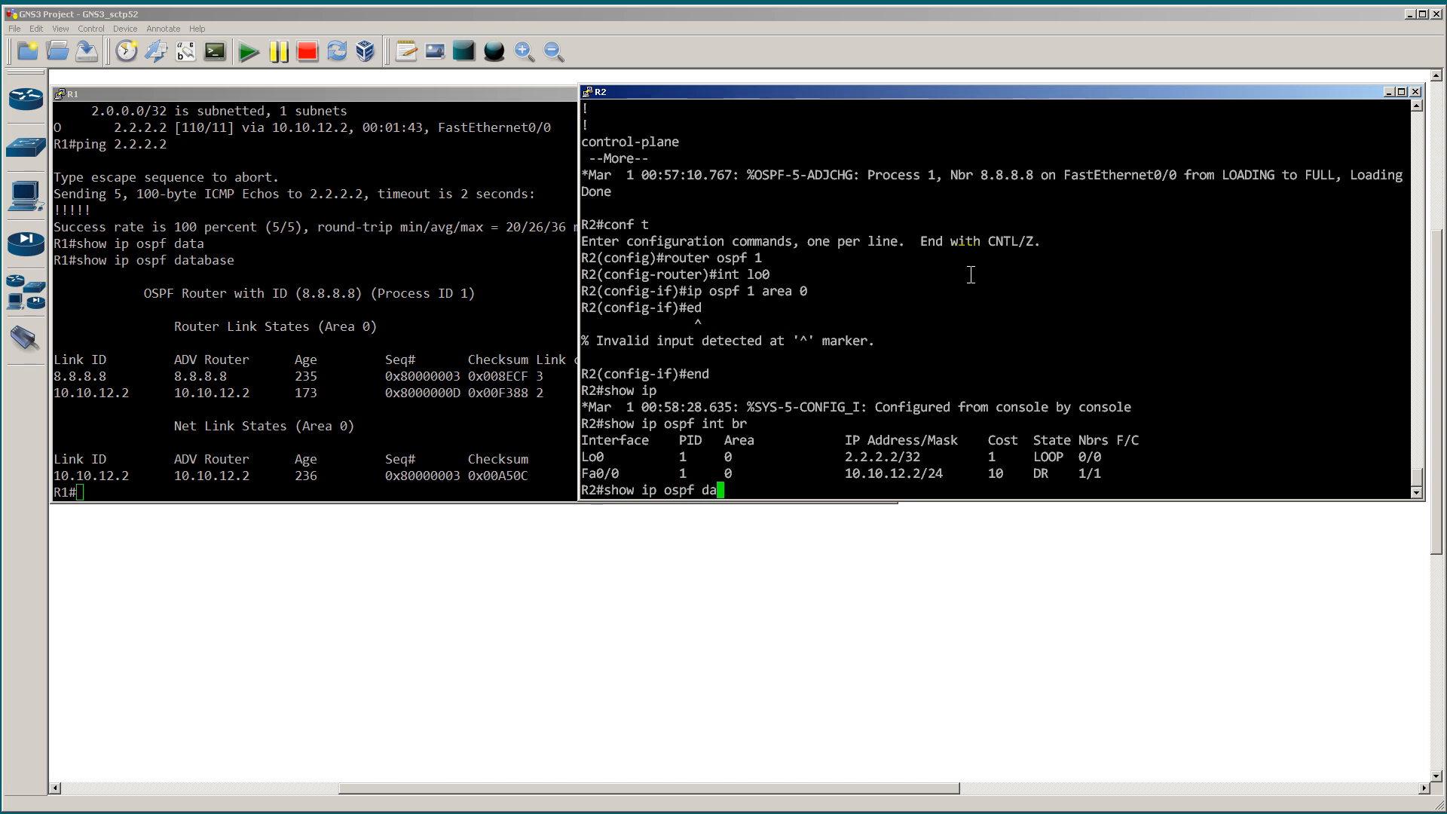
{"action": "key", "text": "Tab"}
{"action": "key", "text": "Return"}
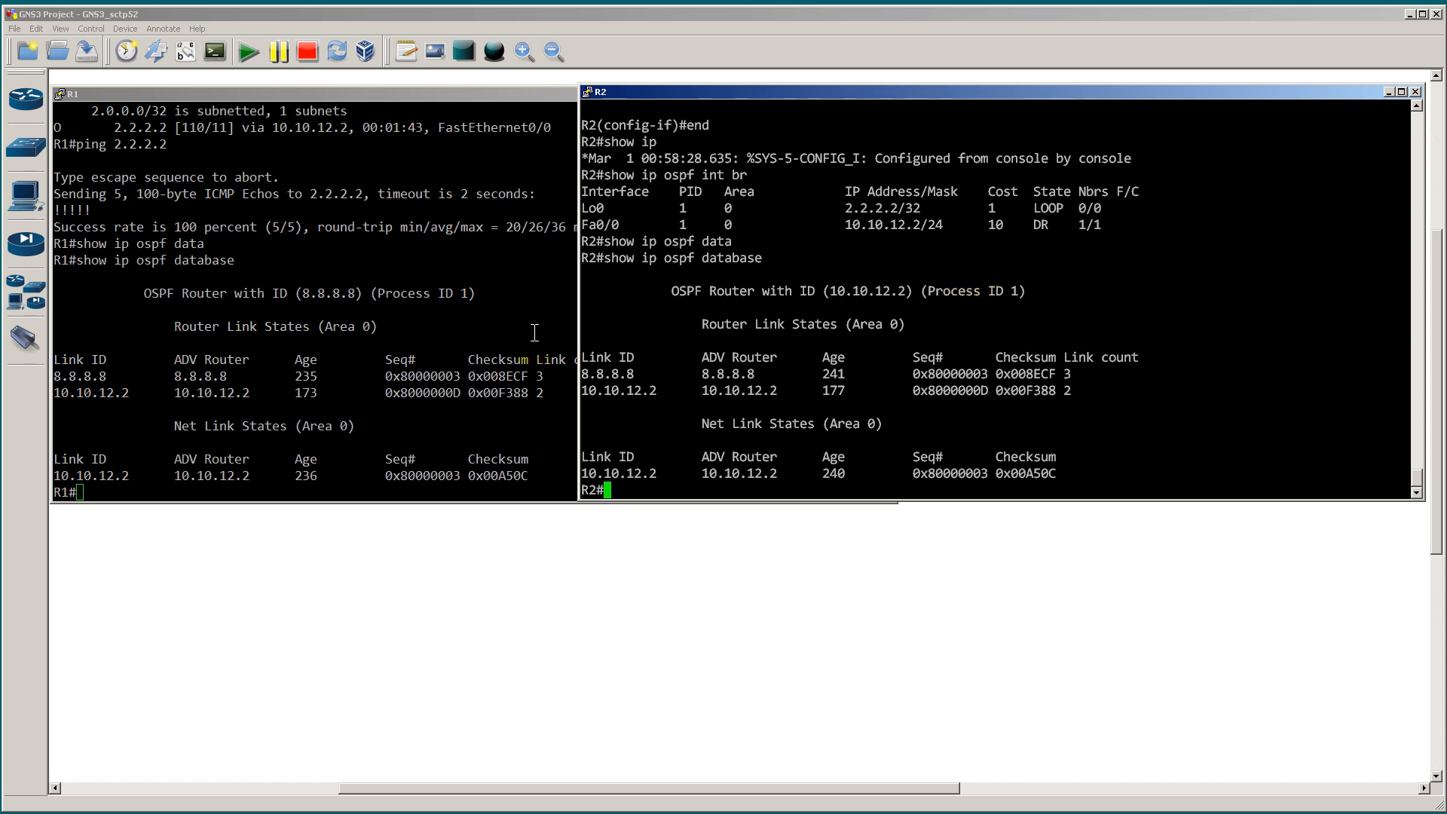
Step: Highlight the 8.8.8.8 router link ID in R1's database and the matching one in R2's database
{"action": "left_click", "coordinate": [504, 341]}
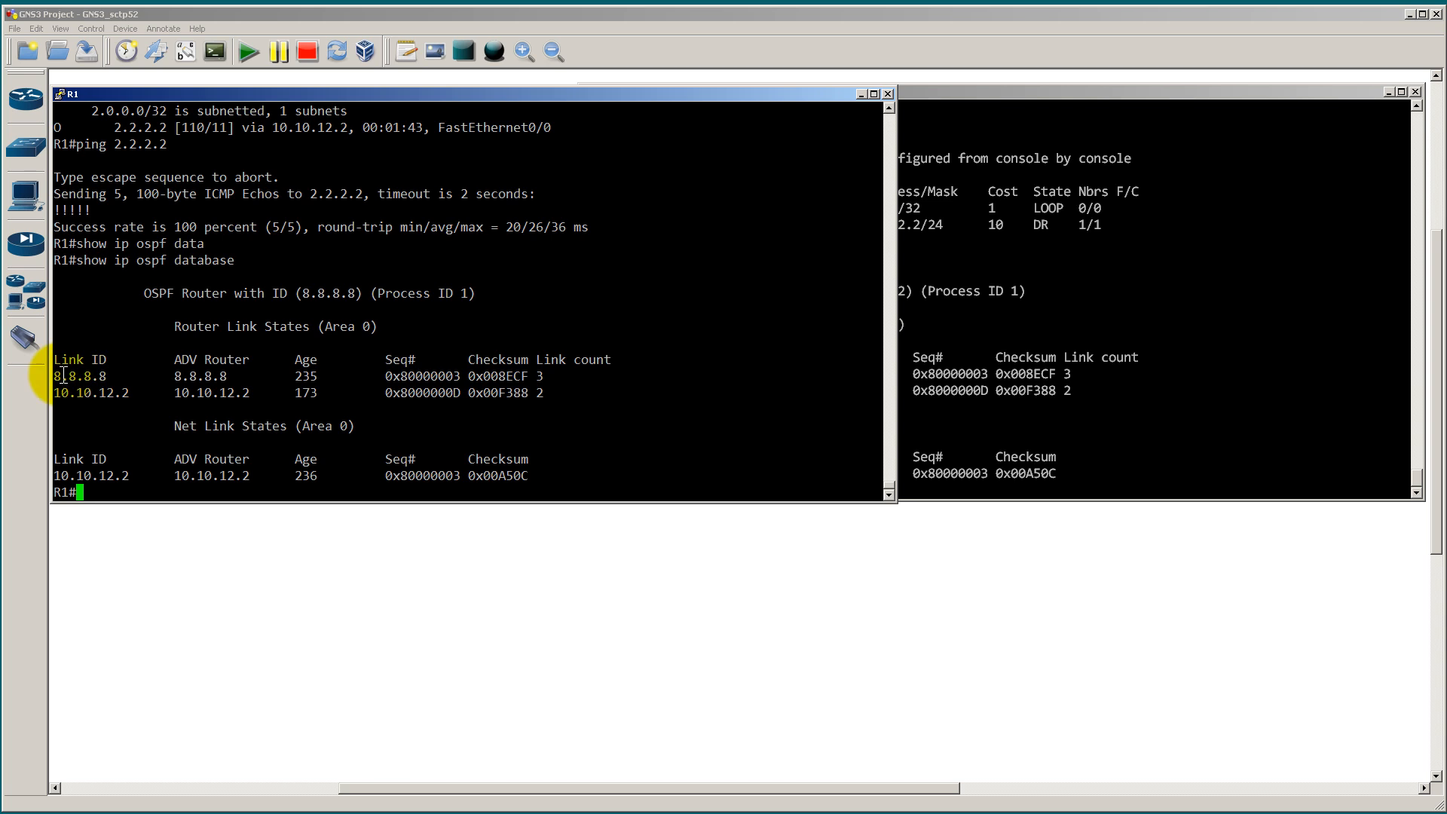
{"action": "left_click_drag", "start_coordinate": [52, 376], "coordinate": [113, 376]}
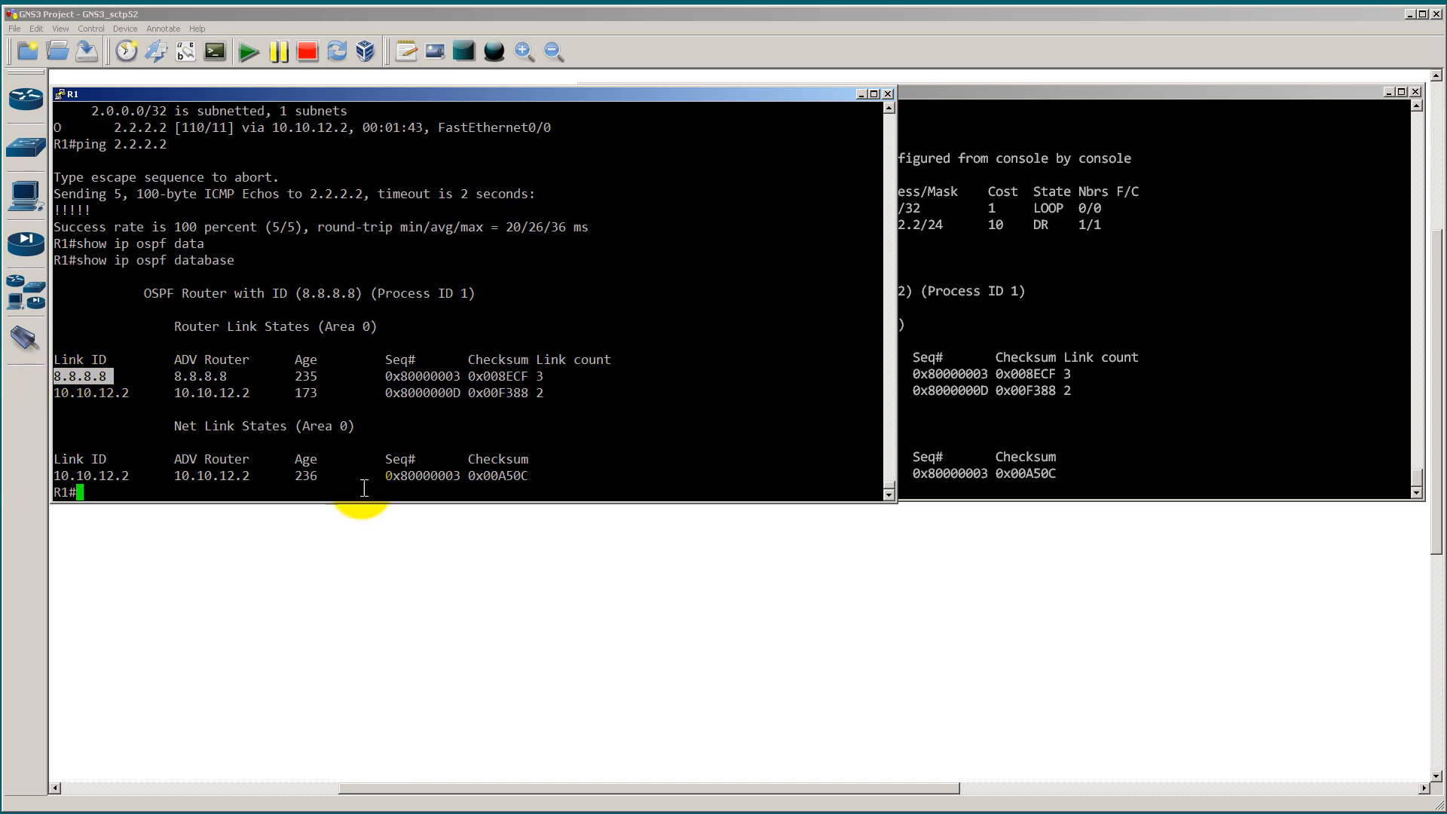
{"action": "left_click", "coordinate": [964, 423]}
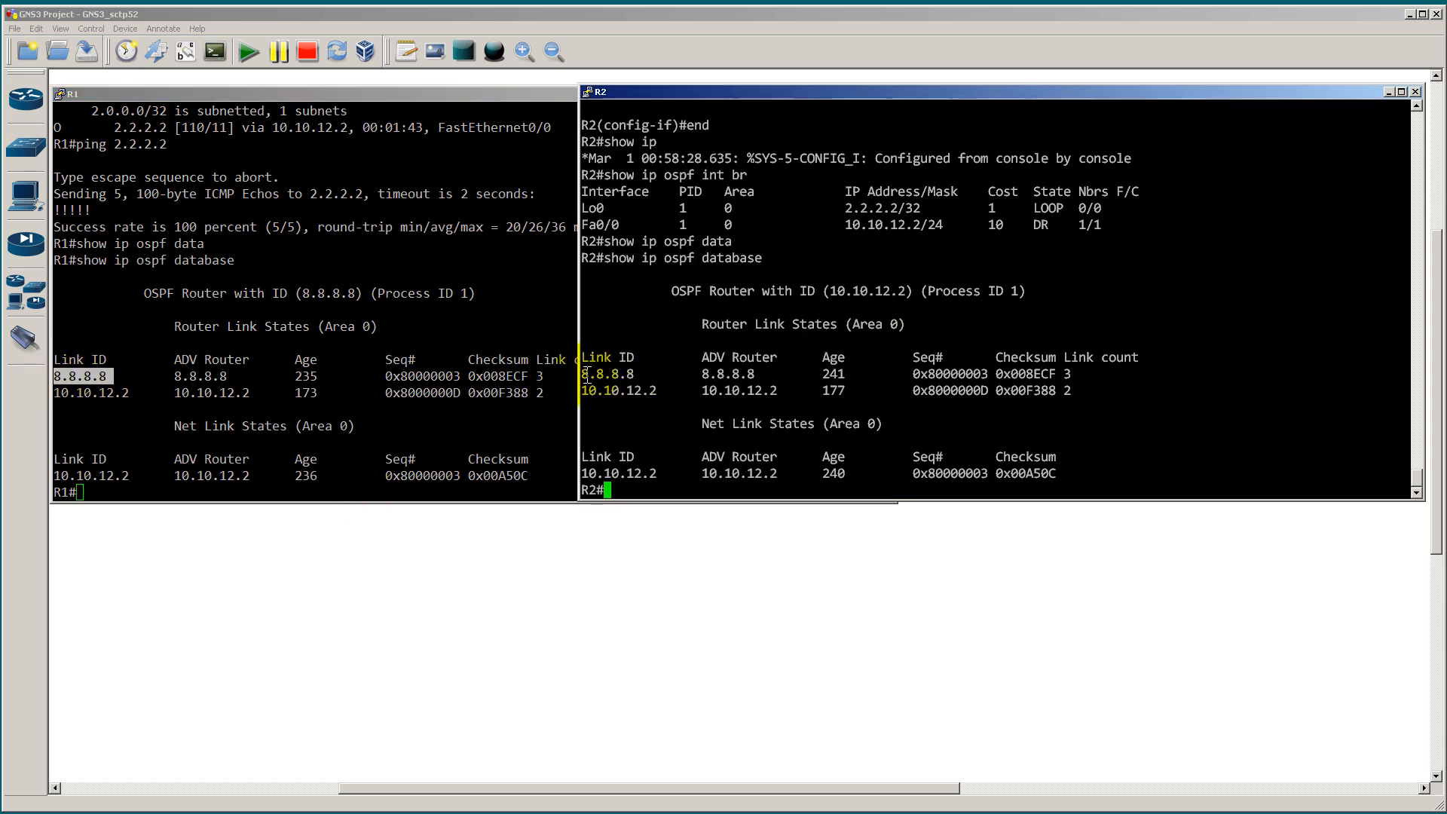
{"action": "left_click_drag", "start_coordinate": [581, 374], "coordinate": [640, 375]}
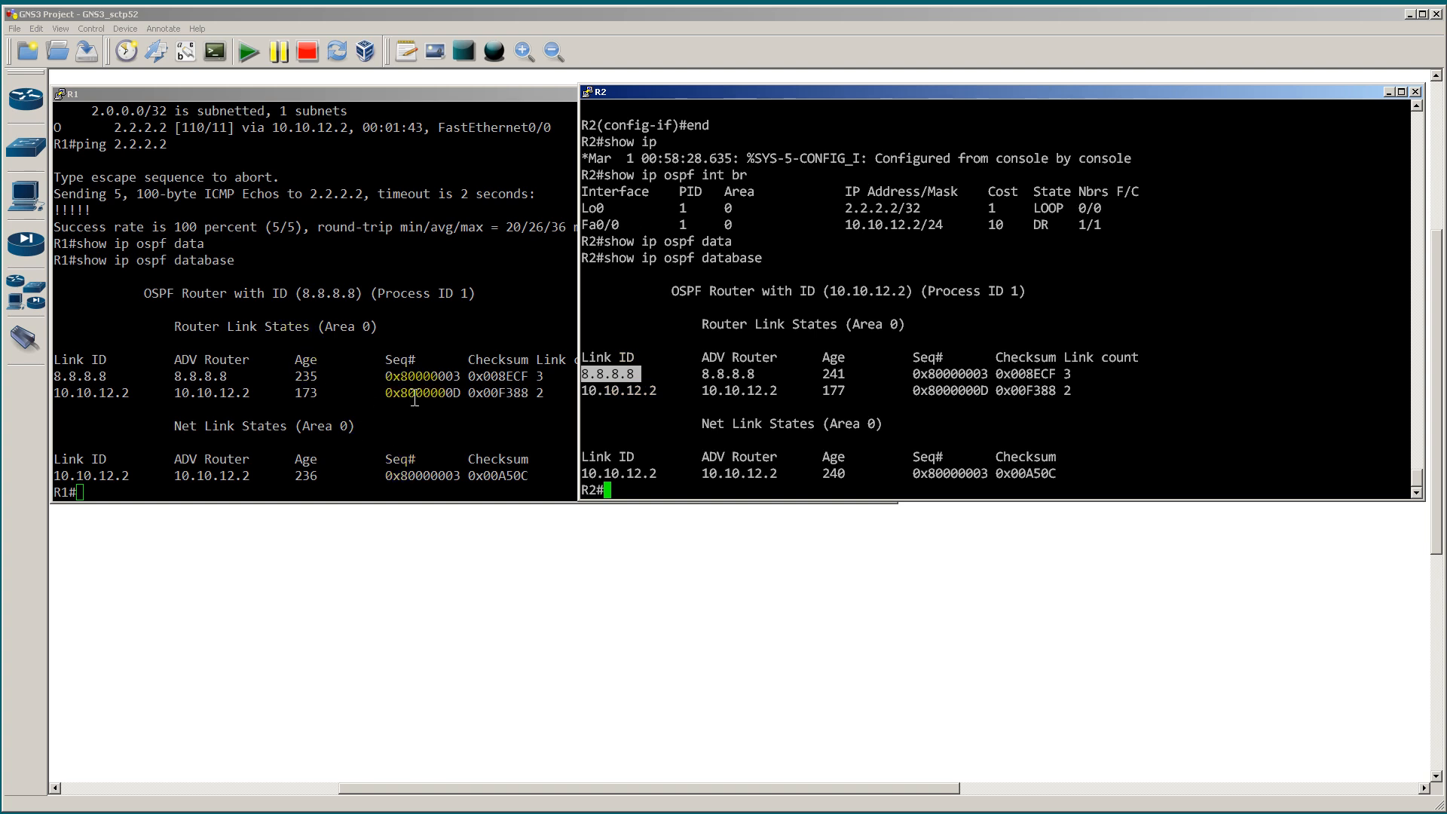
Step: Compare the sequence number and checksum of the 8.8.8.8 router link state between R1's and R2's databases
{"action": "left_click_drag", "start_coordinate": [379, 375], "coordinate": [465, 375]}
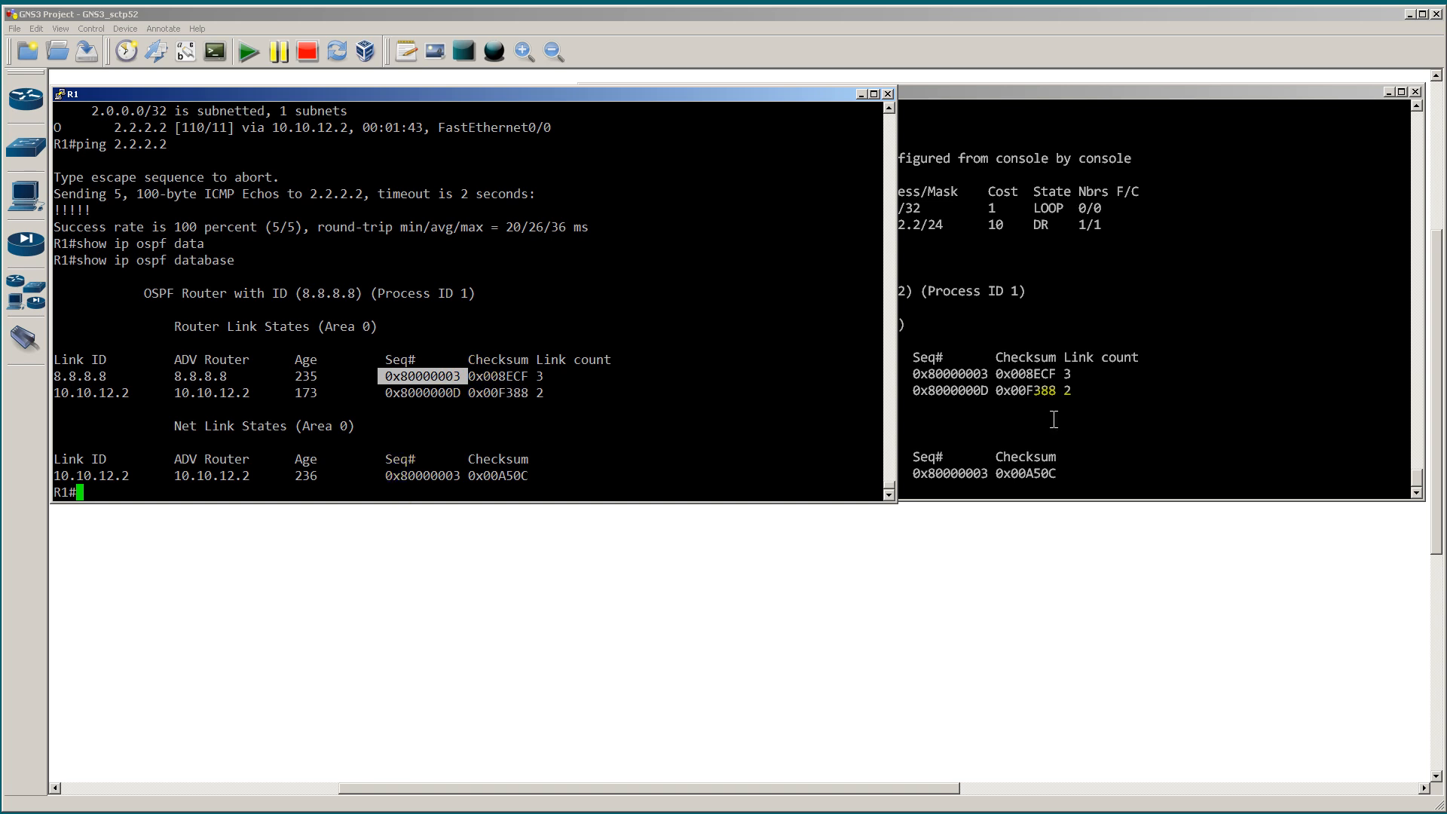
{"action": "left_click", "coordinate": [972, 383]}
{"action": "left_click_drag", "start_coordinate": [906, 373], "coordinate": [983, 373]}
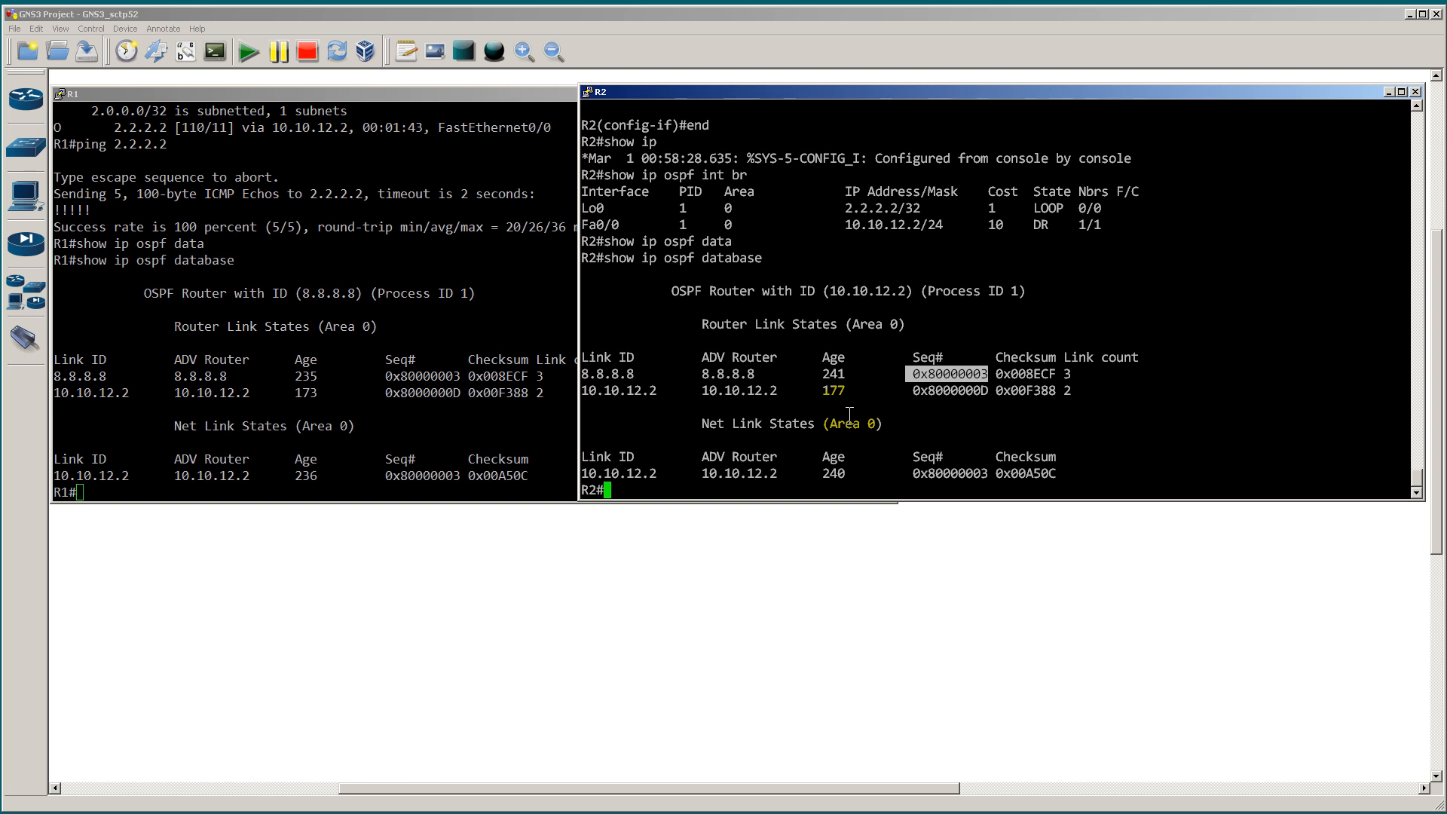
{"action": "left_click_drag", "start_coordinate": [468, 375], "coordinate": [529, 376]}
{"action": "left_click", "coordinate": [1004, 374]}
{"action": "left_click_drag", "start_coordinate": [989, 375], "coordinate": [1056, 375]}
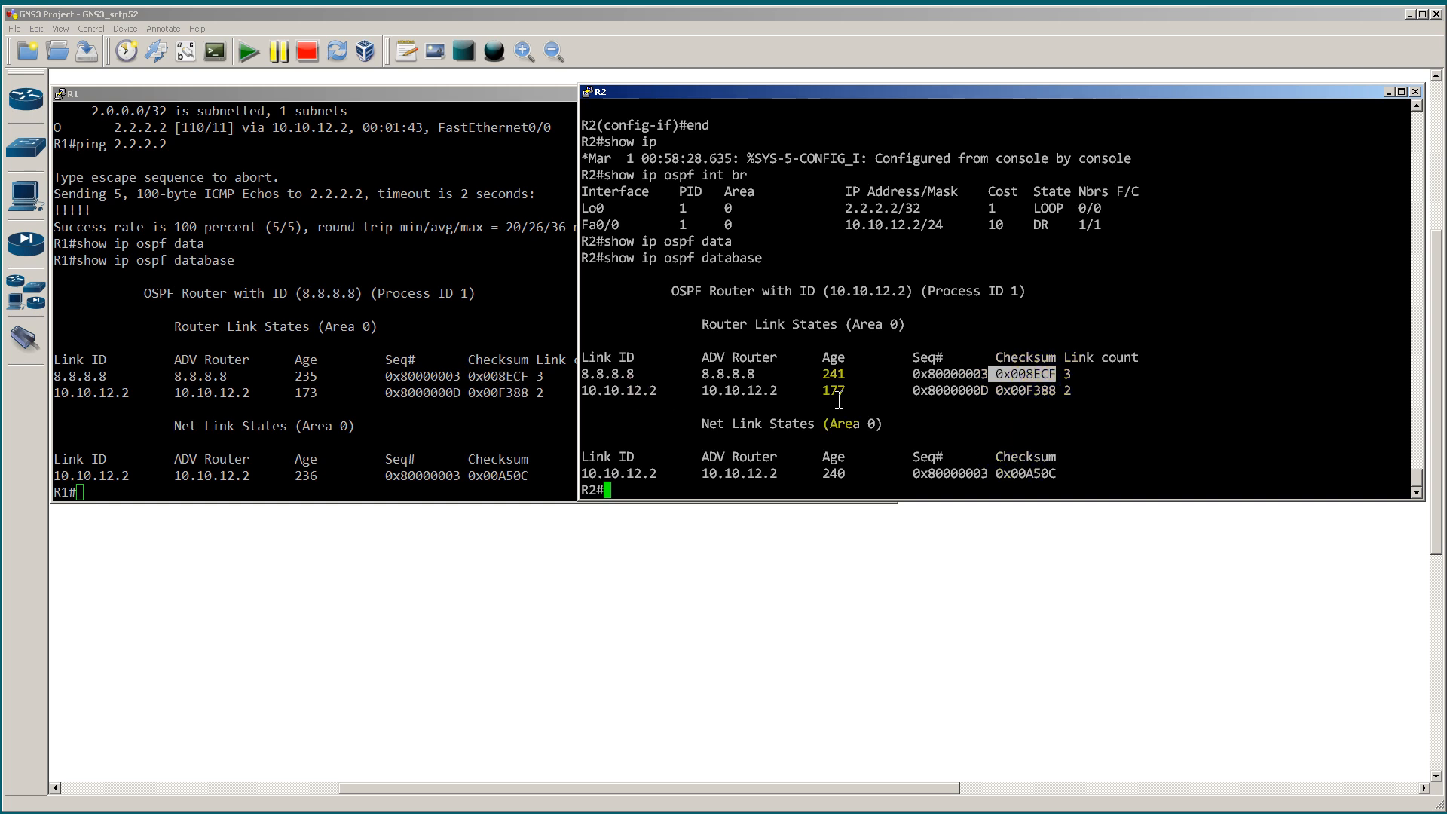
{"action": "left_click", "coordinate": [357, 390]}
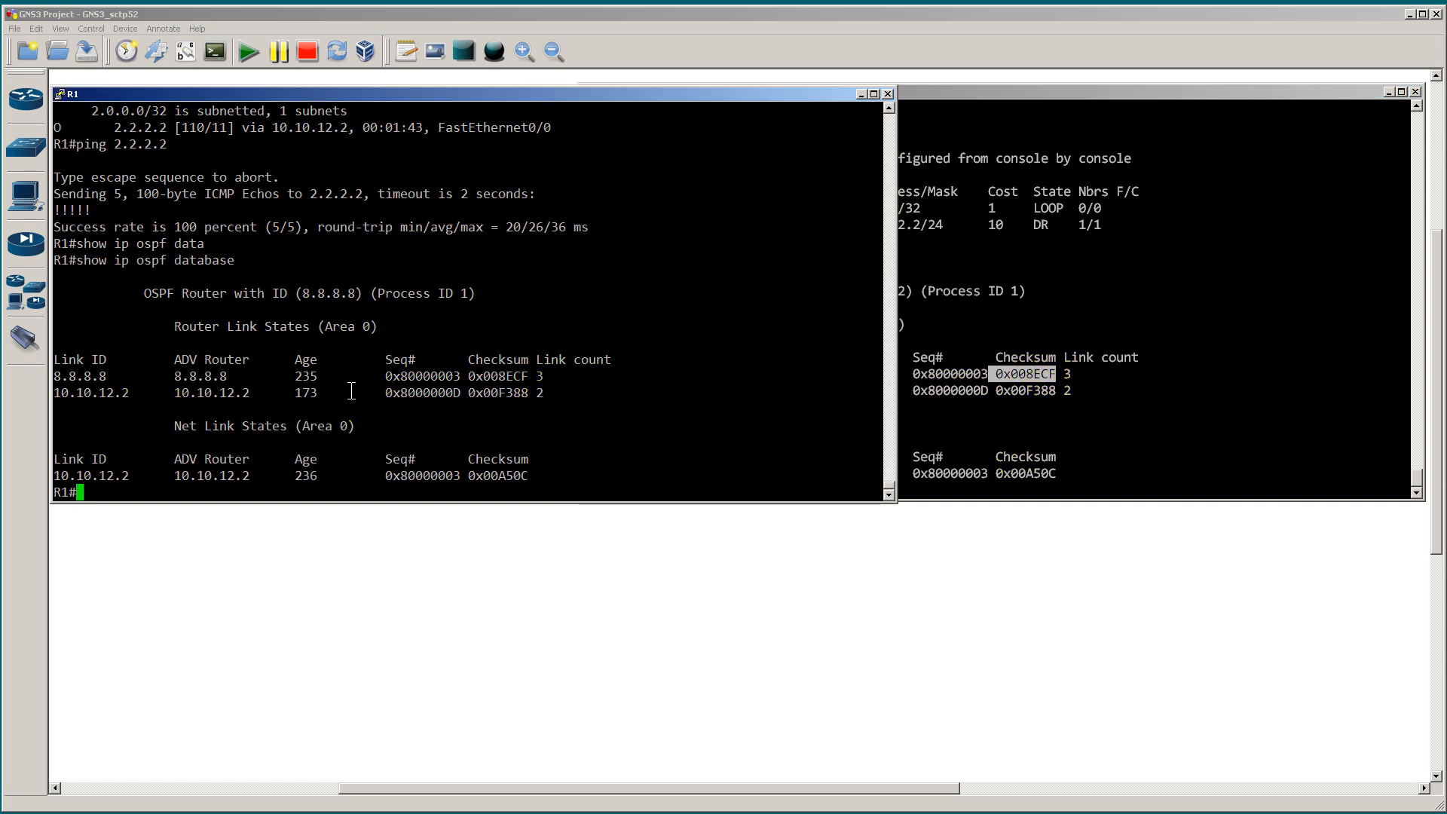
{"action": "left_click", "coordinate": [1001, 396]}
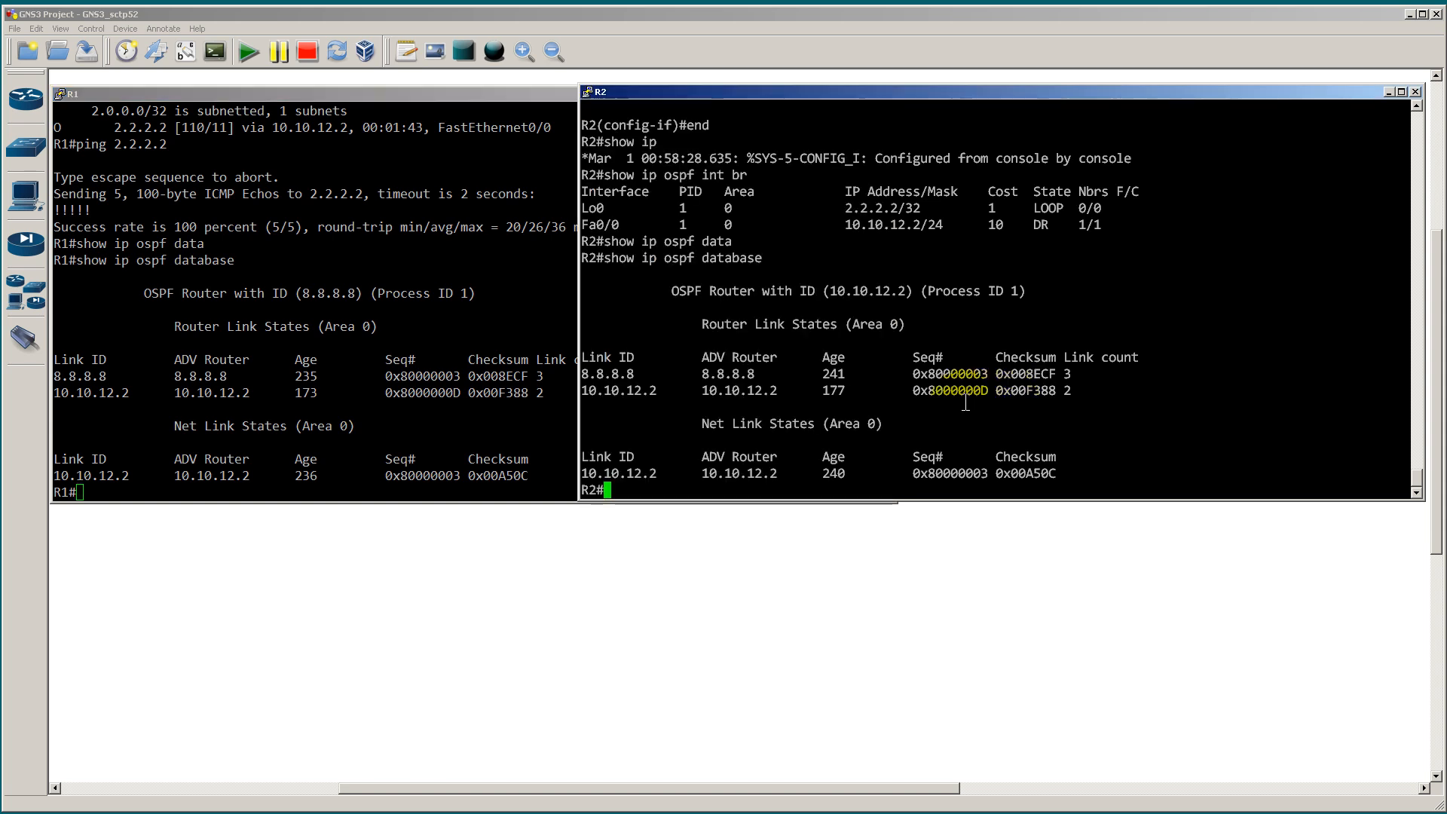
{"action": "left_click", "coordinate": [264, 447]}
{"action": "left_click", "coordinate": [1006, 438]}
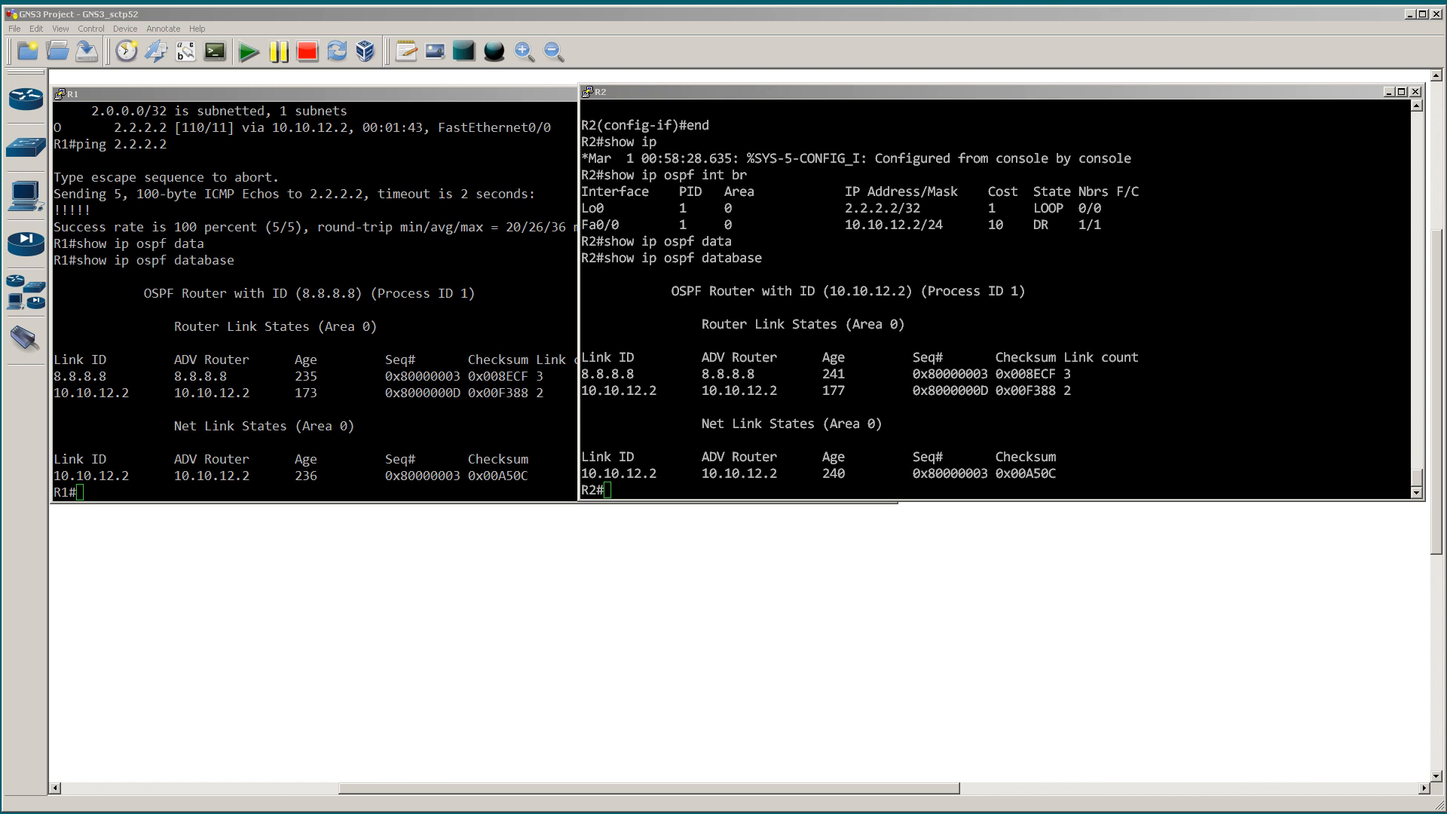
Step: Switch to a blank Notepad window and sketch two horizontal lines over it, labelled 10 and 60
{"action": "left_click_drag", "start_coordinate": [2, 31], "coordinate": [574, 48]}
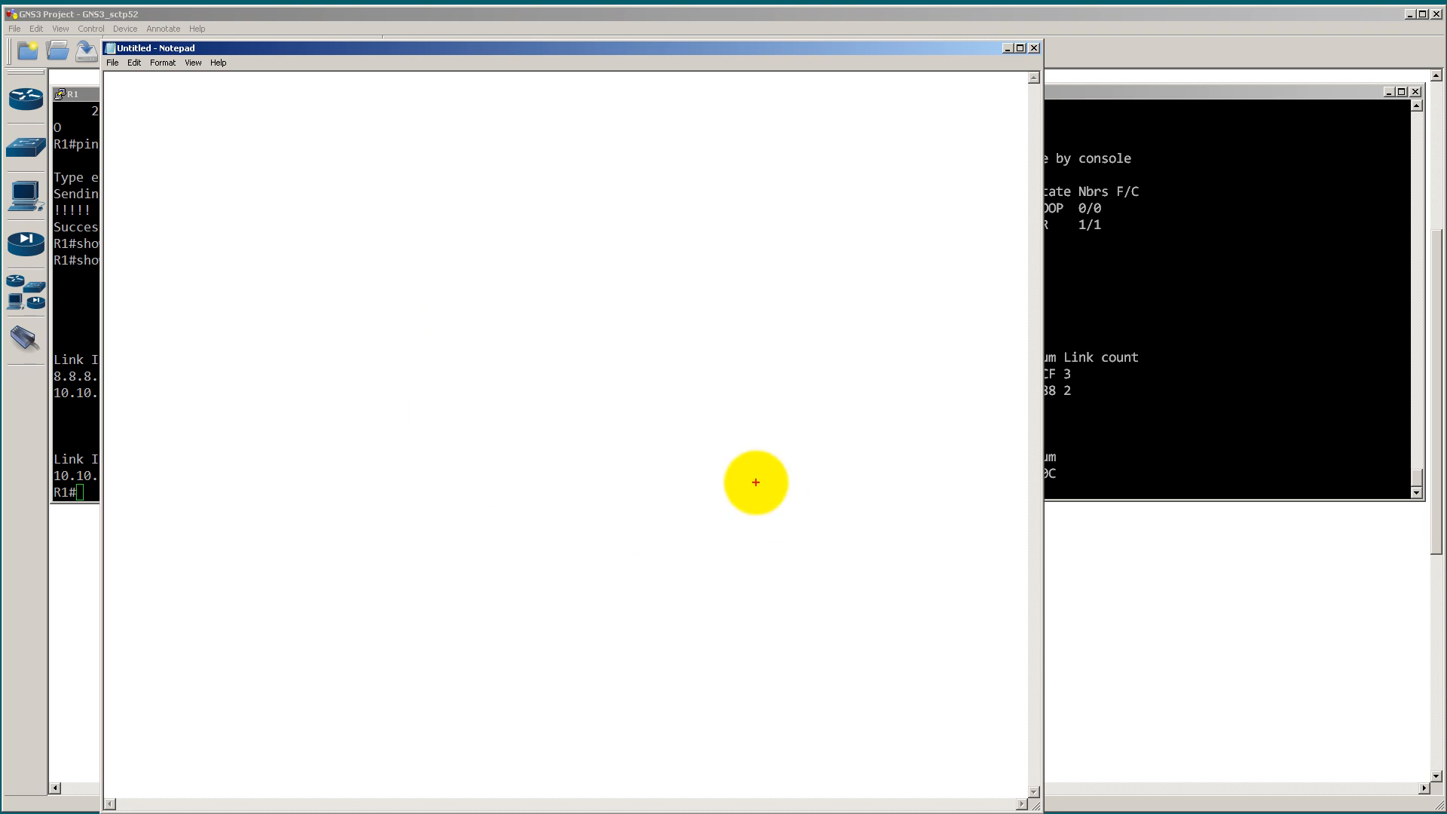
{"action": "left_click_drag", "start_coordinate": [190, 322], "coordinate": [529, 322]}
{"action": "left_click_drag", "start_coordinate": [738, 328], "coordinate": [938, 333]}
{"action": "mouse_move", "coordinate": [526, 299]}
{"action": "left_mouse_down"}
{"action": "mouse_move", "coordinate": [530, 313]}
{"action": "mouse_move", "coordinate": [550, 301]}
{"action": "left_mouse_up"}
{"action": "left_click_drag", "start_coordinate": [189, 572], "coordinate": [831, 595]}
{"action": "left_click_drag", "start_coordinate": [956, 595], "coordinate": [971, 594]}
{"action": "mouse_move", "coordinate": [526, 615]}
{"action": "left_mouse_down"}
{"action": "mouse_move", "coordinate": [517, 633]}
{"action": "mouse_move", "coordinate": [556, 640]}
{"action": "mouse_move", "coordinate": [554, 627]}
{"action": "left_mouse_up"}
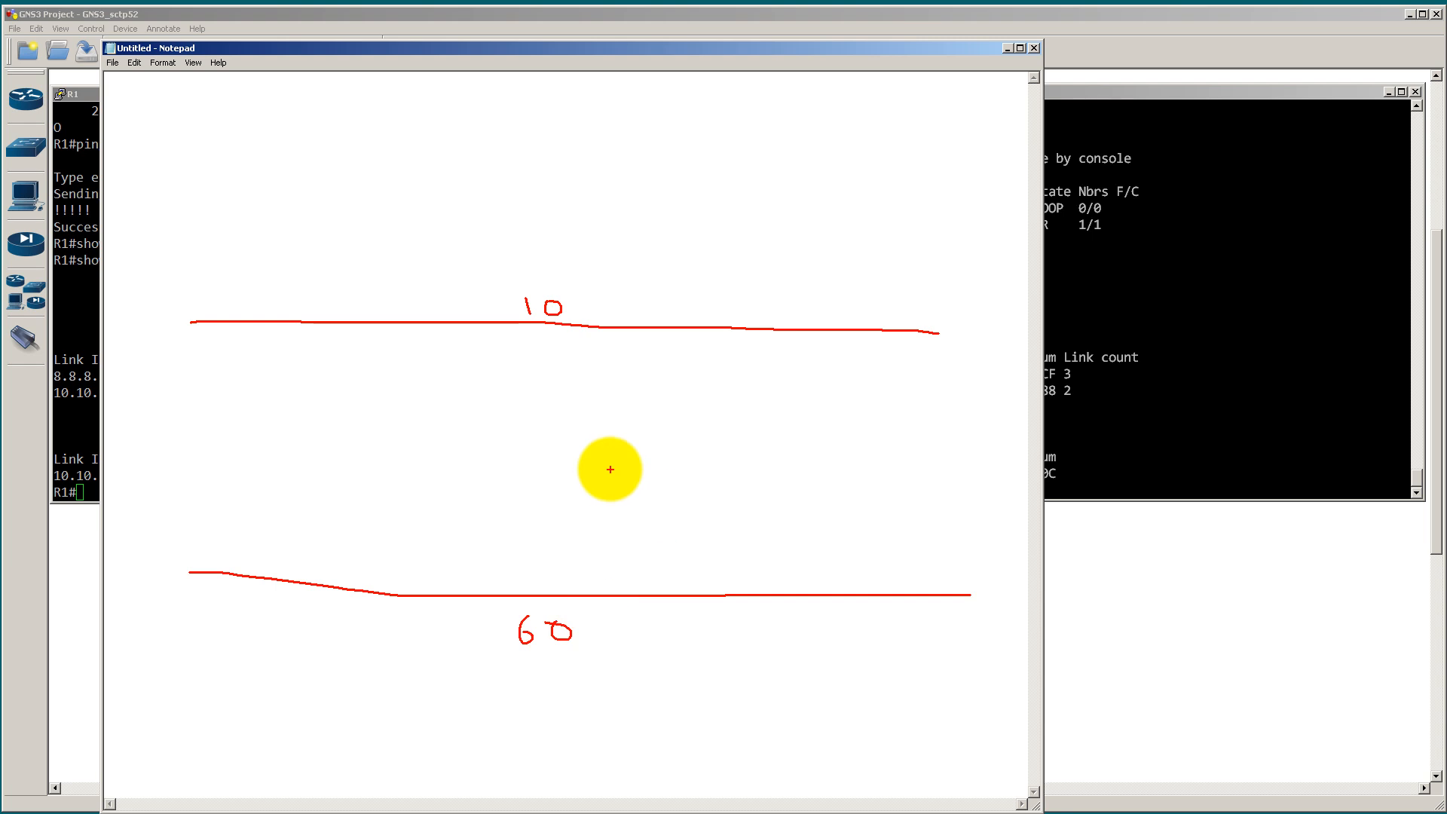
Step: Draw two vertical lines crossing the horizontal ones, labelled 605 and 60, and a boxed X just above the lower horizontal line
{"action": "left_click_drag", "start_coordinate": [643, 141], "coordinate": [669, 788]}
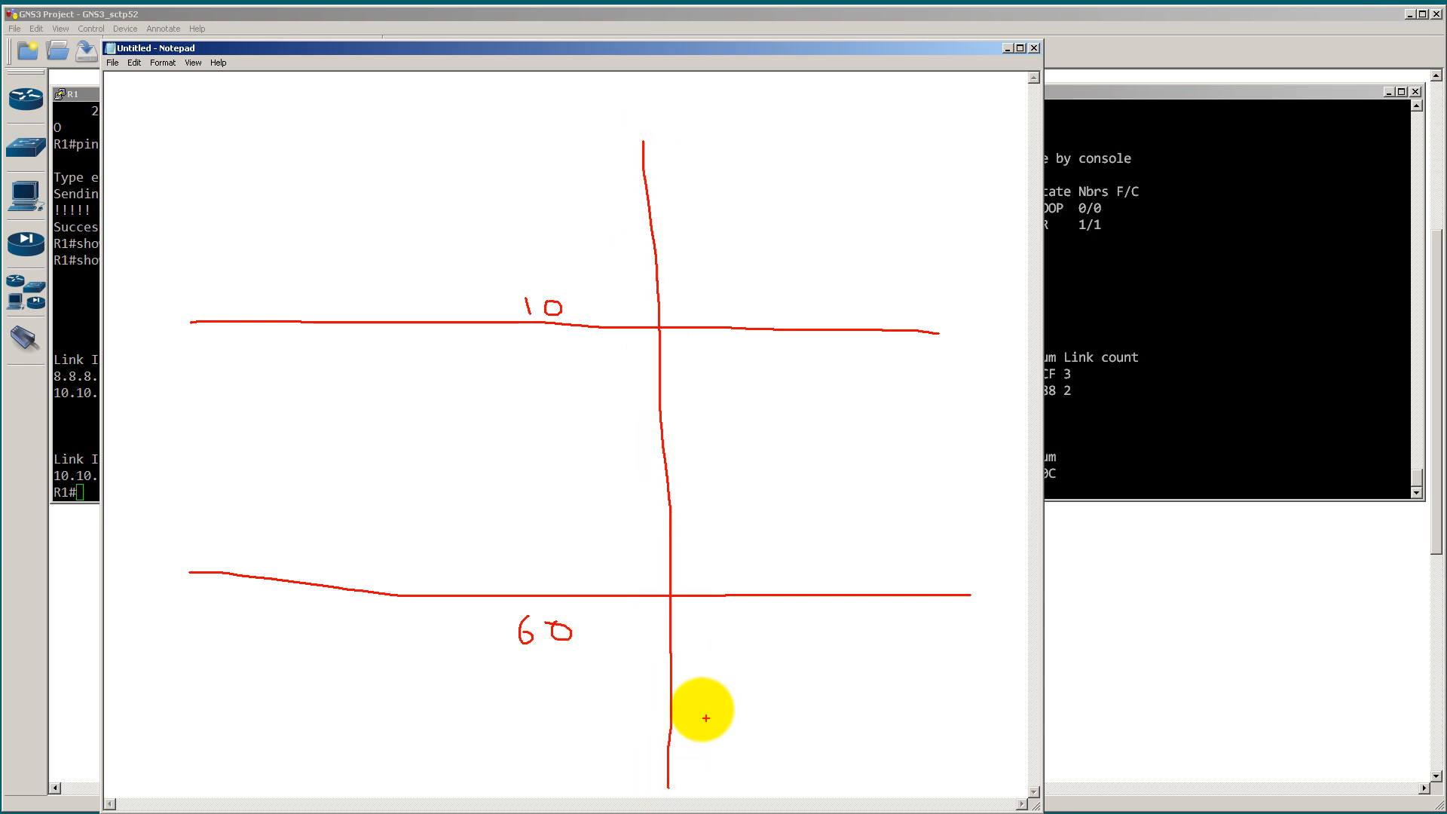
{"action": "mouse_move", "coordinate": [690, 727]}
{"action": "left_mouse_down"}
{"action": "mouse_move", "coordinate": [738, 712]}
{"action": "mouse_move", "coordinate": [742, 727]}
{"action": "left_mouse_up"}
{"action": "left_click_drag", "start_coordinate": [745, 709], "coordinate": [761, 707]}
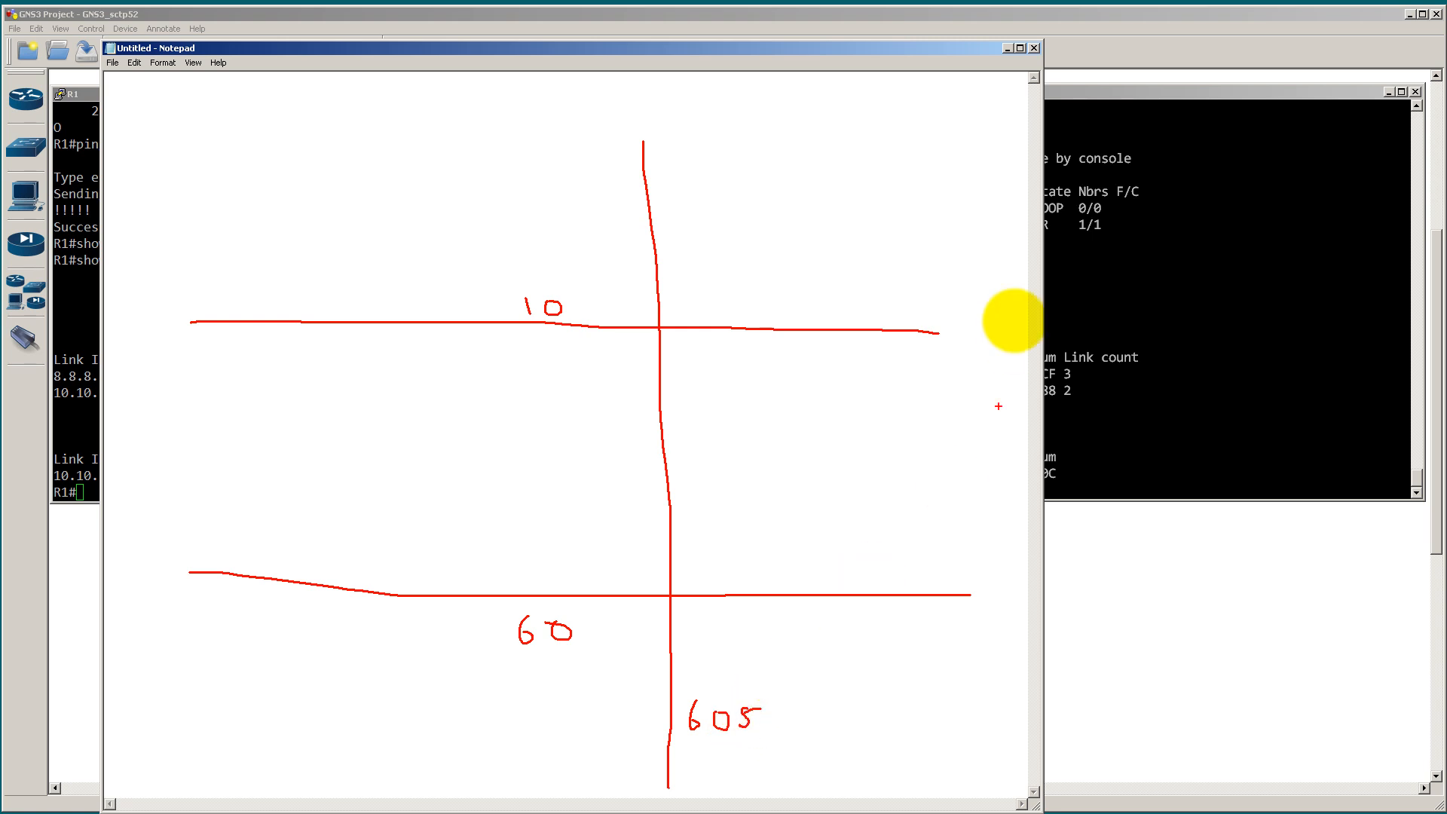
{"action": "mouse_move", "coordinate": [905, 215]}
{"action": "left_mouse_down"}
{"action": "mouse_move", "coordinate": [927, 533]}
{"action": "mouse_move", "coordinate": [962, 746]}
{"action": "left_mouse_up"}
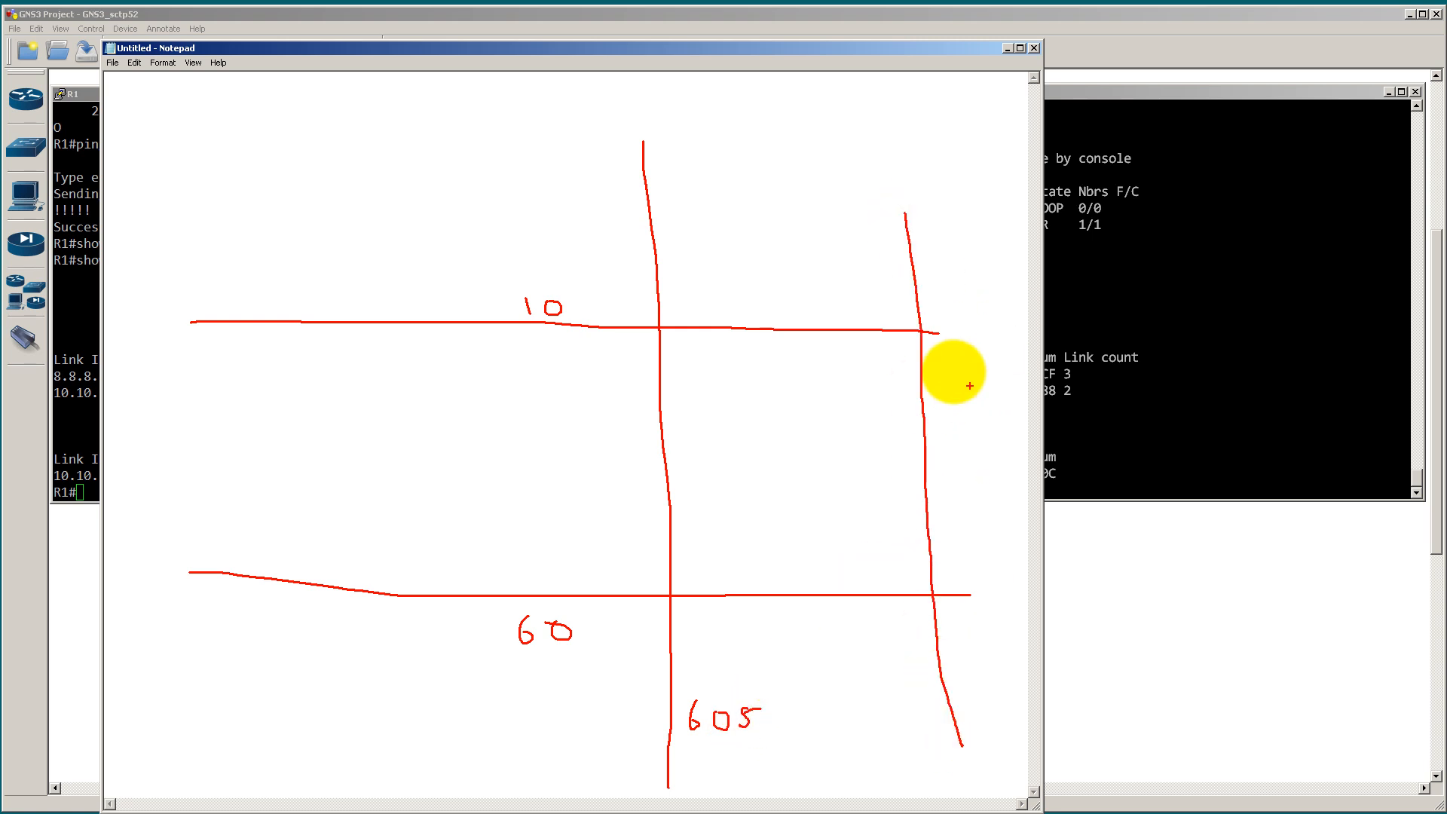
{"action": "left_click_drag", "start_coordinate": [933, 332], "coordinate": [1001, 339]}
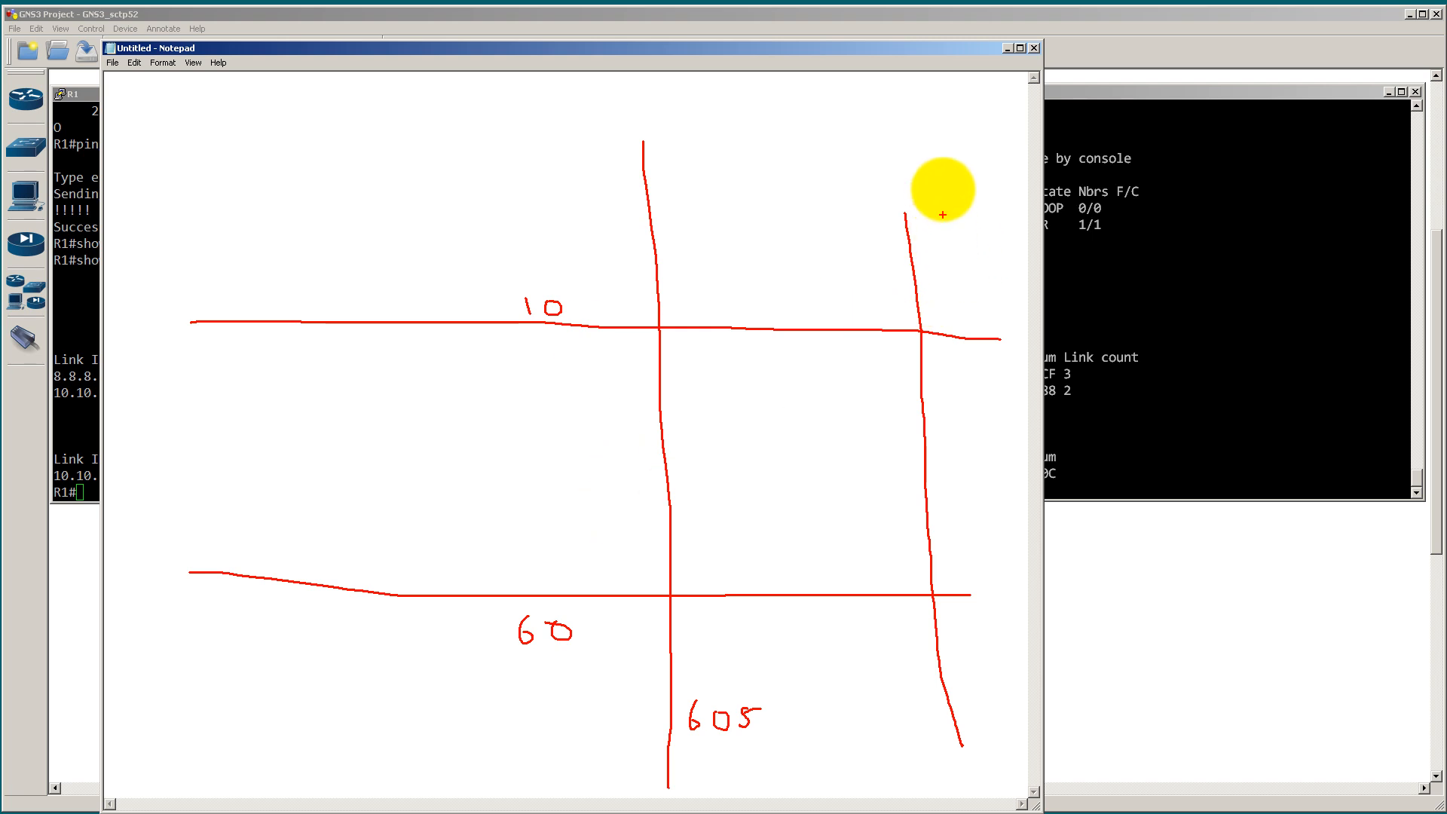
{"action": "mouse_move", "coordinate": [937, 167]}
{"action": "left_mouse_down"}
{"action": "mouse_move", "coordinate": [937, 184]}
{"action": "mouse_move", "coordinate": [975, 169]}
{"action": "left_mouse_up"}
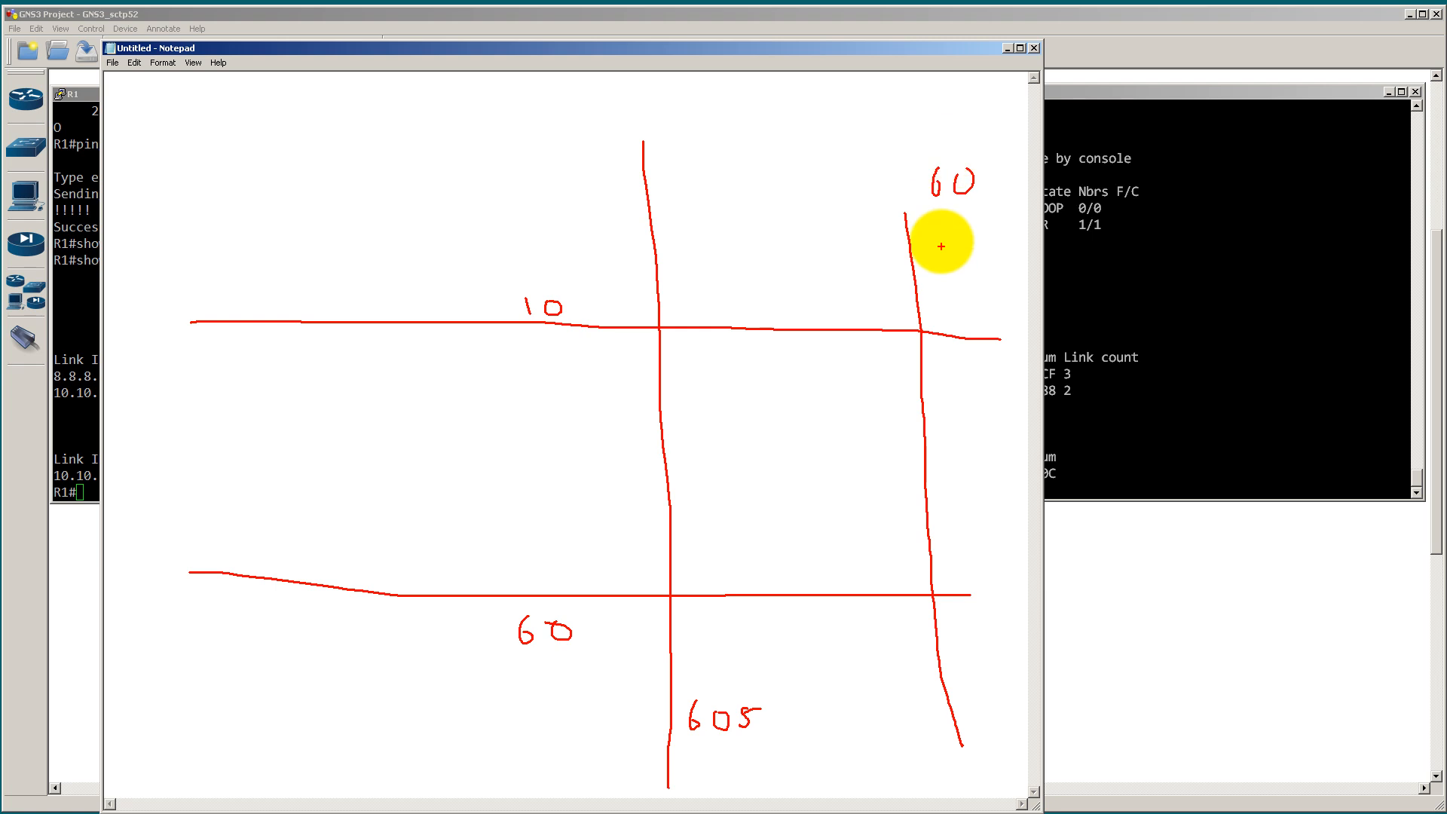
{"action": "left_click_drag", "start_coordinate": [932, 222], "coordinate": [950, 229]}
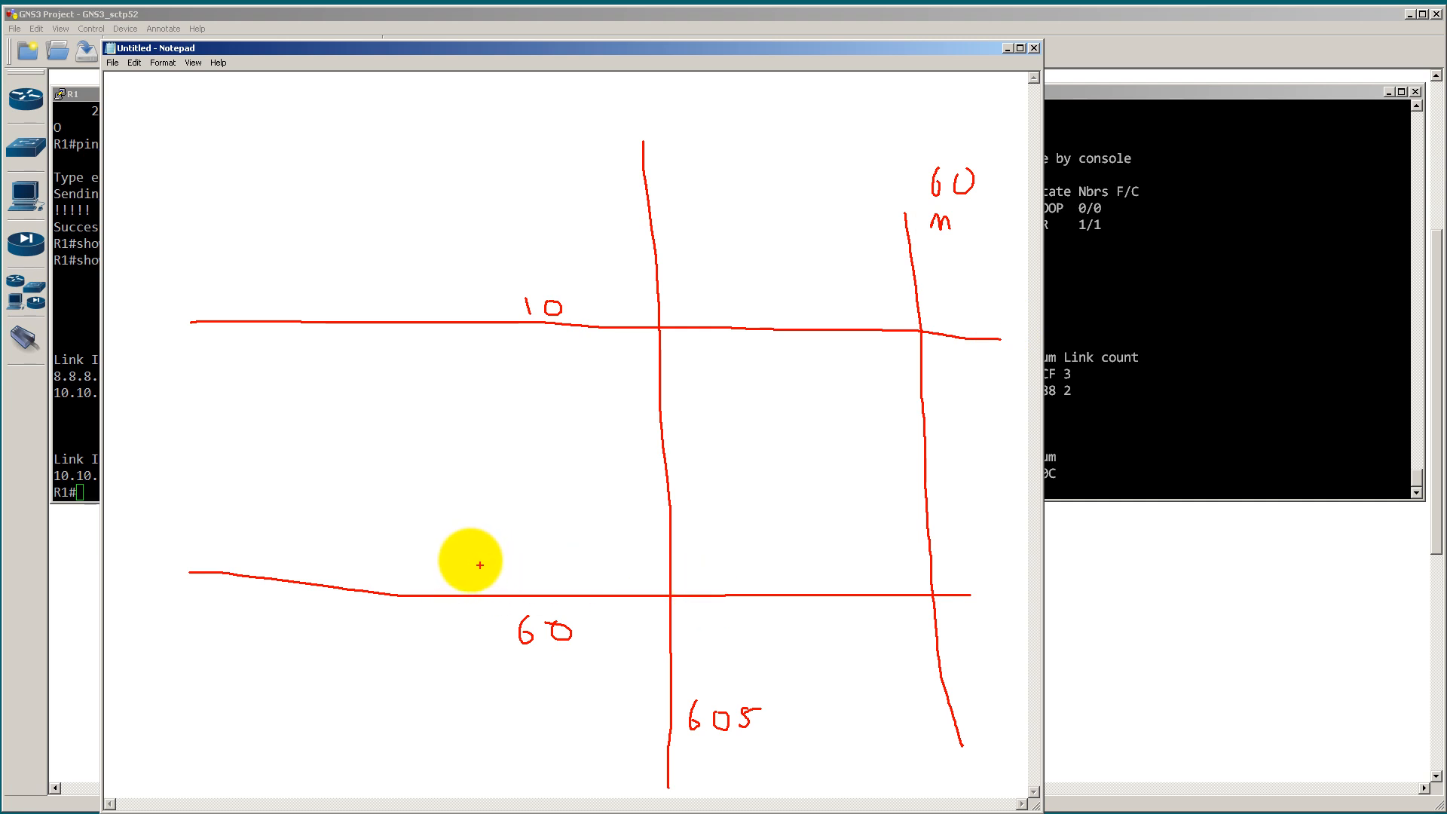
{"action": "mouse_move", "coordinate": [468, 558]}
{"action": "left_mouse_down"}
{"action": "mouse_move", "coordinate": [470, 582]}
{"action": "mouse_move", "coordinate": [501, 556]}
{"action": "mouse_move", "coordinate": [468, 555]}
{"action": "left_mouse_up"}
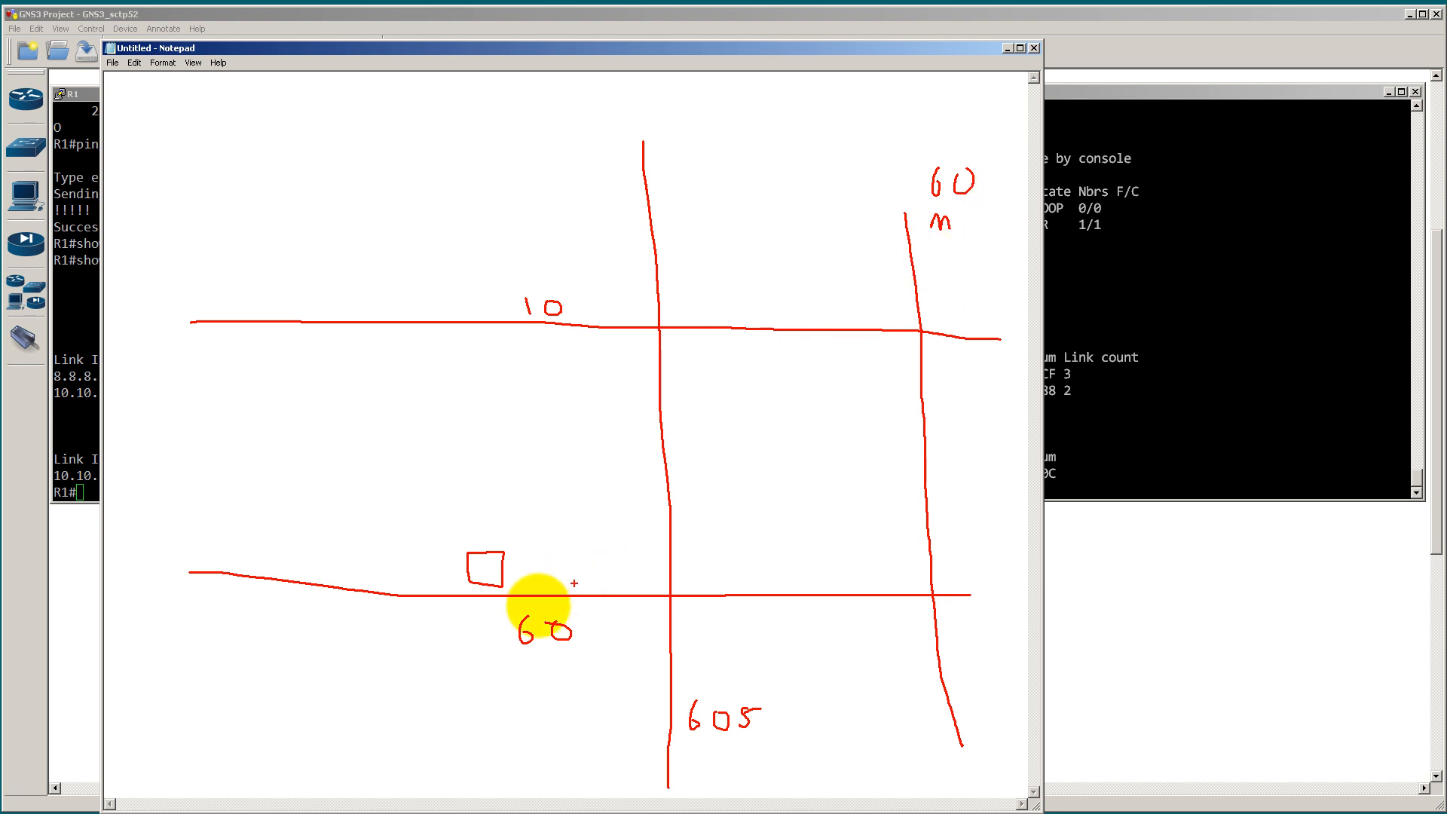
{"action": "left_click_drag", "start_coordinate": [499, 557], "coordinate": [476, 585]}
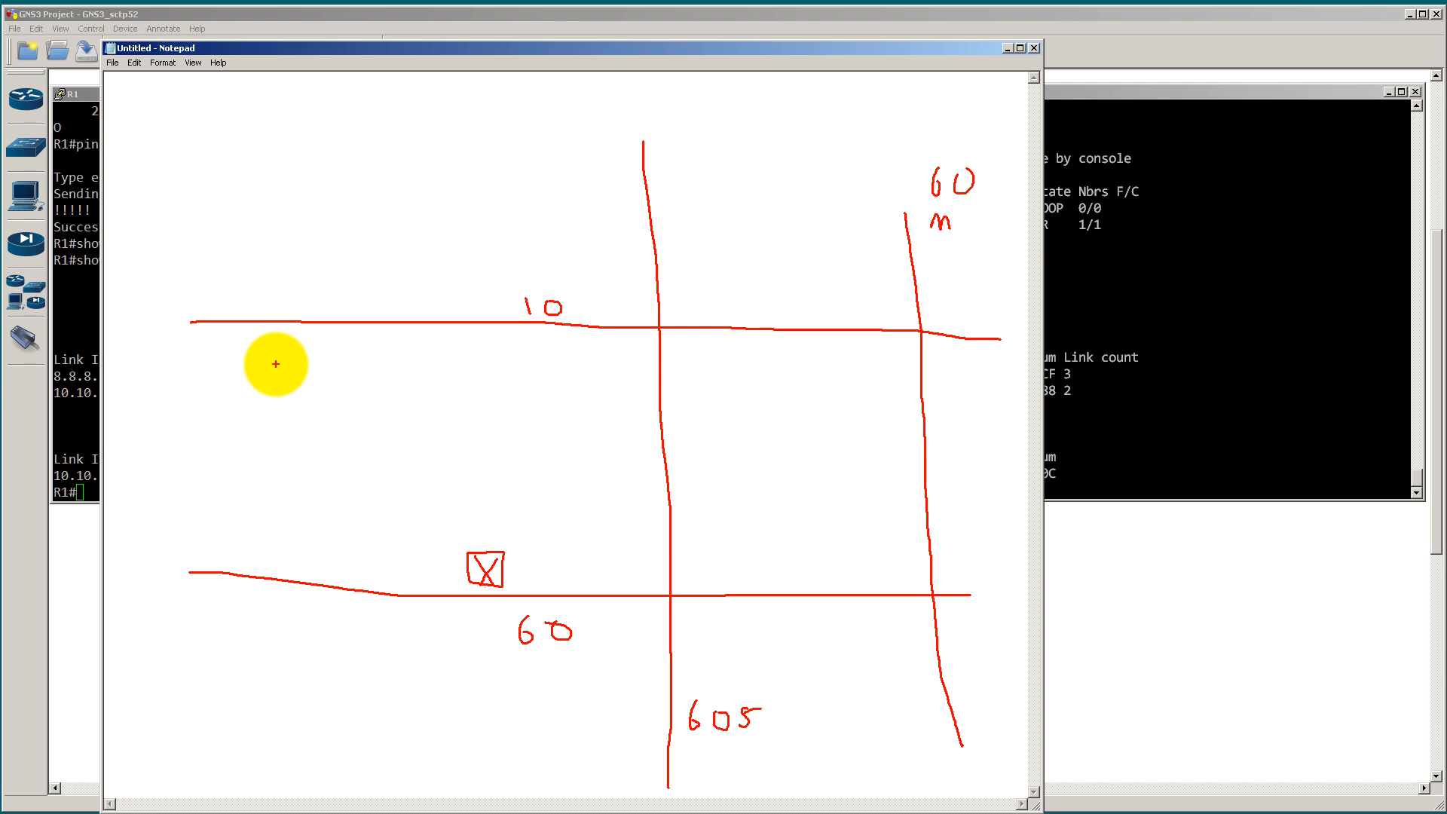
Step: Write 100Mbps, 1 Gbps and 10 Gbps as large annotation text over the sketch, then clear all annotations
{"action": "type", "text": "t"}
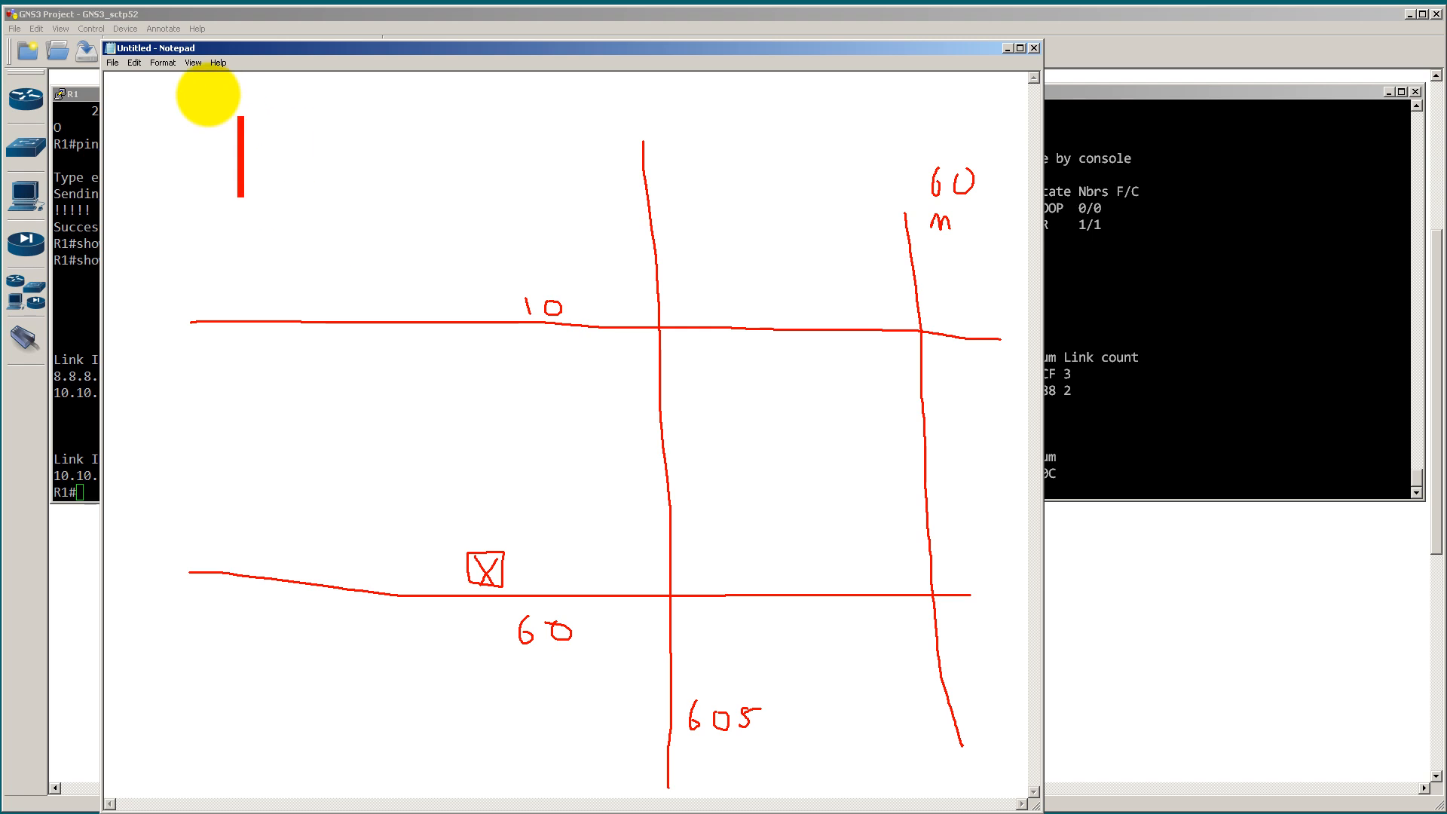
{"action": "type", "text": "100Mbps"}
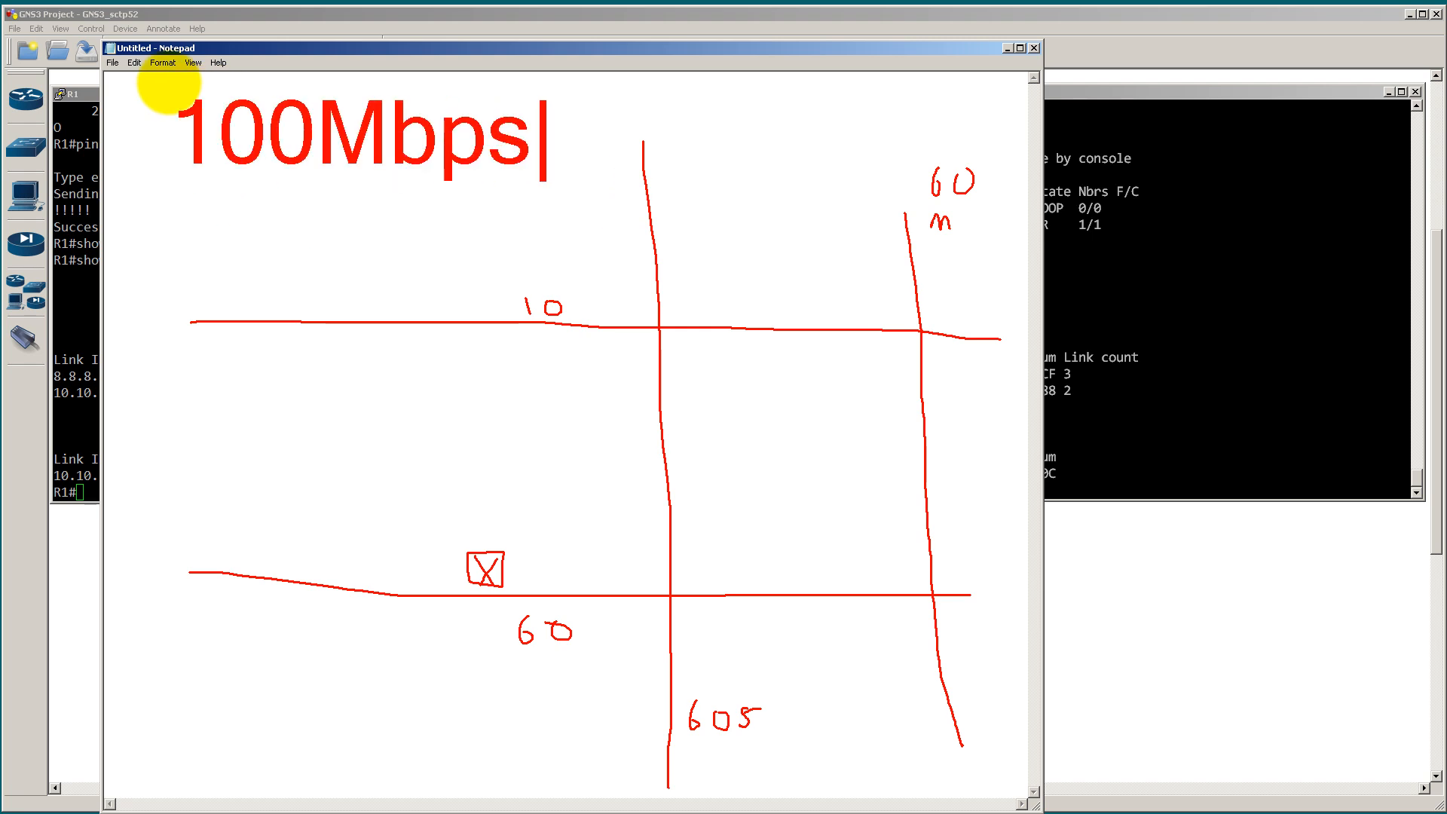
{"action": "key", "text": "Return"}
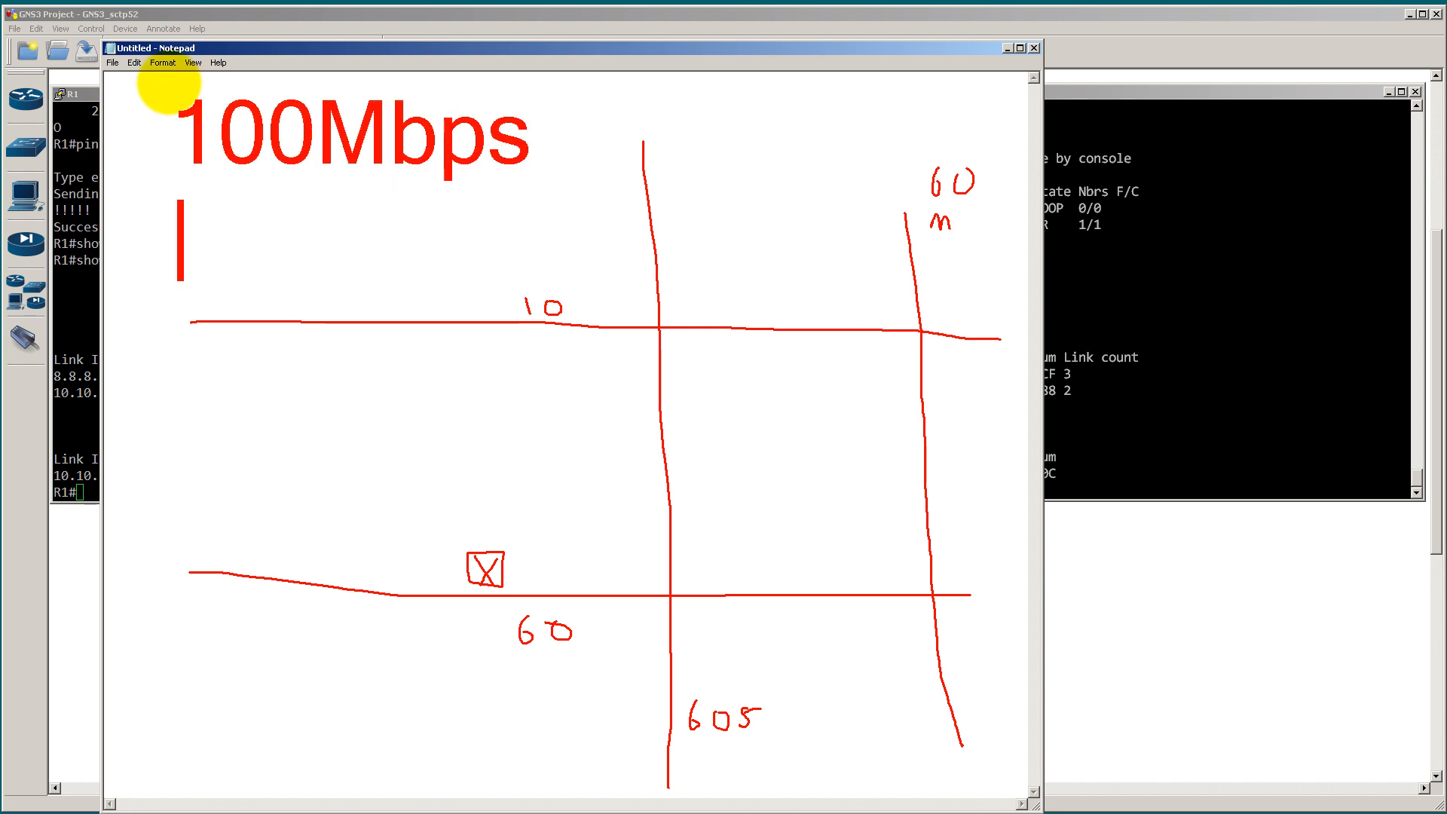
{"action": "type", "text": "1 Gbps"}
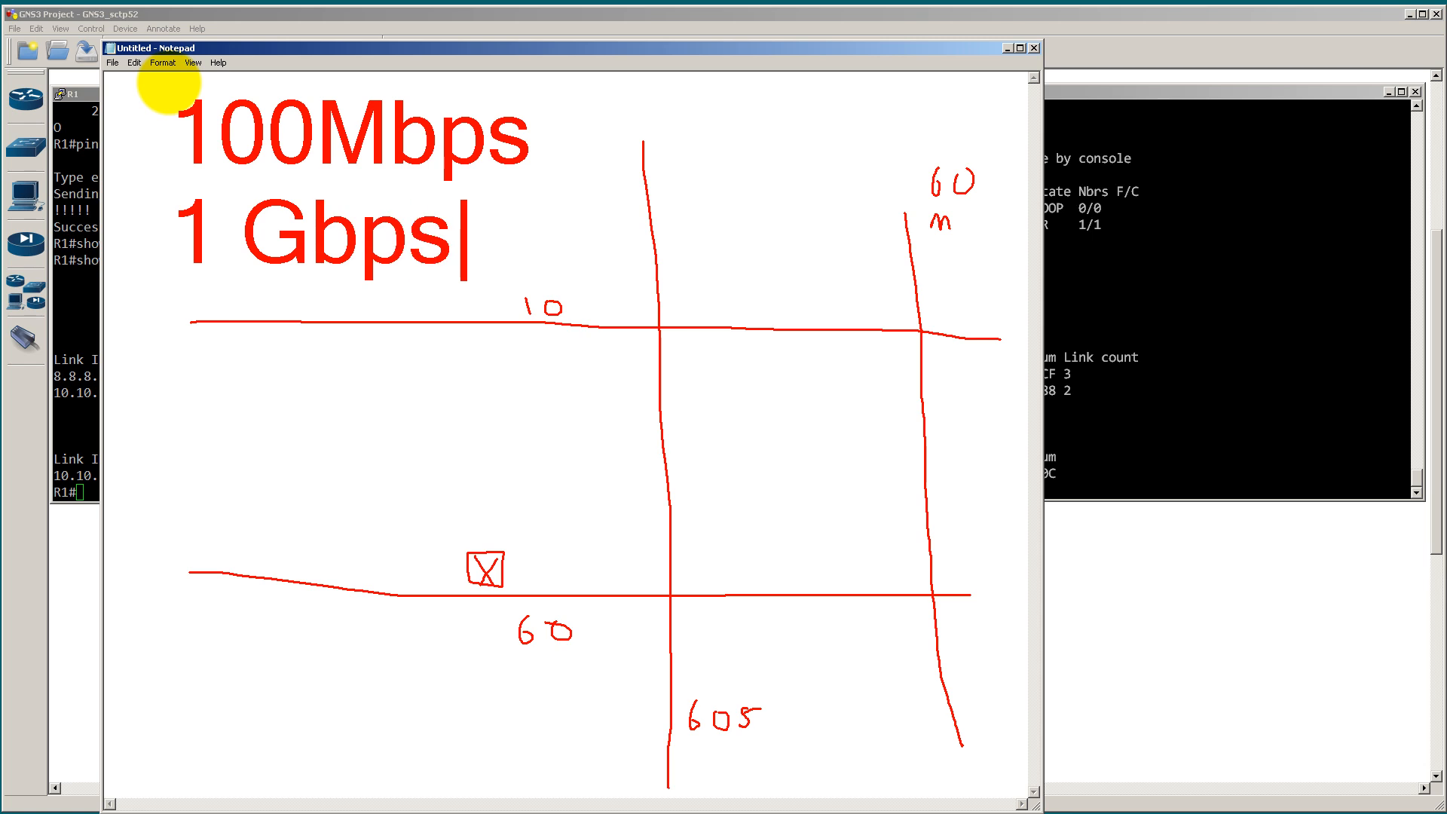
{"action": "key", "text": "Return"}
{"action": "type", "text": "1"}
{"action": "key", "text": "BackSpace"}
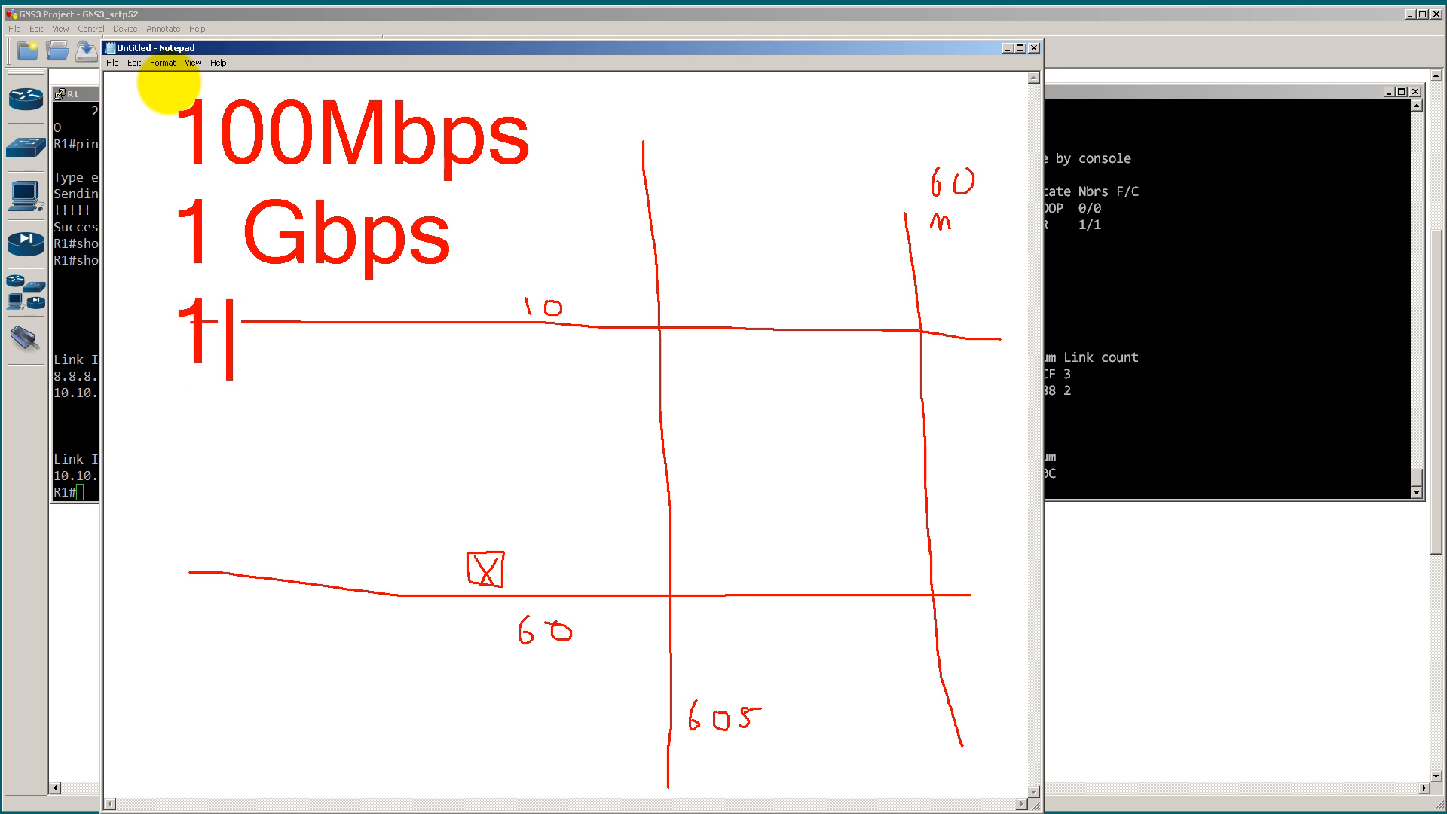
{"action": "type", "text": "0 Gbps"}
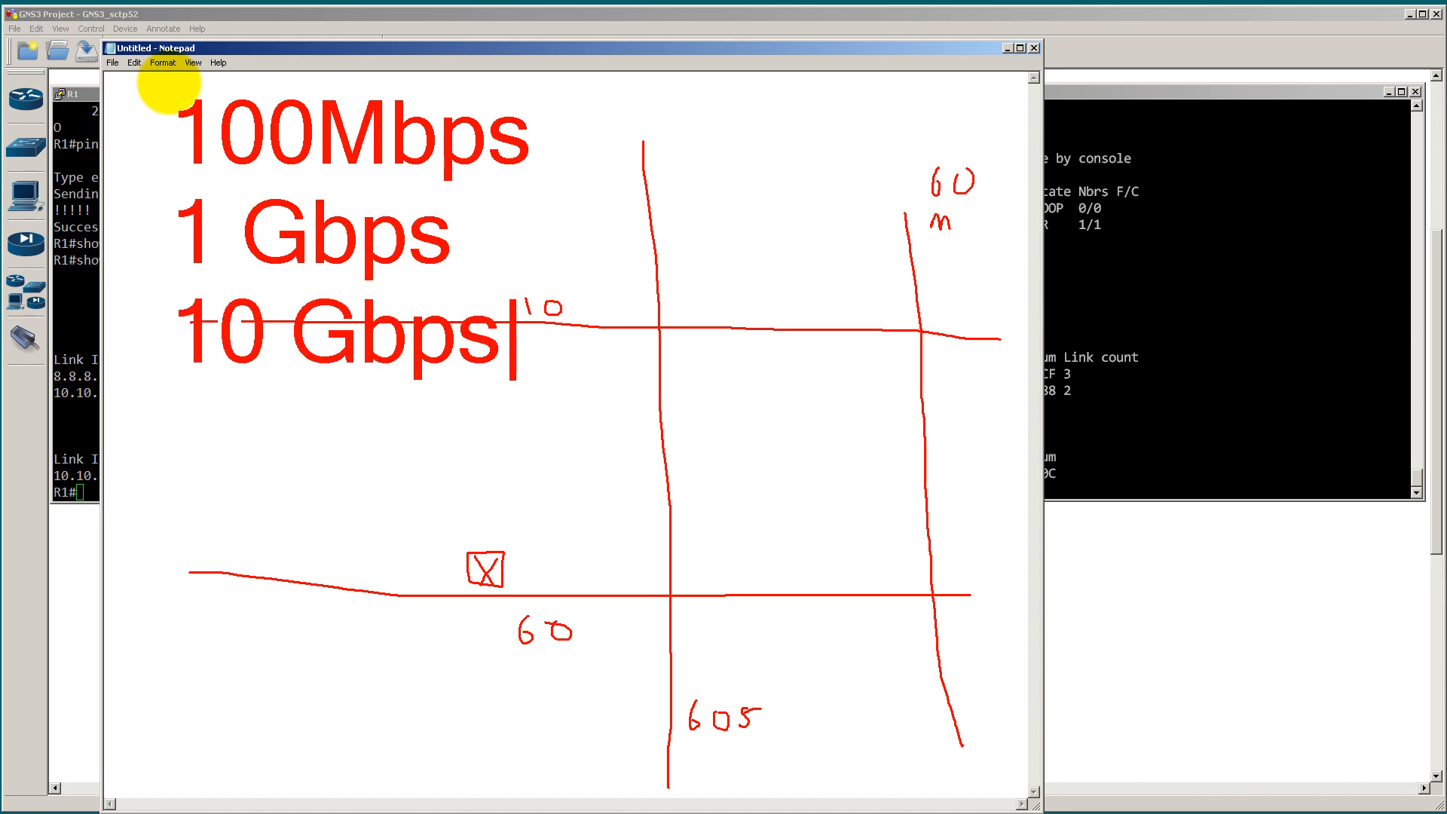
{"action": "key", "text": "Escape"}
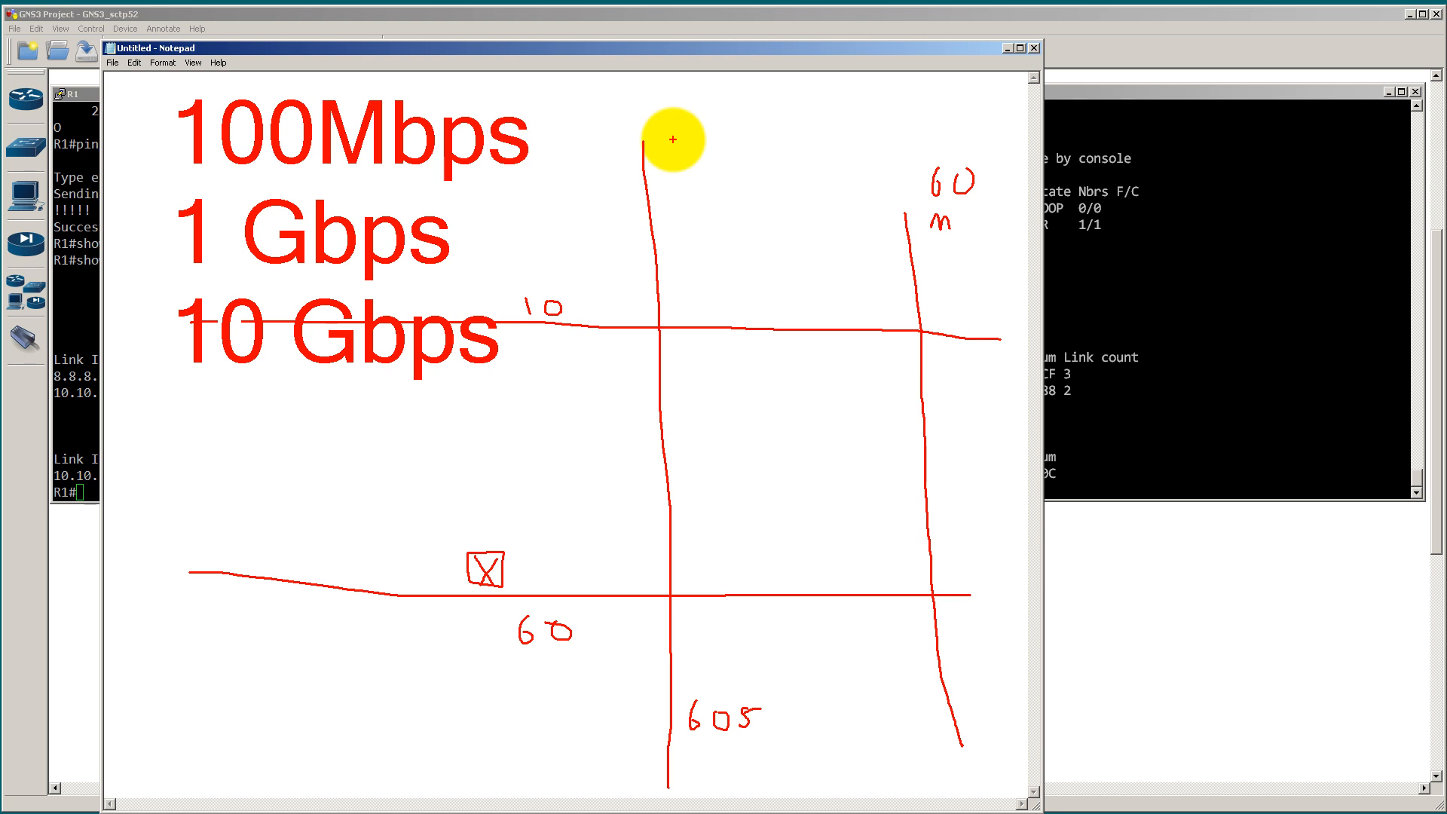
{"action": "key", "text": "Escape"}
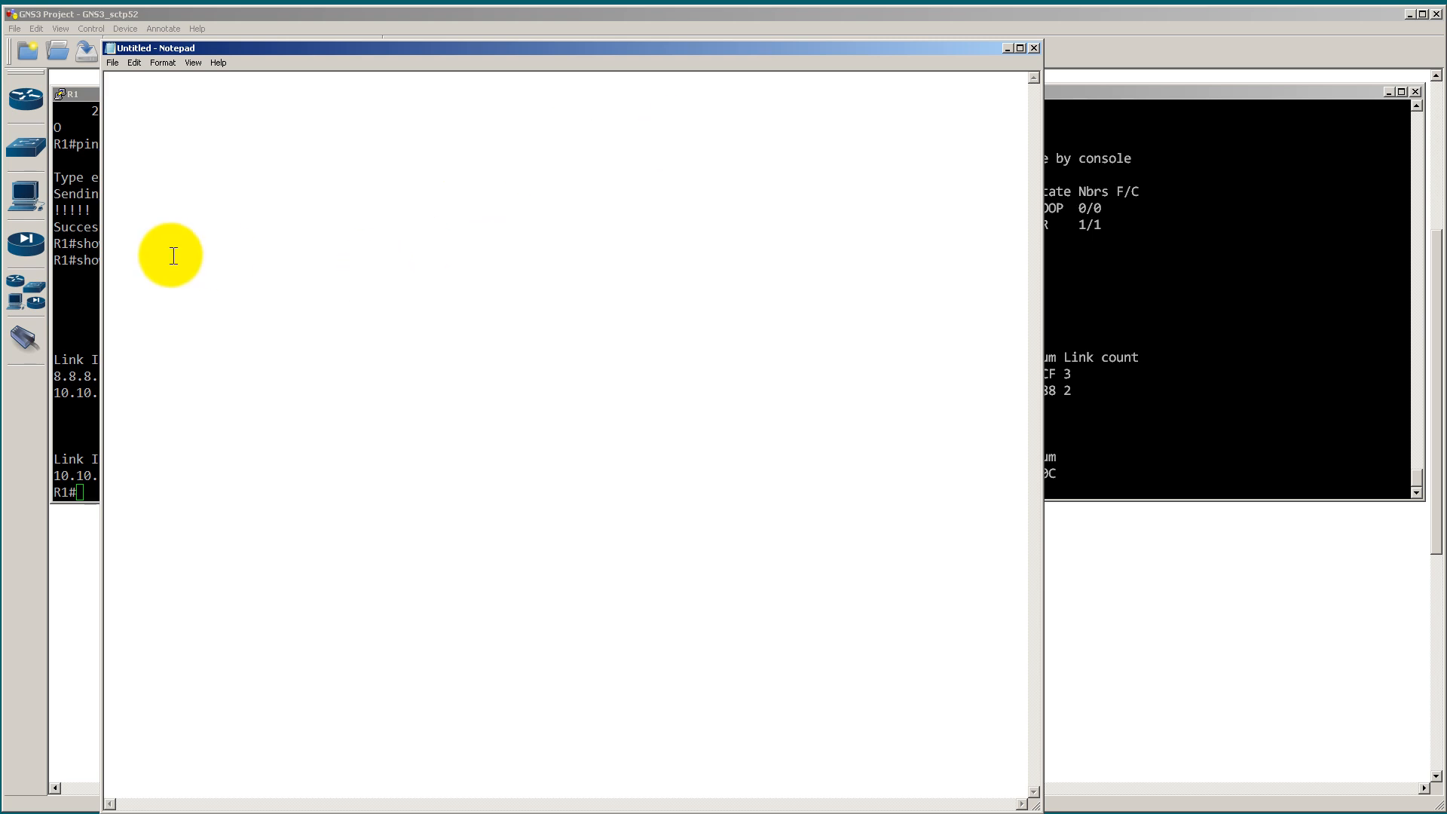
Step: Run show ip ospf int br on R1 to list its OSPF interfaces and their costs
{"action": "left_click", "coordinate": [93, 241]}
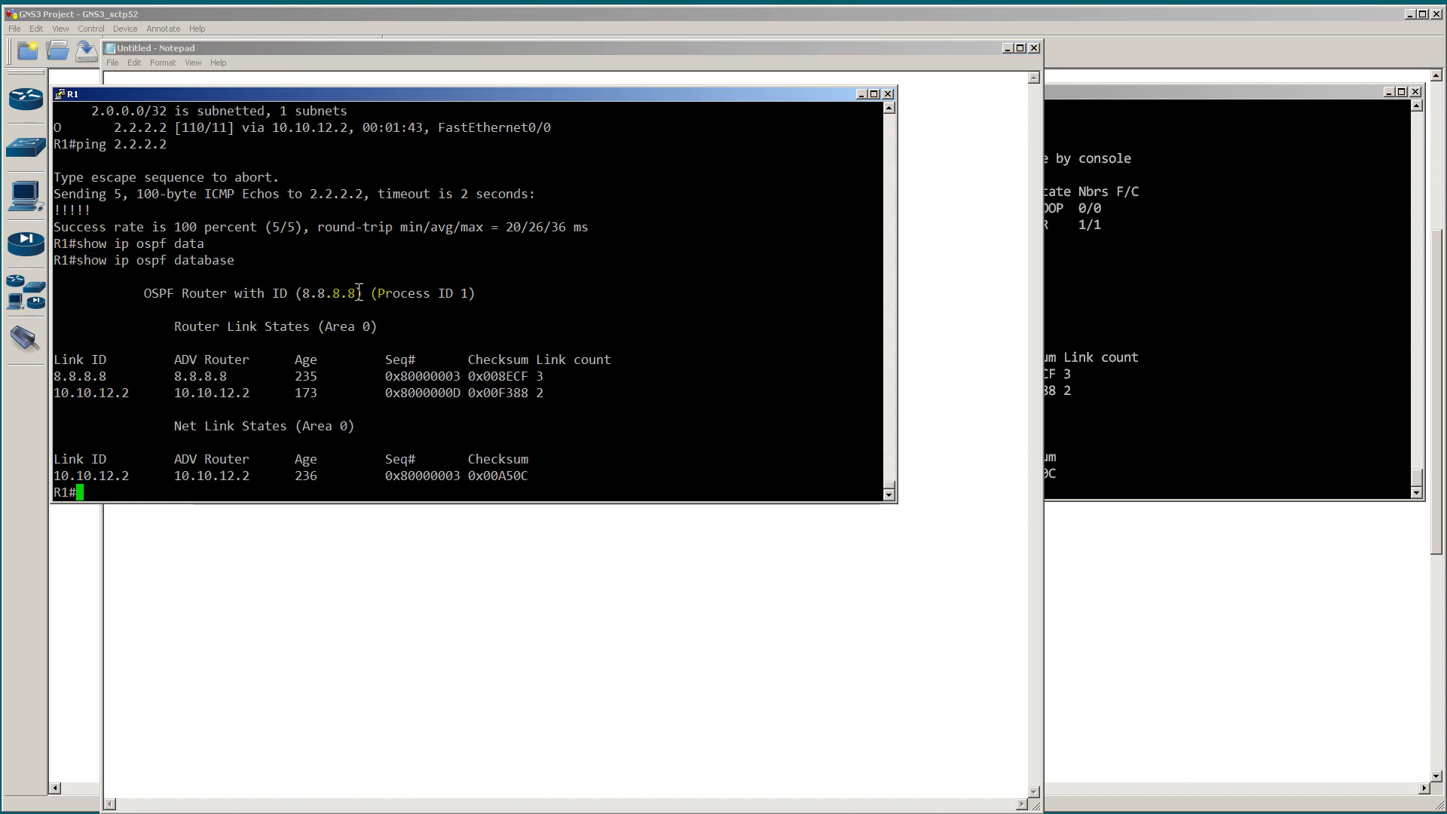
{"action": "type", "text": "show ip ospf cost"}
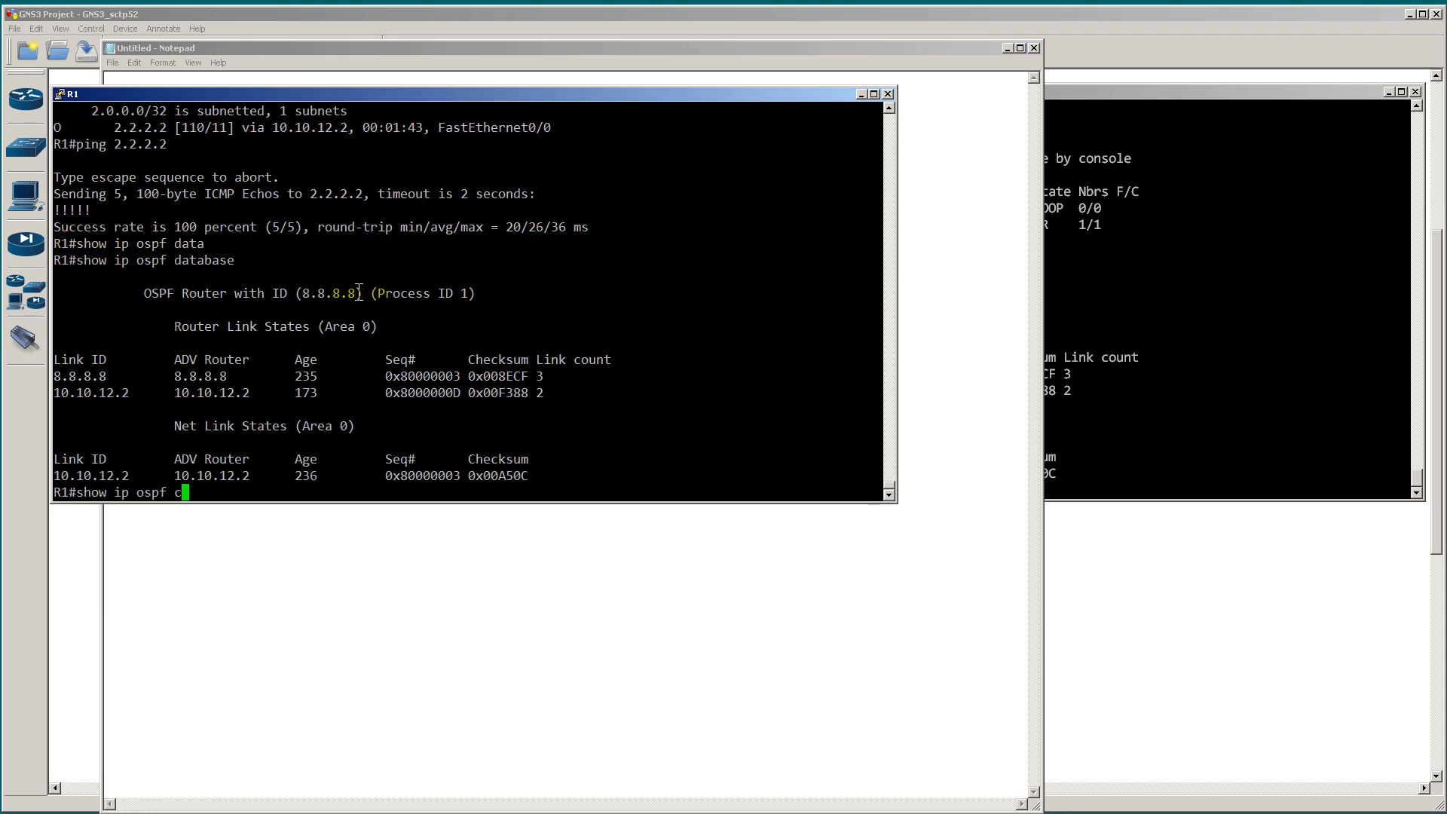
{"action": "key", "text": "BackSpace"}
{"action": "key", "text": "BackSpace"}
{"action": "key", "text": "BackSpace"}
{"action": "key", "text": "BackSpace"}
{"action": "type", "text": "int br"}
{"action": "key", "text": "Return"}
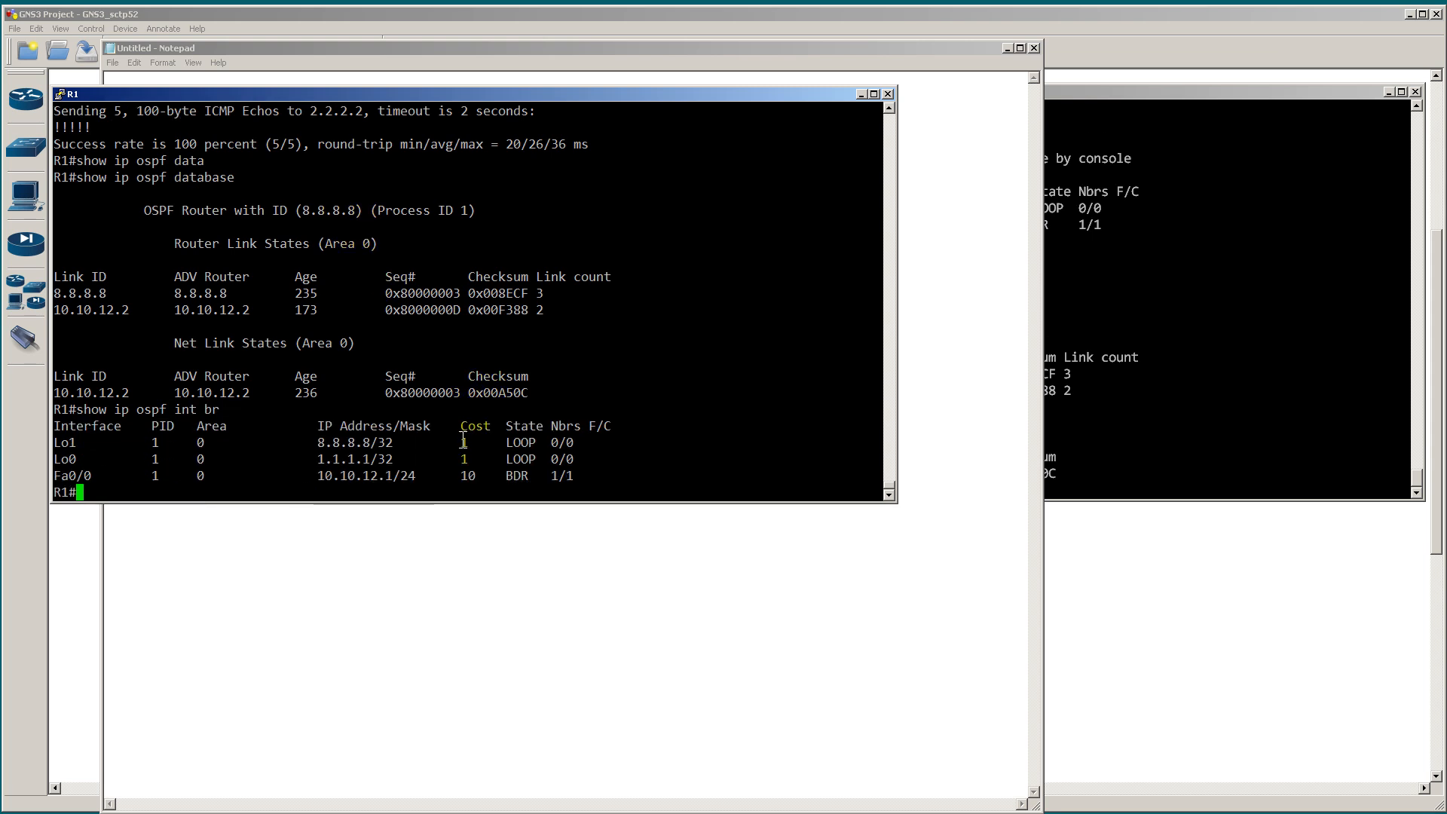
Step: Highlight the loopback and Fa0/0 cost values in R1's OSPF interface list, then return to the GNS3 topology
{"action": "mouse_move", "coordinate": [457, 442]}
{"action": "left_mouse_down"}
{"action": "mouse_move", "coordinate": [474, 444]}
{"action": "mouse_move", "coordinate": [472, 460]}
{"action": "left_mouse_up"}
{"action": "double_click", "coordinate": [467, 476]}
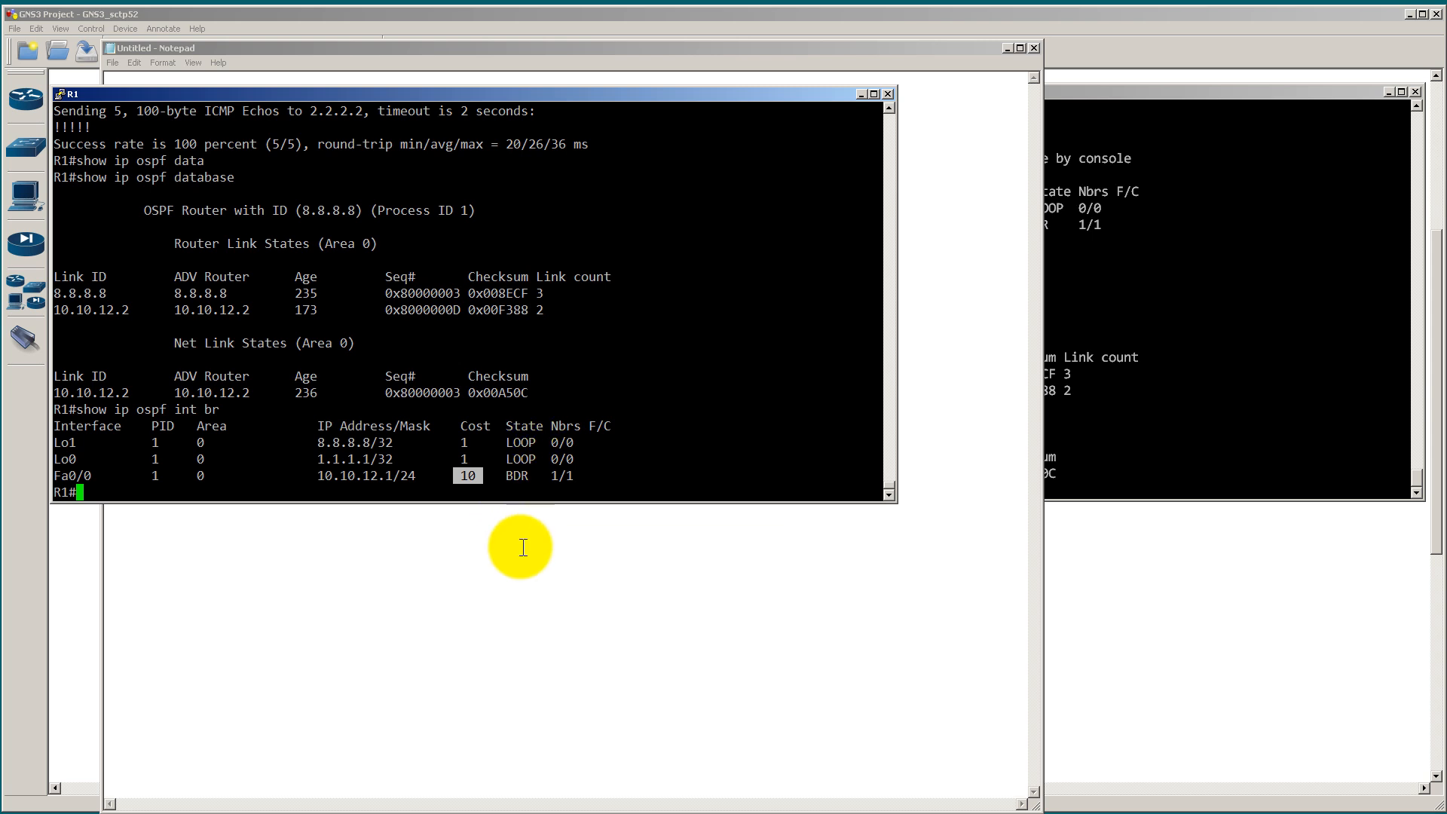
{"action": "left_click", "coordinate": [520, 539]}
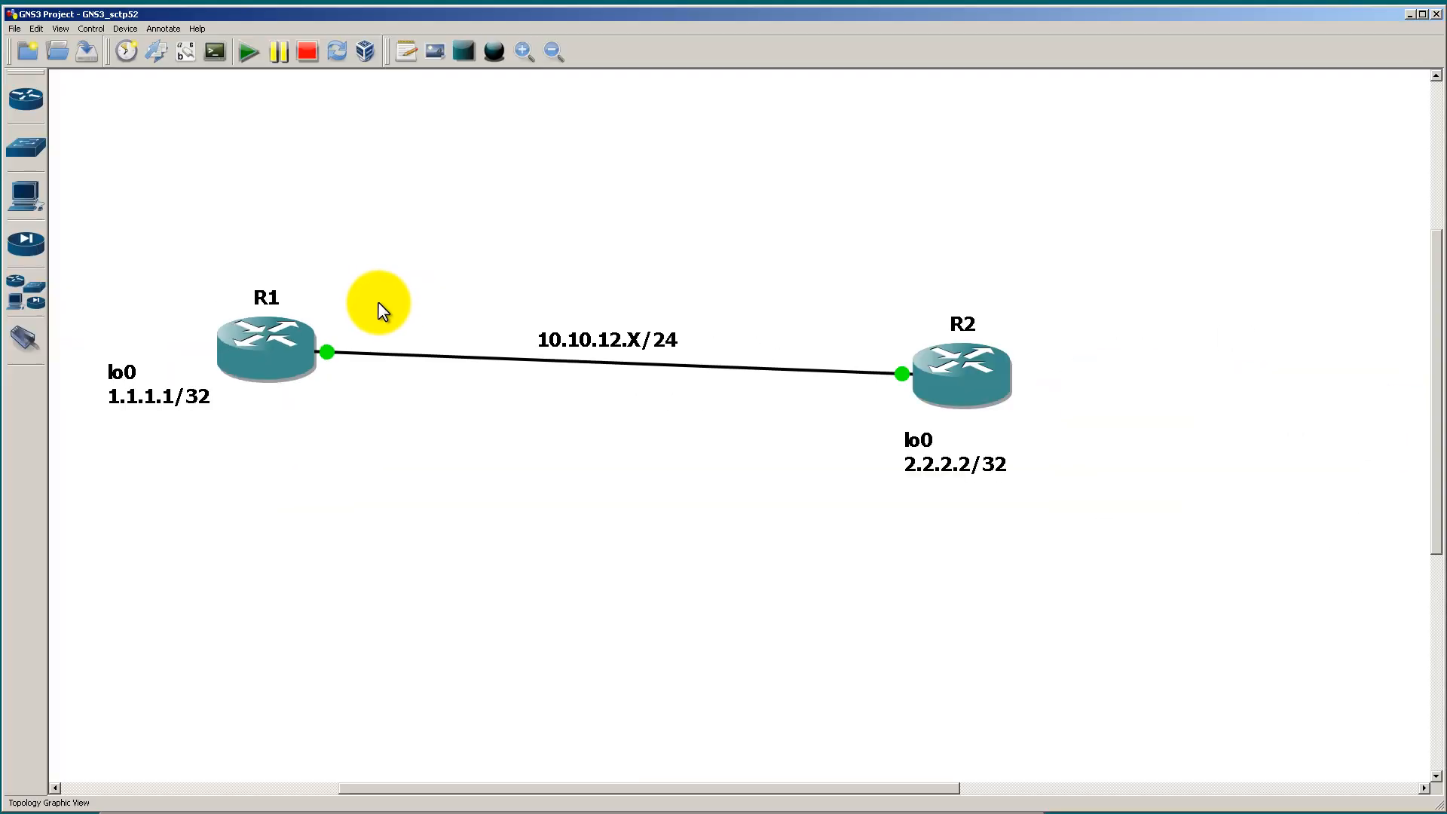
Step: Annotate the topology with cost 10 near R1's link and two stub networks on R1, each labelled 1
{"action": "mouse_move", "coordinate": [432, 315]}
{"action": "left_mouse_down"}
{"action": "mouse_move", "coordinate": [433, 343]}
{"action": "mouse_move", "coordinate": [462, 322]}
{"action": "mouse_move", "coordinate": [451, 313]}
{"action": "left_mouse_up"}
{"action": "mouse_move", "coordinate": [230, 324]}
{"action": "left_mouse_down"}
{"action": "mouse_move", "coordinate": [217, 282]}
{"action": "mouse_move", "coordinate": [286, 258]}
{"action": "left_mouse_up"}
{"action": "mouse_move", "coordinate": [236, 379]}
{"action": "left_mouse_down"}
{"action": "mouse_move", "coordinate": [209, 469]}
{"action": "mouse_move", "coordinate": [268, 496]}
{"action": "mouse_move", "coordinate": [235, 536]}
{"action": "left_mouse_up"}
{"action": "left_click_drag", "start_coordinate": [180, 267], "coordinate": [180, 277]}
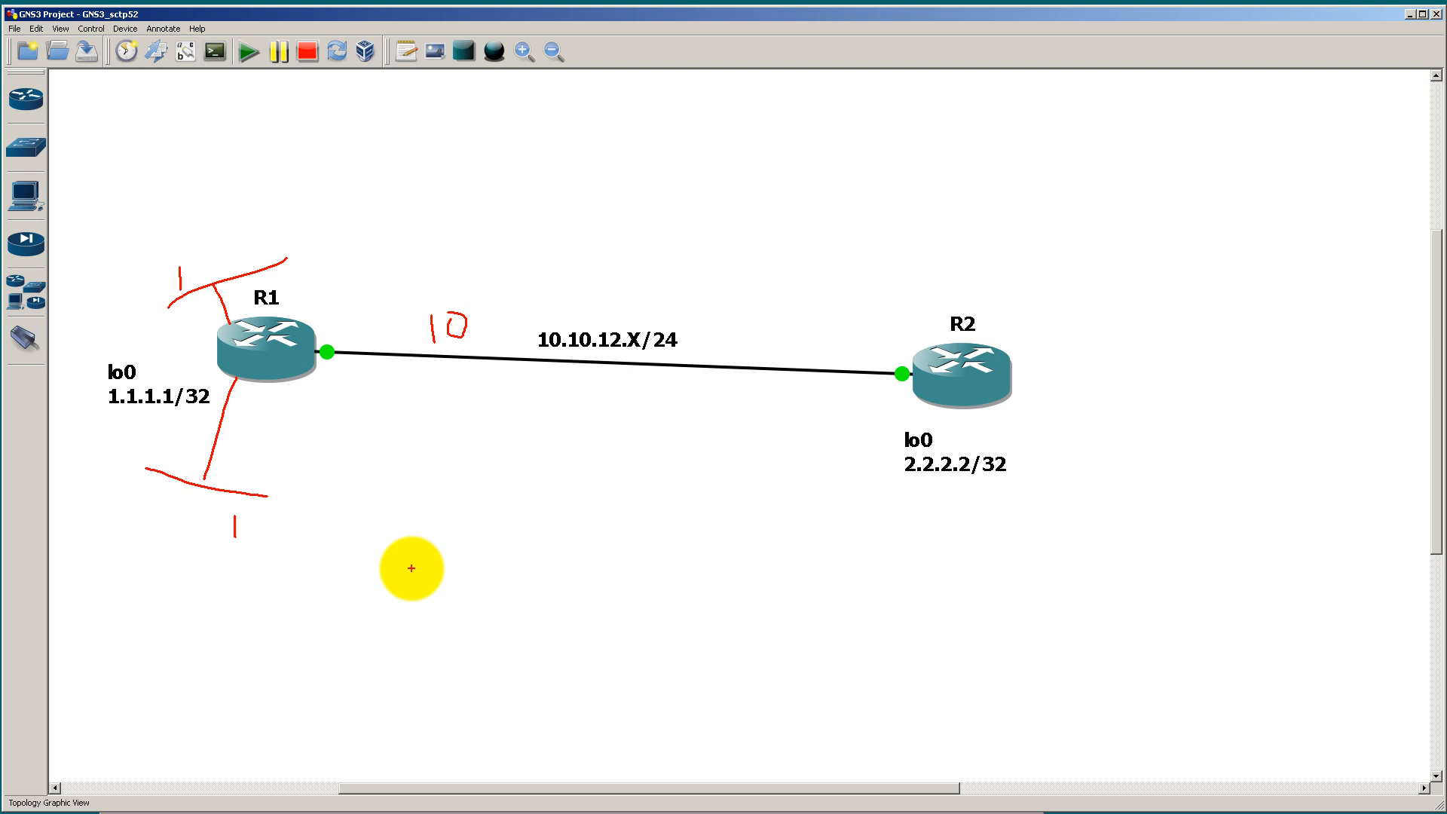
Step: Circle R2, draw a peaked path and a straight path between the routers, circle R1's upper 1, and clear all annotations
{"action": "mouse_move", "coordinate": [967, 320]}
{"action": "left_mouse_down"}
{"action": "mouse_move", "coordinate": [952, 307]}
{"action": "mouse_move", "coordinate": [963, 335]}
{"action": "mouse_move", "coordinate": [970, 309]}
{"action": "left_mouse_up"}
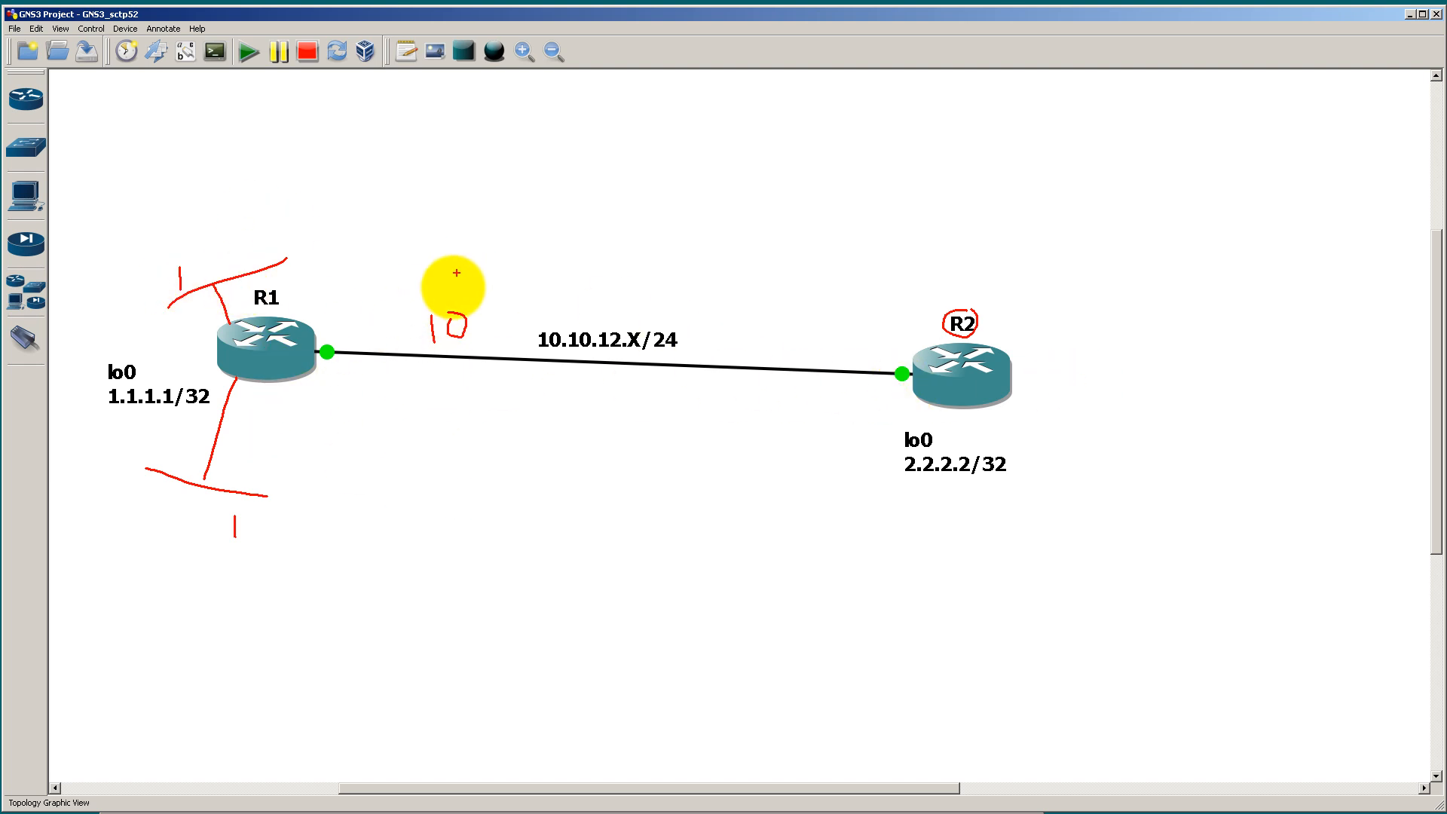
{"action": "mouse_move", "coordinate": [313, 308]}
{"action": "left_mouse_down"}
{"action": "mouse_move", "coordinate": [566, 123]}
{"action": "mouse_move", "coordinate": [694, 161]}
{"action": "mouse_move", "coordinate": [888, 321]}
{"action": "left_mouse_up"}
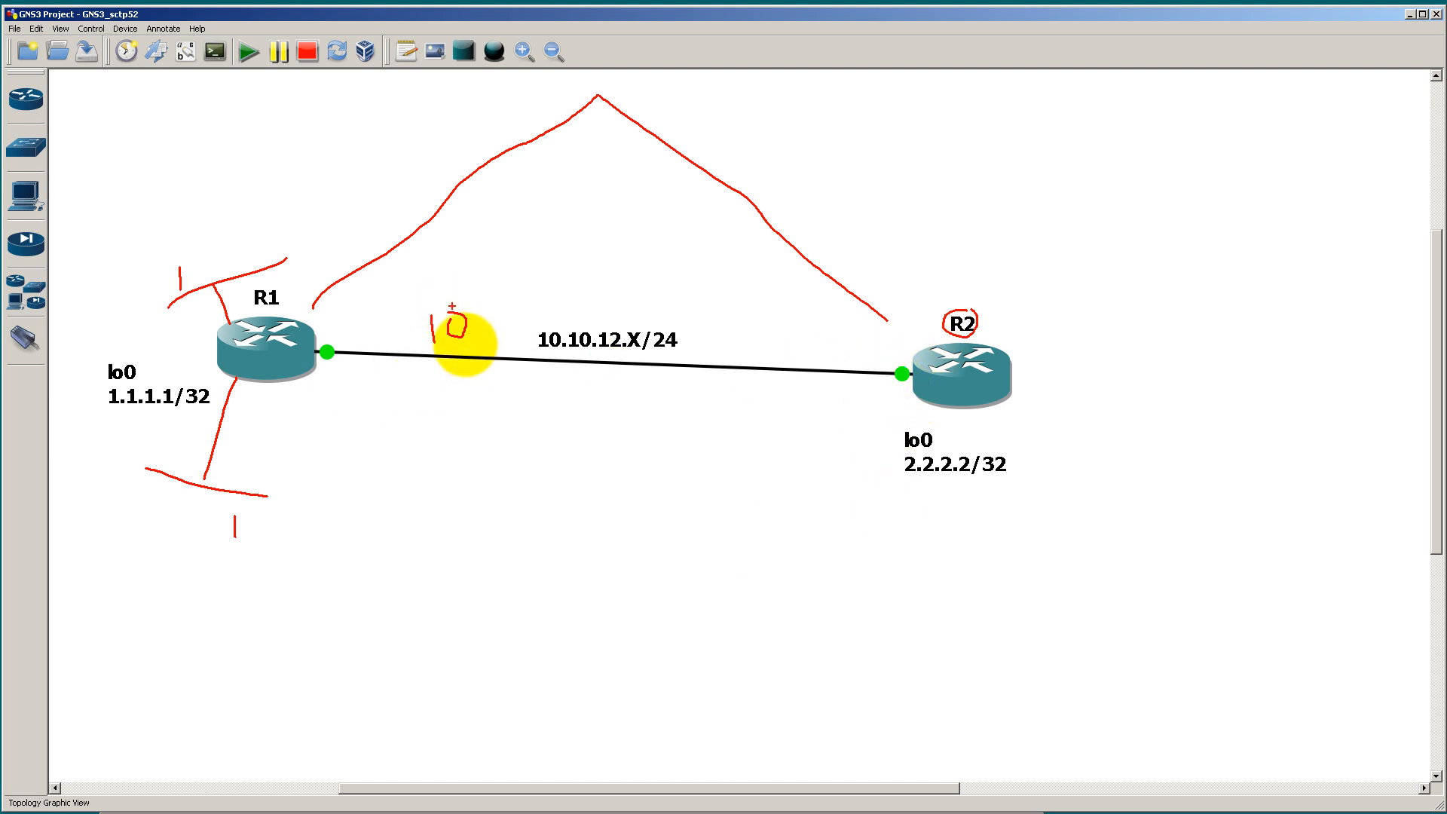
{"action": "left_click_drag", "start_coordinate": [912, 400], "coordinate": [311, 398]}
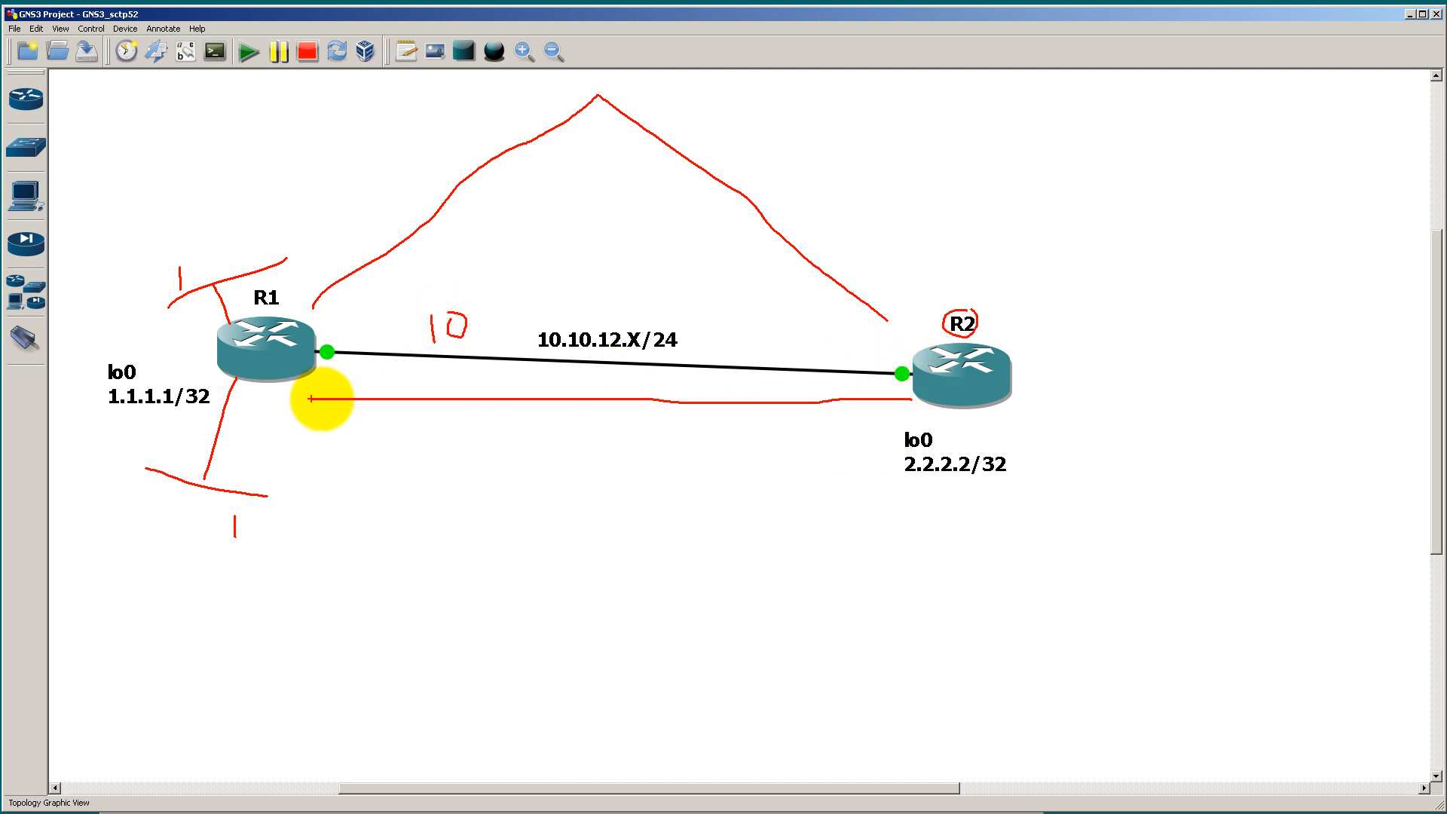
{"action": "mouse_move", "coordinate": [162, 290]}
{"action": "left_mouse_down"}
{"action": "mouse_move", "coordinate": [194, 251]}
{"action": "mouse_move", "coordinate": [192, 288]}
{"action": "left_mouse_up"}
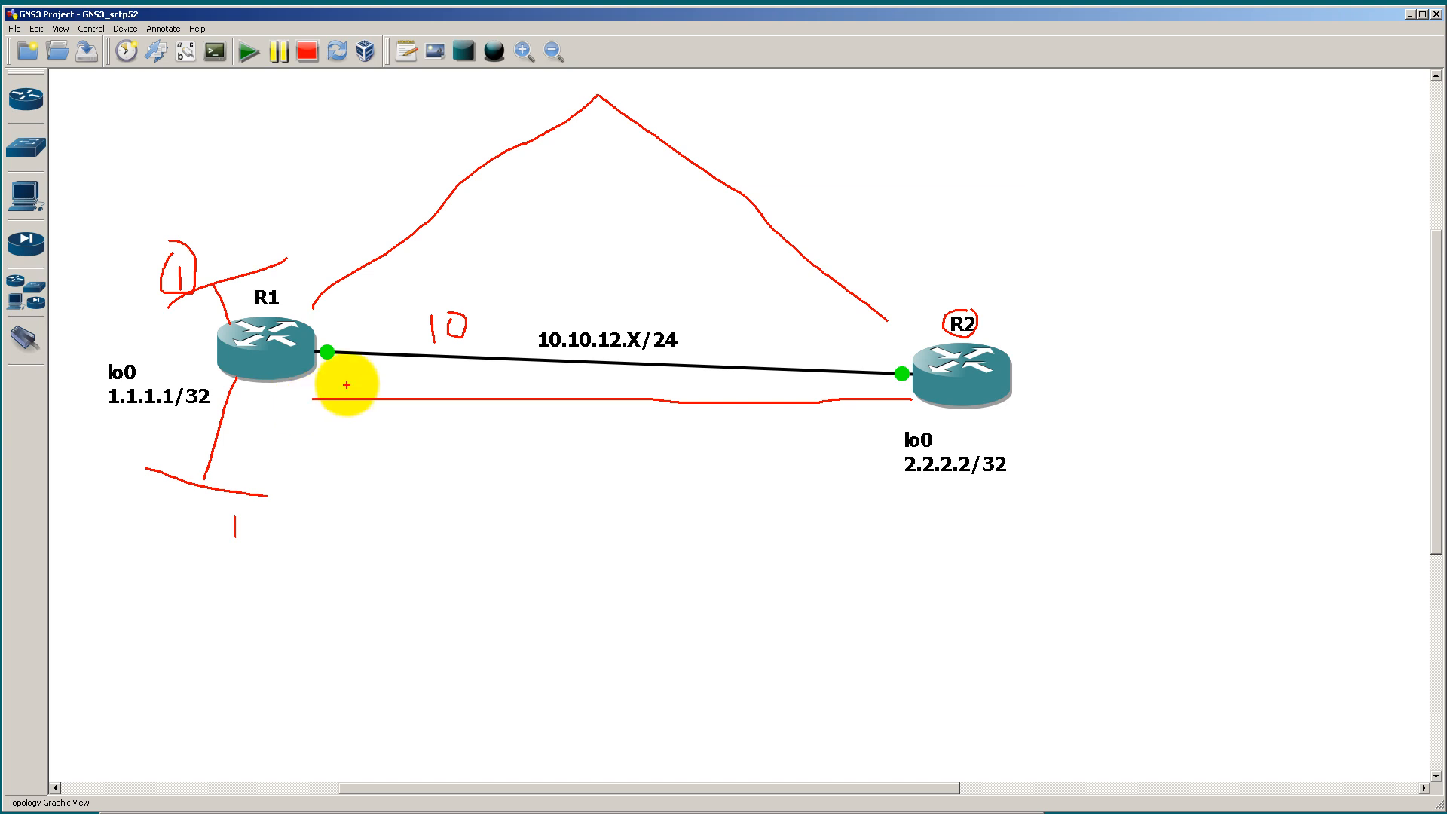
{"action": "key", "text": "Escape"}
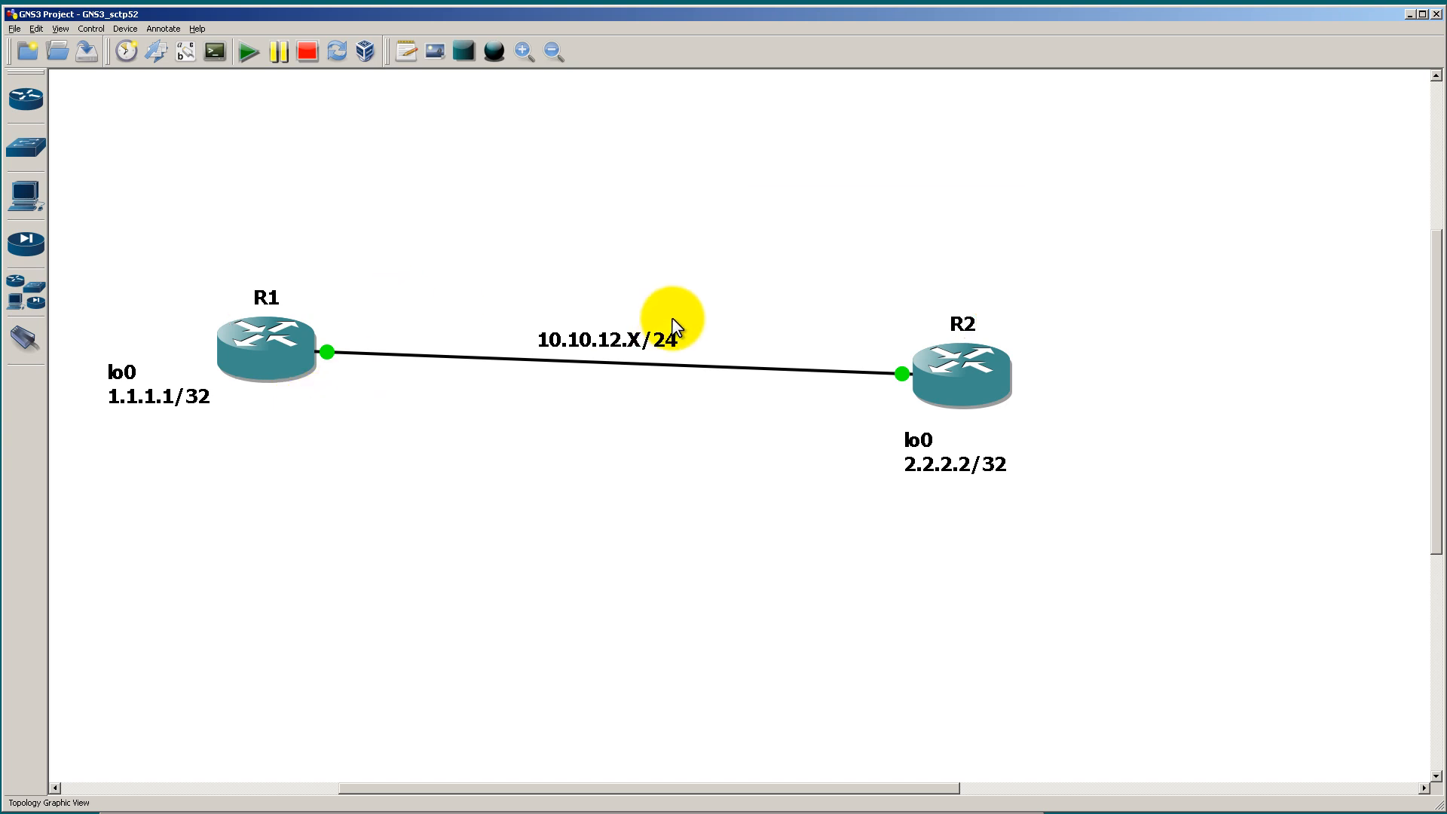
Step: Run show ip route on R2, followed by show ip route ospf | i O to list only the OSPF routes
{"action": "key", "text": "alt+Tab"}
{"action": "type", "text": "show ip route"}
{"action": "key", "text": "Return"}
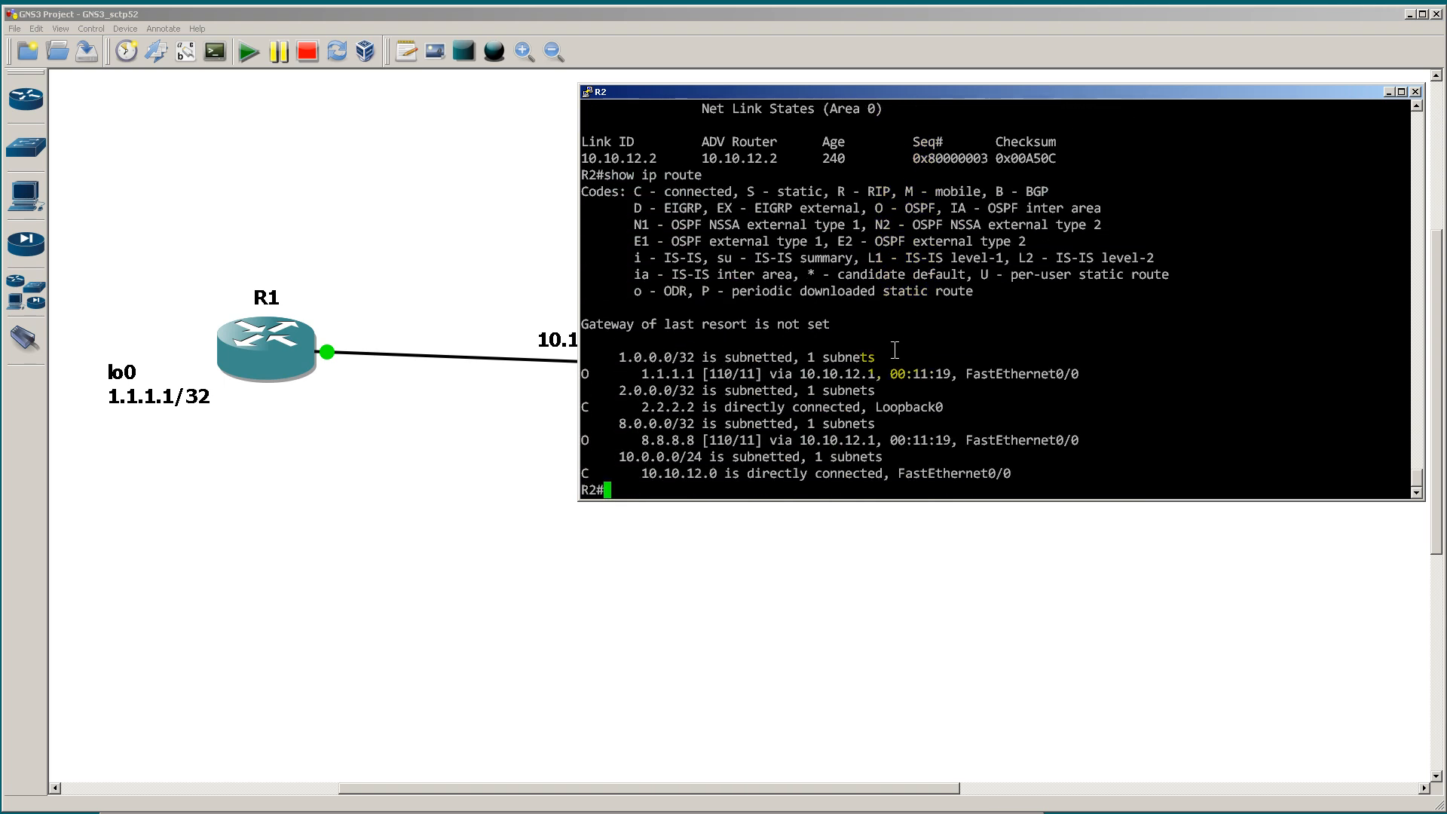
{"action": "key", "text": "Up"}
{"action": "type", "text": "ospf | i O"}
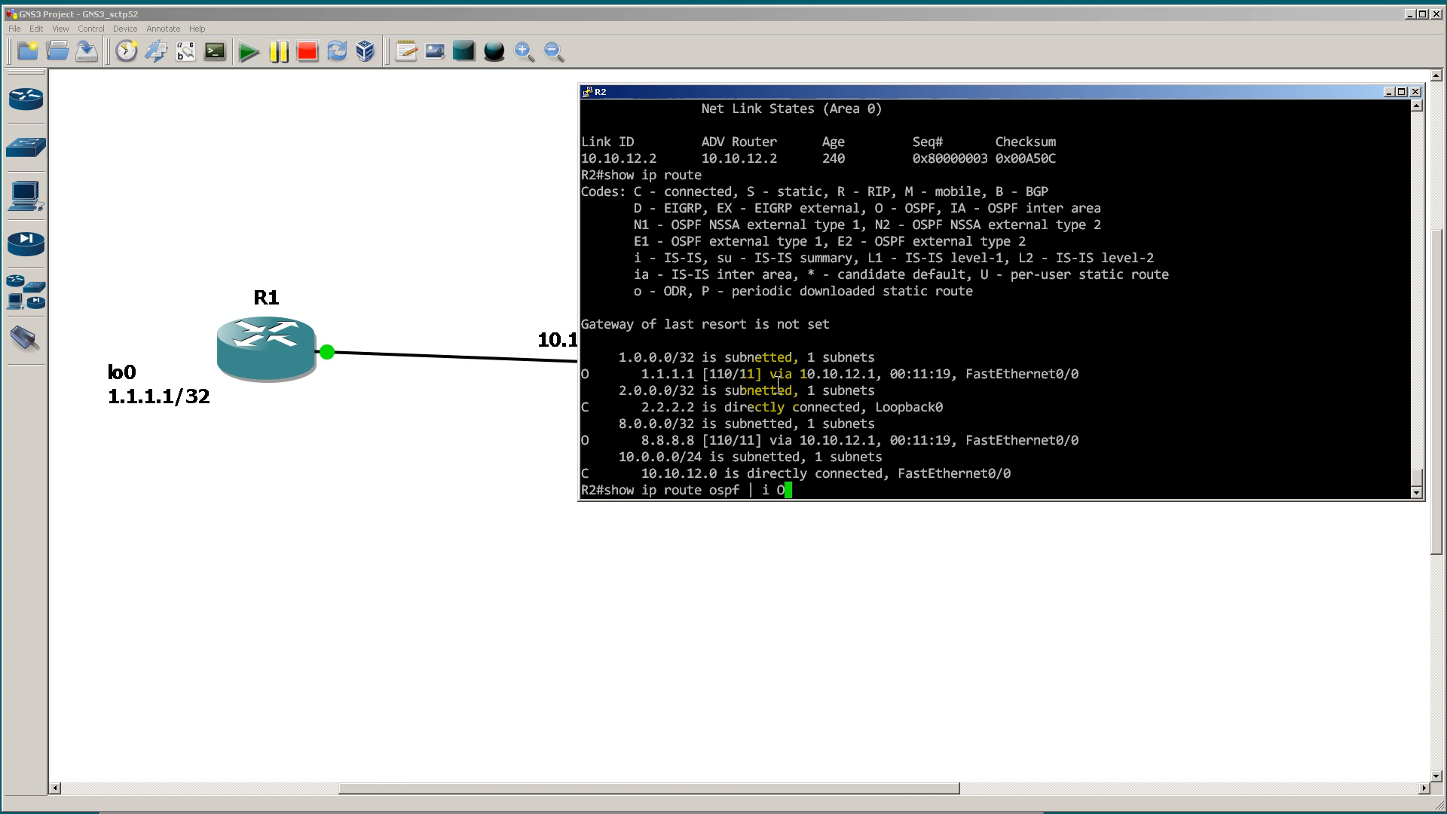
{"action": "key", "text": "Return"}
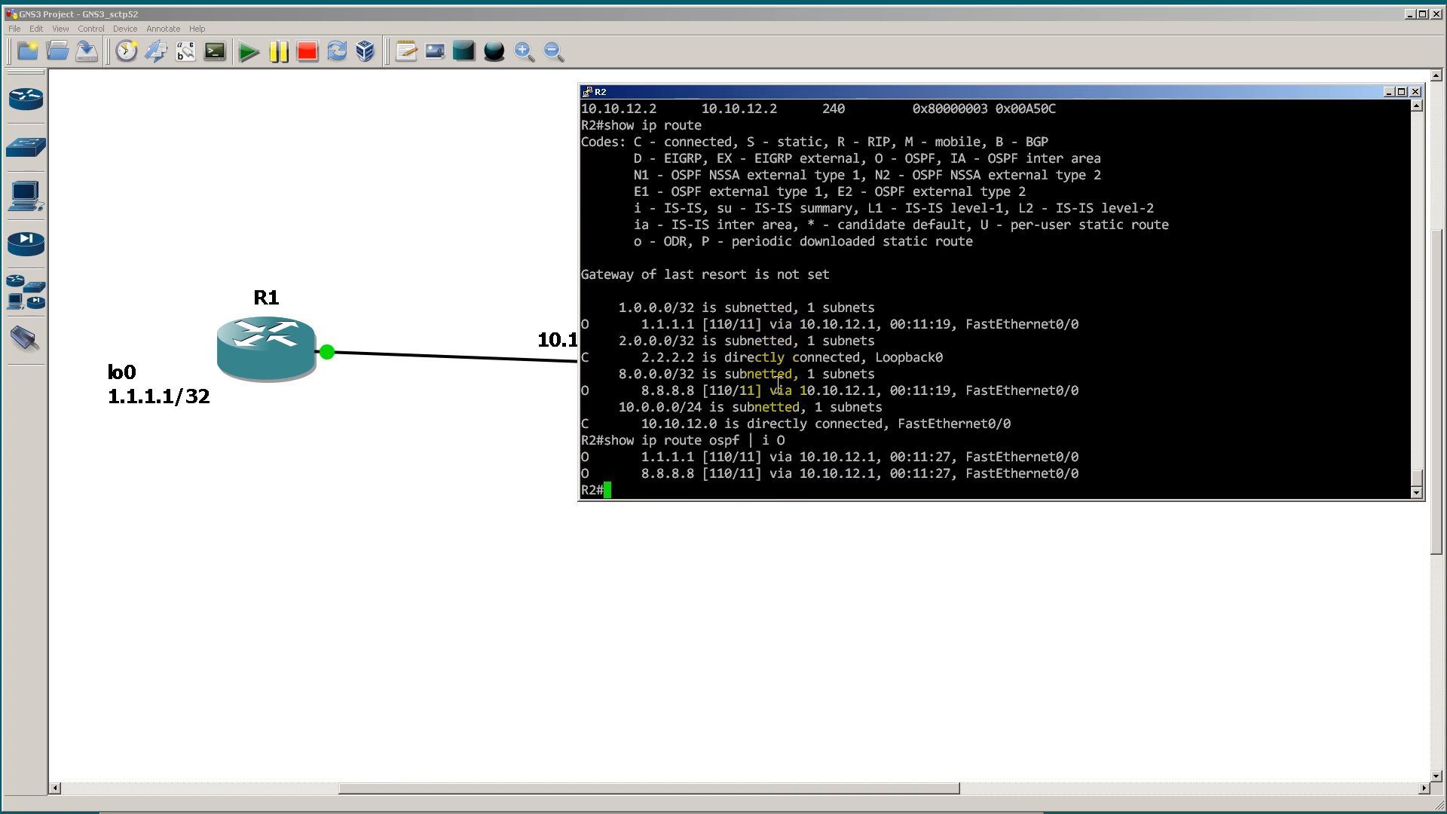
Step: Highlight the metric of the 1.1.1.1 route in R2's filtered OSPF routes, clear the highlight and return to the topology
{"action": "left_click_drag", "start_coordinate": [635, 456], "coordinate": [739, 459]}
{"action": "left_click", "coordinate": [757, 459]}
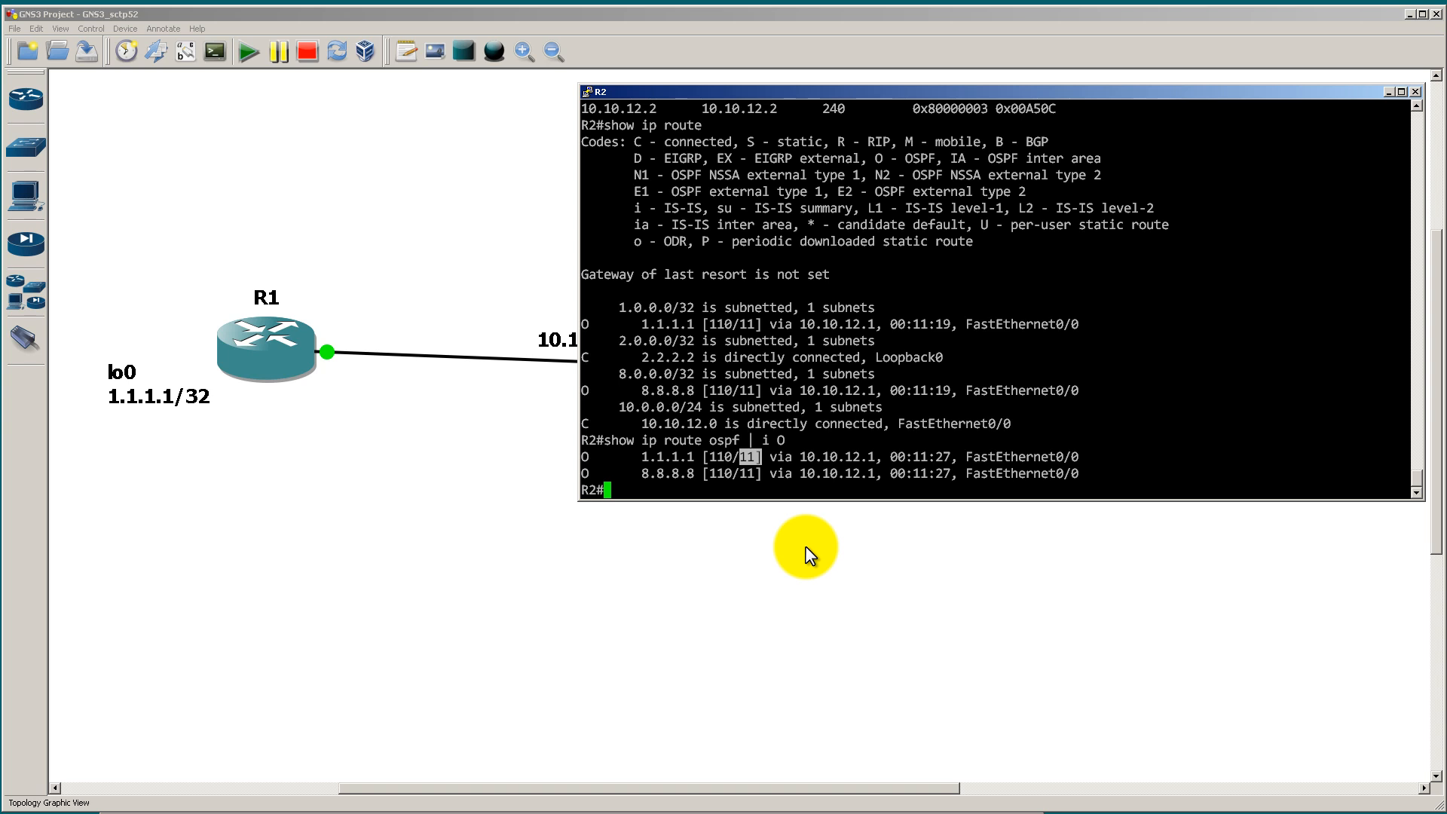
{"action": "left_click", "coordinate": [802, 434]}
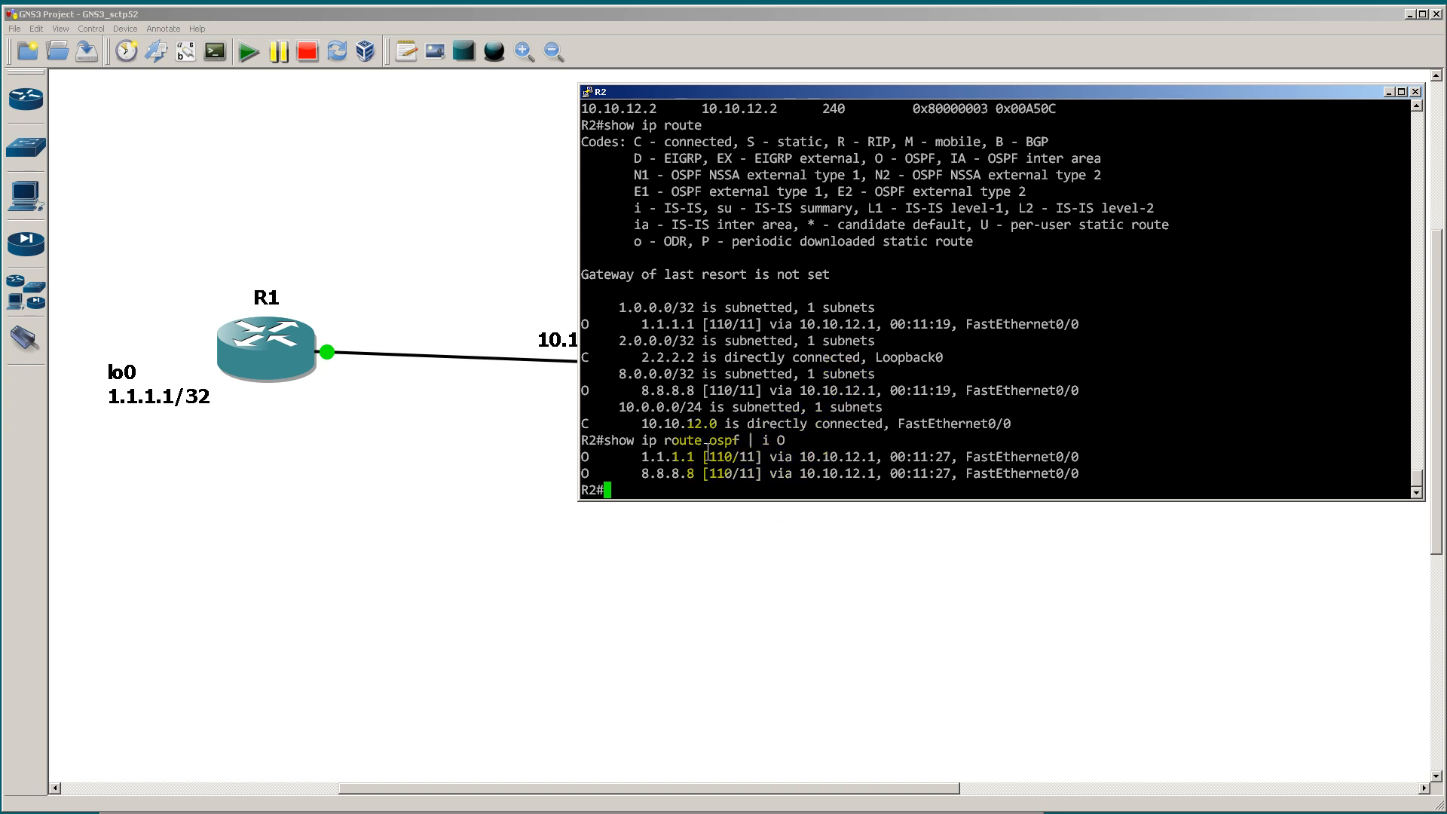
{"action": "left_click", "coordinate": [490, 457]}
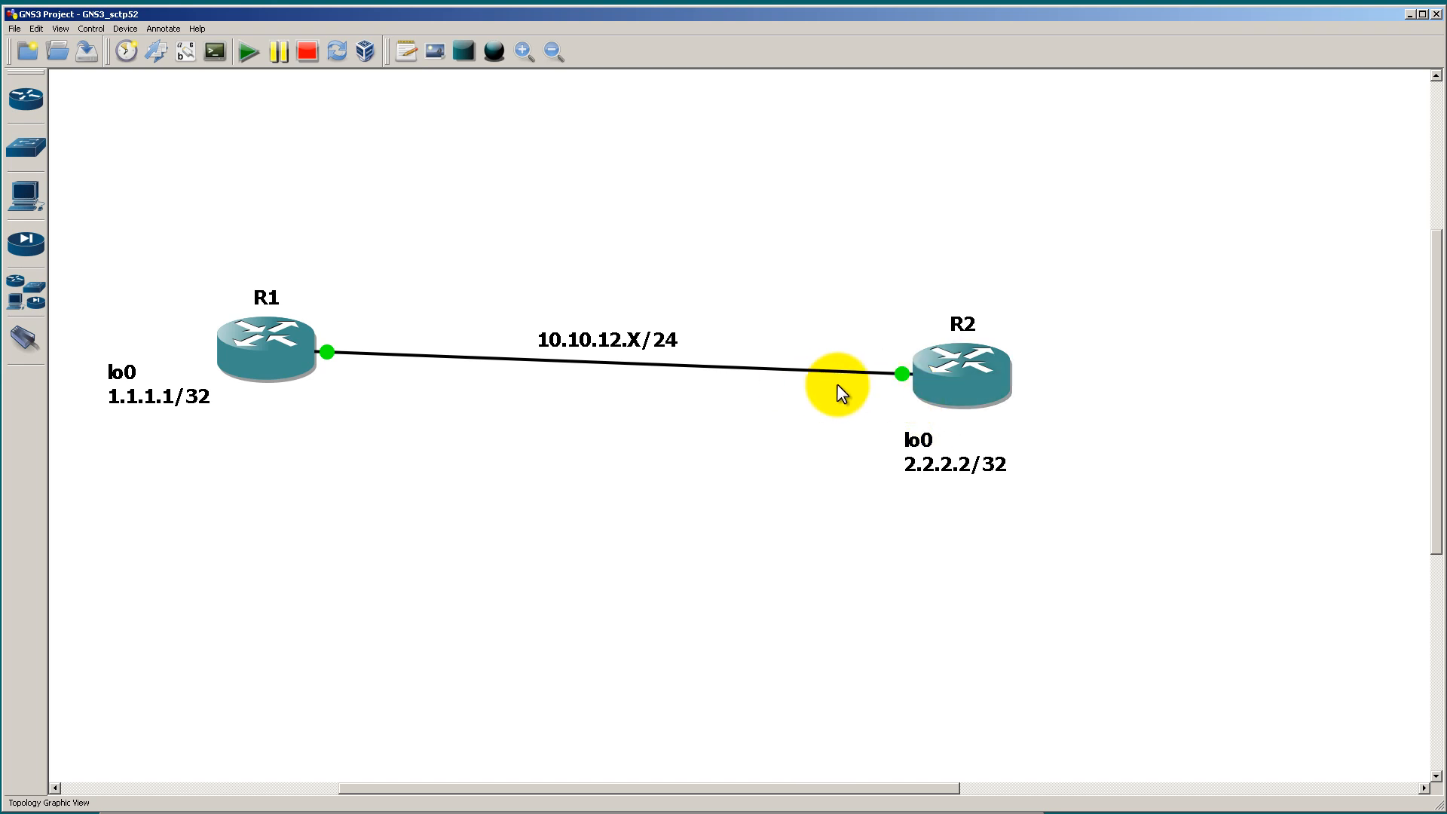
Step: Run show ip ospf int br on R2 and highlight the Fa0/0 cost
{"action": "key", "text": "alt+Tab"}
{"action": "type", "text": "show ip "}
{"action": "type", "text": "ospf int "}
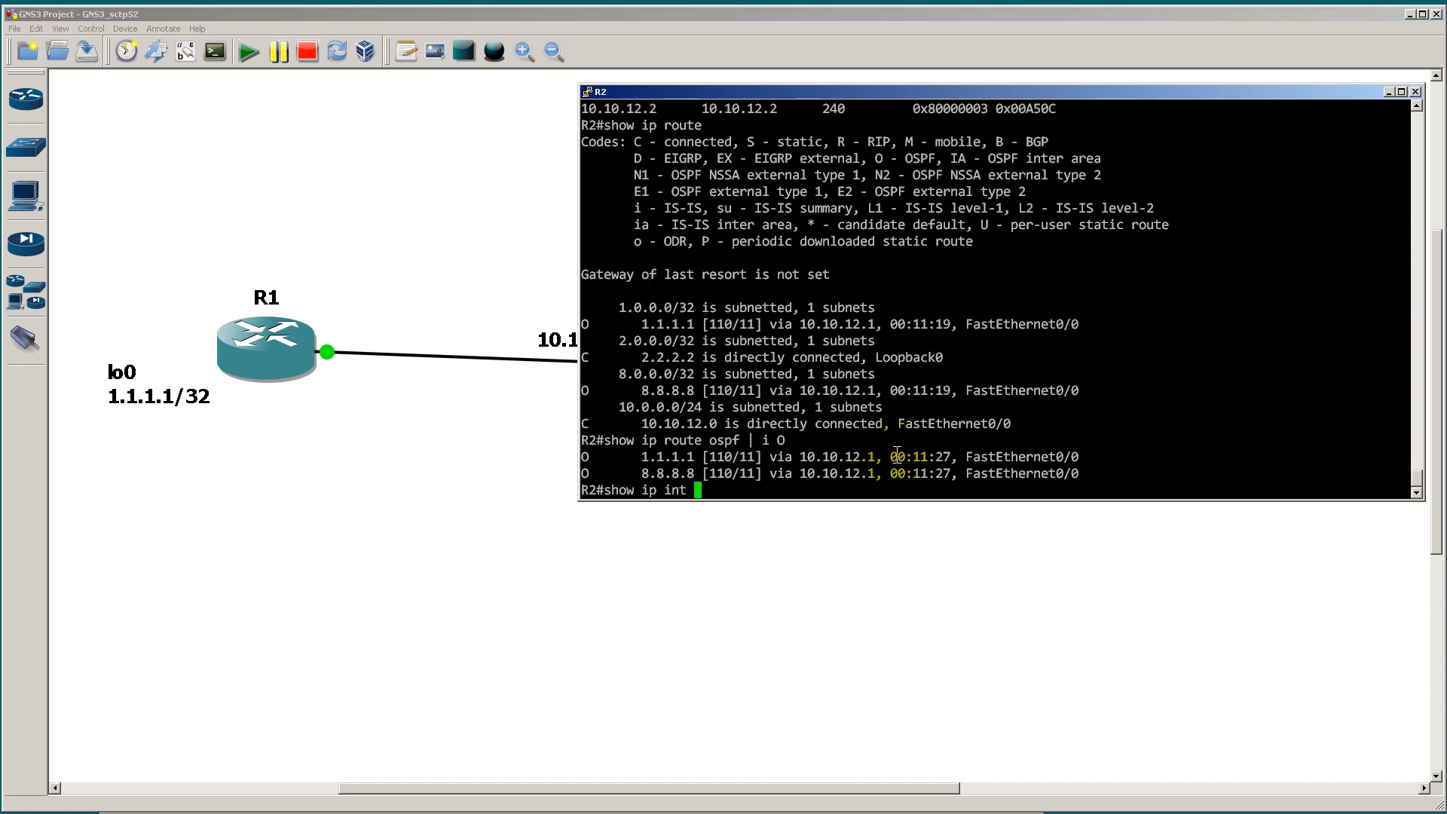
{"action": "type", "text": "br"}
{"action": "key", "text": "Return"}
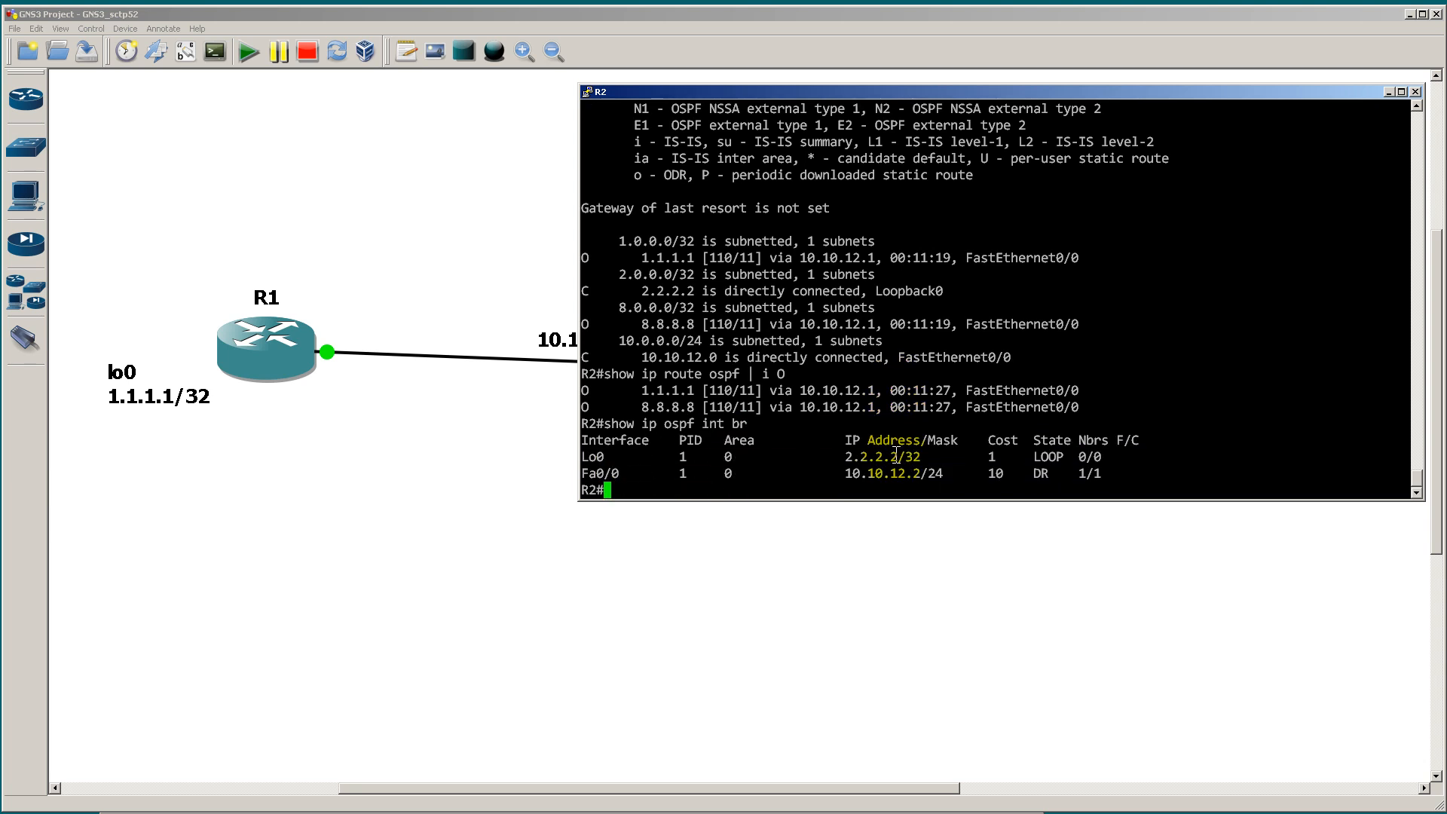
{"action": "left_click_drag", "start_coordinate": [967, 473], "coordinate": [1011, 473]}
Step: Run show int fast 0/0 on R2 to examine its bandwidth and duplex details, and quit the paged output
{"action": "type", "text": "sh"}
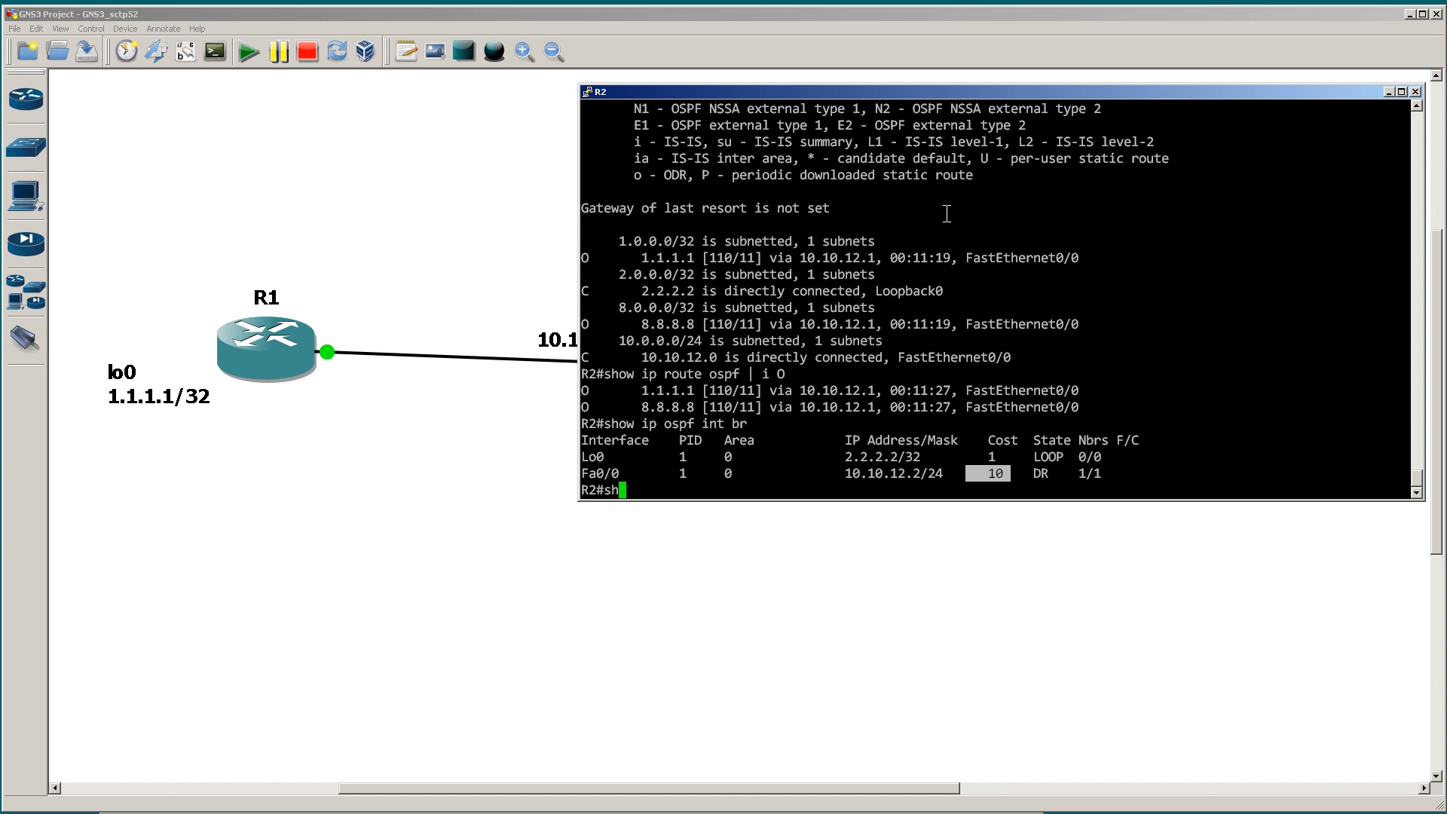
{"action": "type", "text": "ow int fast 0/0"}
{"action": "key", "text": "Return"}
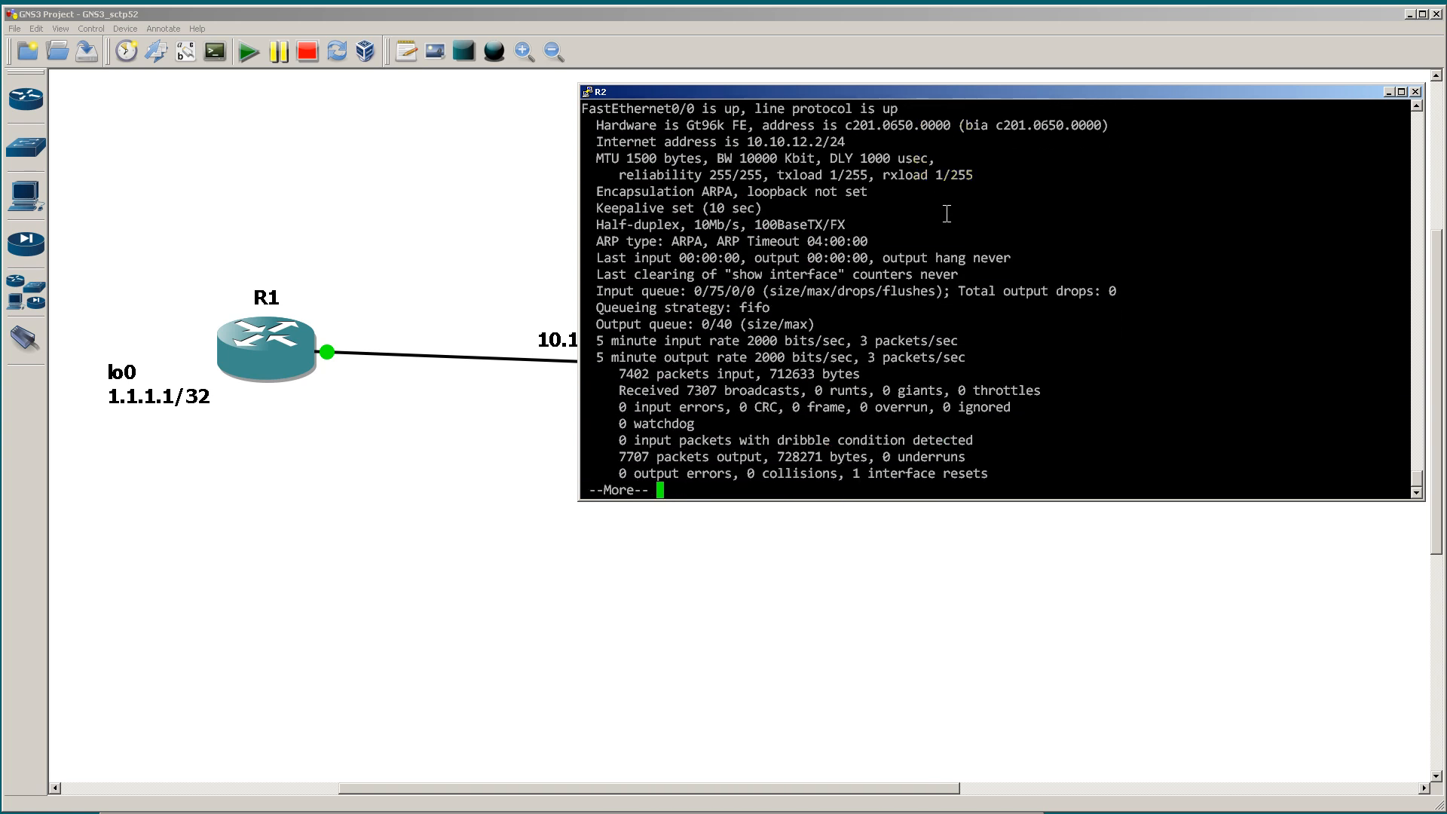
{"action": "key", "text": "q"}
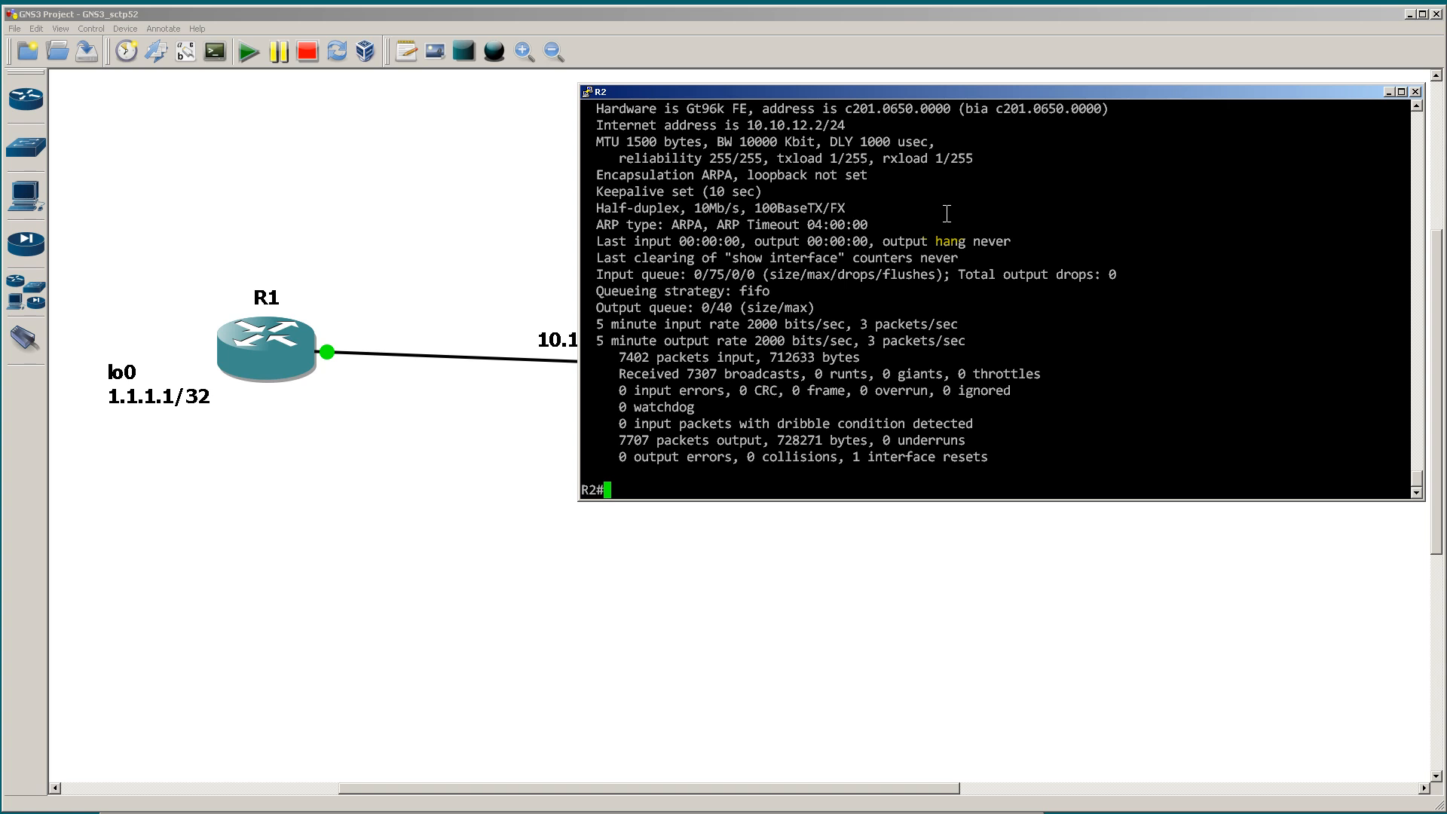
Step: Show the interface labels on the GNS3 topology and return to R2's console
{"action": "left_click", "coordinate": [500, 217]}
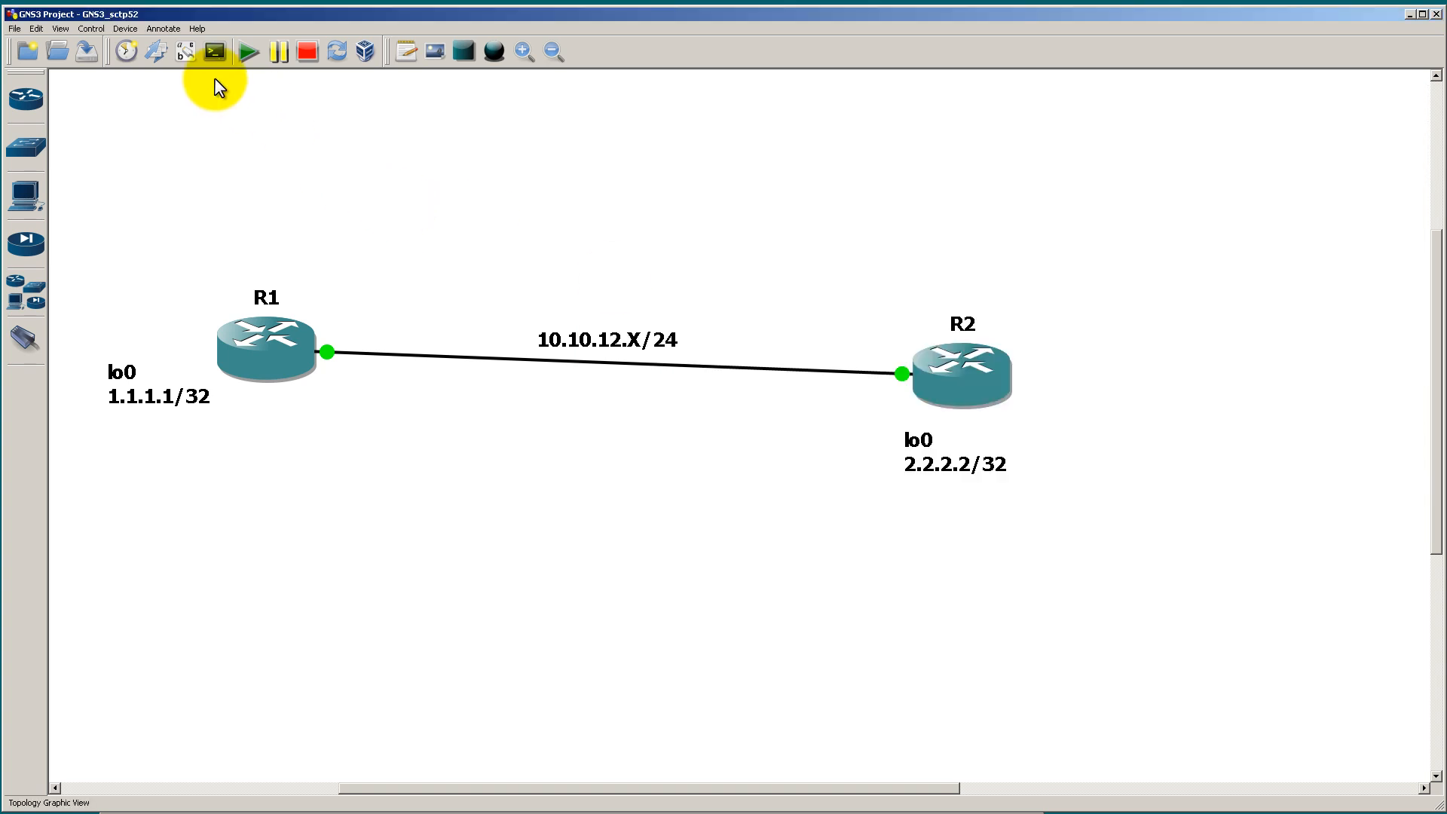
{"action": "left_click", "coordinate": [187, 57]}
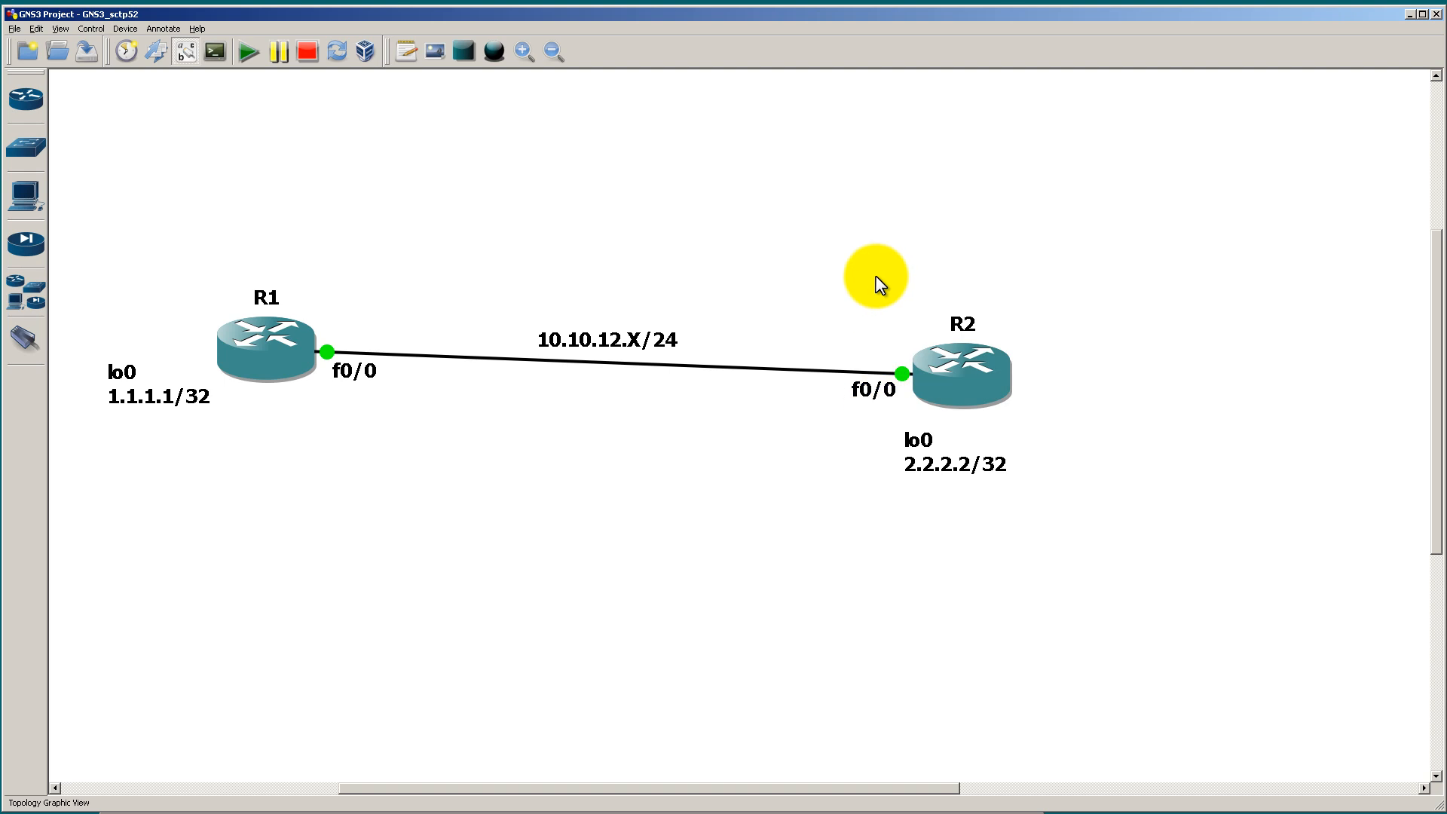
{"action": "key", "text": "alt+Tab"}
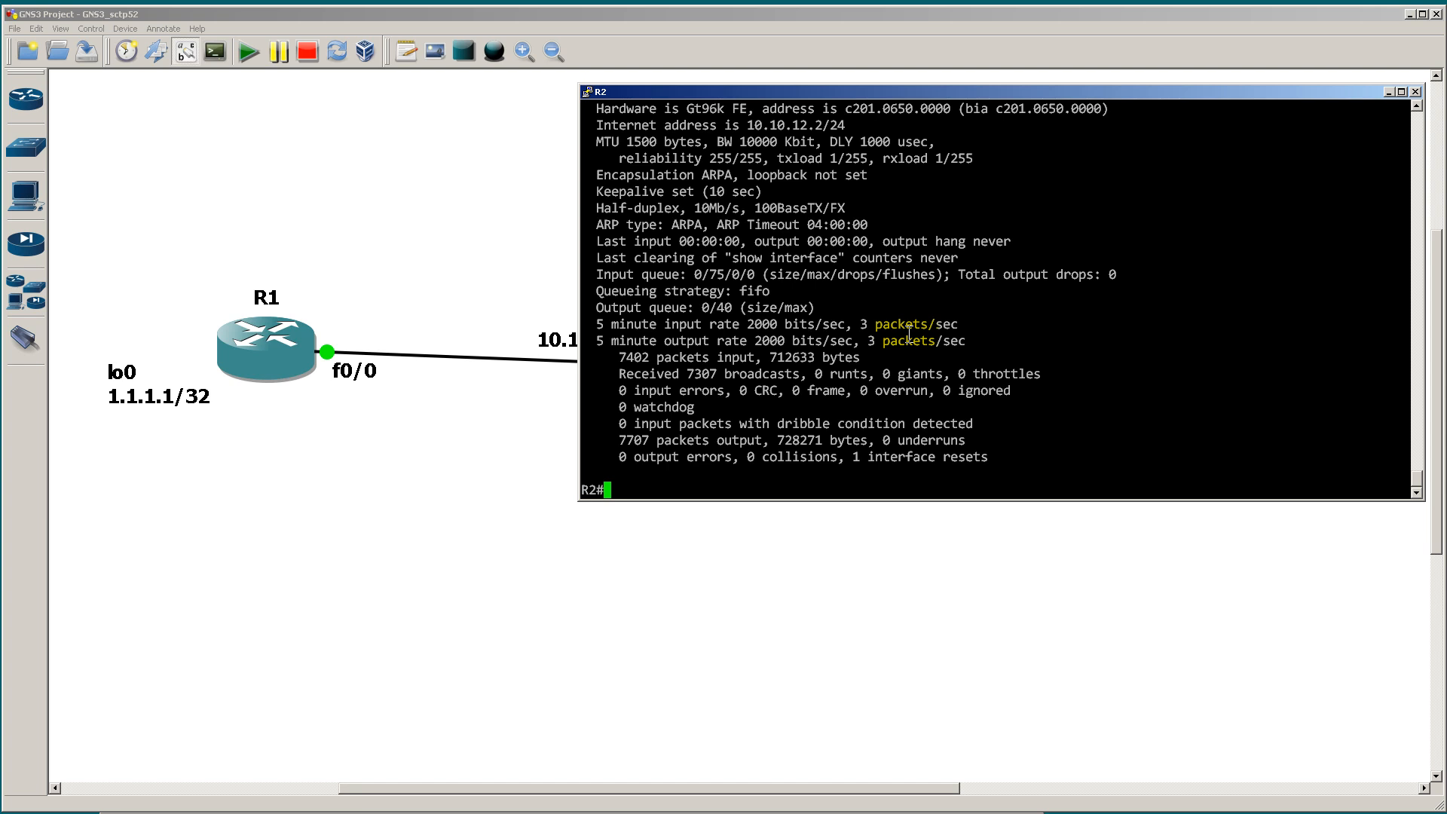
Step: Run show int fast 0/0 | i duplex on R2 to filter the duplex and speed line
{"action": "type", "text": "show int fast 0/0 | i duplex"}
{"action": "key", "text": "Return"}
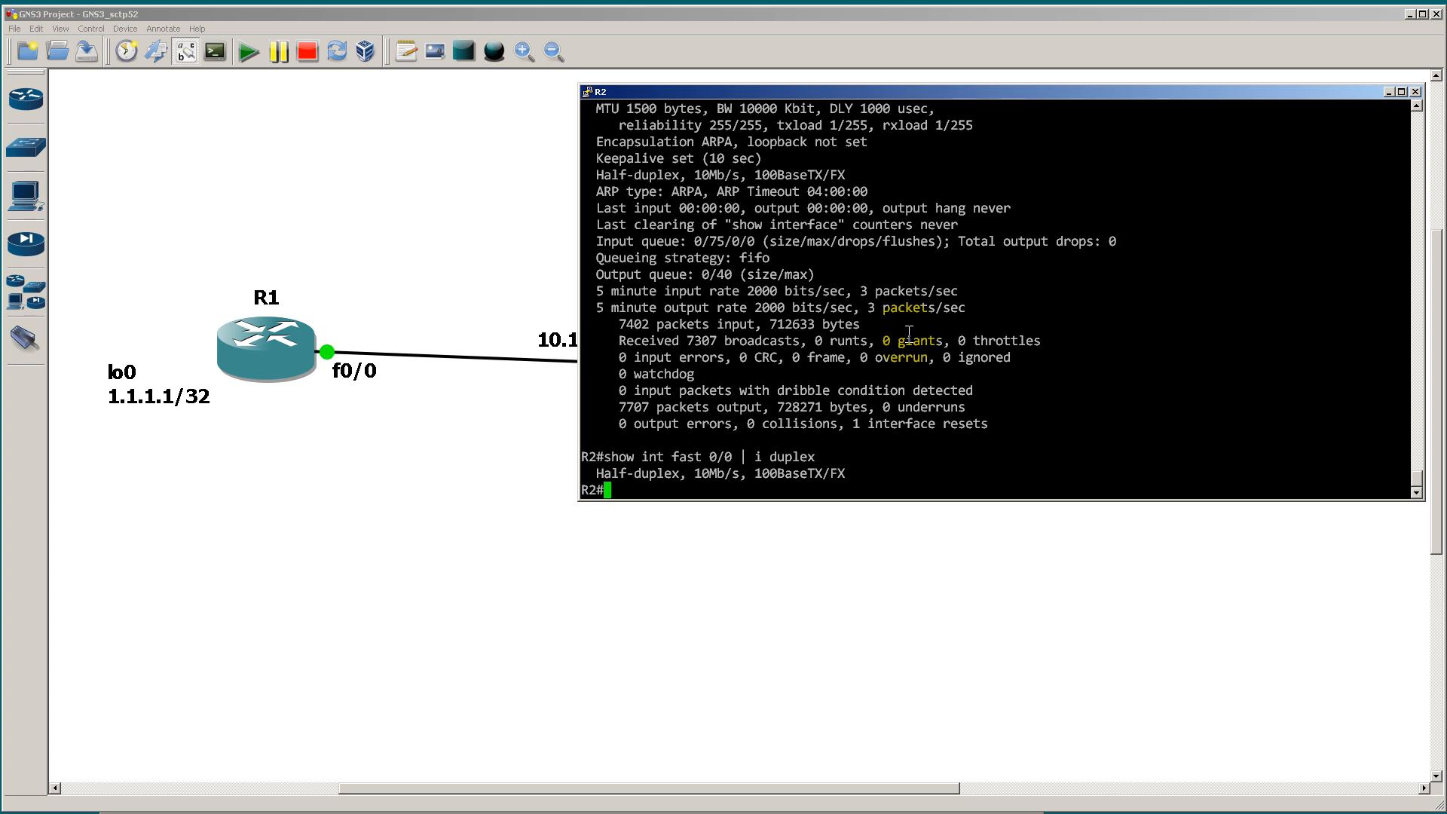
Step: Highlight the speed and the media type in R2's filtered duplex output, ending on the speed value
{"action": "left_click_drag", "start_coordinate": [694, 473], "coordinate": [739, 474]}
{"action": "left_click_drag", "start_coordinate": [755, 475], "coordinate": [840, 485]}
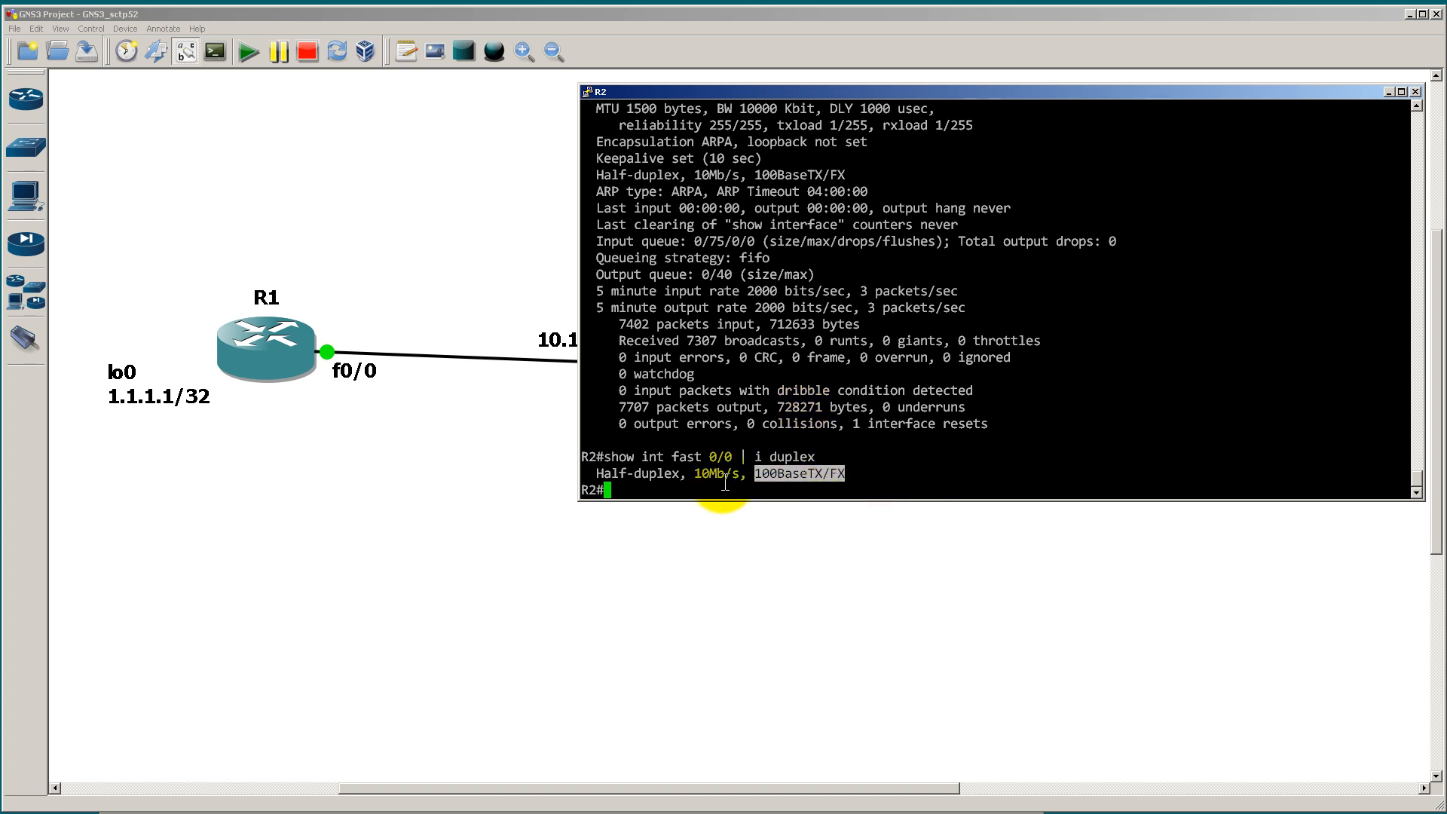
{"action": "left_click_drag", "start_coordinate": [694, 473], "coordinate": [735, 475]}
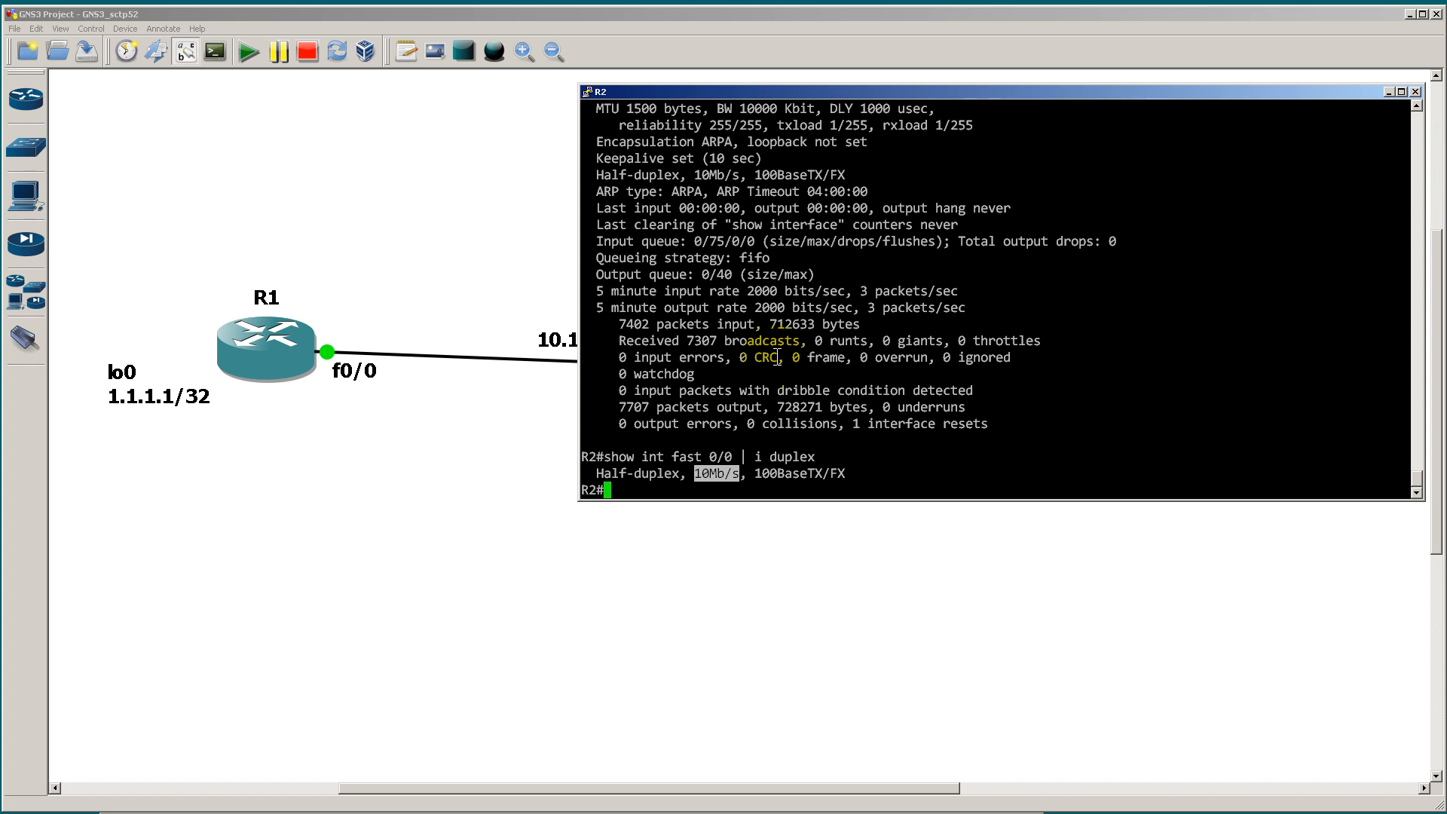
Step: Enter configuration mode for interface fast 0/0 on R2 and set its speed to 100
{"action": "type", "text": "conf t"}
{"action": "key", "text": "Return"}
{"action": "type", "text": "int fast 0/0"}
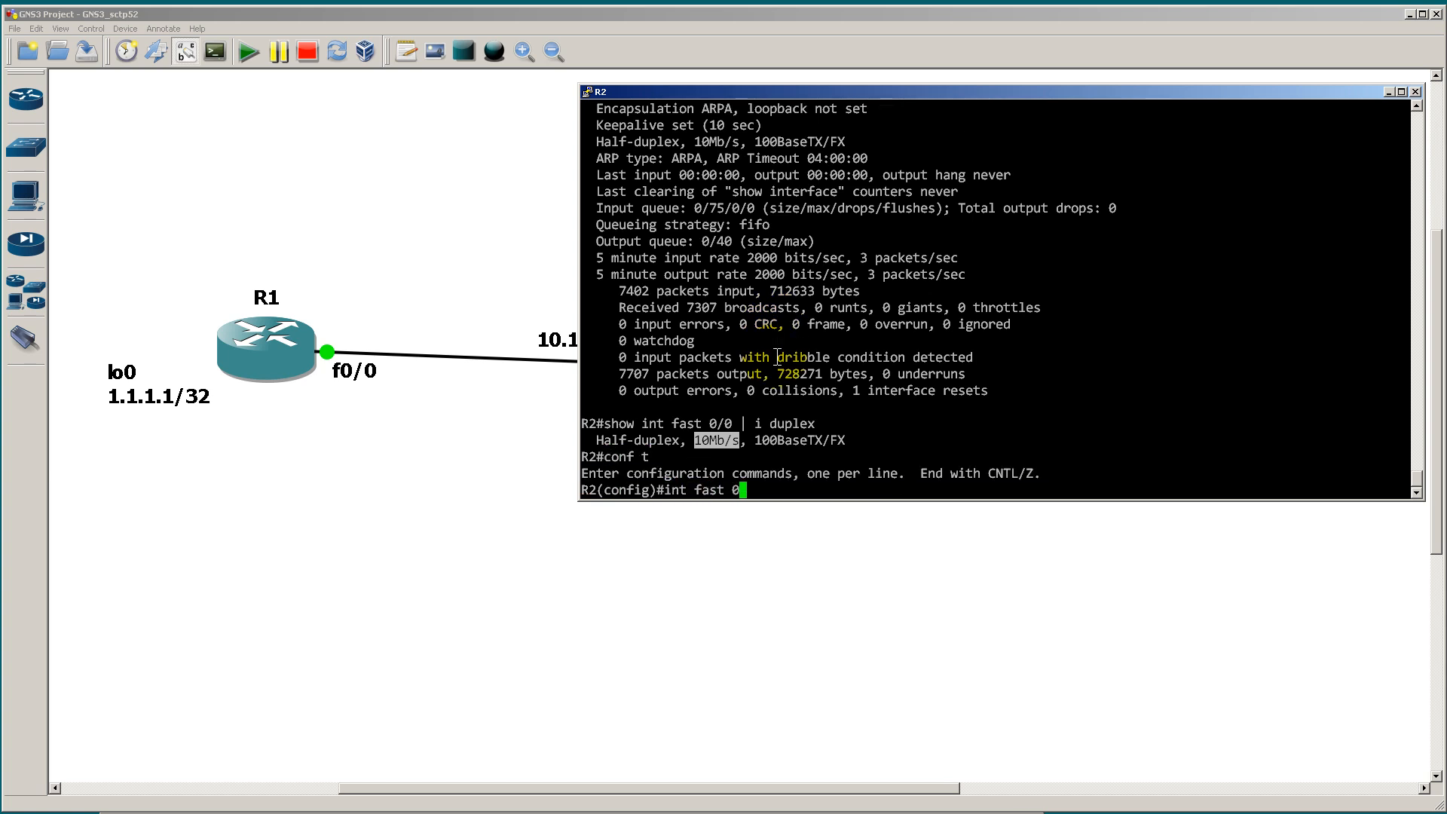
{"action": "key", "text": "Return"}
{"action": "type", "text": "speed 100"}
{"action": "key", "text": "Return"}
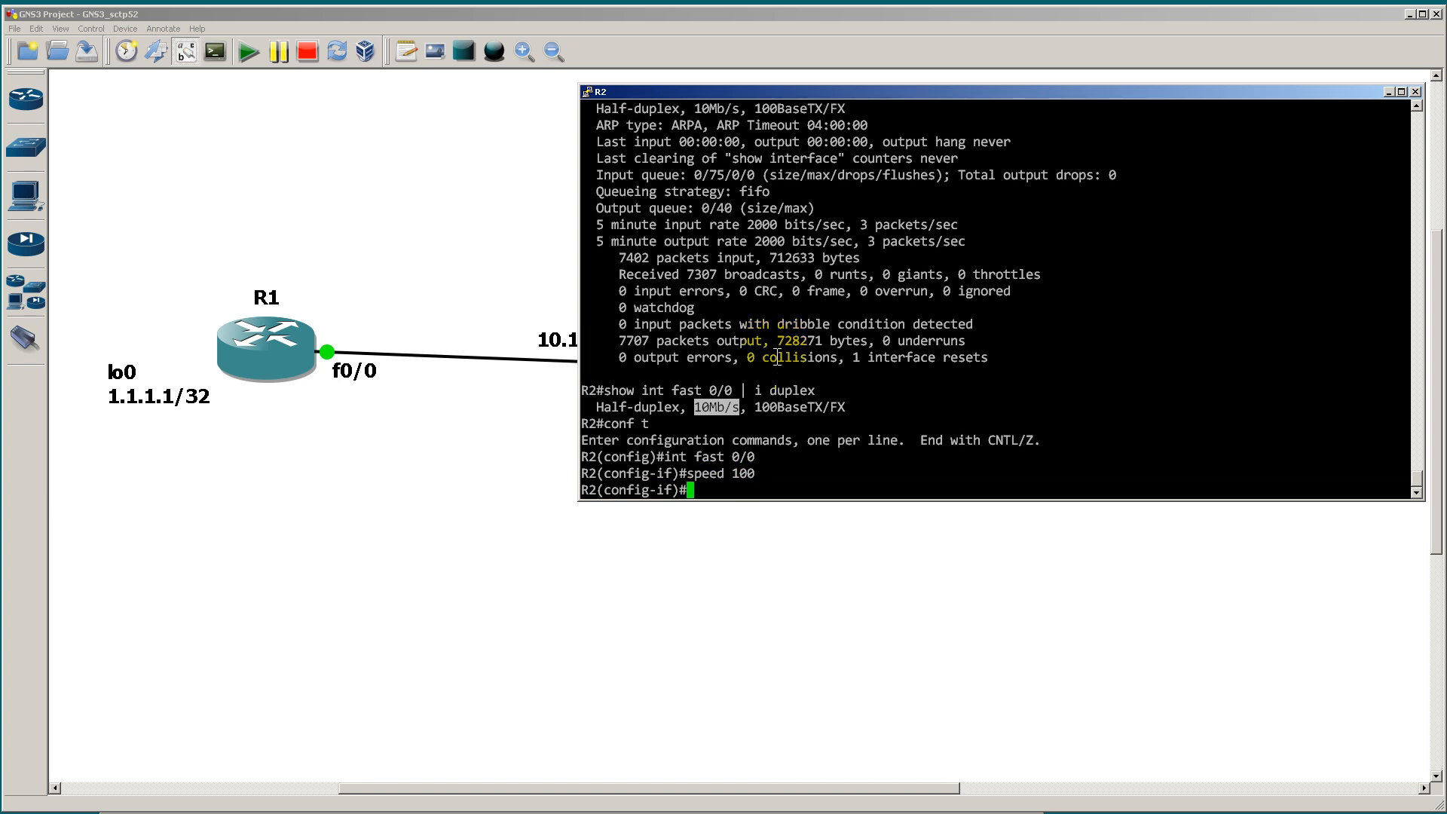
Step: Set R2's fast 0/0 interface to full duplex
{"action": "type", "text": "du"}
{"action": "key", "text": "Tab"}
{"action": "type", "text": "full"}
{"action": "key", "text": "Return"}
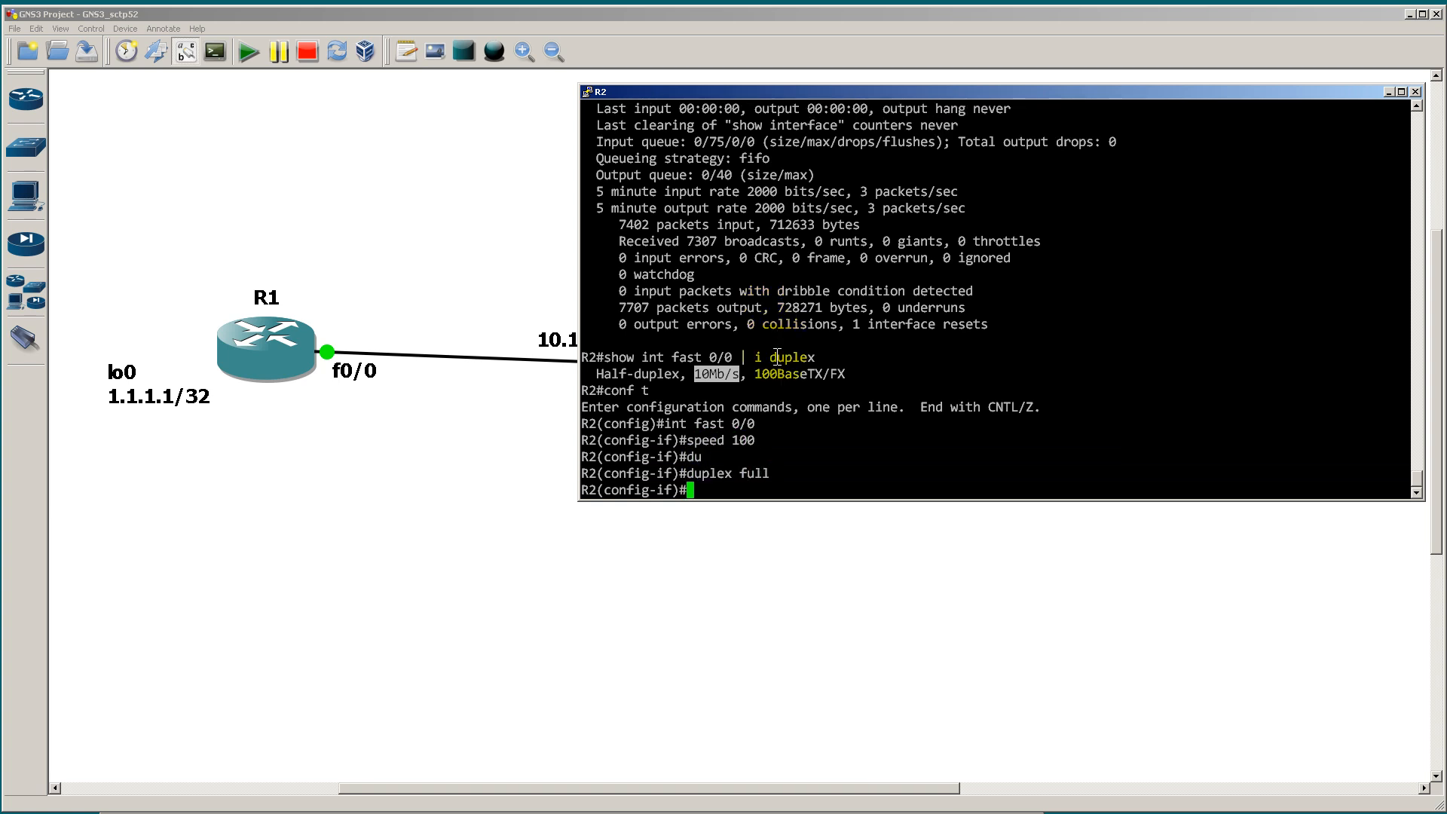
Step: Switch to R1's console, enter configuration mode for interface fast 0/0 and set its speed to 100
{"action": "key", "text": "alt+Tab"}
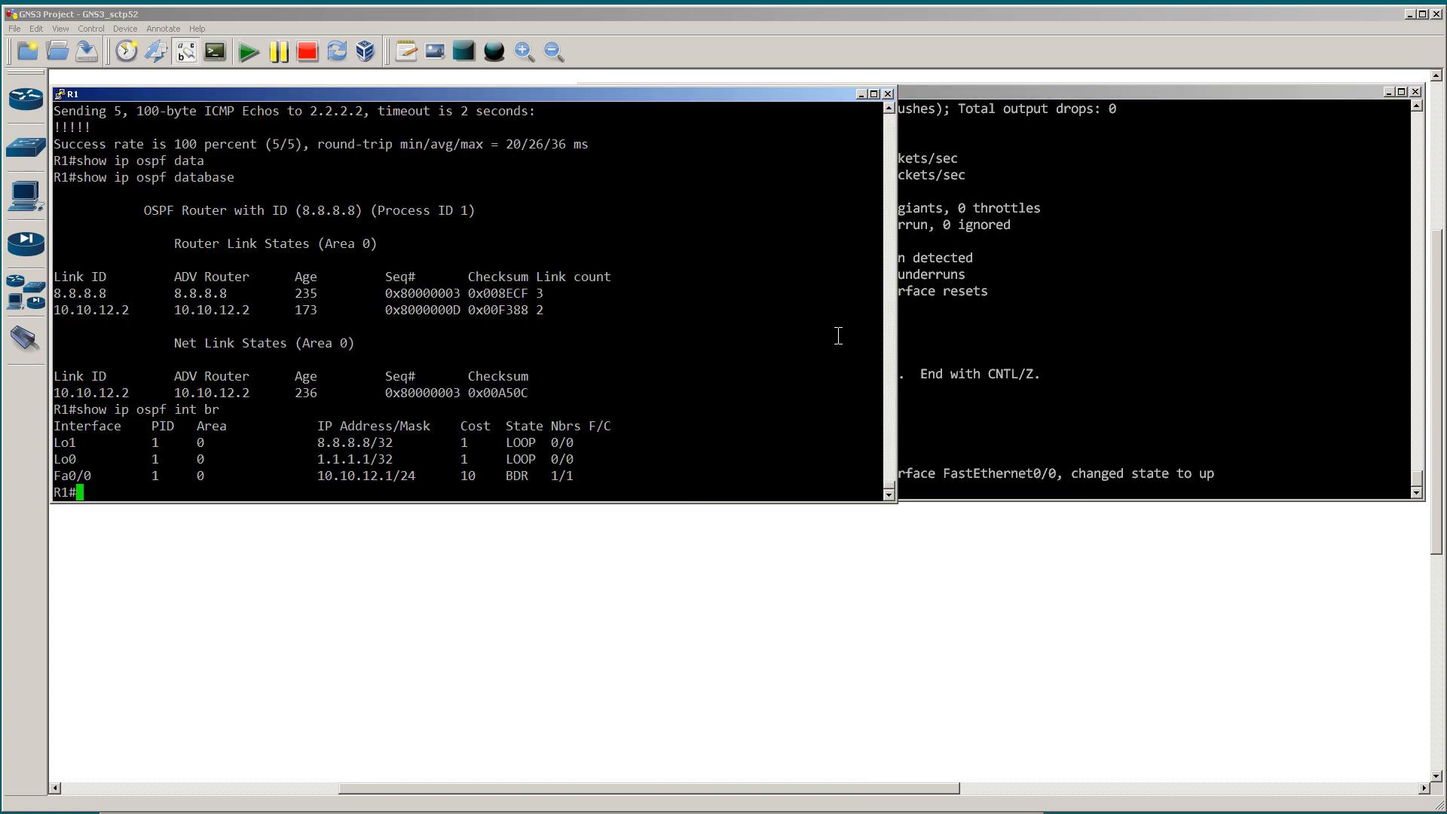
{"action": "double_click", "coordinate": [801, 333]}
{"action": "type", "text": "conf t"}
{"action": "key", "text": "Return"}
{"action": "type", "text": "i"}
{"action": "type", "text": "nt fast 0/0"}
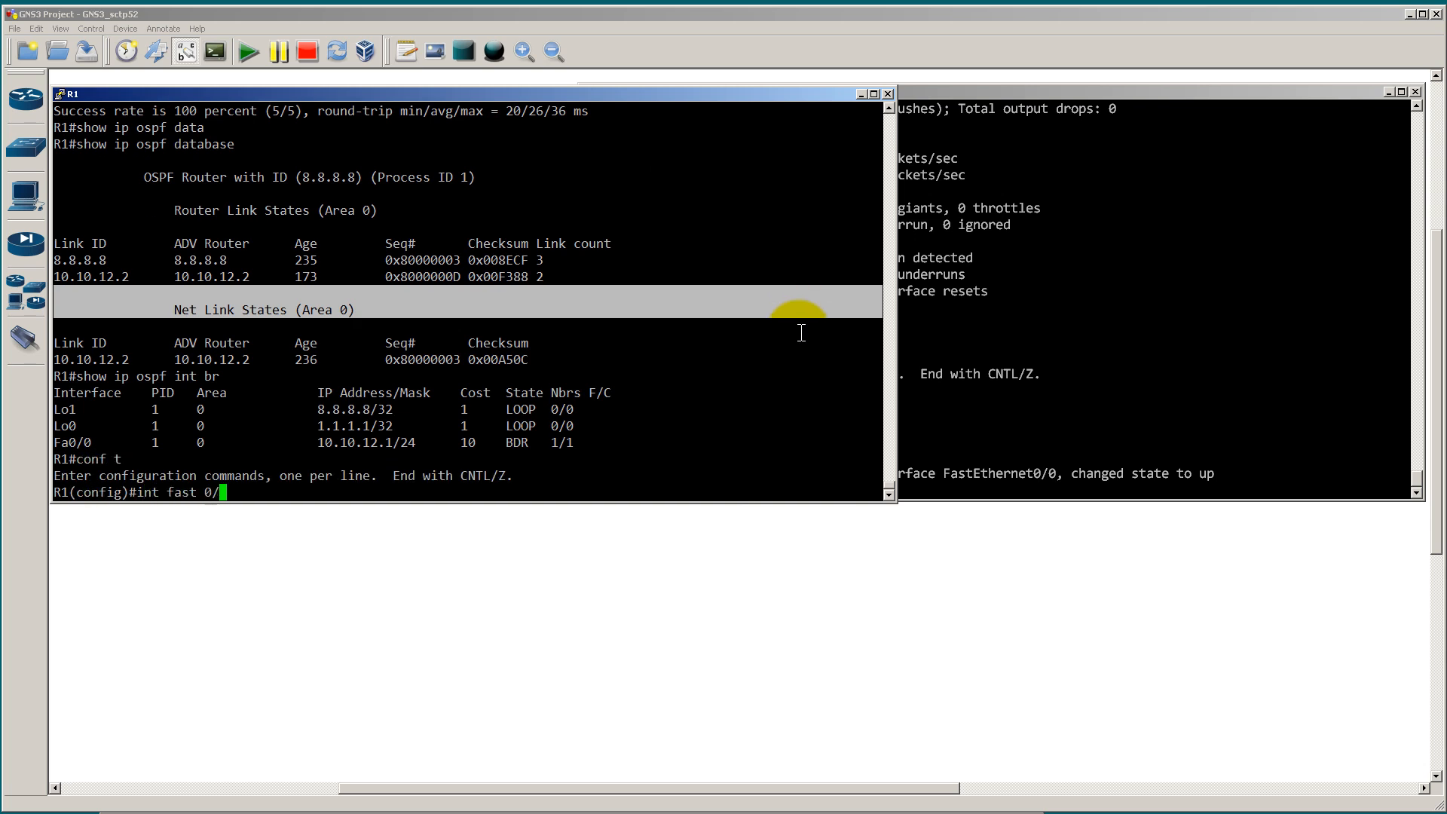
{"action": "key", "text": "Return"}
{"action": "type", "text": "speed 100"}
{"action": "key", "text": "Return"}
Step: Set R1's fast 0/0 interface to full duplex
{"action": "type", "text": "du"}
{"action": "key", "text": "Tab"}
{"action": "type", "text": "full"}
{"action": "key", "text": "Return"}
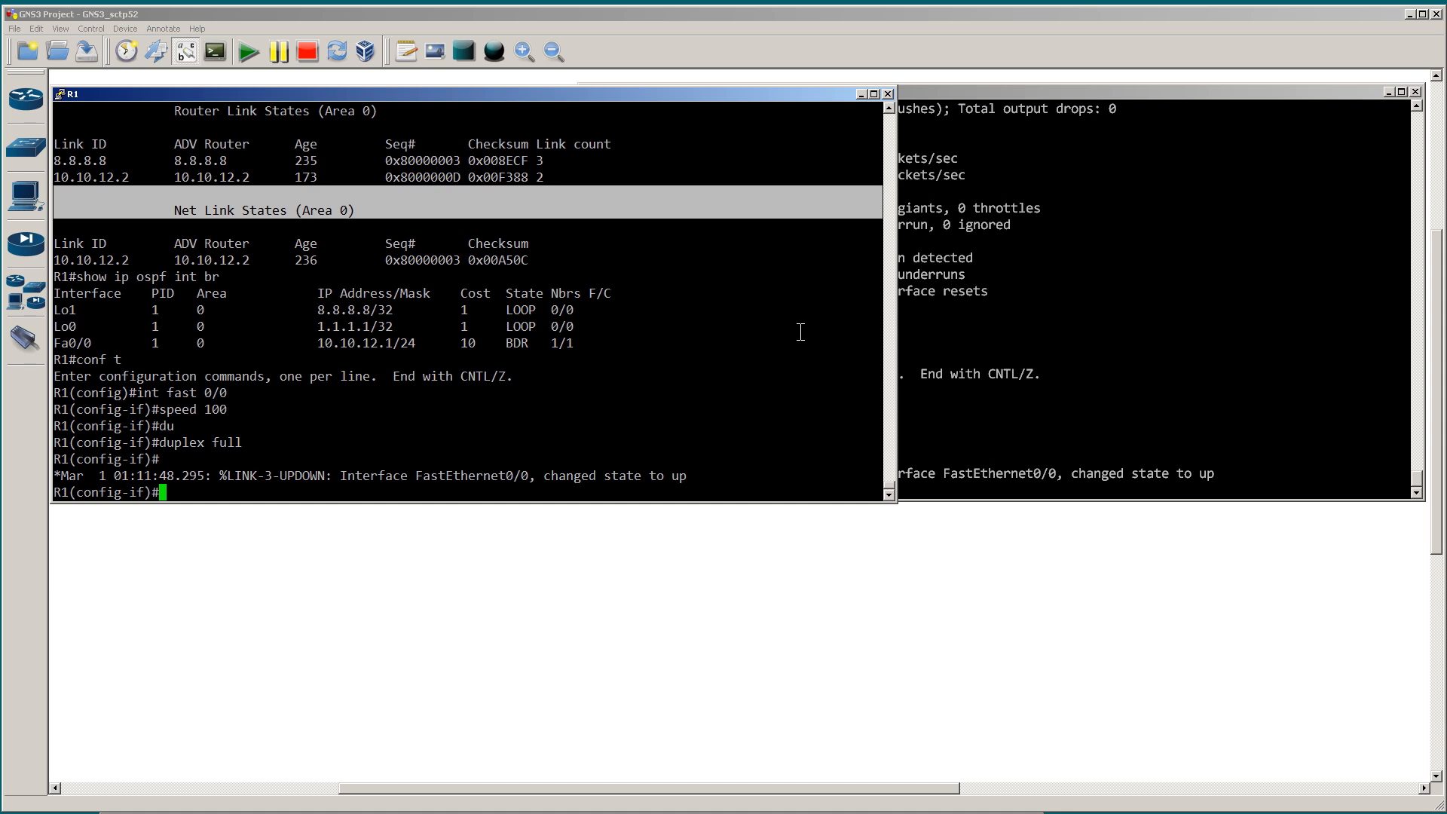
Step: Exit configuration mode on R2, run show ip ospf int br and highlight the Fa0/0 cost
{"action": "left_click", "coordinate": [1041, 291]}
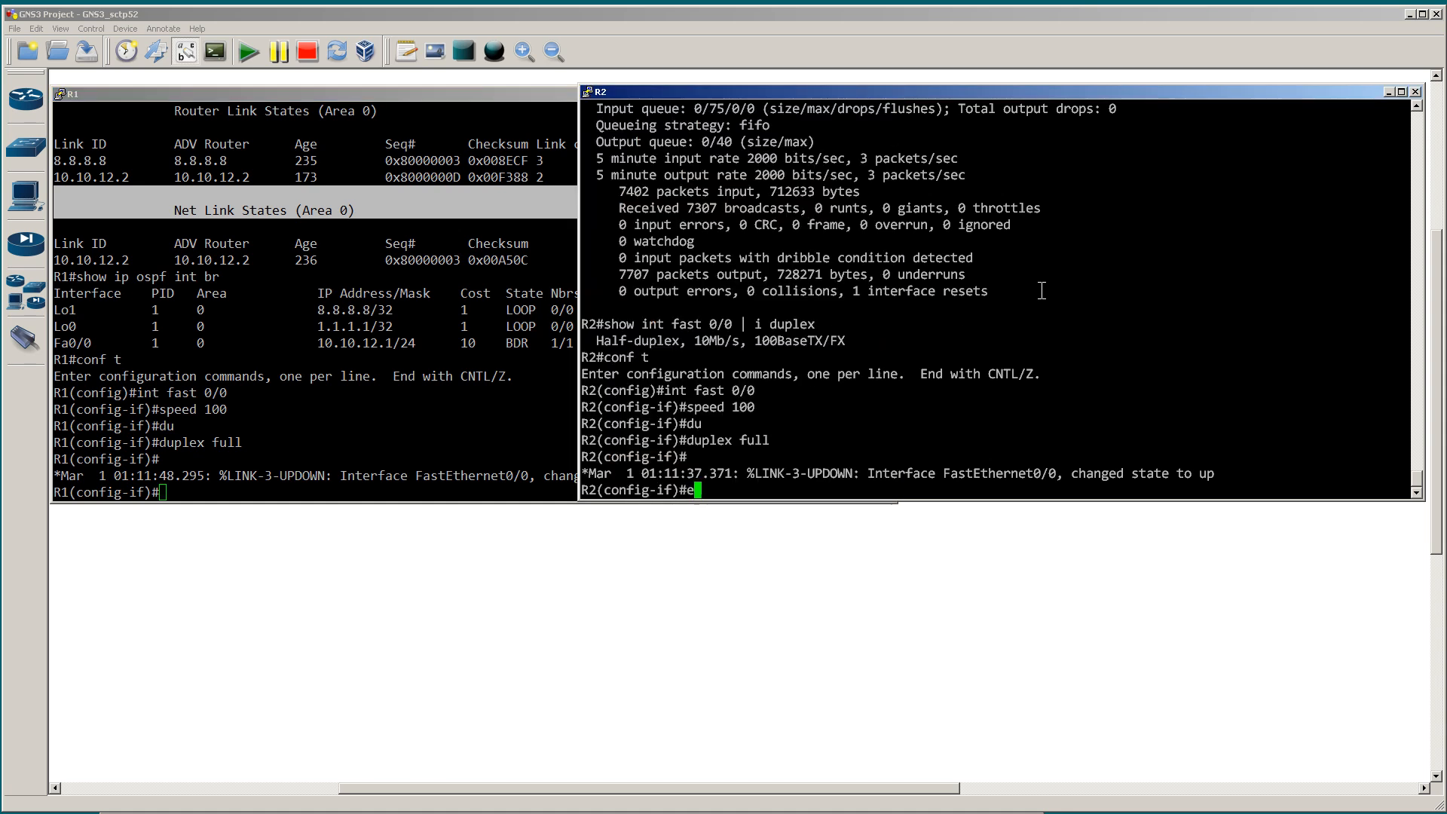
{"action": "type", "text": "end"}
{"action": "key", "text": "Return"}
{"action": "type", "text": "show ip ospf "}
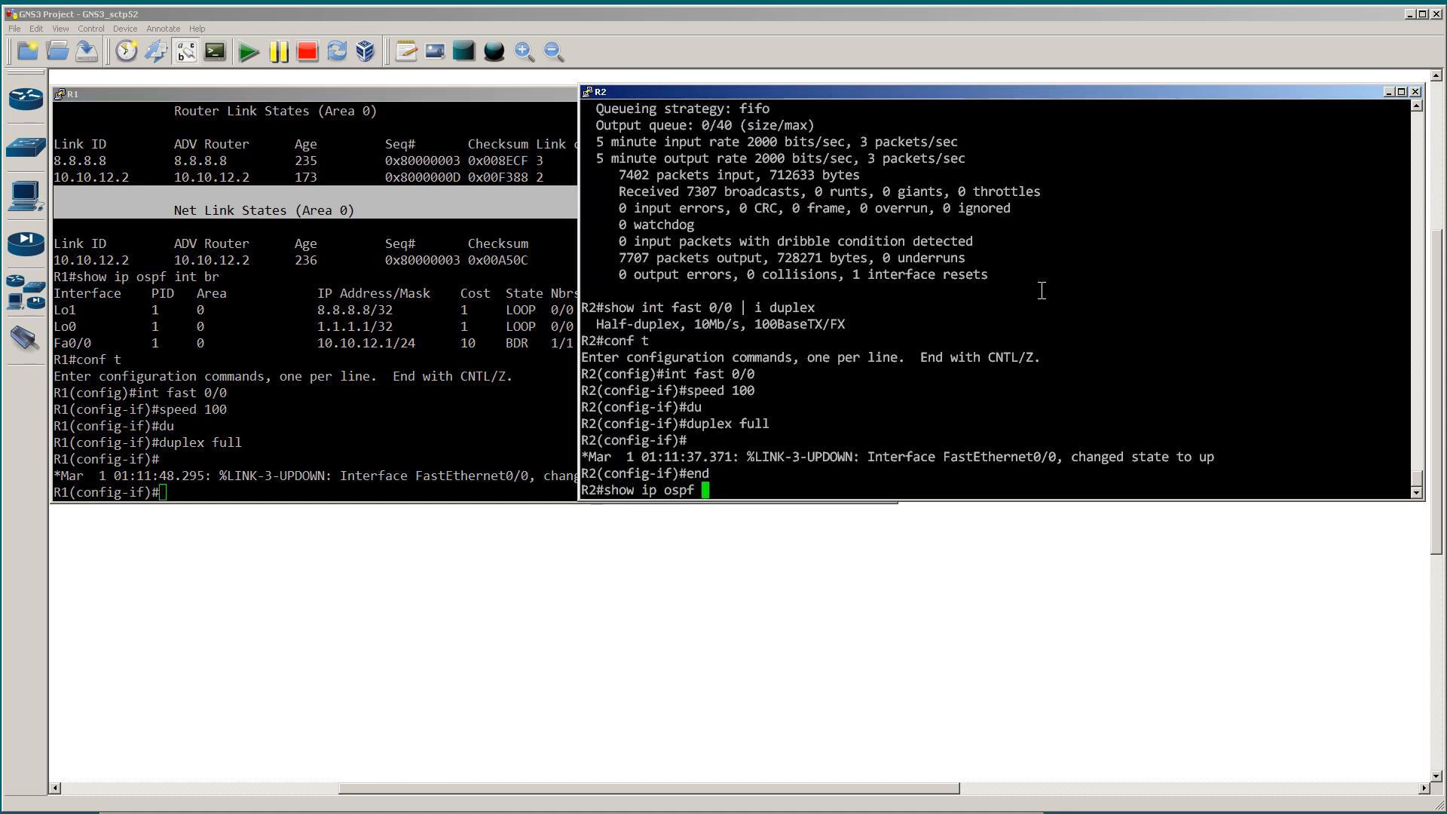
{"action": "type", "text": "int br"}
{"action": "key", "text": "Return"}
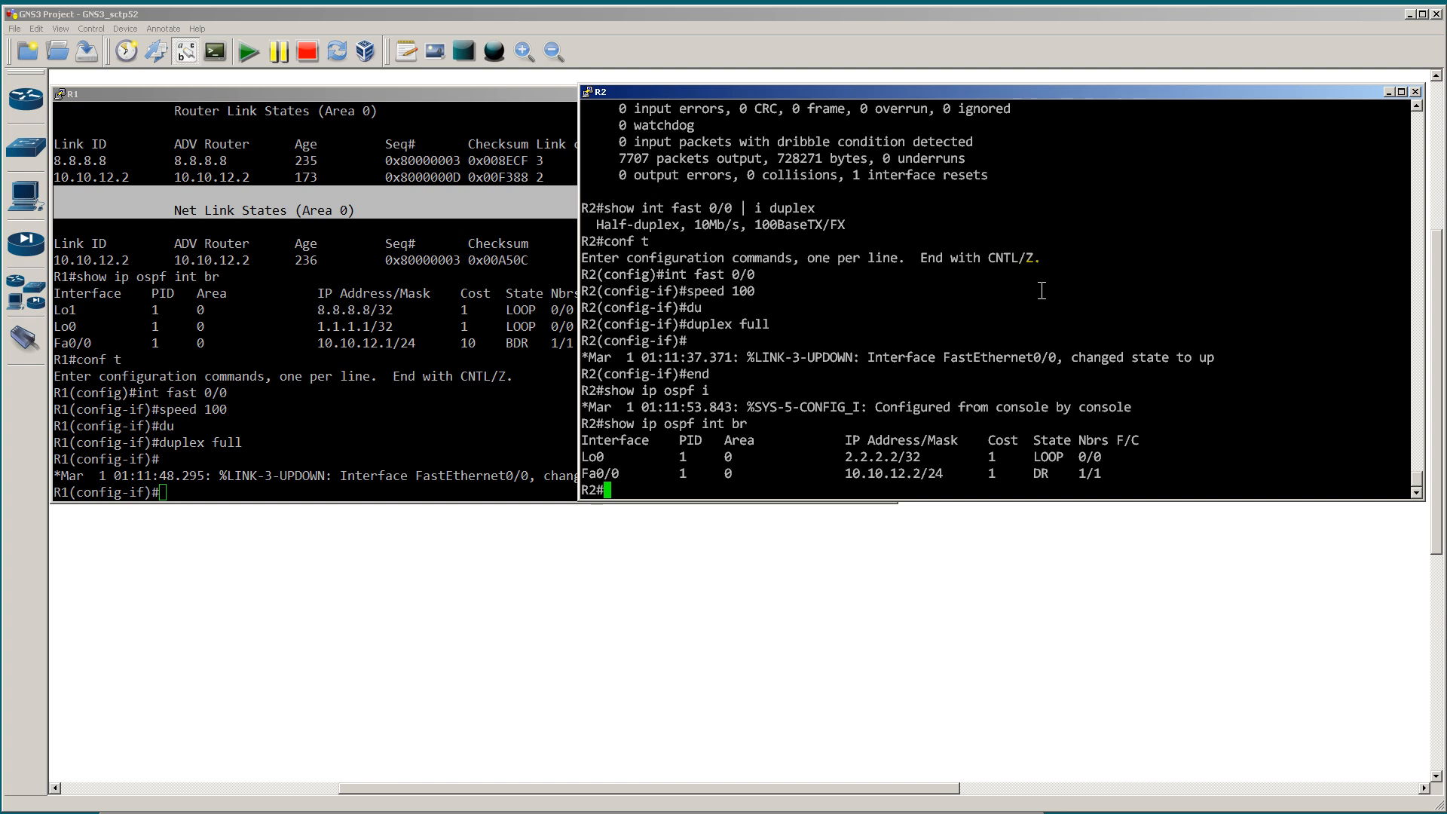
{"action": "left_click_drag", "start_coordinate": [982, 474], "coordinate": [1012, 473]}
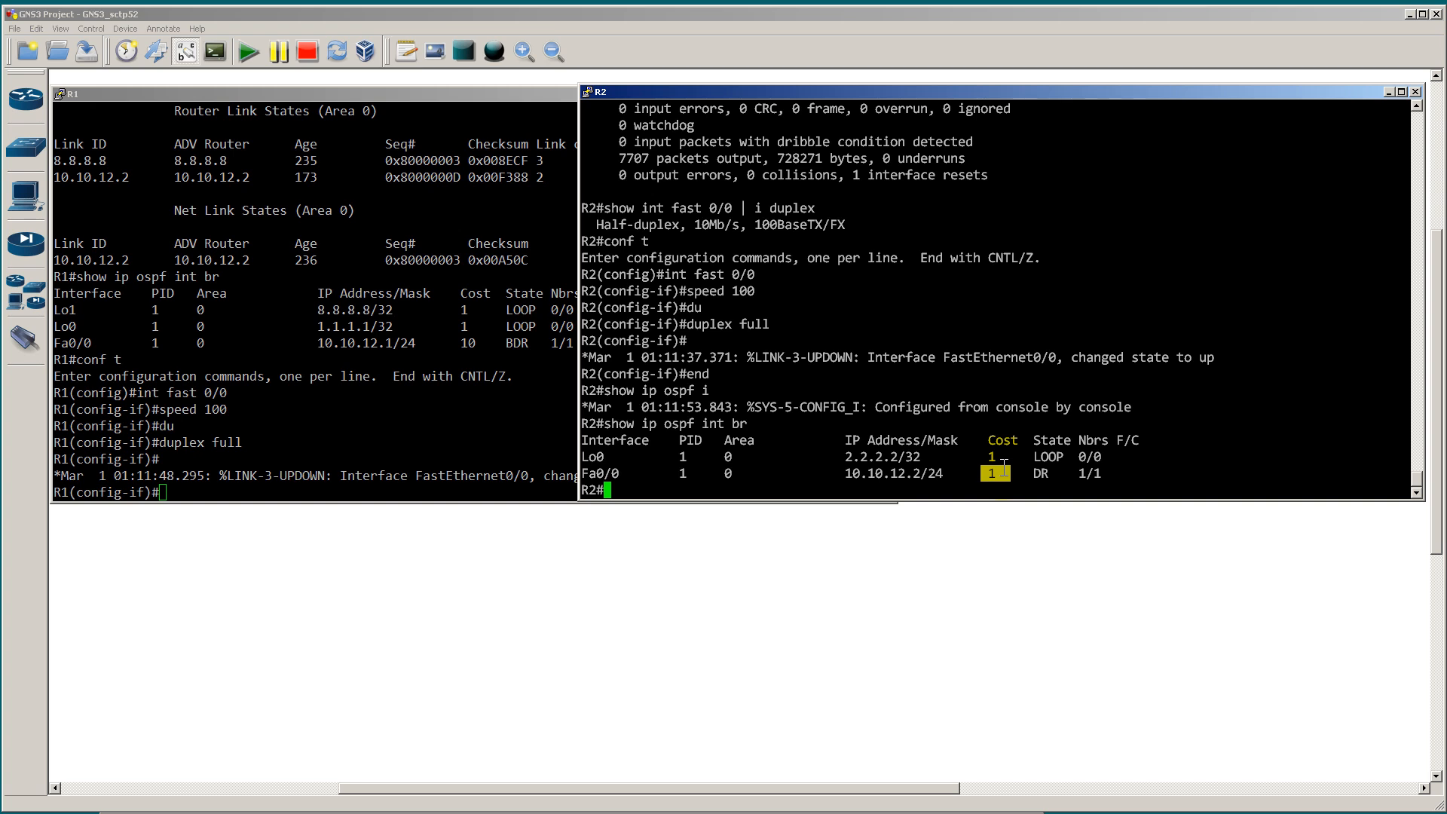
Step: Return to the topology and sketch a circle above and beyond R2, with lines connecting it to both R2 and R1
{"action": "left_click", "coordinate": [875, 542]}
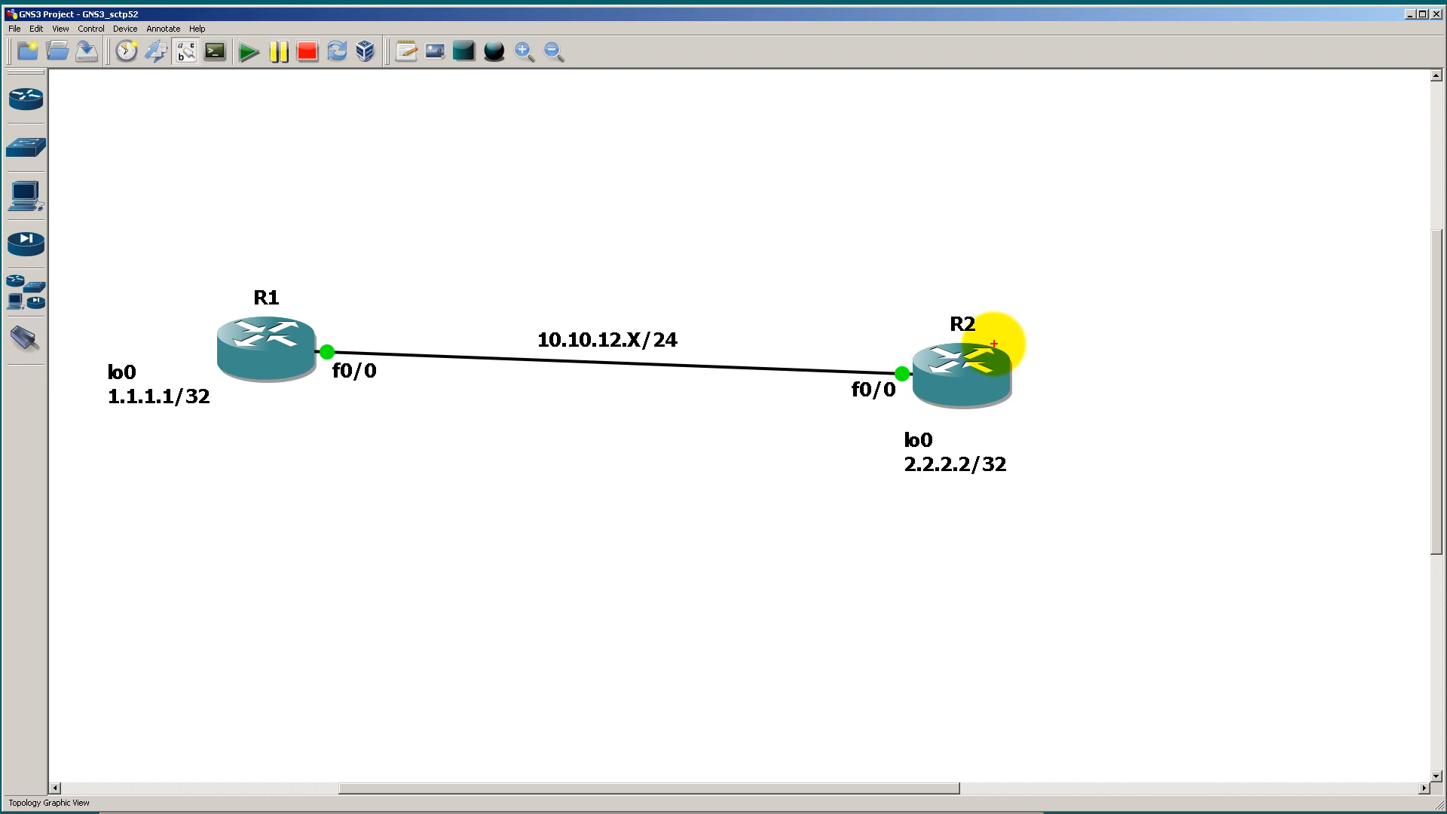
{"action": "mouse_move", "coordinate": [1159, 147]}
{"action": "left_mouse_down"}
{"action": "mouse_move", "coordinate": [1202, 198]}
{"action": "mouse_move", "coordinate": [1204, 151]}
{"action": "left_mouse_up"}
{"action": "mouse_move", "coordinate": [994, 347]}
{"action": "left_mouse_down"}
{"action": "mouse_move", "coordinate": [1138, 186]}
{"action": "mouse_move", "coordinate": [1040, 155]}
{"action": "mouse_move", "coordinate": [435, 270]}
{"action": "mouse_move", "coordinate": [318, 306]}
{"action": "left_mouse_up"}
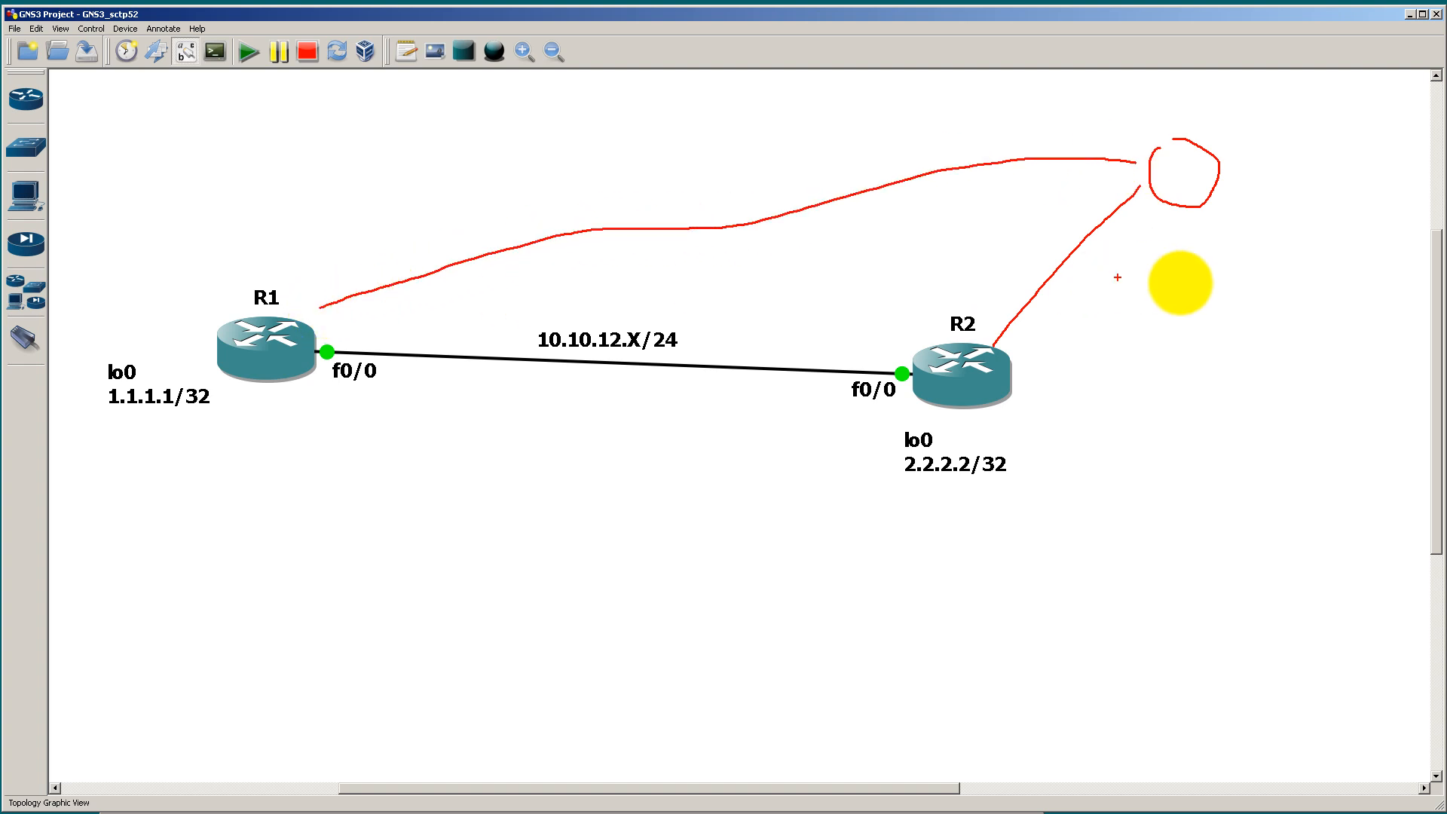
Step: Sketch a rectangle beyond R2 linked to R2 and the circle, cross out R2's direct link and draw an arrow through the circle
{"action": "mouse_move", "coordinate": [1205, 273]}
{"action": "left_mouse_down"}
{"action": "mouse_move", "coordinate": [1206, 346]}
{"action": "mouse_move", "coordinate": [1240, 278]}
{"action": "mouse_move", "coordinate": [1206, 271]}
{"action": "left_mouse_up"}
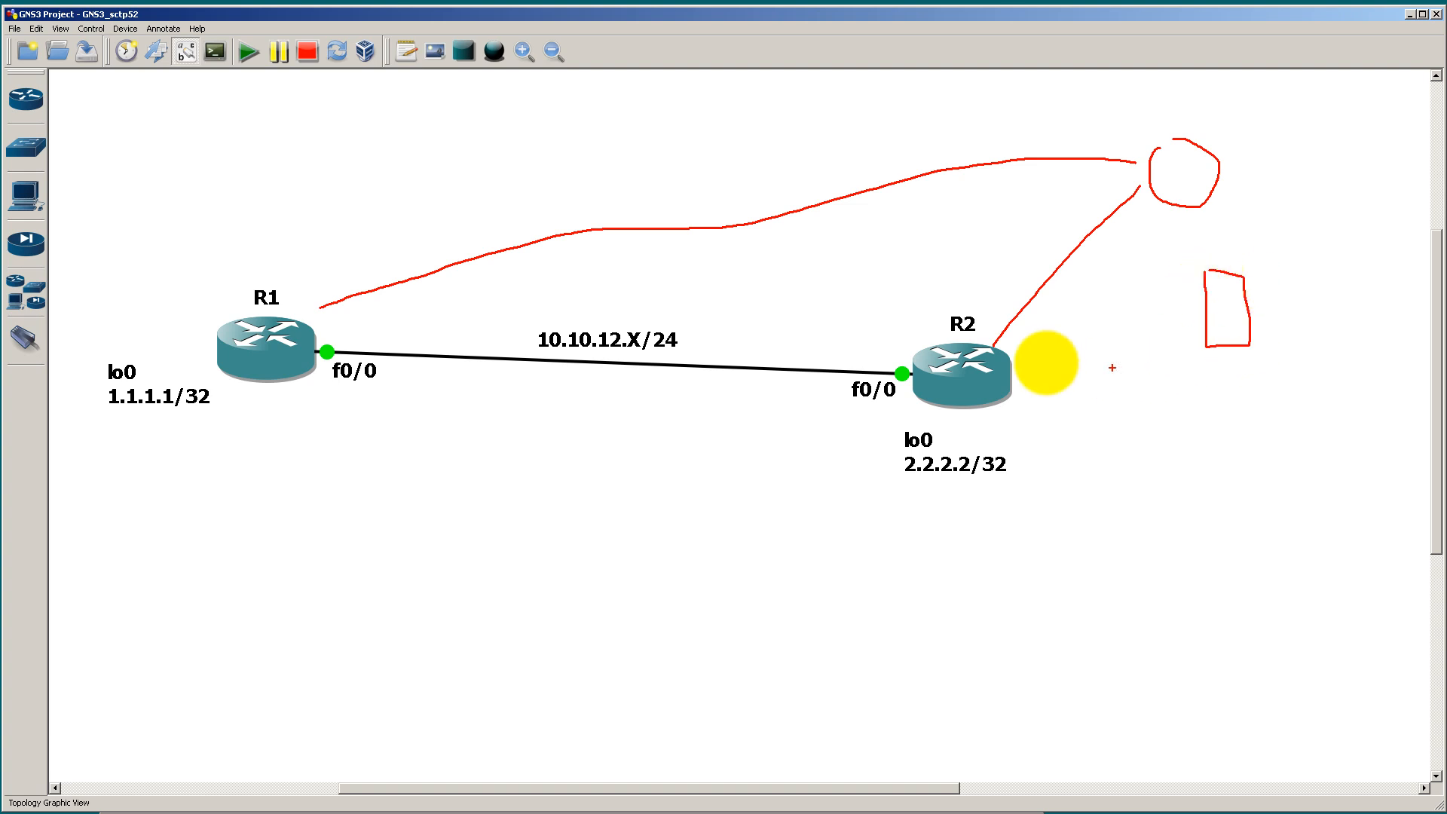
{"action": "left_click_drag", "start_coordinate": [1014, 371], "coordinate": [1194, 317]}
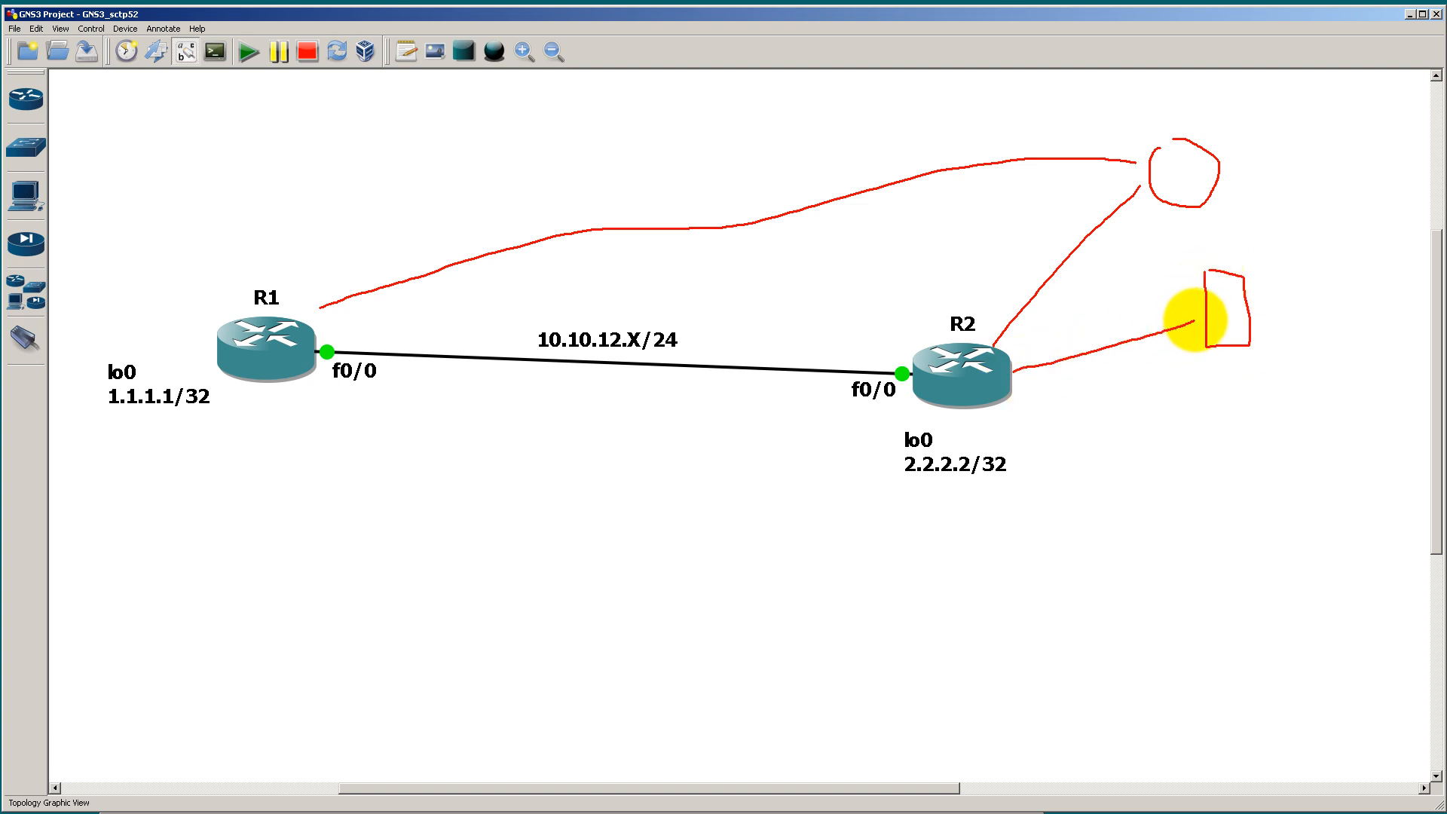
{"action": "left_click_drag", "start_coordinate": [1210, 204], "coordinate": [1225, 262]}
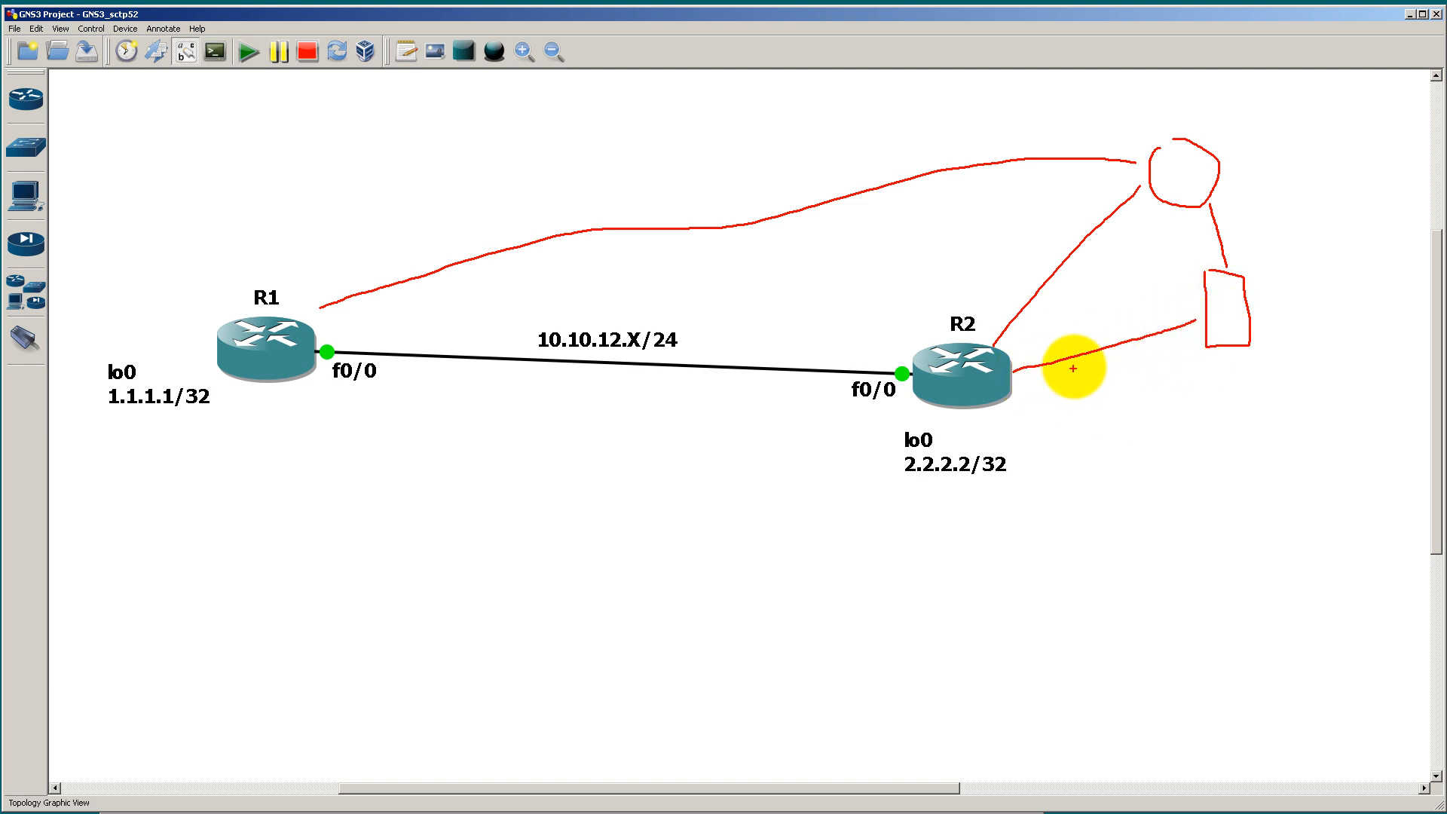
{"action": "mouse_move", "coordinate": [1071, 337]}
{"action": "left_mouse_down"}
{"action": "mouse_move", "coordinate": [1101, 369]}
{"action": "mouse_move", "coordinate": [1089, 352]}
{"action": "mouse_move", "coordinate": [1080, 375]}
{"action": "left_mouse_up"}
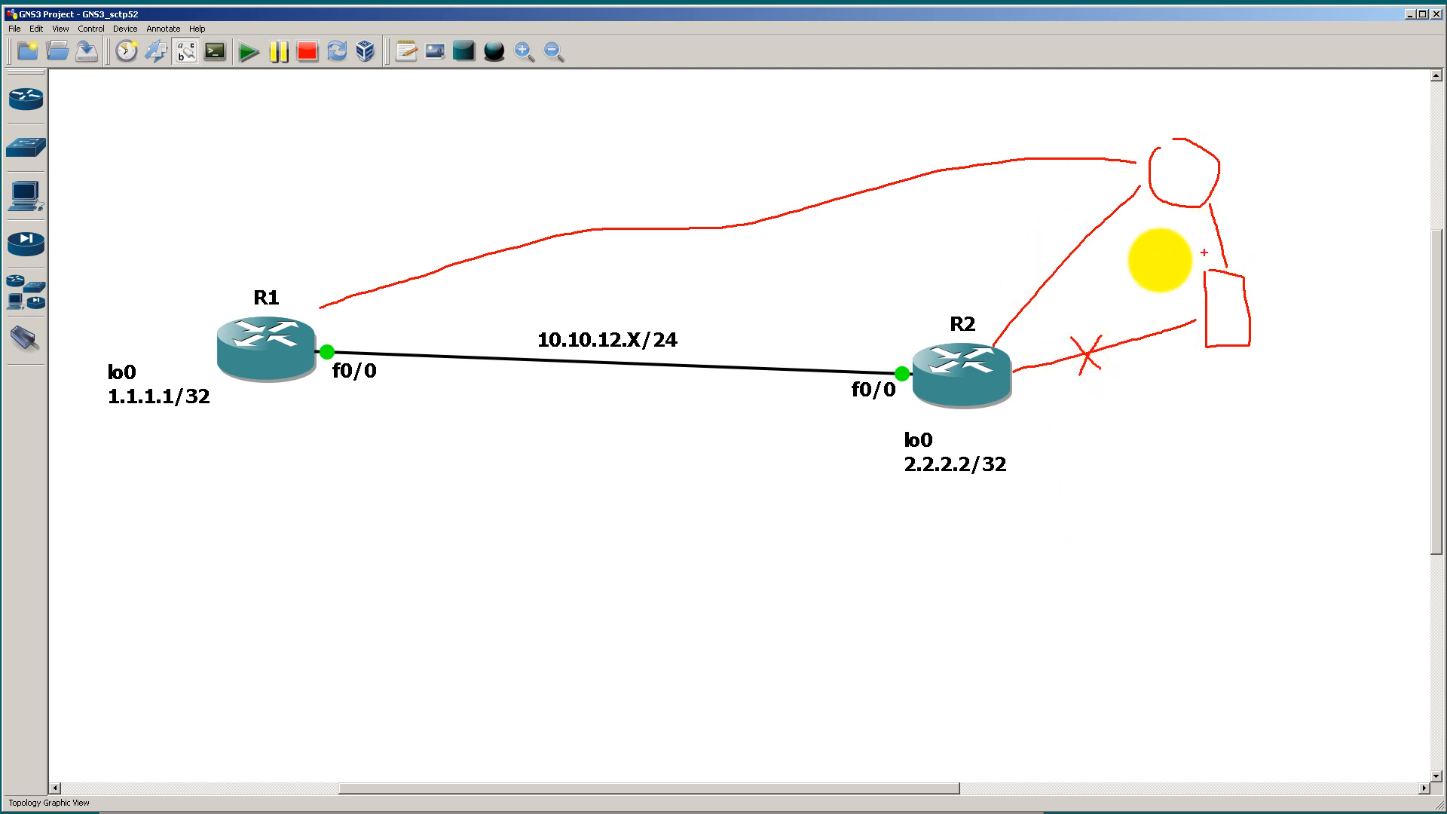
{"action": "mouse_move", "coordinate": [999, 322]}
{"action": "left_mouse_down"}
{"action": "mouse_move", "coordinate": [1090, 164]}
{"action": "mouse_move", "coordinate": [1237, 181]}
{"action": "mouse_move", "coordinate": [1259, 248]}
{"action": "mouse_move", "coordinate": [1279, 233]}
{"action": "mouse_move", "coordinate": [1250, 242]}
{"action": "left_mouse_up"}
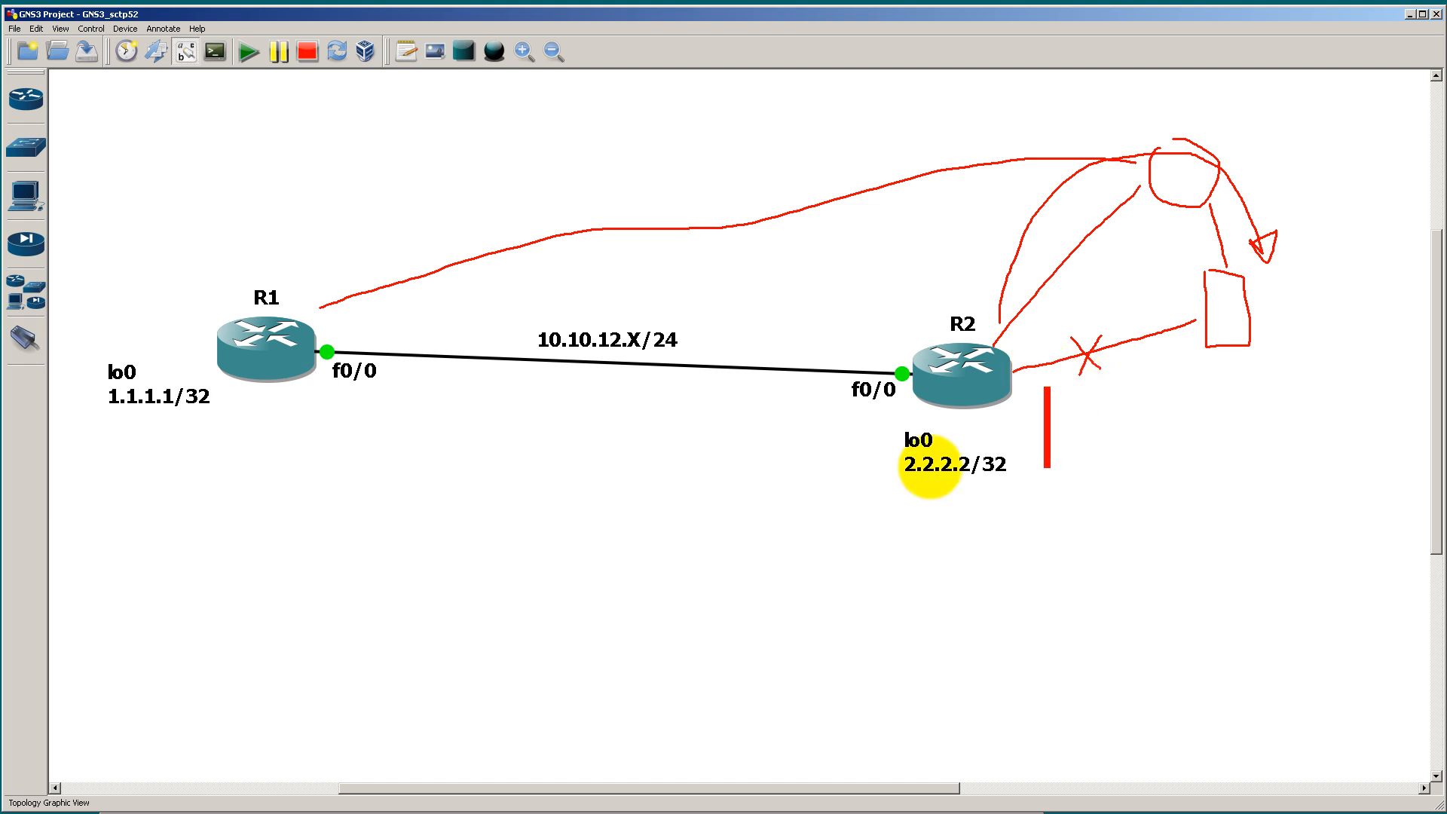
Step: Annotate the topology with "ip ospf cost 1000", mark the crossed-out link 1000 and the alternate links 1, and clear the drawings
{"action": "type", "text": "ip "}
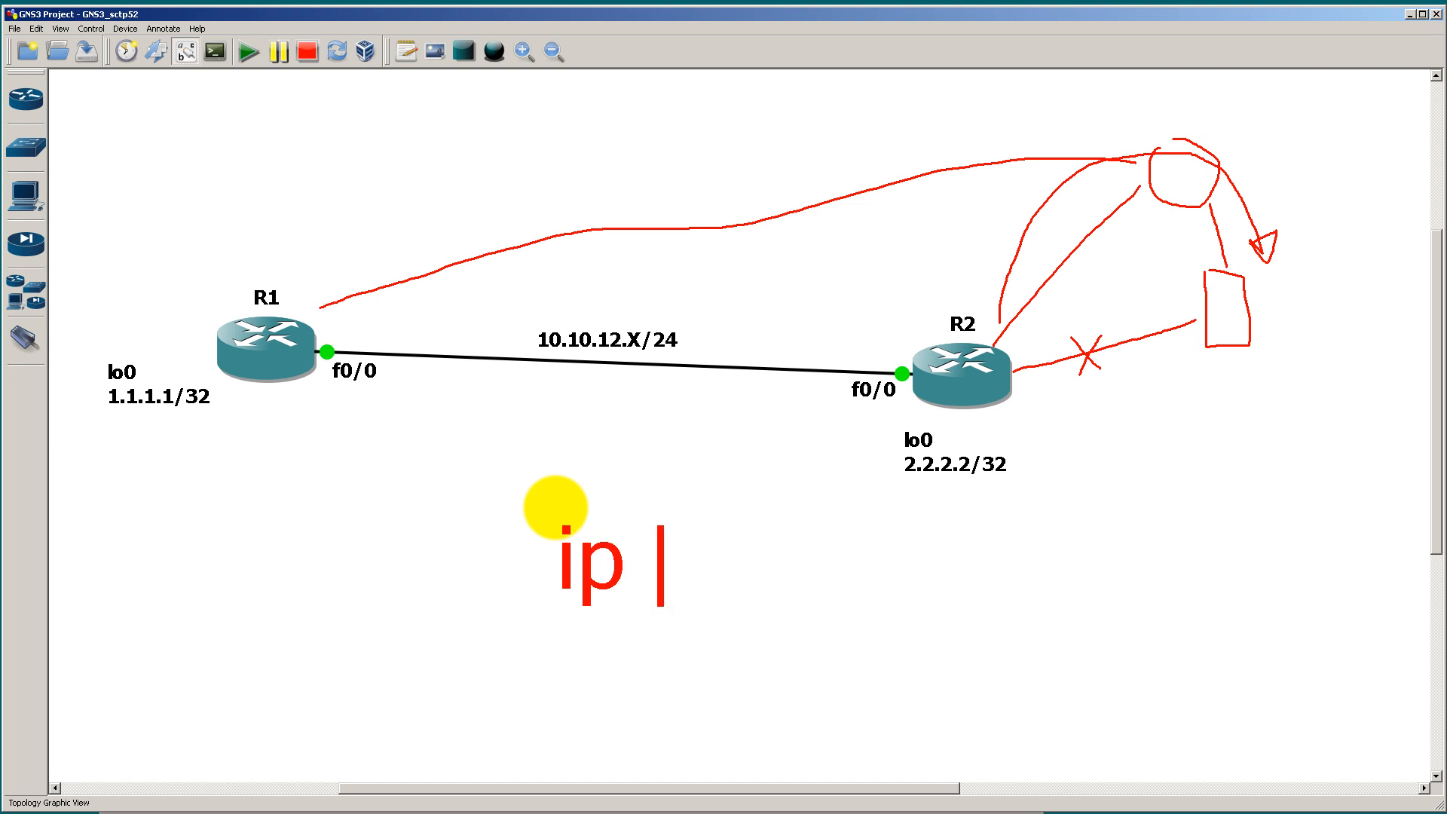
{"action": "type", "text": "ospf cost"}
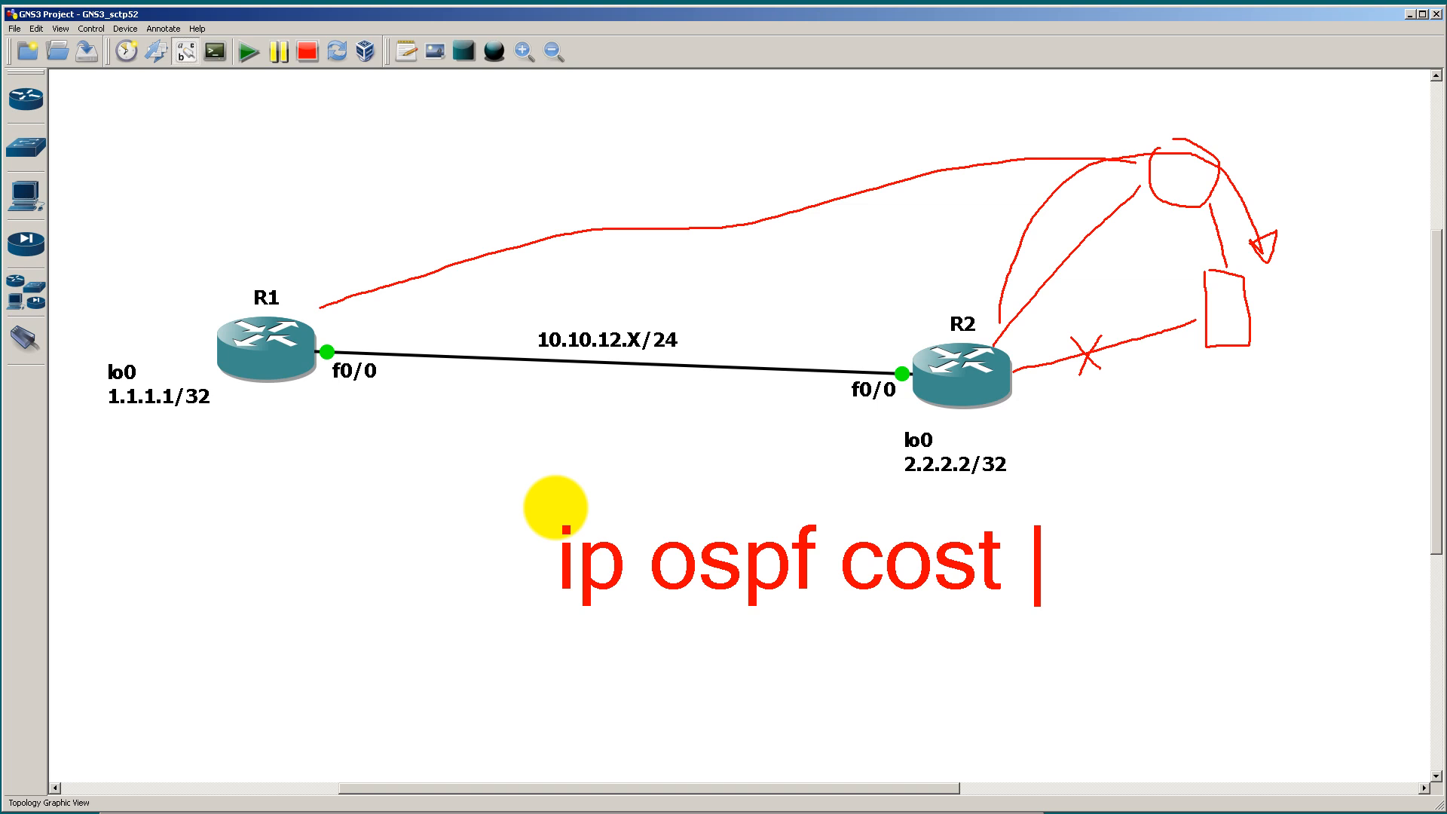
{"action": "type", "text": " 1000"}
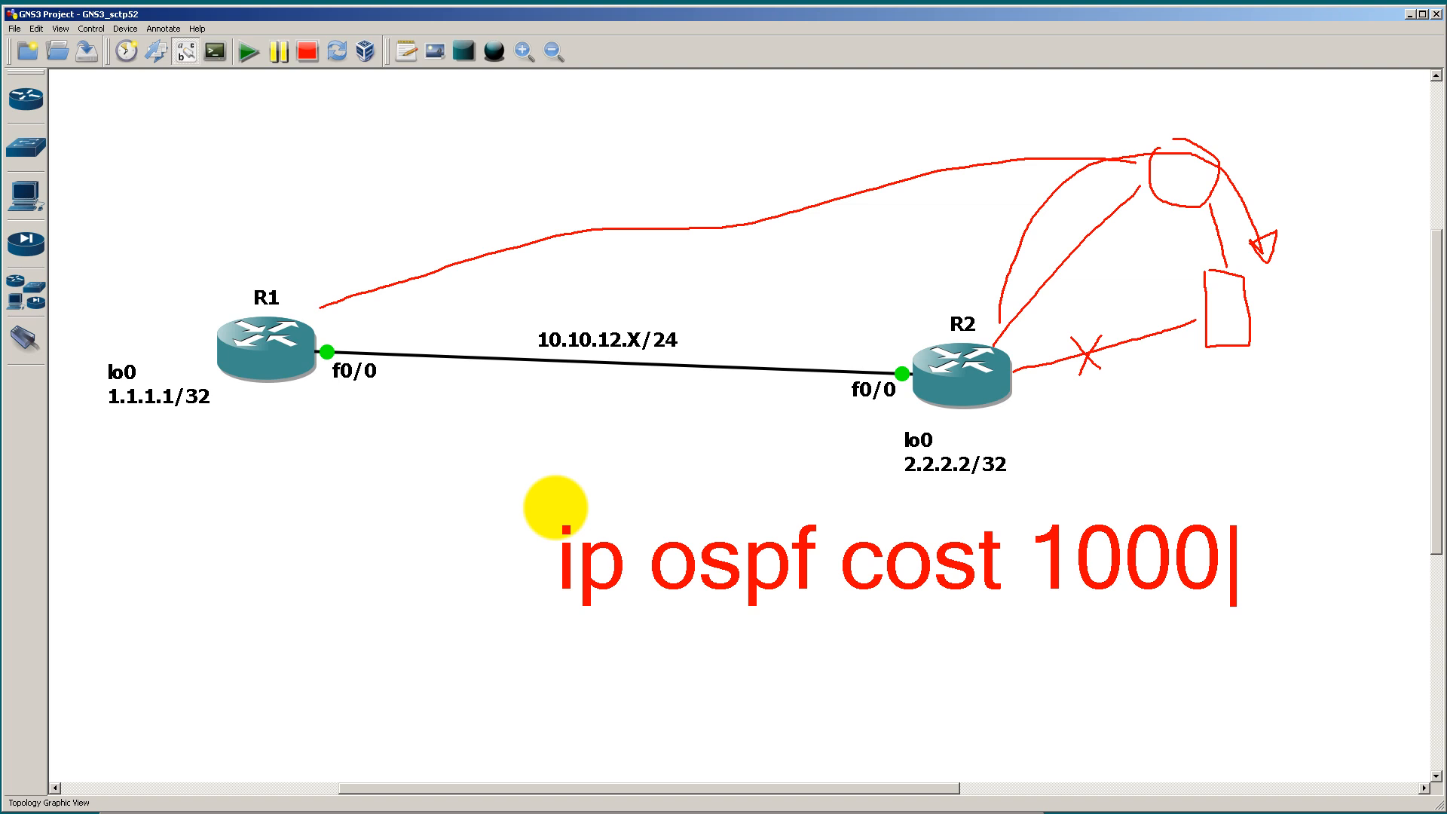
{"action": "left_click_drag", "start_coordinate": [1084, 381], "coordinate": [1085, 397]}
{"action": "mouse_move", "coordinate": [1101, 382]}
{"action": "left_mouse_down"}
{"action": "mouse_move", "coordinate": [1127, 388]}
{"action": "mouse_move", "coordinate": [1161, 368]}
{"action": "left_mouse_up"}
{"action": "left_click_drag", "start_coordinate": [1057, 224], "coordinate": [1057, 243]}
{"action": "left_click_drag", "start_coordinate": [1233, 220], "coordinate": [1233, 239]}
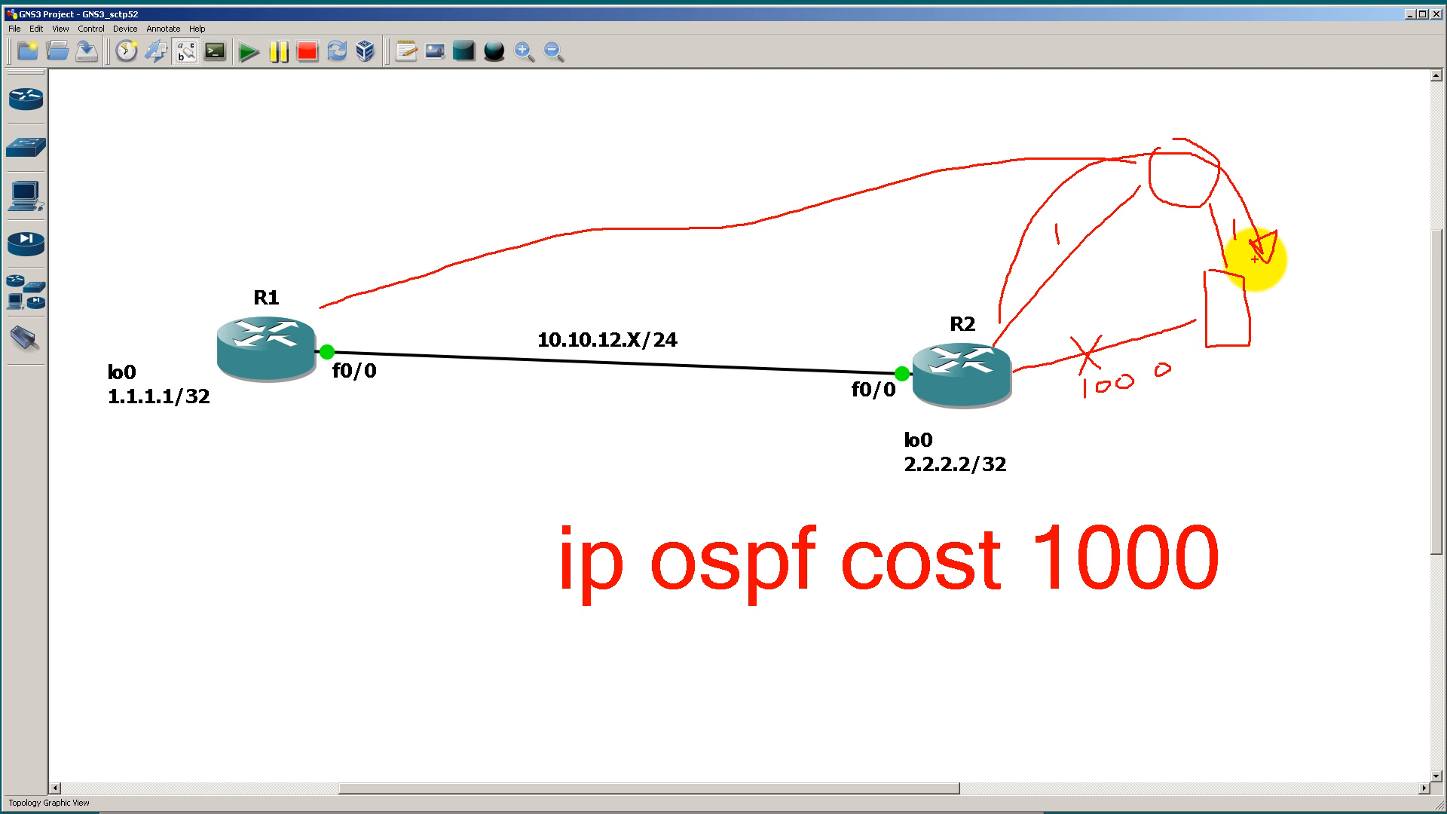
{"action": "key", "text": "Escape"}
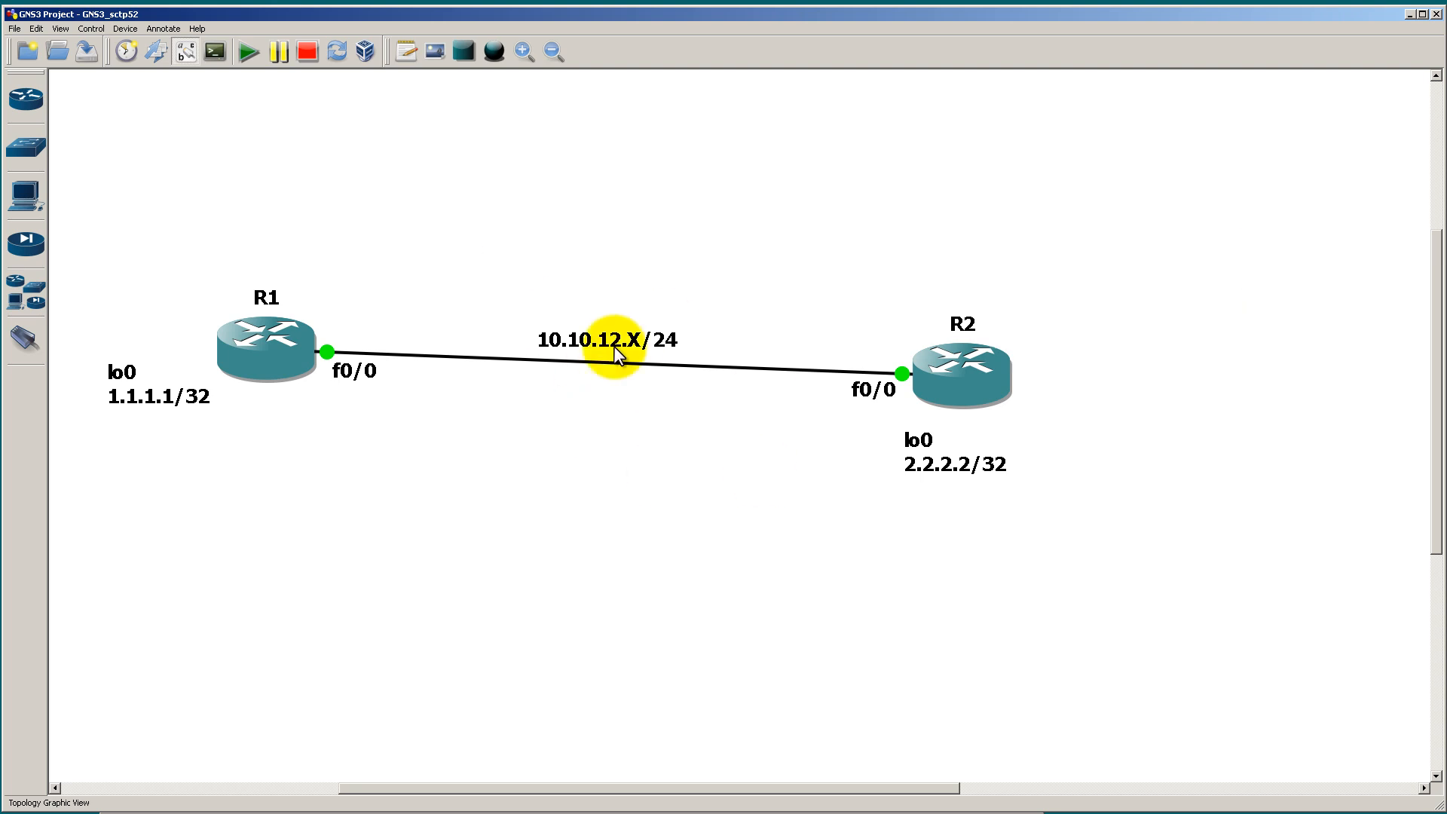
Step: In R1's console, check the allowed OSPF cost range for interface lo0 and set its cost to 10000
{"action": "key", "text": "alt+Tab"}
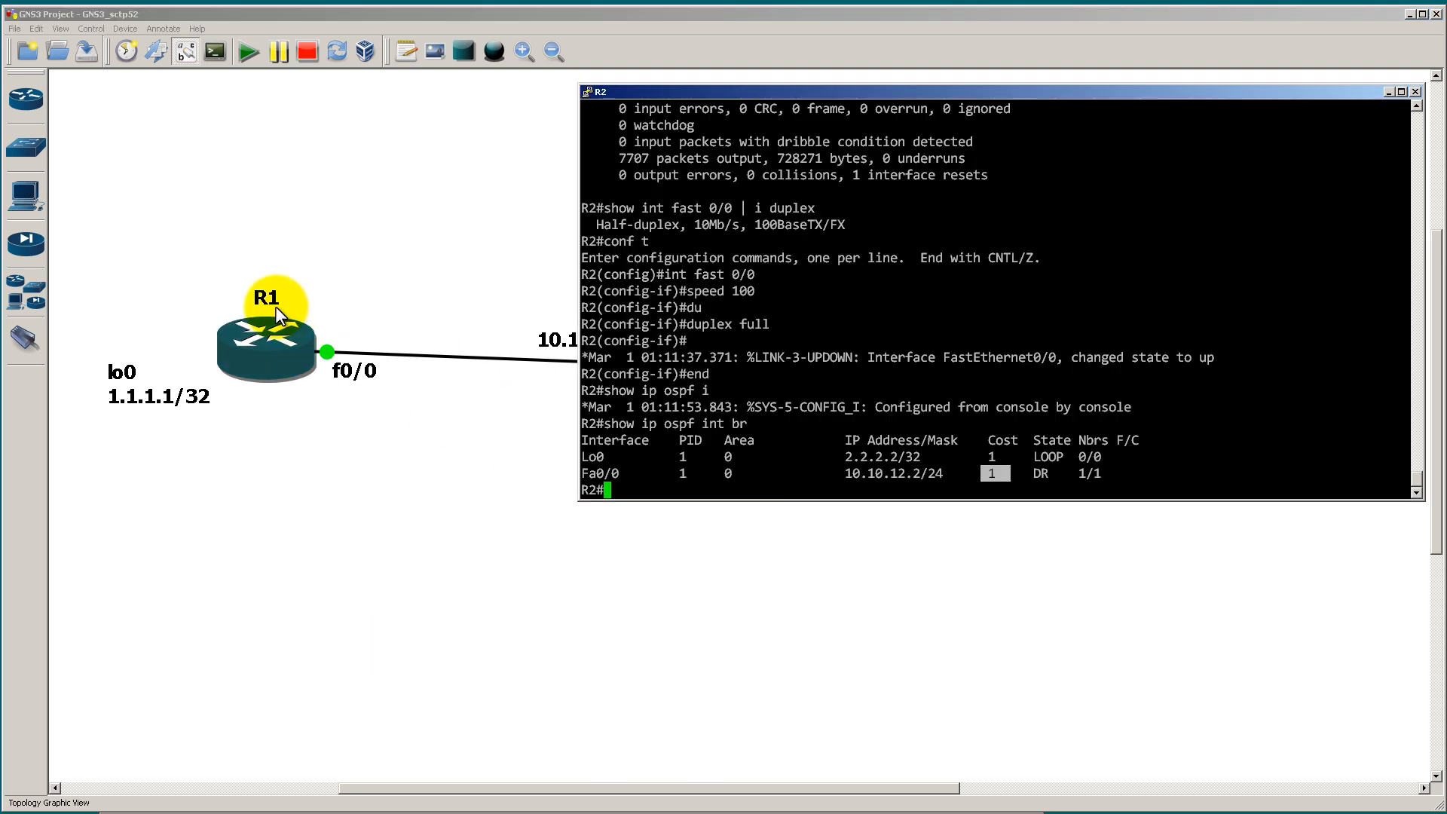
{"action": "left_click", "coordinate": [320, 520]}
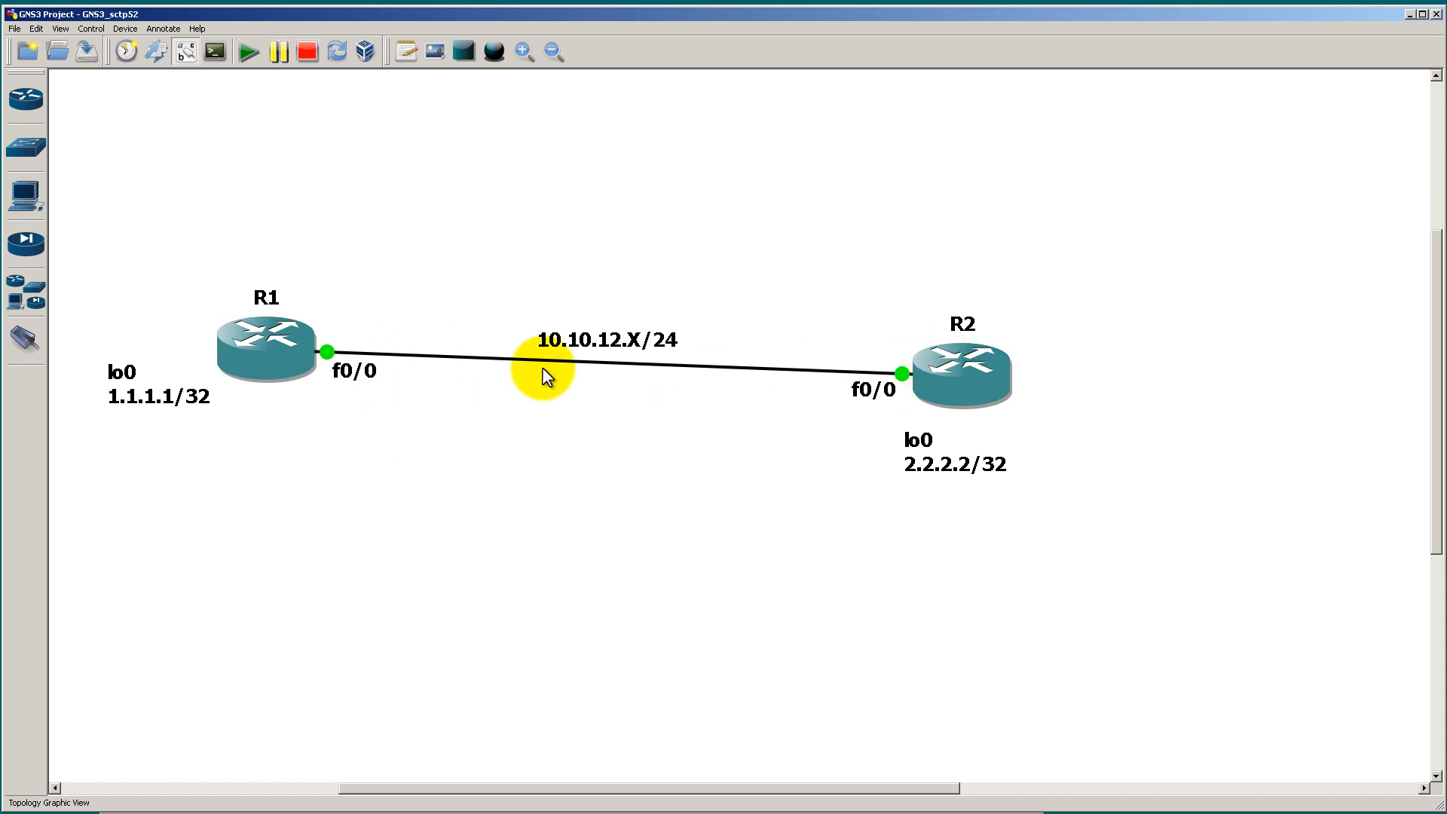
{"action": "key", "text": "alt+Tab"}
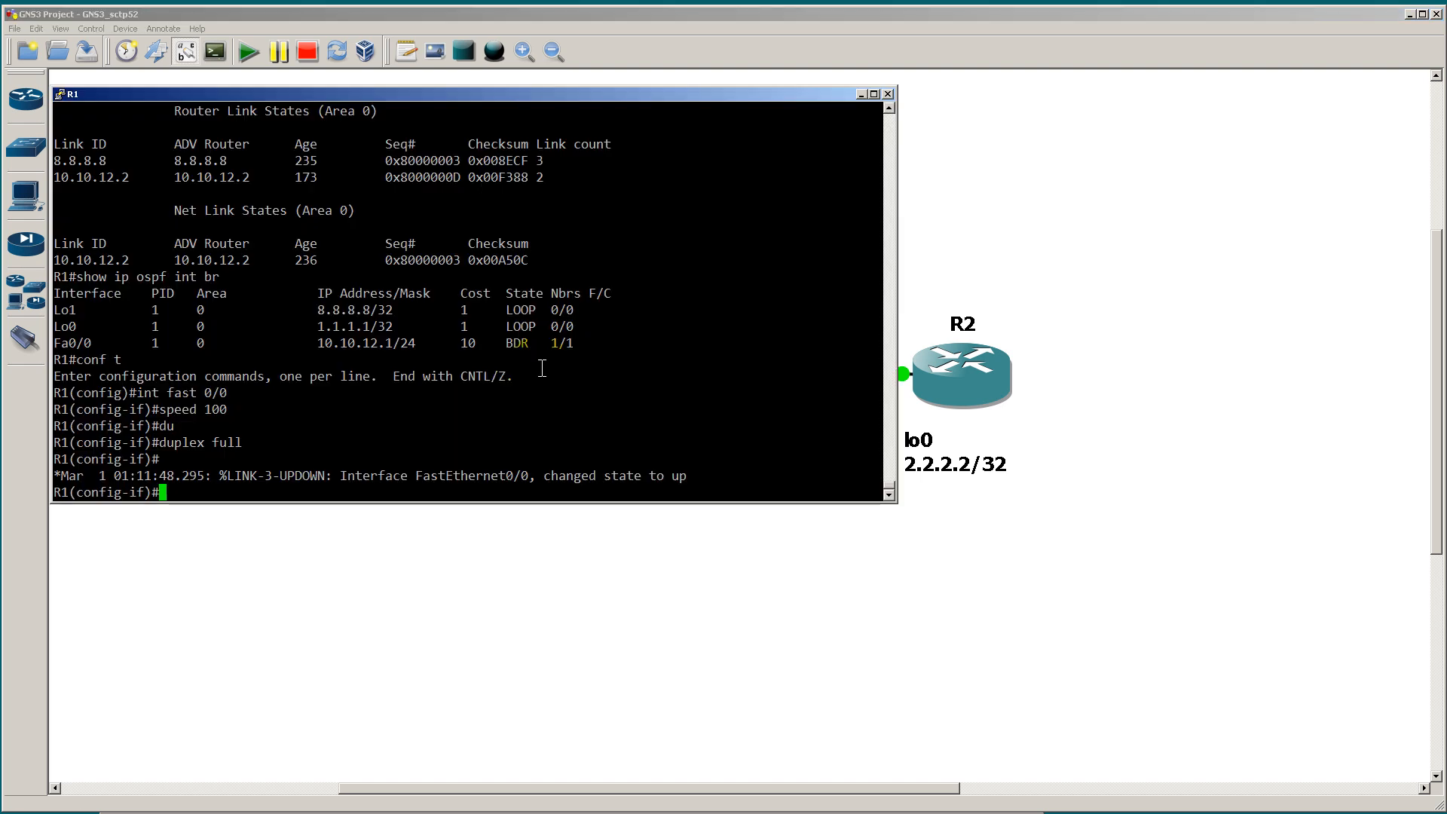
{"action": "type", "text": "int lo0"}
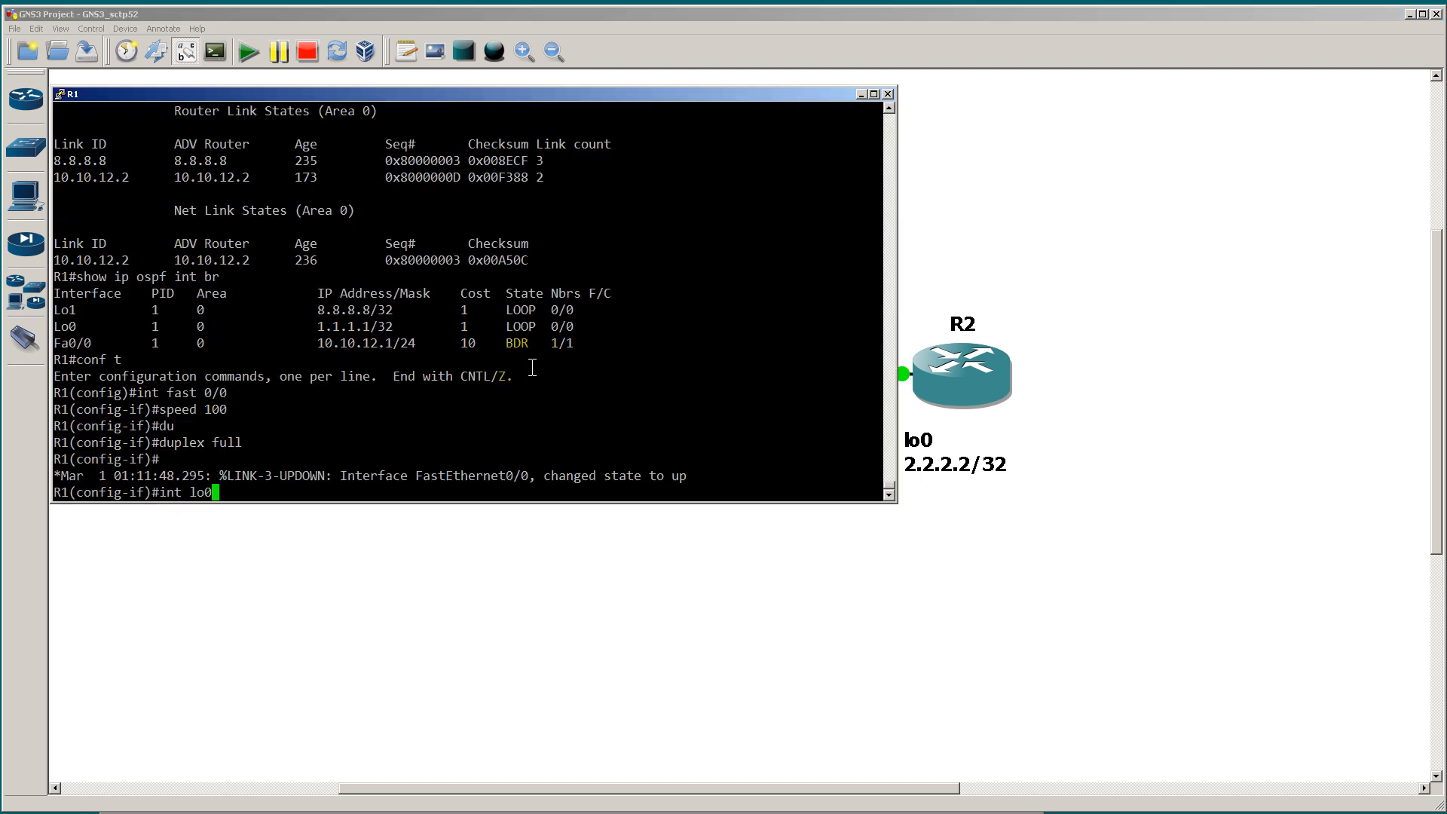
{"action": "key", "text": "Return"}
{"action": "type", "text": "ip ospf cost "}
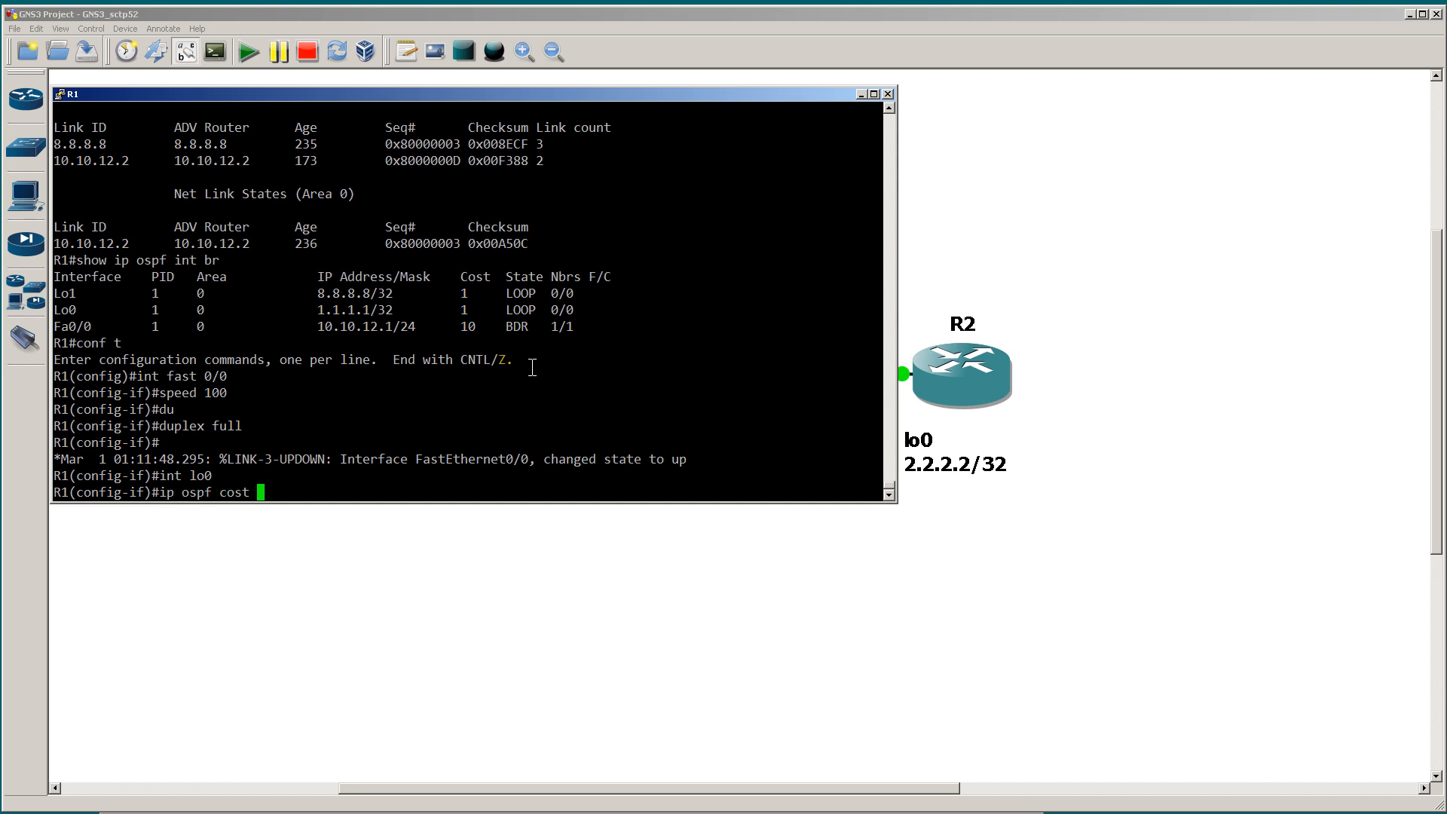
{"action": "type", "text": "?10000"}
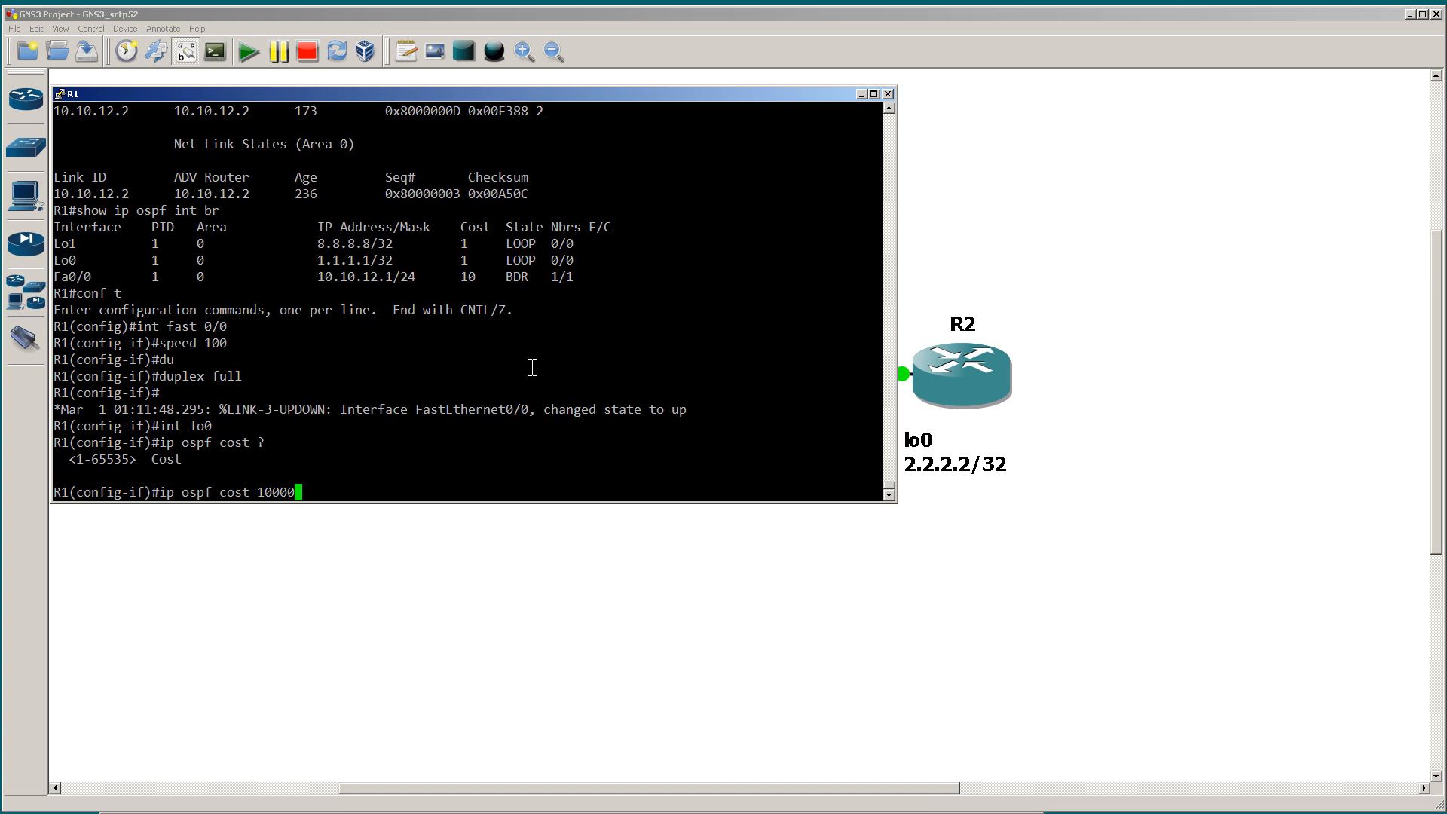
{"action": "key", "text": "Return"}
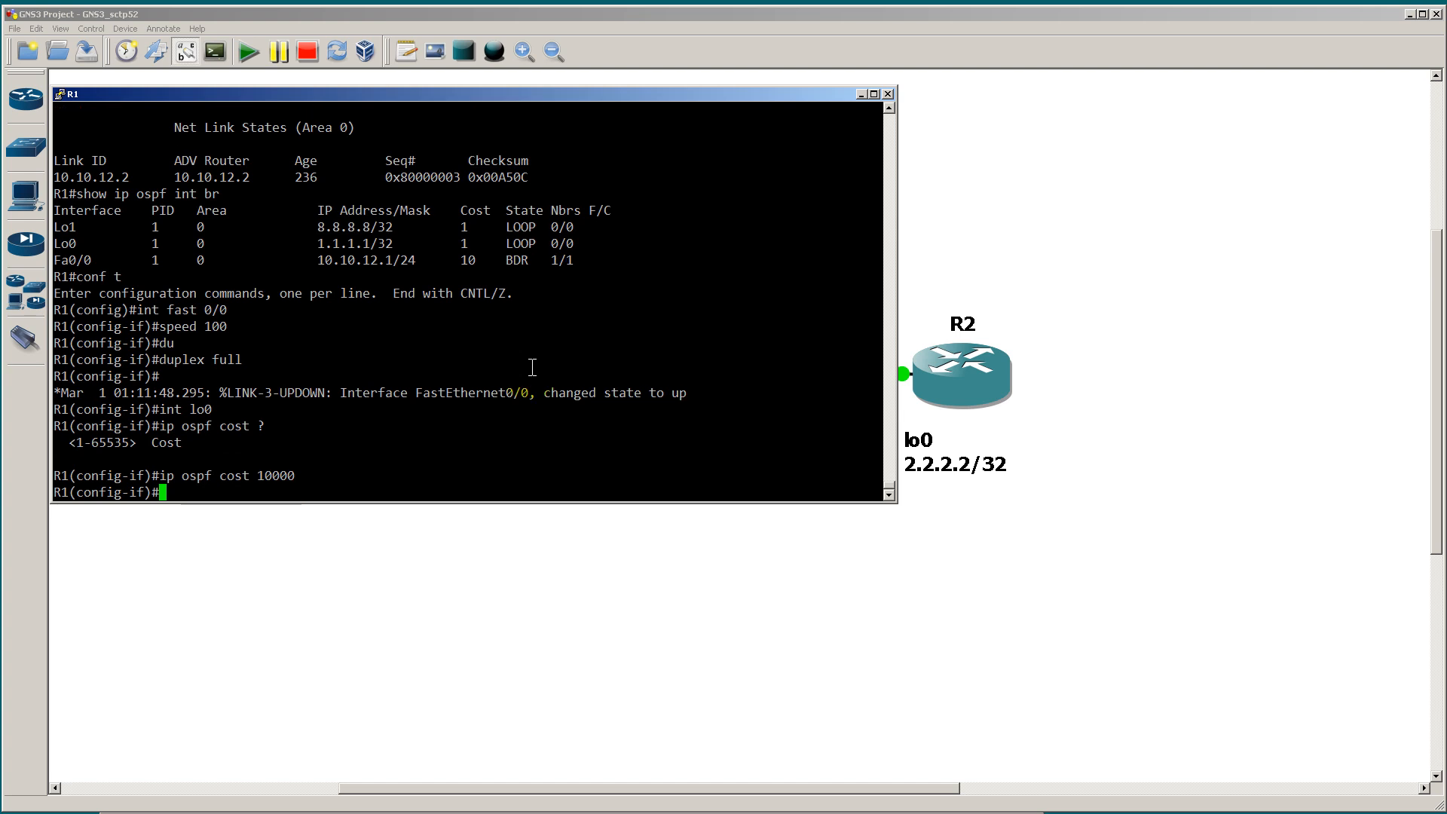
Step: Exit configuration mode on R1, run show ip ospf int br and highlight the Lo0 row
{"action": "type", "text": "end"}
{"action": "key", "text": "Return"}
{"action": "type", "text": "show ip ospf int br"}
{"action": "key", "text": "Return"}
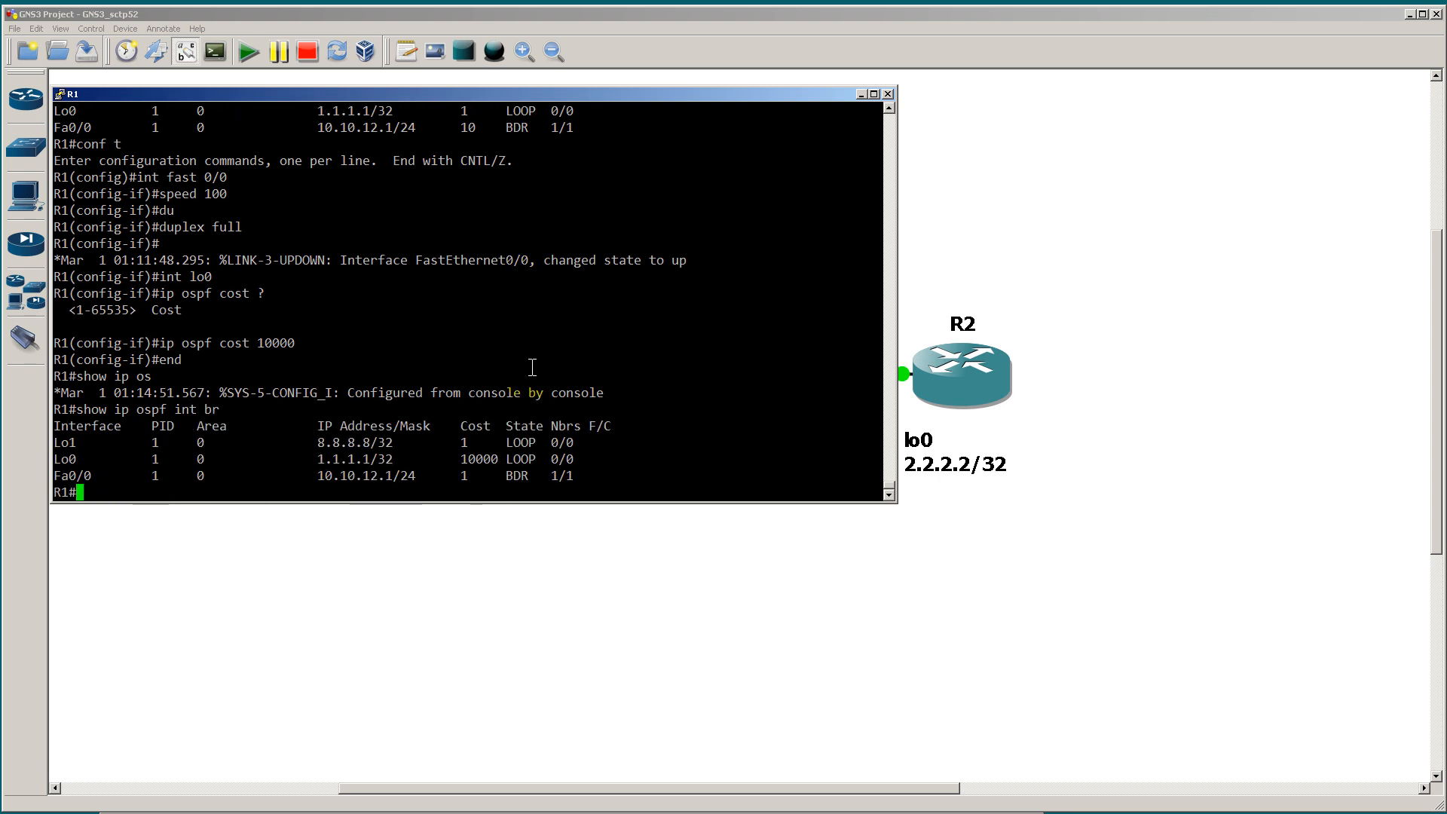
{"action": "left_click_drag", "start_coordinate": [63, 459], "coordinate": [707, 459]}
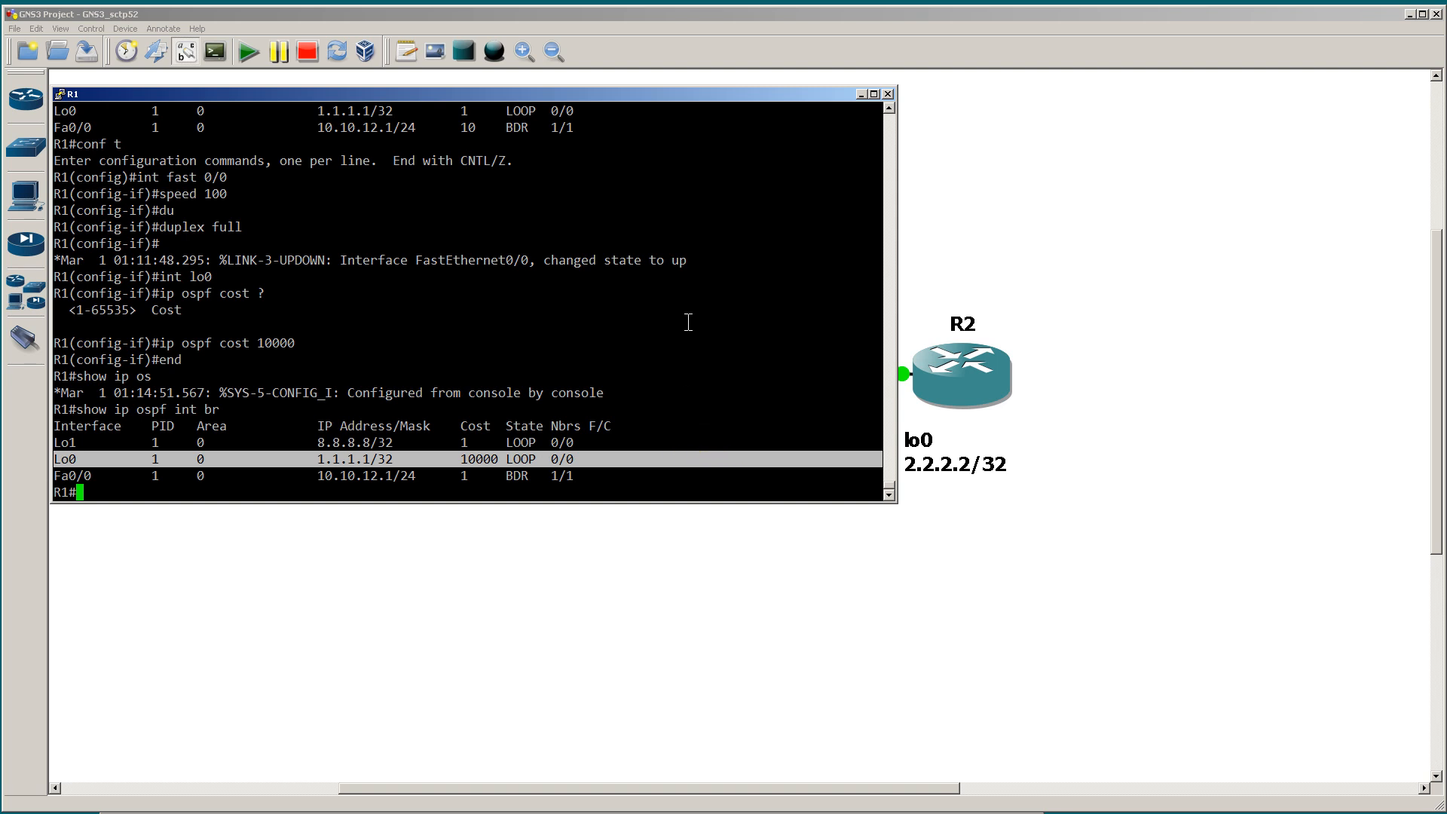
Step: Switch to R2's console, run show ip route ospf | i O and highlight the route to 1.1.1.1
{"action": "key", "text": "alt+Tab"}
{"action": "type", "text": "show ip route ospf | i O"}
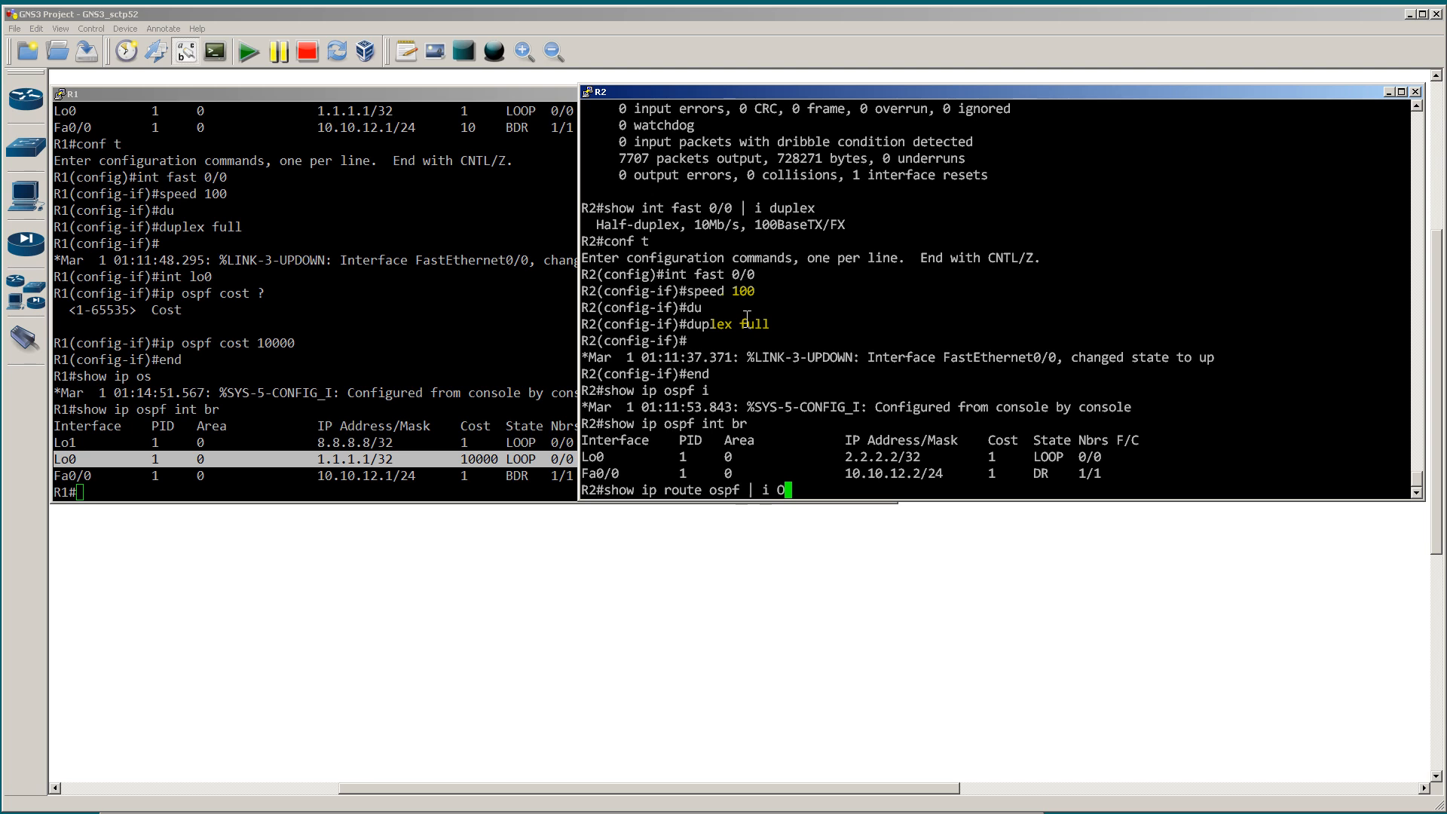
{"action": "key", "text": "Return"}
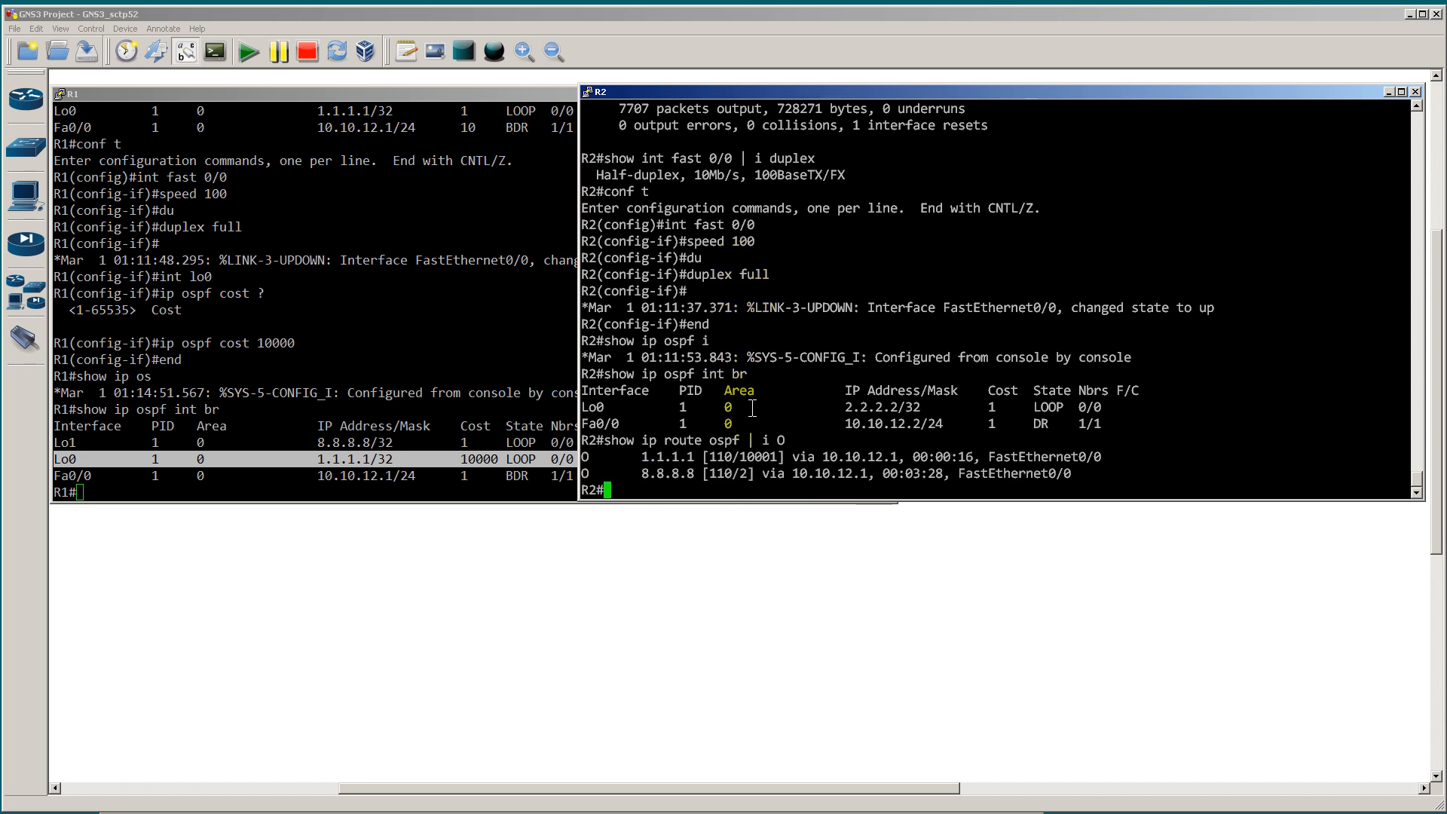
{"action": "left_click_drag", "start_coordinate": [584, 456], "coordinate": [1402, 457]}
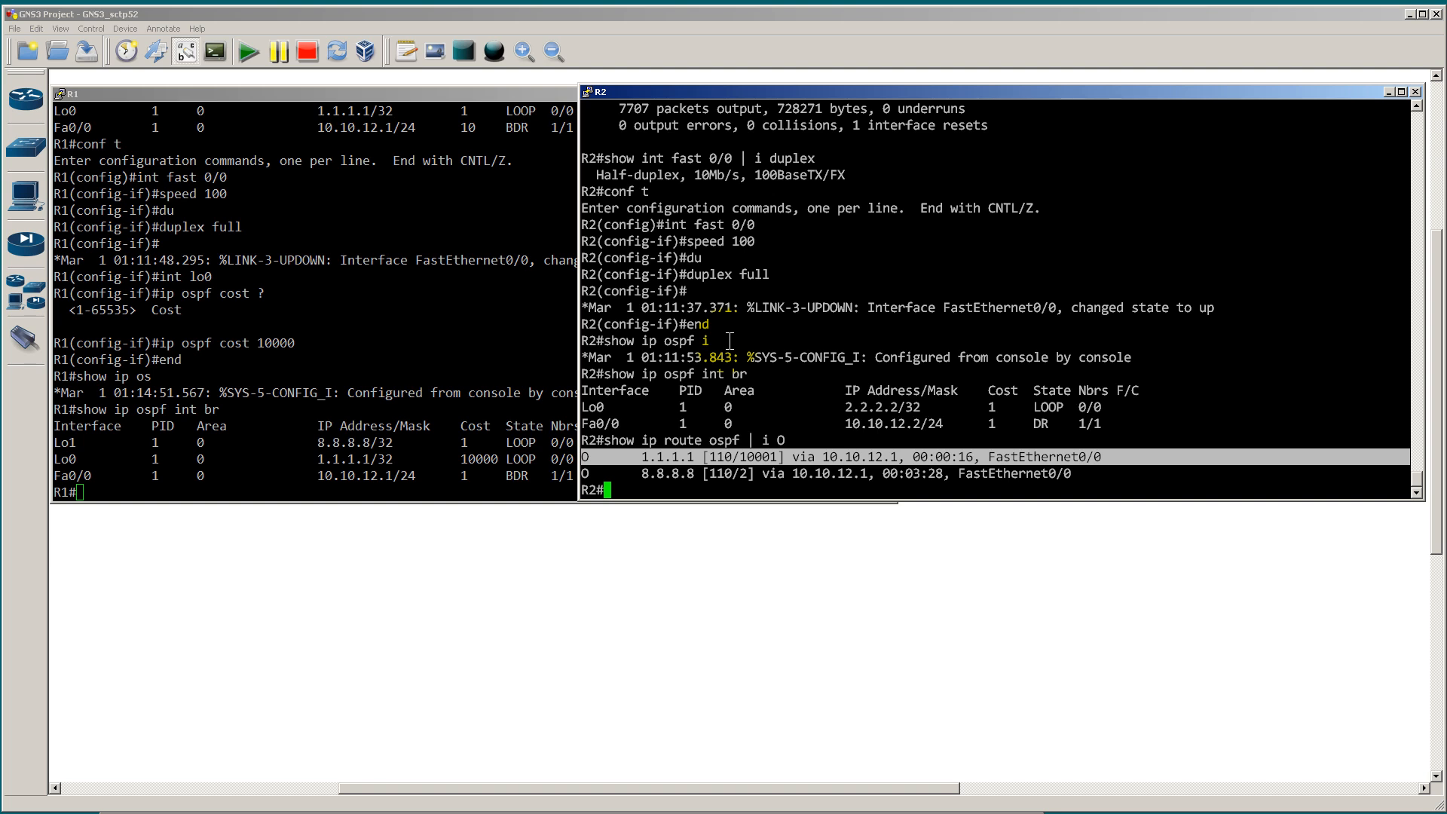
Step: Return to the topology, sketch a loopback on R1 labelled 10000 and mark the R1-R2 link with 1
{"action": "left_click", "coordinate": [726, 607]}
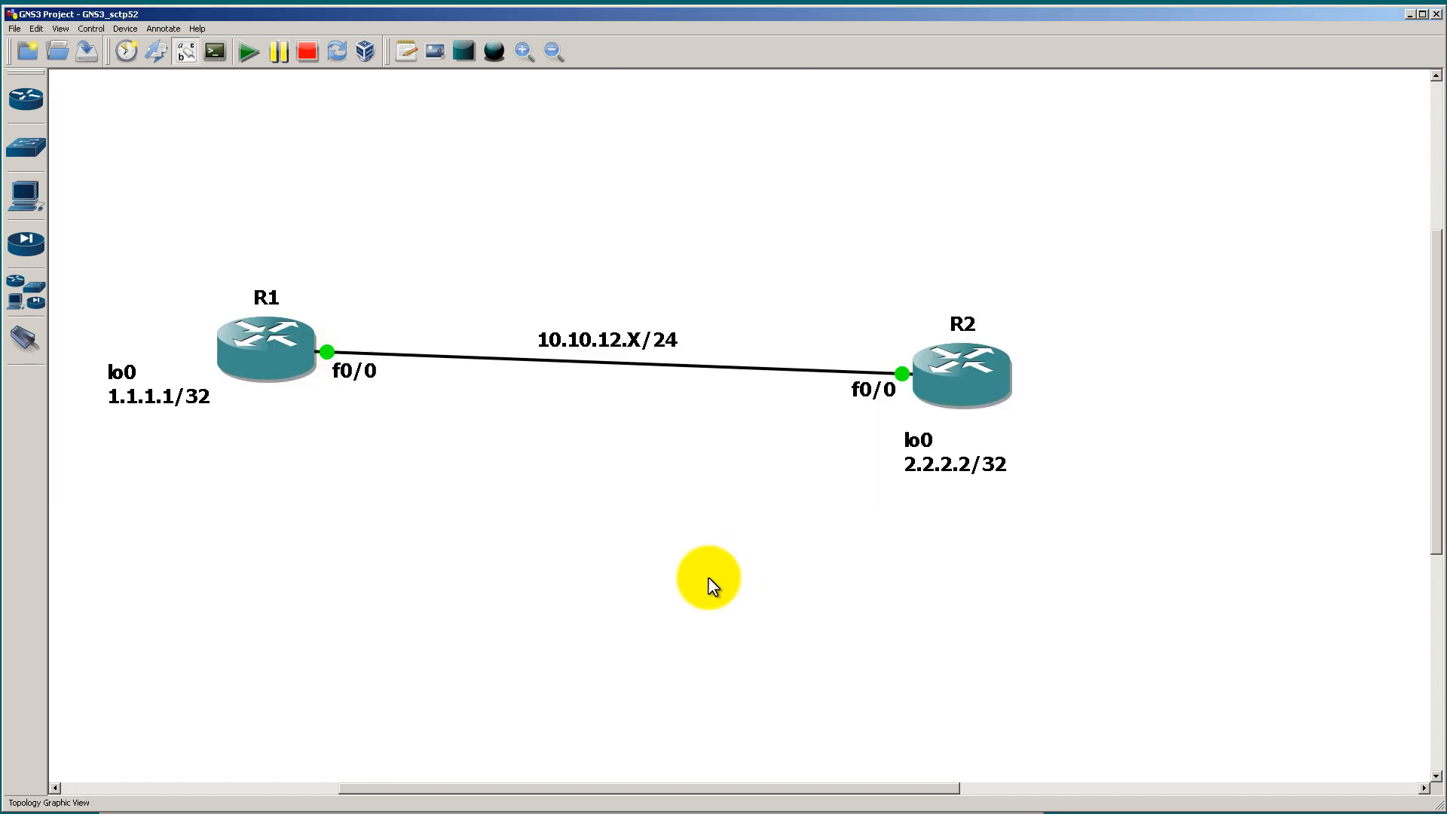
{"action": "left_click_drag", "start_coordinate": [202, 267], "coordinate": [230, 320]}
{"action": "left_click_drag", "start_coordinate": [138, 308], "coordinate": [286, 222]}
{"action": "mouse_move", "coordinate": [146, 208]}
{"action": "left_mouse_down"}
{"action": "mouse_move", "coordinate": [144, 226]}
{"action": "mouse_move", "coordinate": [232, 218]}
{"action": "mouse_move", "coordinate": [218, 212]}
{"action": "mouse_move", "coordinate": [252, 200]}
{"action": "left_mouse_up"}
{"action": "left_click_drag", "start_coordinate": [558, 373], "coordinate": [558, 398]}
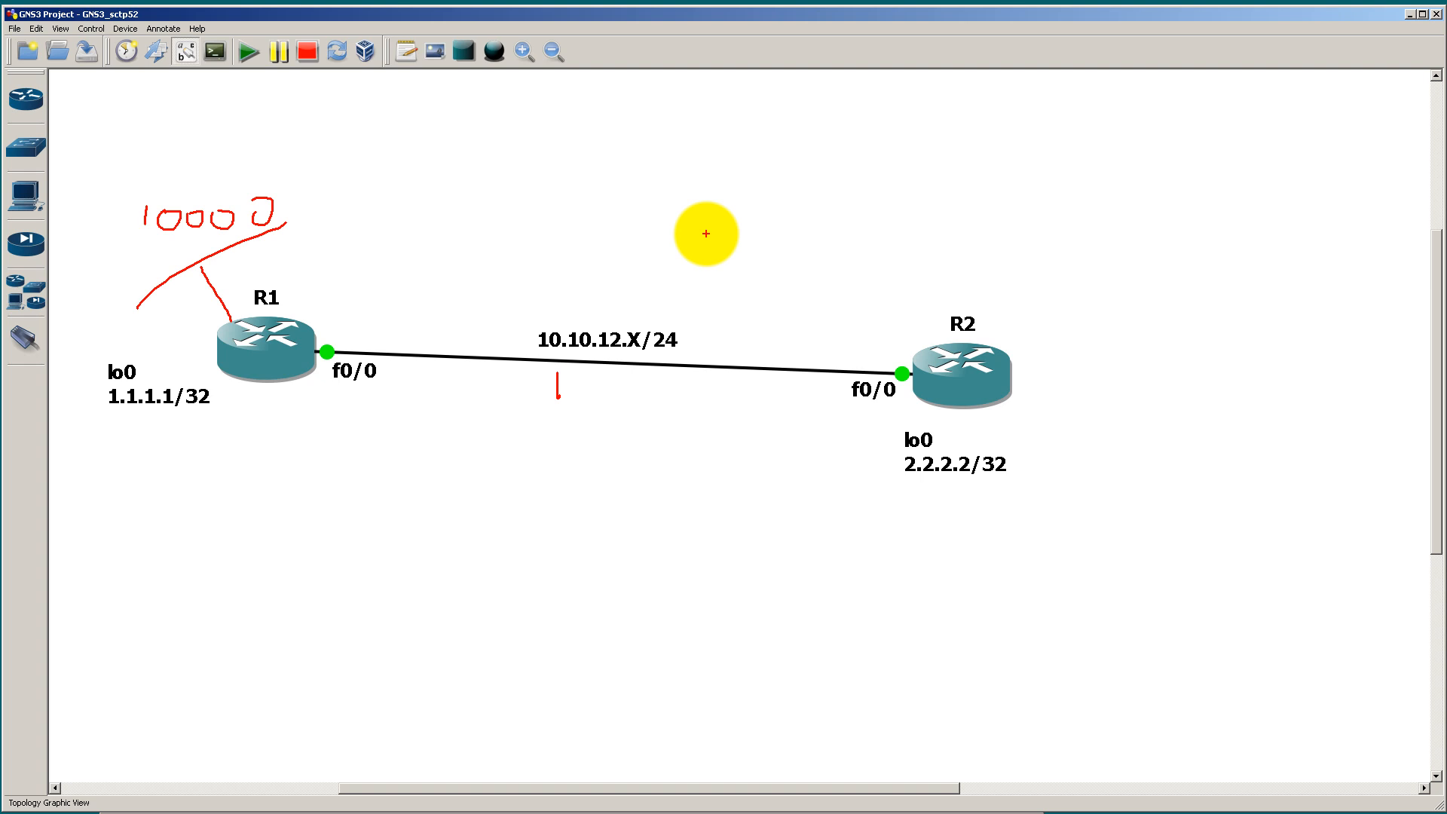
Step: Write "is-is" and "area 0" above the R1-R2 link, and clear all annotations from the screen
{"action": "left_click_drag", "start_coordinate": [611, 188], "coordinate": [611, 110]}
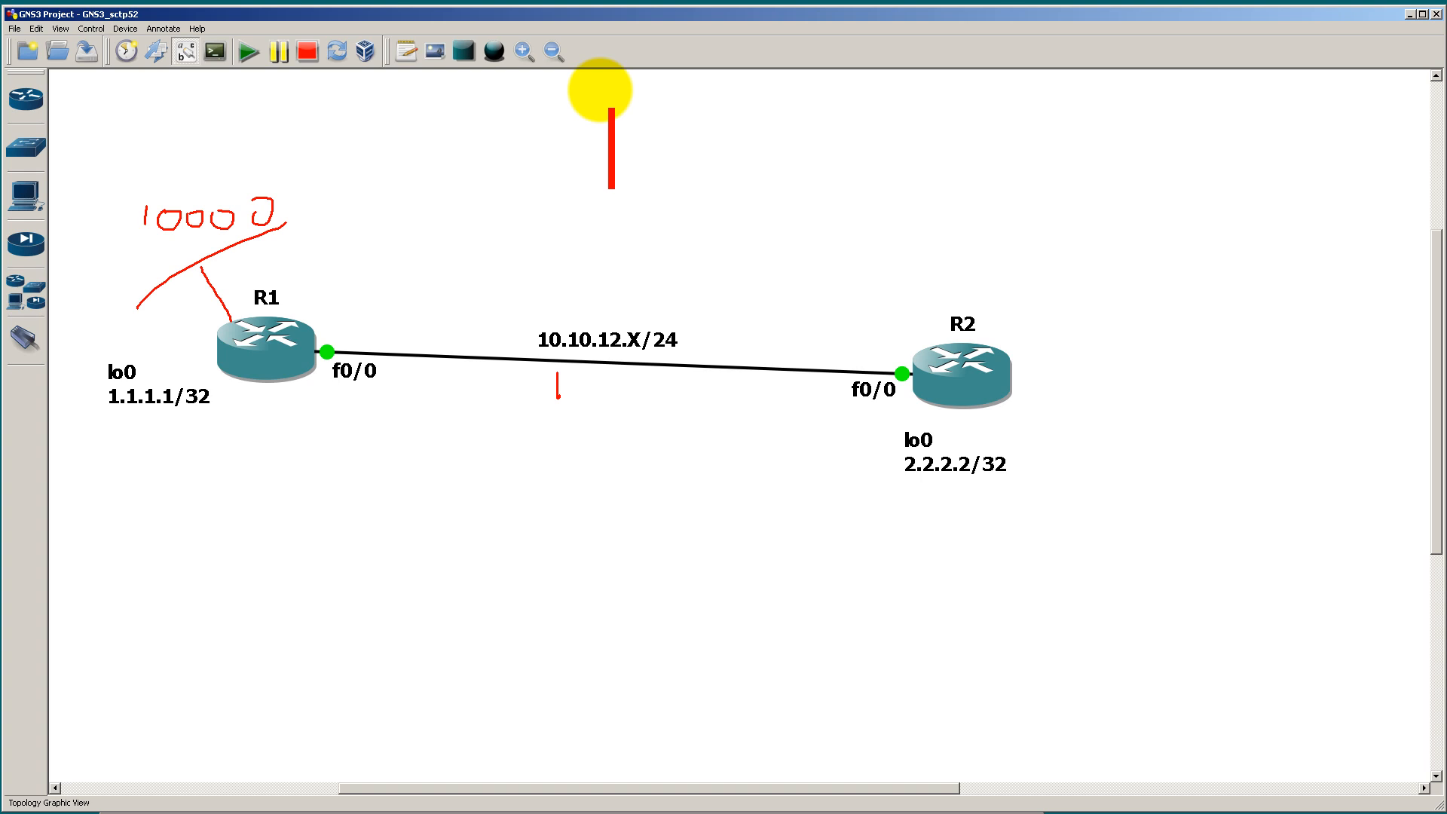
{"action": "type", "text": "i"}
{"action": "key", "text": "BackSpace"}
{"action": "type", "text": "is-is"}
{"action": "key", "text": "Return"}
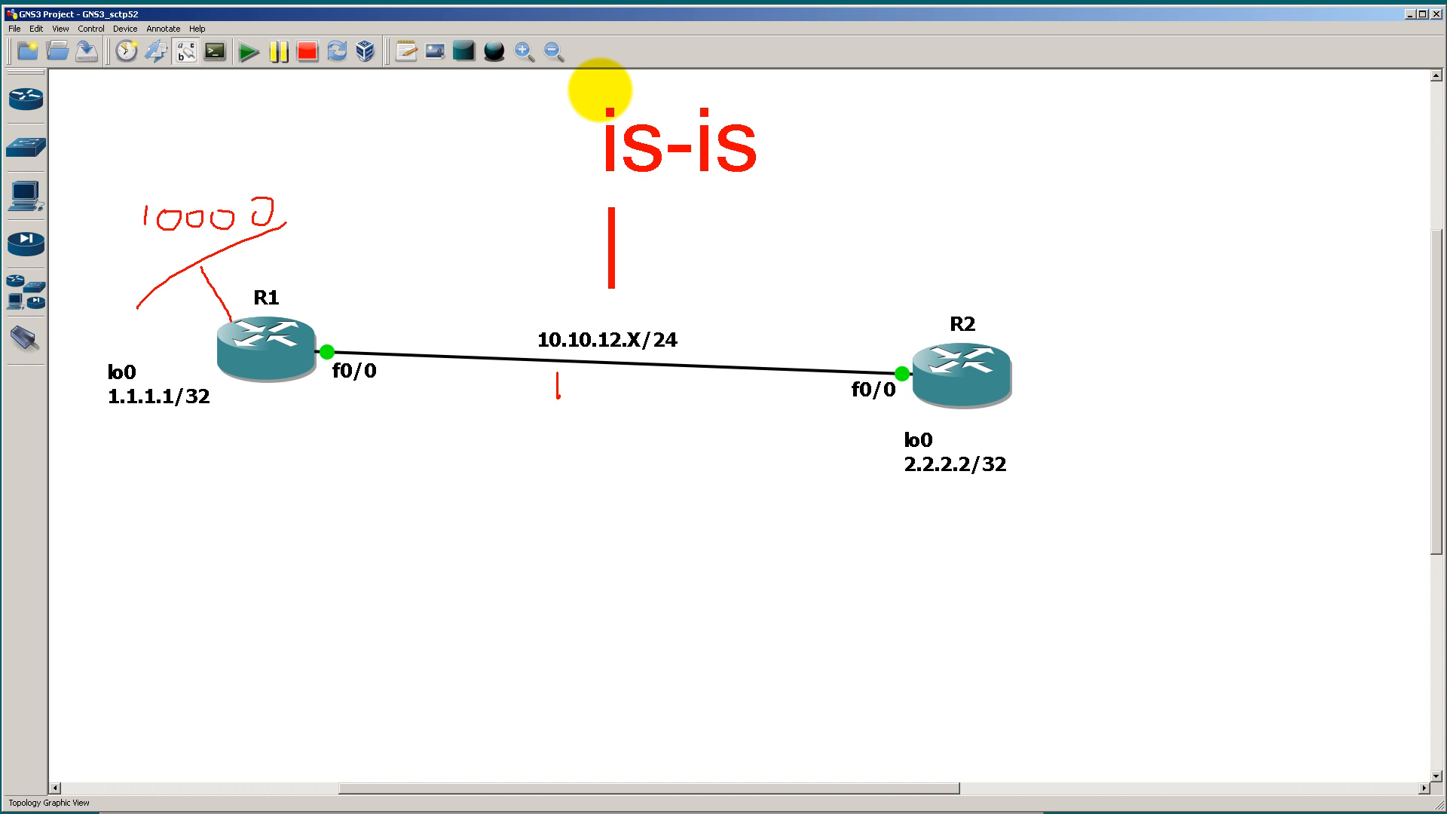
{"action": "type", "text": "area 0"}
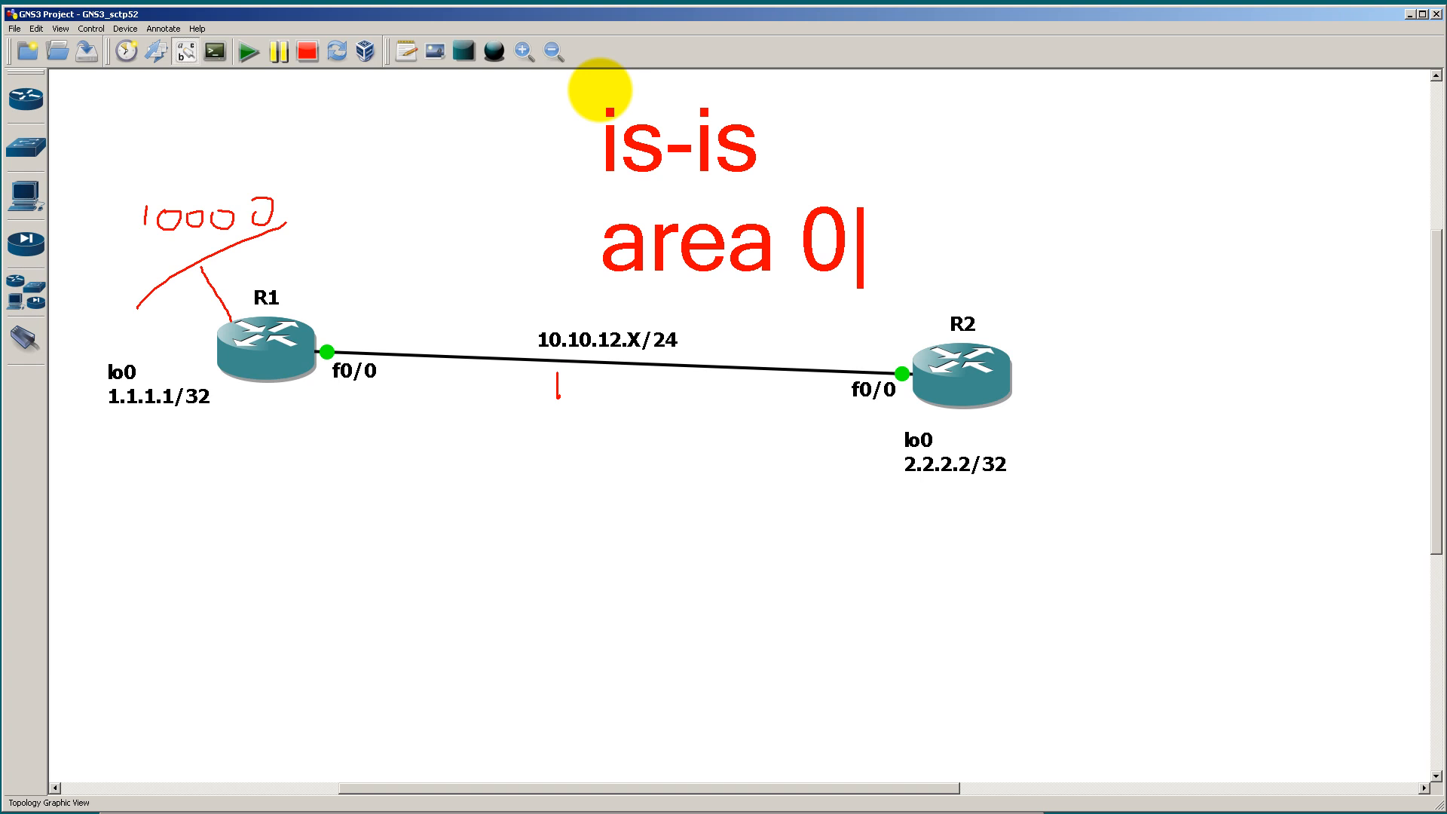
{"action": "key", "text": "Escape"}
{"action": "key", "text": "Escape"}
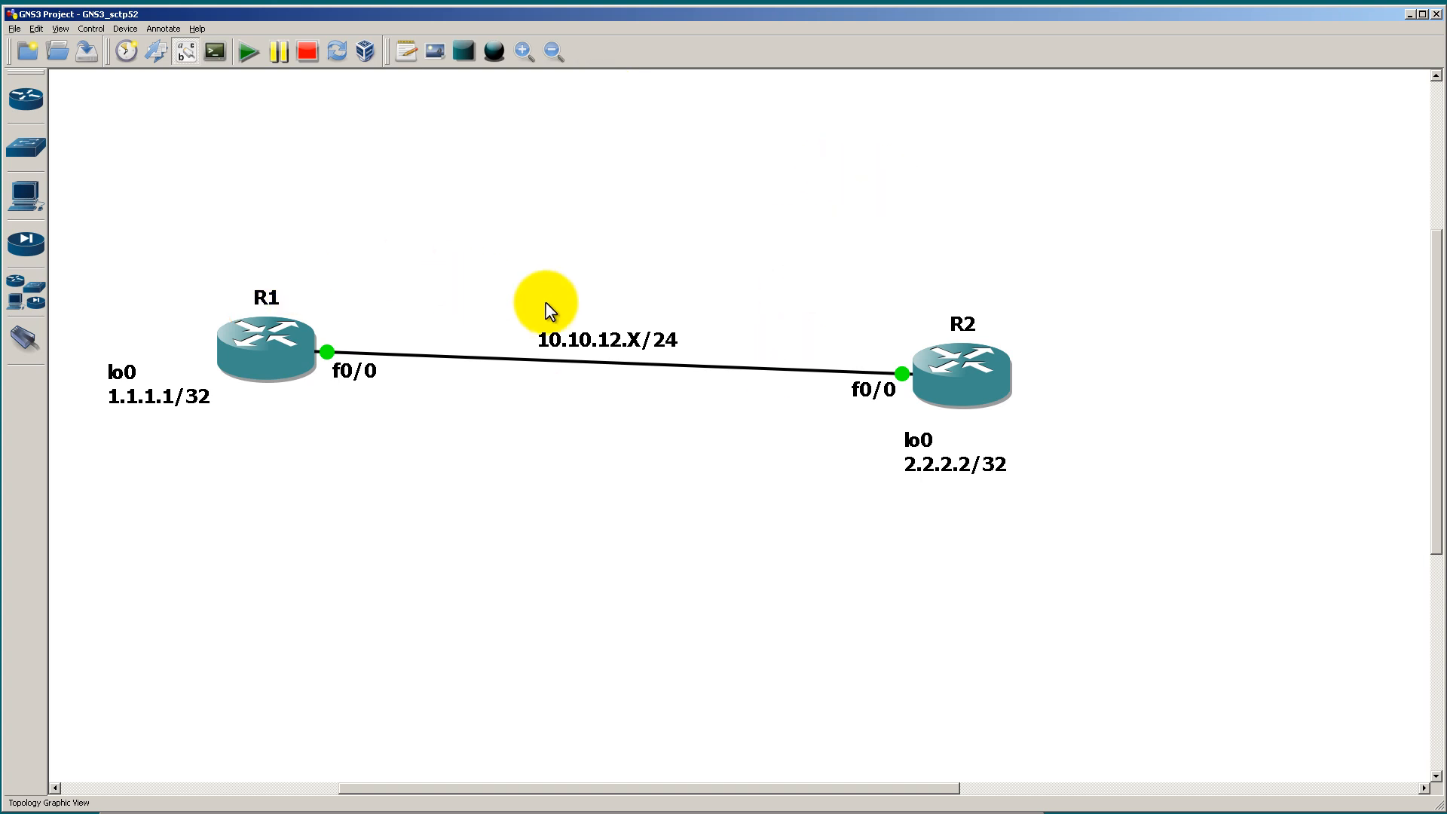
Step: Bring up R1's console, reposition its window, run show proc cpu and quit the paged listing
{"action": "key", "text": "alt+Tab"}
{"action": "left_click_drag", "start_coordinate": [612, 92], "coordinate": [956, 106]}
{"action": "type", "text": "show pr"}
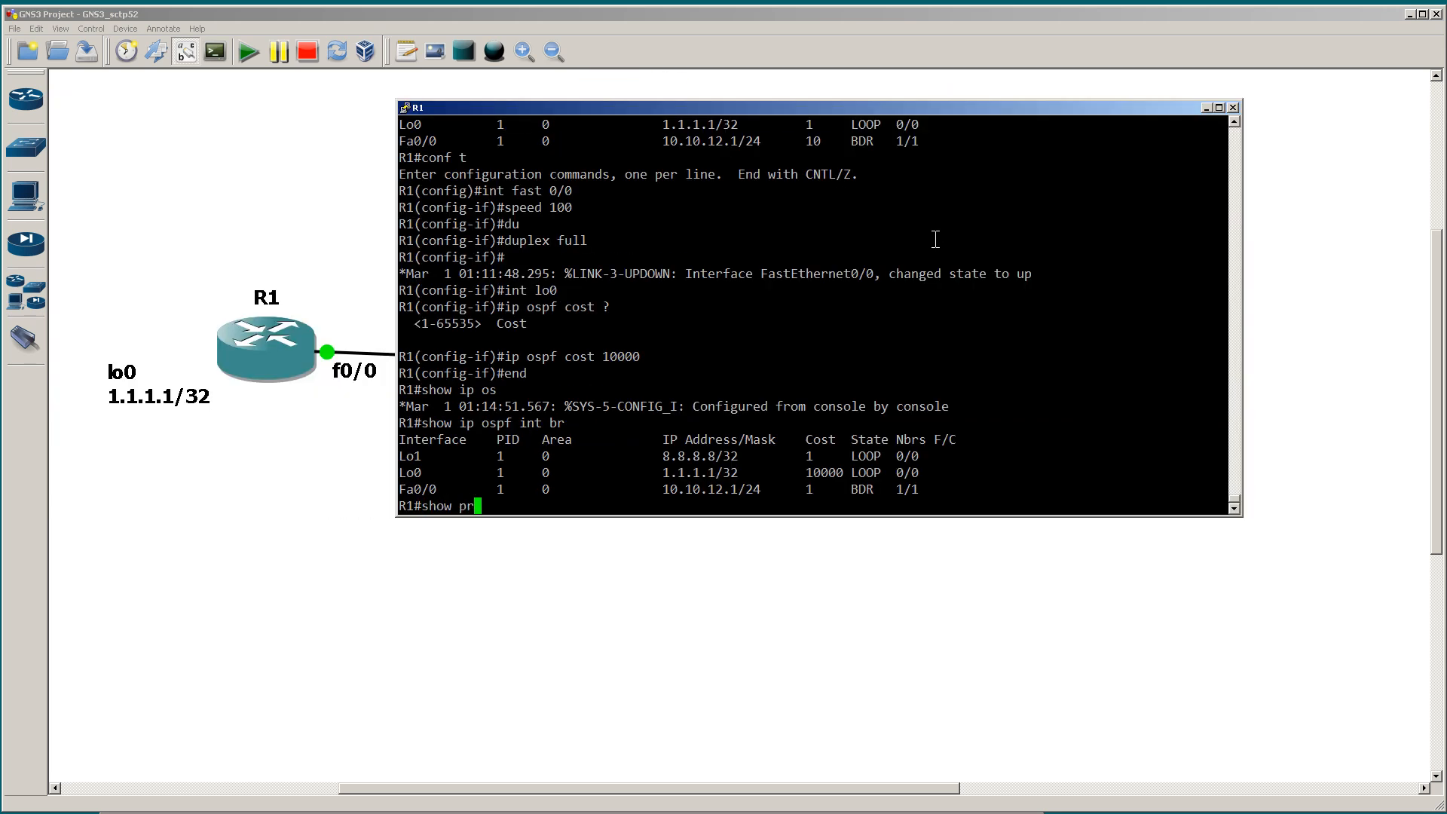
{"action": "type", "text": "oc cpu"}
{"action": "key", "text": "Return"}
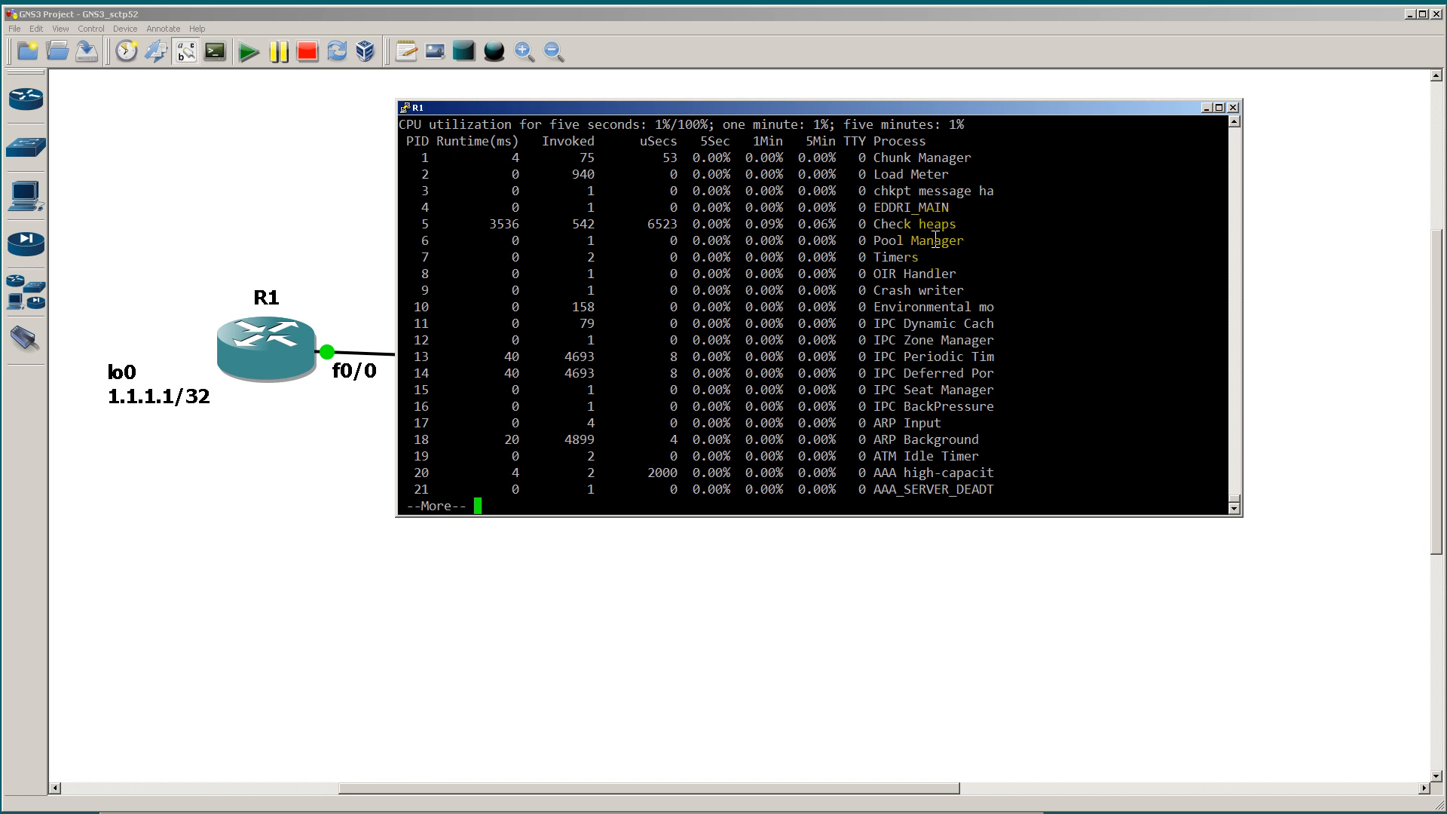
{"action": "key", "text": "q"}
Step: Run show proc cpu history on R1, enlarge the console window and page through to the end of the output
{"action": "key", "text": "Up"}
{"action": "type", "text": "hist"}
{"action": "key", "text": "Tab"}
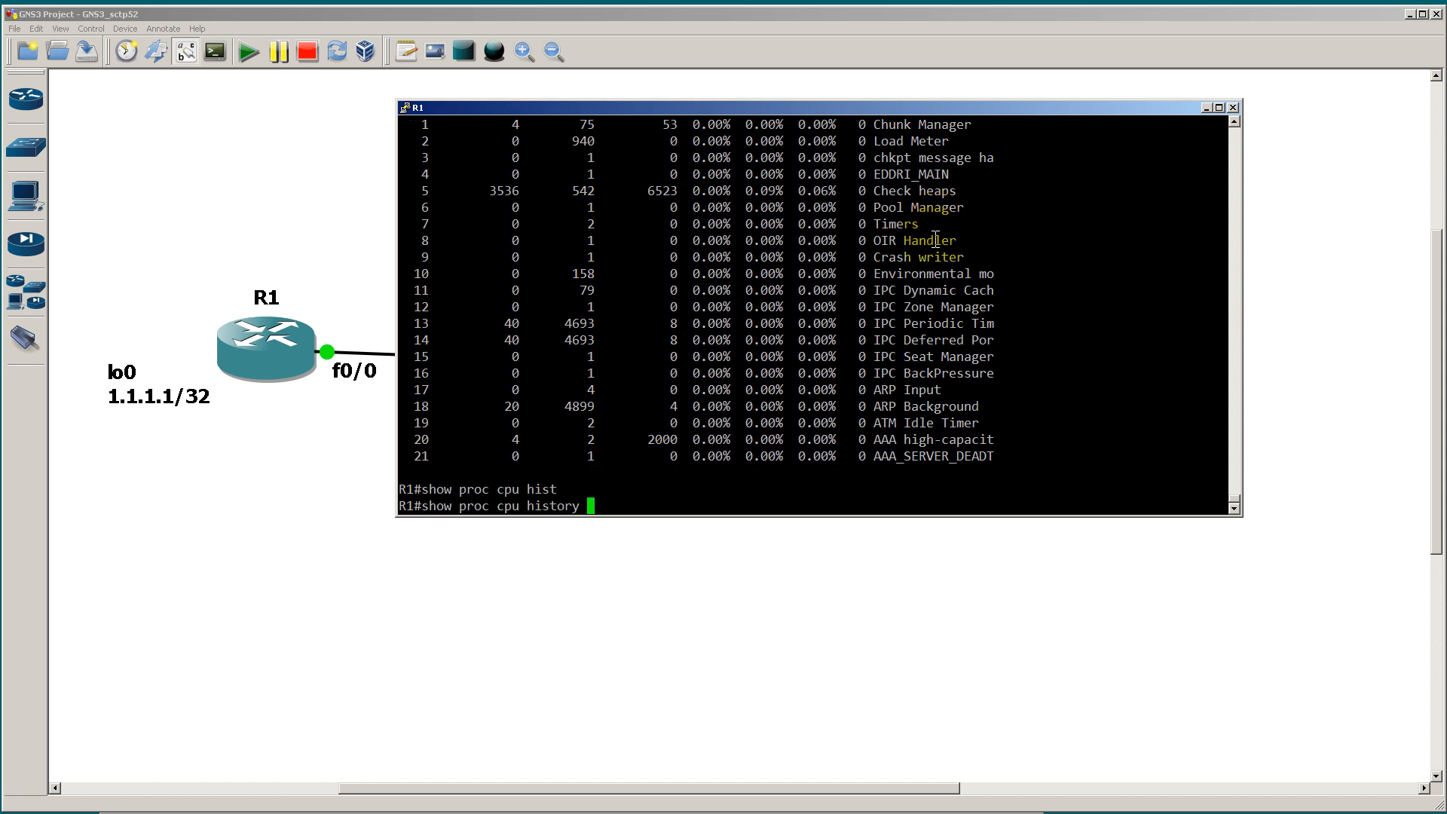
{"action": "key", "text": "Return"}
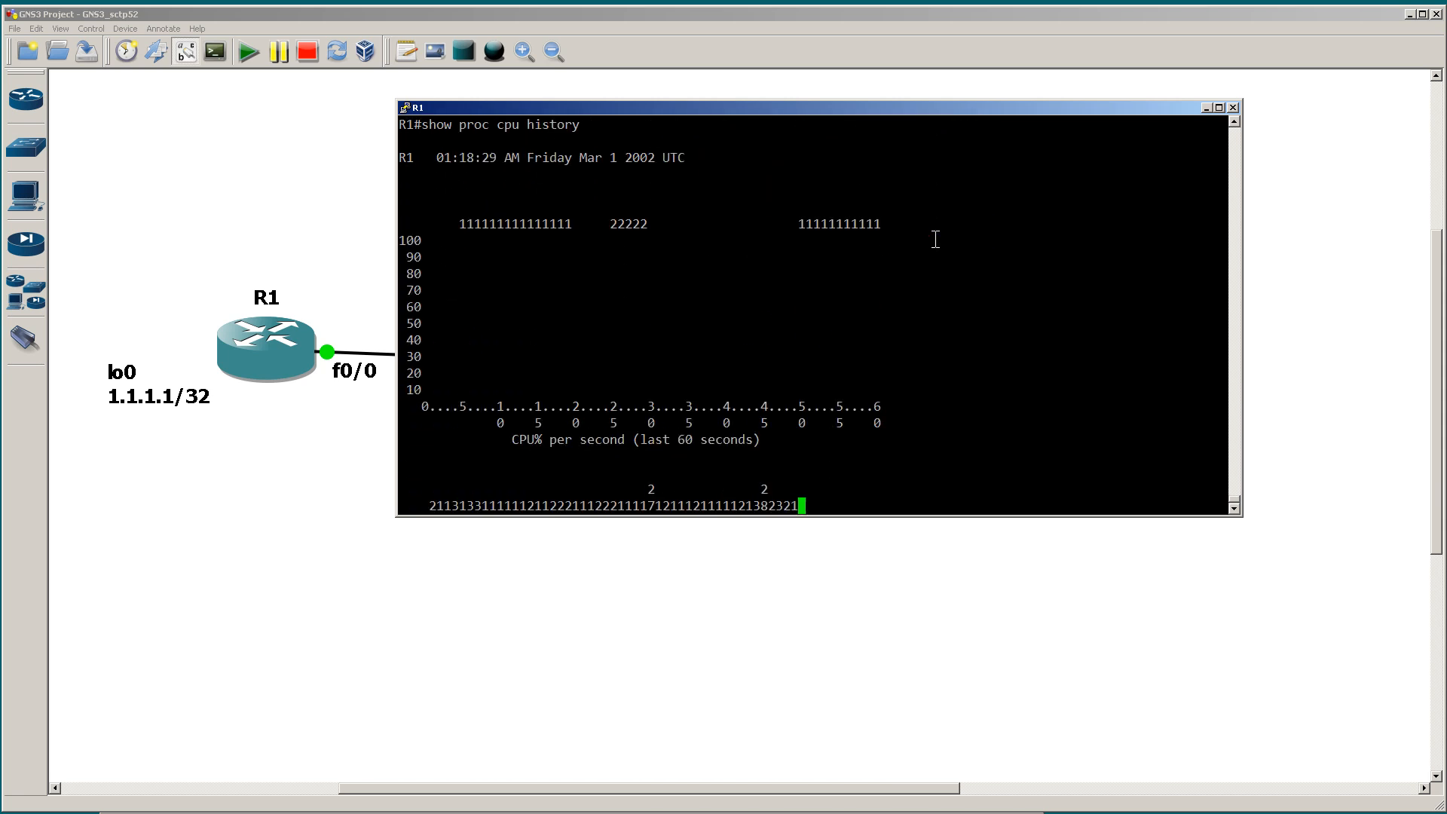
{"action": "key", "text": "space"}
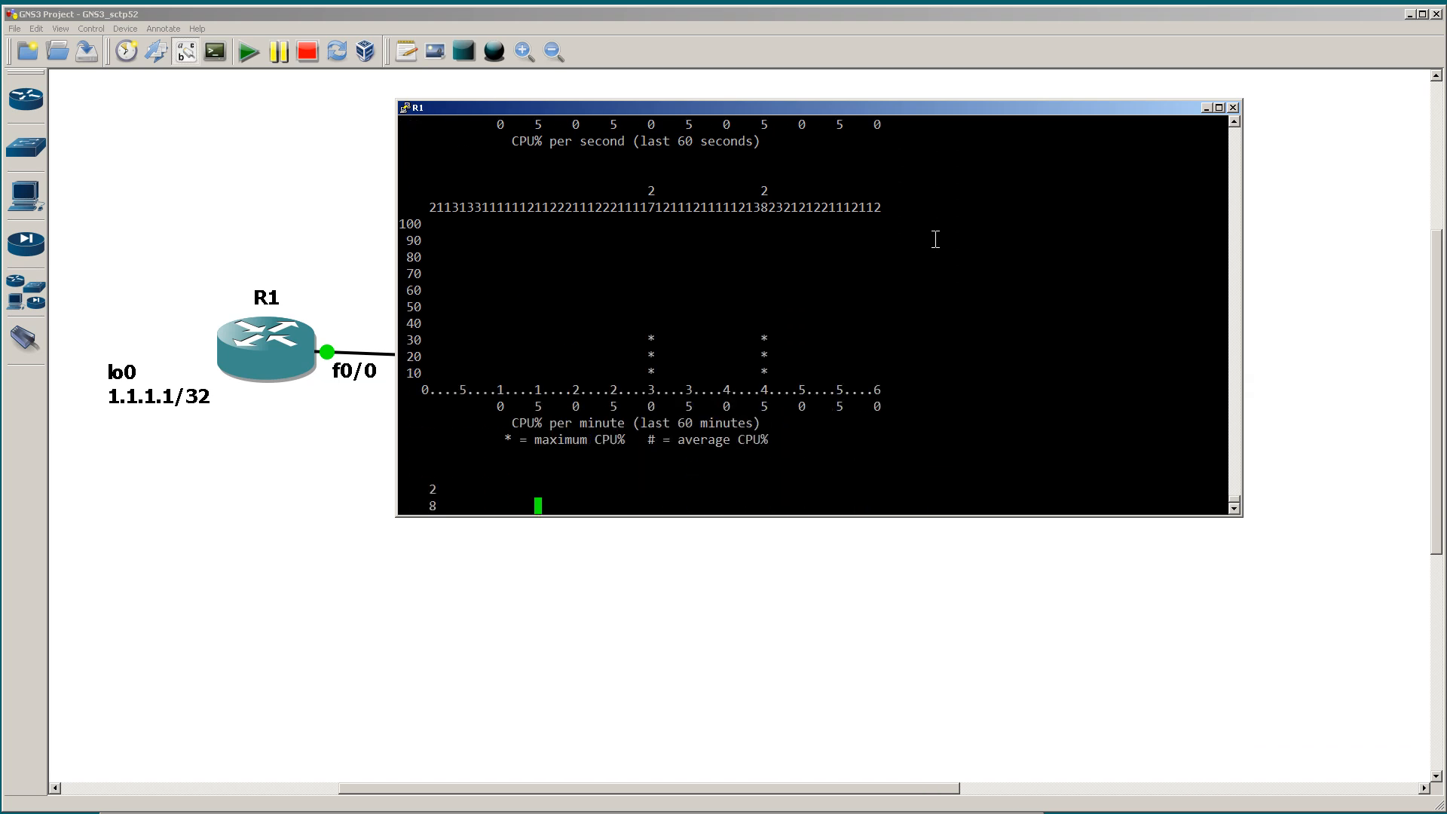
{"action": "left_click_drag", "start_coordinate": [1242, 517], "coordinate": [1332, 731]}
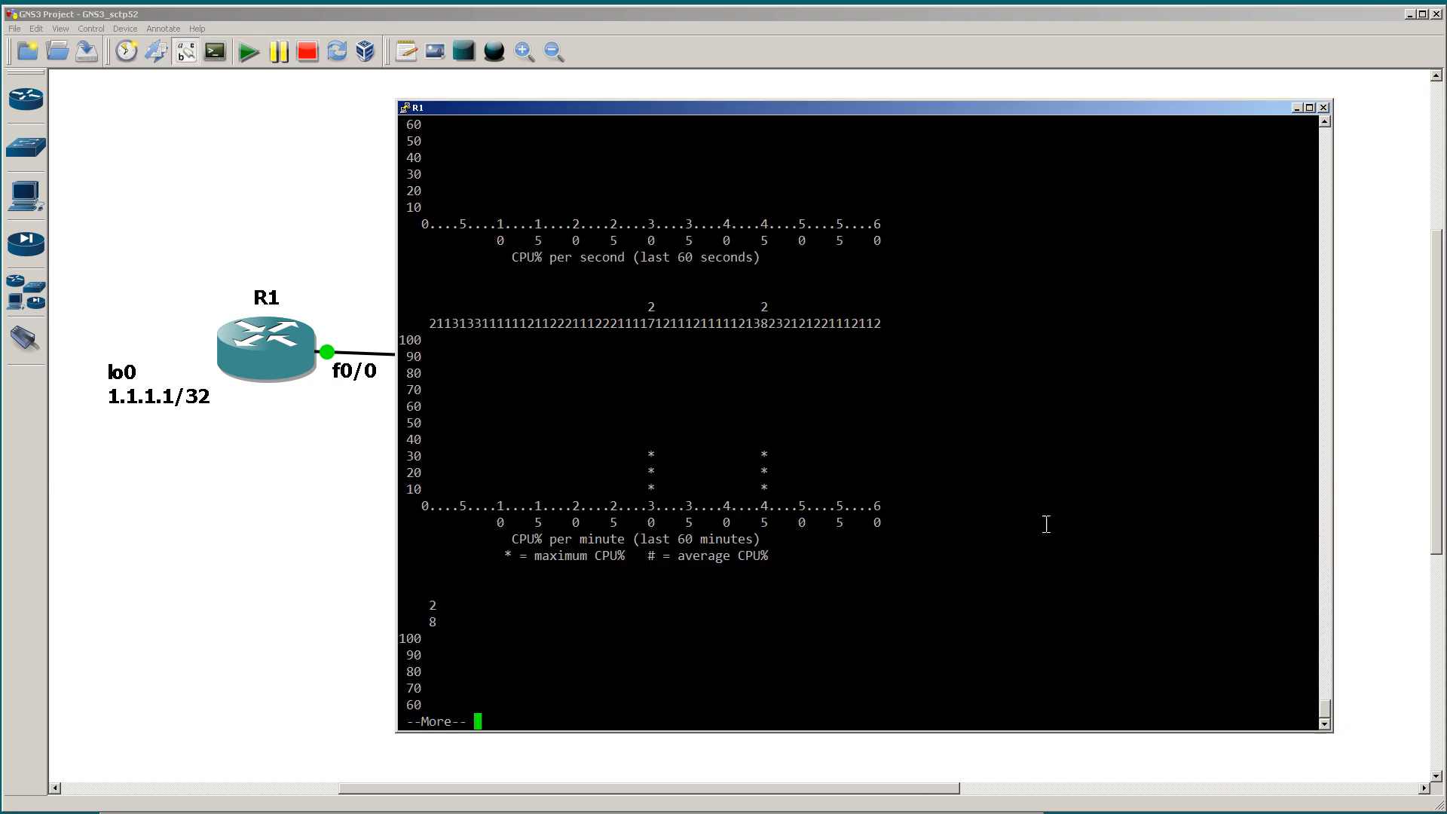
{"action": "key", "text": "space"}
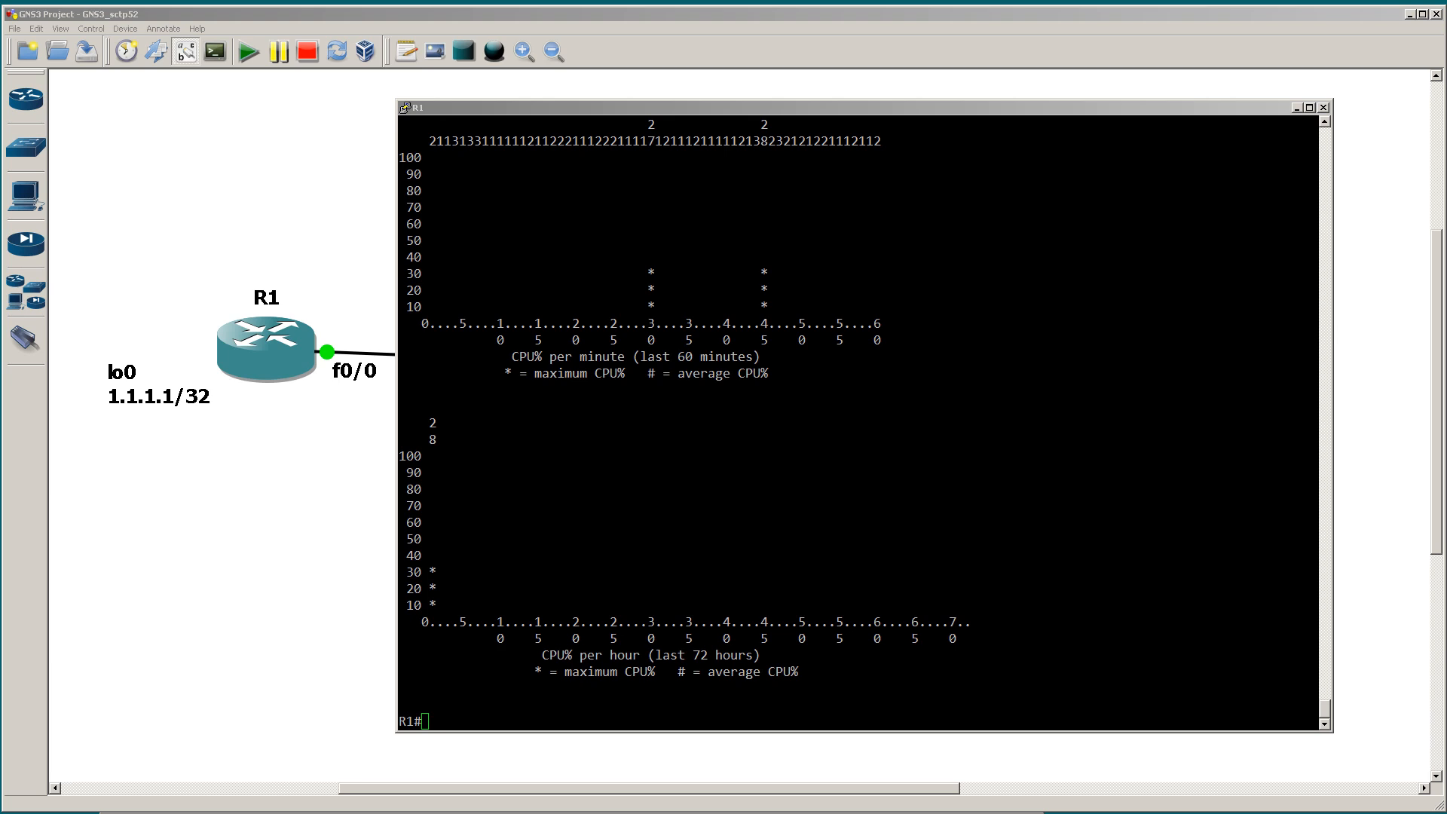
Step: Examine R1's CPU history graphs per second, minute and hour, highlighting values above the 60-second graph
{"action": "left_click", "coordinate": [712, 383]}
{"action": "scroll", "coordinate": [713, 383], "scroll_direction": "up", "scroll_amount": 20}
{"action": "scroll", "coordinate": [713, 383], "scroll_direction": "down", "scroll_amount": 20}
{"action": "scroll", "coordinate": [715, 379], "scroll_direction": "up", "scroll_amount": 20}
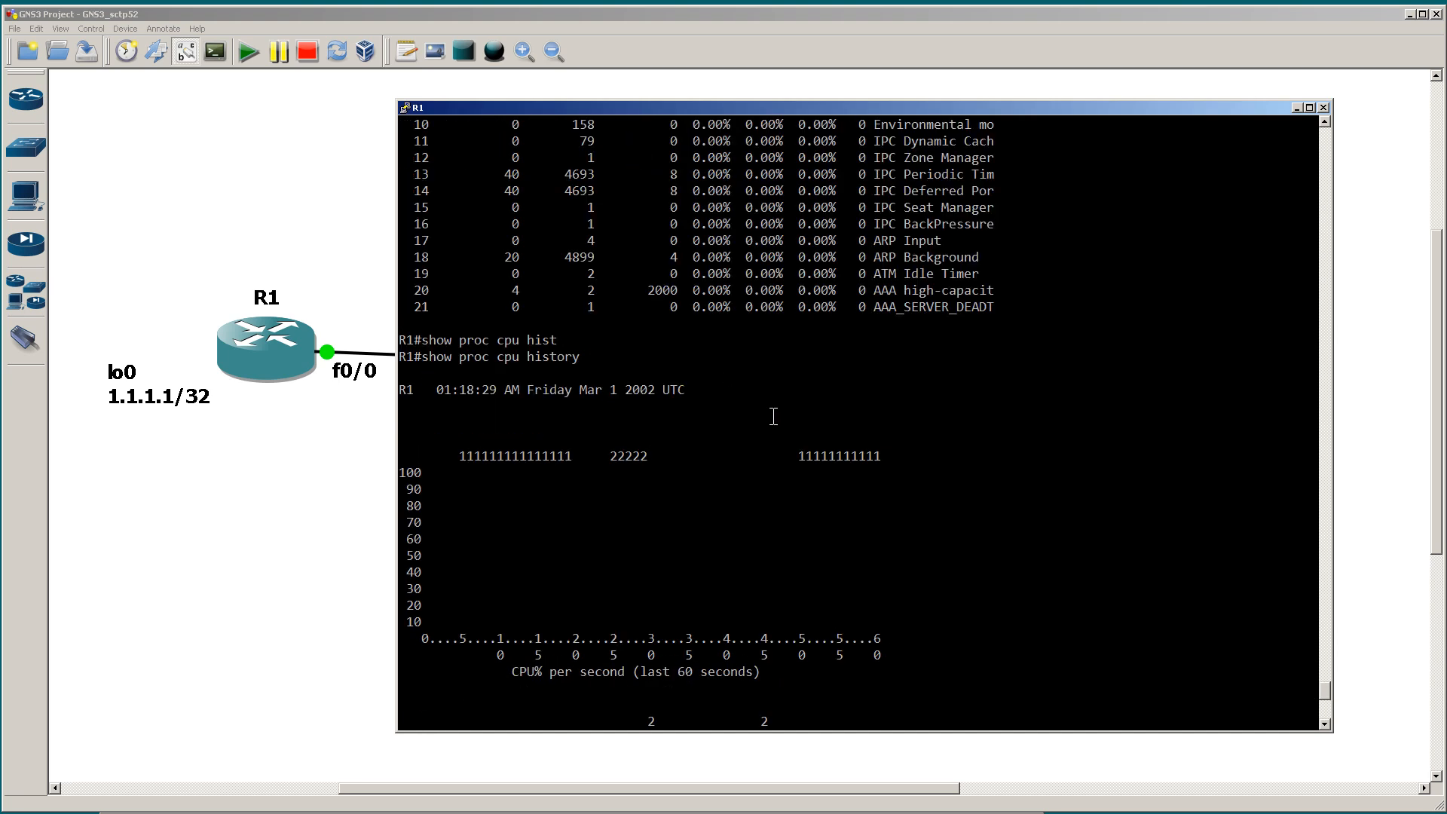
{"action": "scroll", "coordinate": [769, 414], "scroll_direction": "down", "scroll_amount": 12}
{"action": "scroll", "coordinate": [766, 414], "scroll_direction": "up", "scroll_amount": 12}
{"action": "scroll", "coordinate": [655, 547], "scroll_direction": "down", "scroll_amount": 12}
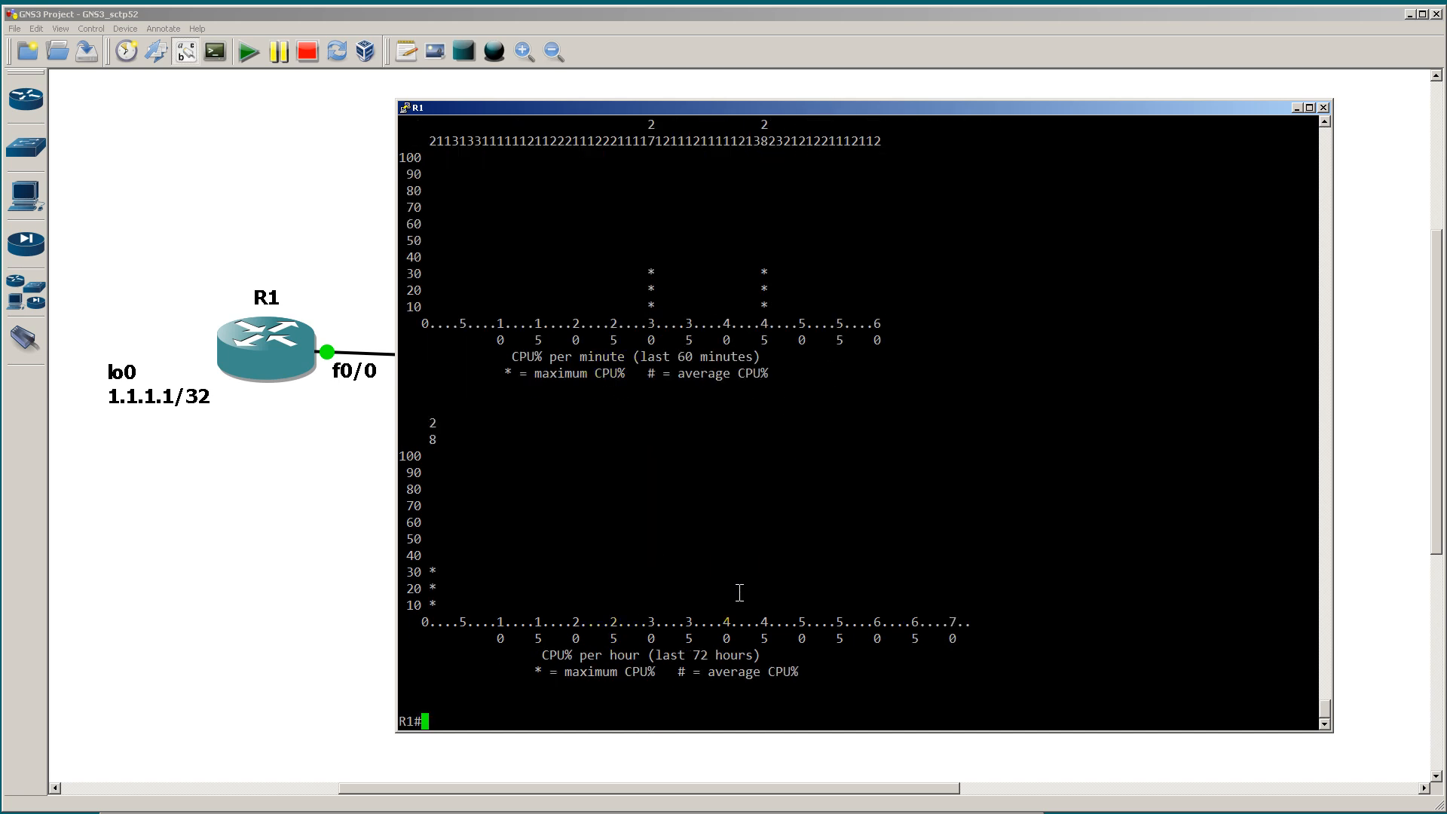
{"action": "scroll", "coordinate": [739, 592], "scroll_direction": "up", "scroll_amount": 6}
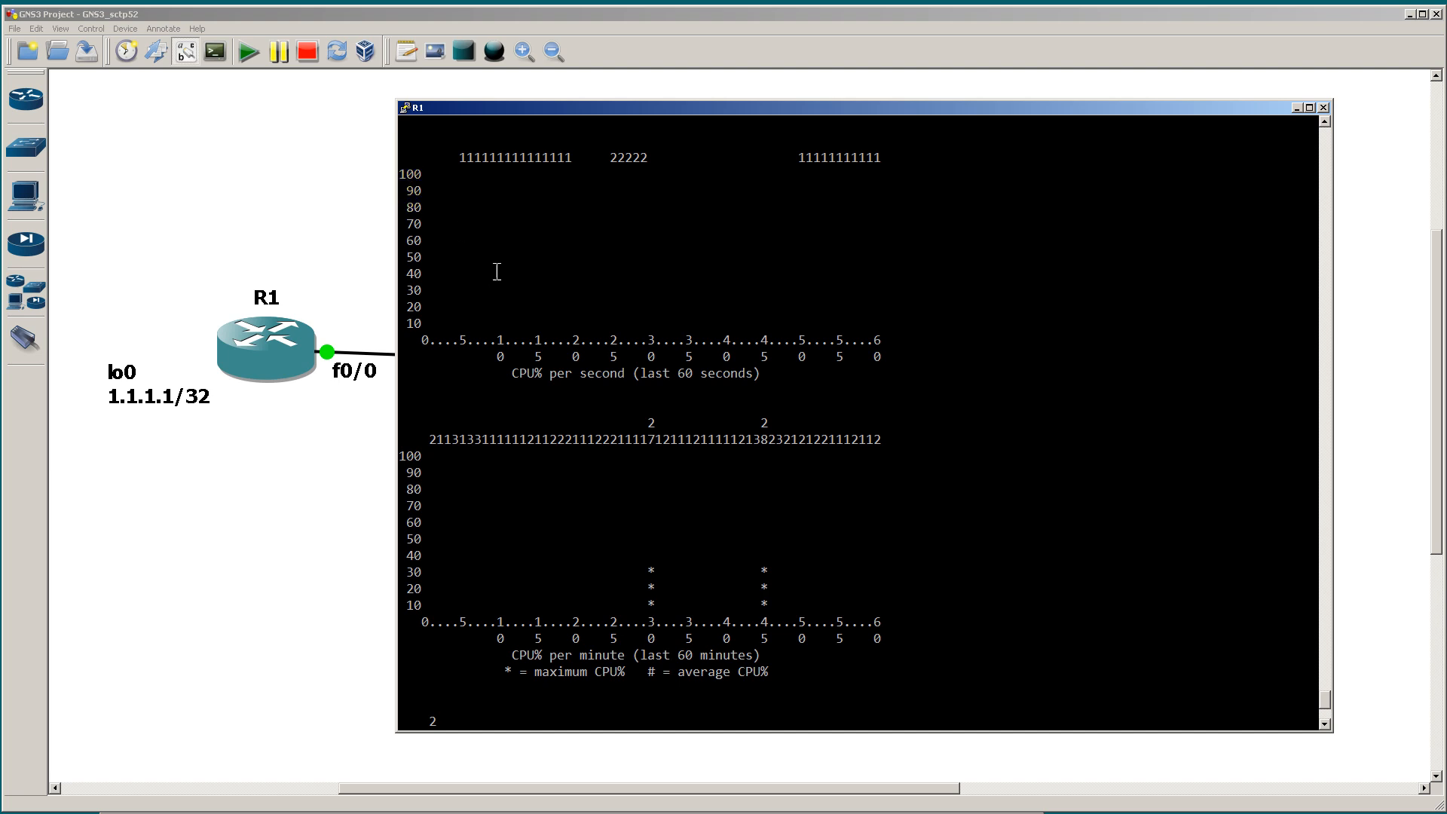
{"action": "left_click_drag", "start_coordinate": [462, 157], "coordinate": [556, 171]}
{"action": "left_click", "coordinate": [472, 157]}
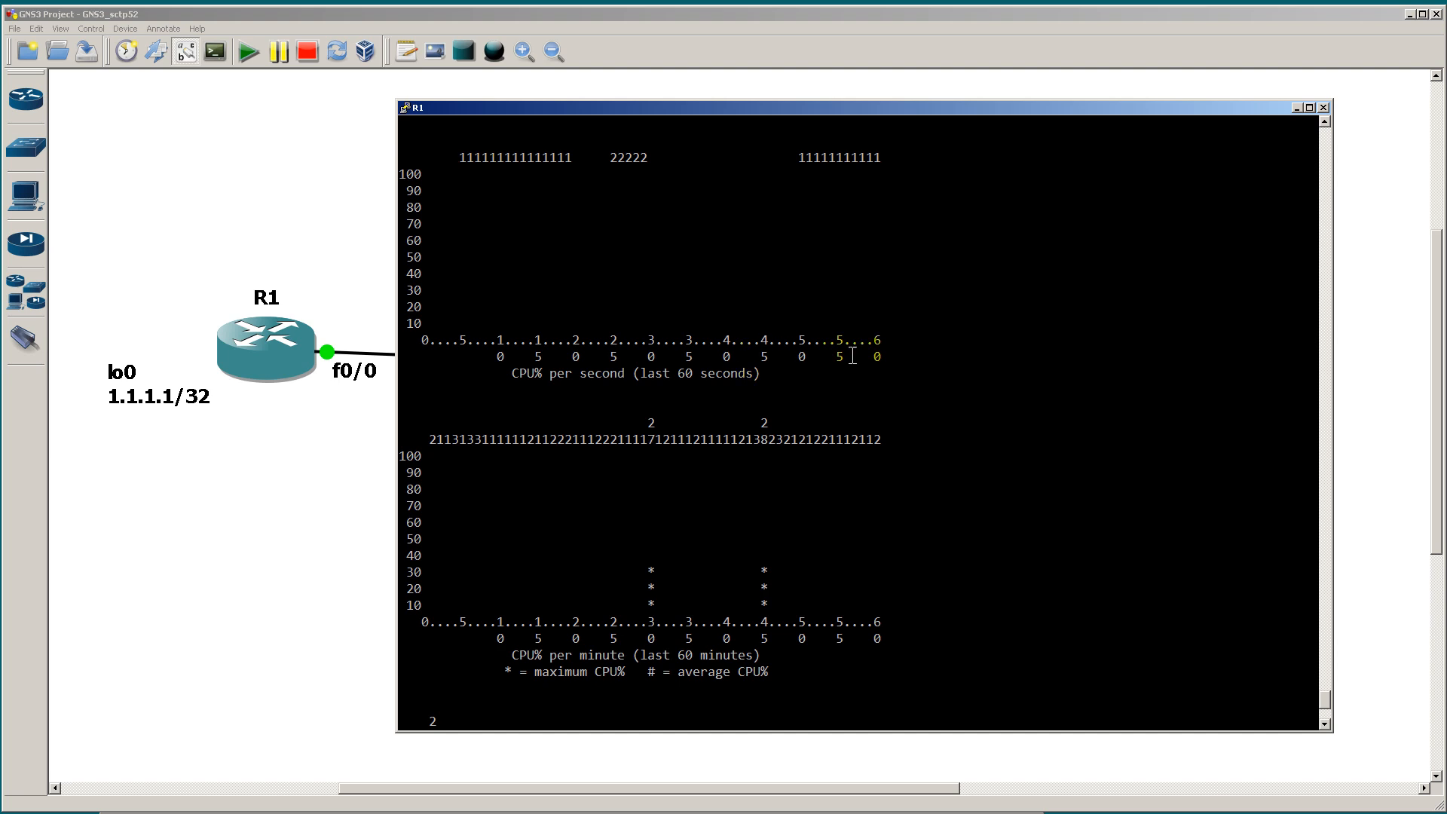